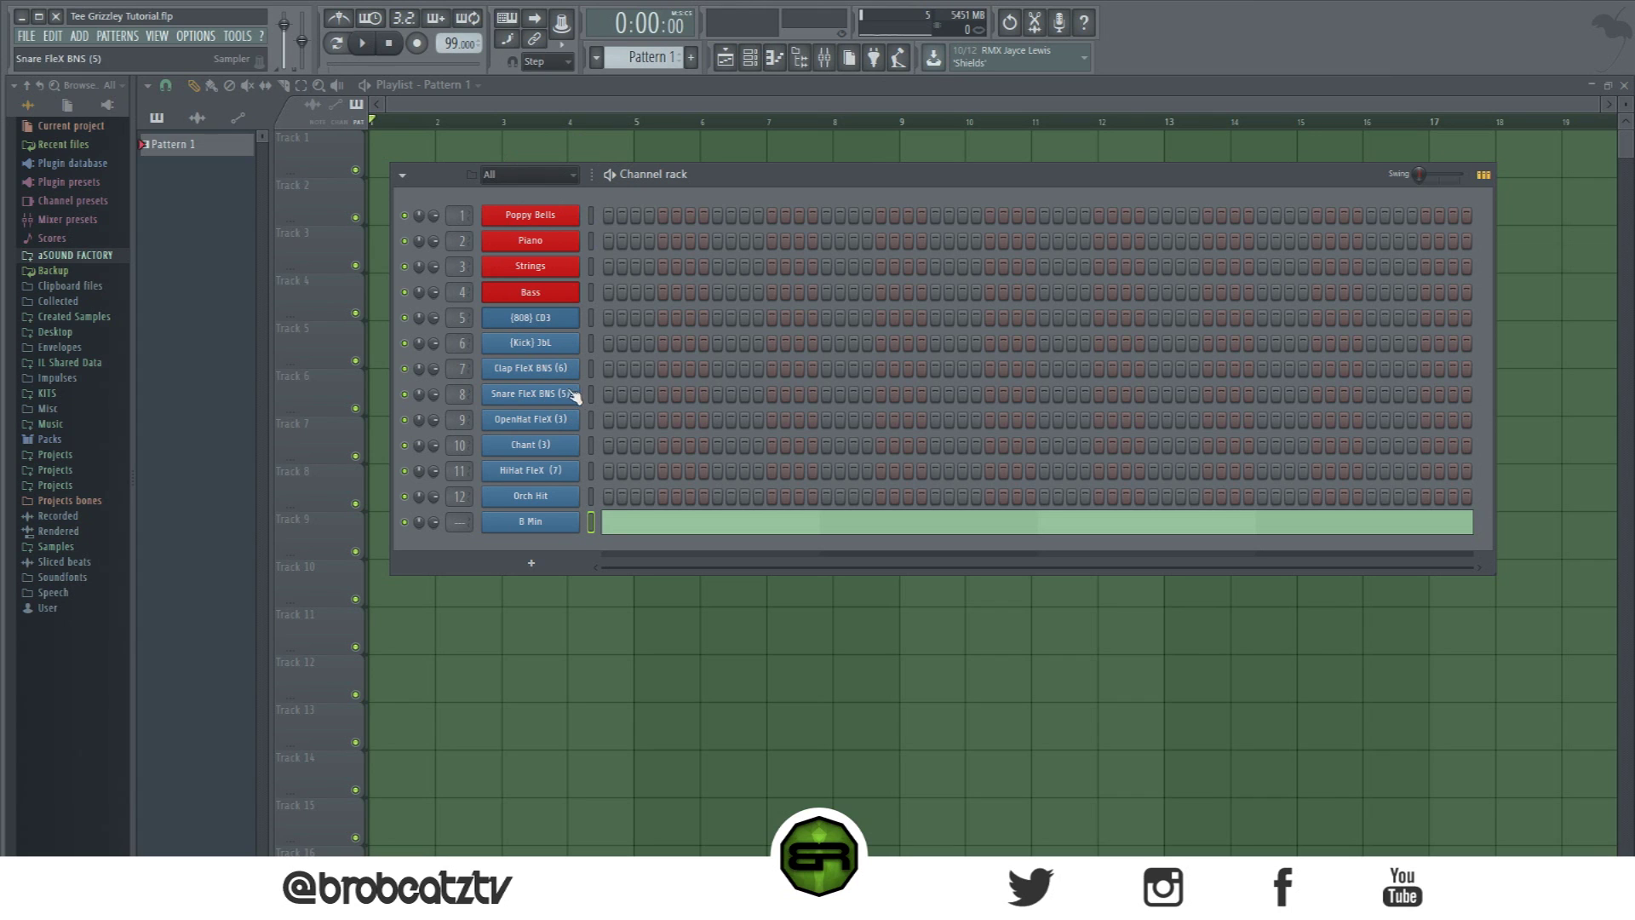
{"action": "right_click", "coordinate": [575, 474]}
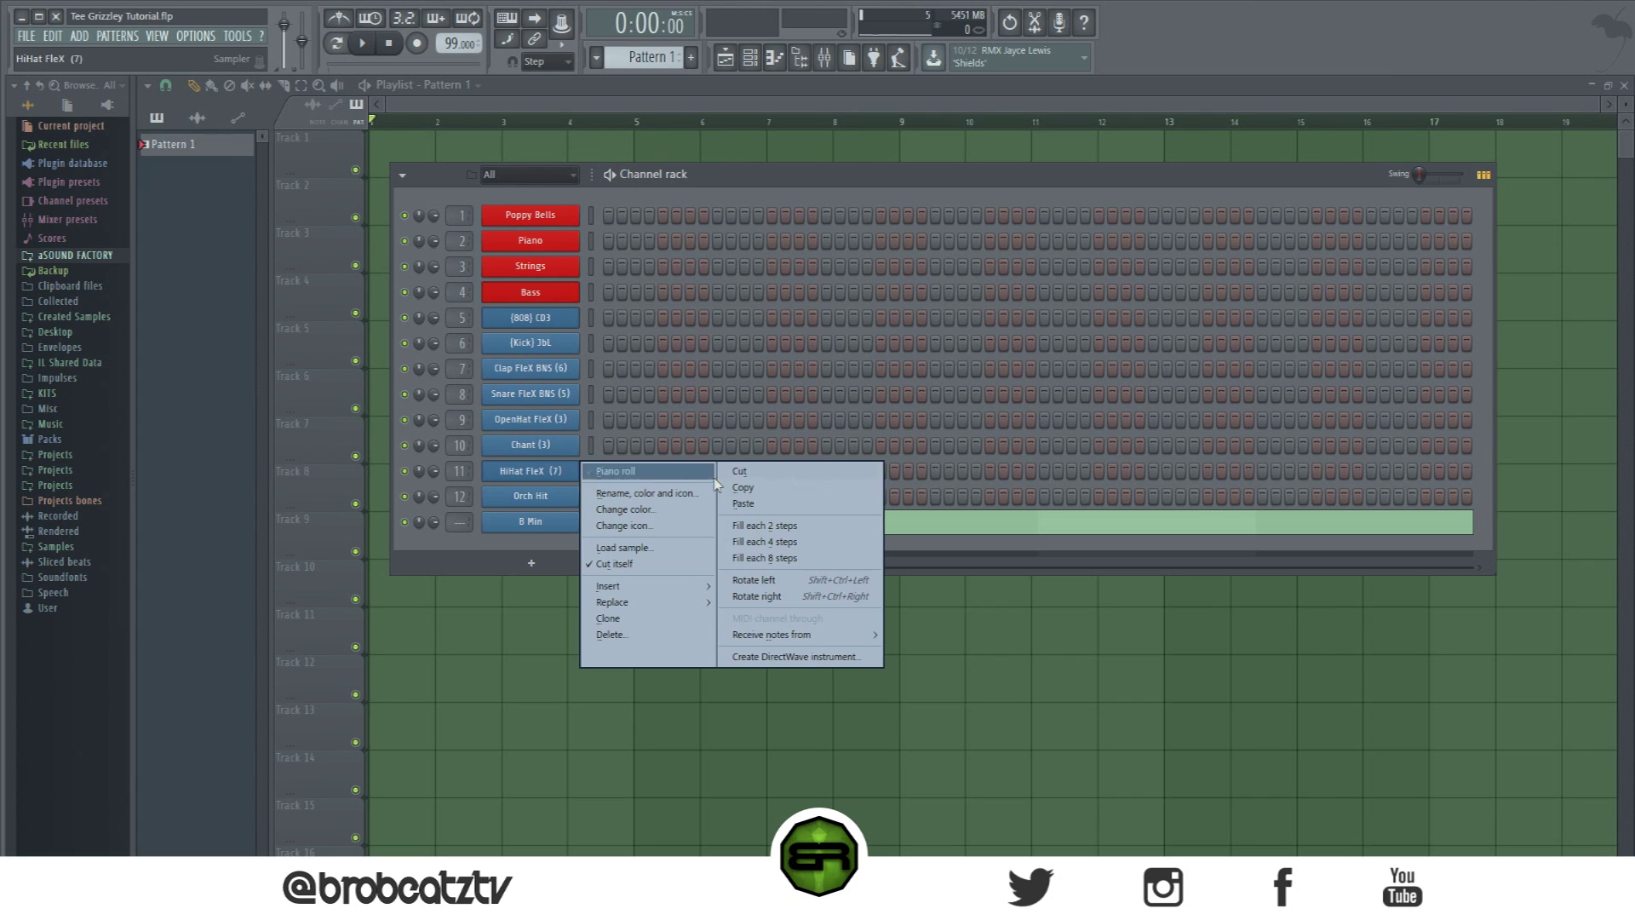
{"action": "left_click", "coordinate": [792, 526]}
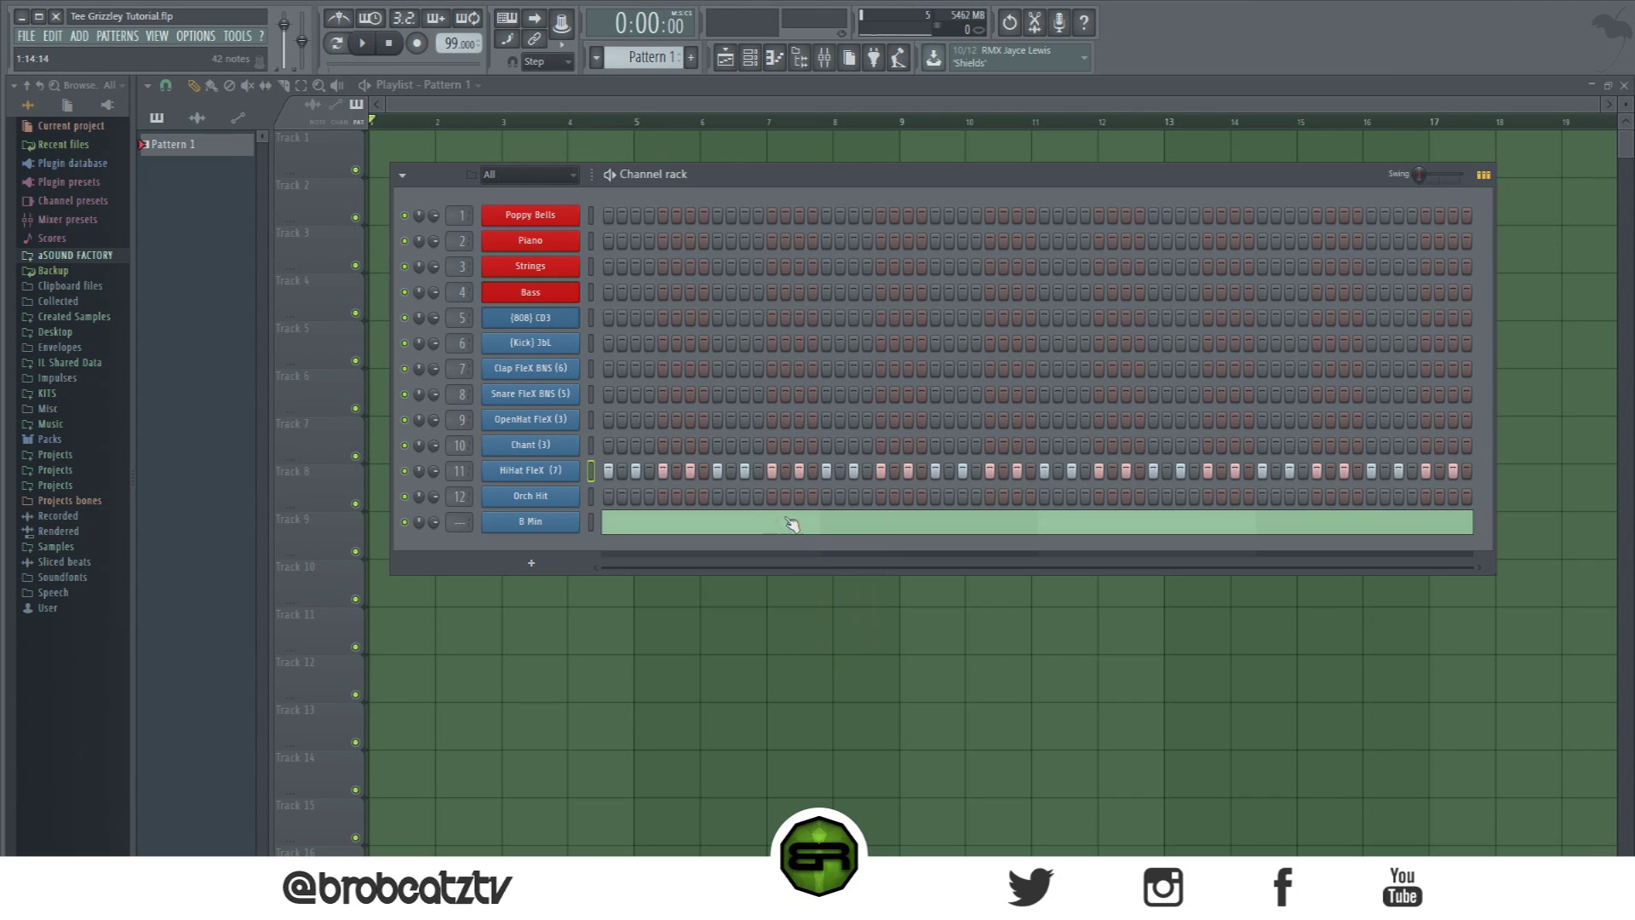
{"action": "left_click_drag", "start_coordinate": [1466, 473], "coordinate": [621, 473]}
{"action": "right_click", "coordinate": [1017, 473]}
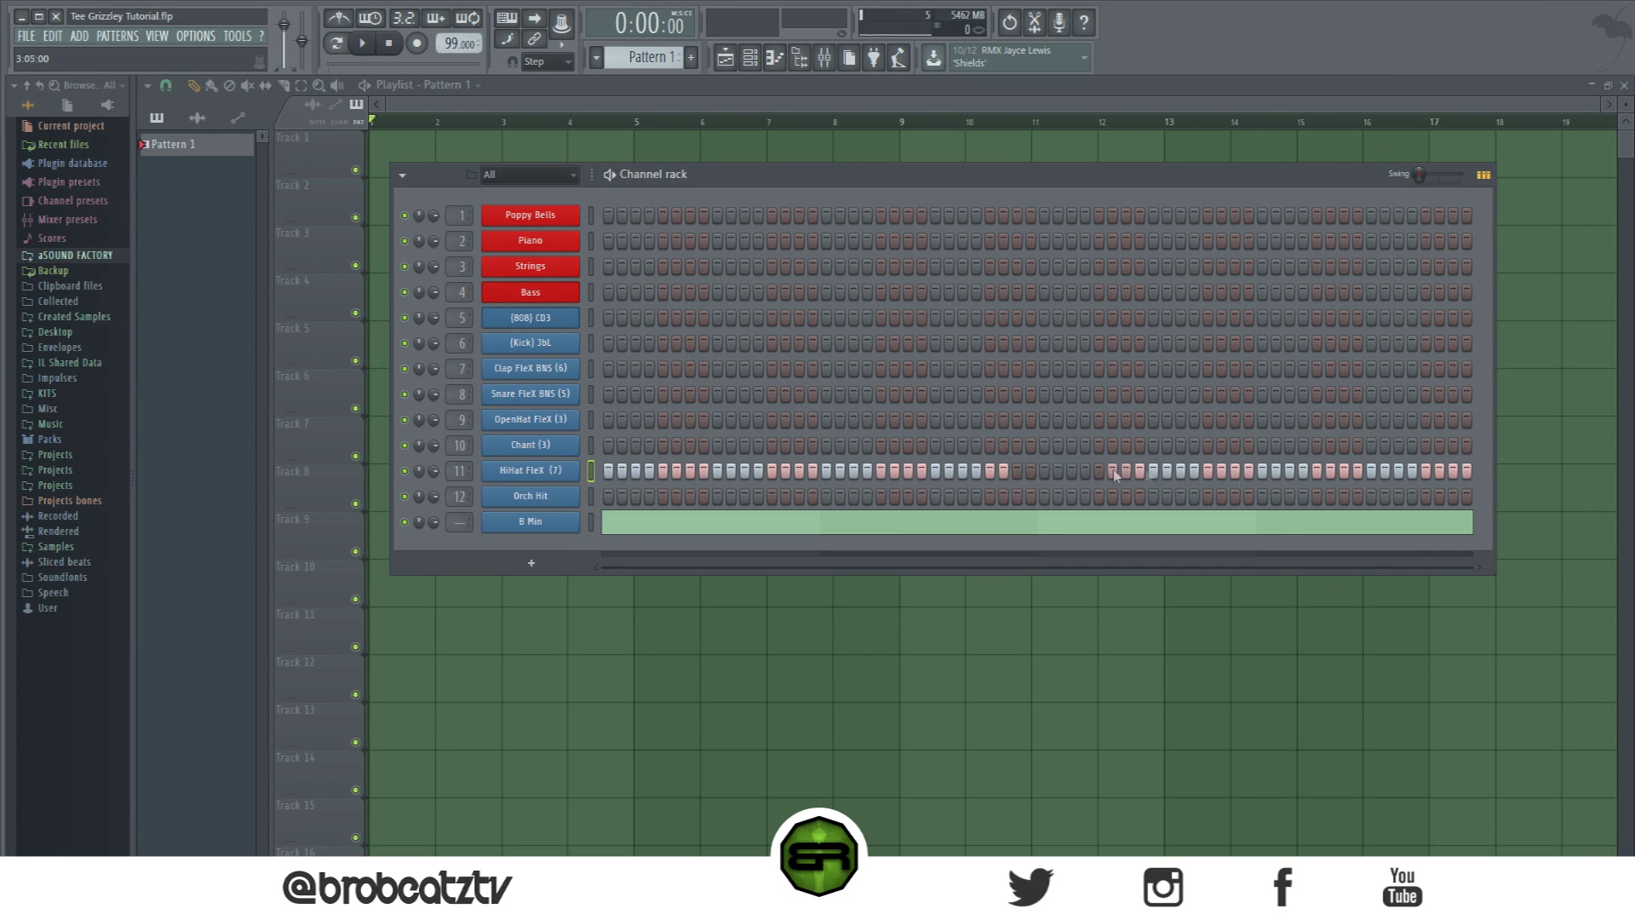
{"action": "right_click", "coordinate": [1077, 475]}
{"action": "left_click", "coordinate": [1164, 523]}
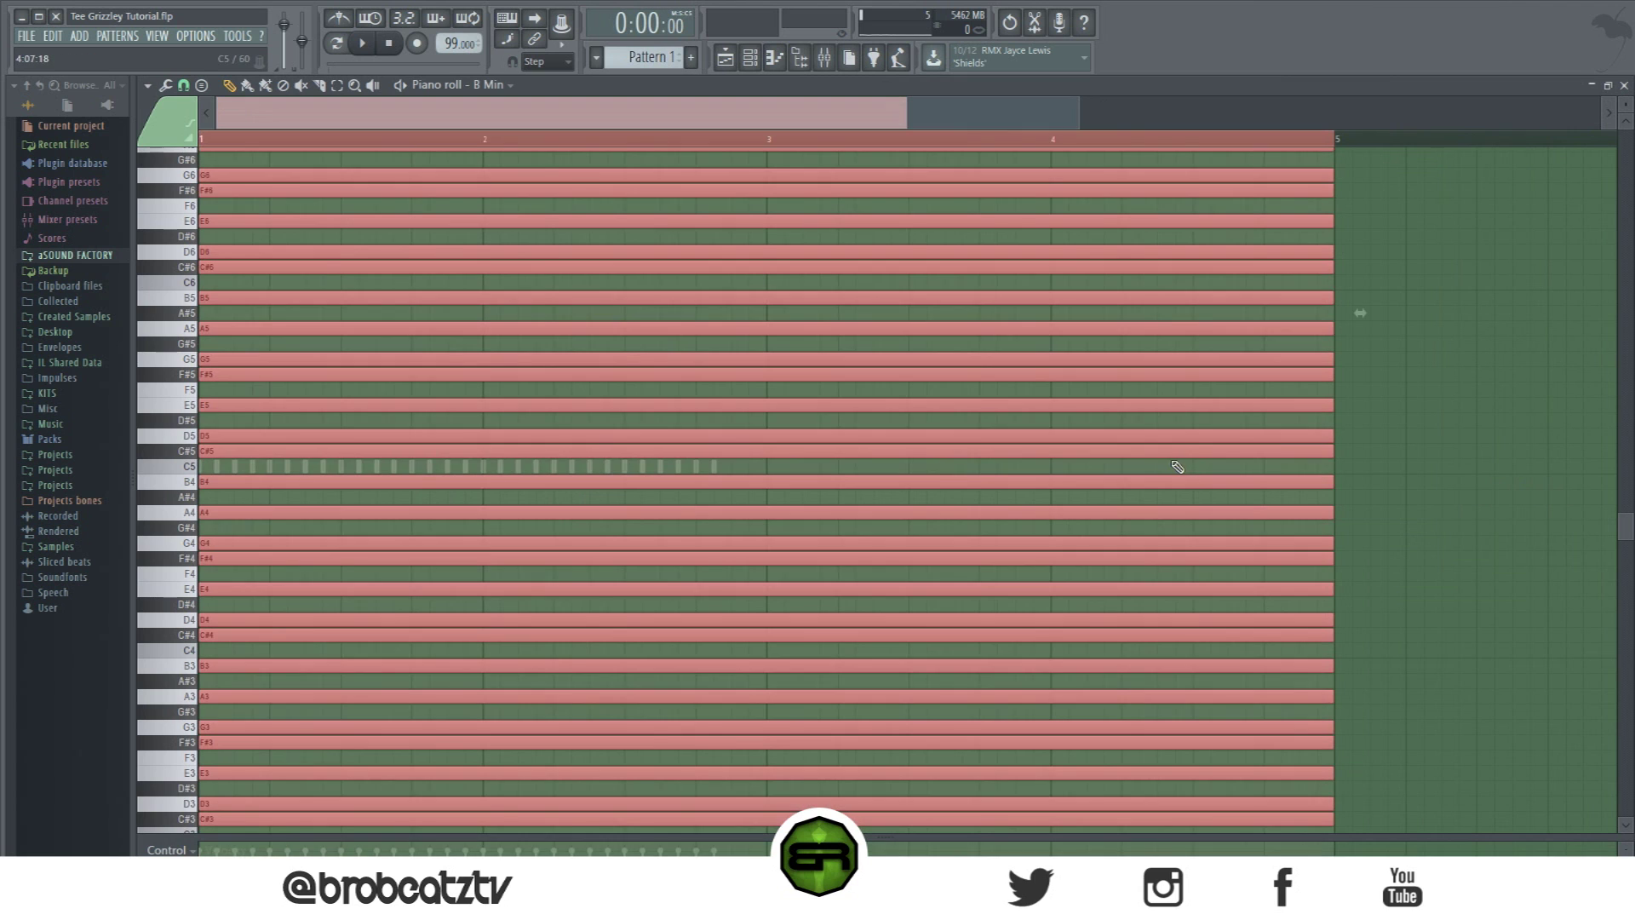
{"action": "left_click", "coordinate": [749, 57]}
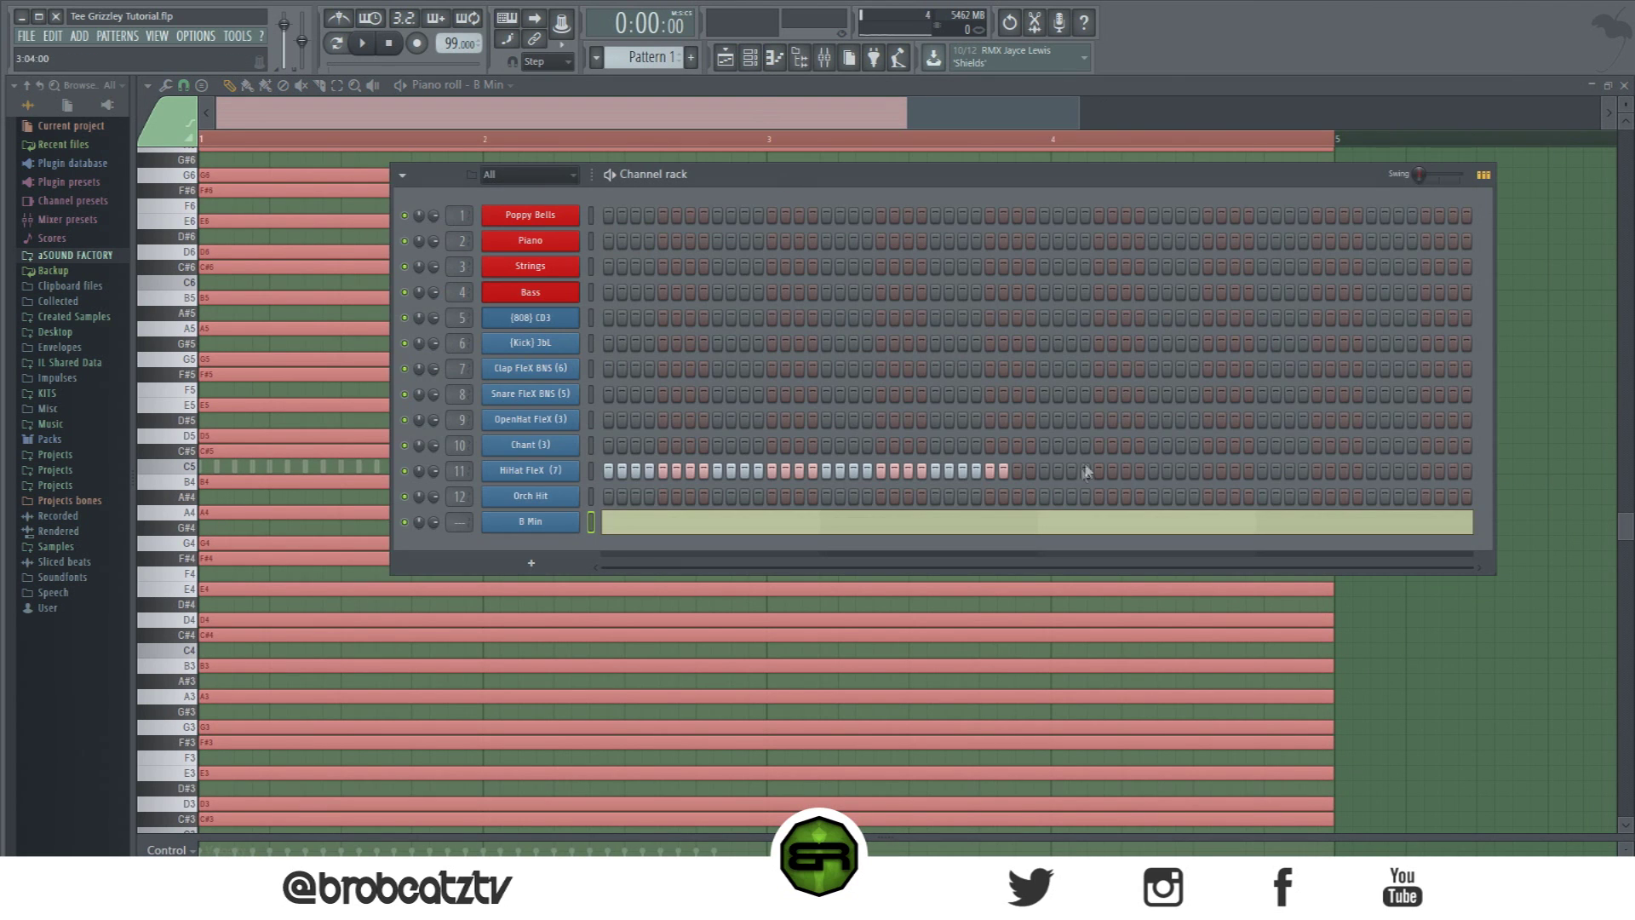
{"action": "right_click", "coordinate": [1004, 472]}
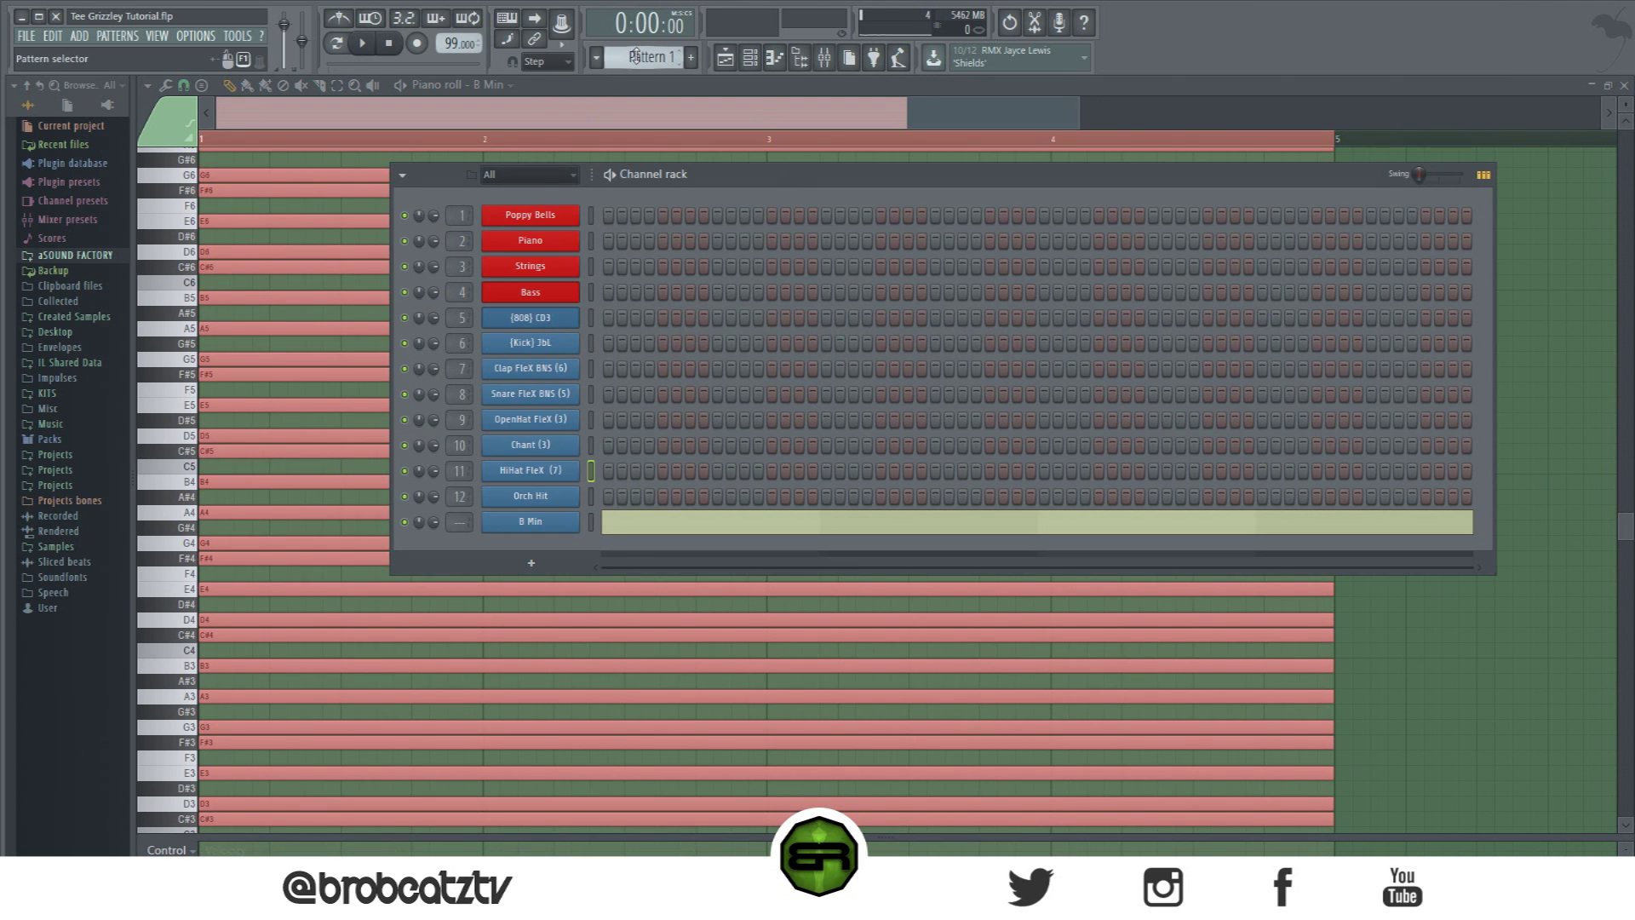
Step: Switch to Pattern 2 and fill all 32 steps of the HiHat FleX (7) channel, leaving the kick row empty
{"action": "scroll", "coordinate": [644, 55], "scroll_direction": "up", "scroll_amount": 1}
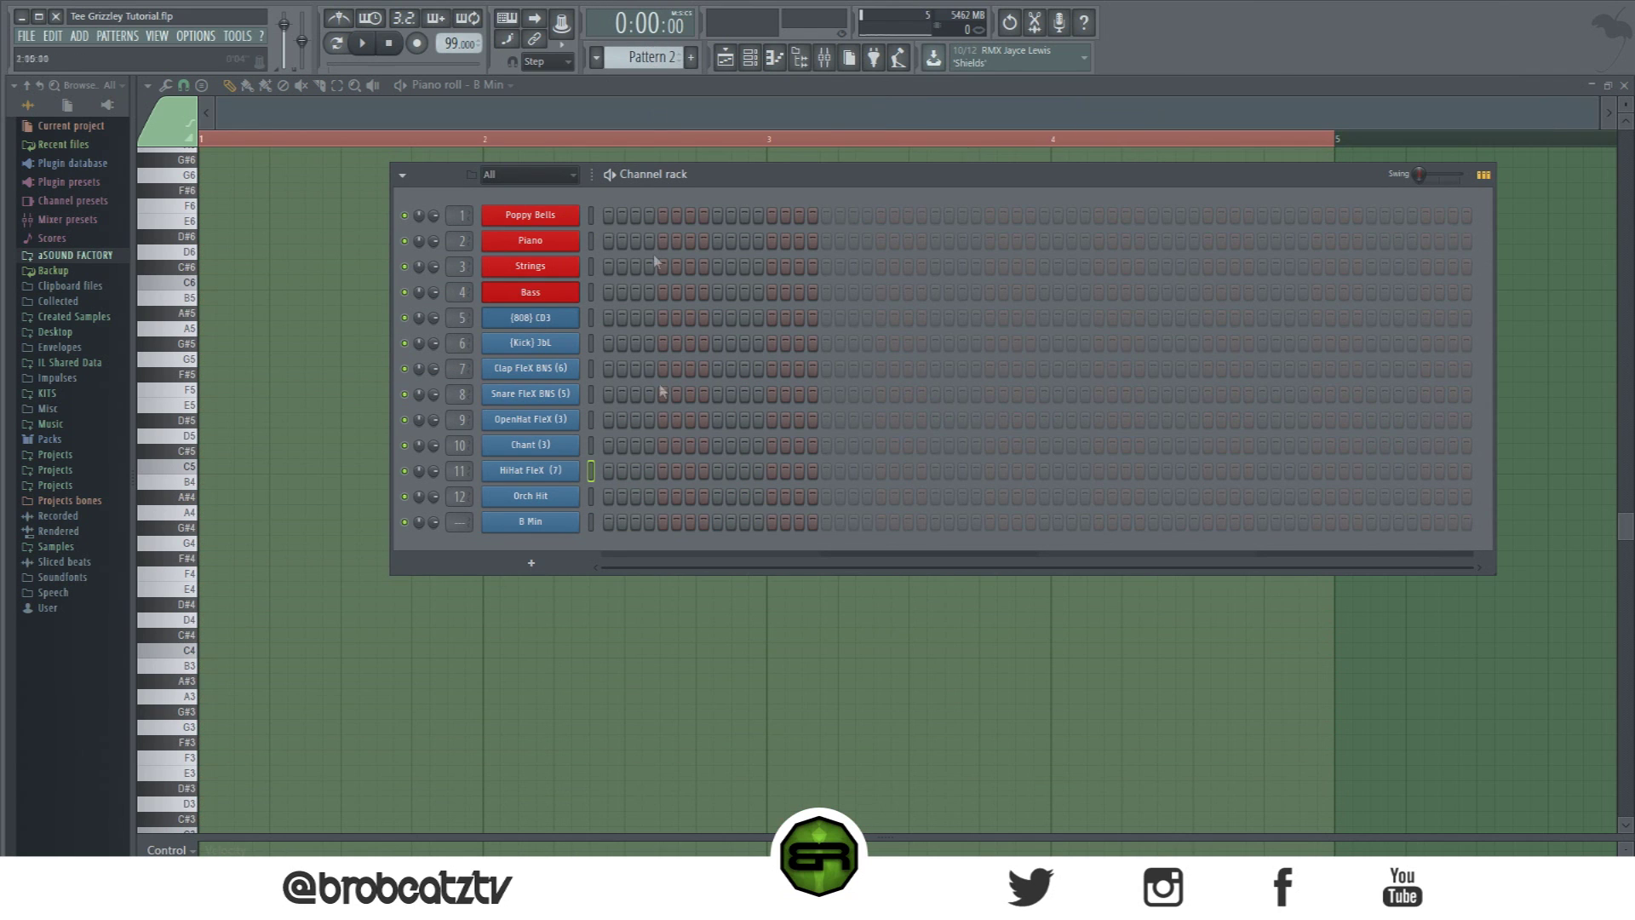
{"action": "left_click_drag", "start_coordinate": [609, 473], "coordinate": [814, 473]}
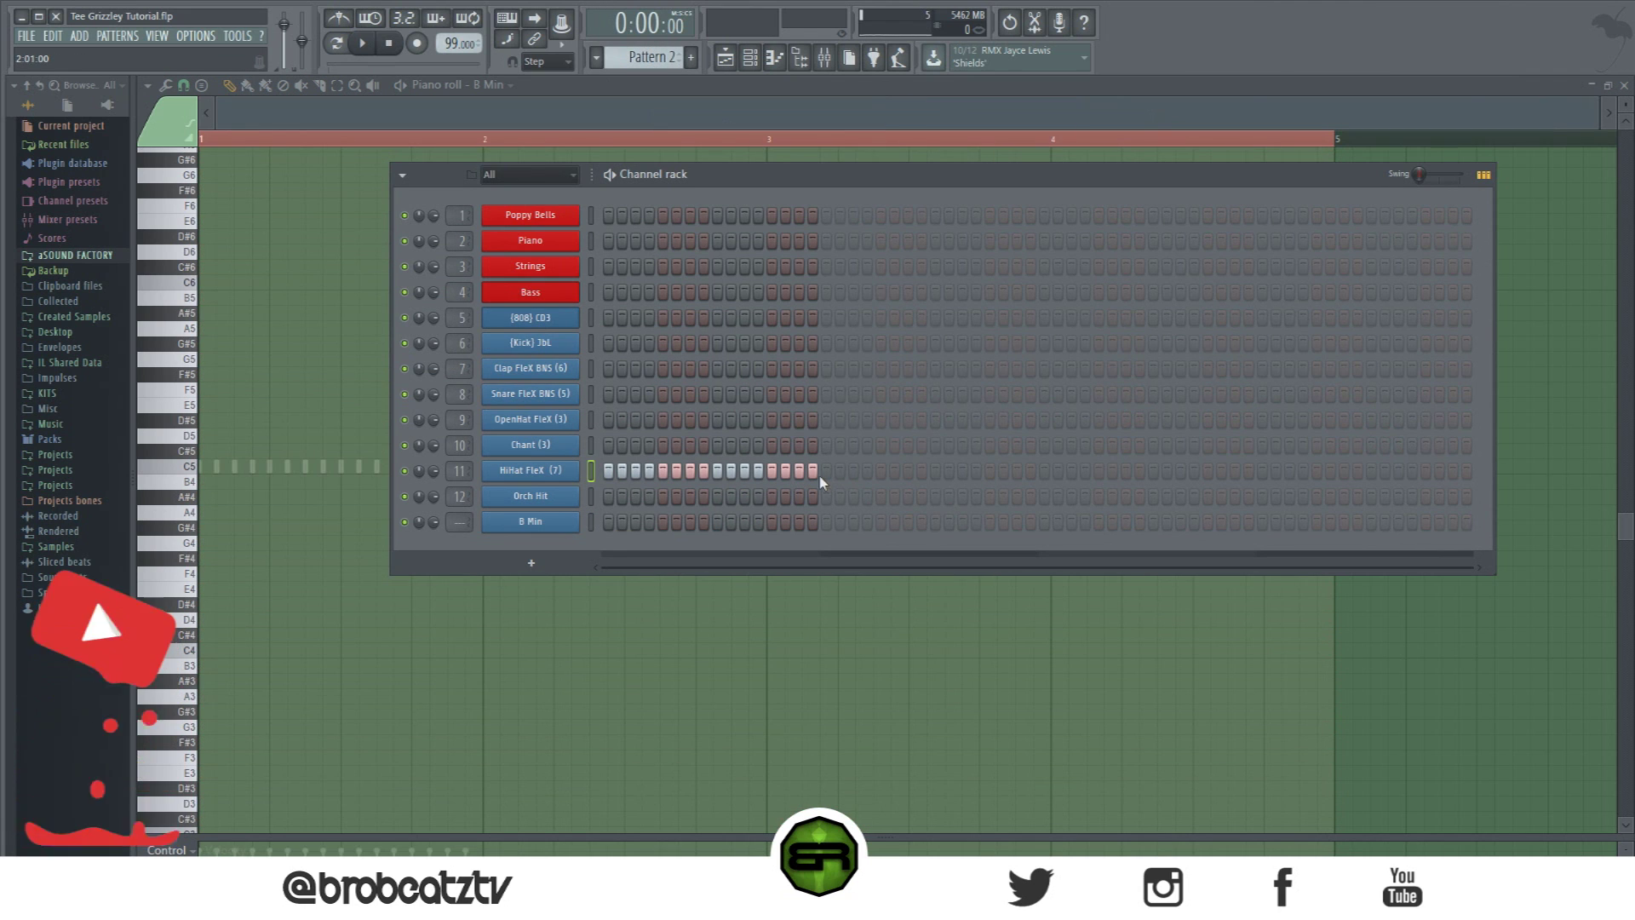
{"action": "left_click", "coordinate": [608, 343]}
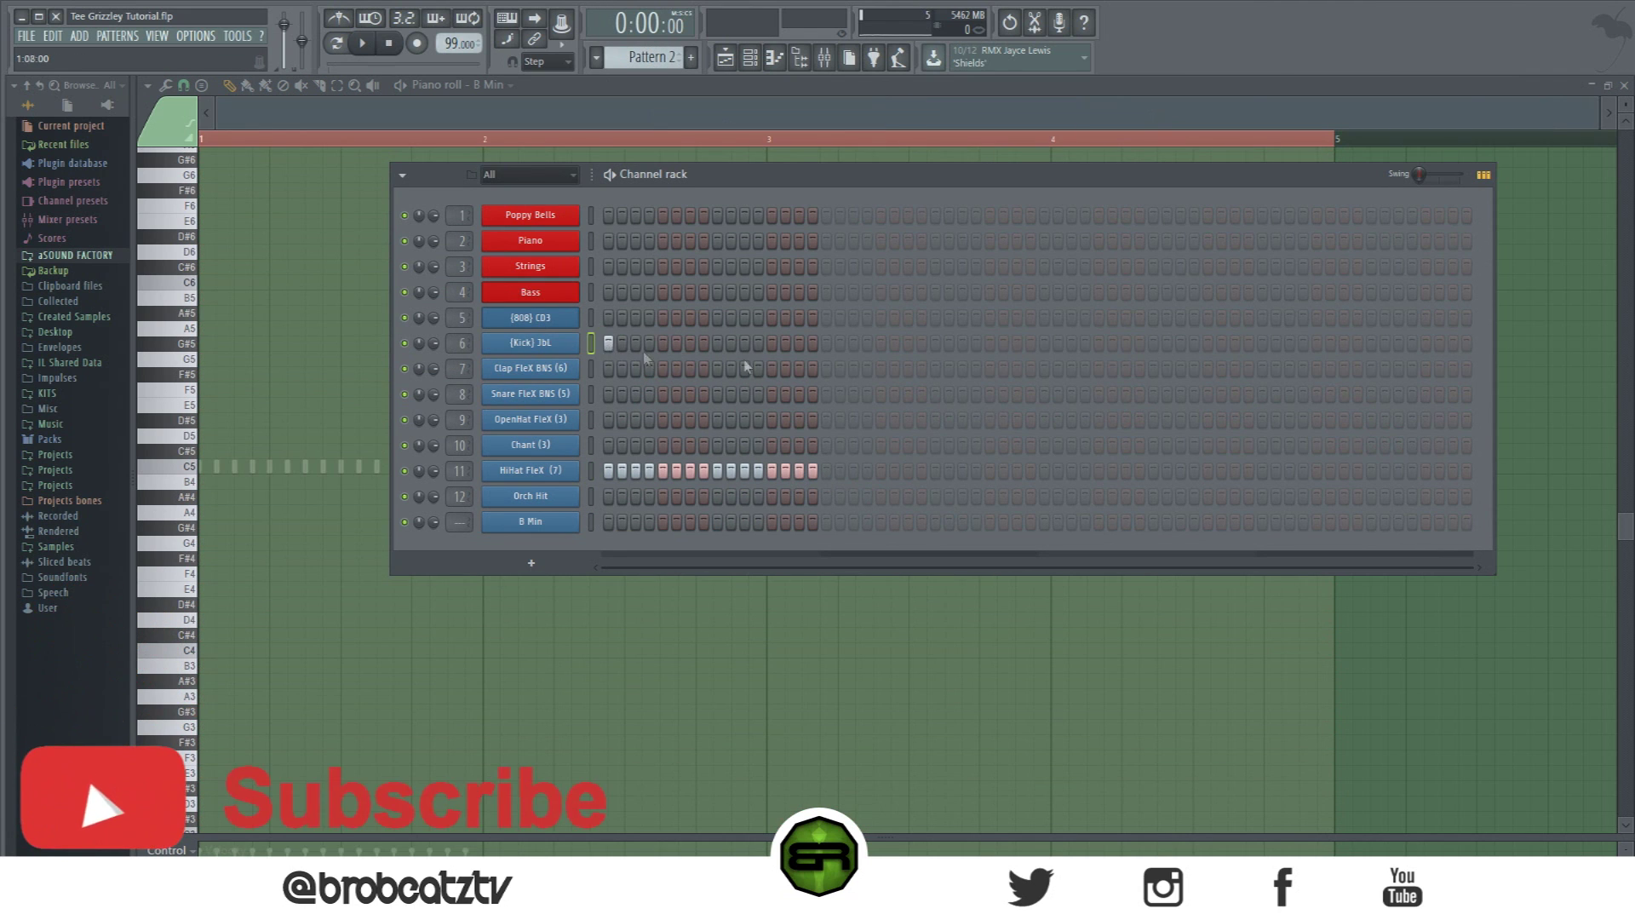
{"action": "left_click", "coordinate": [826, 343]}
{"action": "left_click_drag", "start_coordinate": [822, 473], "coordinate": [1030, 473]}
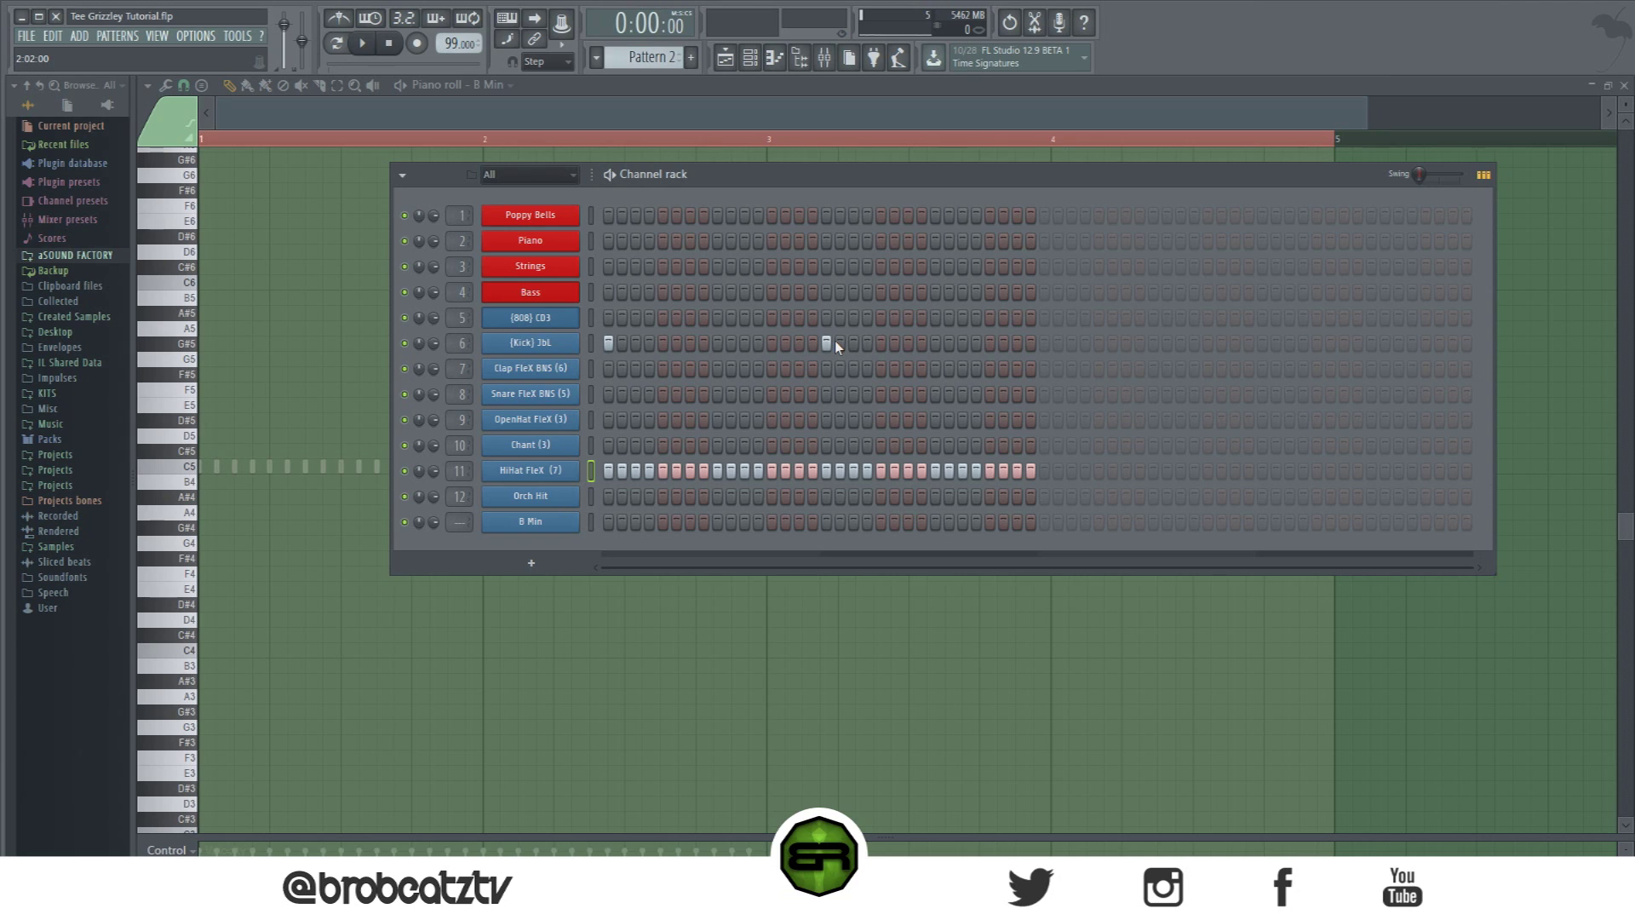
{"action": "left_click_drag", "start_coordinate": [837, 344], "coordinate": [810, 345]}
Step: Place Clap FleX BNS (6) hits on steps 5, 13, 21 and 29
{"action": "left_click", "coordinate": [666, 368]}
{"action": "left_click", "coordinate": [717, 368]}
{"action": "left_click", "coordinate": [935, 368]}
{"action": "left_click", "coordinate": [717, 368]}
{"action": "left_click", "coordinate": [771, 368]}
{"action": "left_click", "coordinate": [881, 368]}
Step: Place Chant (3) hits on every fourth step from step 3 to step 31 and audition the pattern
{"action": "left_click", "coordinate": [635, 446]}
{"action": "left_click", "coordinate": [689, 445]}
{"action": "left_click", "coordinate": [744, 445]}
{"action": "left_click", "coordinate": [799, 445]}
{"action": "left_click", "coordinate": [853, 446]}
{"action": "left_click", "coordinate": [907, 445]}
{"action": "left_click", "coordinate": [962, 445]}
{"action": "left_click", "coordinate": [1016, 445]}
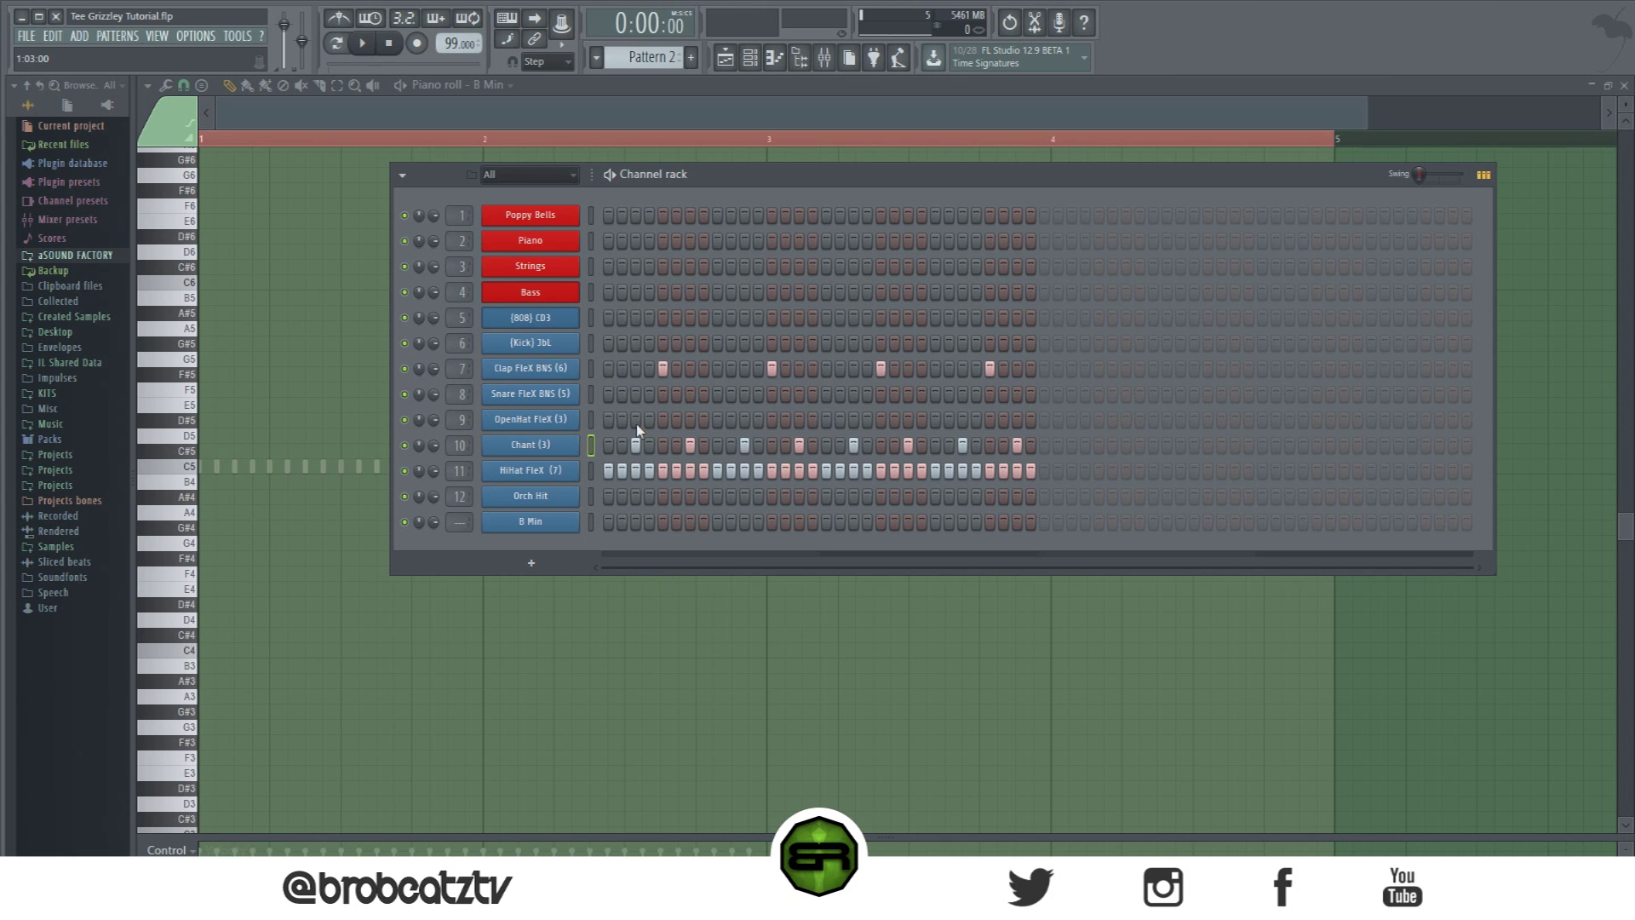
{"action": "left_click", "coordinate": [362, 43]}
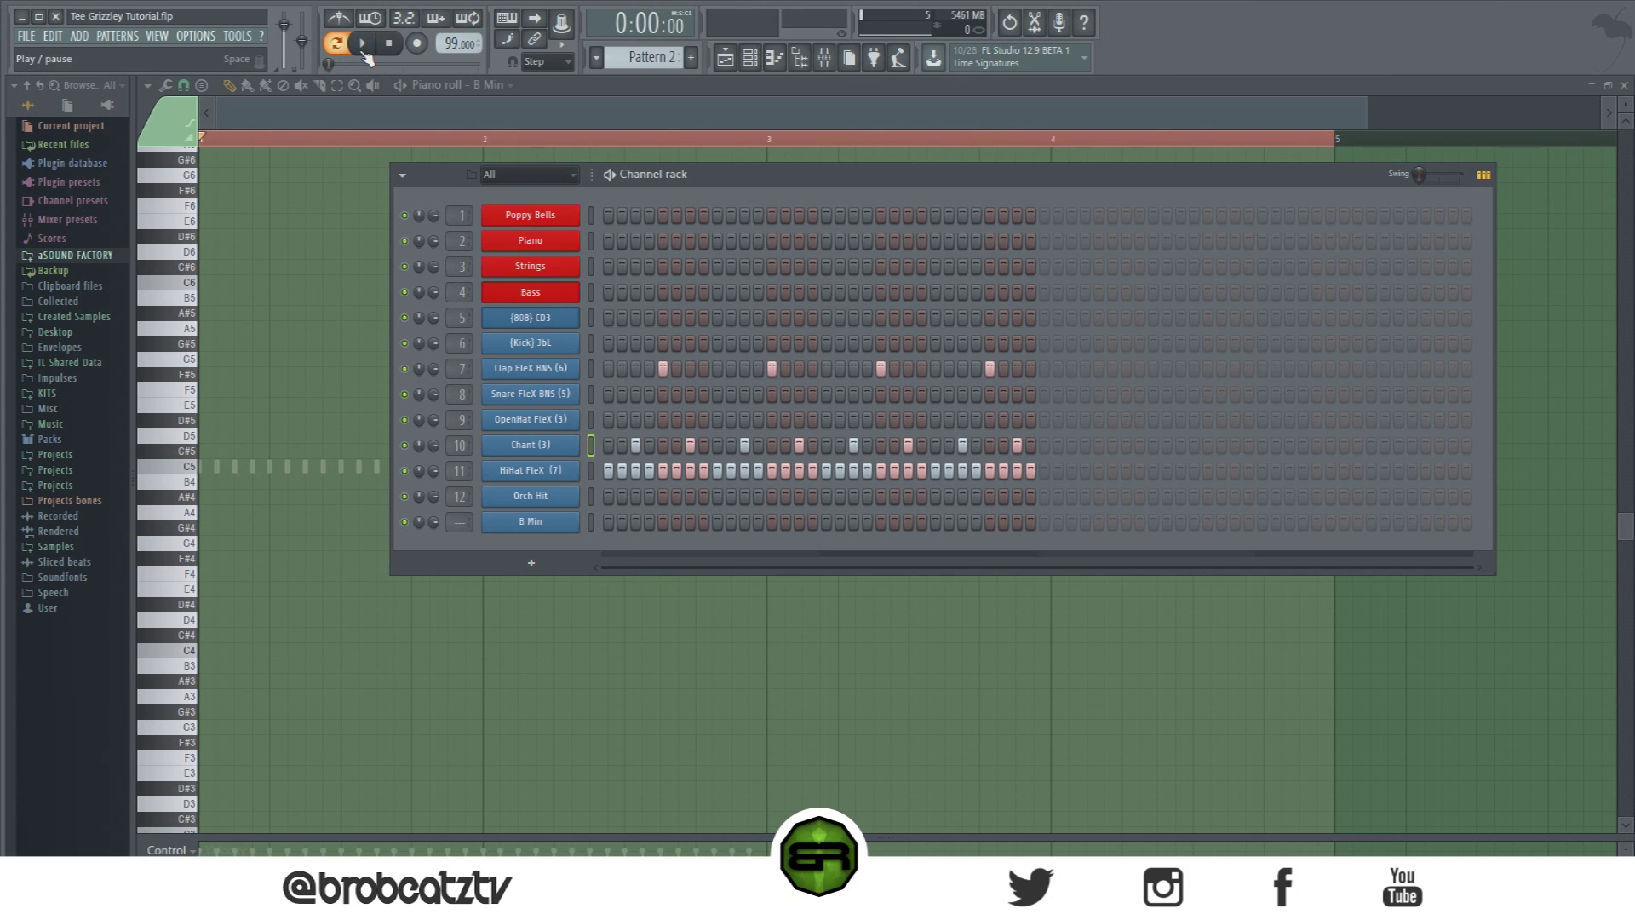
{"action": "key", "text": "space"}
Step: Add OpenHat FleX (3) hits on steps 3 and 19 and kick hits on steps 1 and 17
{"action": "left_click", "coordinate": [636, 420]}
{"action": "left_click", "coordinate": [609, 343]}
{"action": "left_click", "coordinate": [361, 44]}
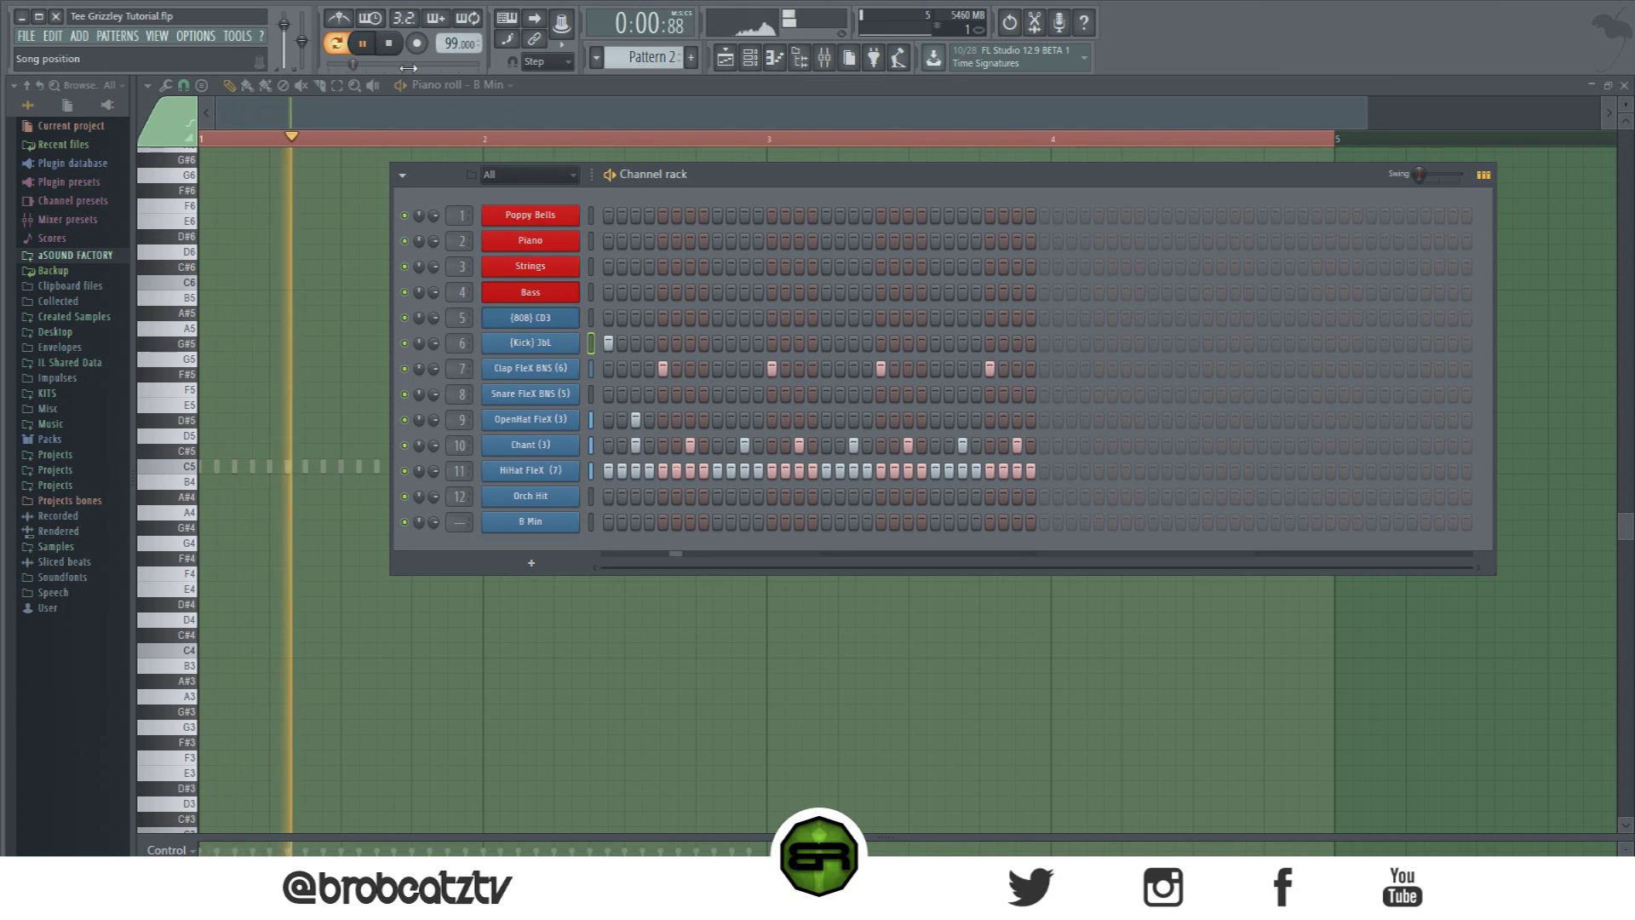
{"action": "left_click", "coordinate": [398, 53]}
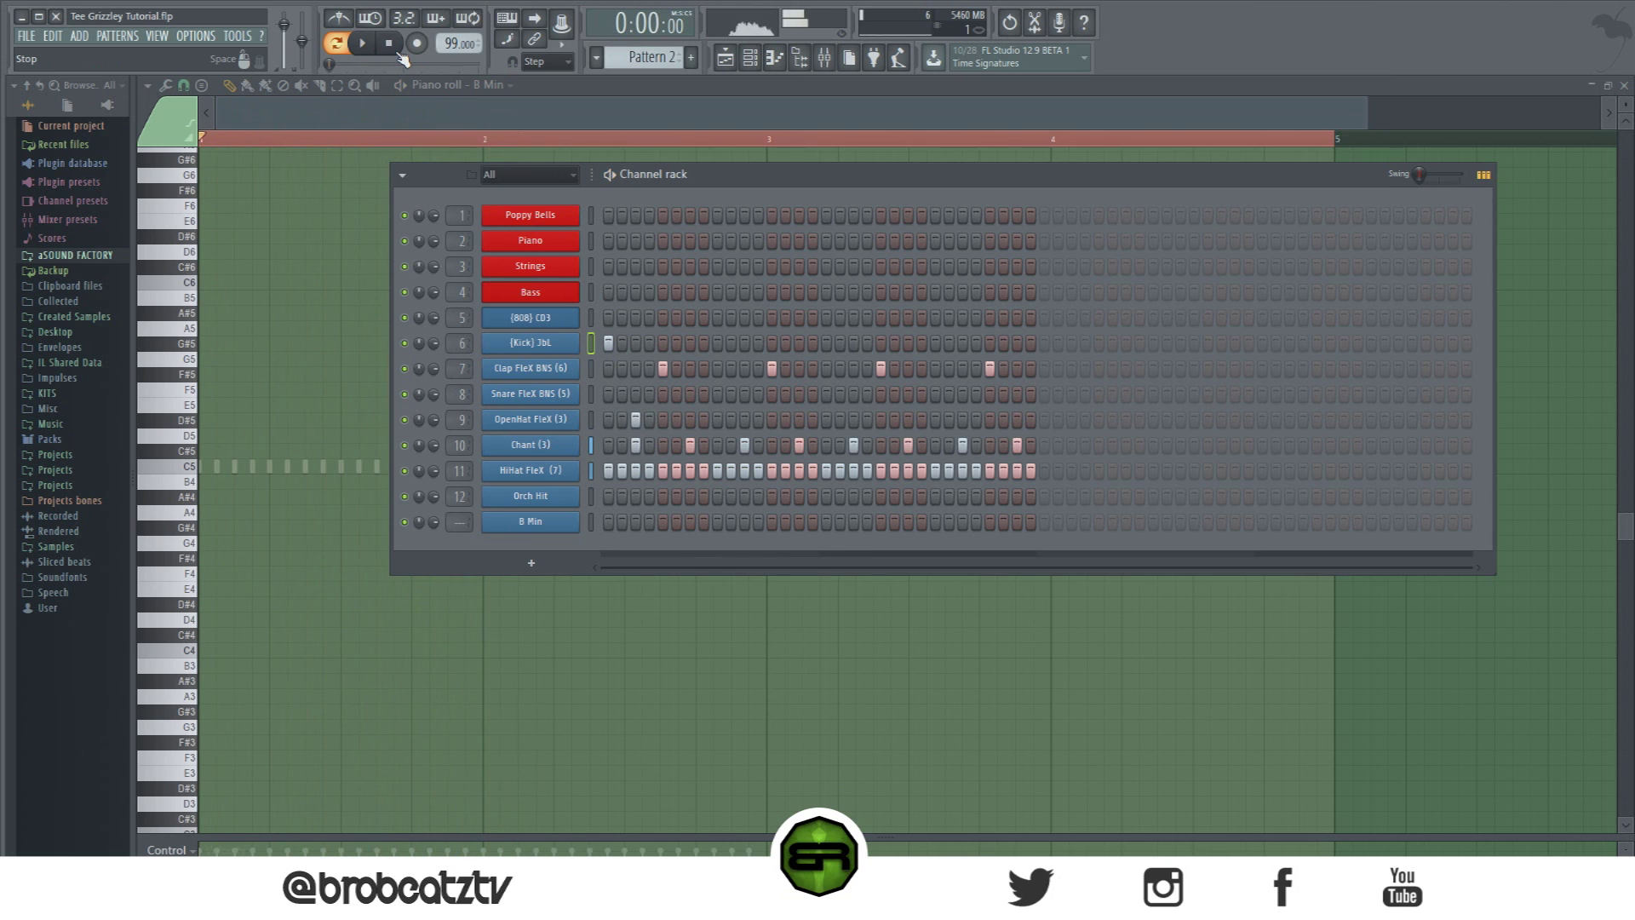
{"action": "left_click", "coordinate": [854, 421]}
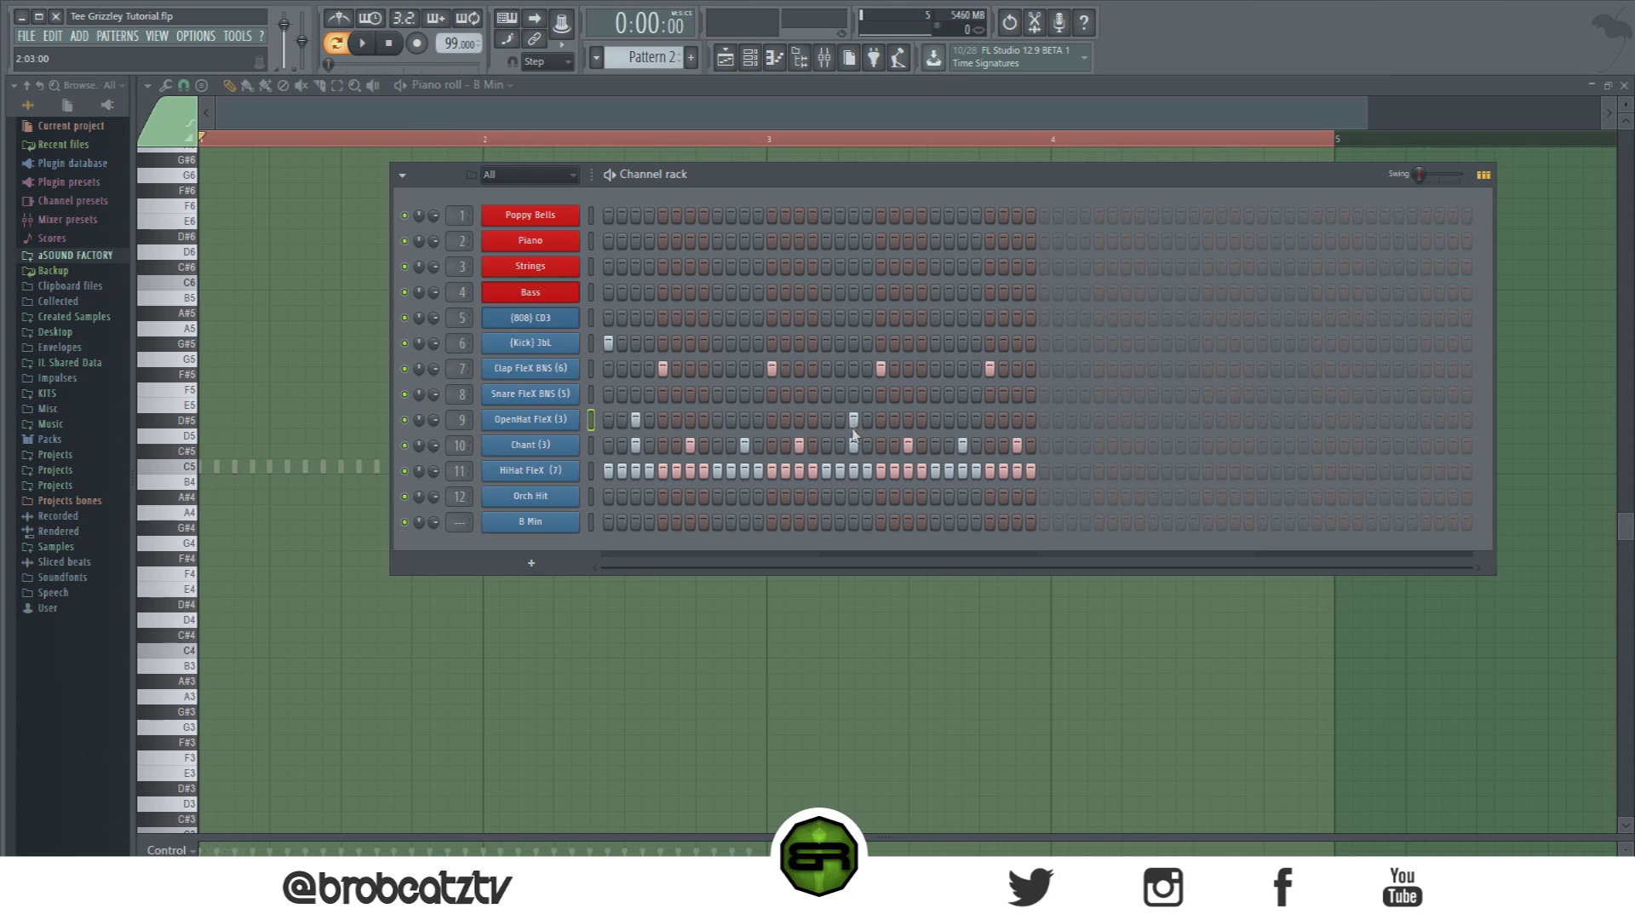
{"action": "left_click", "coordinate": [826, 318]}
{"action": "left_click", "coordinate": [826, 343]}
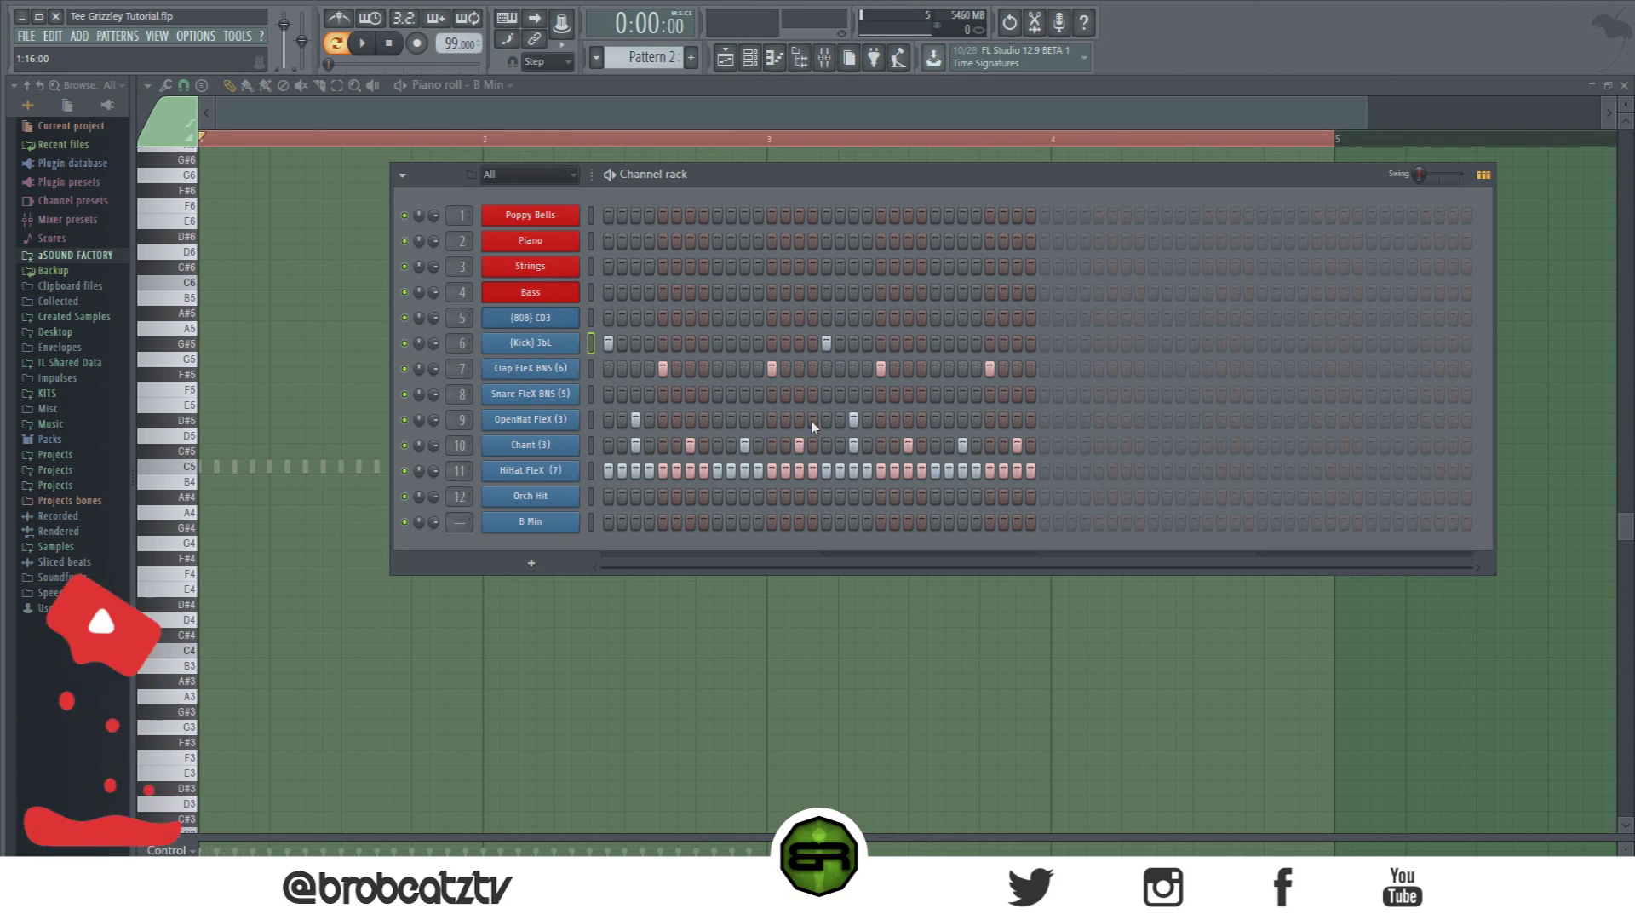
Step: Add an Orch Hit on step 1 and play the pattern back briefly
{"action": "left_click", "coordinate": [608, 497]}
{"action": "key", "text": "space"}
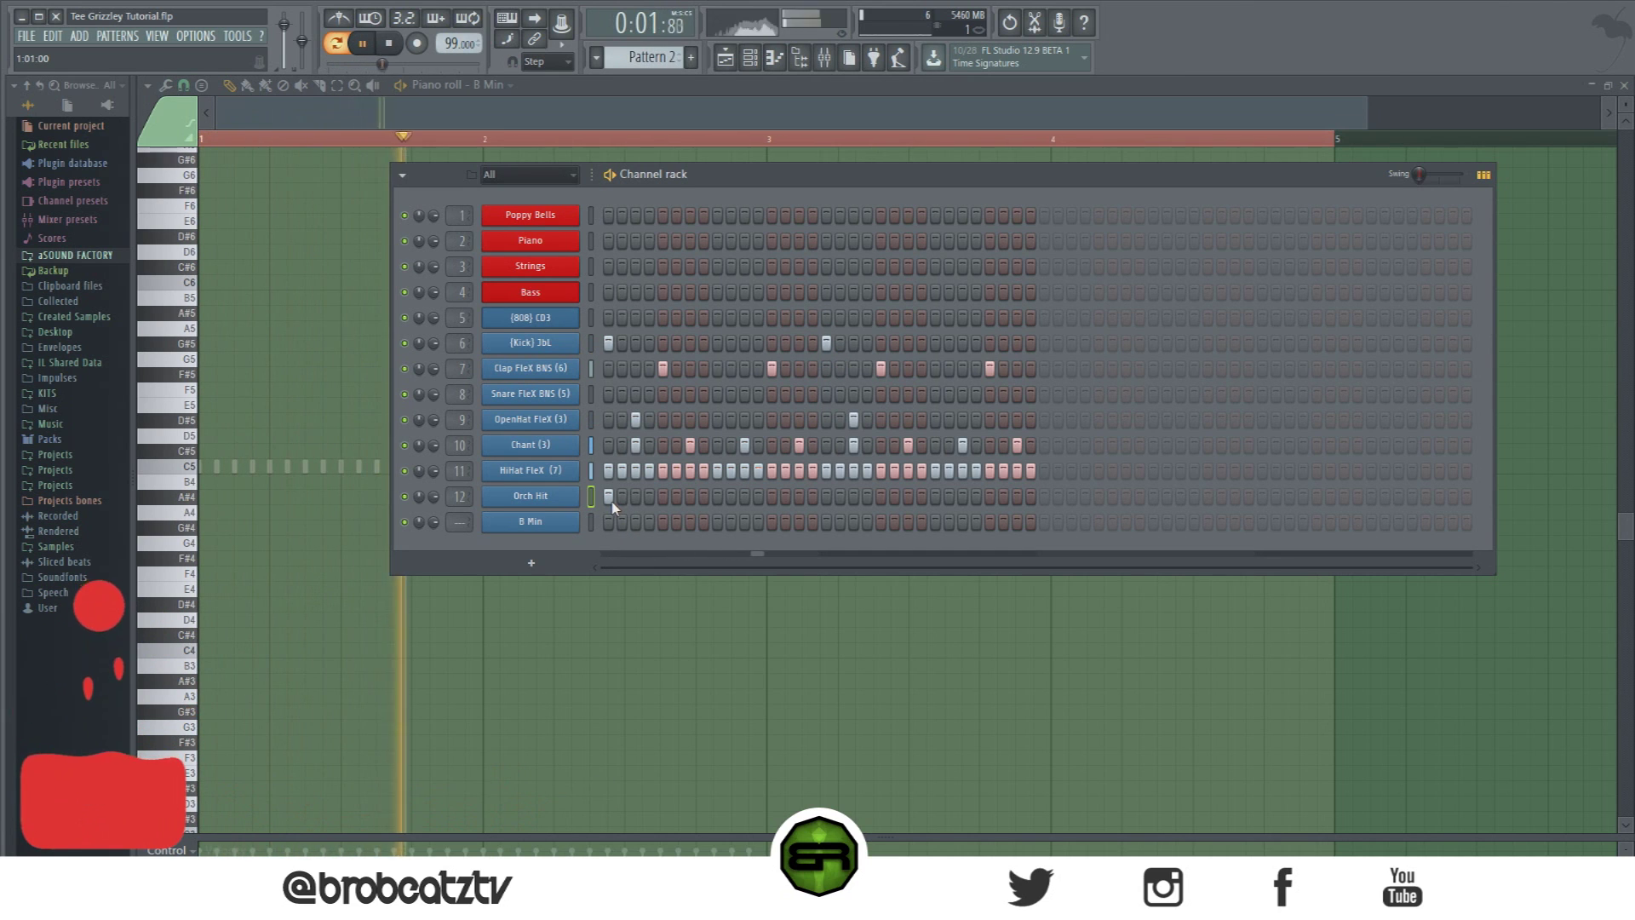
{"action": "key", "text": "space"}
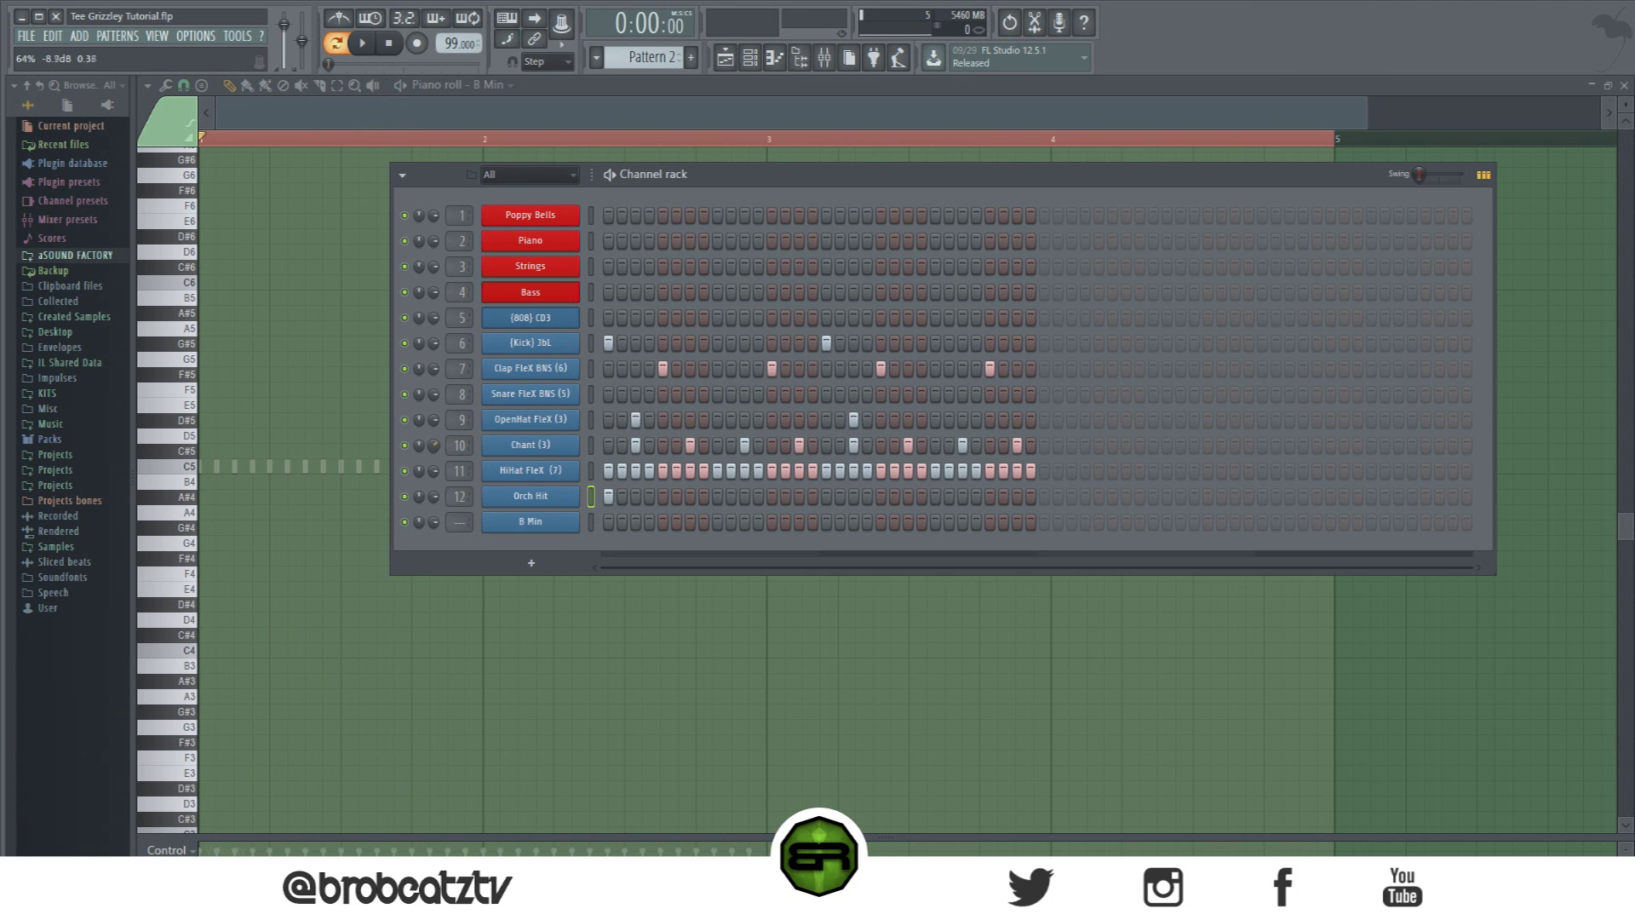
Step: Raise the velocity of all Clap FleX BNS (6) notes to maximum in the piano roll, then return to the channel rack
{"action": "right_click", "coordinate": [562, 368]}
{"action": "left_click", "coordinate": [645, 375]}
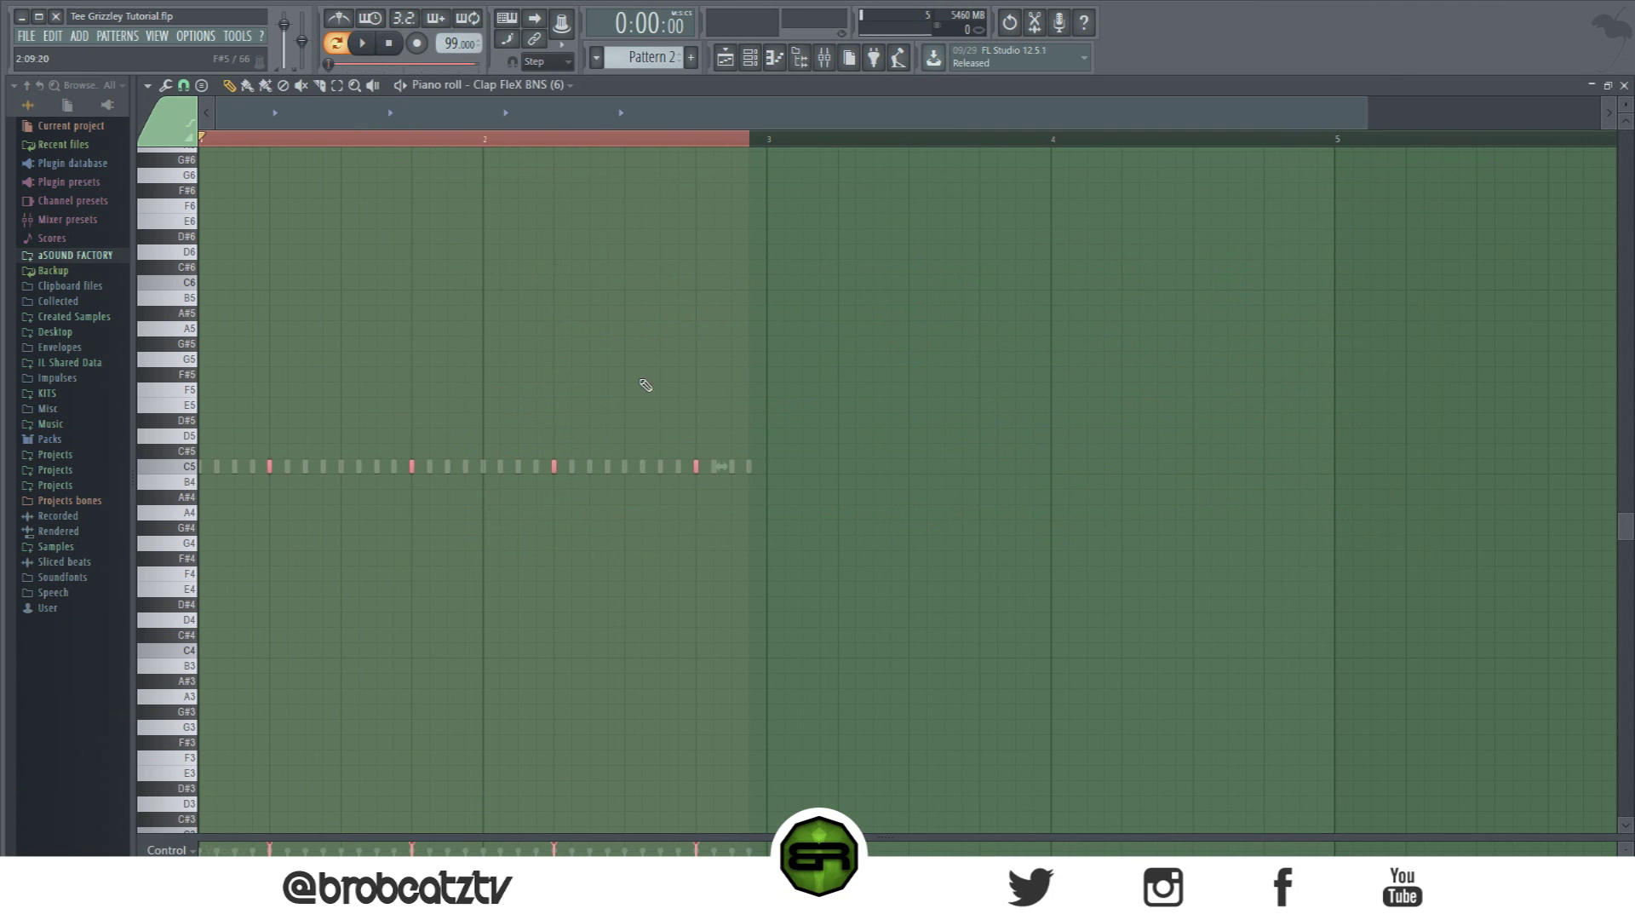
{"action": "left_click_drag", "start_coordinate": [665, 836], "coordinate": [668, 635]}
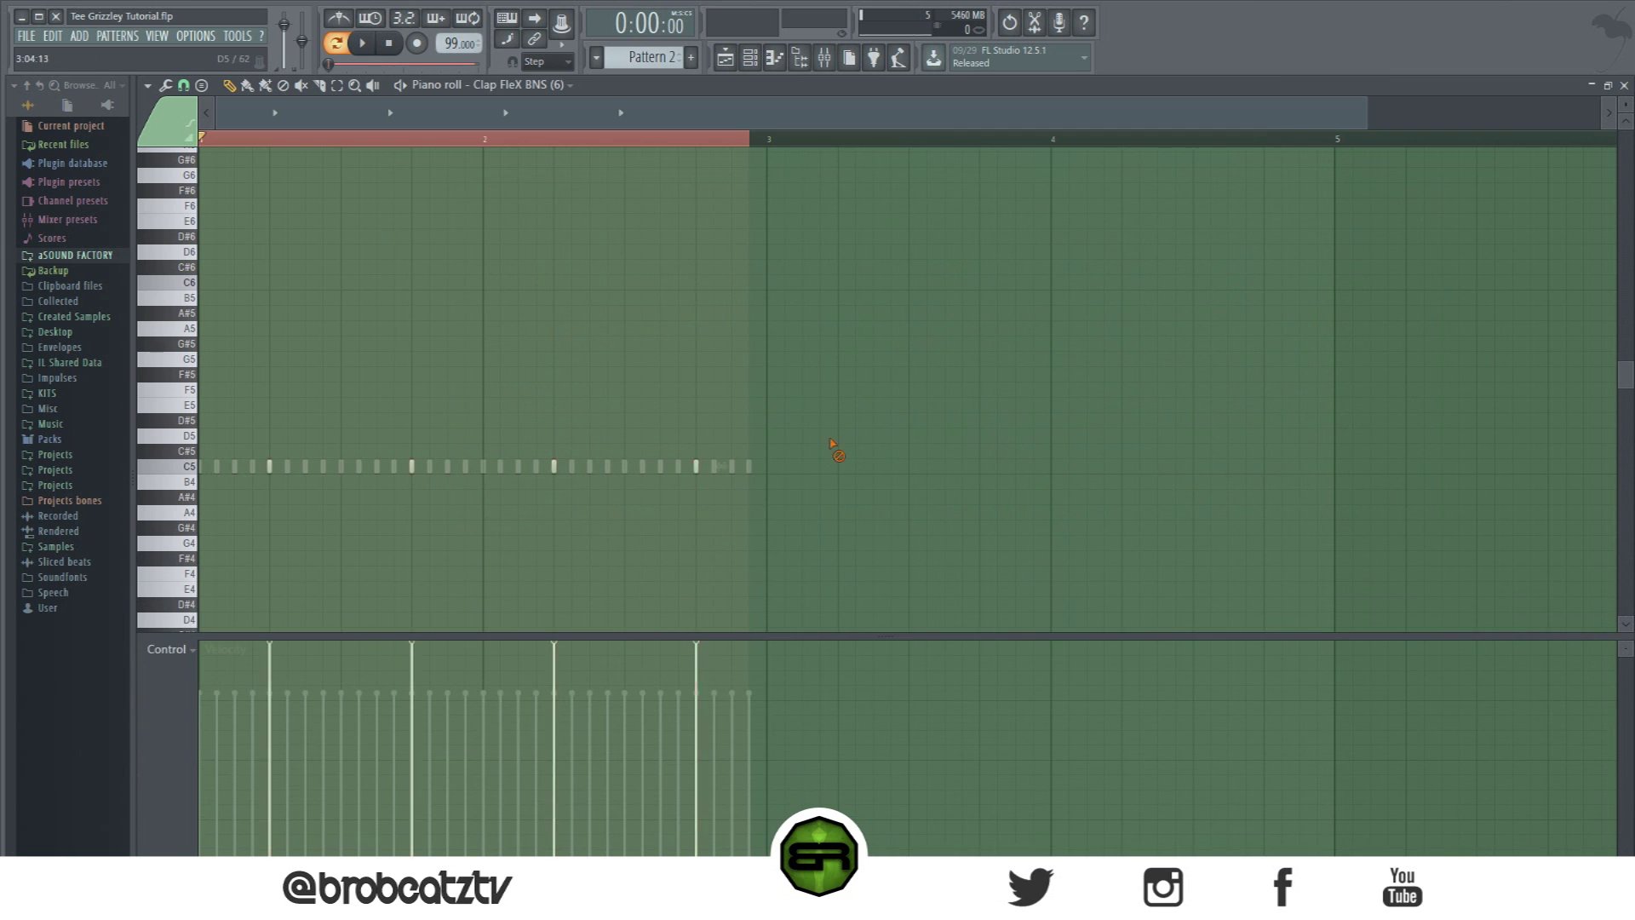
{"action": "left_click", "coordinate": [727, 60]}
{"action": "left_click", "coordinate": [751, 60]}
{"action": "left_click", "coordinate": [729, 60]}
{"action": "left_click", "coordinate": [731, 61]}
{"action": "left_click", "coordinate": [730, 61]}
{"action": "left_click", "coordinate": [730, 61]}
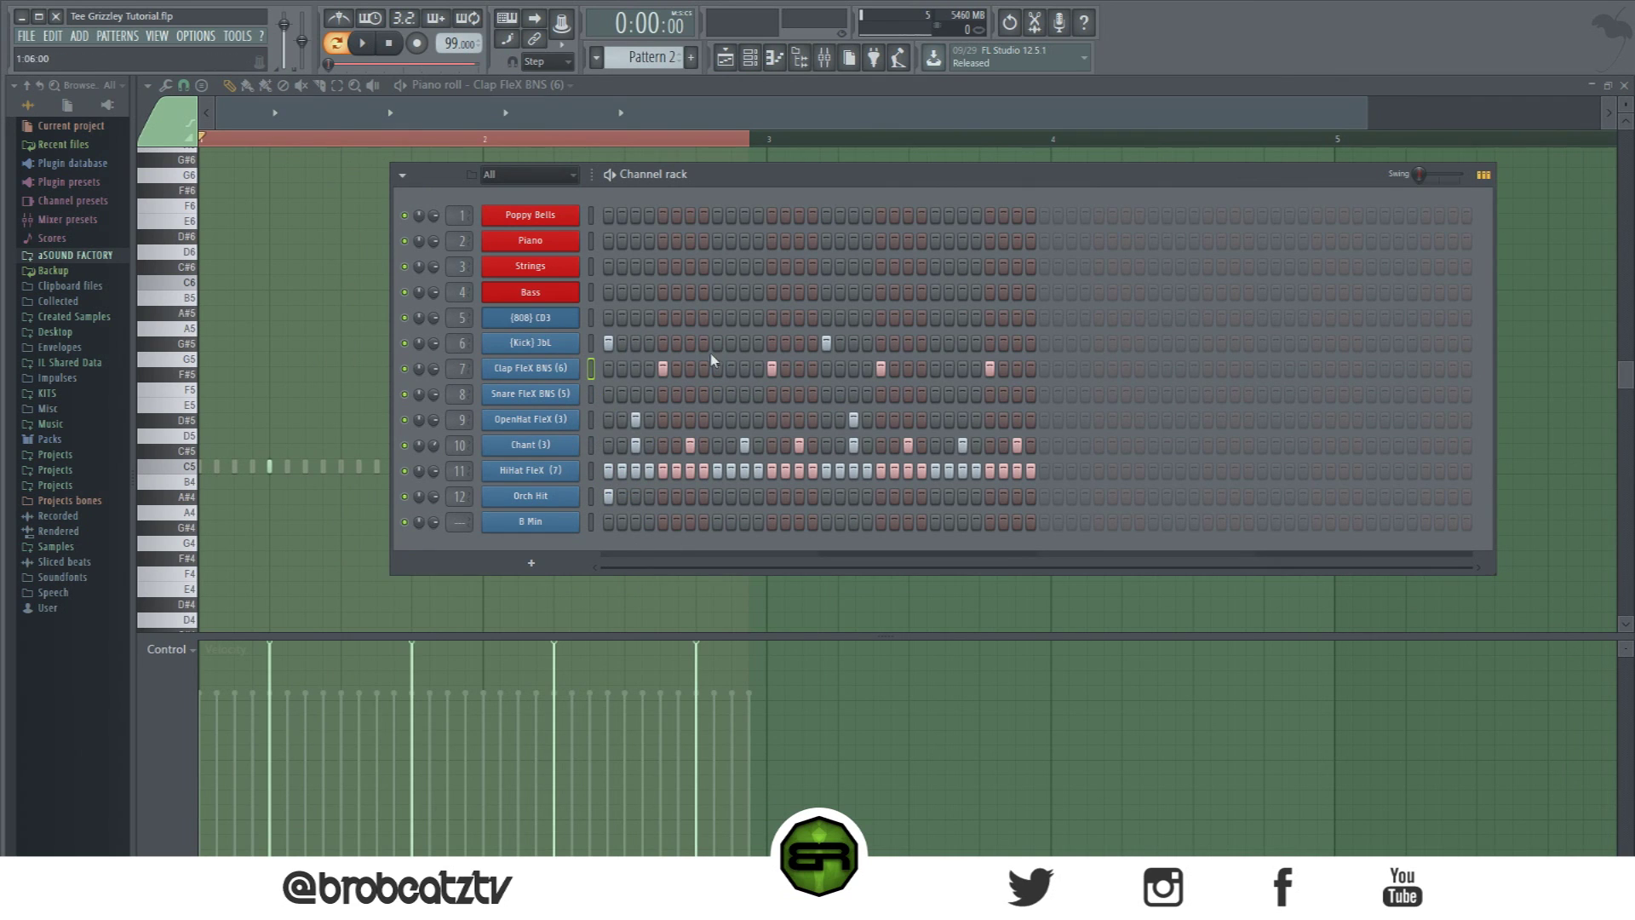
Step: Place Snare FleX BNS (5) hits on steps 10 and 26 and raise their velocity to maximum
{"action": "left_click", "coordinate": [731, 394]}
{"action": "right_click", "coordinate": [550, 402]}
{"action": "left_click", "coordinate": [618, 406]}
{"action": "key", "text": "ctrl+a"}
{"action": "key", "text": "space"}
{"action": "key", "text": "ctrl+d"}
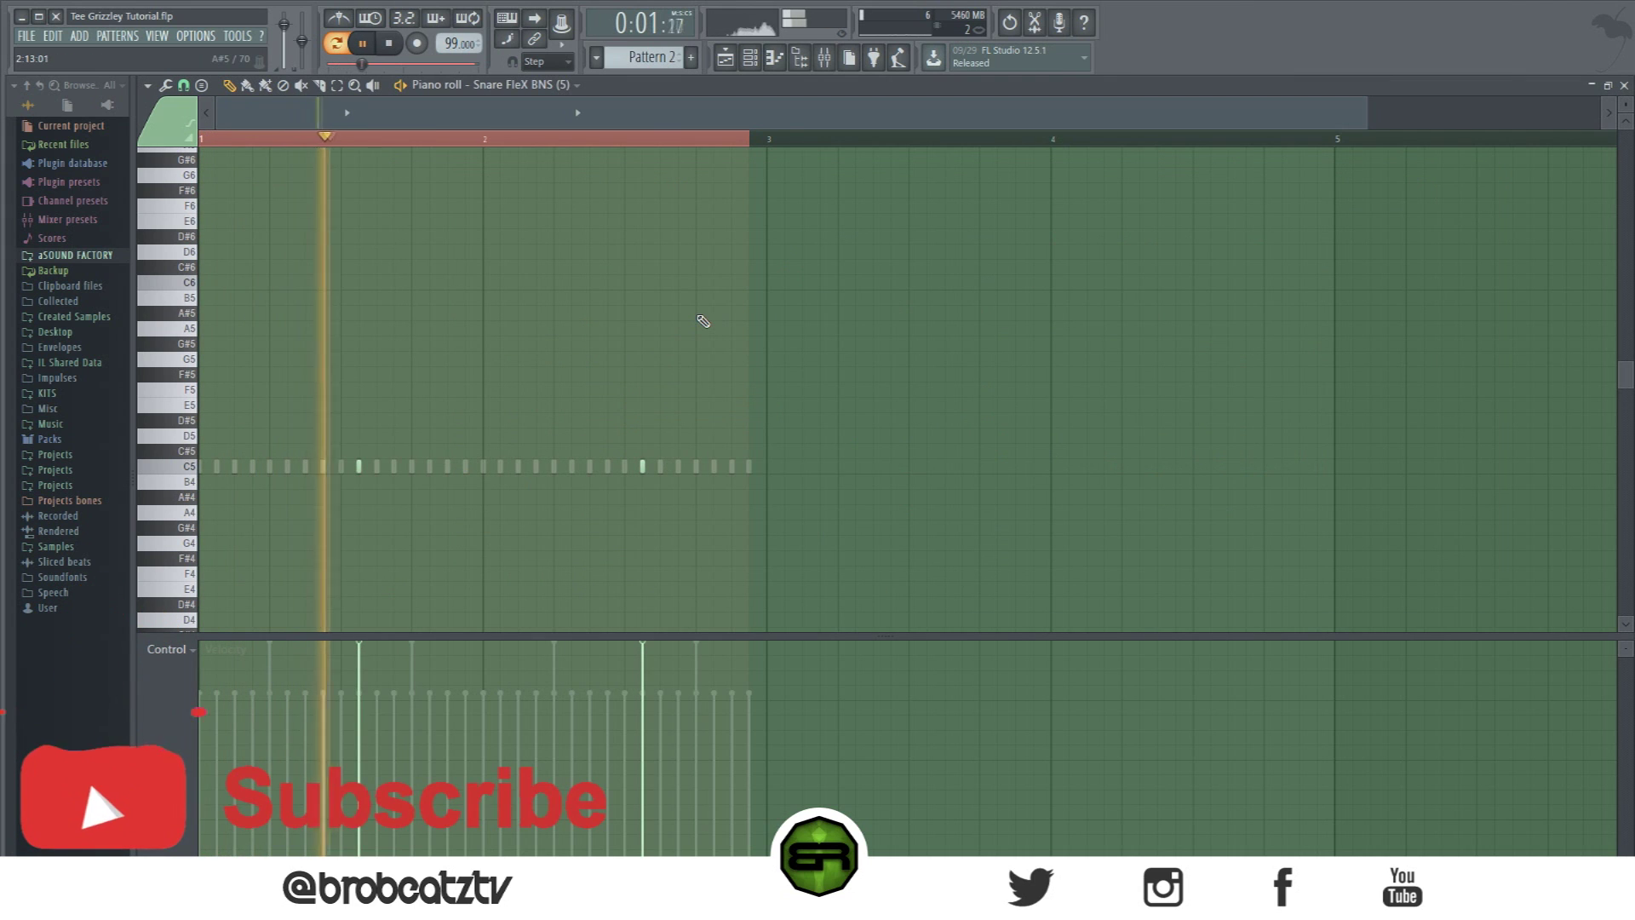
{"action": "left_click", "coordinate": [769, 58]}
{"action": "key", "text": "space"}
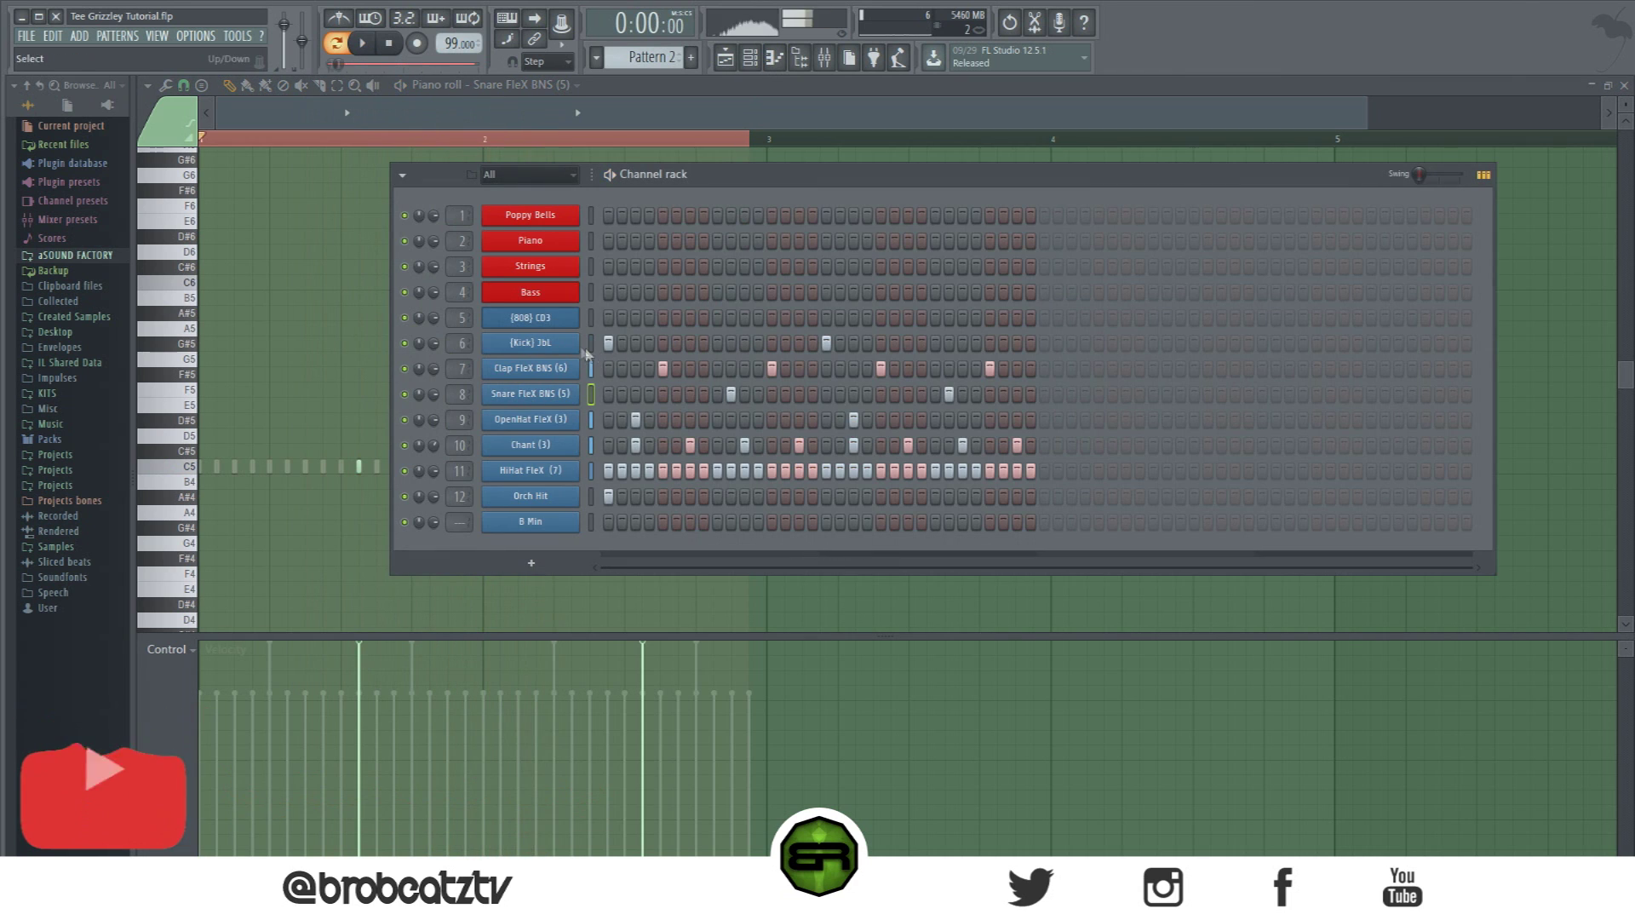
Step: Add kick hits on steps 4, 7, 20, 23, 24, 27 and 31 and raise all kick velocities to maximum
{"action": "left_click", "coordinate": [649, 343]}
{"action": "left_click", "coordinate": [689, 343]}
{"action": "left_click", "coordinate": [962, 343]}
{"action": "right_click", "coordinate": [531, 343]}
{"action": "left_click", "coordinate": [607, 345]}
{"action": "scroll", "coordinate": [615, 352], "scroll_direction": "up", "scroll_amount": 6}
{"action": "key", "text": "ctrl+d"}
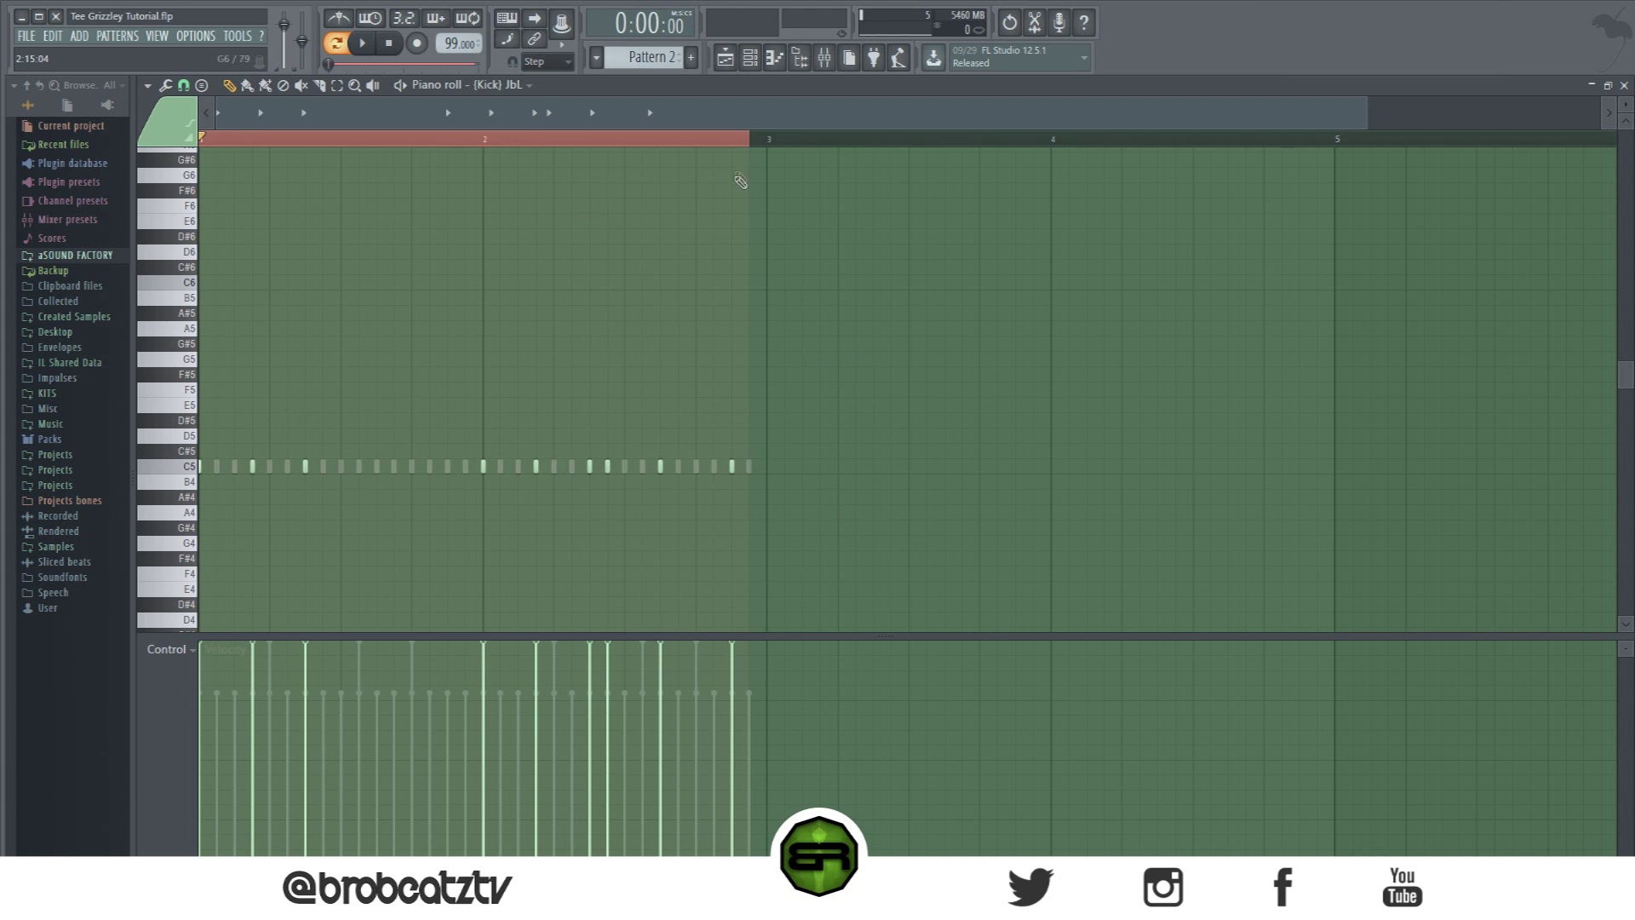
{"action": "left_click", "coordinate": [753, 62]}
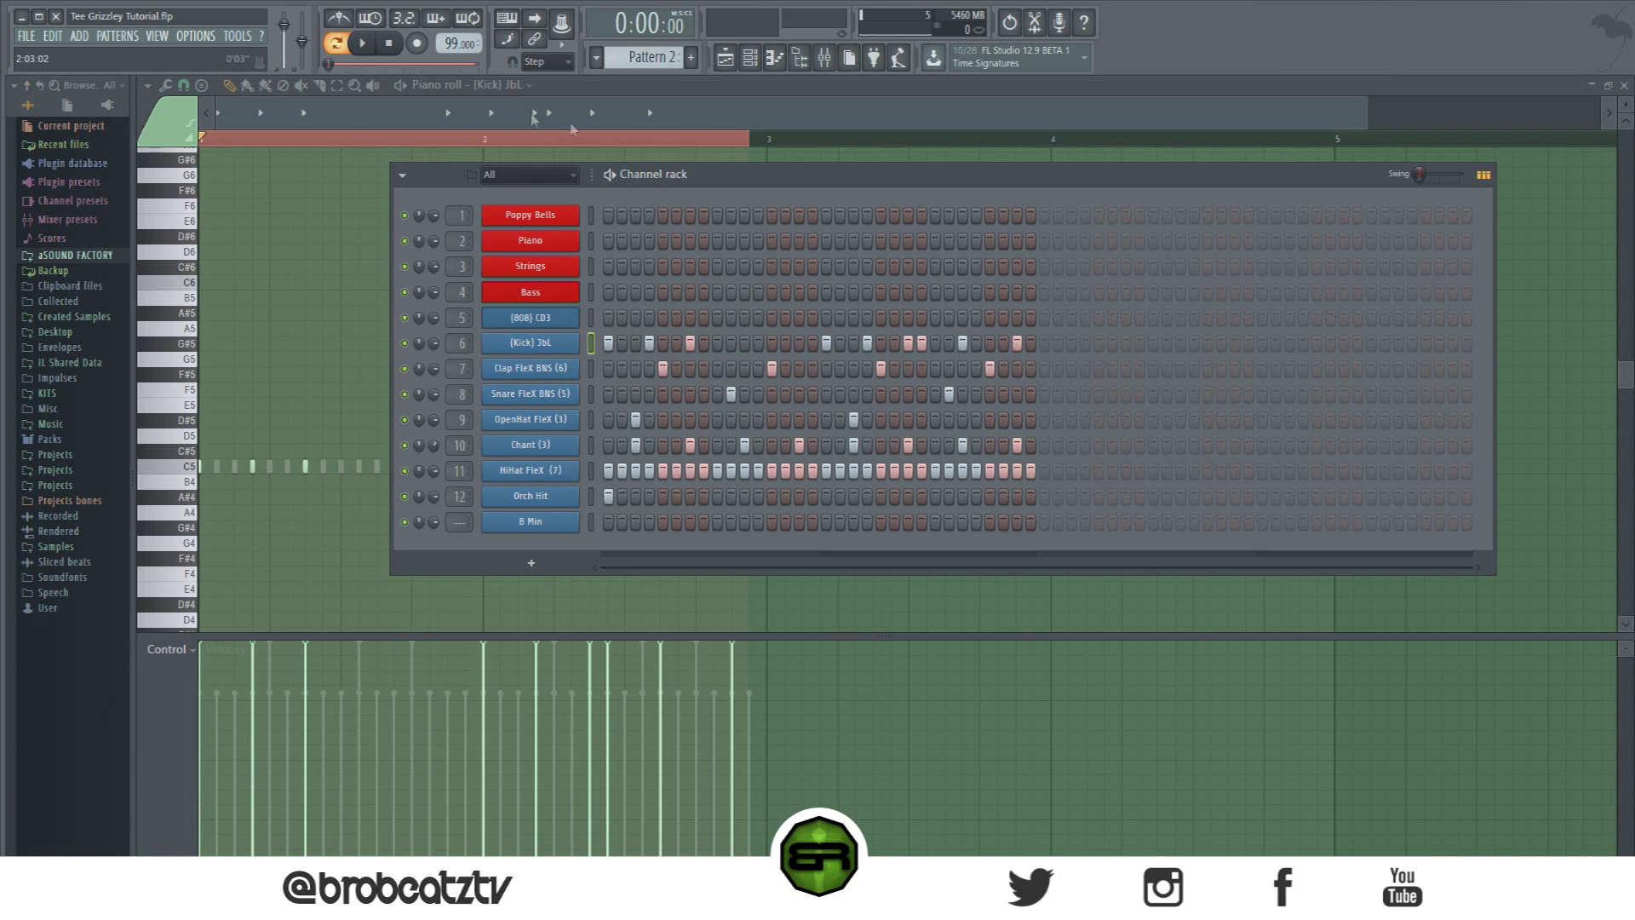
Step: Play back the drum pattern and clear the time selection in the kick's piano roll
{"action": "key", "text": "space"}
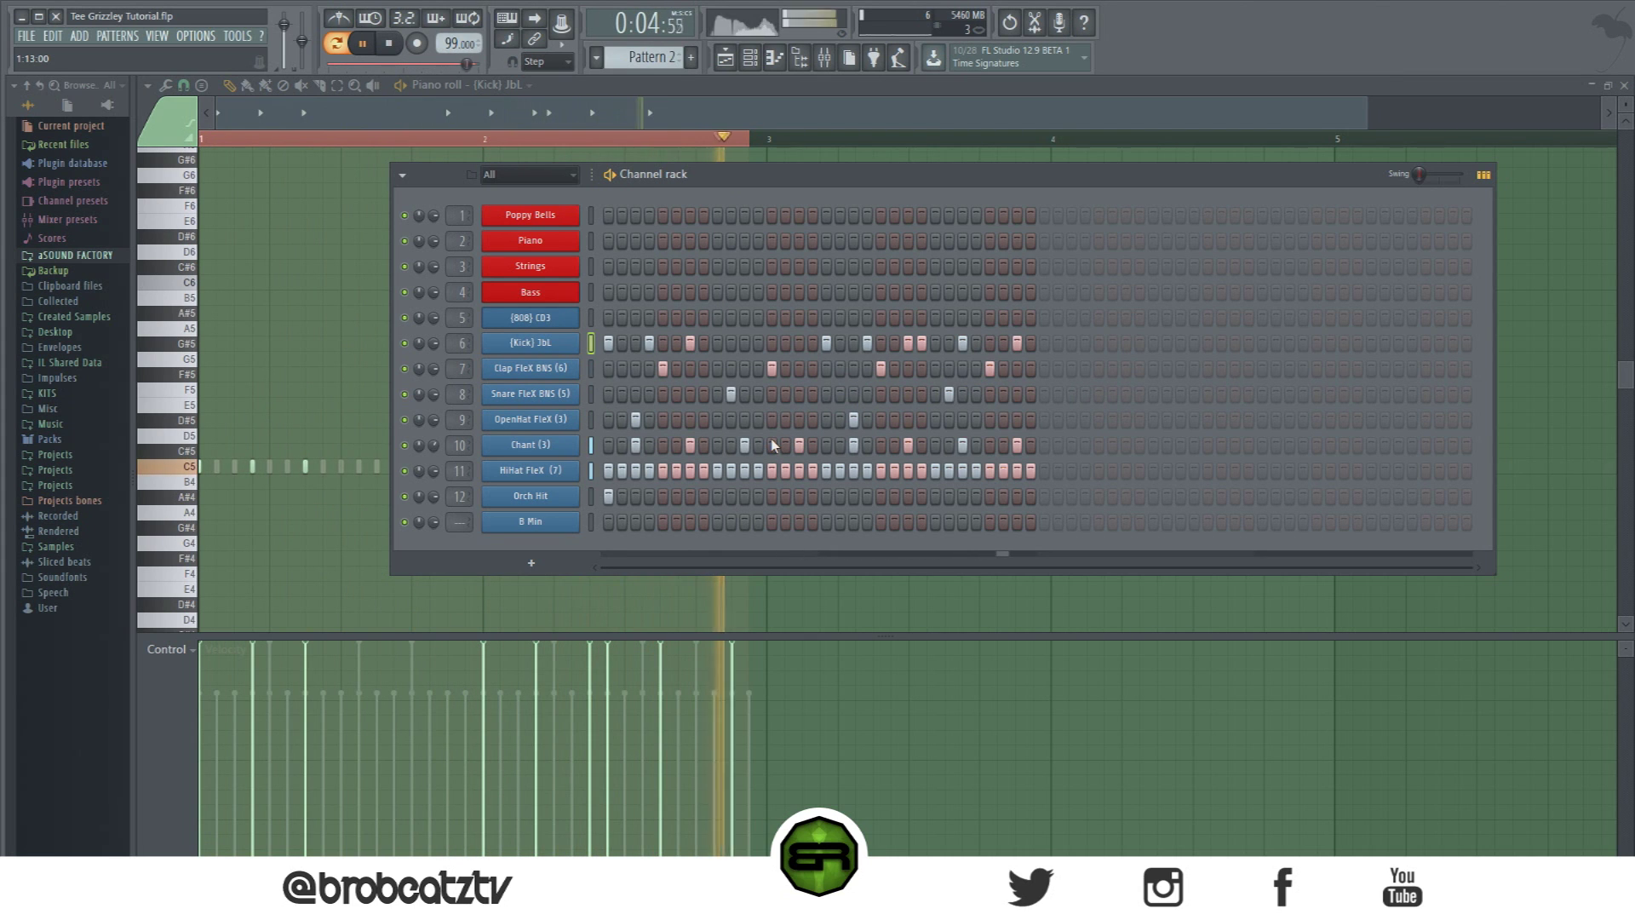
{"action": "key", "text": "space"}
{"action": "left_click", "coordinate": [733, 138]}
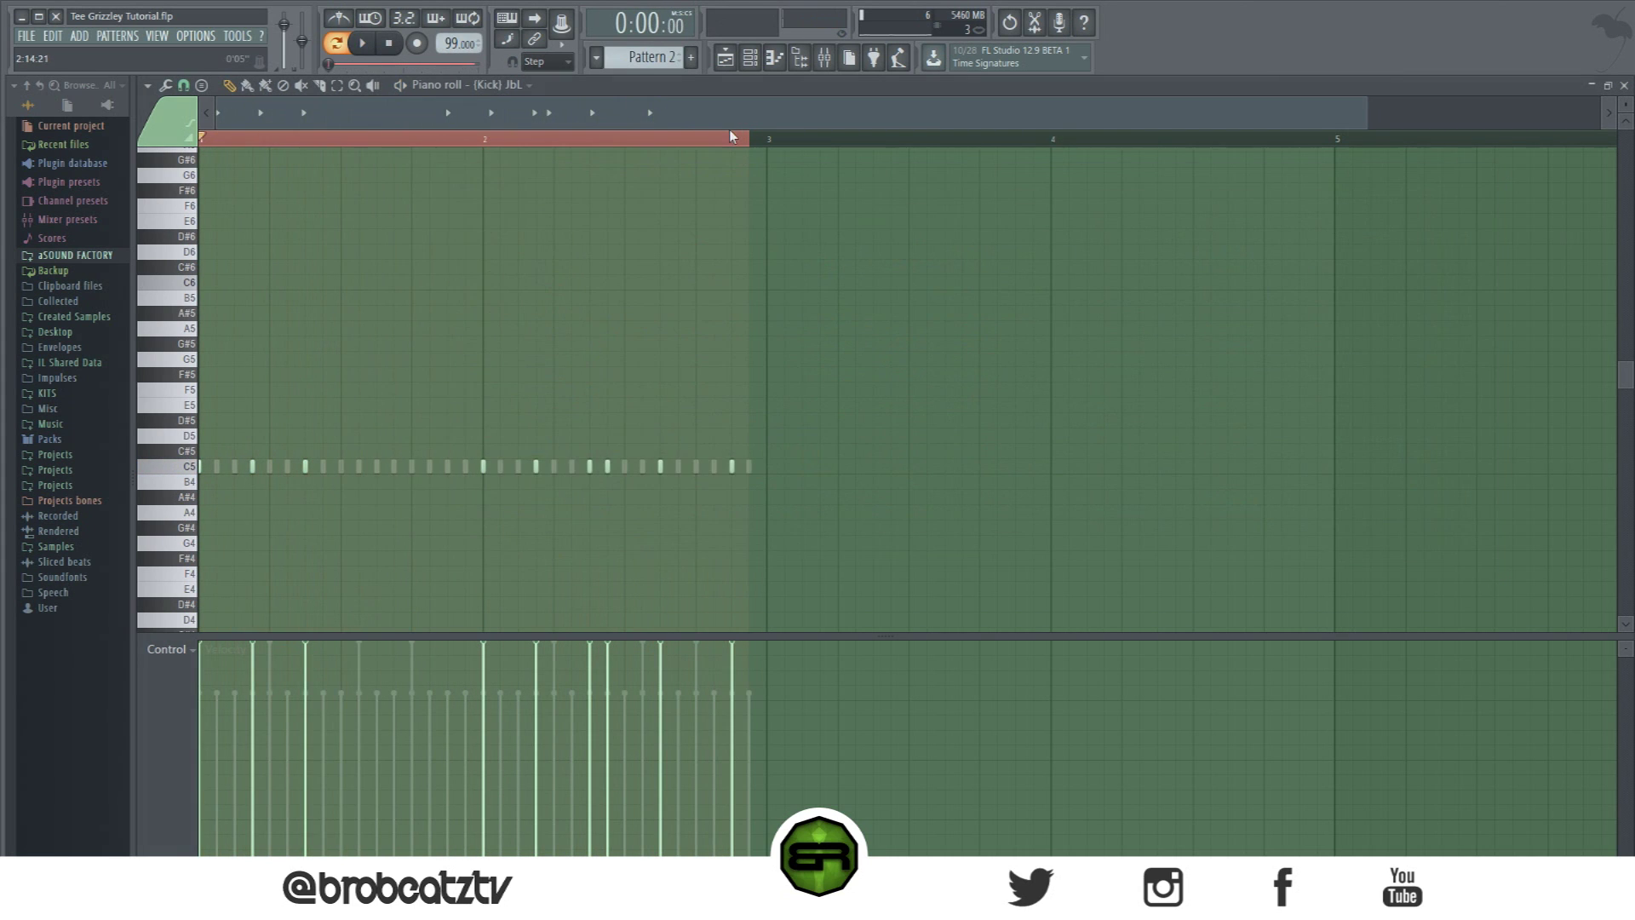
{"action": "left_click", "coordinate": [694, 139]}
{"action": "key", "text": "space"}
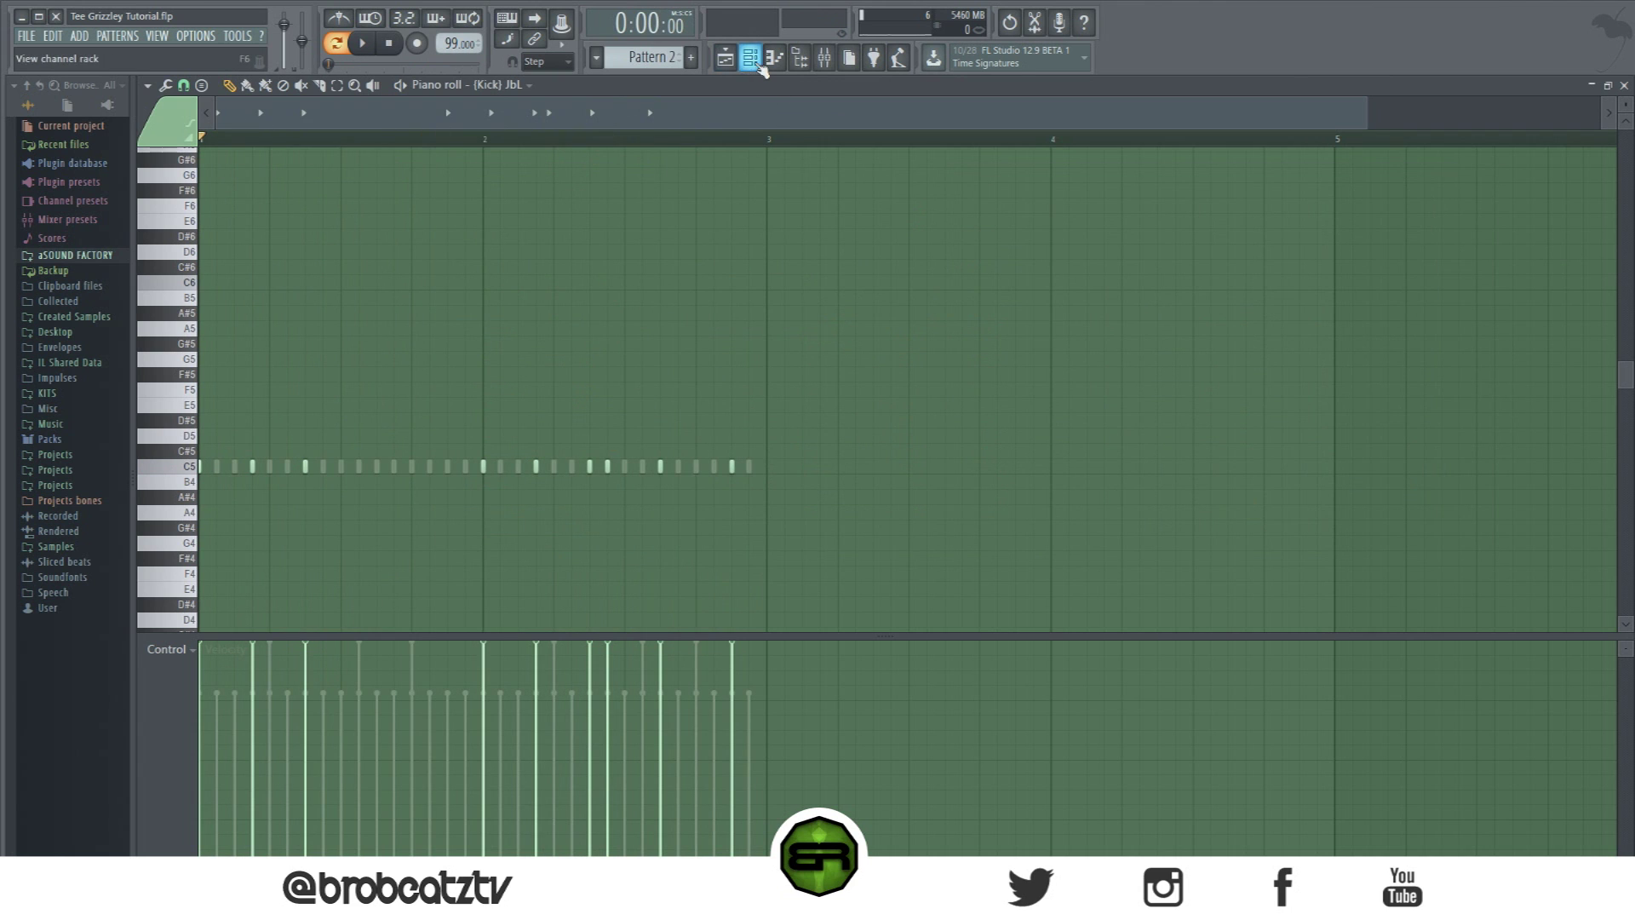
Step: Switch back to Pattern 1 and open the Piano channel in the piano roll
{"action": "left_click", "coordinate": [750, 57]}
{"action": "scroll", "coordinate": [661, 52], "scroll_direction": "up", "scroll_amount": 1}
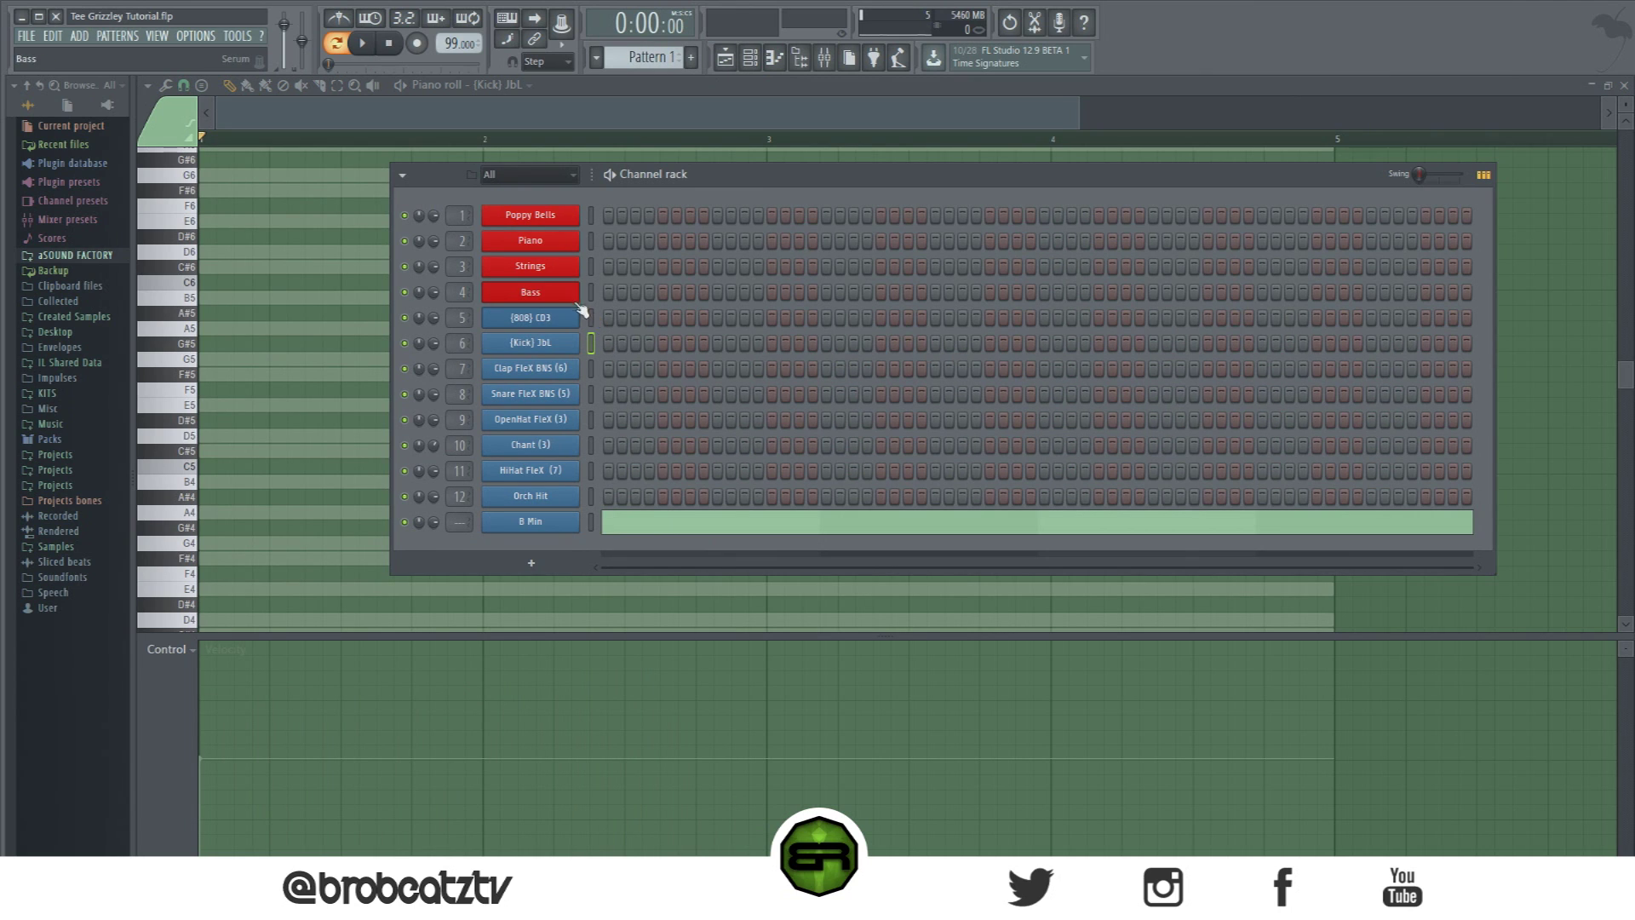
{"action": "right_click", "coordinate": [572, 242]}
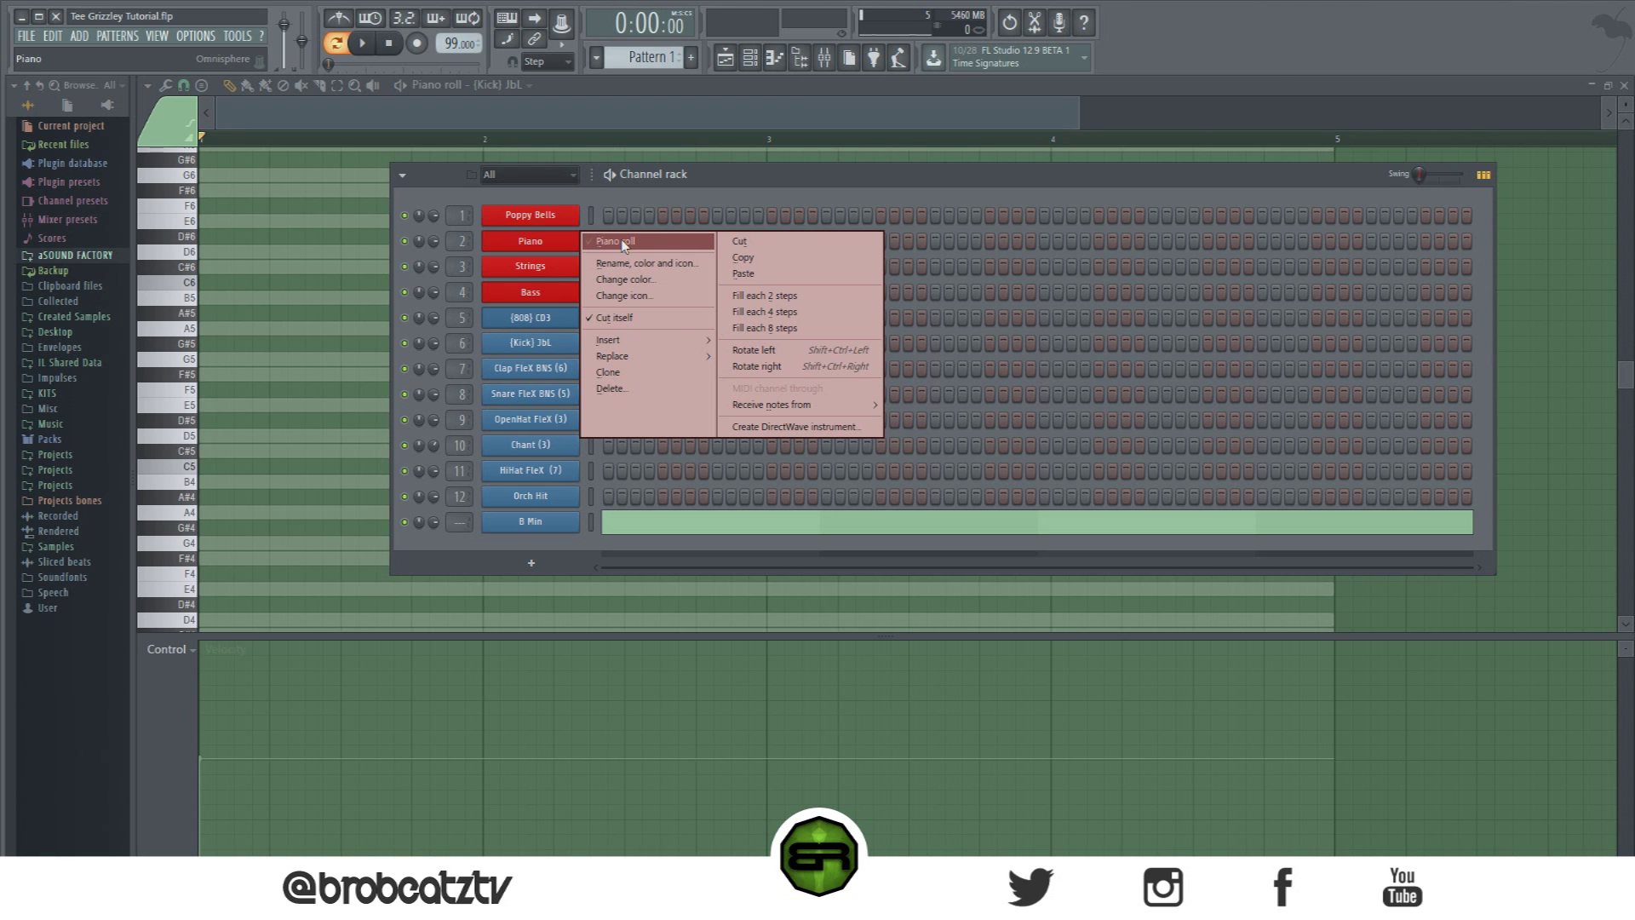
{"action": "left_click", "coordinate": [623, 244]}
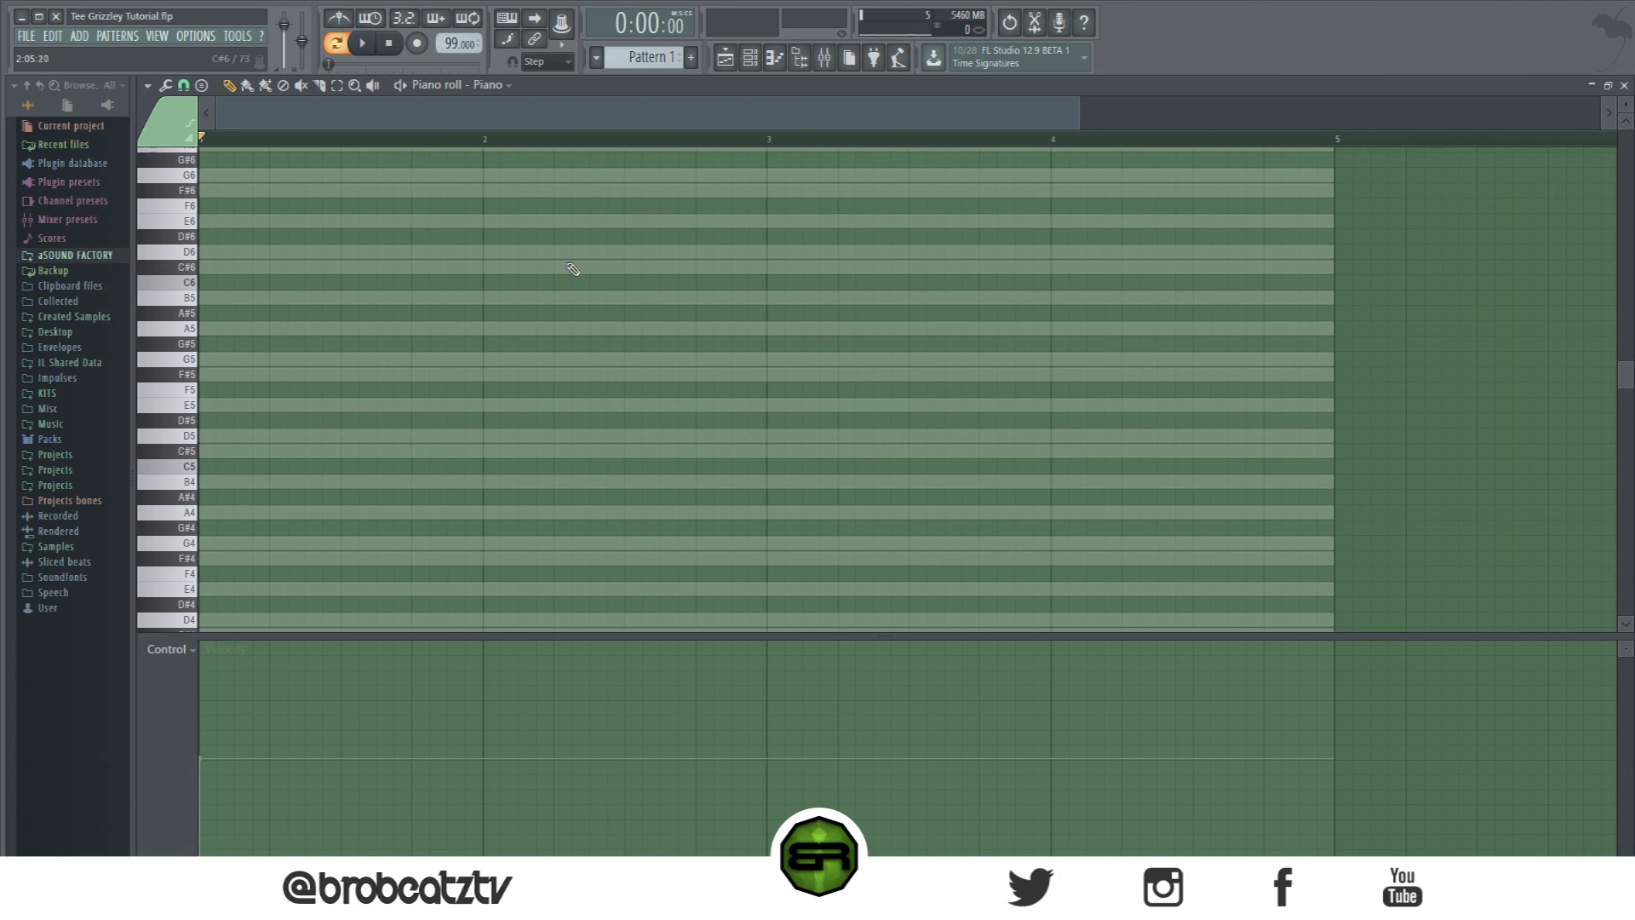
Step: Enlarge the note area of the Piano channel's piano roll and place a short B4 note at the start of bar 1
{"action": "scroll", "coordinate": [538, 628], "scroll_direction": "down", "scroll_amount": 3}
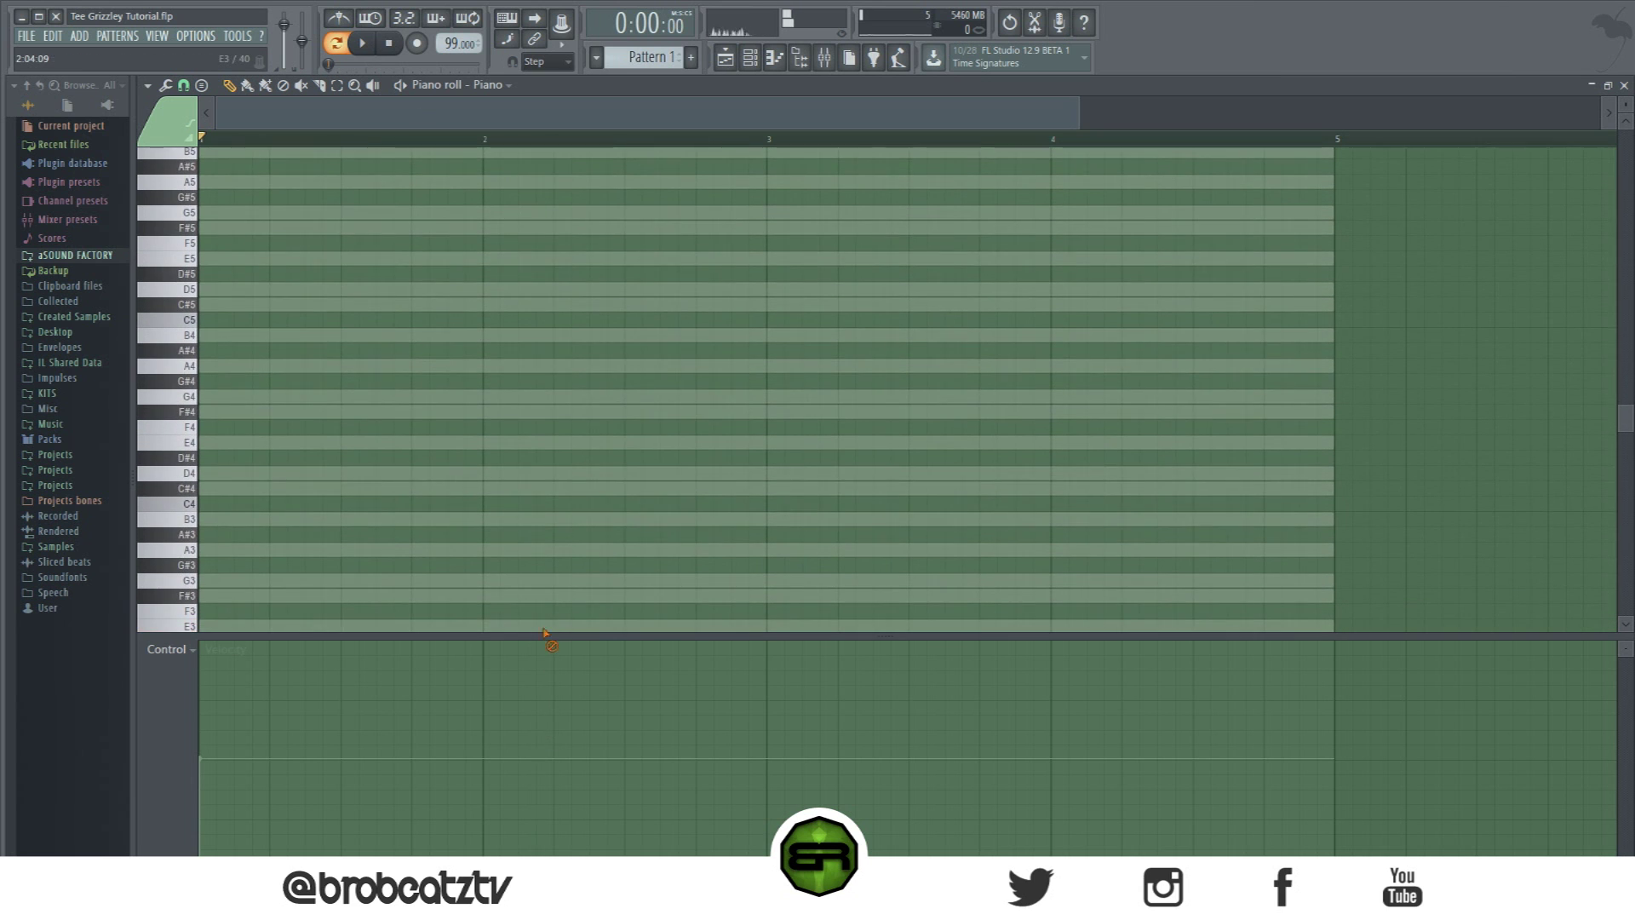
{"action": "left_click_drag", "start_coordinate": [542, 632], "coordinate": [542, 708]}
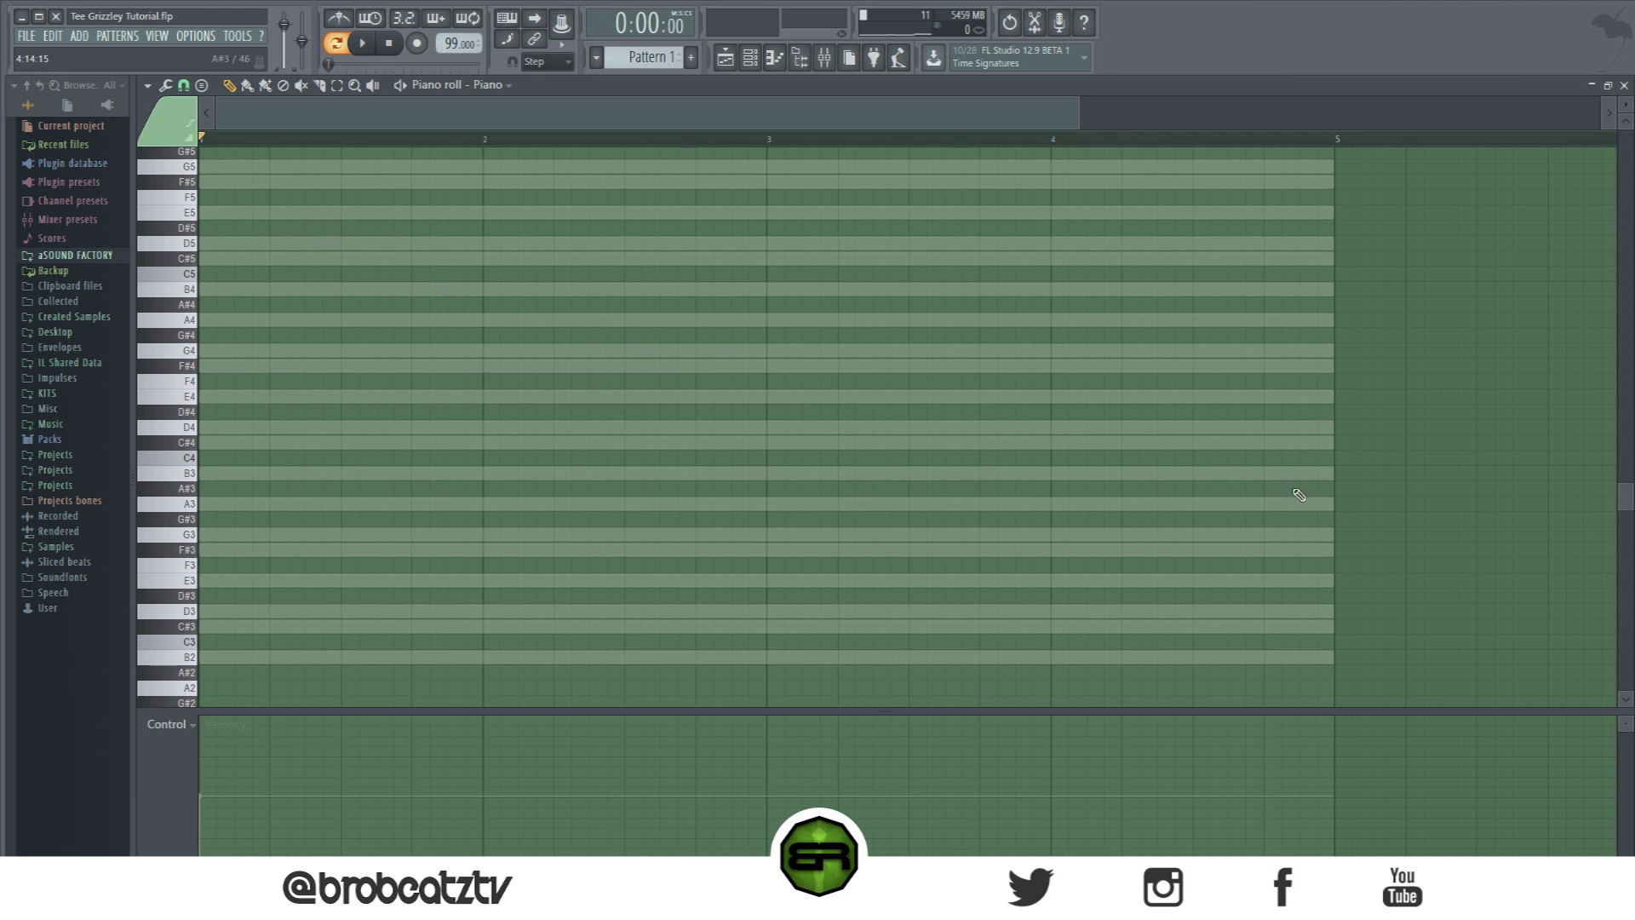
{"action": "scroll", "coordinate": [1117, 437], "scroll_direction": "up", "scroll_amount": 4}
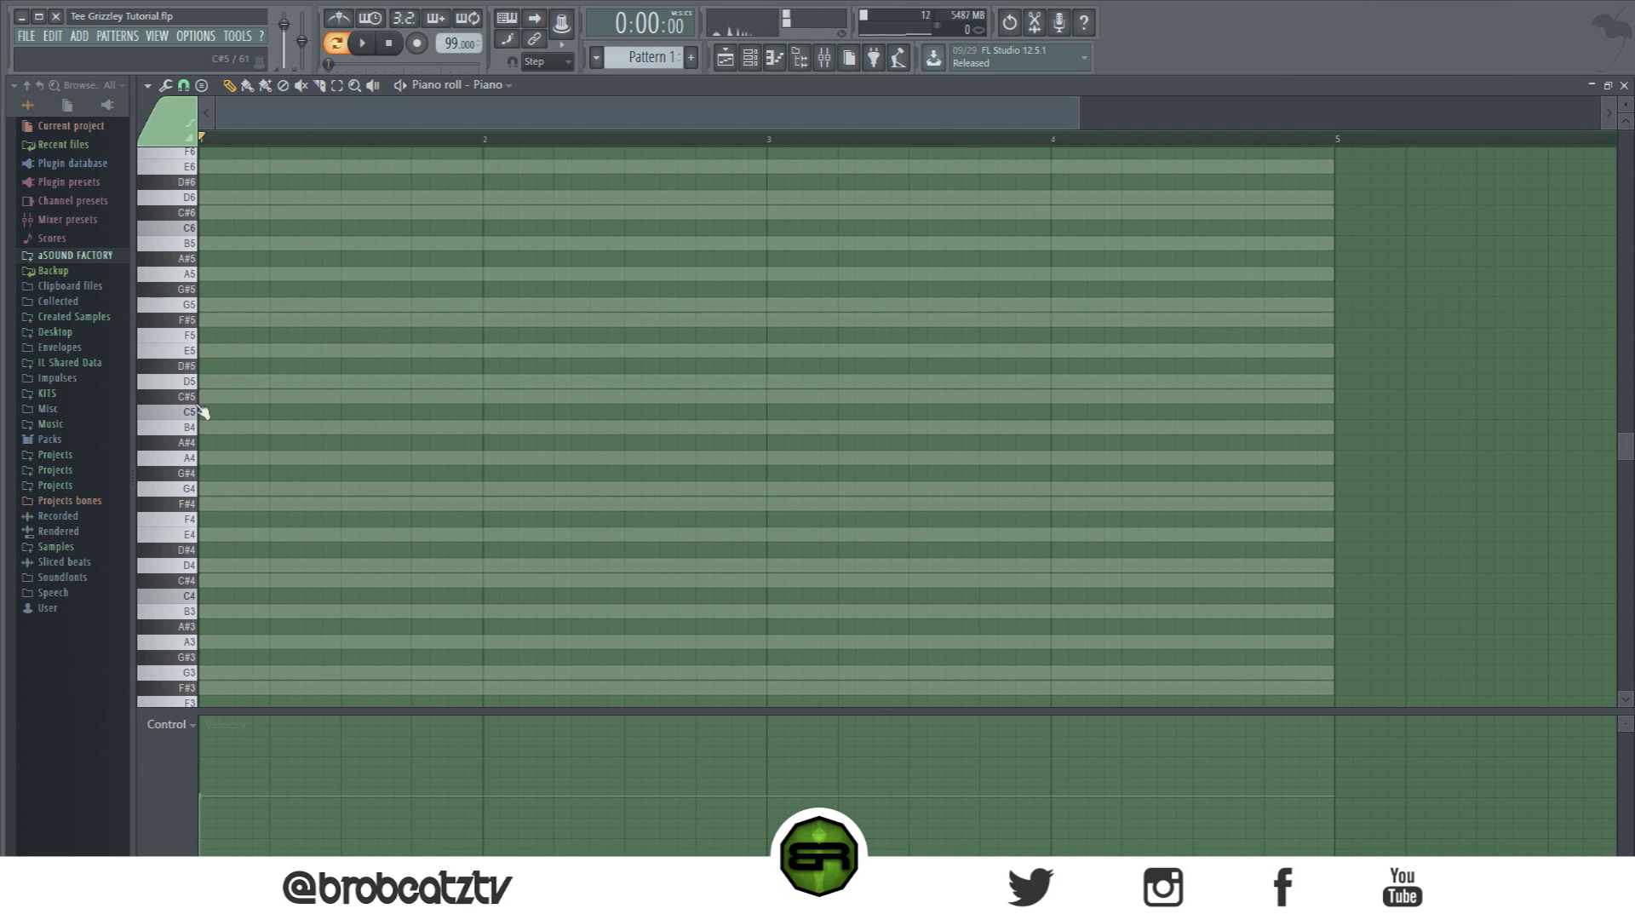
{"action": "left_click", "coordinate": [187, 432]}
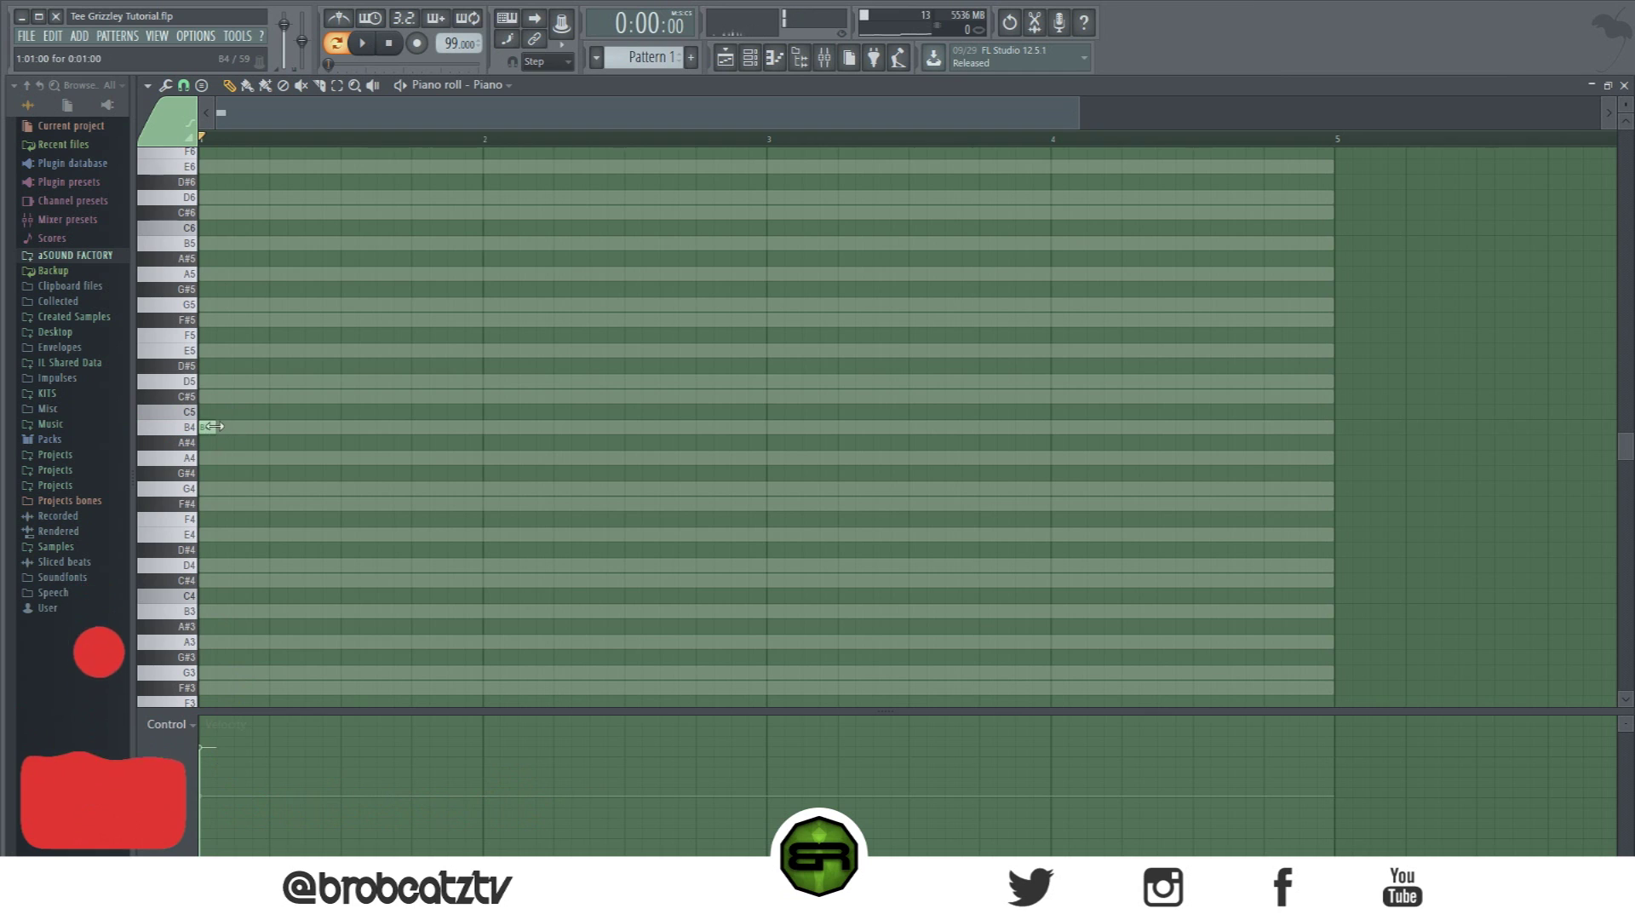
Step: Enter bar-long B4-D5-F#5 in bar 1, B4-E5-G5 in bar 2 and B4-D5 in bar 3, plus a 12-step C#5 starting bar 4
{"action": "left_click_drag", "start_coordinate": [394, 429], "coordinate": [482, 430]}
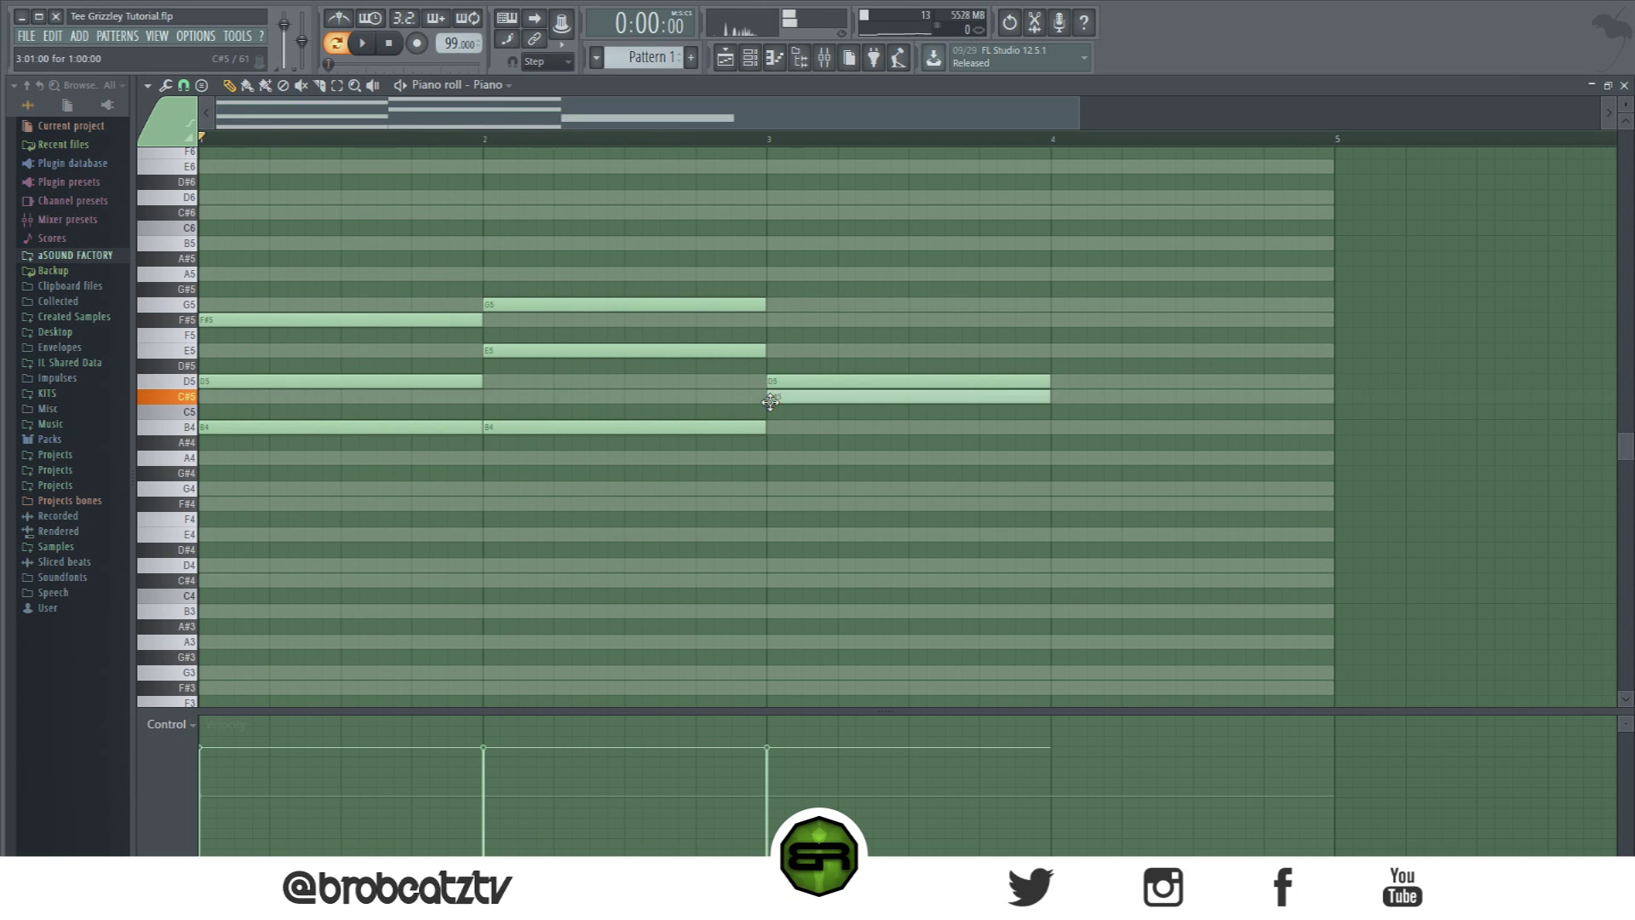
{"action": "left_click", "coordinate": [1063, 396]}
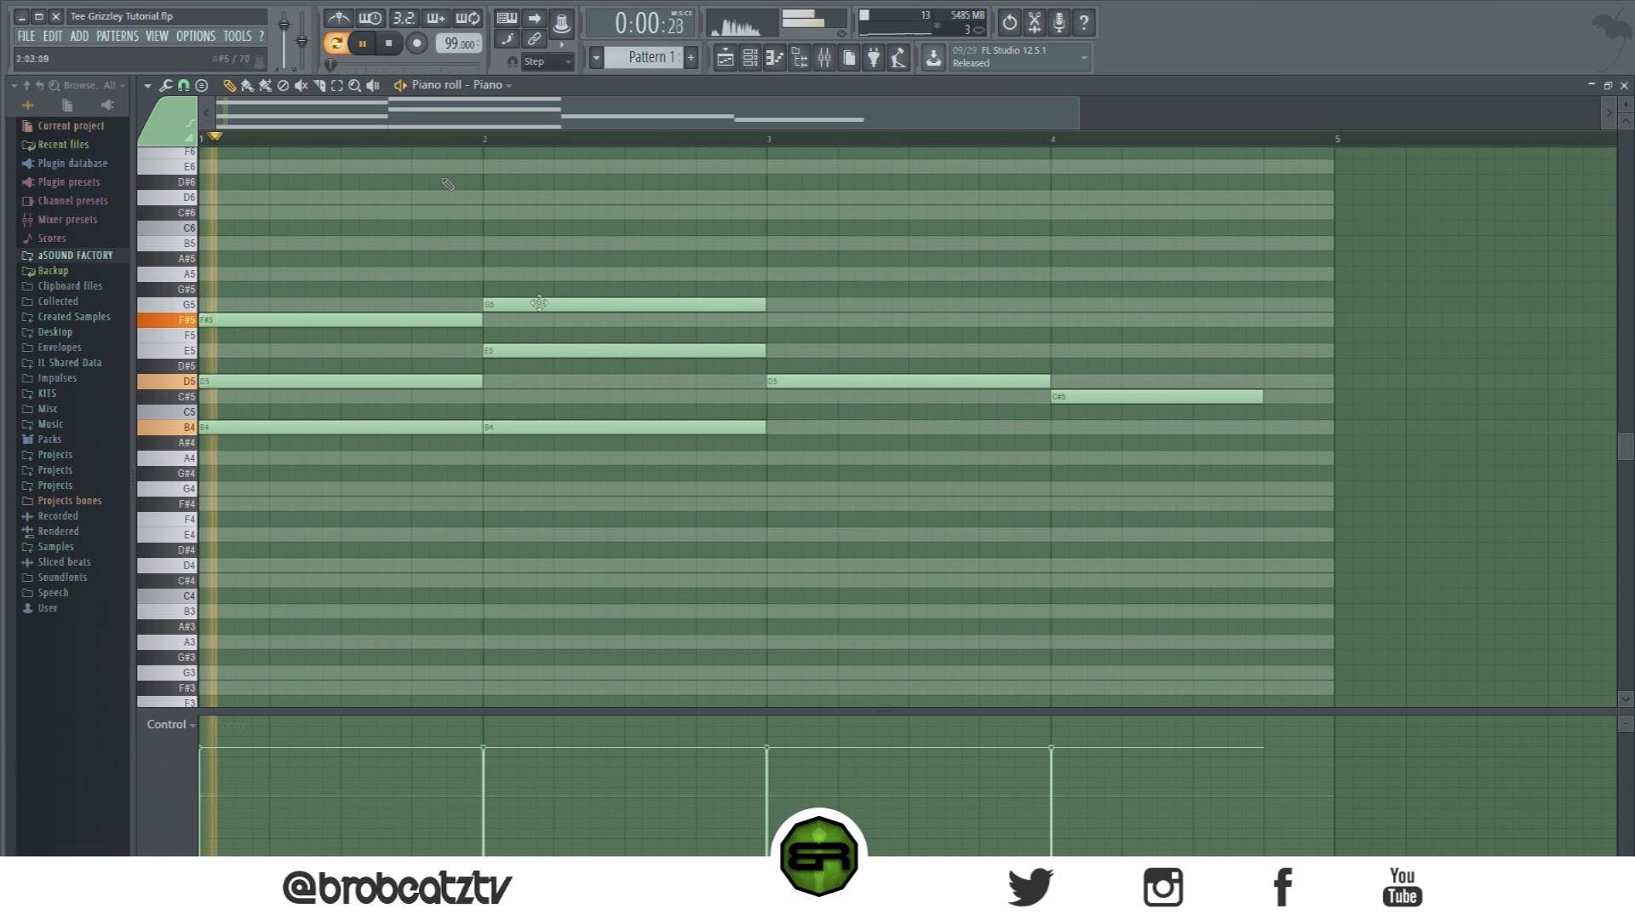
{"action": "left_click", "coordinate": [804, 412]}
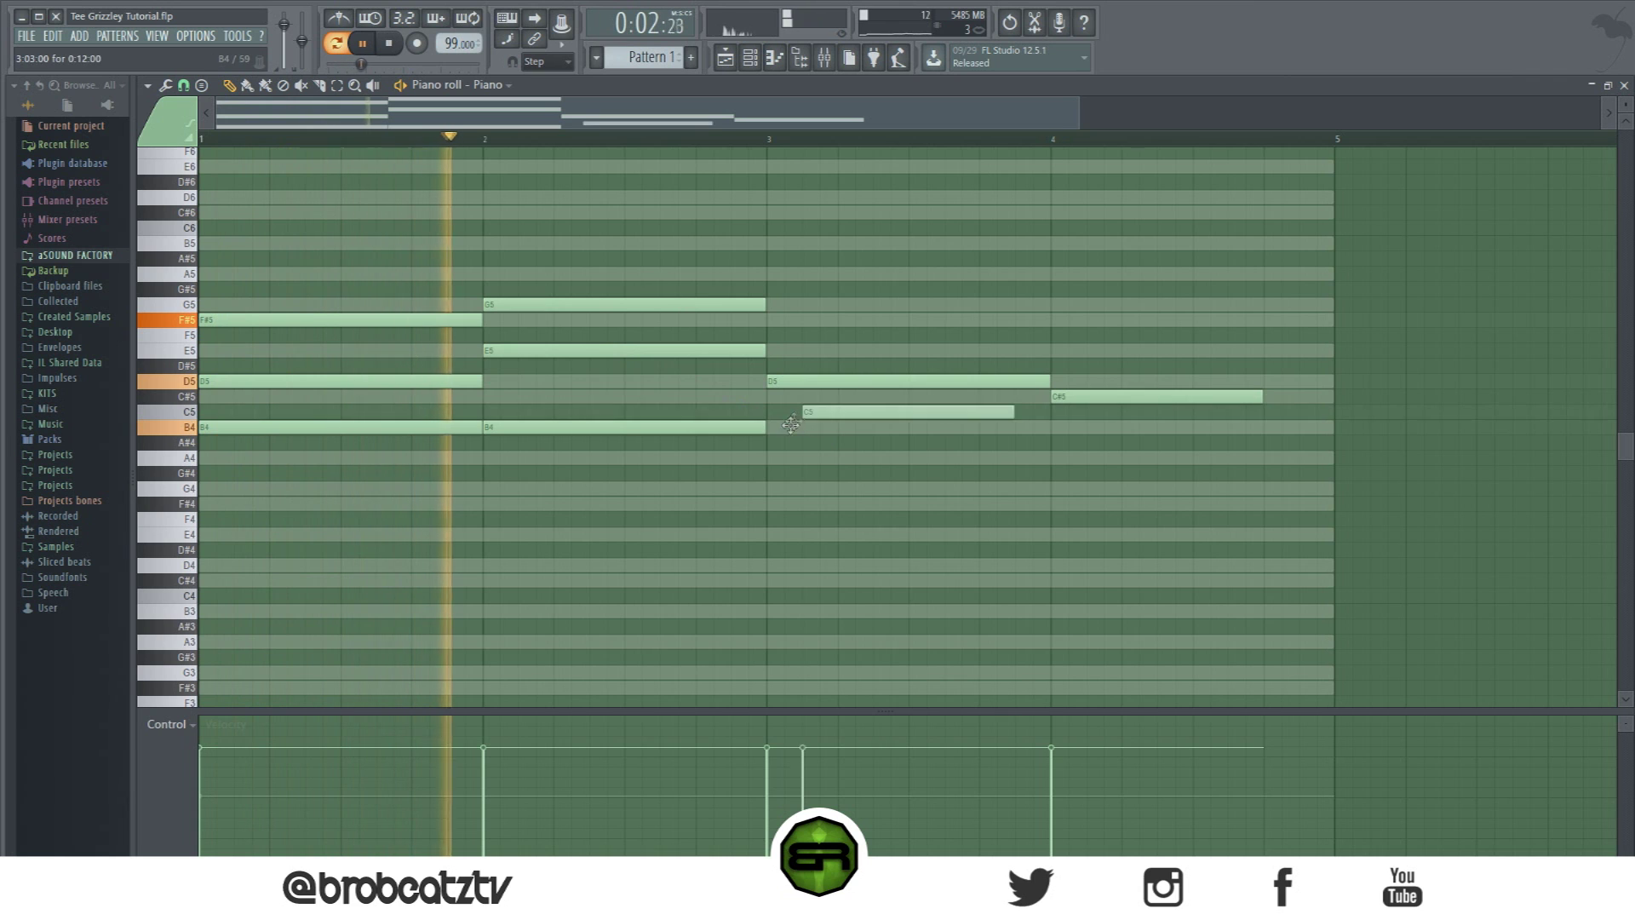
{"action": "left_click_drag", "start_coordinate": [791, 424], "coordinate": [777, 426]}
{"action": "left_click_drag", "start_coordinate": [977, 427], "coordinate": [1050, 426]}
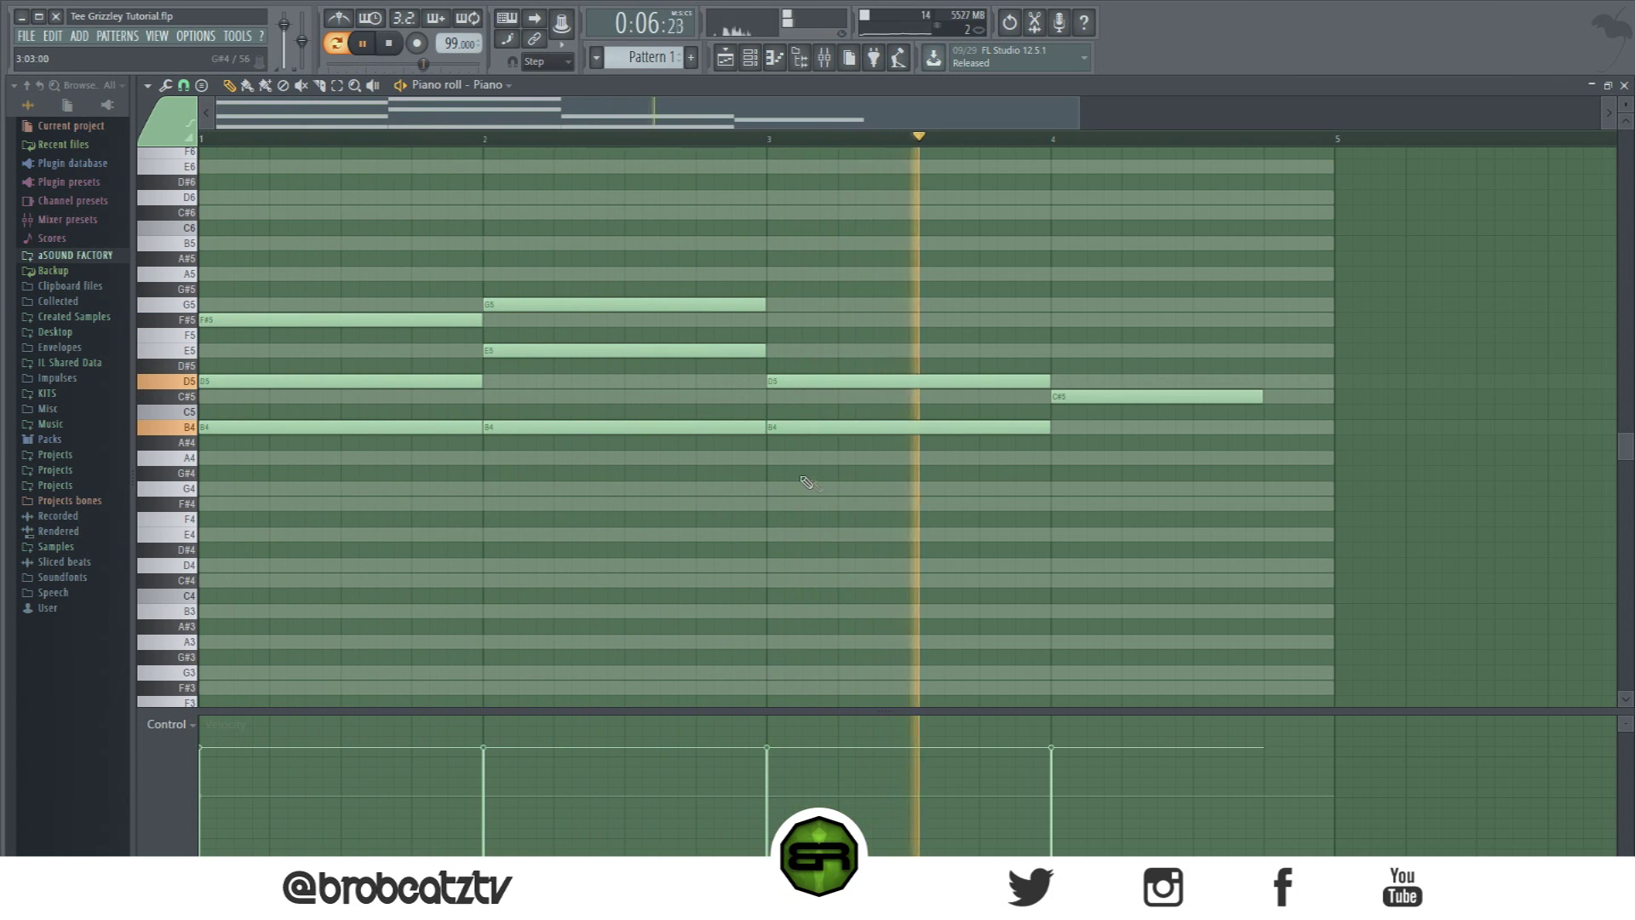
Step: Add bar-long F#4 and D4 notes to the bar 3 chord and play back from late in bar 2
{"action": "left_click_drag", "start_coordinate": [775, 488], "coordinate": [773, 503]}
{"action": "left_click", "coordinate": [688, 139]}
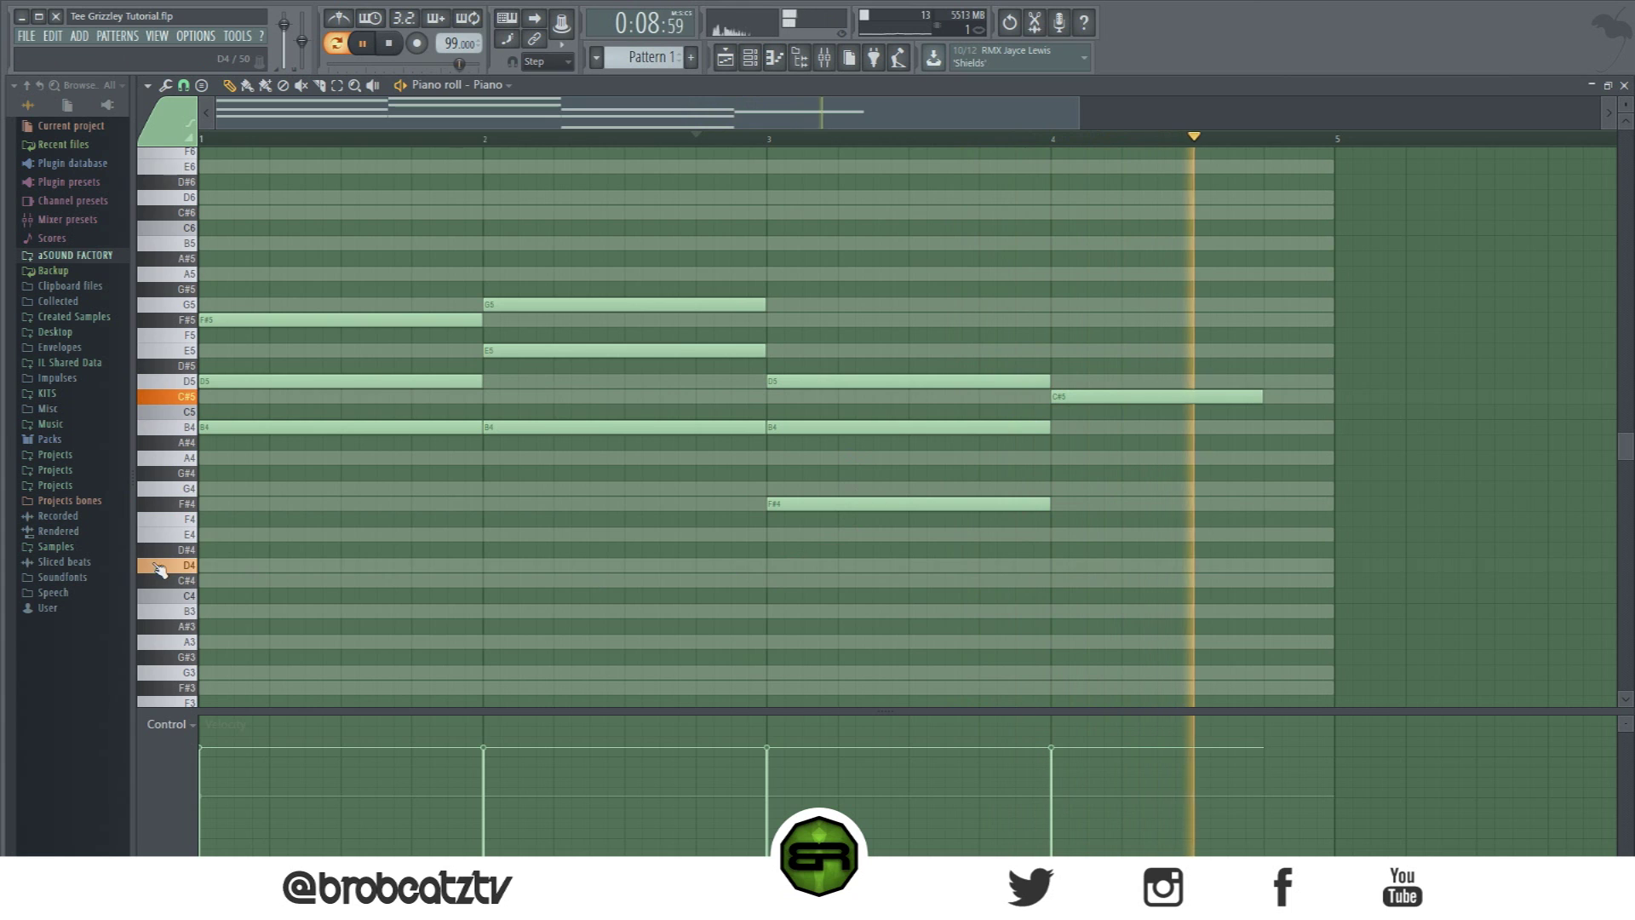
{"action": "left_click", "coordinate": [764, 566]}
{"action": "left_click_drag", "start_coordinate": [762, 569], "coordinate": [816, 568]}
{"action": "left_click", "coordinate": [711, 137]}
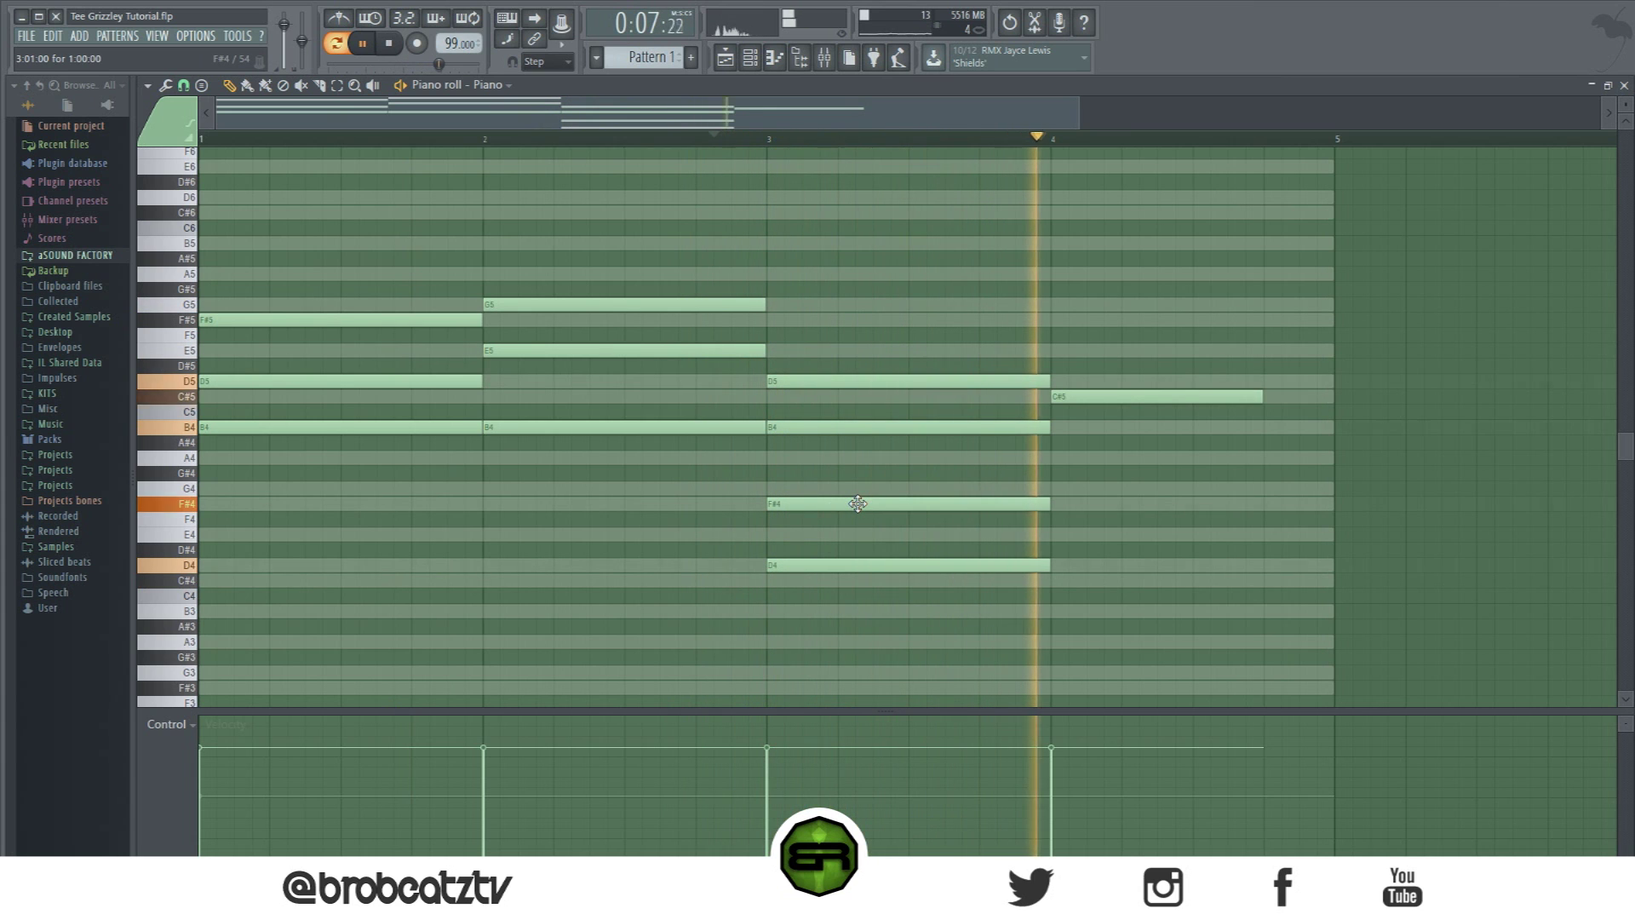
{"action": "key", "text": "space"}
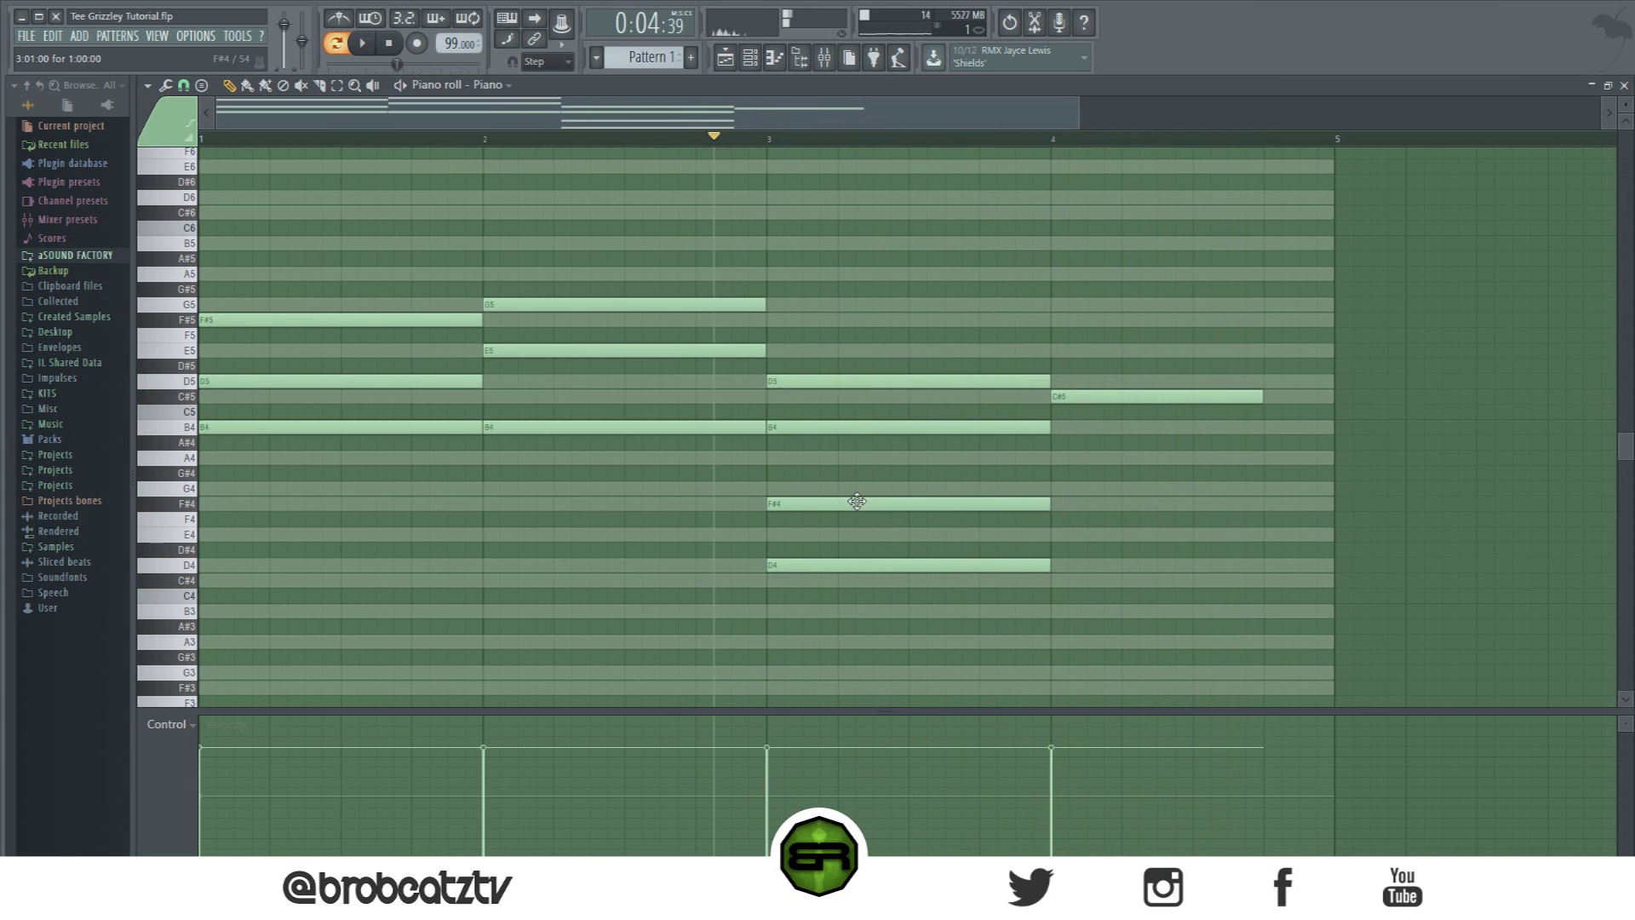
{"action": "key", "text": "space"}
{"action": "key", "text": "space"}
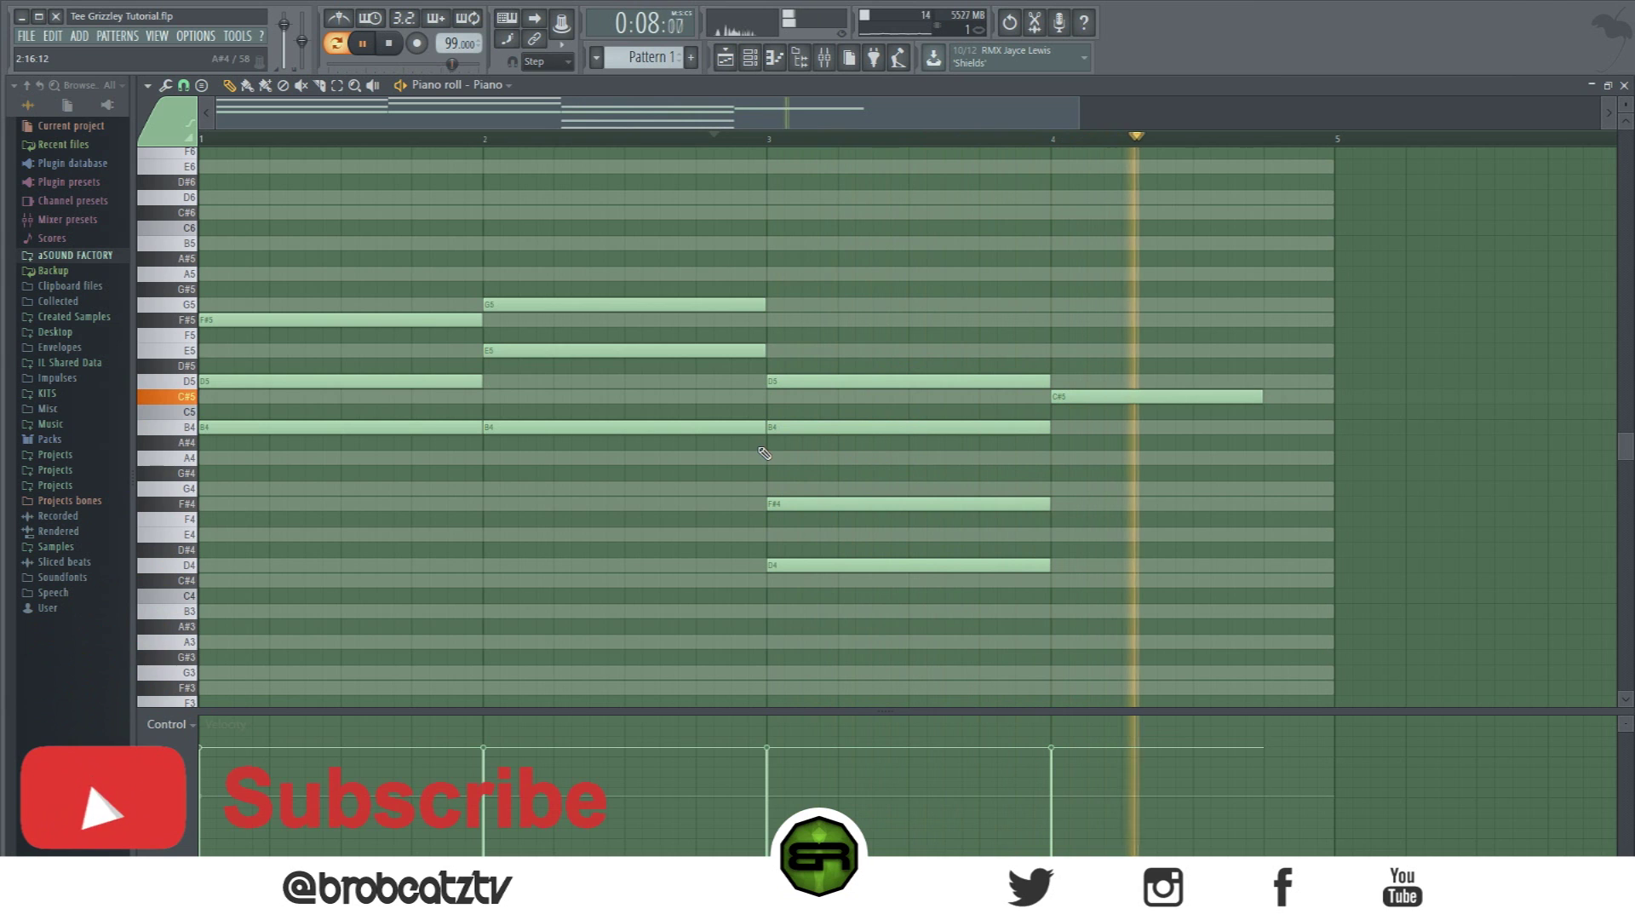
Step: Add long bass notes: B3 from bar 1 to near the end of bar 2, and D3 from bar 3 to near the end of bar 4
{"action": "left_click", "coordinate": [217, 612]}
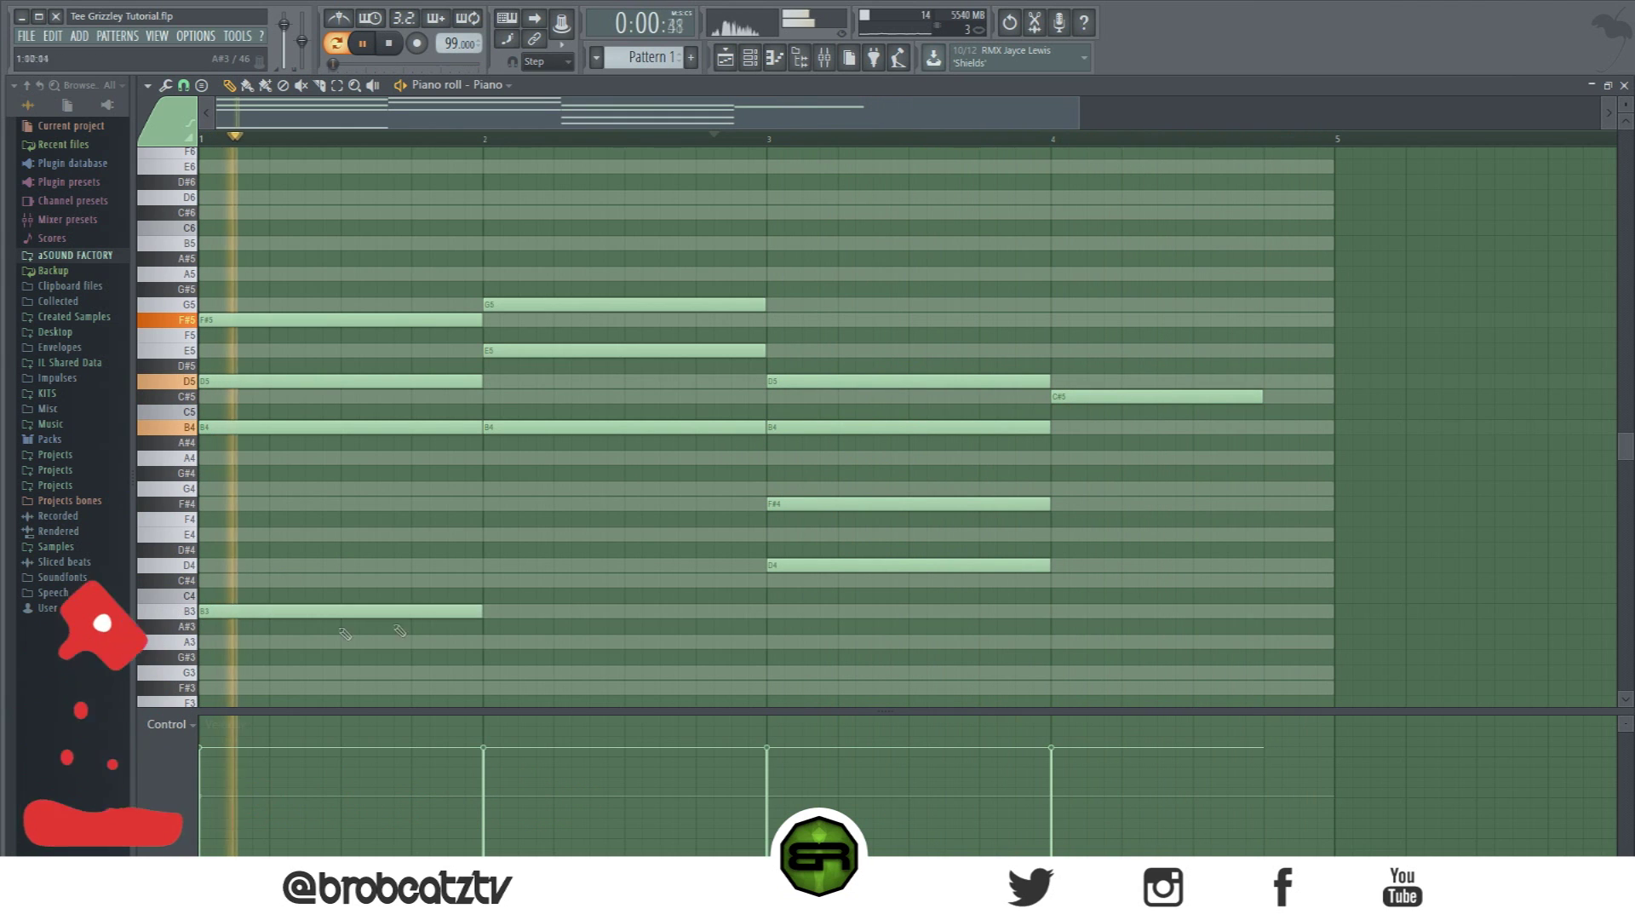
{"action": "left_click_drag", "start_coordinate": [482, 612], "coordinate": [748, 618]}
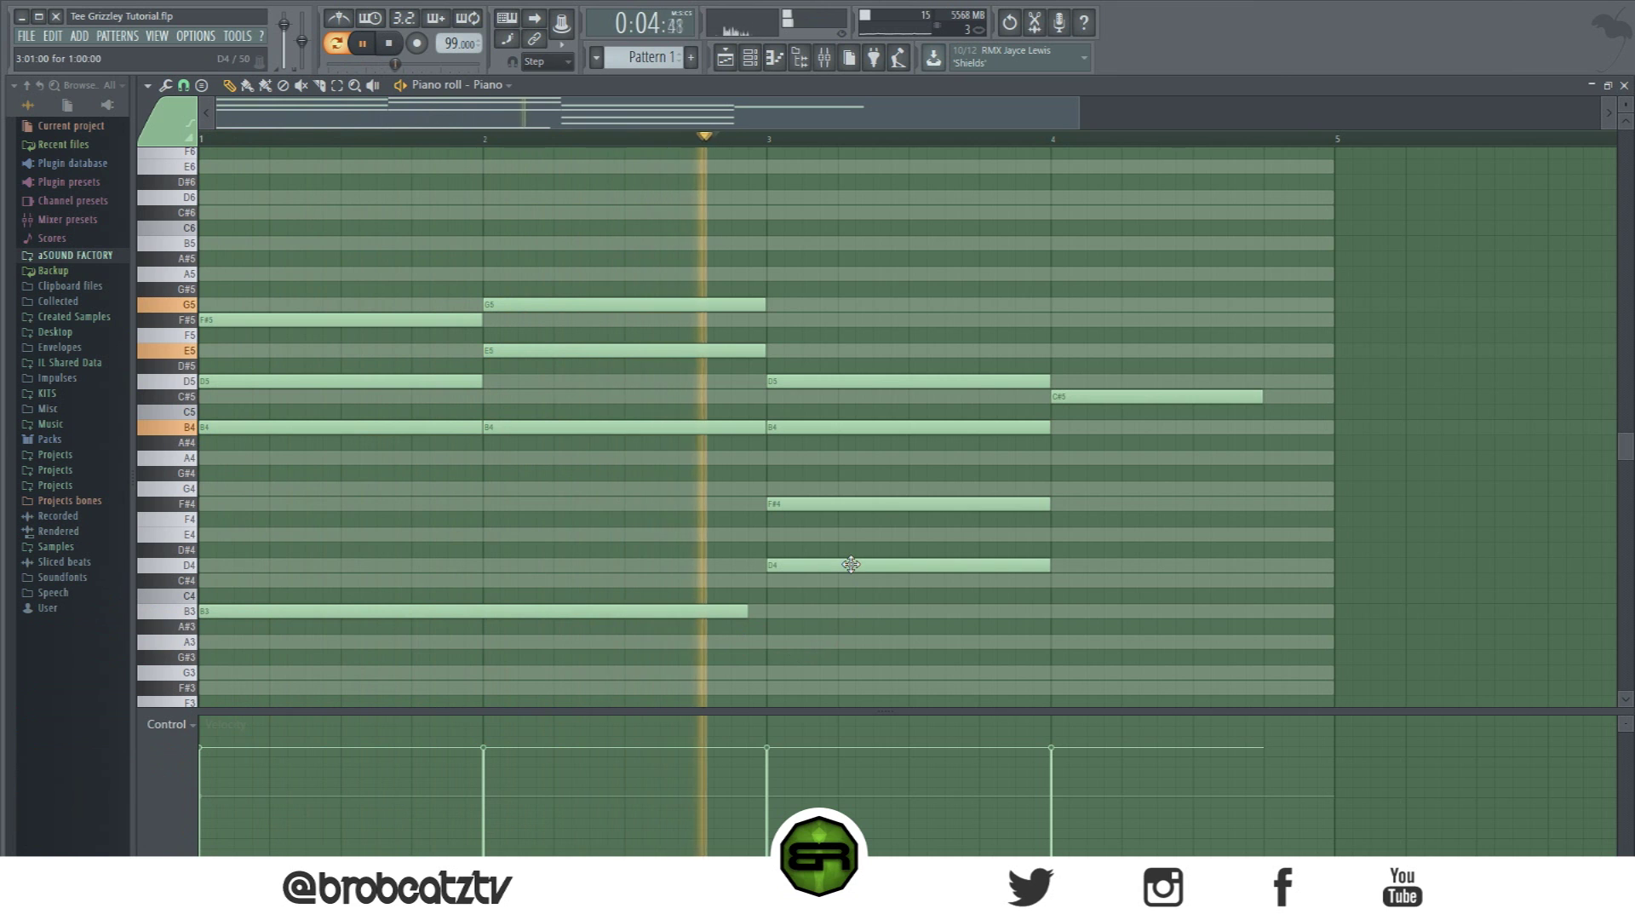
{"action": "scroll", "coordinate": [185, 656], "scroll_direction": "down", "scroll_amount": 3}
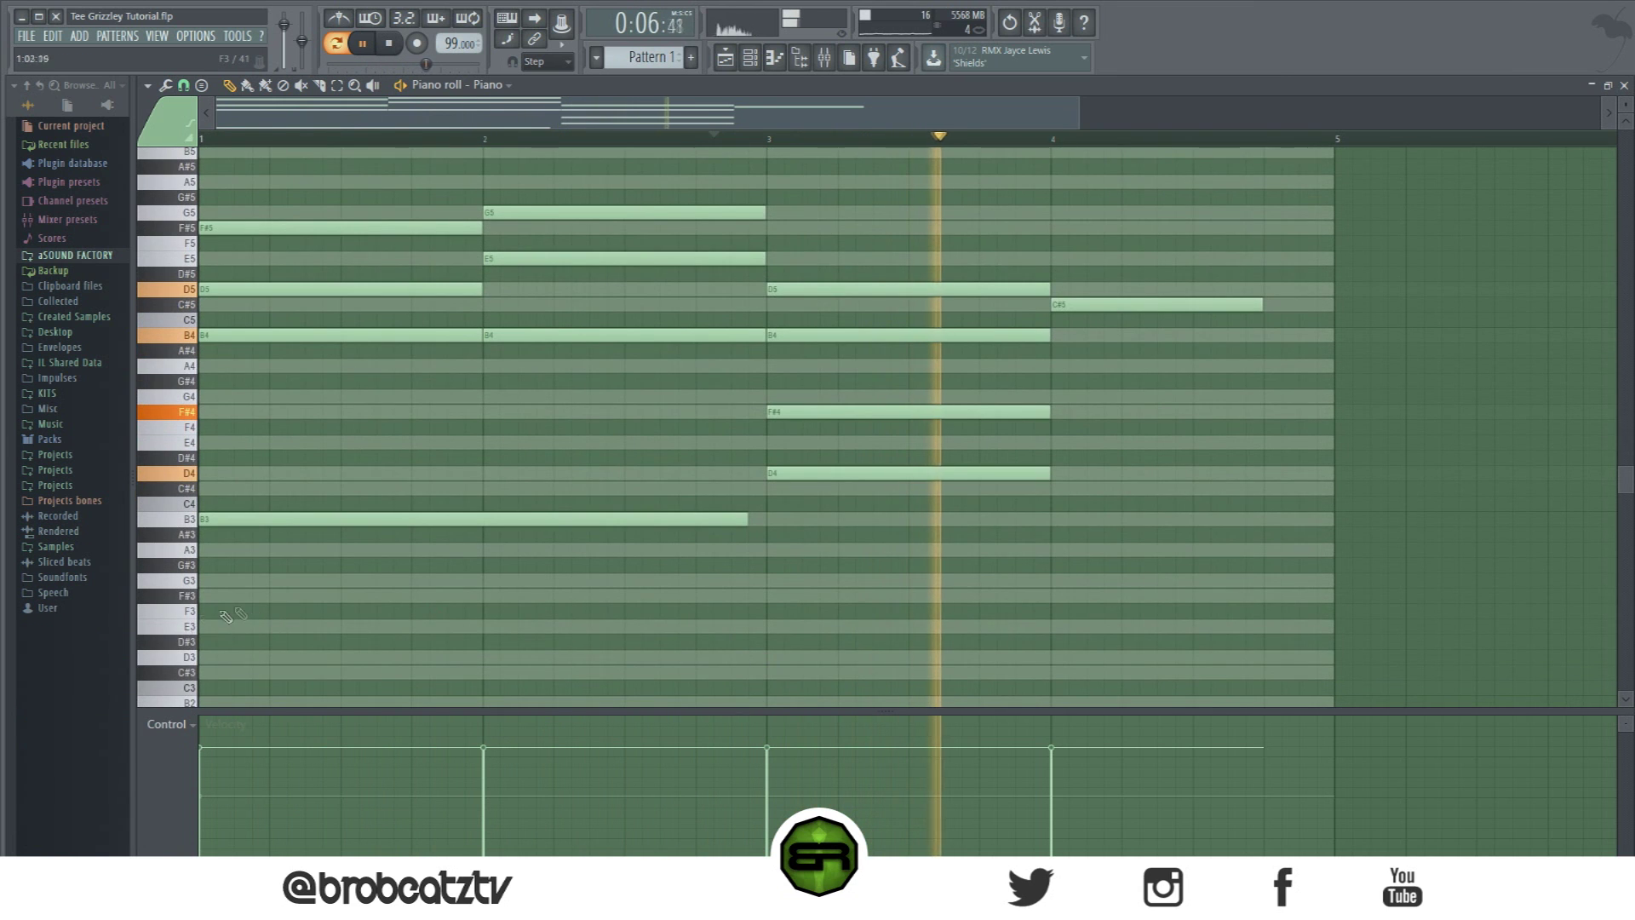
{"action": "left_click", "coordinate": [779, 656]}
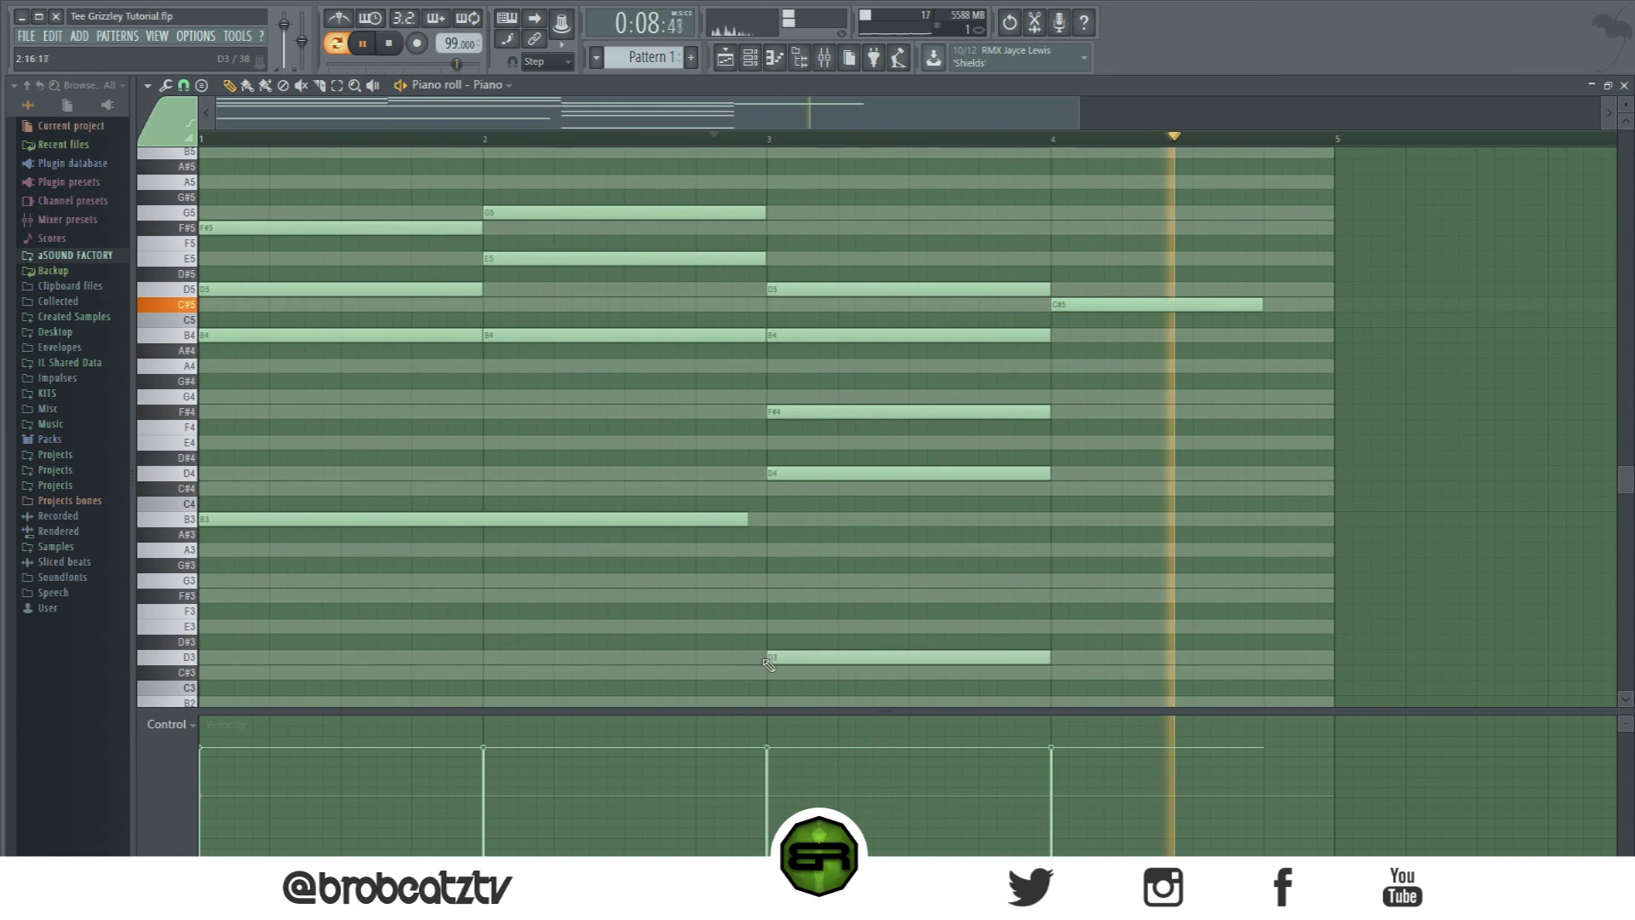
{"action": "left_click_drag", "start_coordinate": [1048, 657], "coordinate": [1324, 678]}
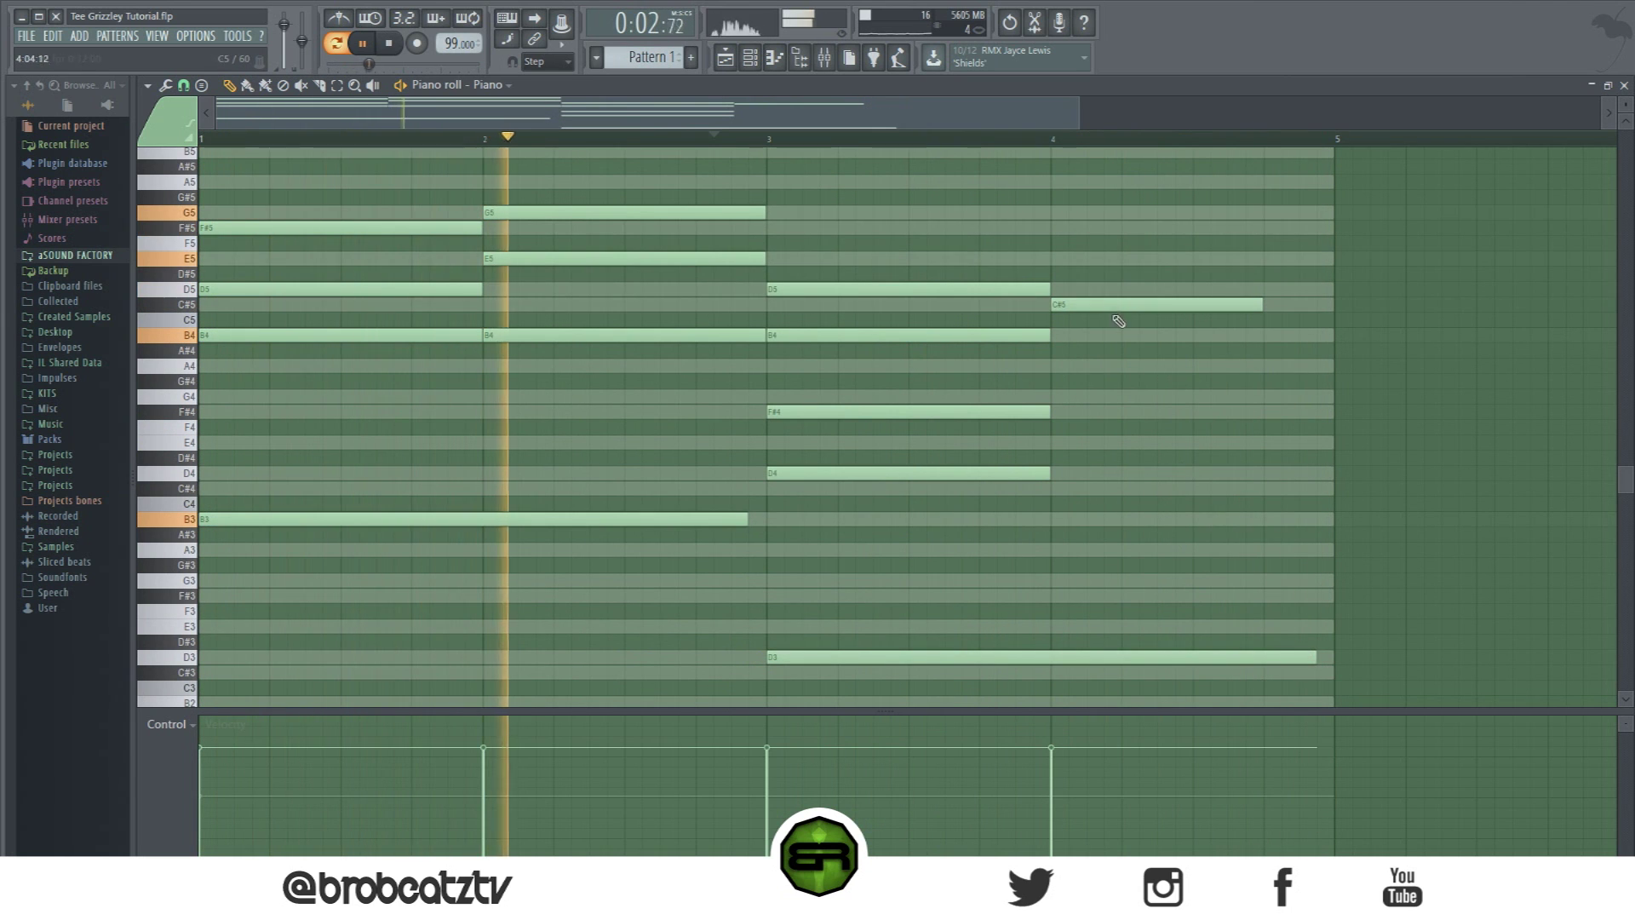
Step: Add 12-step B4 and F#4 notes below the C#5 at the start of bar 4 and replay the transition from bar 3
{"action": "left_click", "coordinate": [1060, 367]}
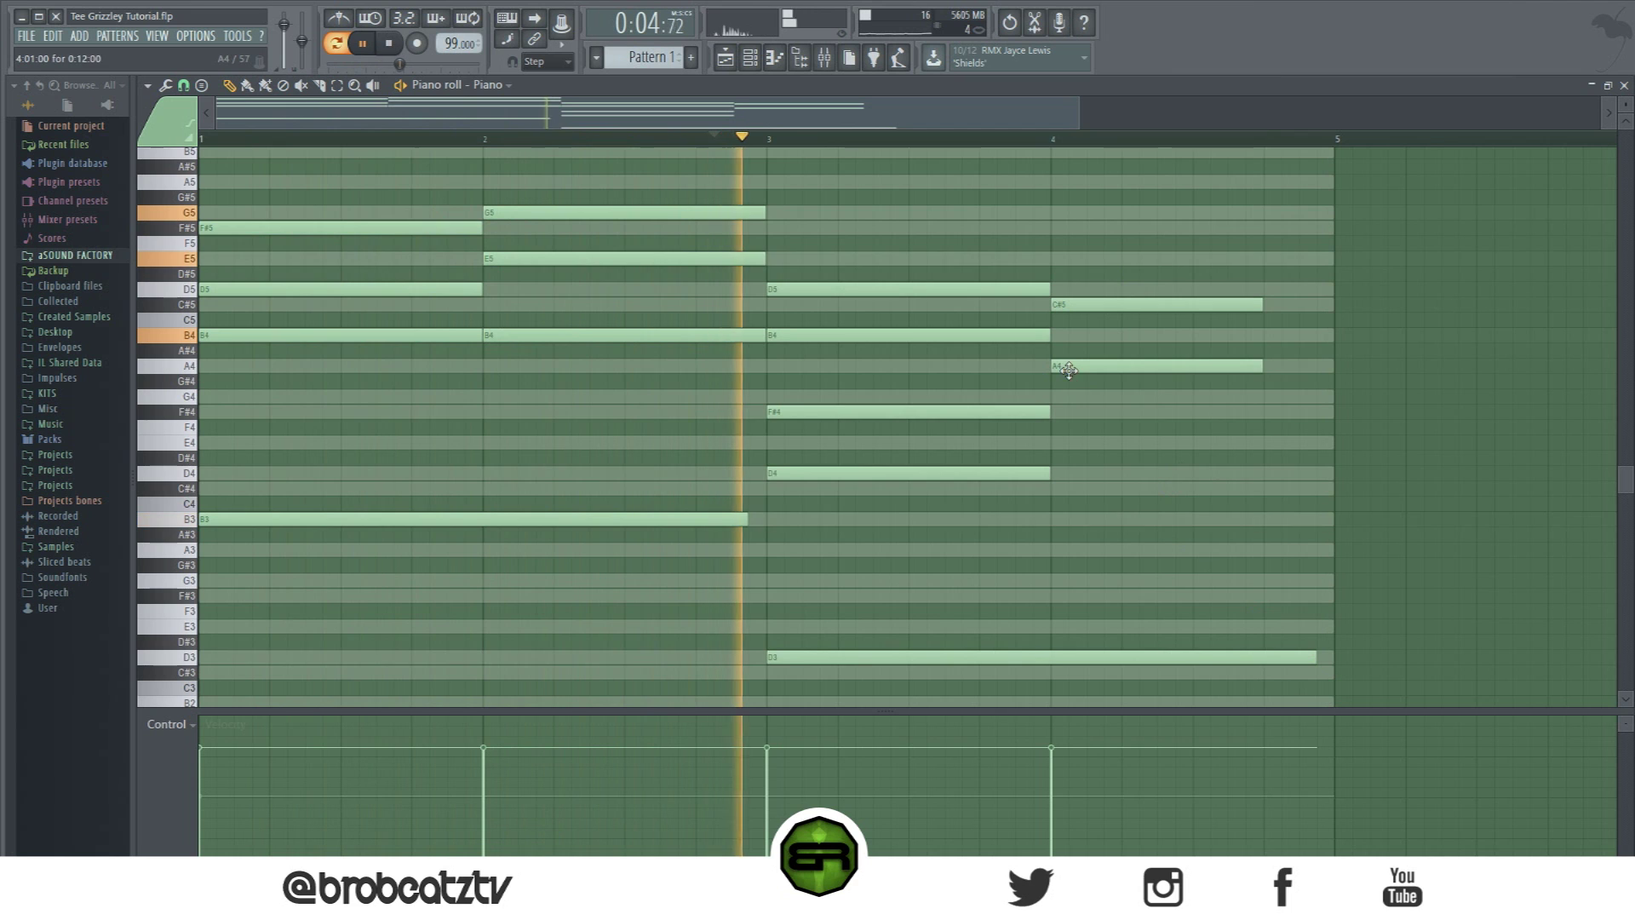
{"action": "left_click_drag", "start_coordinate": [1069, 367], "coordinate": [1065, 332]}
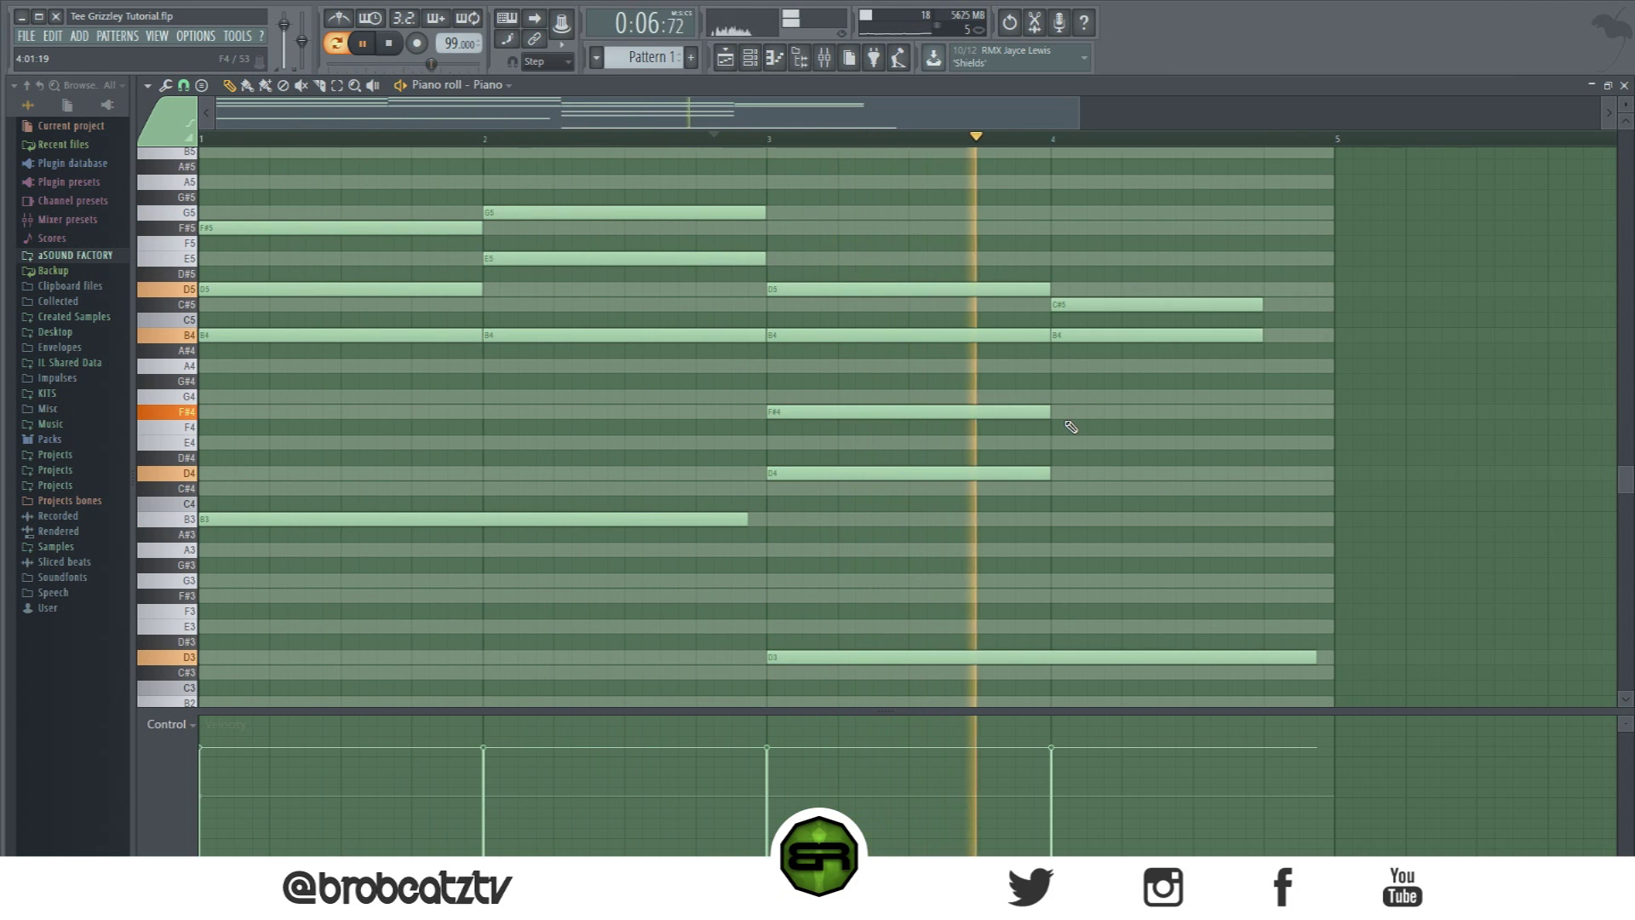
{"action": "left_click", "coordinate": [1056, 413]}
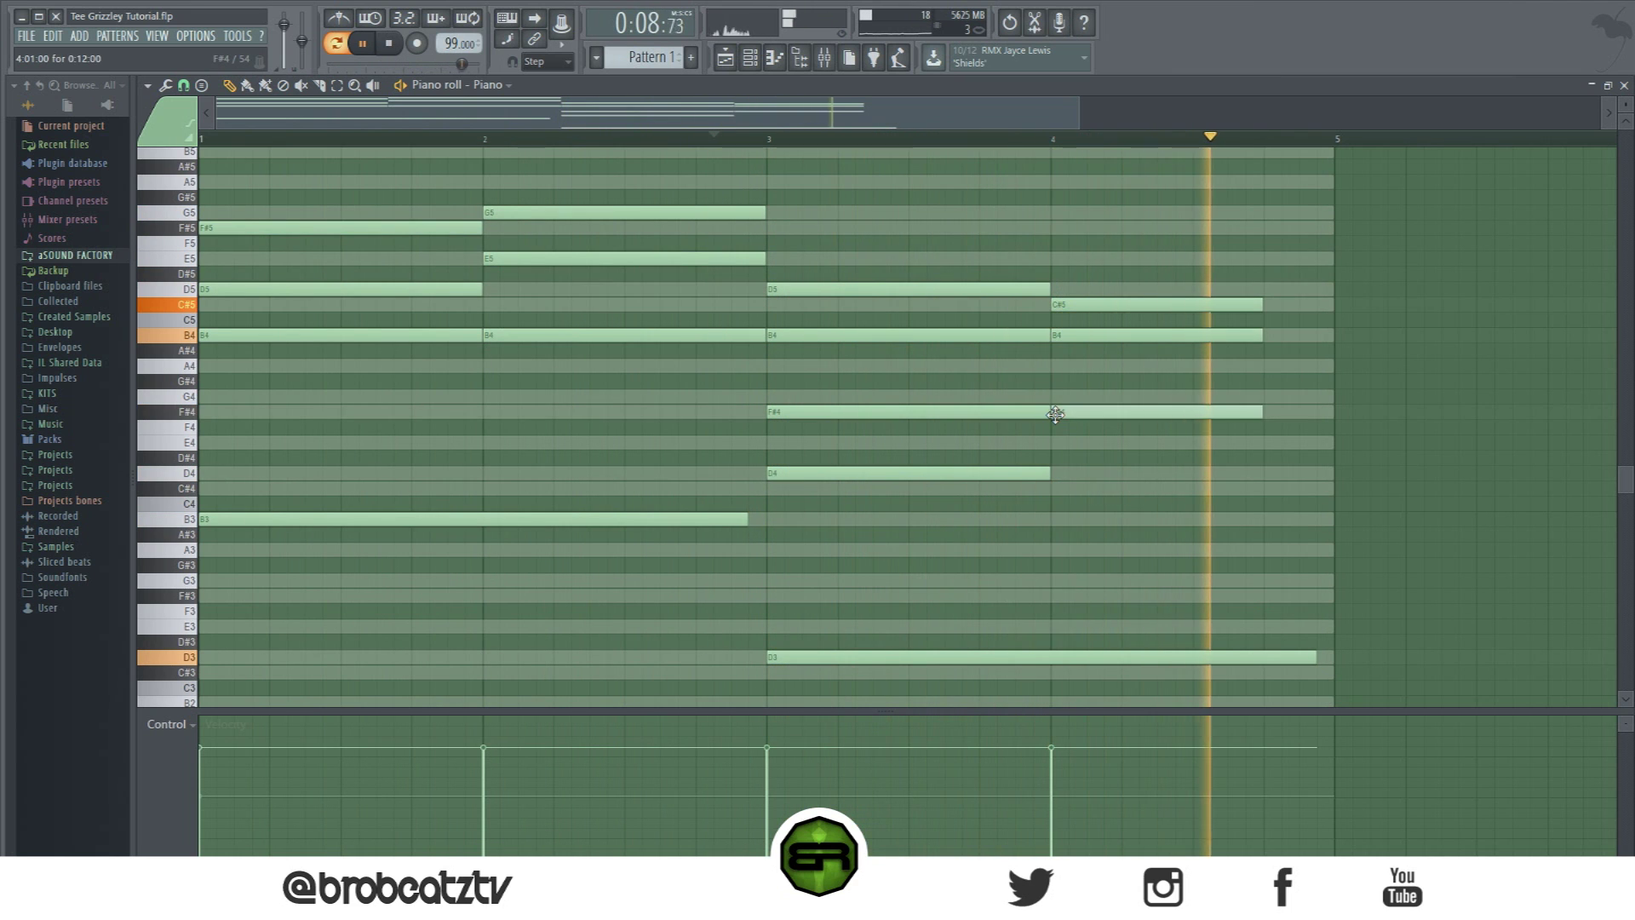
{"action": "left_click", "coordinate": [1028, 152]}
{"action": "right_click", "coordinate": [1030, 157]}
{"action": "left_click", "coordinate": [1027, 155]}
{"action": "right_click", "coordinate": [1030, 165]}
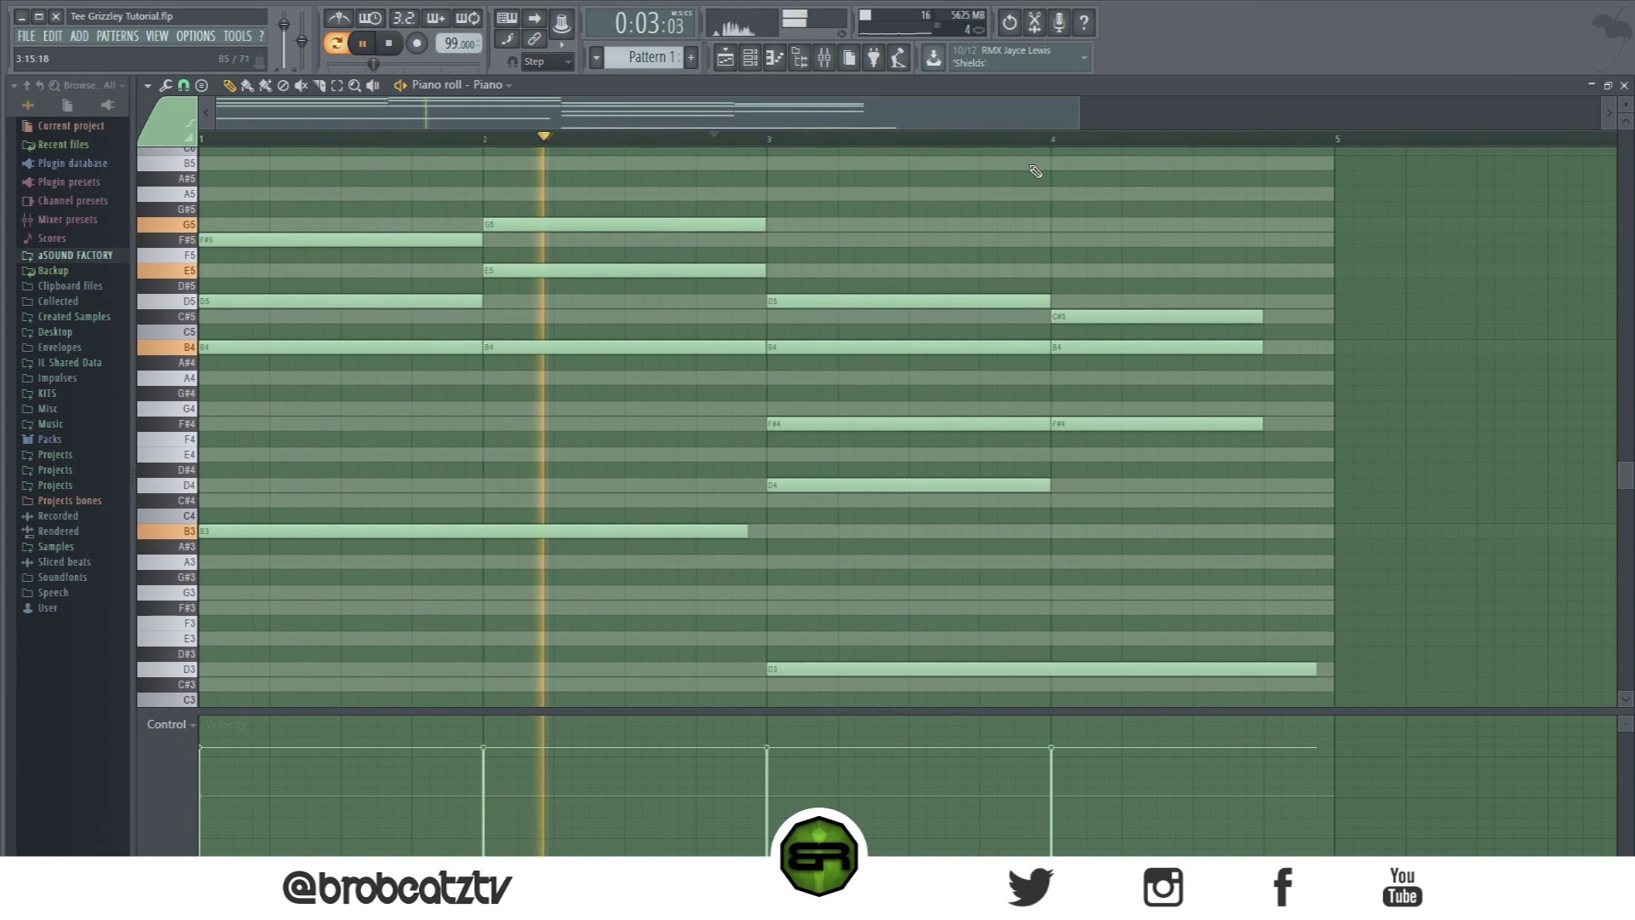
{"action": "left_click", "coordinate": [1014, 140]}
{"action": "left_click_drag", "start_coordinate": [976, 139], "coordinate": [945, 139]}
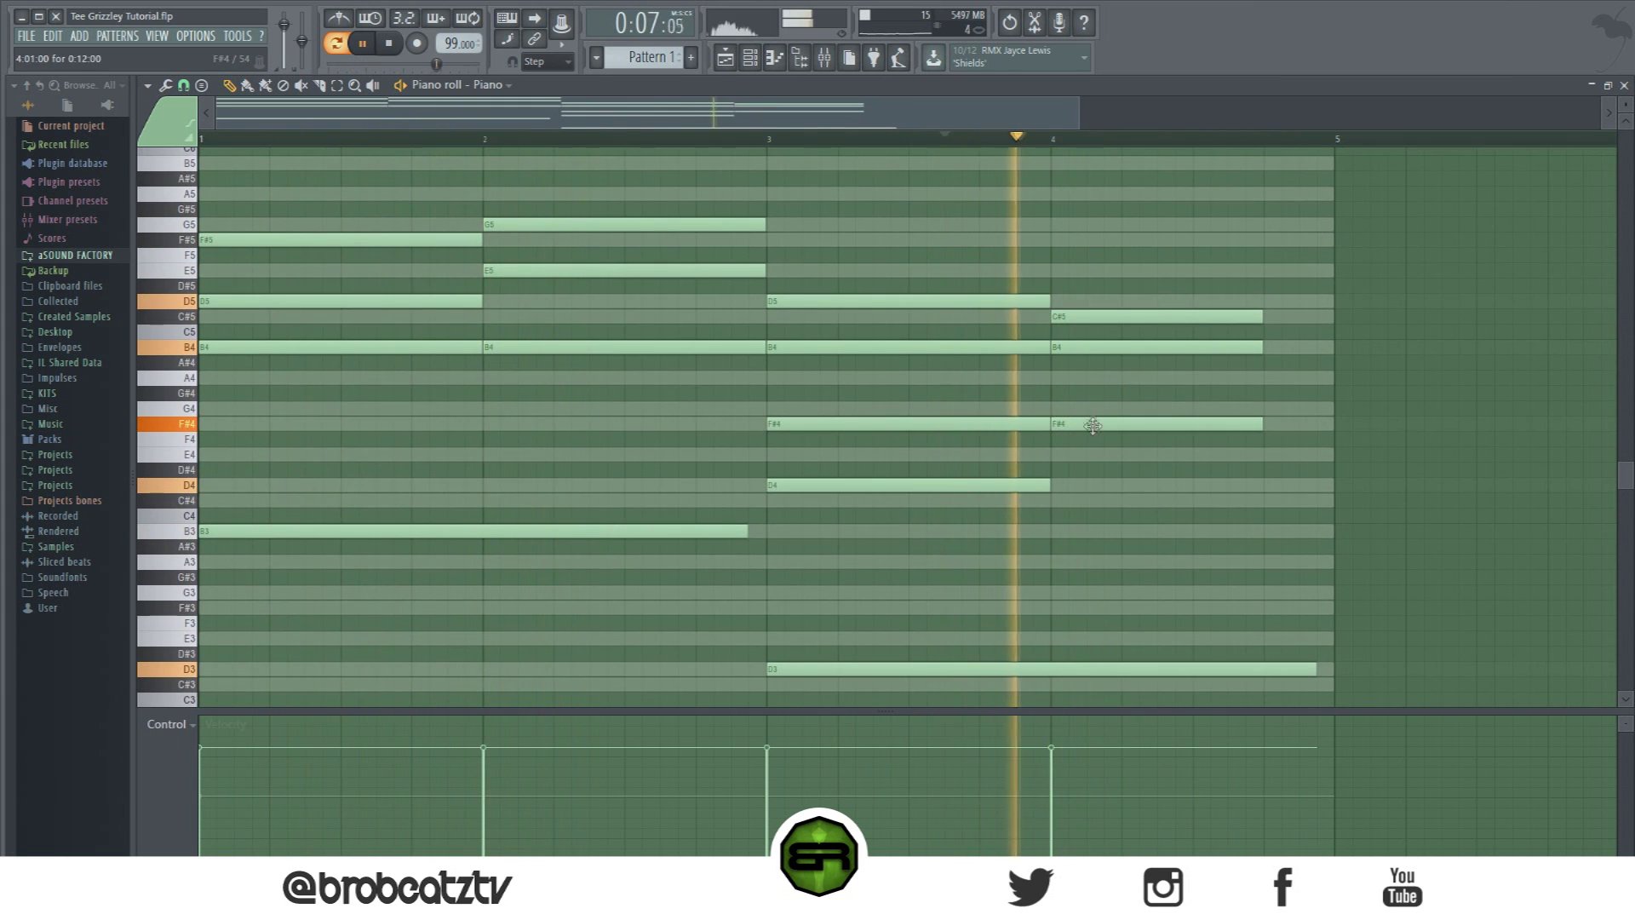
{"action": "left_click_drag", "start_coordinate": [1092, 428], "coordinate": [1093, 413]}
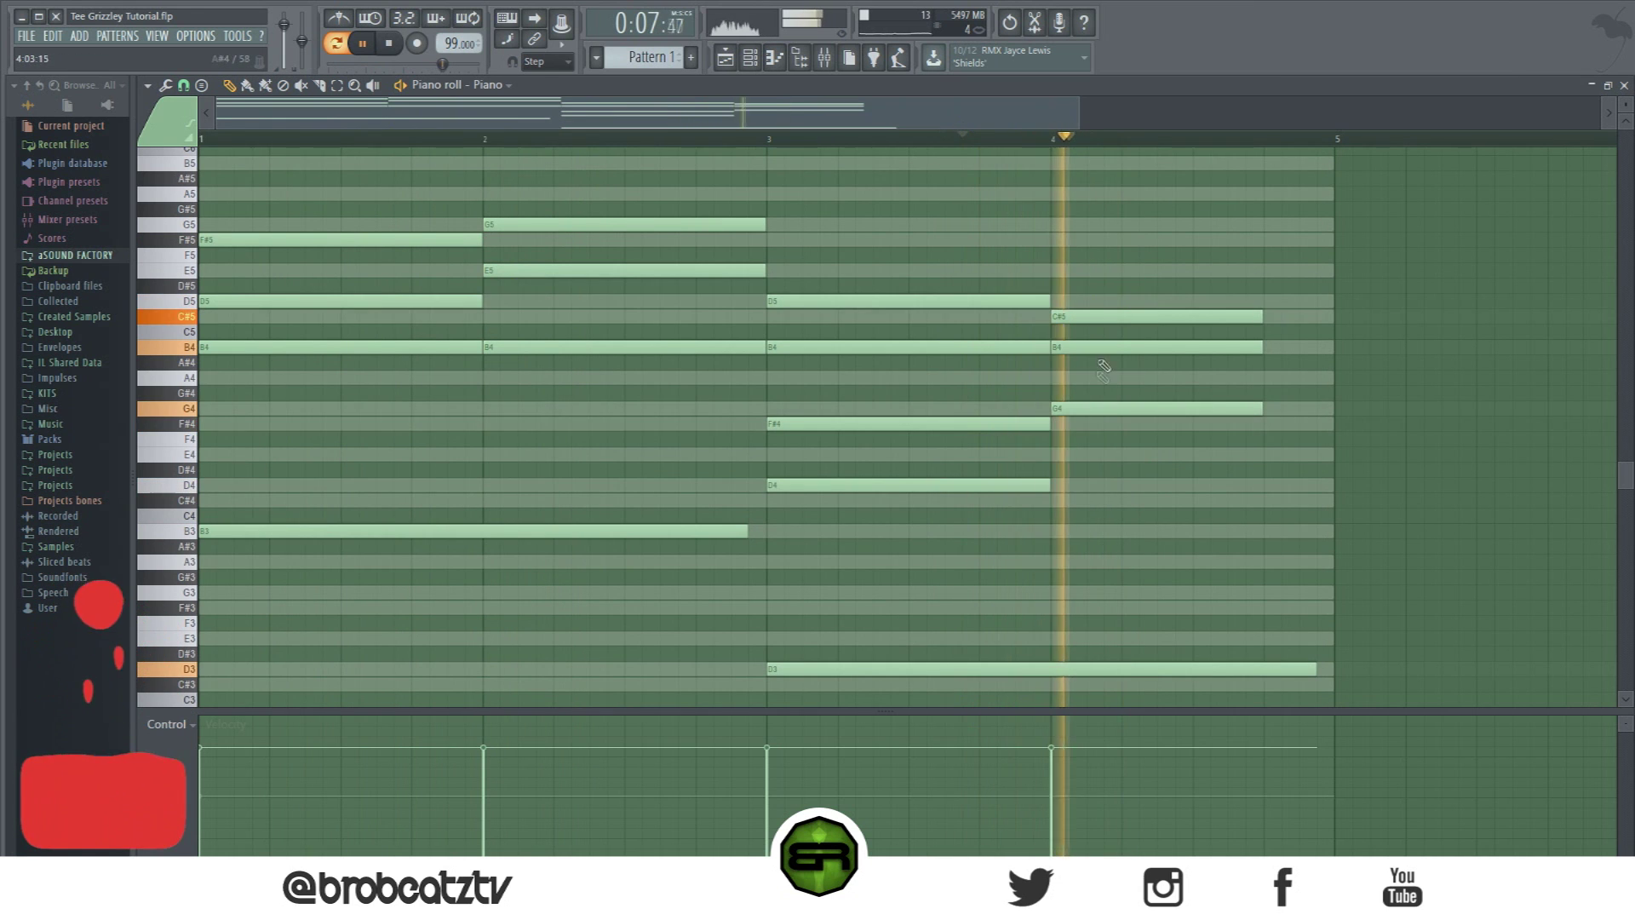
{"action": "left_click_drag", "start_coordinate": [1086, 409], "coordinate": [1087, 424]}
{"action": "left_click_drag", "start_coordinate": [929, 139], "coordinate": [822, 147]}
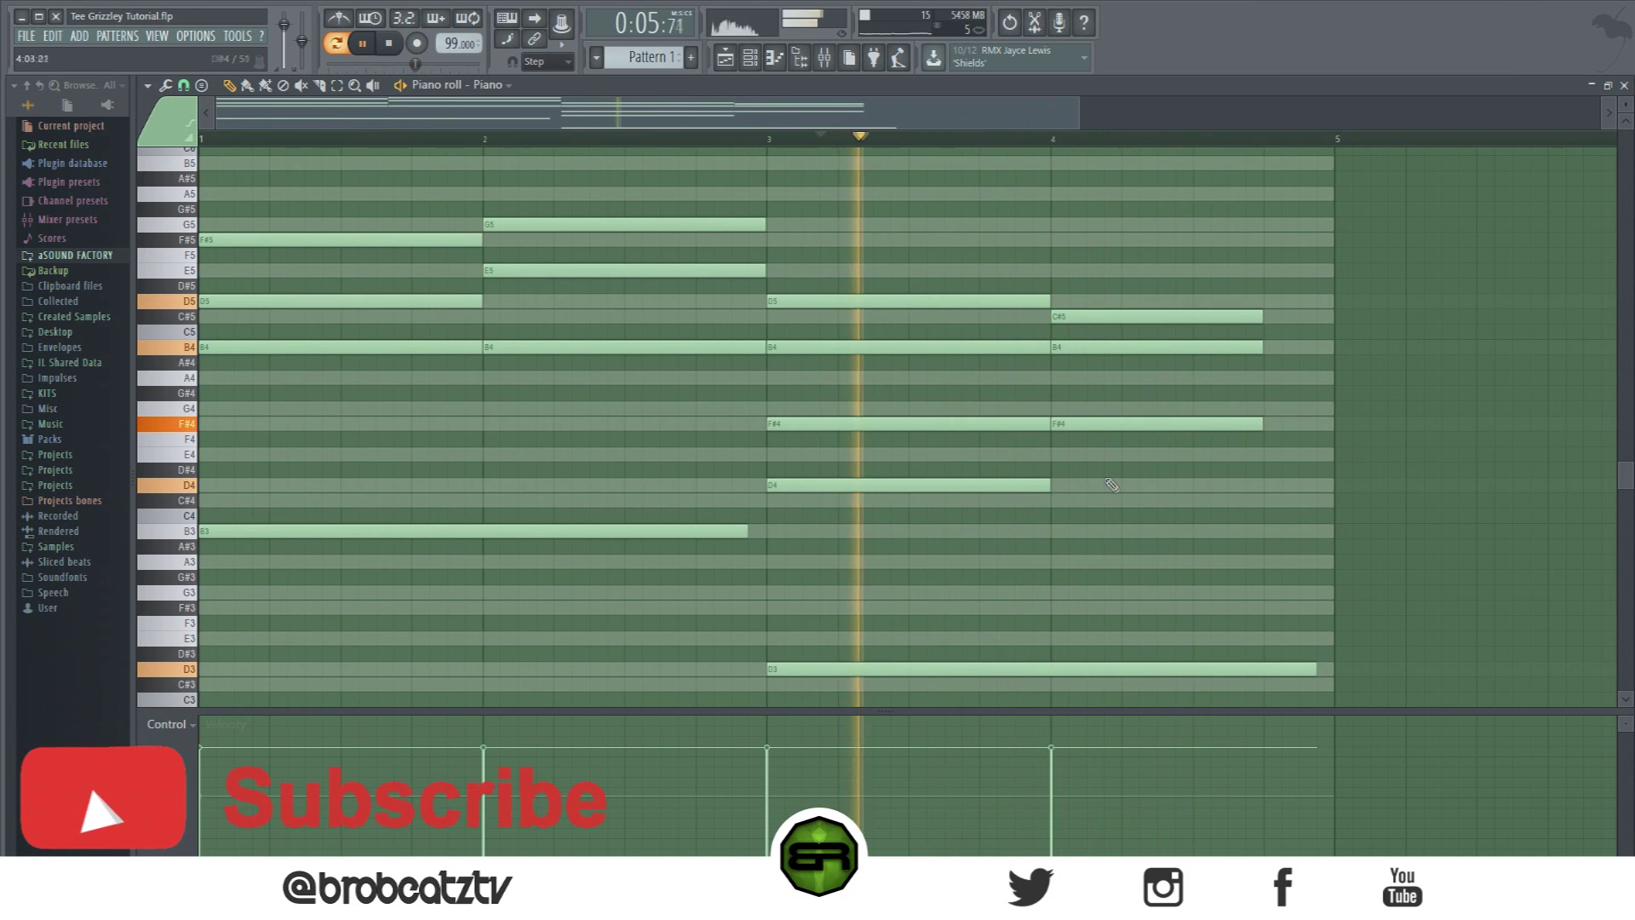
Step: Add 12-step C#4 and F#3 notes at the start of bar 4 and lower the velocity of the C#4 note
{"action": "left_click", "coordinate": [1107, 483]}
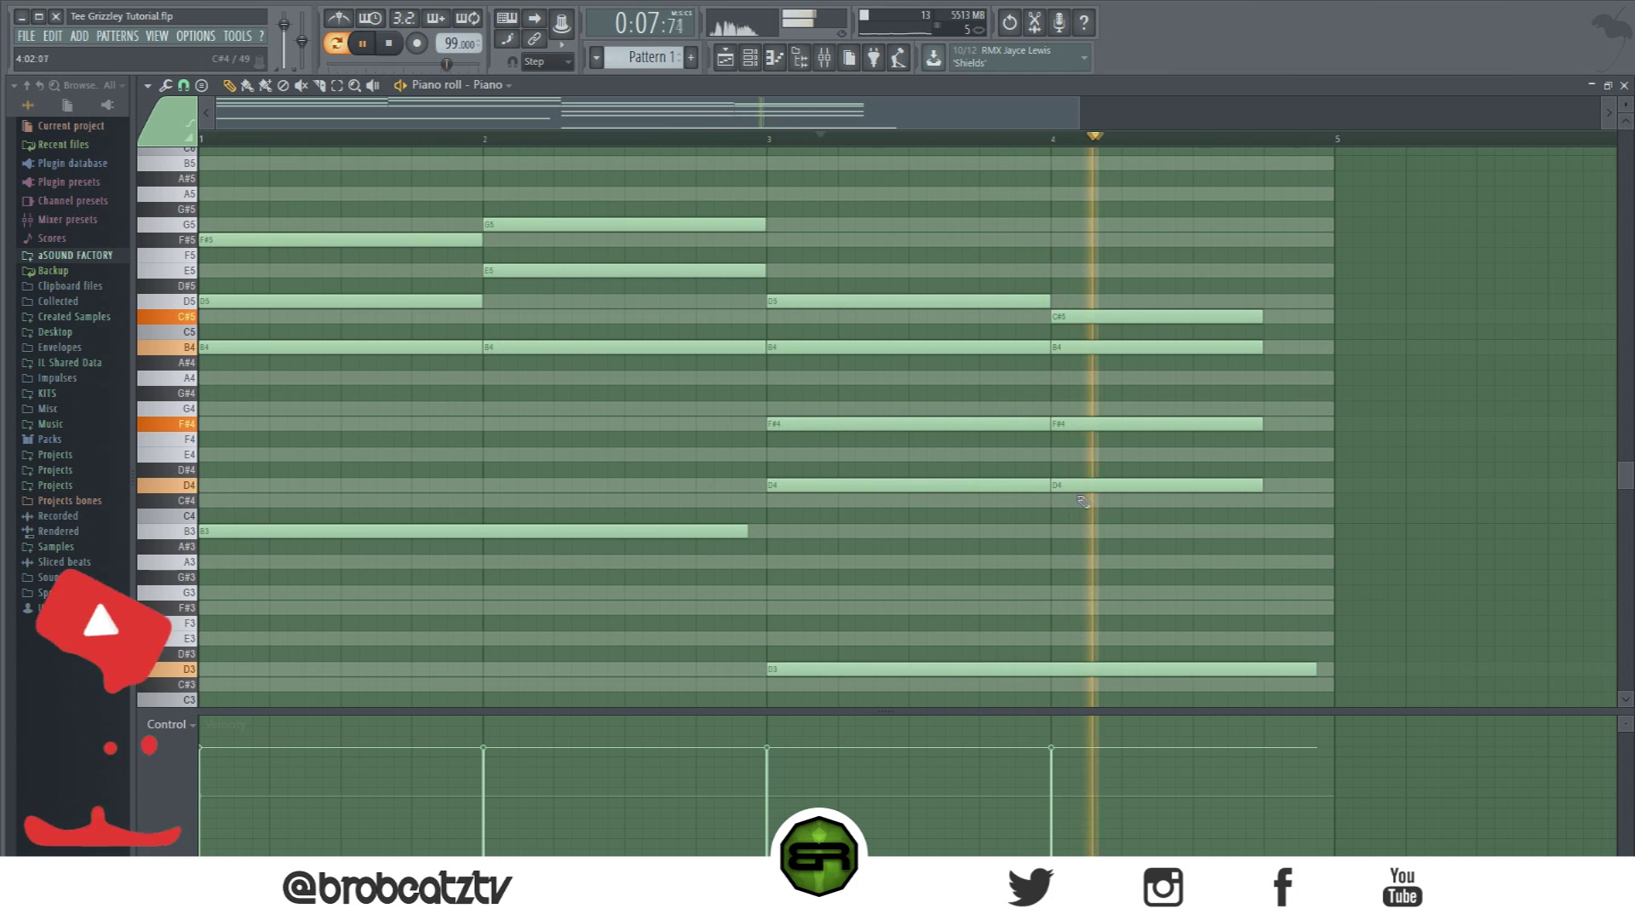
{"action": "left_click_drag", "start_coordinate": [1080, 485], "coordinate": [1079, 501]}
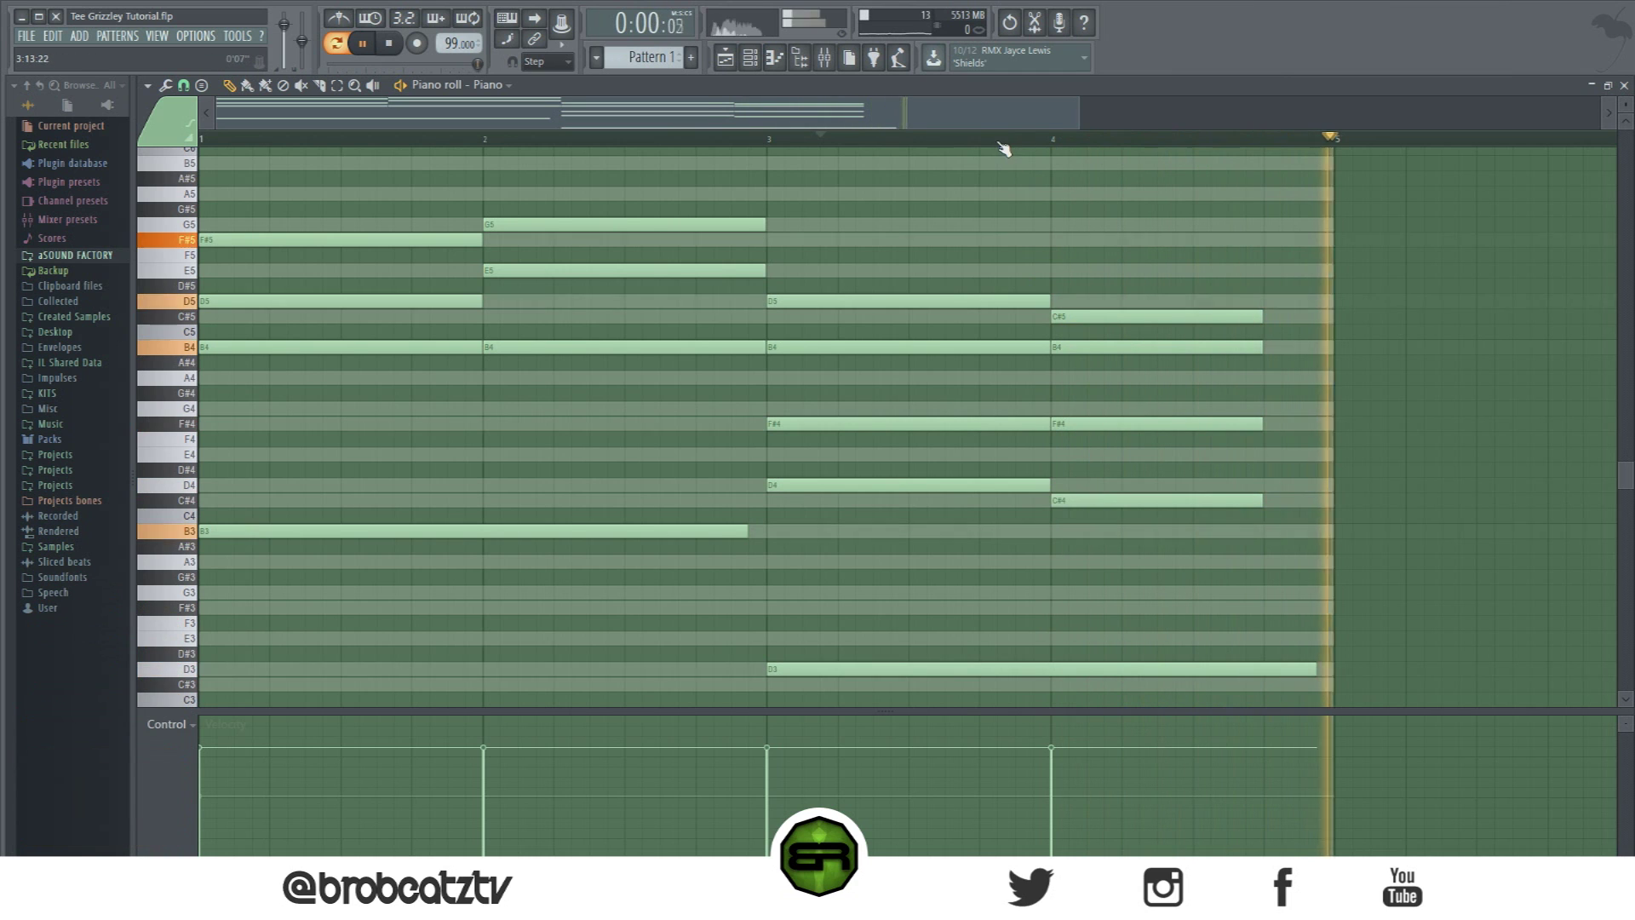
{"action": "left_click_drag", "start_coordinate": [1091, 500], "coordinate": [1091, 482]}
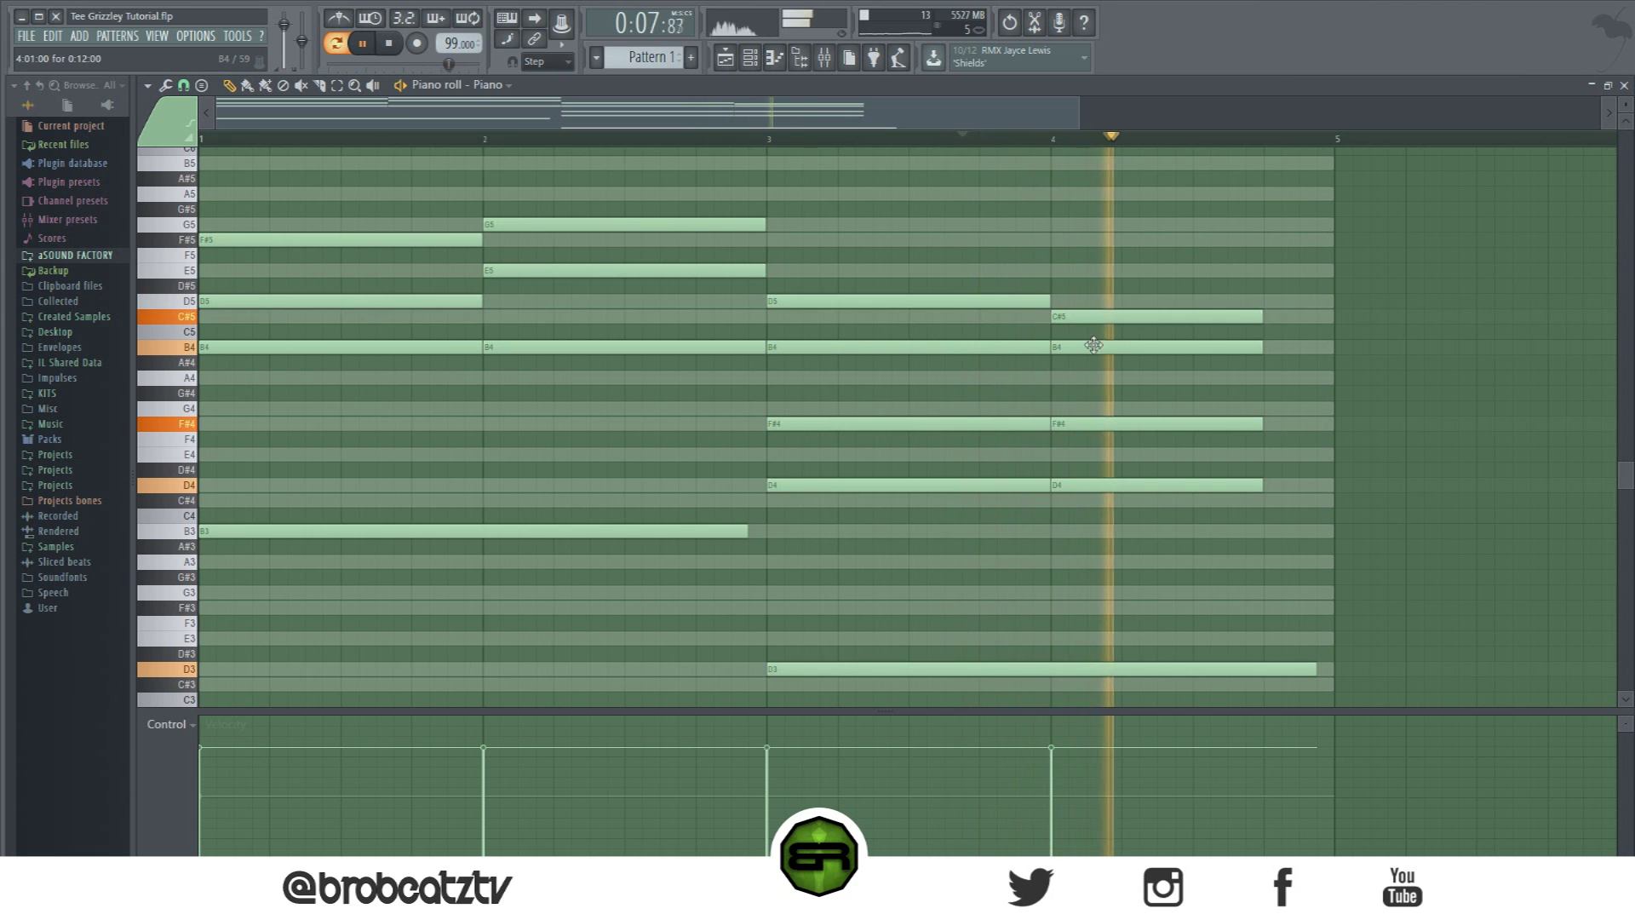
{"action": "left_click", "coordinate": [1066, 606]}
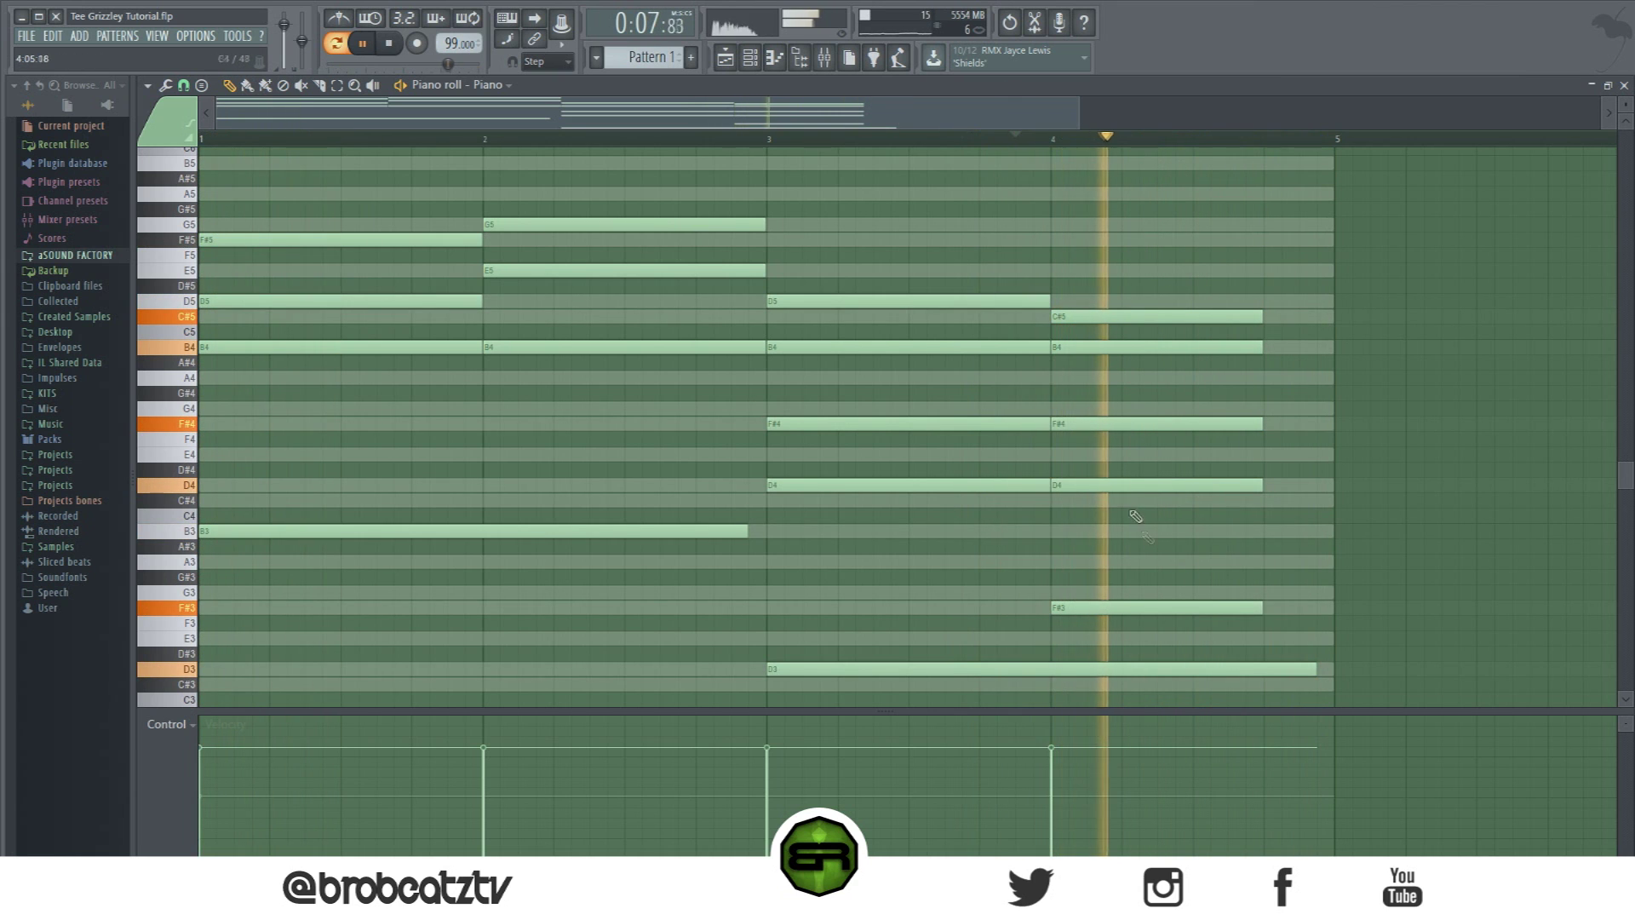
{"action": "left_click_drag", "start_coordinate": [1133, 485], "coordinate": [1130, 499]}
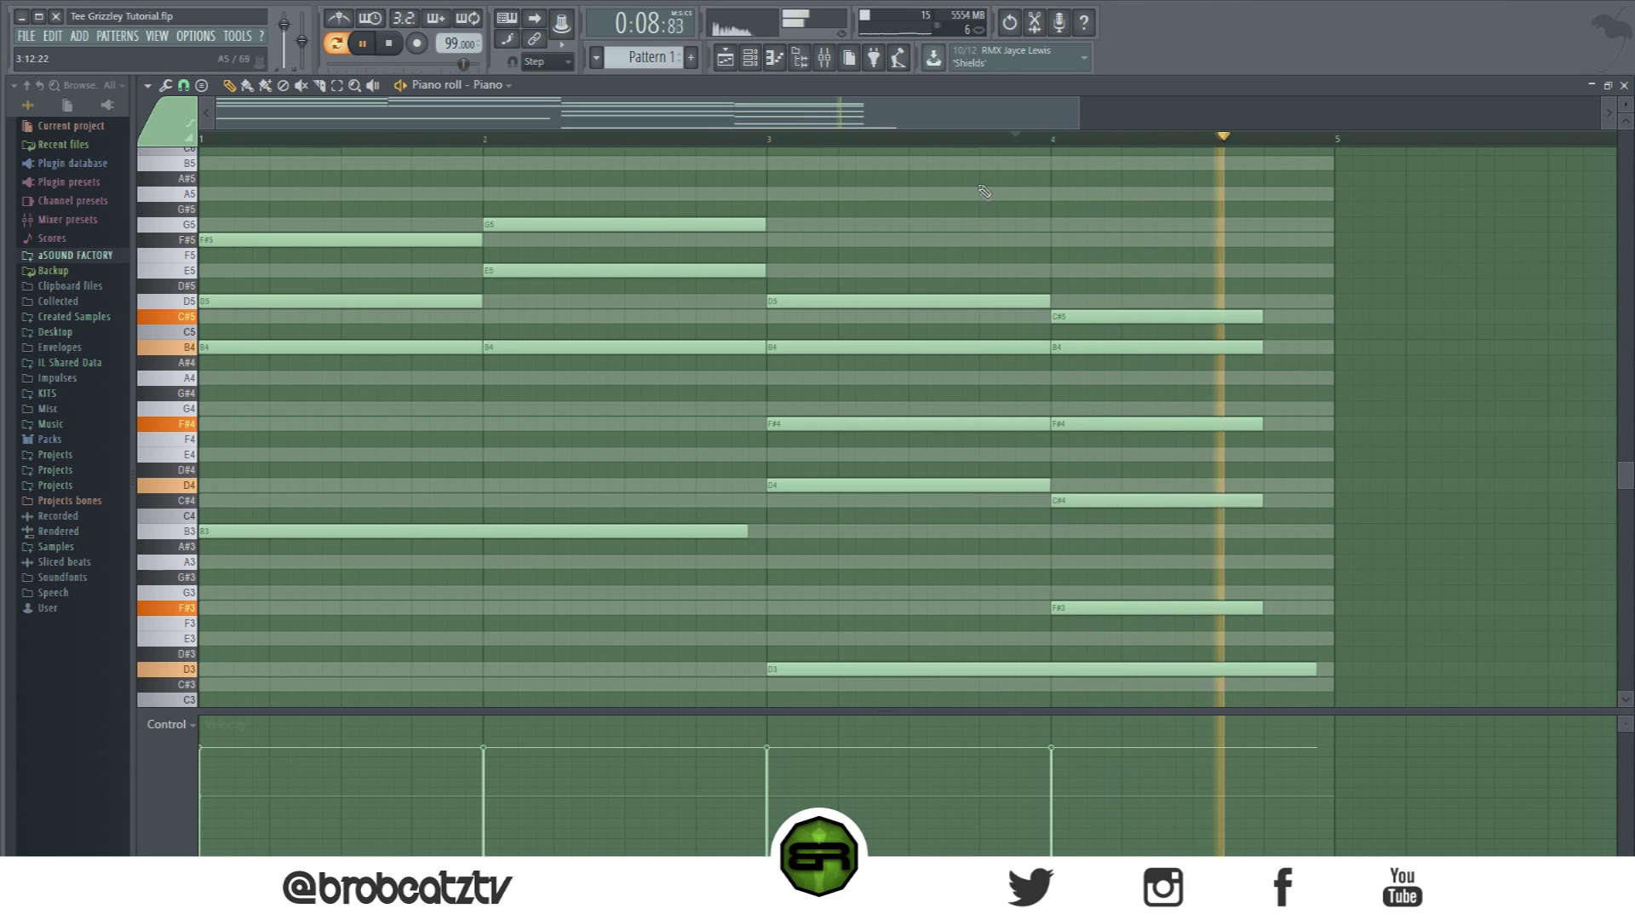
{"action": "left_click", "coordinate": [1143, 499]}
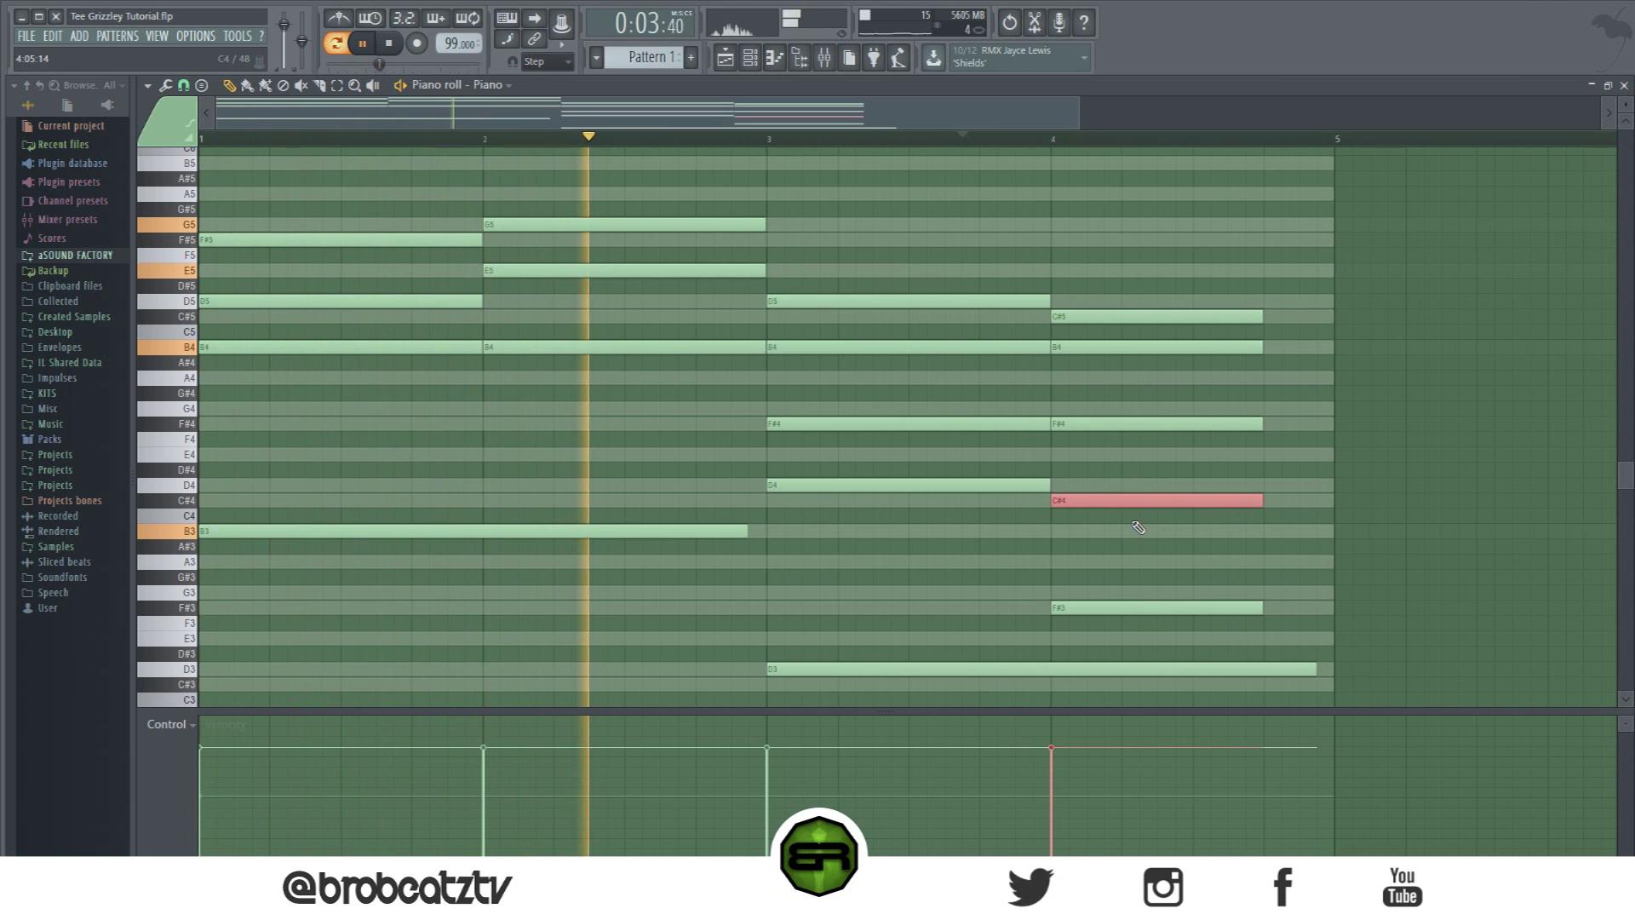
{"action": "scroll", "coordinate": [1135, 522], "scroll_direction": "down", "scroll_amount": 3}
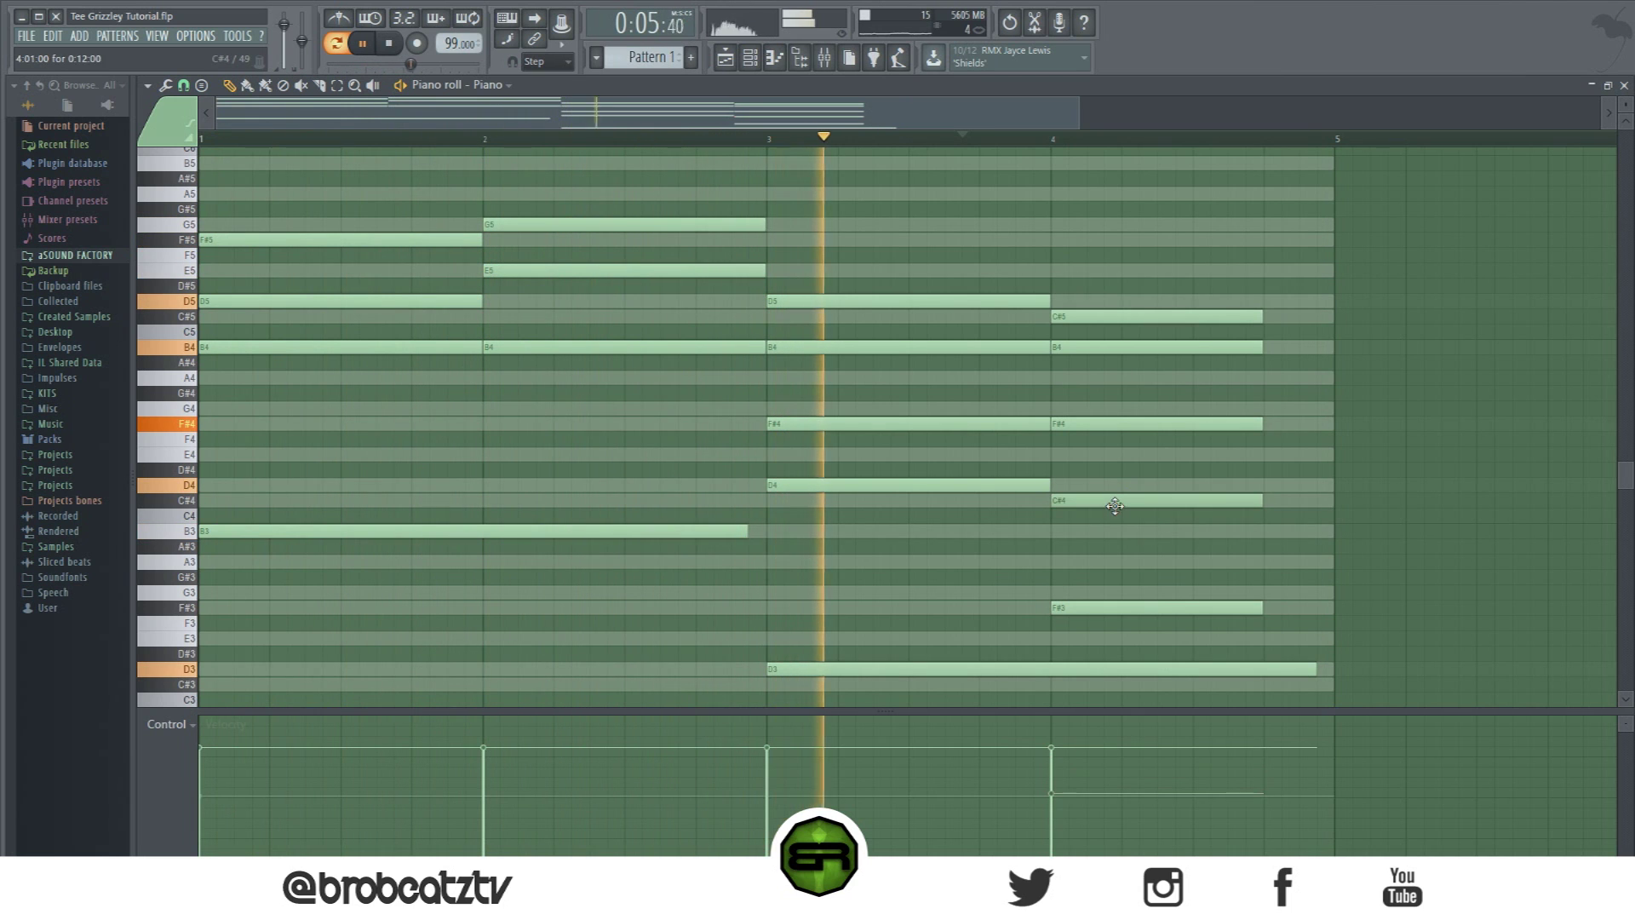
Step: Add a 12-step D4 note at the start of bar 4 and extend the F#3 and D3 notes to the end of the bar
{"action": "left_click", "coordinate": [1066, 484]}
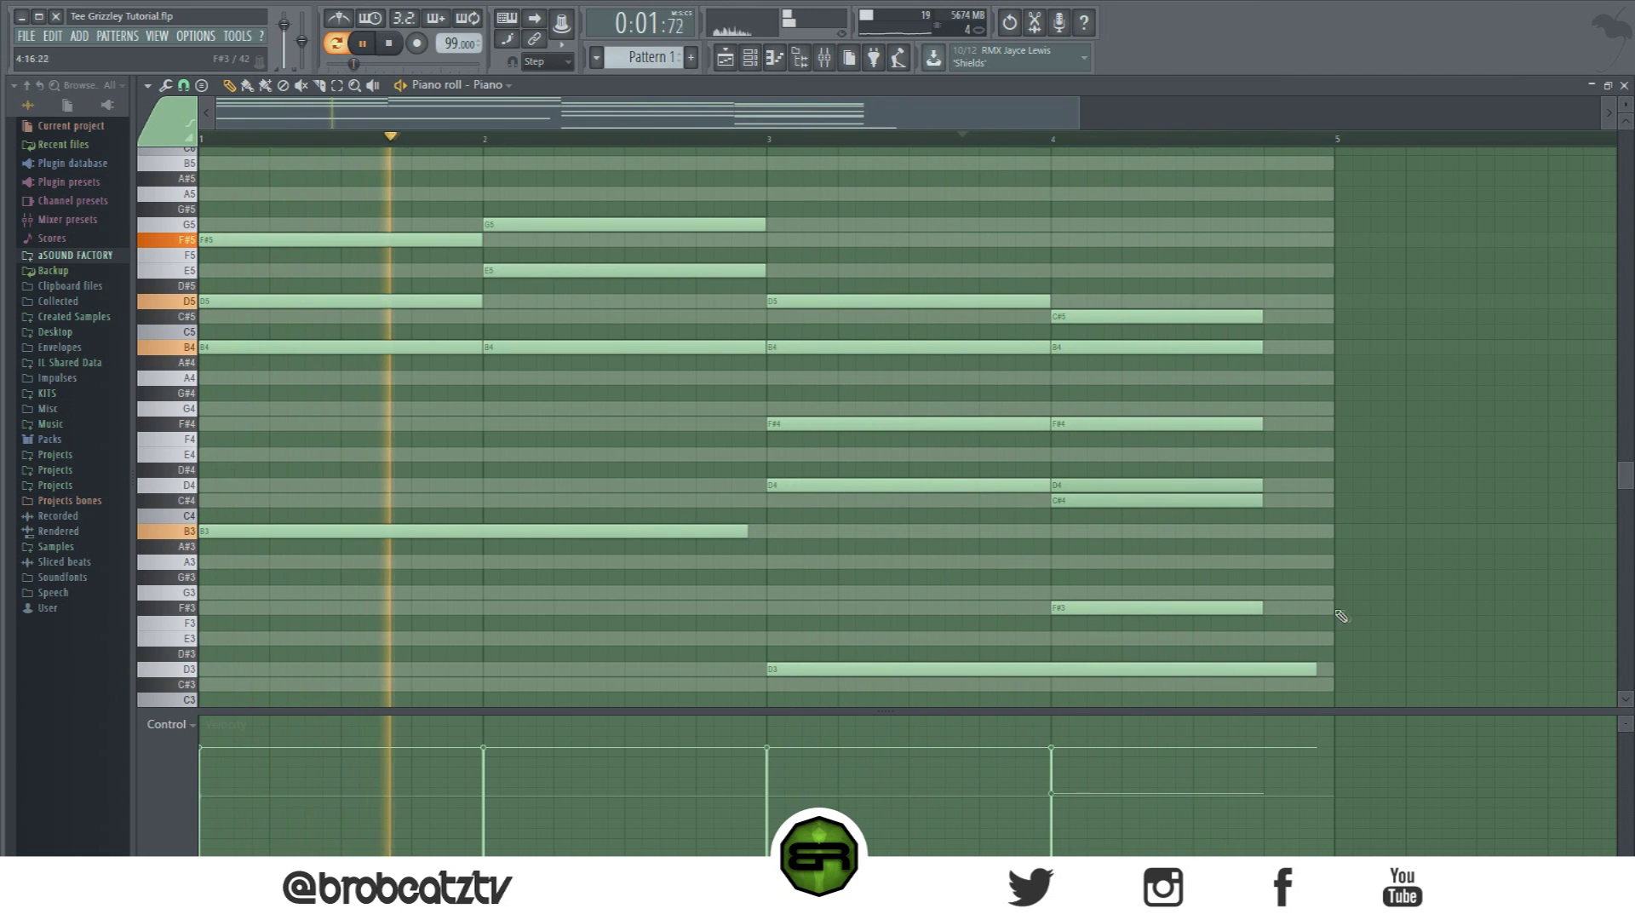
{"action": "left_click_drag", "start_coordinate": [1262, 607], "coordinate": [1333, 608]}
{"action": "left_click_drag", "start_coordinate": [1314, 668], "coordinate": [1325, 666]}
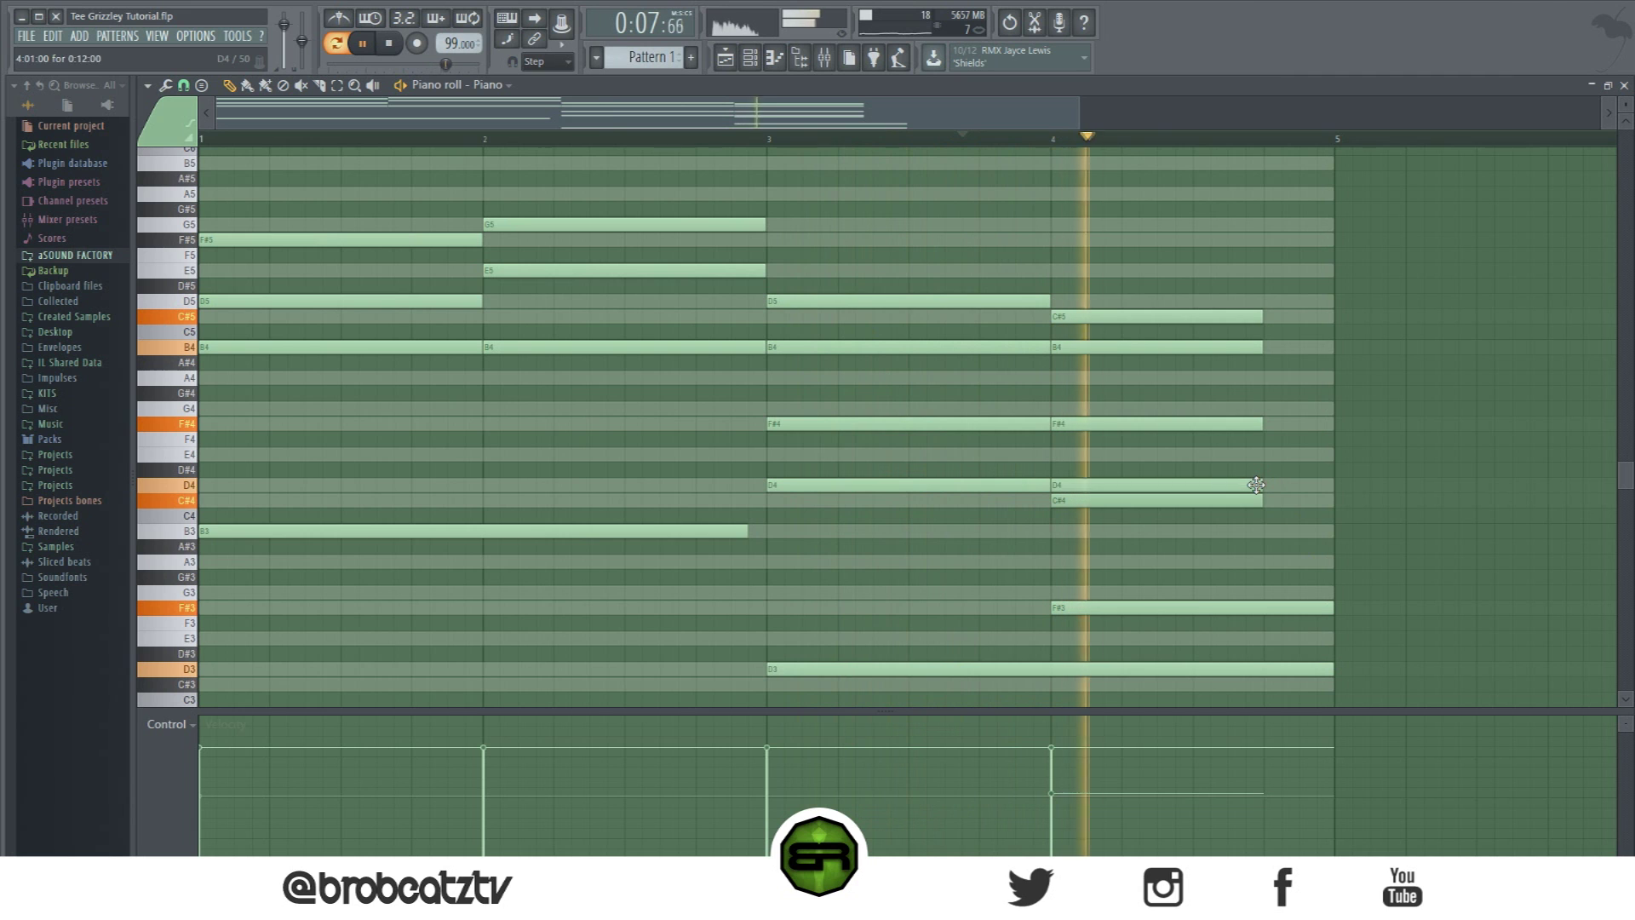
{"action": "left_click", "coordinate": [1287, 484]}
{"action": "left_click_drag", "start_coordinate": [1307, 486], "coordinate": [1289, 486]}
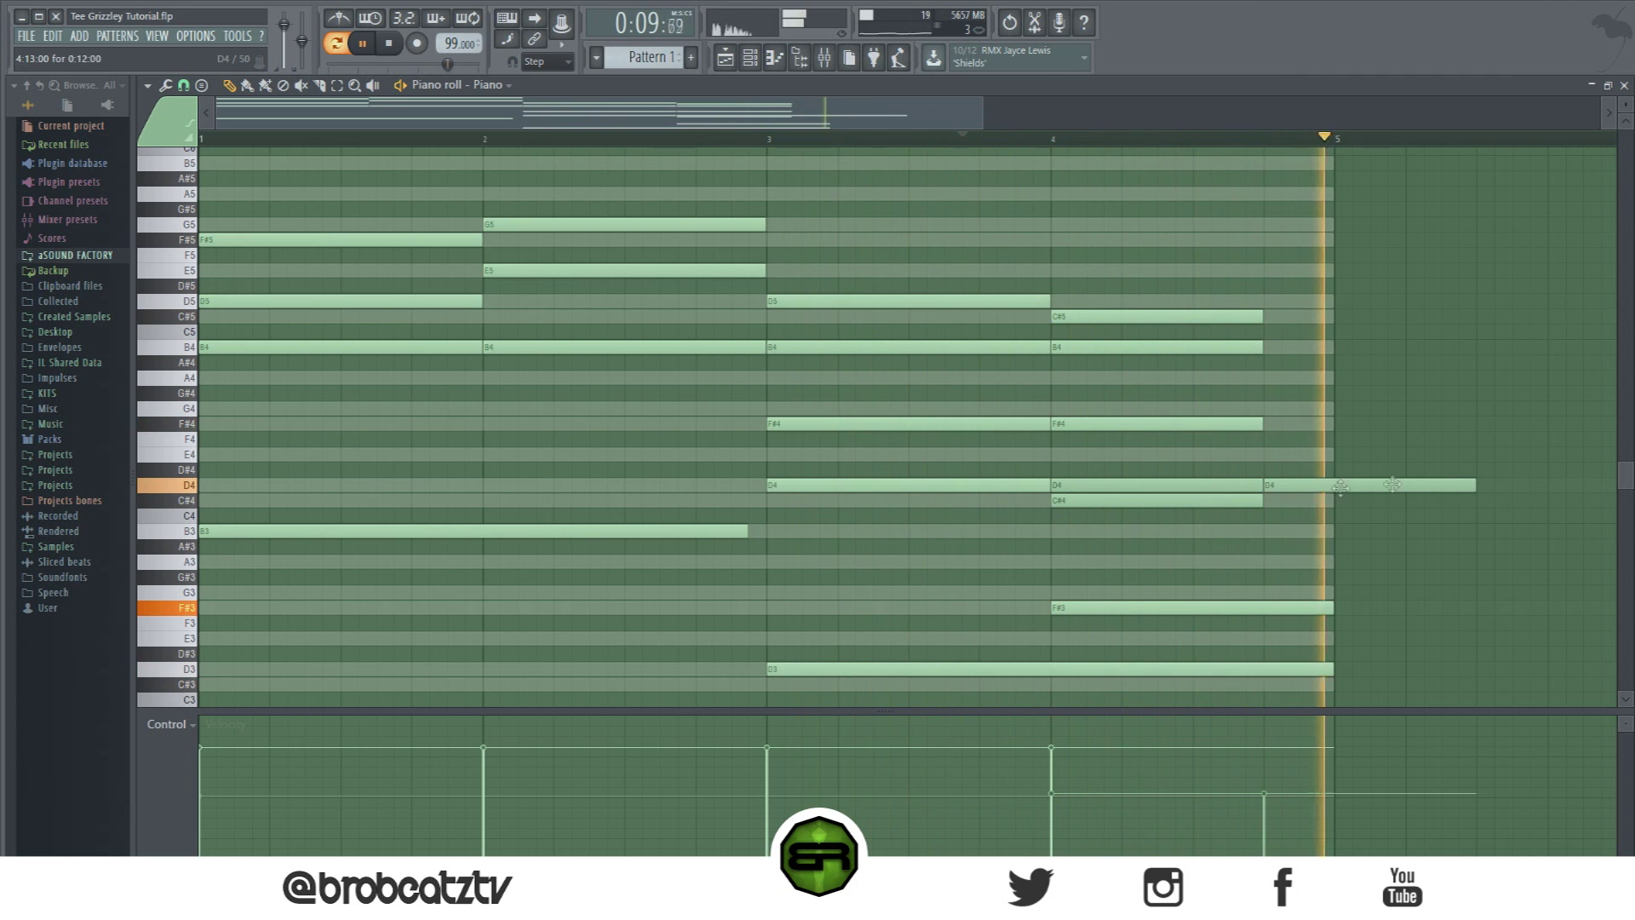
{"action": "left_click_drag", "start_coordinate": [1473, 486], "coordinate": [1331, 494]}
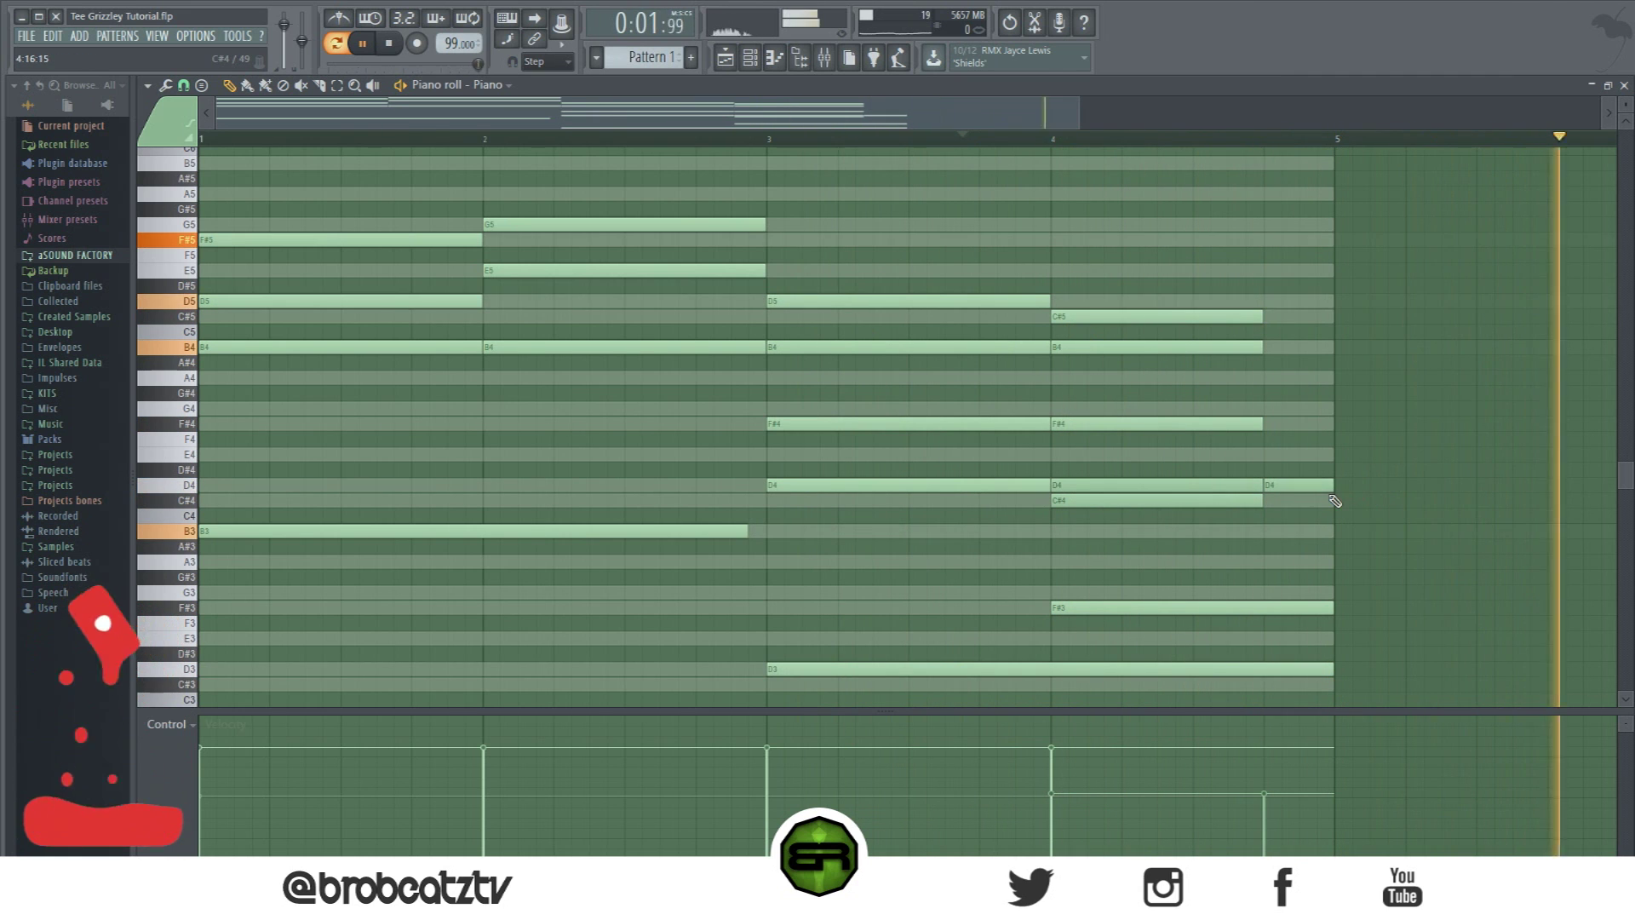
{"action": "left_click", "coordinate": [1269, 409]}
{"action": "left_click_drag", "start_coordinate": [1264, 423], "coordinate": [1277, 424]}
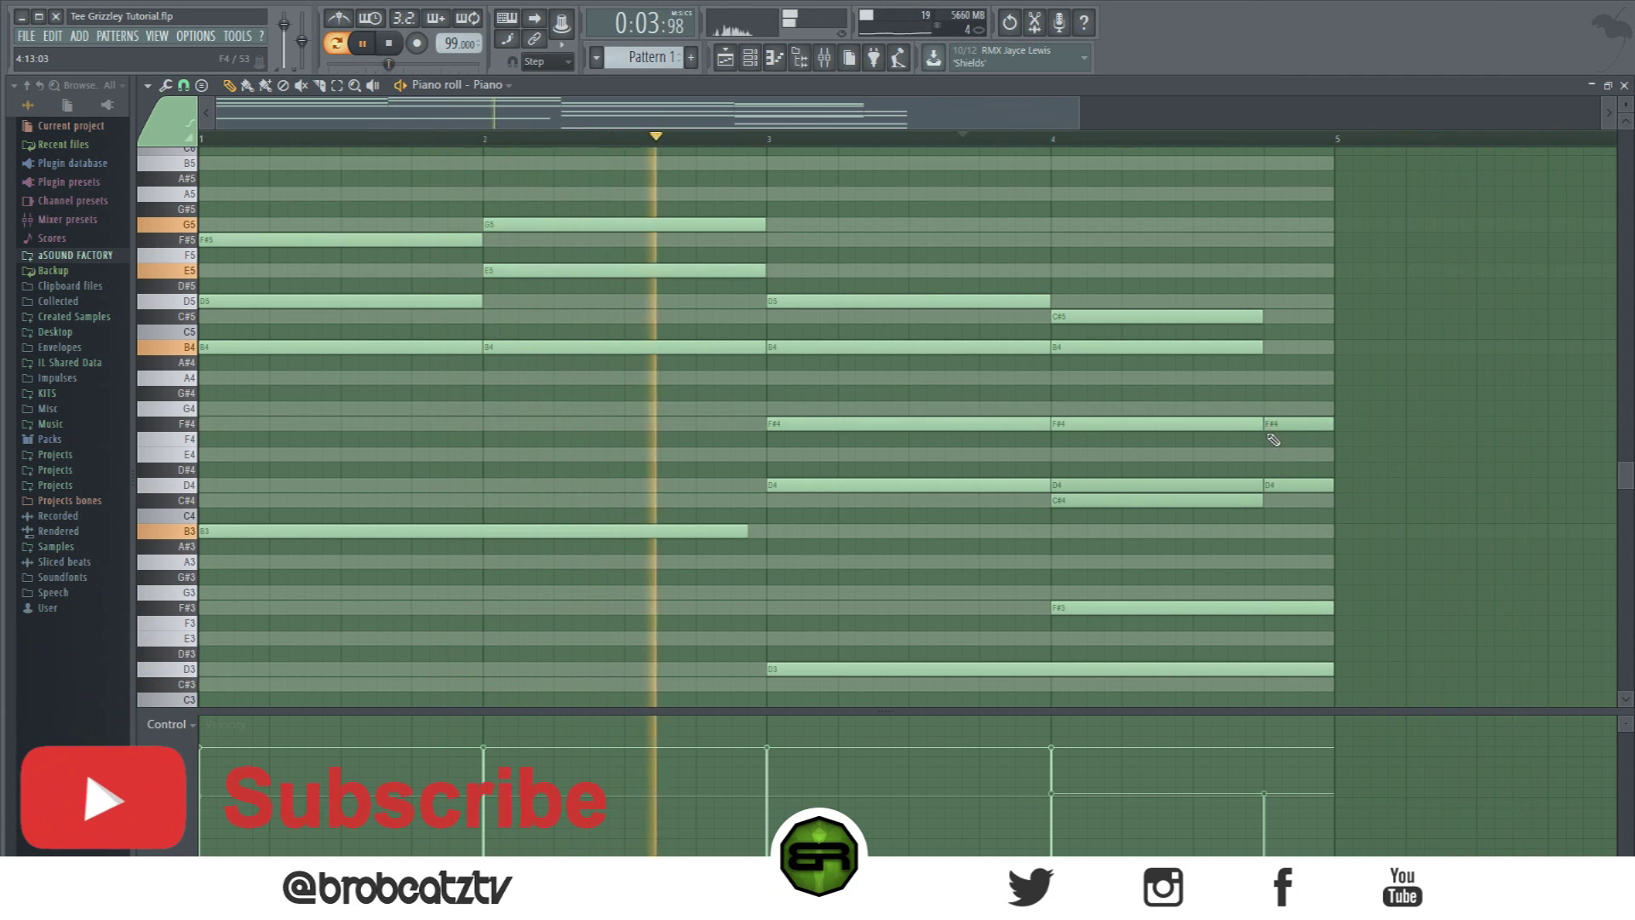
{"action": "right_click", "coordinate": [1280, 424]}
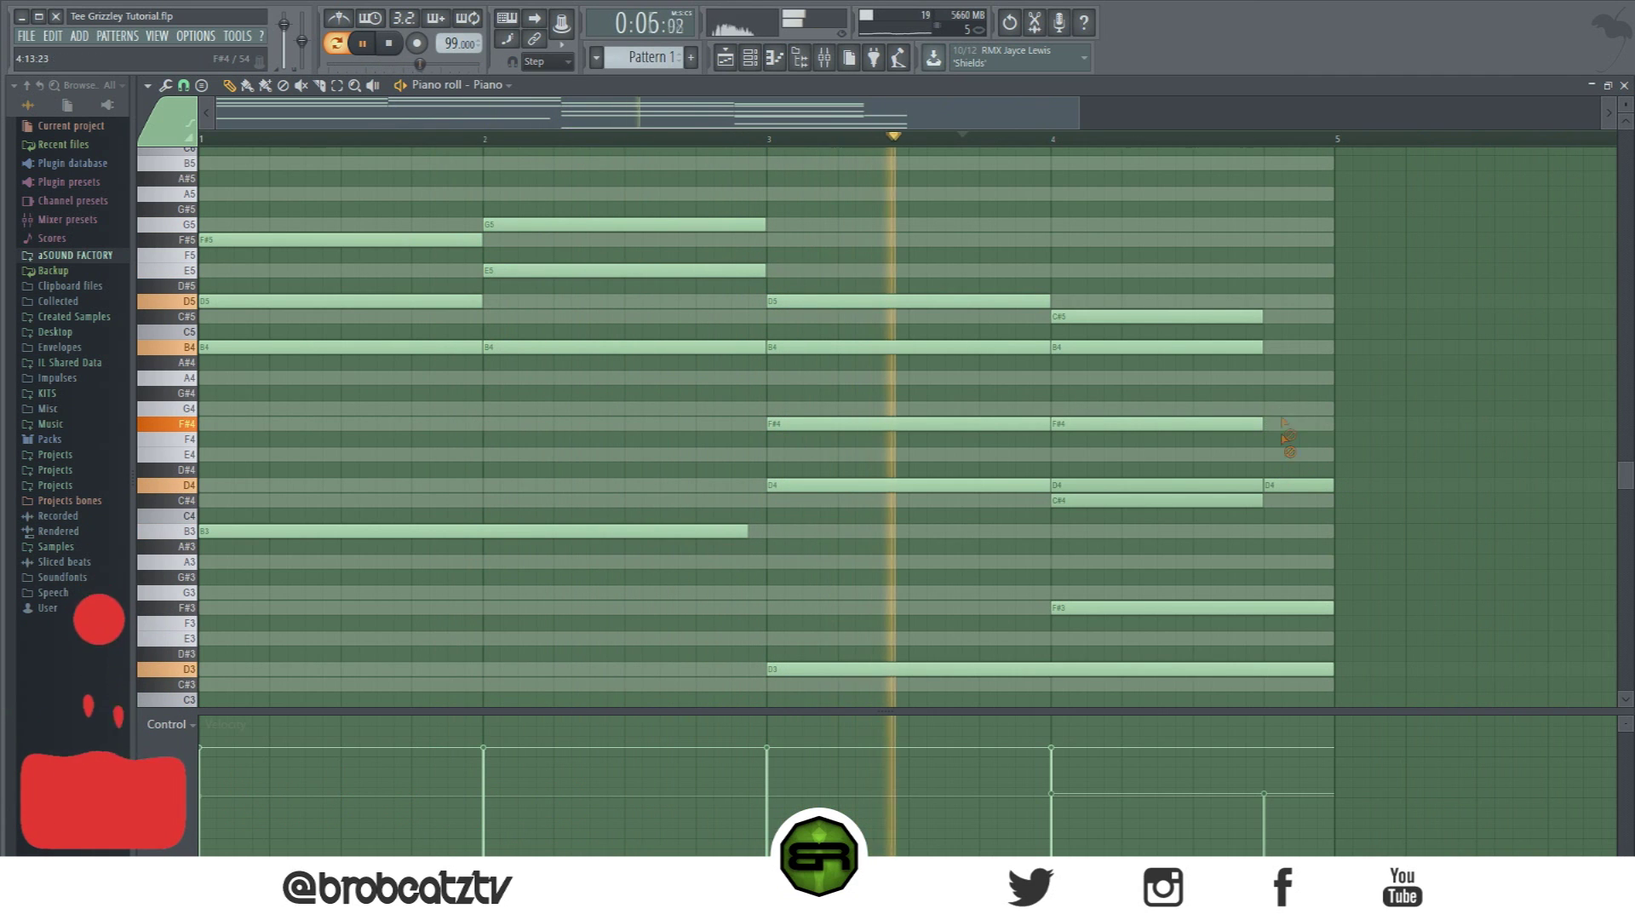
{"action": "right_click", "coordinate": [1298, 485]}
Step: Add short G4, B4 and D5 notes on the last beat of bar 4 and extend the bar's D4 note to the bar end
{"action": "left_click", "coordinate": [1272, 409]}
{"action": "left_click", "coordinate": [1272, 346]}
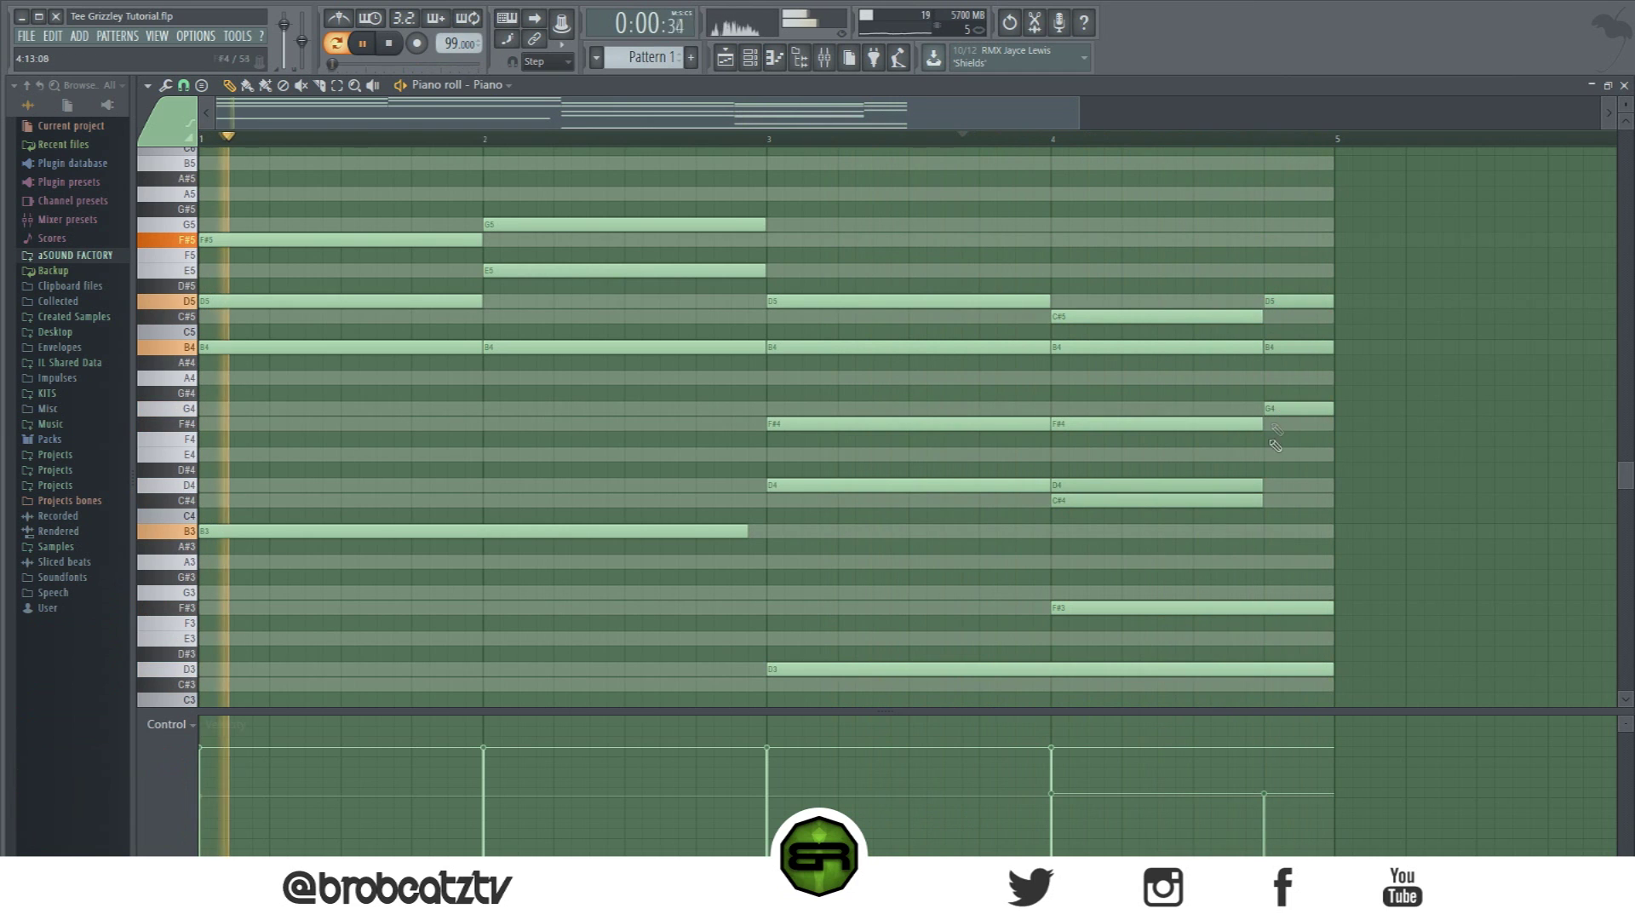
{"action": "left_click_drag", "start_coordinate": [1259, 484], "coordinate": [1334, 484]}
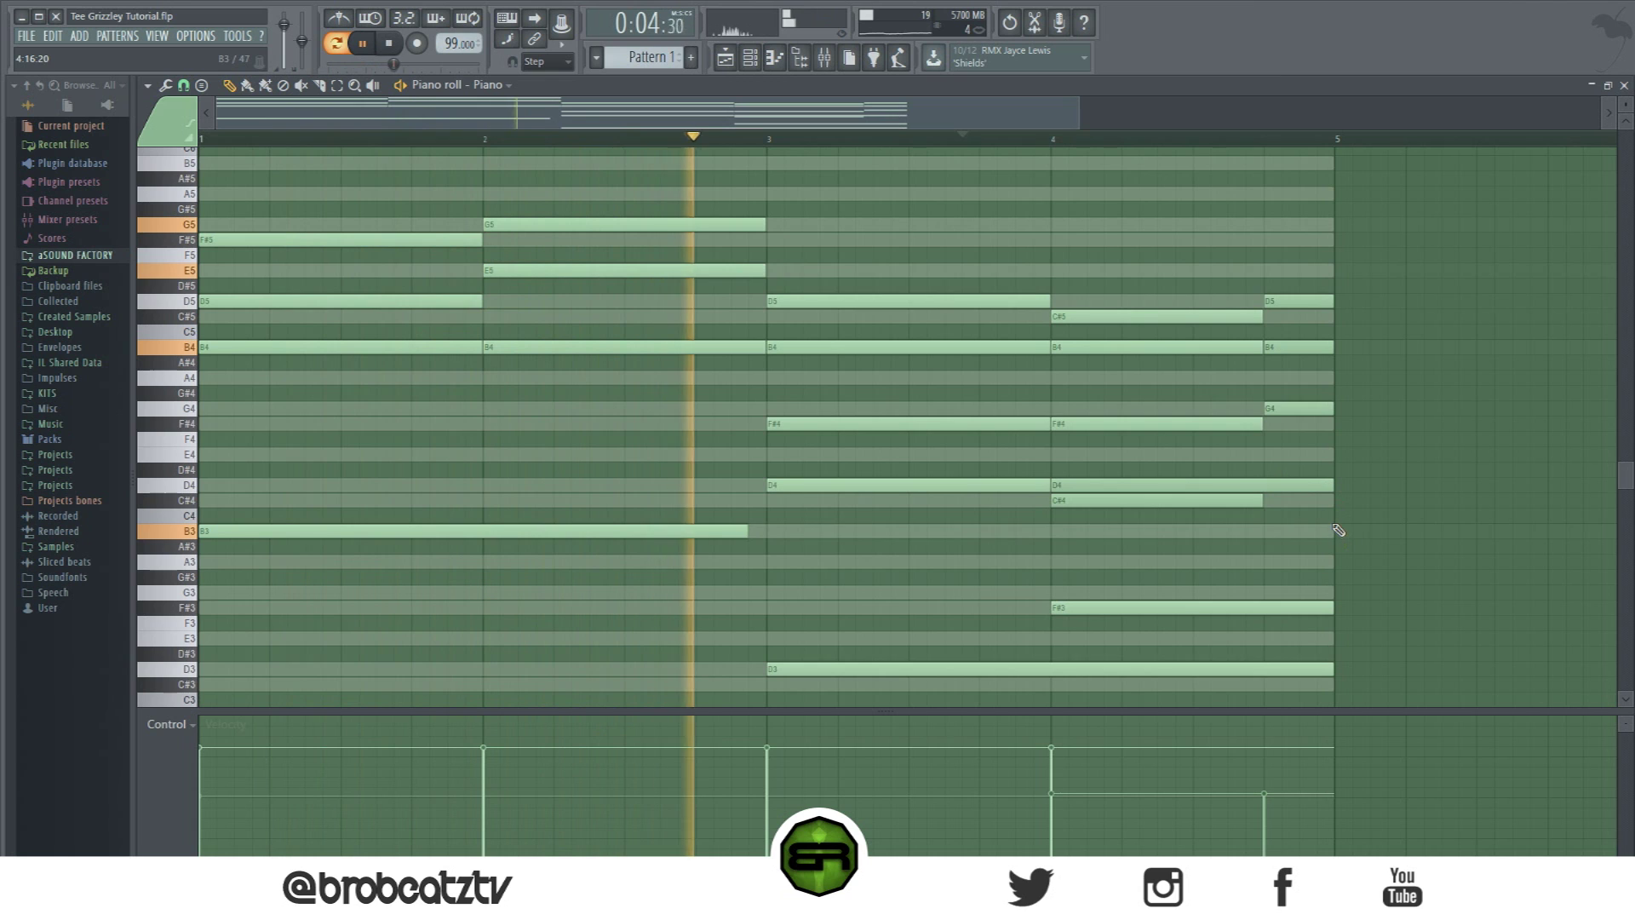
Step: Set the piano roll snap to 1/2 step and delay bar 1's D5 note by half a step and F#5 by one step
{"action": "key", "text": "space"}
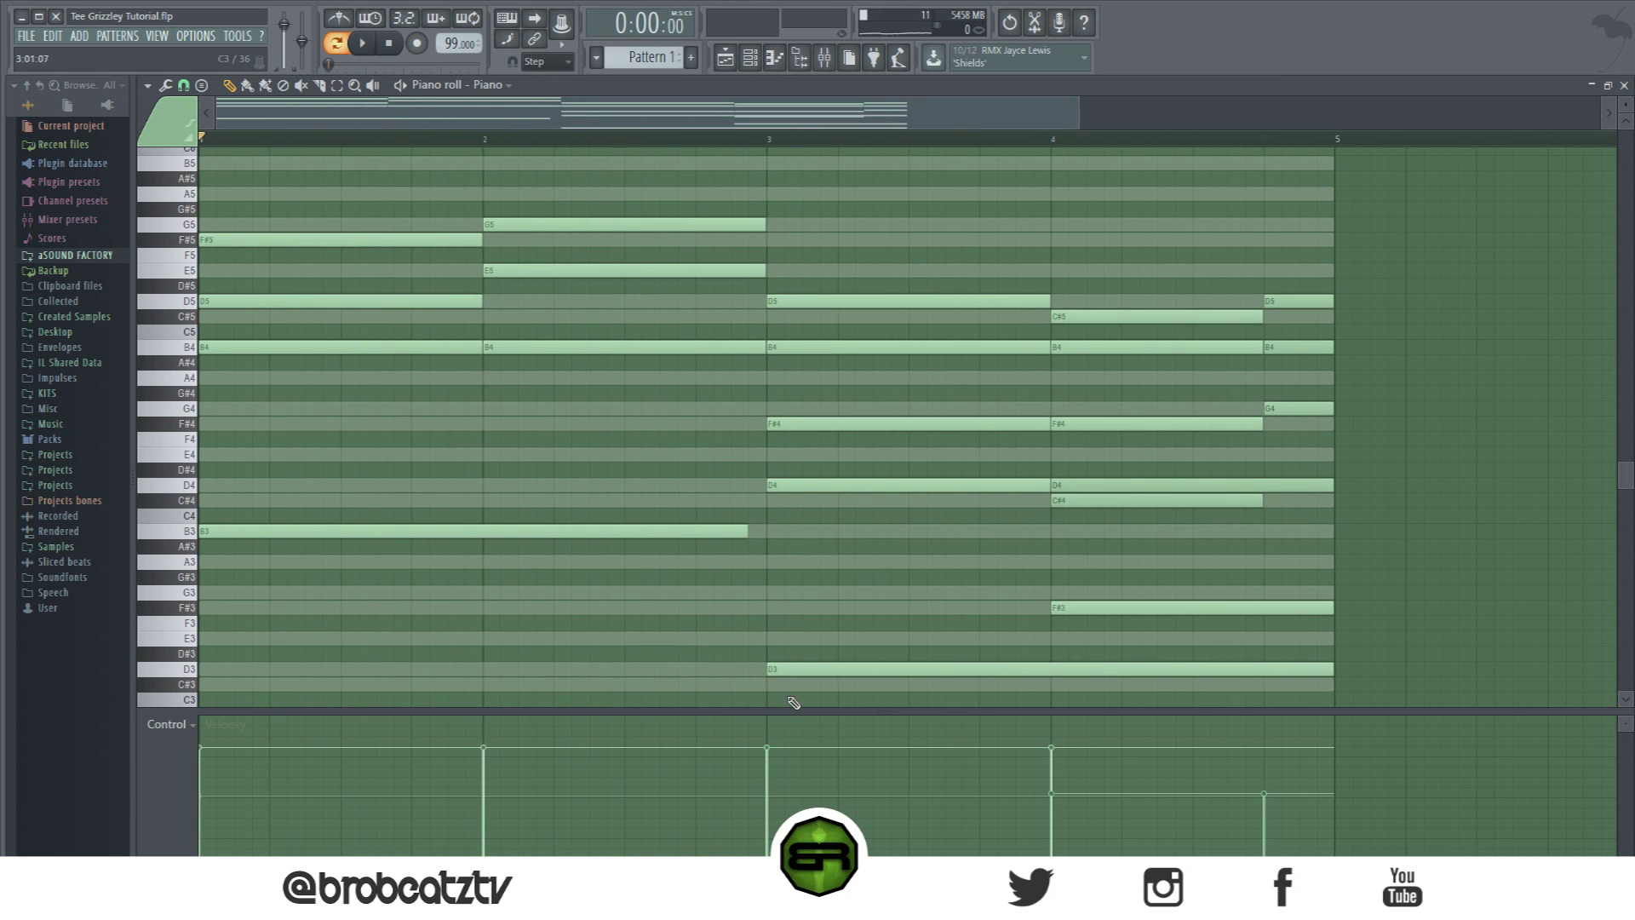
{"action": "scroll", "coordinate": [794, 492], "scroll_direction": "down", "scroll_amount": 1}
{"action": "scroll", "coordinate": [243, 307], "scroll_direction": "up", "scroll_amount": 2}
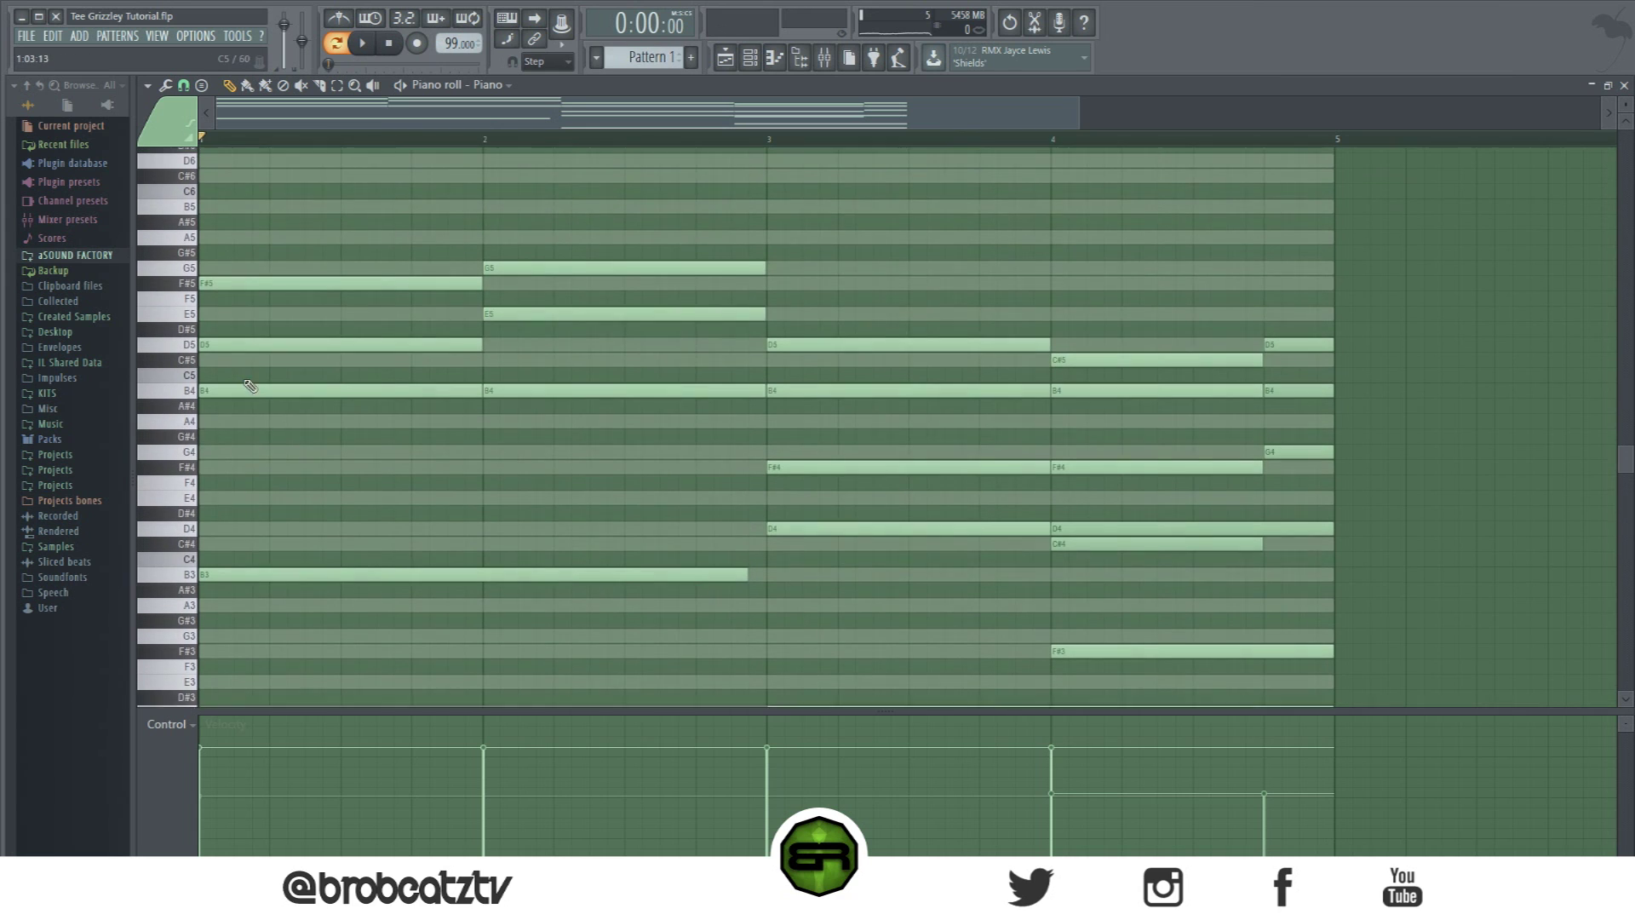
{"action": "left_click", "coordinate": [182, 85]}
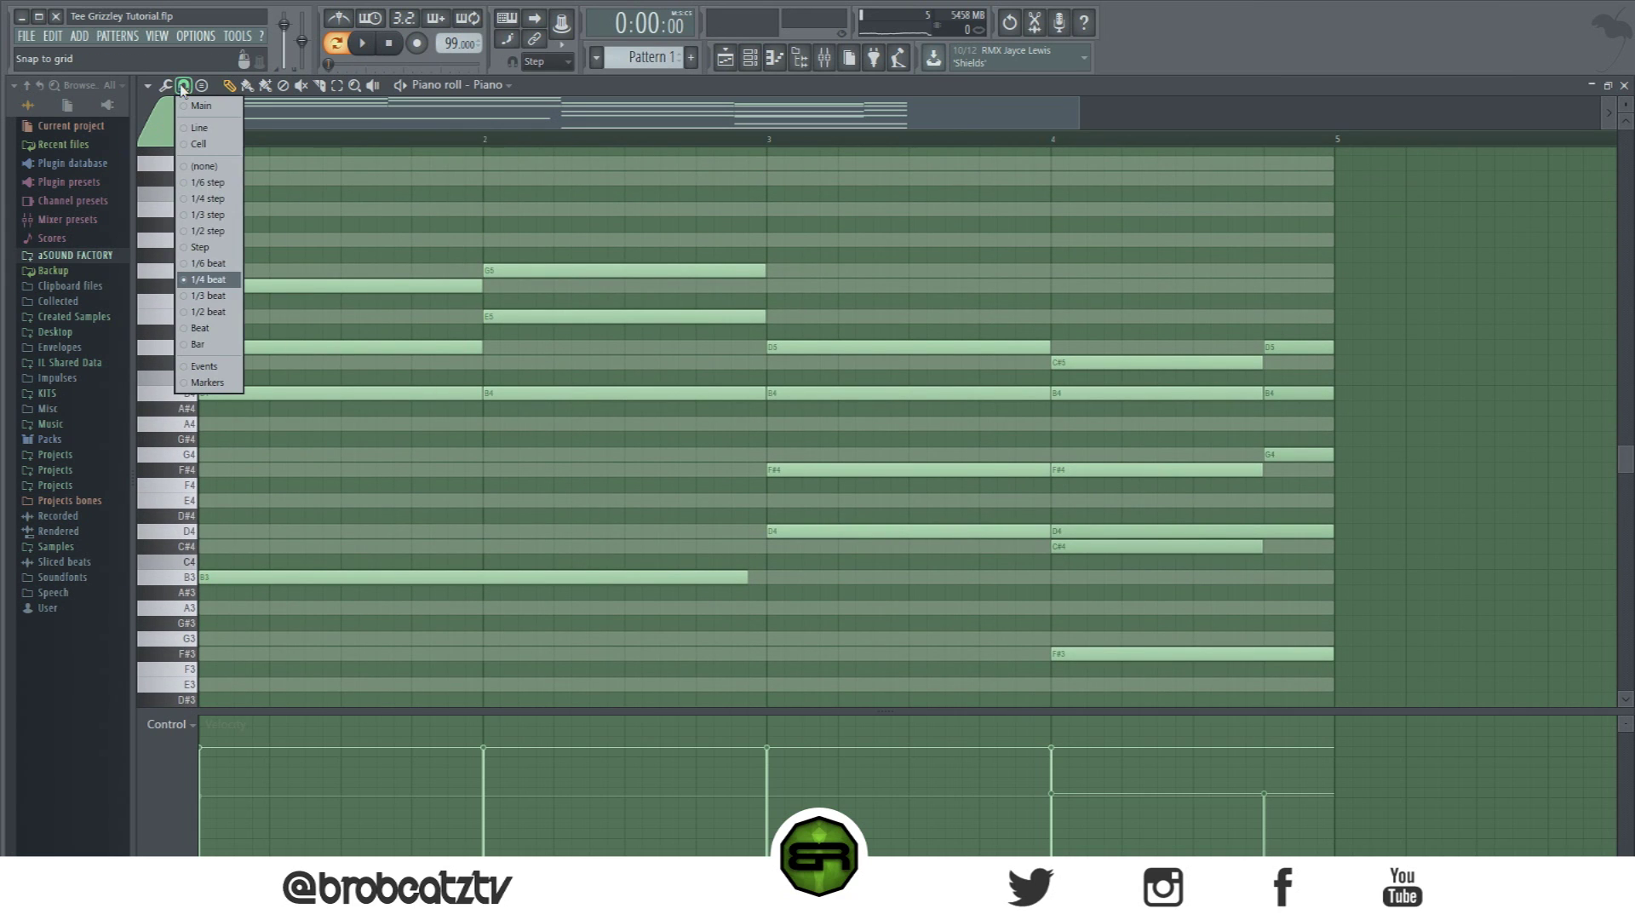
{"action": "left_click", "coordinate": [184, 87]}
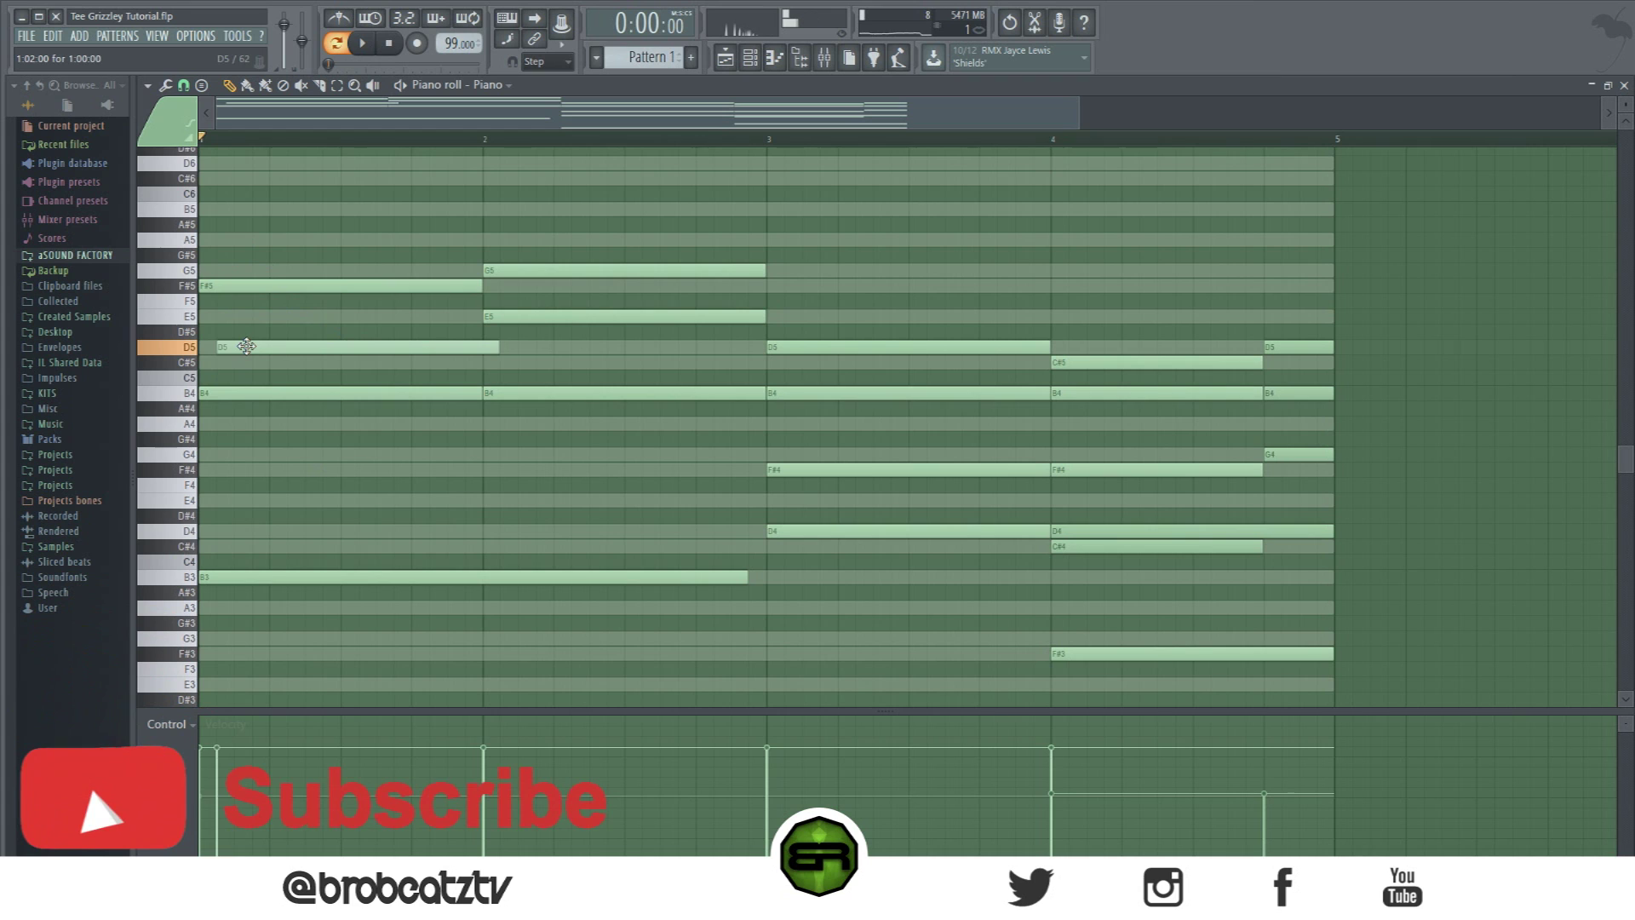
{"action": "left_click", "coordinate": [183, 85]}
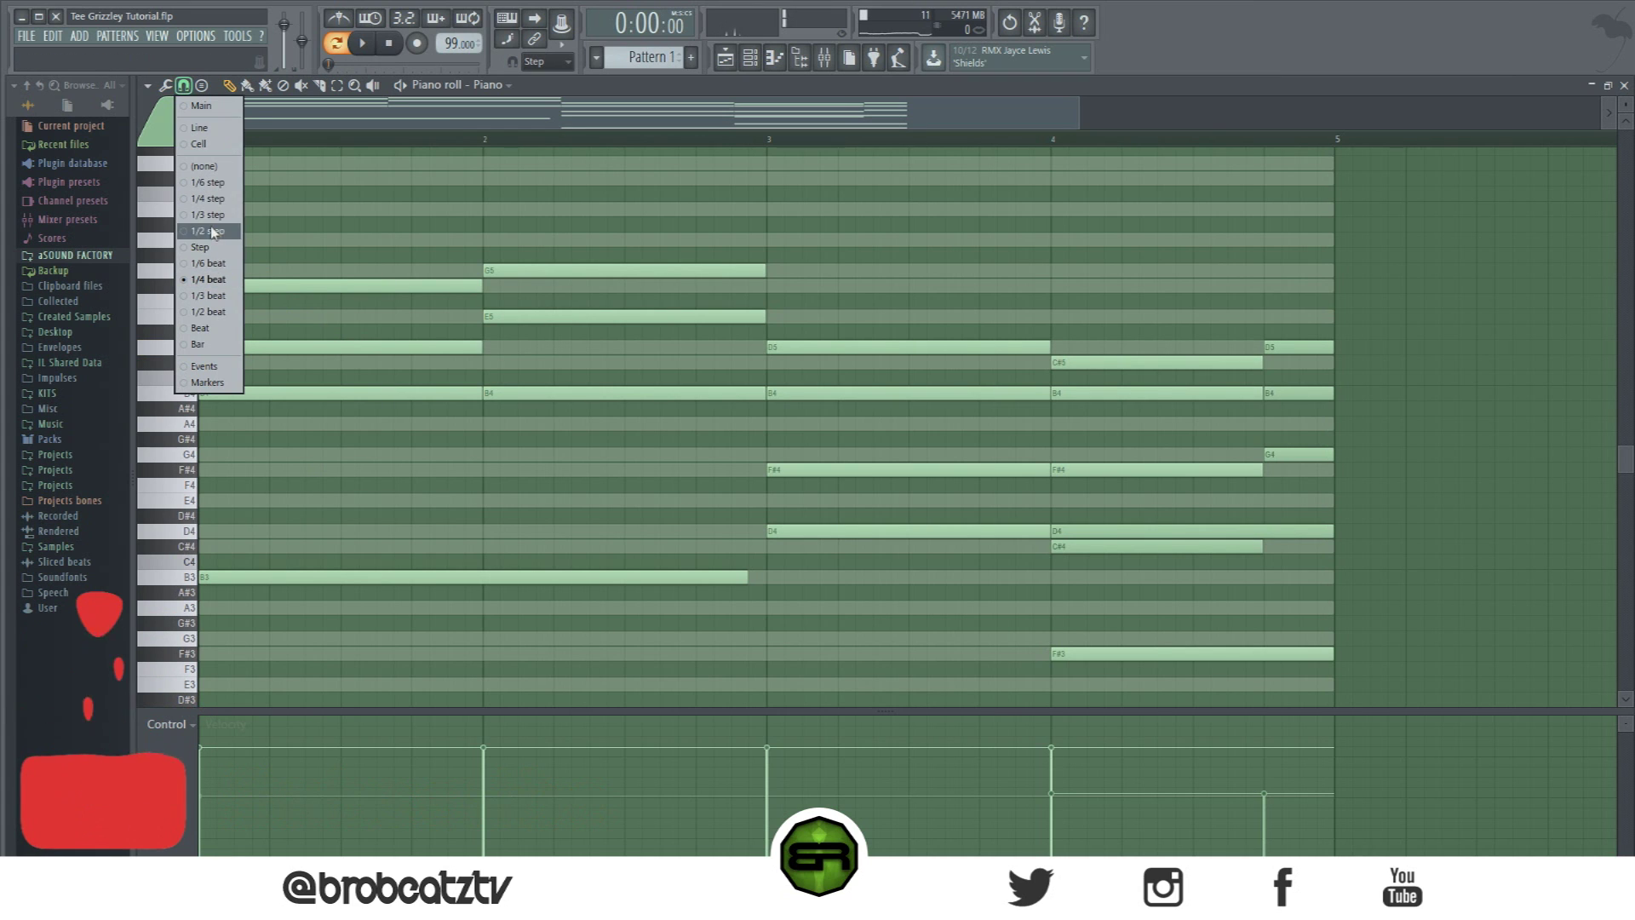
{"action": "left_click", "coordinate": [212, 232]}
{"action": "left_click_drag", "start_coordinate": [228, 350], "coordinate": [236, 350]}
{"action": "left_click_drag", "start_coordinate": [225, 285], "coordinate": [243, 285]}
{"action": "key", "text": "space"}
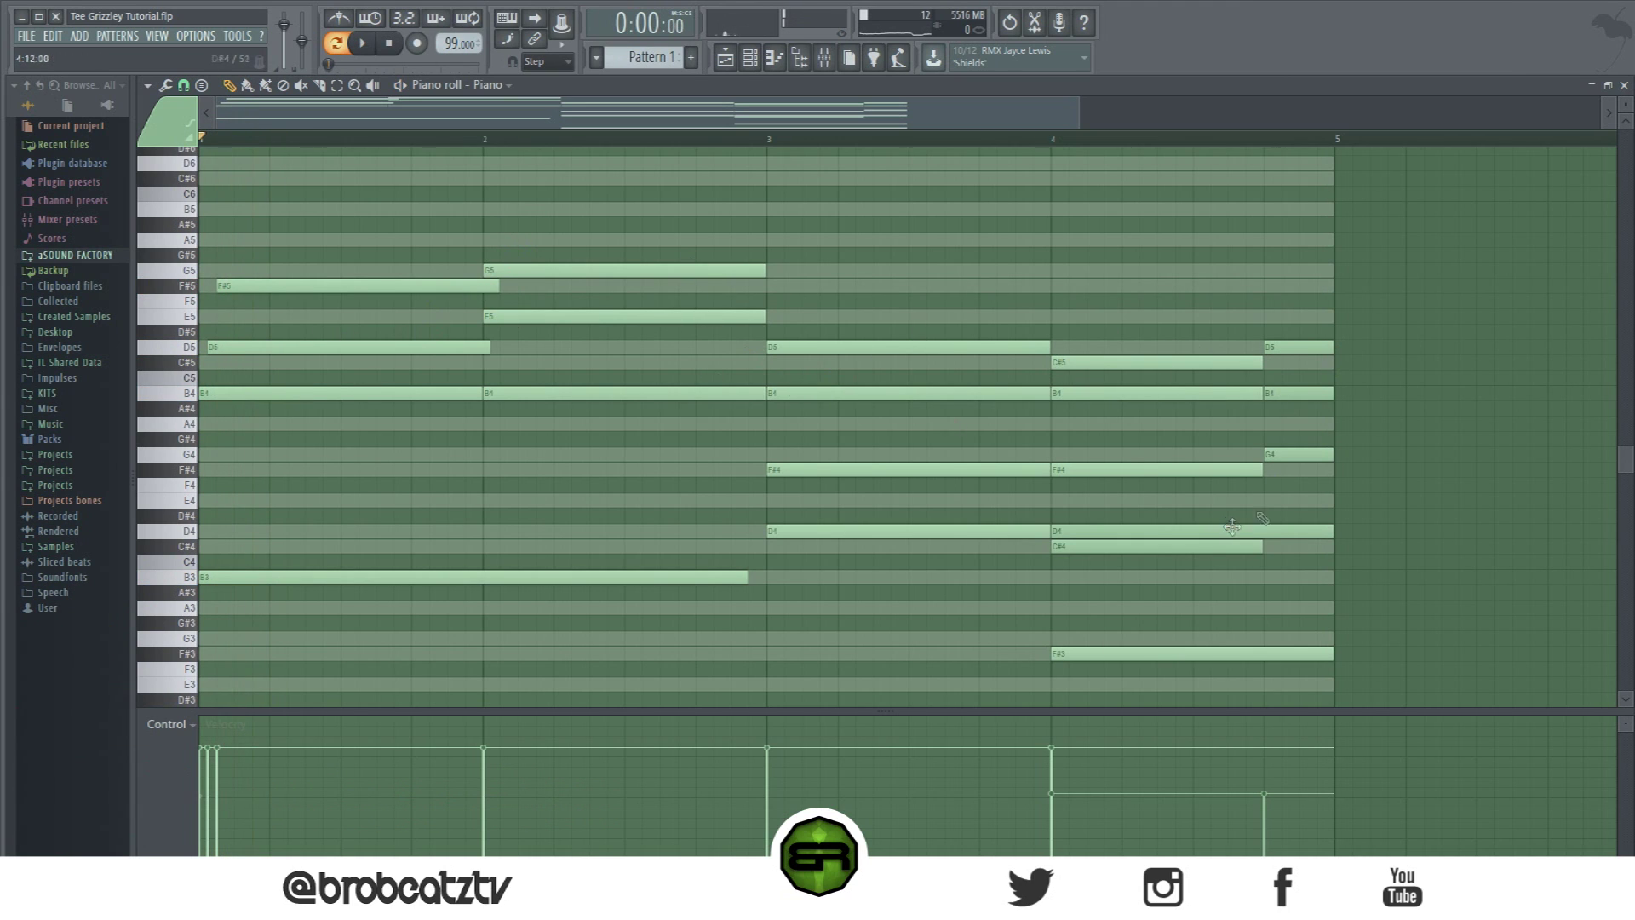
Step: Stagger the upper chord notes in bars 2 to 4 with half-step offsets and trim the overlaps before the final-beat chord
{"action": "left_click_drag", "start_coordinate": [1089, 188], "coordinate": [1251, 672]}
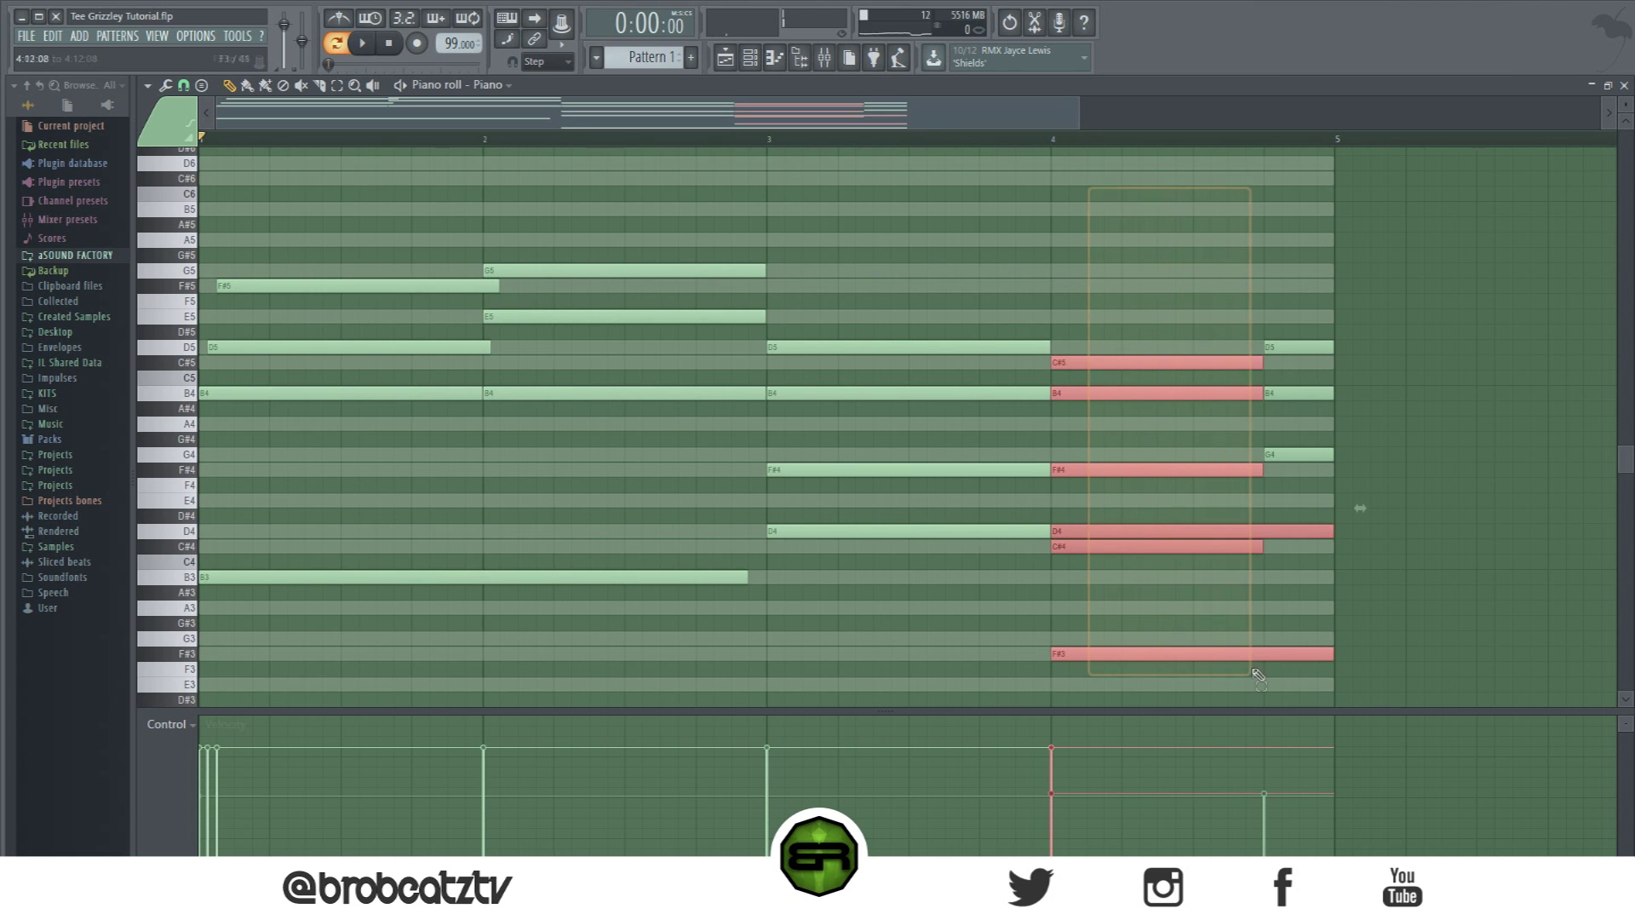
{"action": "left_click", "coordinate": [1219, 581]}
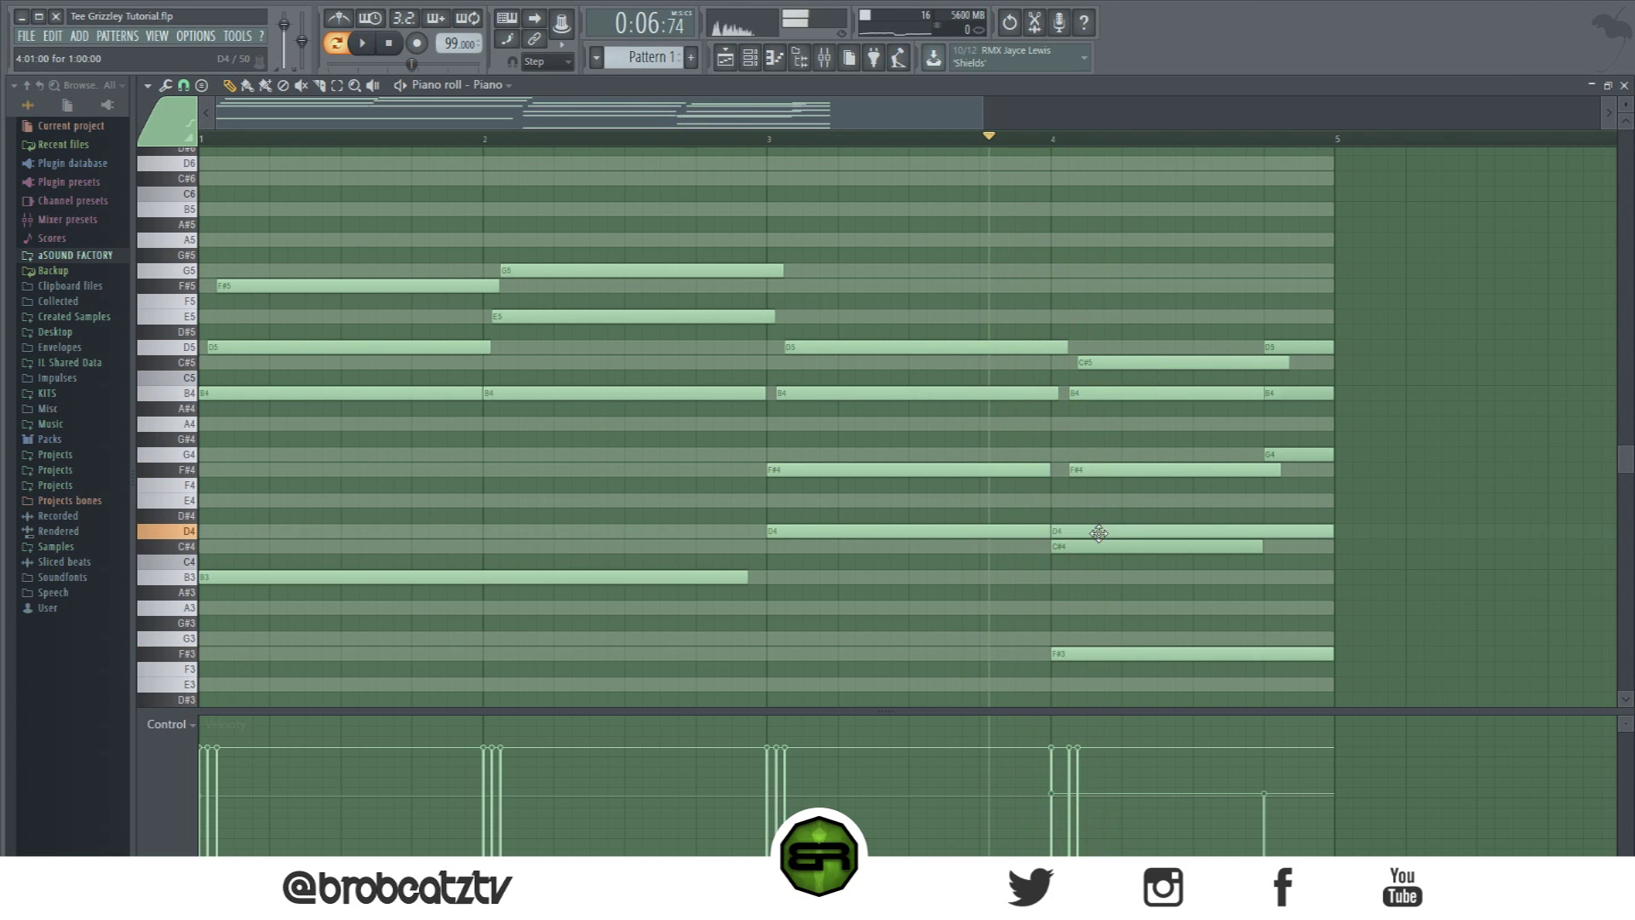
{"action": "left_click_drag", "start_coordinate": [1099, 532], "coordinate": [1091, 532]}
{"action": "key", "text": "space"}
{"action": "left_click_drag", "start_coordinate": [1116, 467], "coordinate": [1108, 464]}
{"action": "key", "text": "space"}
{"action": "key", "text": "space"}
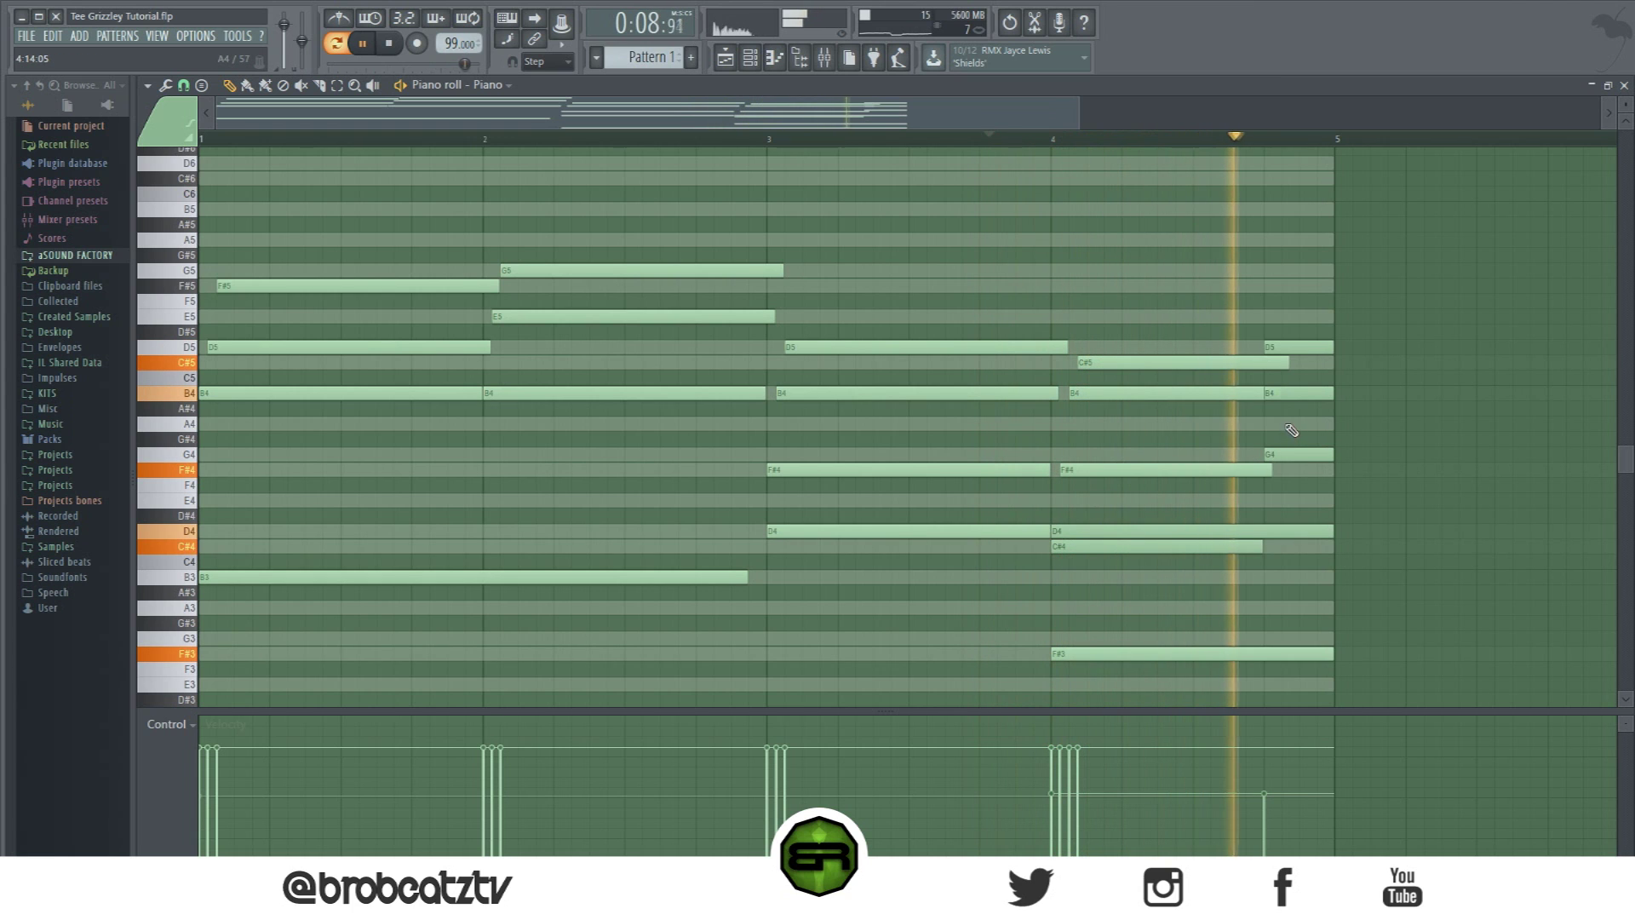
{"action": "key", "text": "space"}
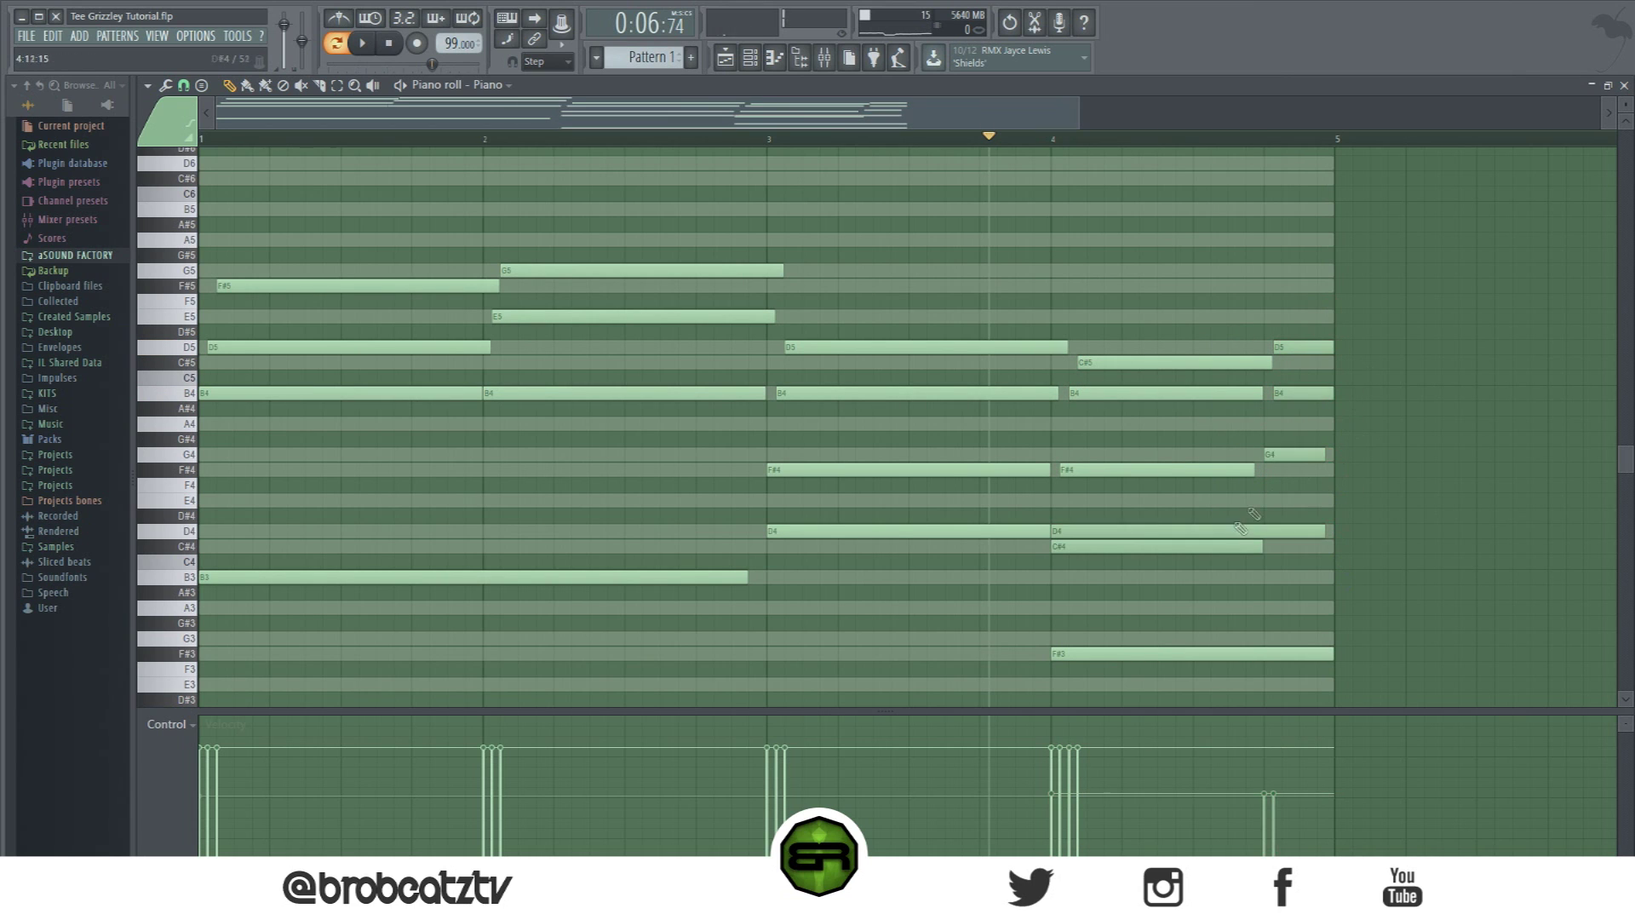
Step: Raise the velocity of the final beat's G4, B4 and D5 notes to match the other chord notes and replay the ending
{"action": "left_click_drag", "start_coordinate": [976, 328], "coordinate": [1050, 456]}
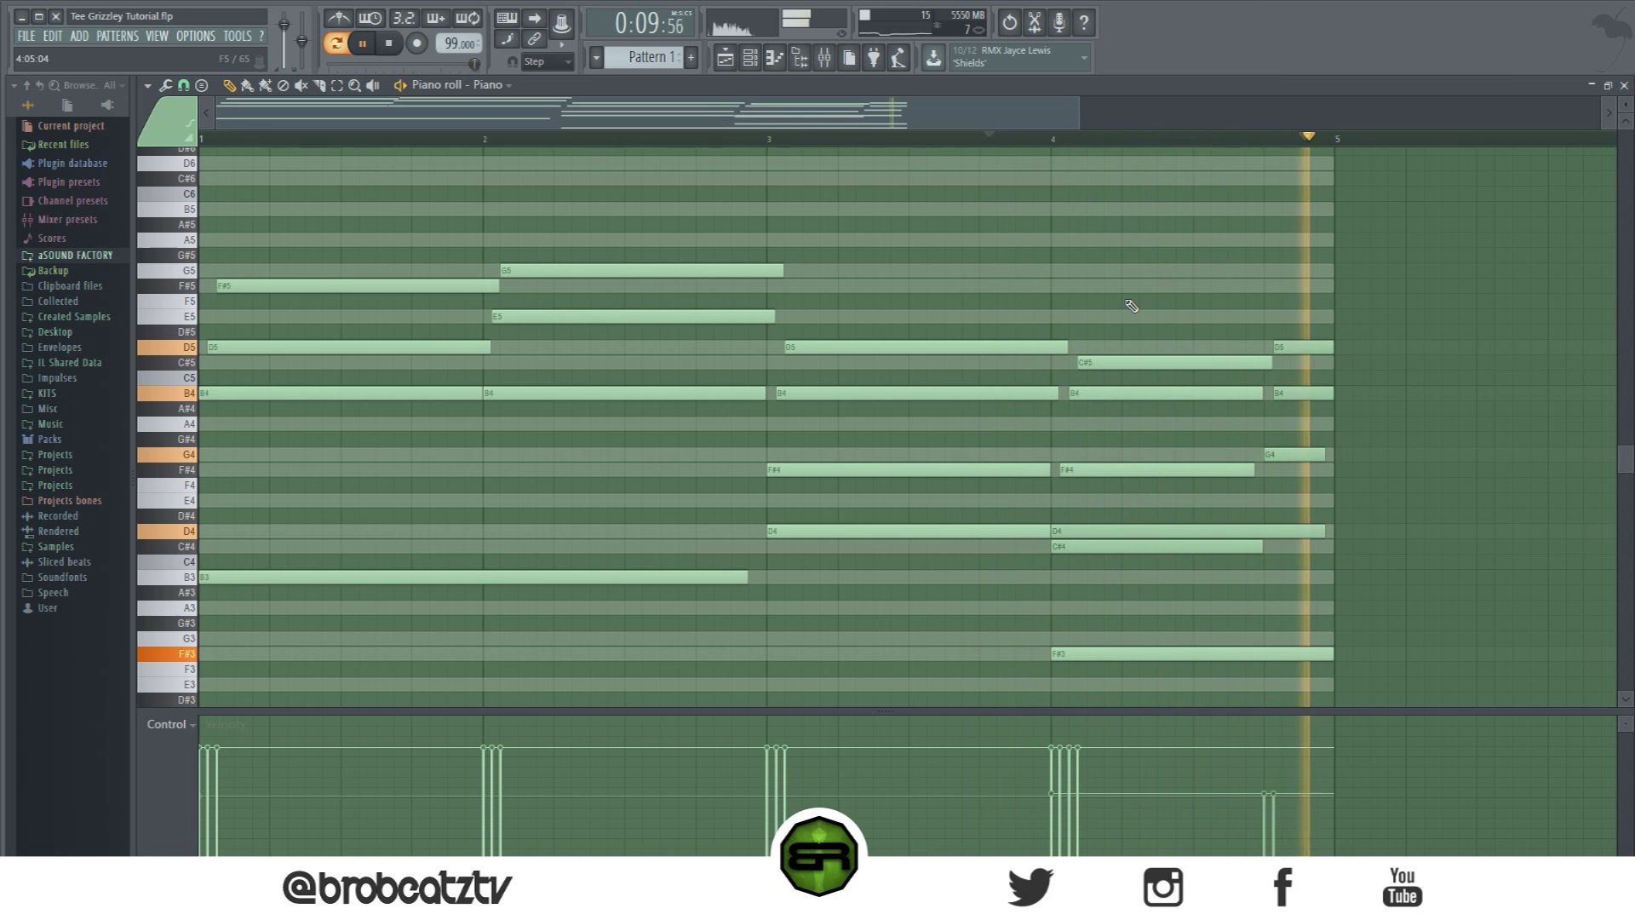
{"action": "left_click_drag", "start_coordinate": [1287, 296], "coordinate": [1319, 532]}
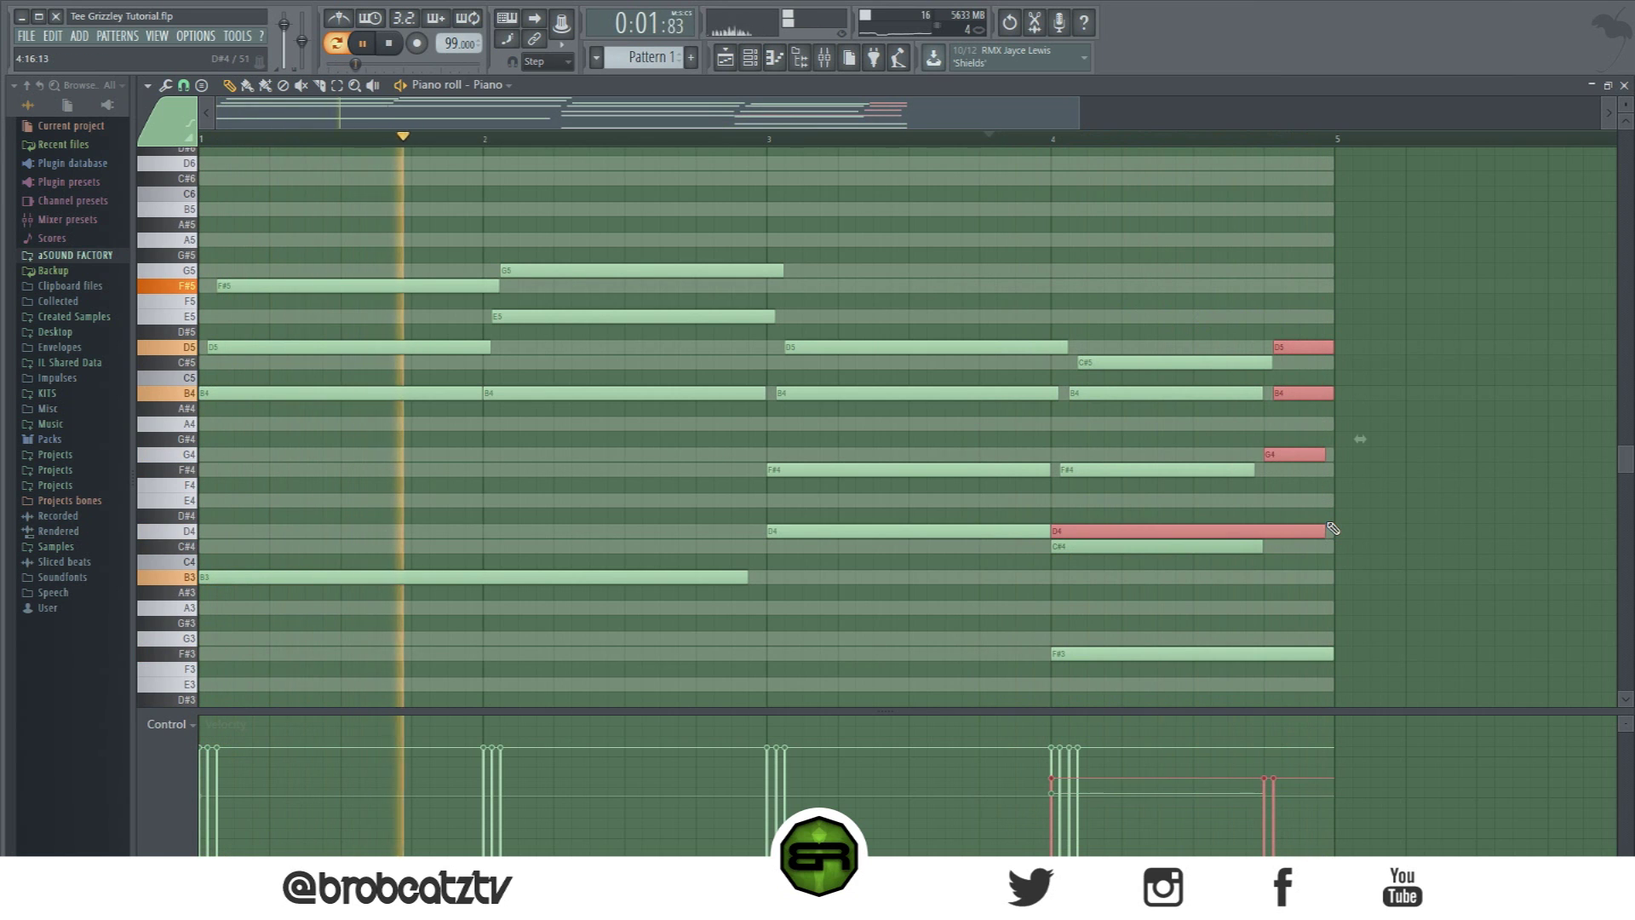
{"action": "left_click_drag", "start_coordinate": [1320, 488], "coordinate": [1297, 332]}
{"action": "key", "text": "space"}
{"action": "key", "text": "space"}
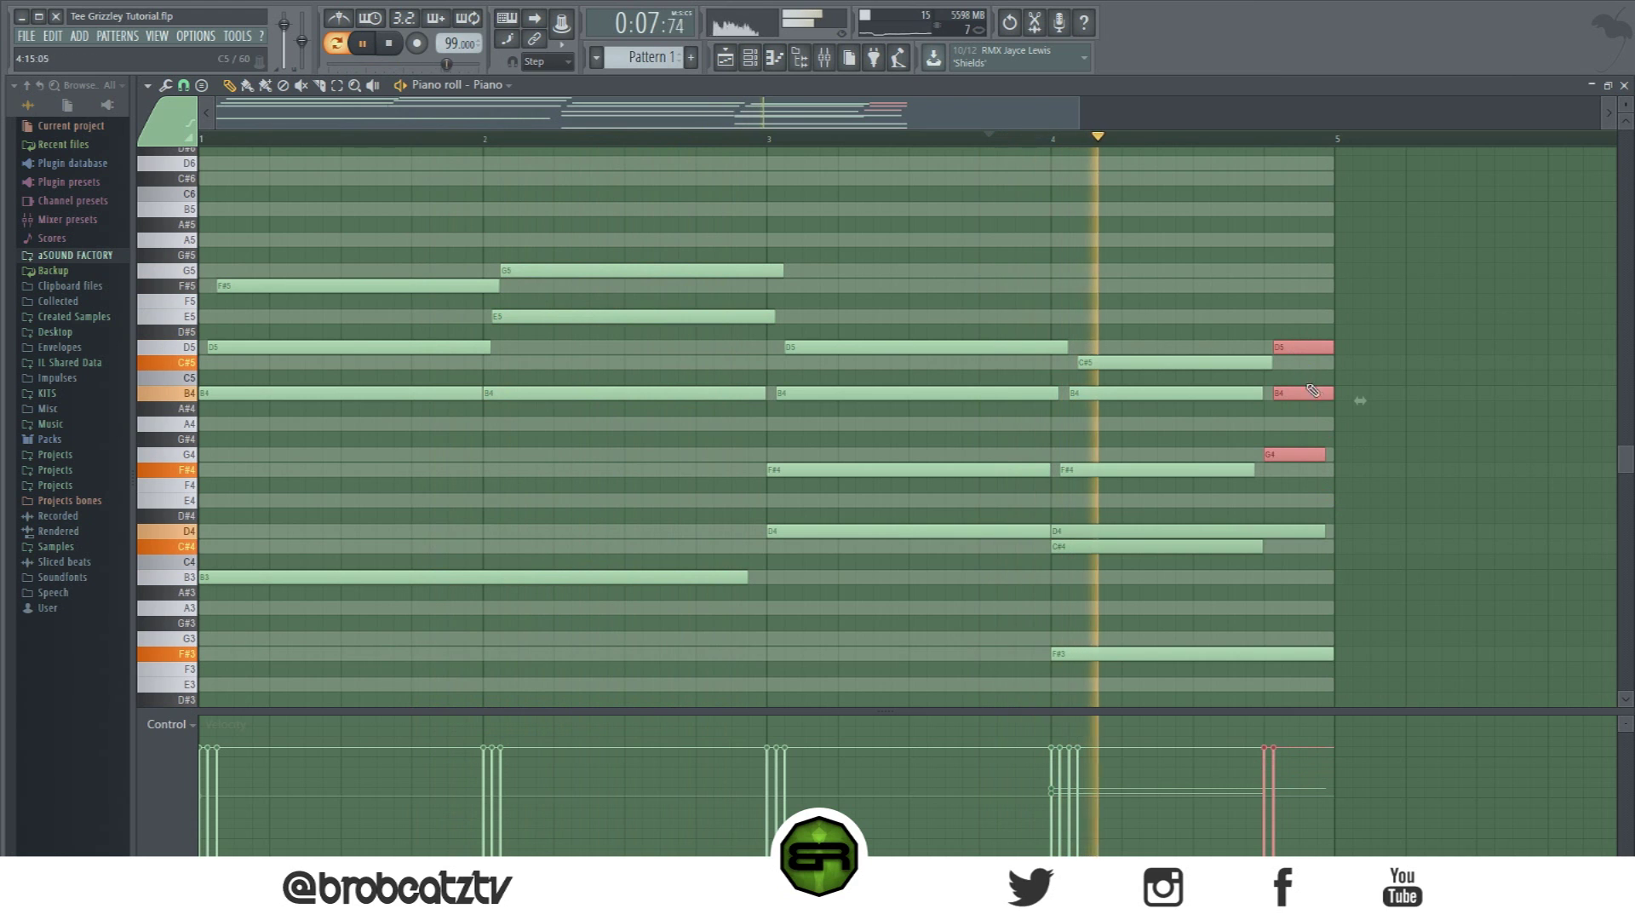
{"action": "left_click", "coordinate": [1327, 368]}
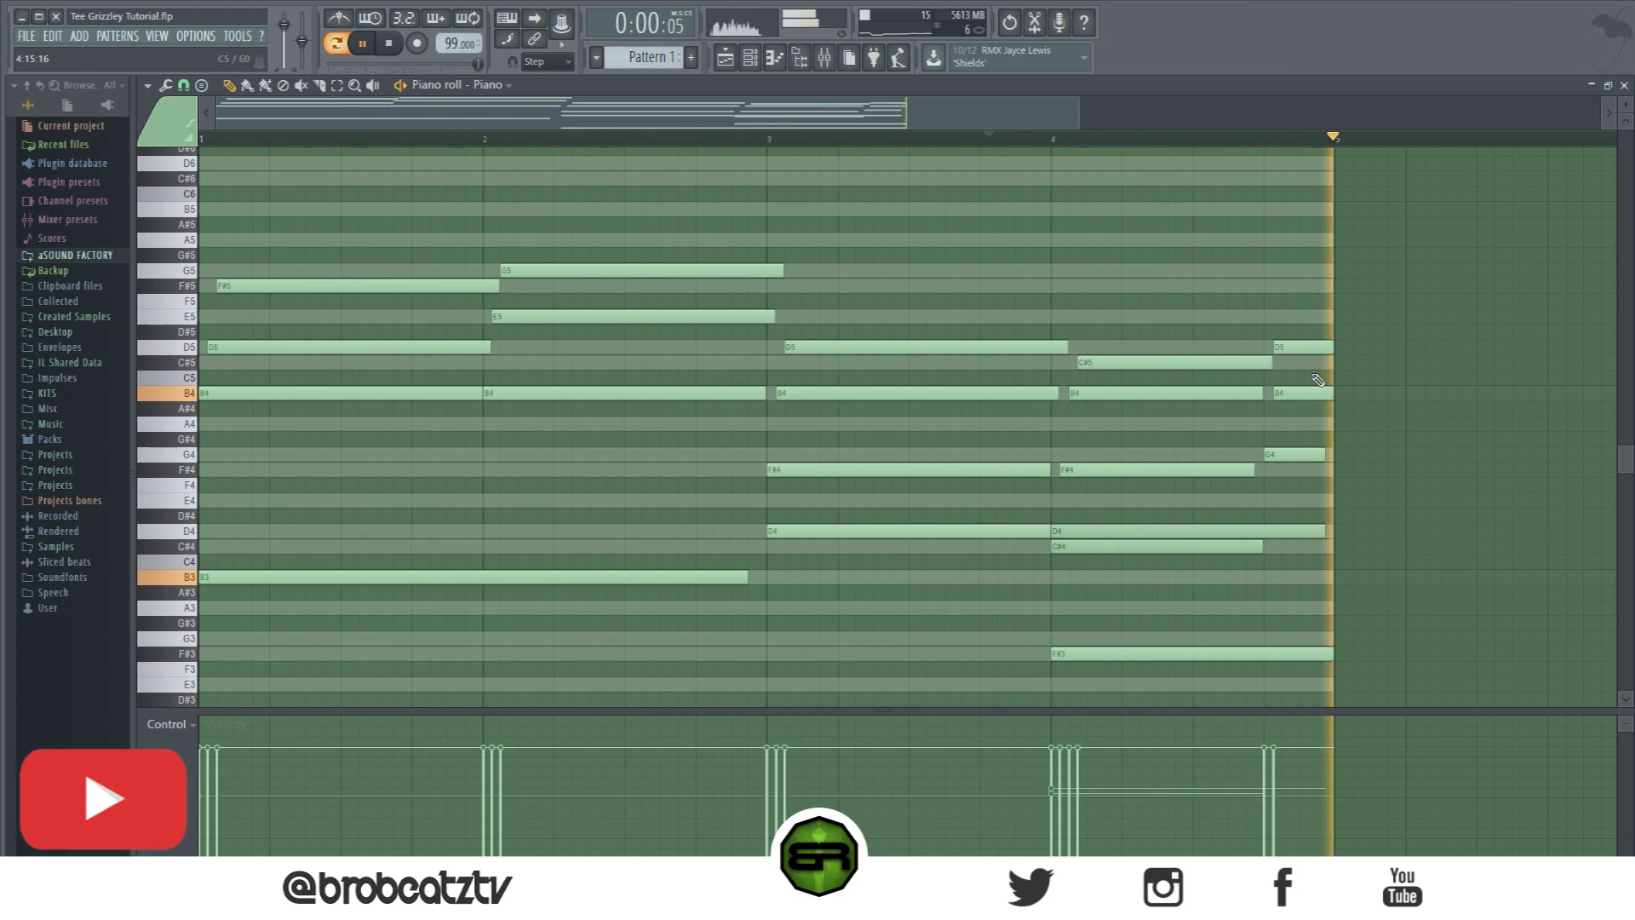
{"action": "key", "text": "space"}
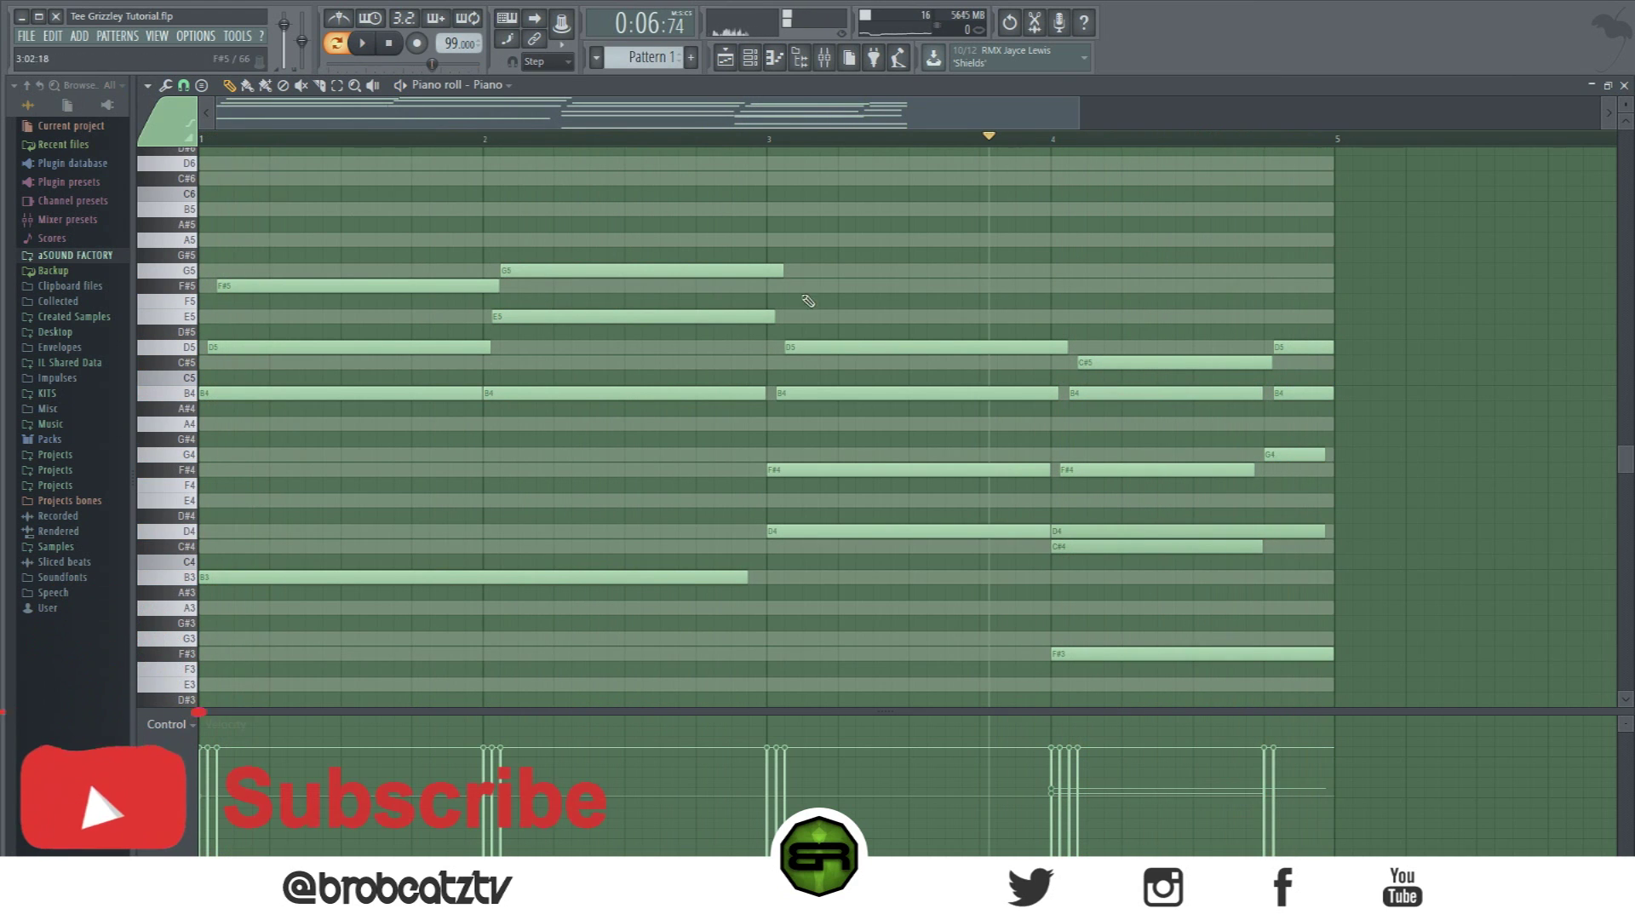
Step: Set snap to 1/4 step and start bar 4's B4 three quarters of a step and C#5 one step after the bar line
{"action": "left_click", "coordinate": [183, 85]}
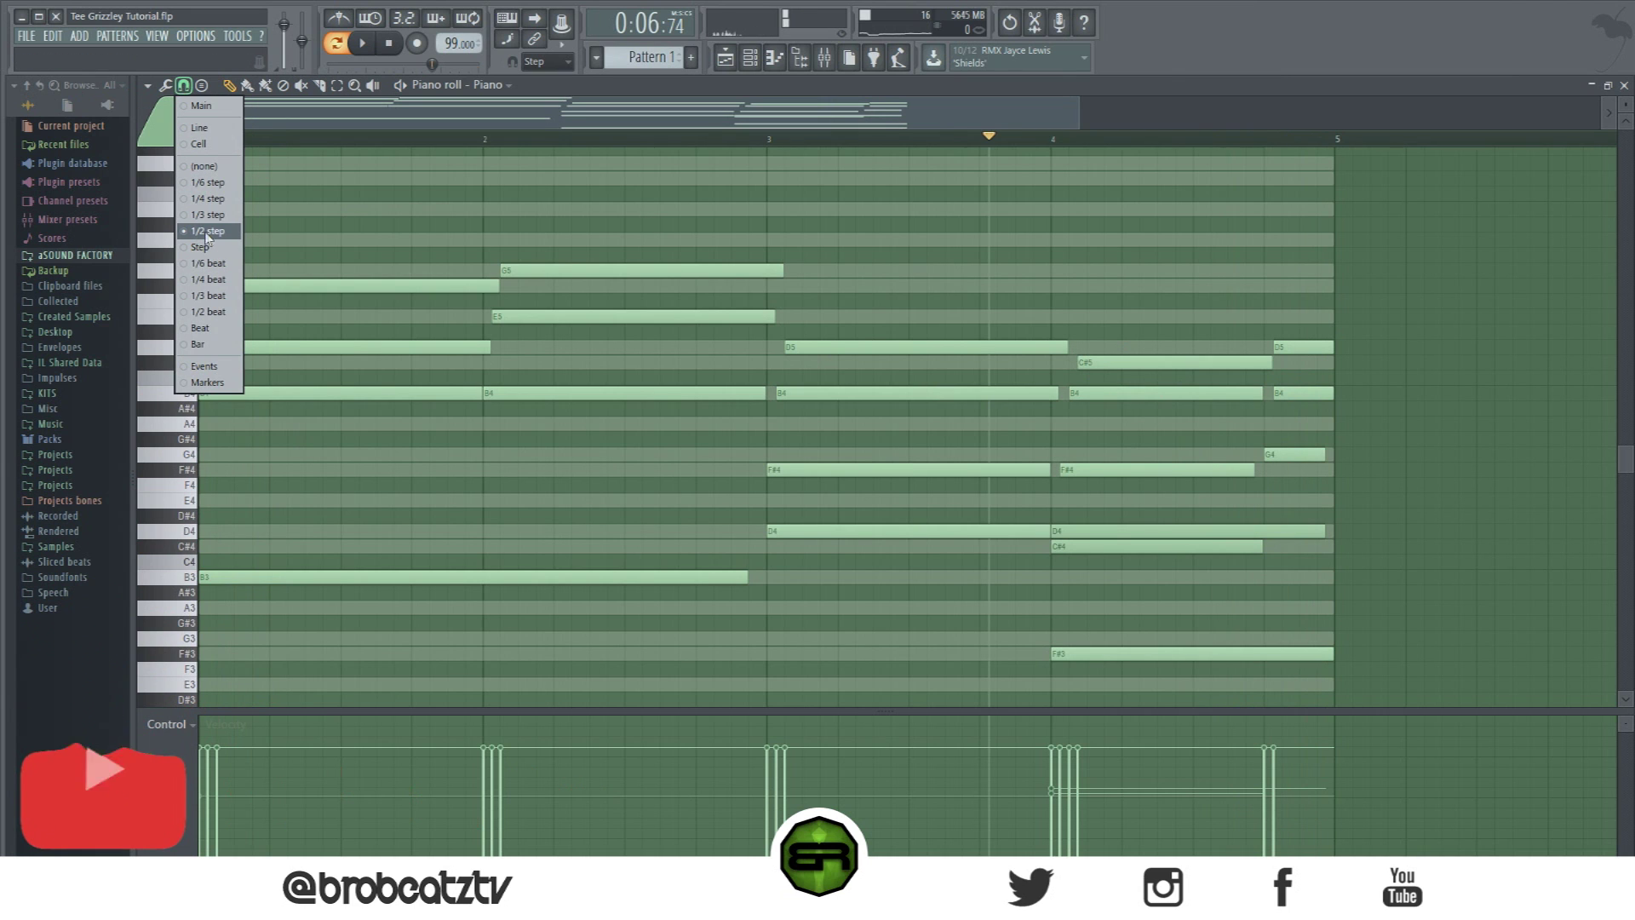
{"action": "left_click", "coordinate": [213, 200]}
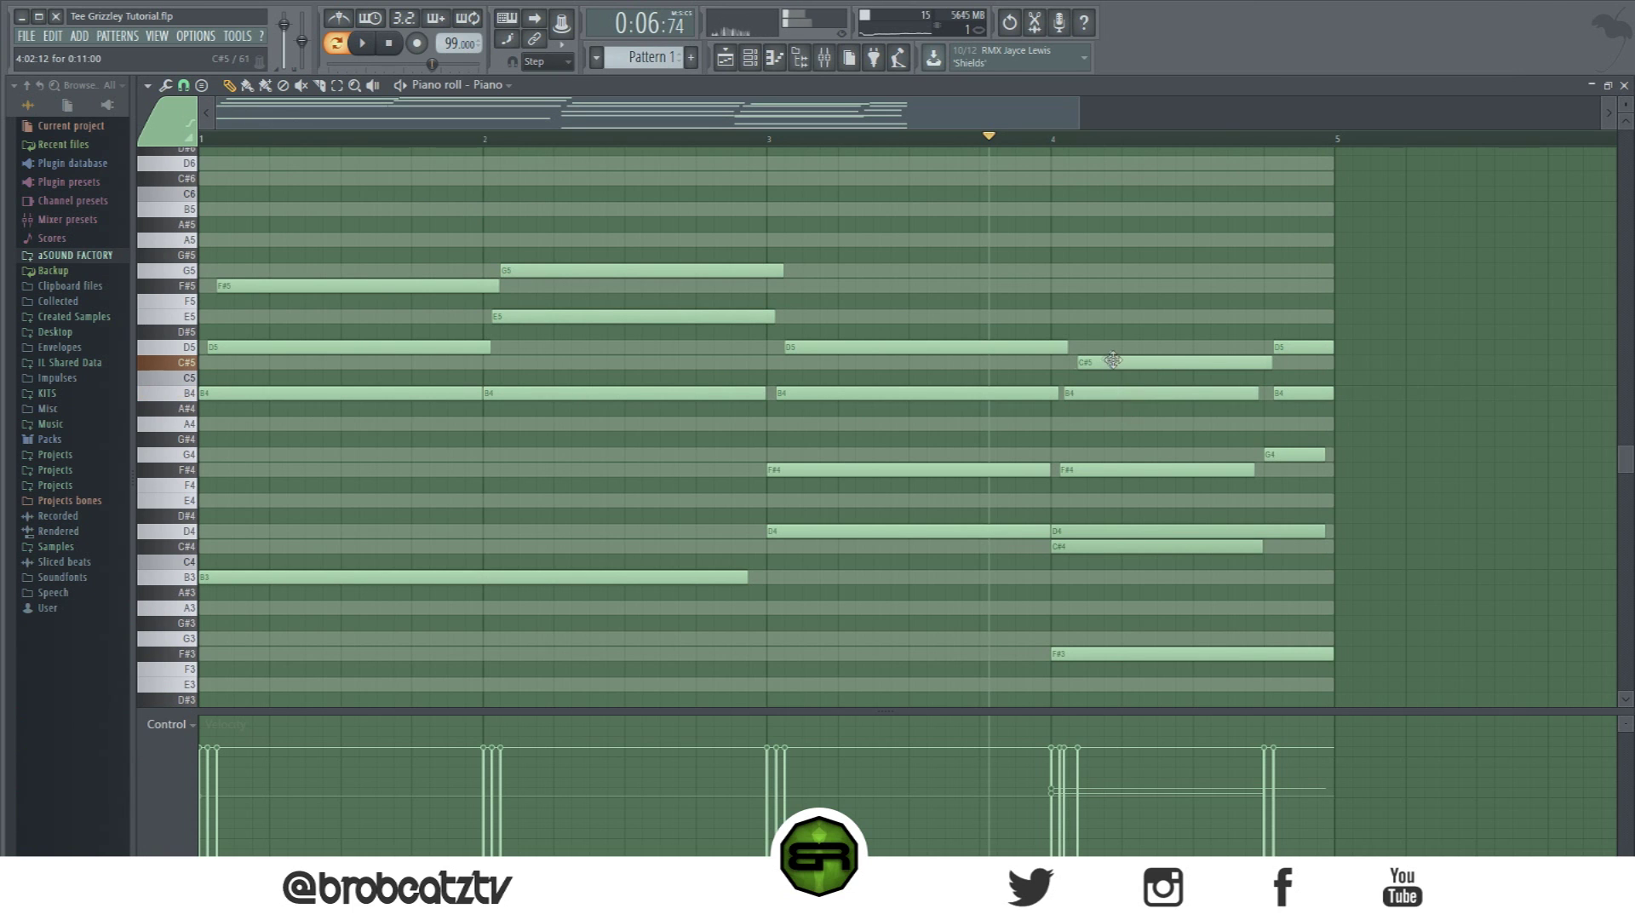
{"action": "key", "text": "space"}
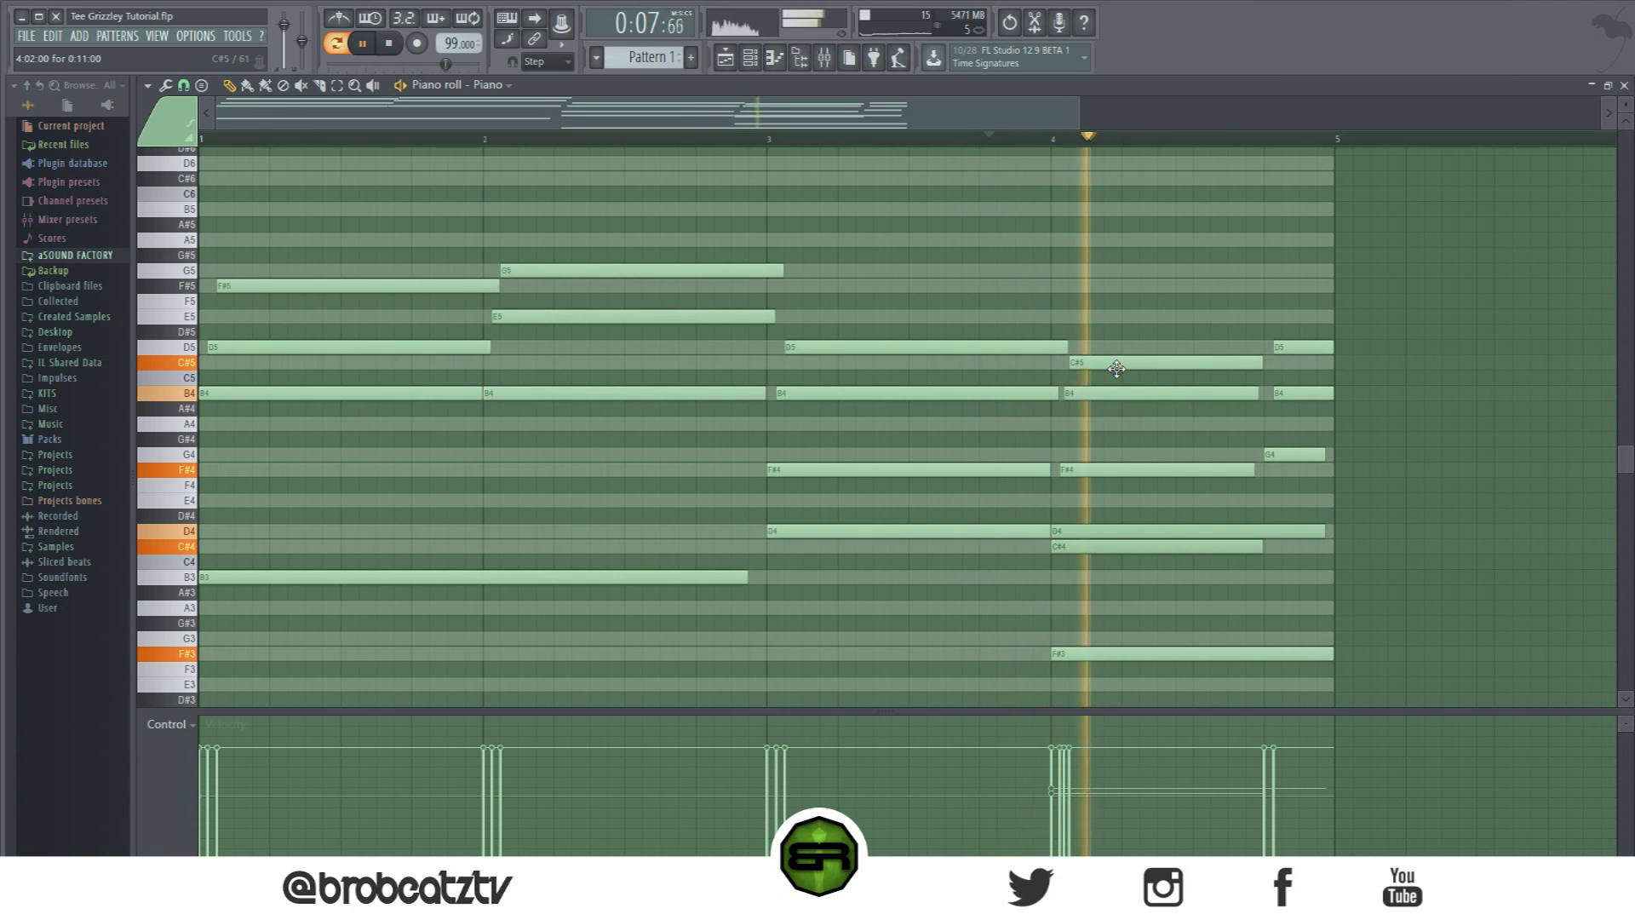
Step: Lower the velocity of the D3 and F#3 bass notes in bars 3 and 4
{"action": "scroll", "coordinate": [979, 356], "scroll_direction": "down", "scroll_amount": 5}
{"action": "scroll", "coordinate": [978, 361], "scroll_direction": "up", "scroll_amount": 5}
{"action": "scroll", "coordinate": [1182, 579], "scroll_direction": "down", "scroll_amount": 1}
{"action": "scroll", "coordinate": [1182, 580], "scroll_direction": "down", "scroll_amount": 3}
{"action": "left_click_drag", "start_coordinate": [1135, 584], "coordinate": [903, 473]}
{"action": "scroll", "coordinate": [900, 478], "scroll_direction": "down", "scroll_amount": 2}
{"action": "left_click", "coordinate": [893, 481], "text": "ctrl"}
Step: Slightly lower the velocity of the B3 bass note and reduce bar 4's F#3 velocity further
{"action": "left_click_drag", "start_coordinate": [483, 313], "coordinate": [530, 395]}
{"action": "scroll", "coordinate": [533, 394], "scroll_direction": "down", "scroll_amount": 1}
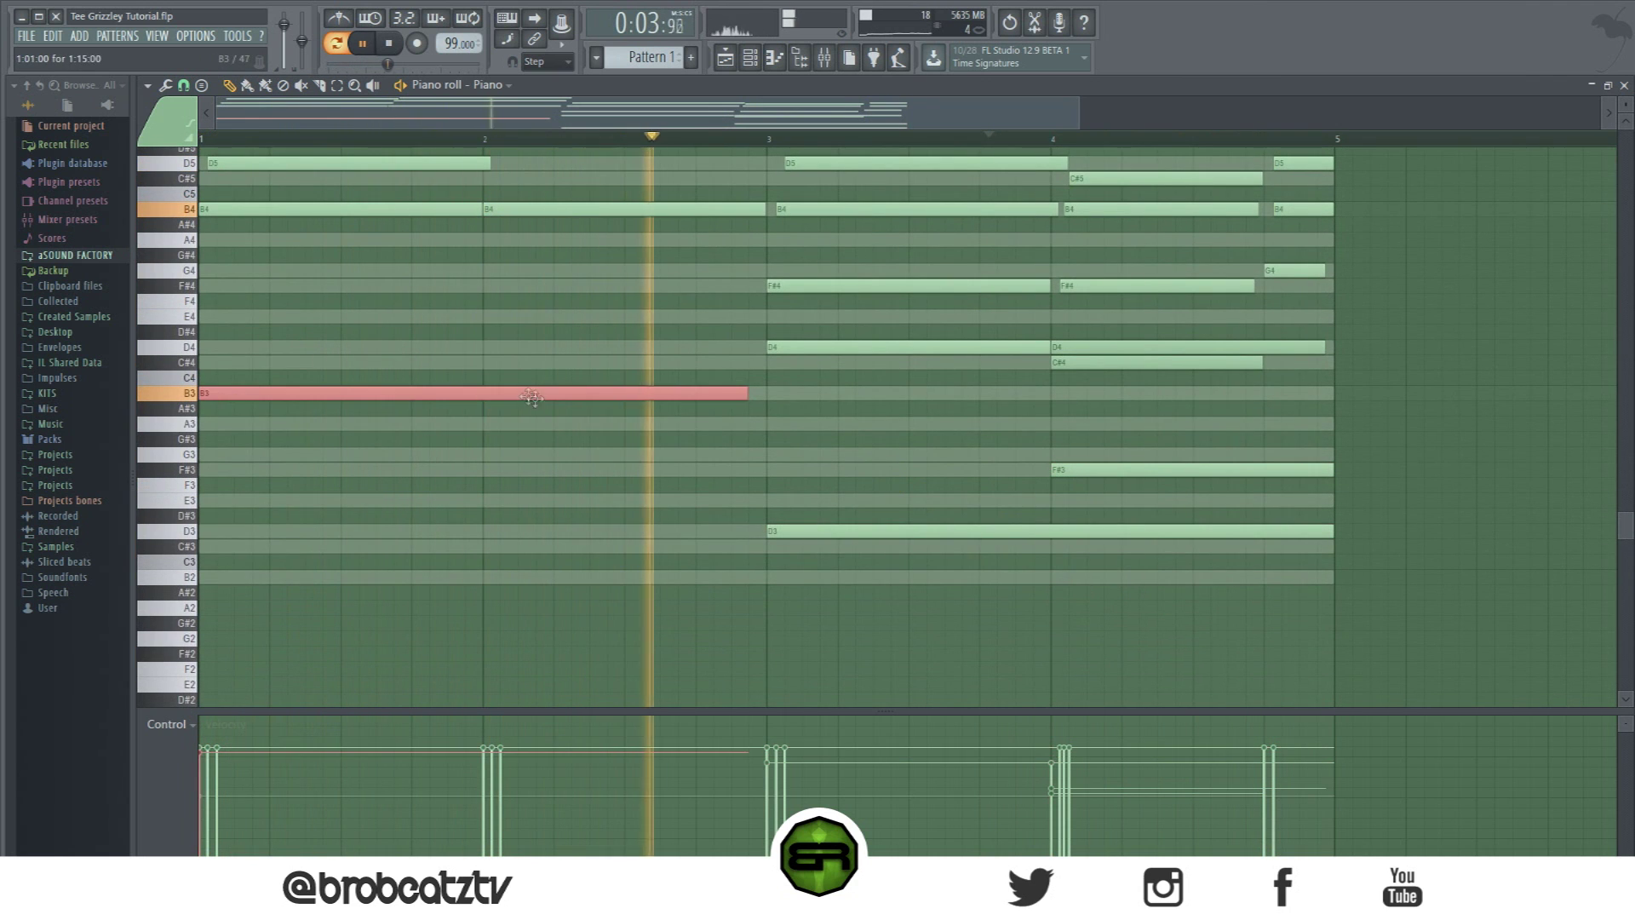
{"action": "left_click", "coordinate": [686, 459], "text": "ctrl"}
{"action": "scroll", "coordinate": [724, 461], "scroll_direction": "up", "scroll_amount": 3}
{"action": "left_click_drag", "start_coordinate": [1105, 580], "coordinate": [1167, 631]}
{"action": "scroll", "coordinate": [1168, 630], "scroll_direction": "down", "scroll_amount": 1}
{"action": "left_click", "coordinate": [780, 365], "text": "ctrl"}
{"action": "scroll", "coordinate": [755, 377], "scroll_direction": "up", "scroll_amount": 3}
{"action": "key", "text": "space"}
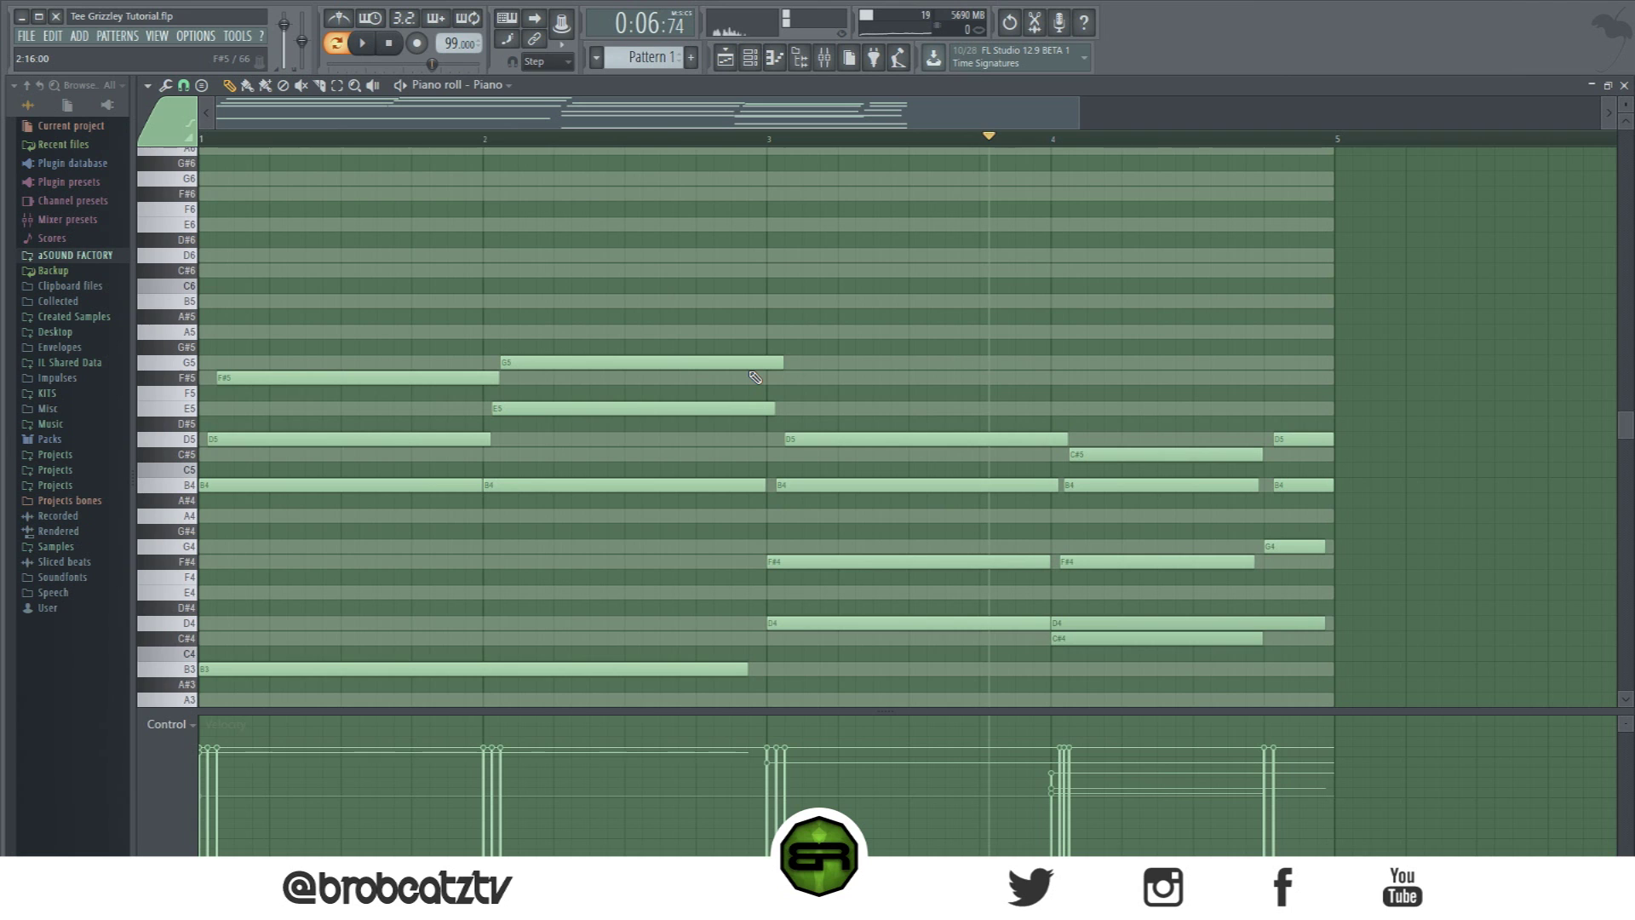
Step: Set snap to 1/2 step and add an F#6 melody note one and a half steps into bar 1
{"action": "scroll", "coordinate": [298, 349], "scroll_direction": "up", "scroll_amount": 2}
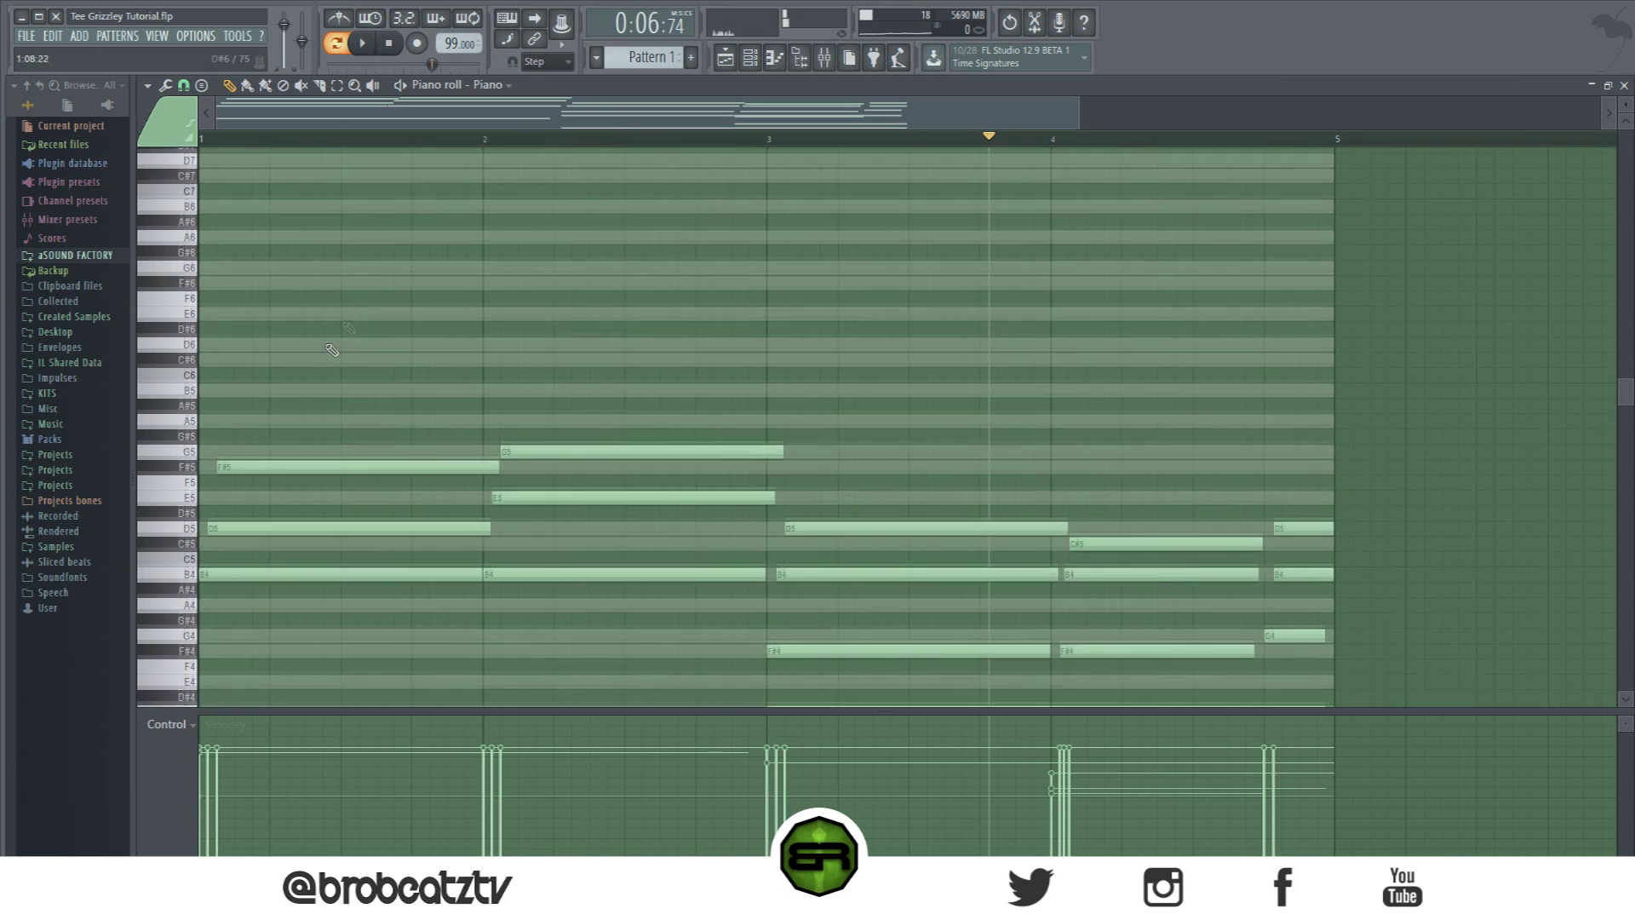
{"action": "left_click", "coordinate": [182, 86]}
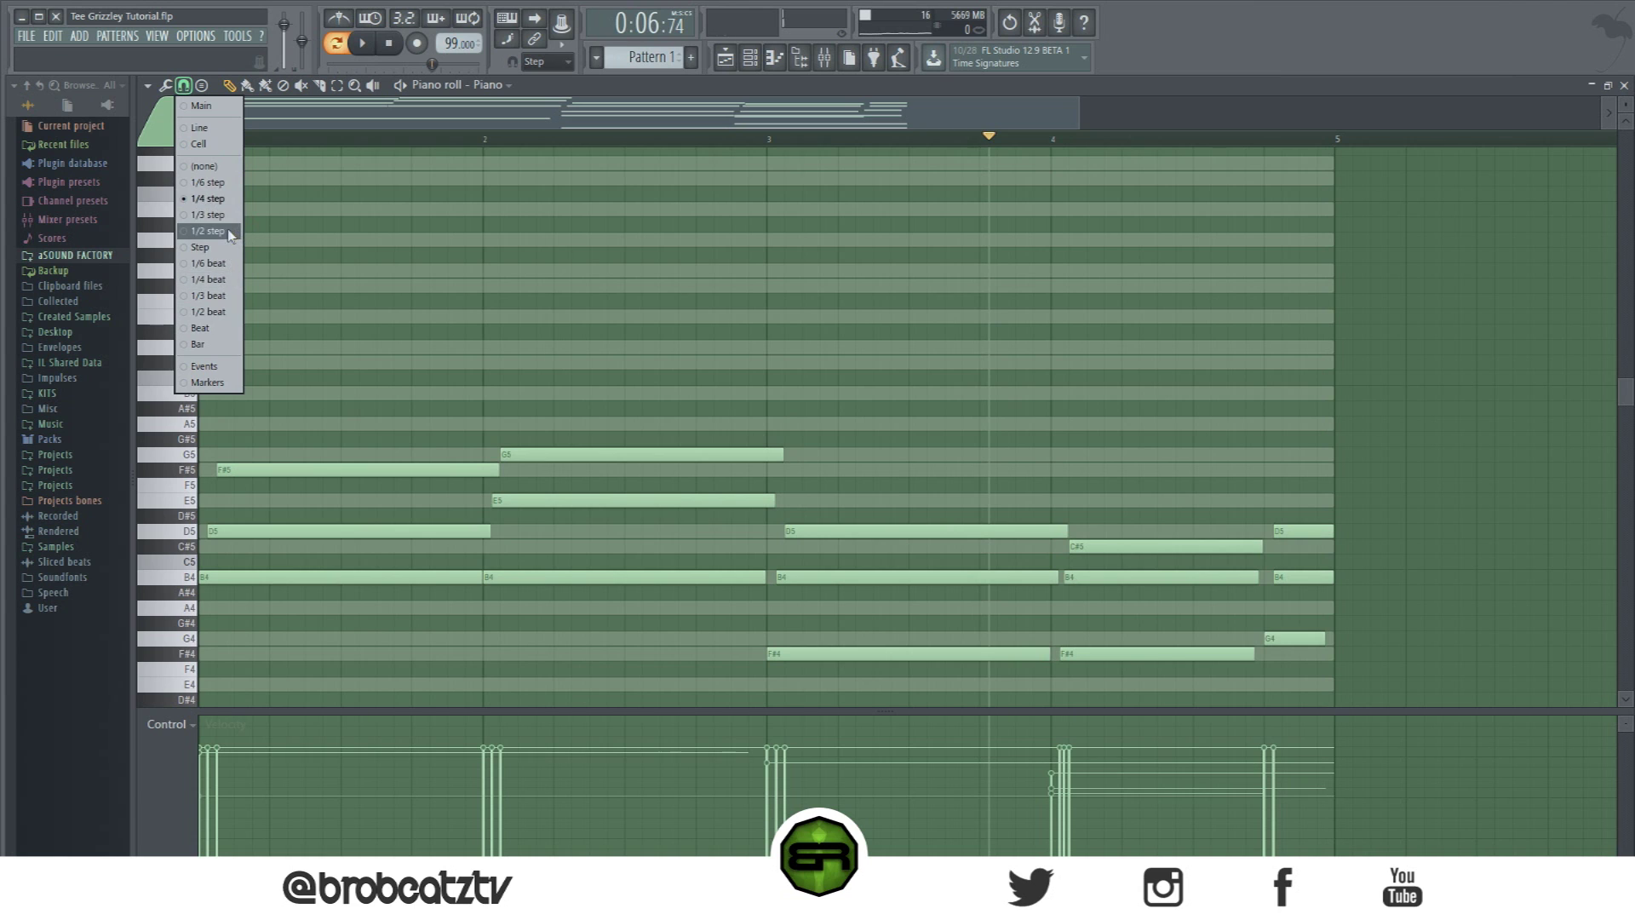
{"action": "left_click", "coordinate": [208, 231]}
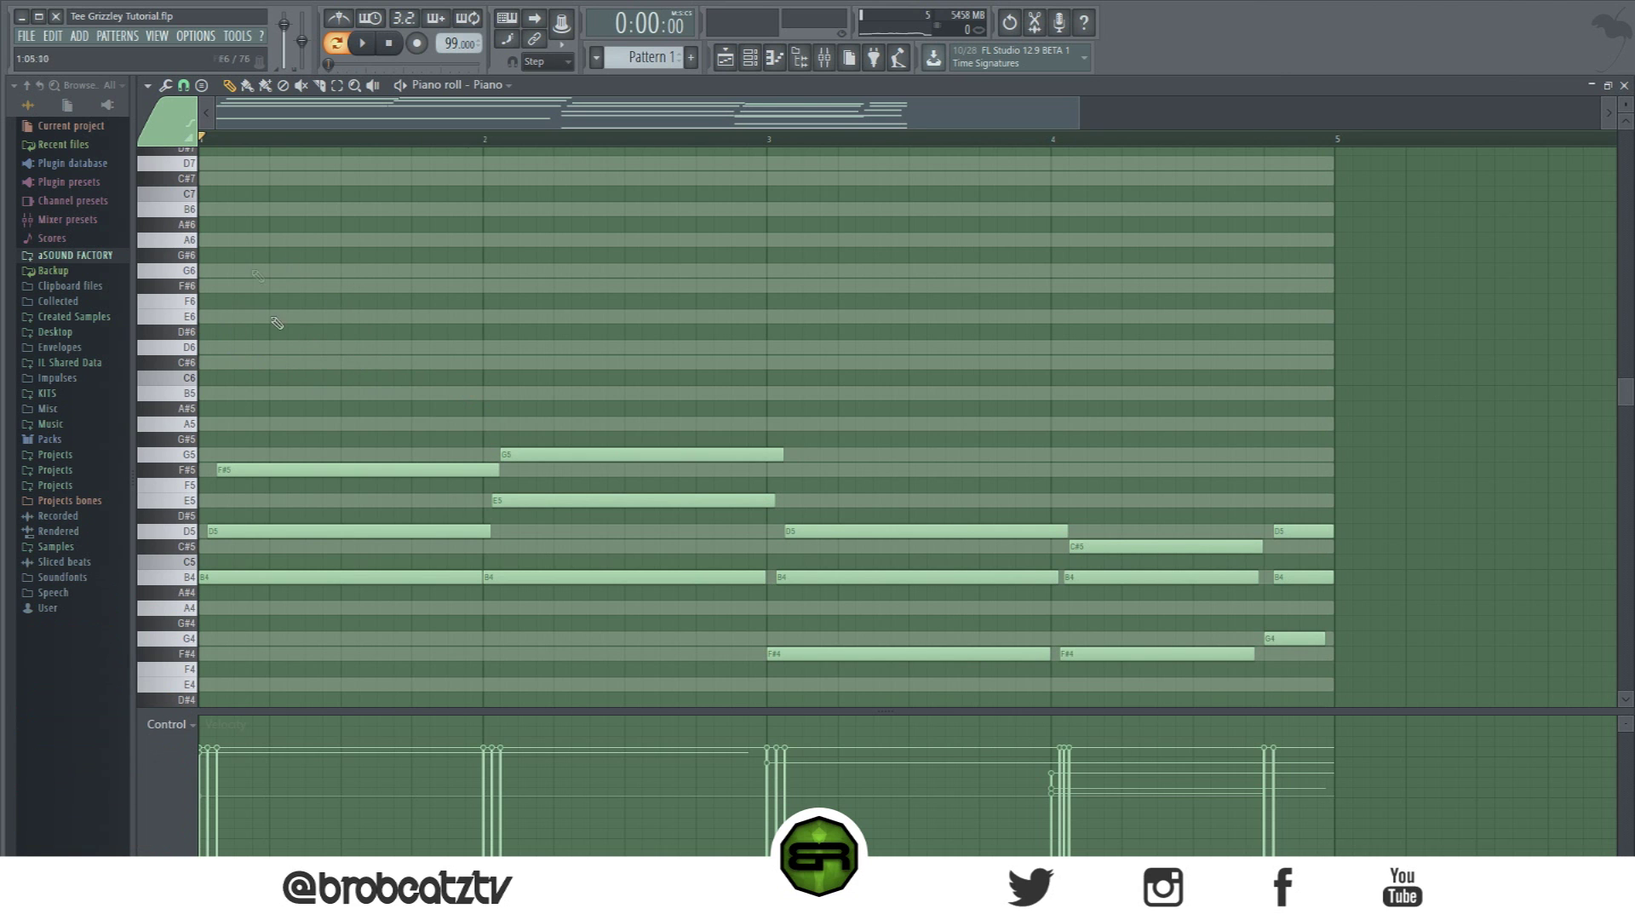
{"action": "scroll", "coordinate": [288, 534], "scroll_direction": "down", "scroll_amount": 3}
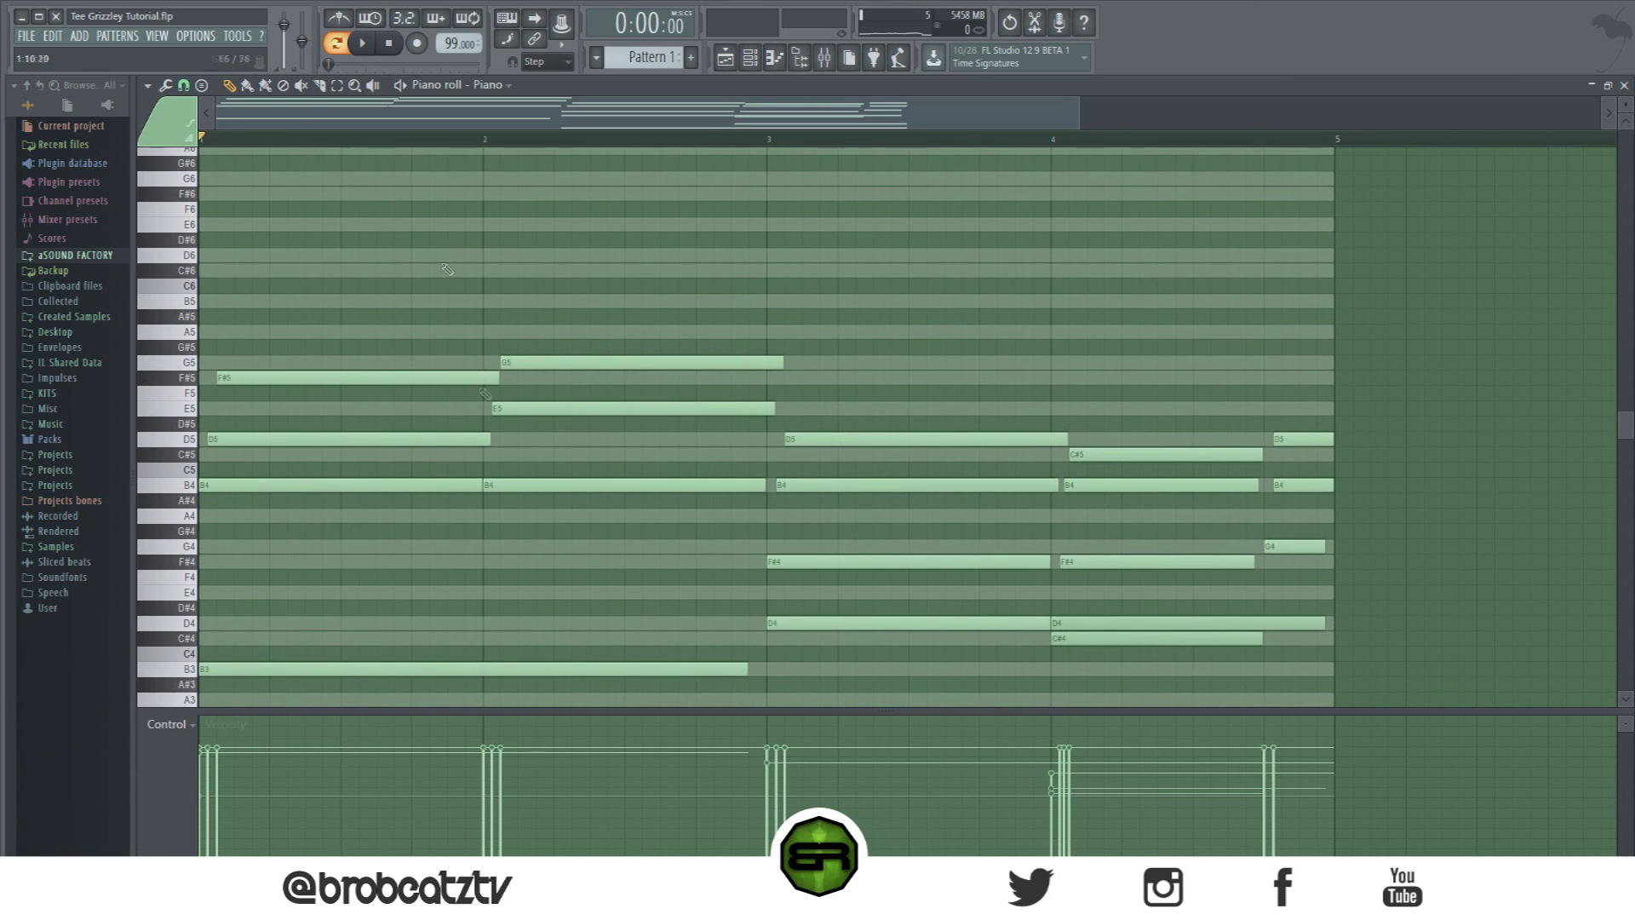
{"action": "scroll", "coordinate": [696, 339], "scroll_direction": "up", "scroll_amount": 6}
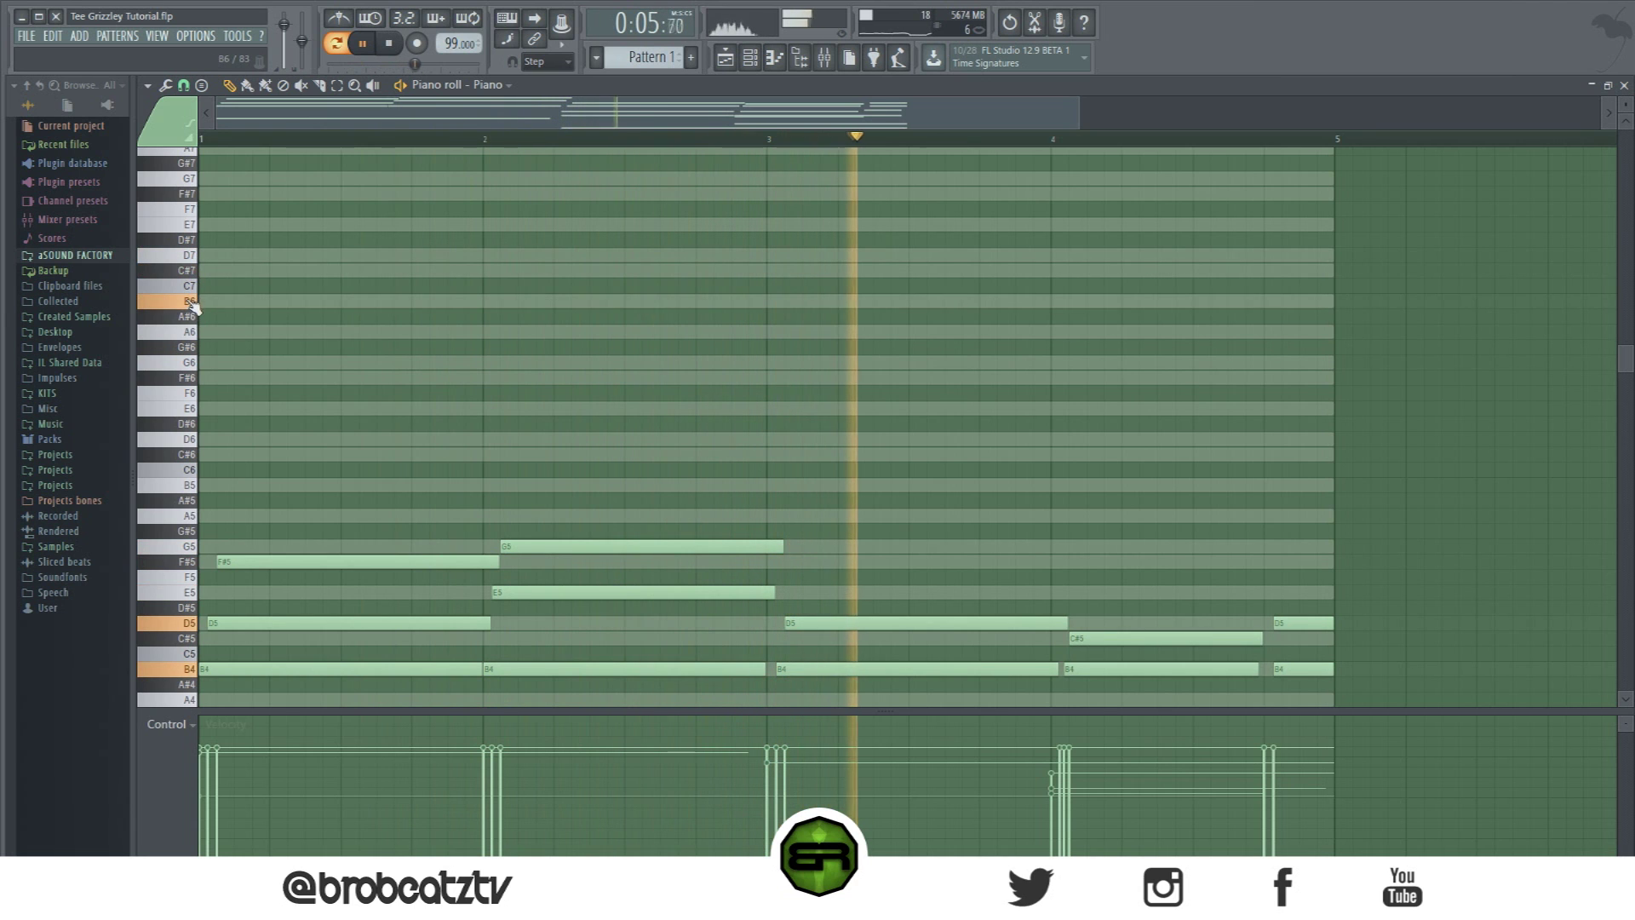
{"action": "left_click", "coordinate": [230, 377]}
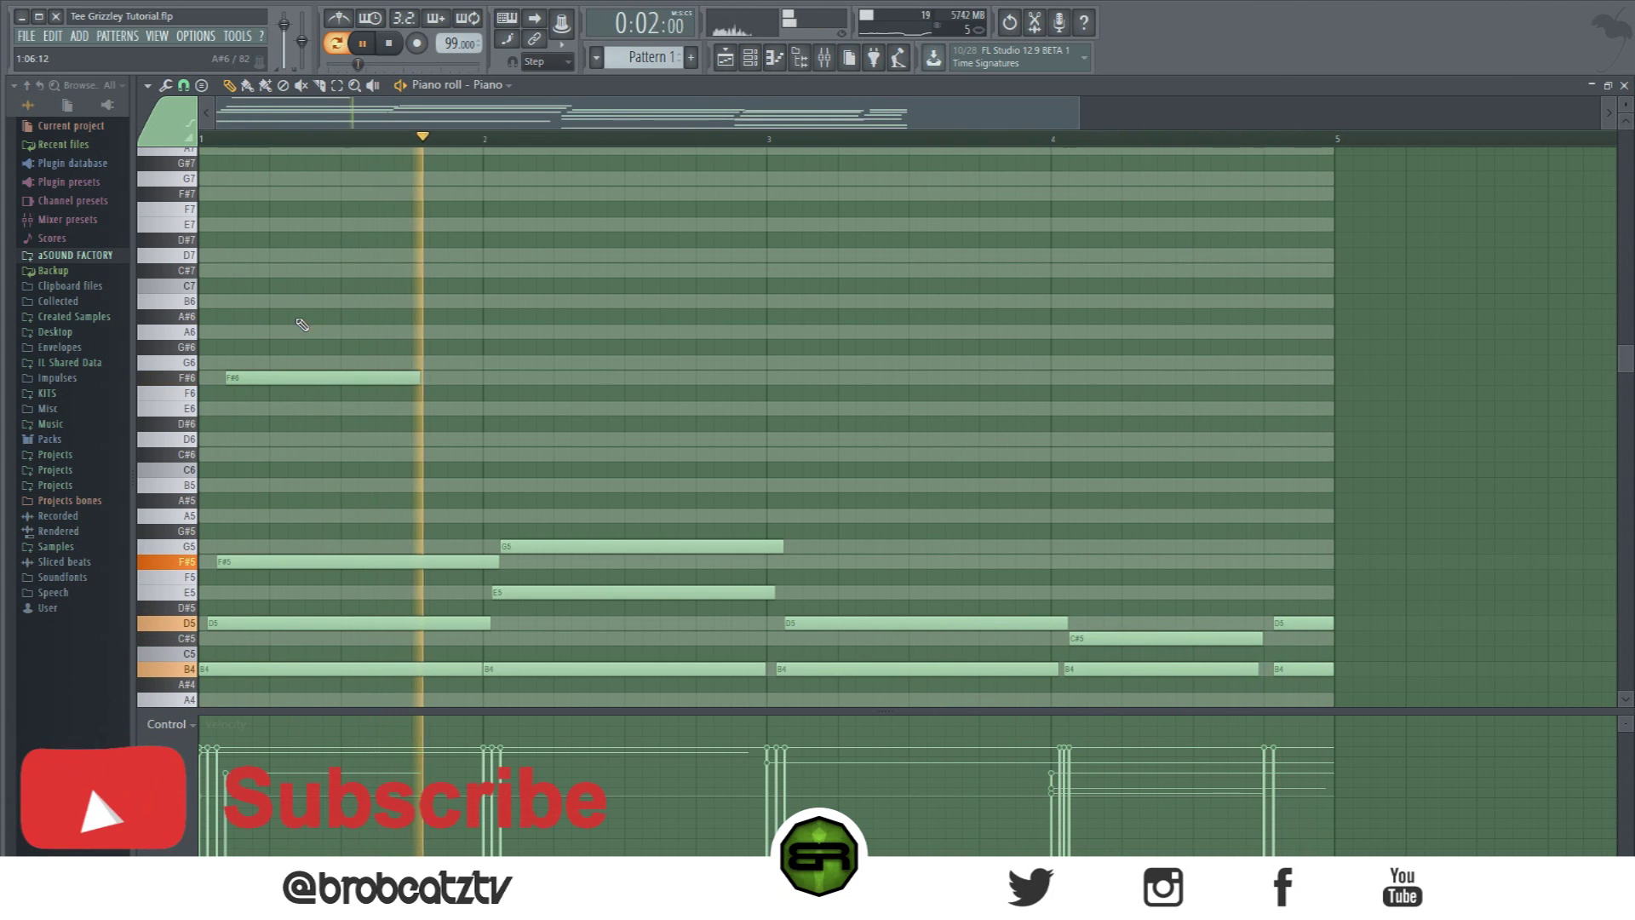
{"action": "left_click", "coordinate": [327, 393]}
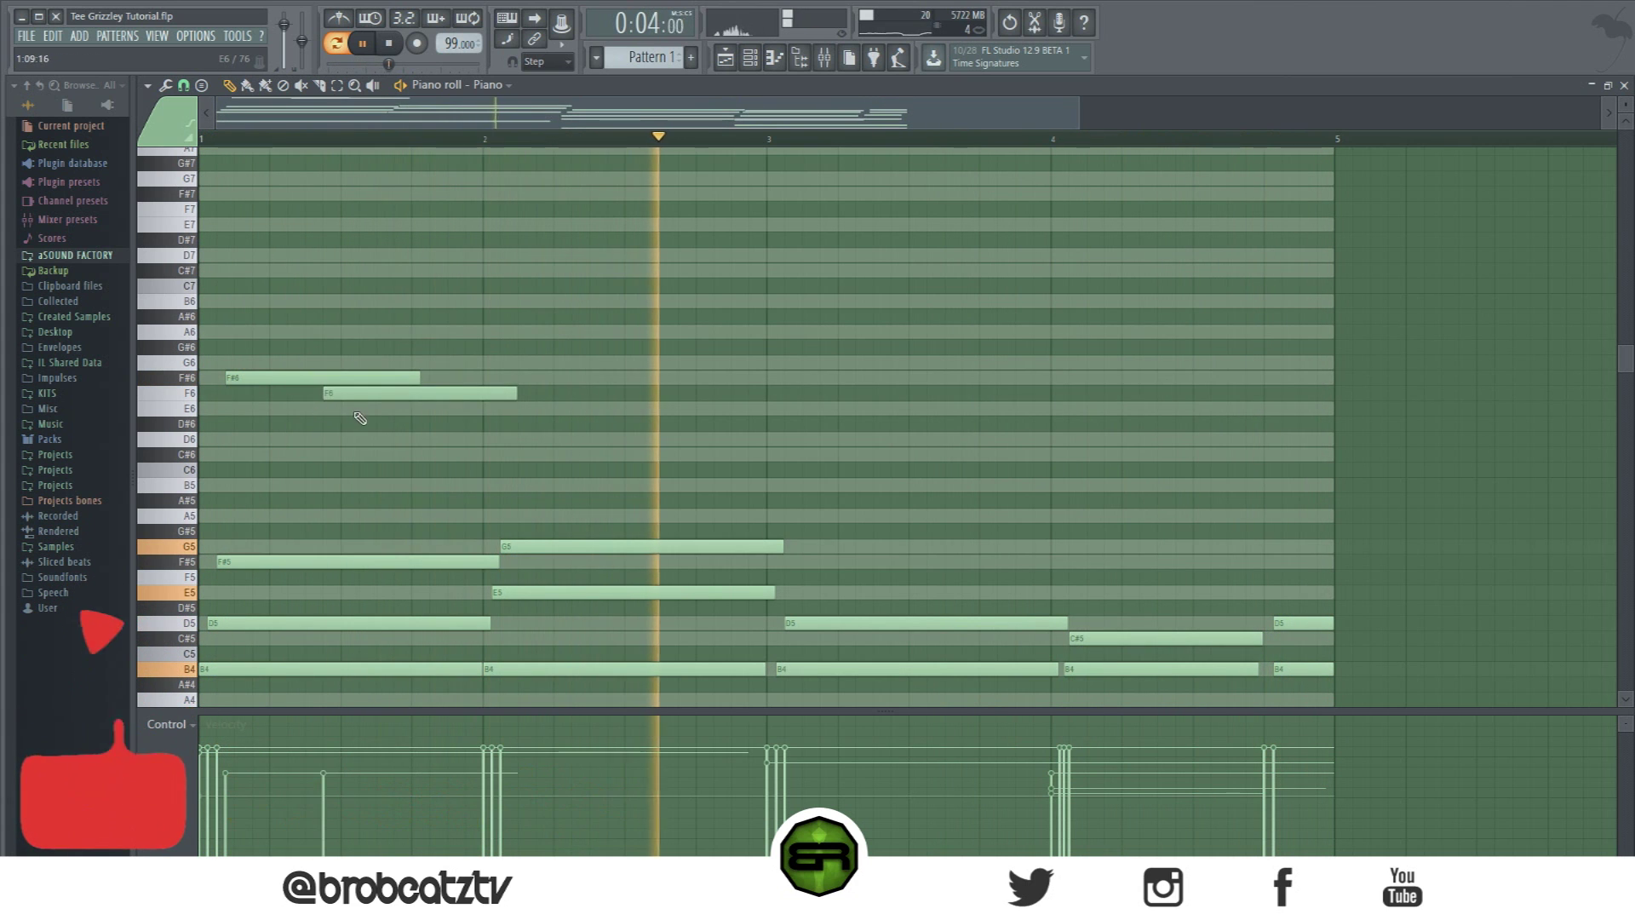
{"action": "right_click", "coordinate": [353, 393]}
{"action": "left_click", "coordinate": [335, 377]}
{"action": "right_click", "coordinate": [337, 378]}
Step: Shorten the F#6 melody note in bar 1 to three steps
{"action": "left_click", "coordinate": [338, 85]}
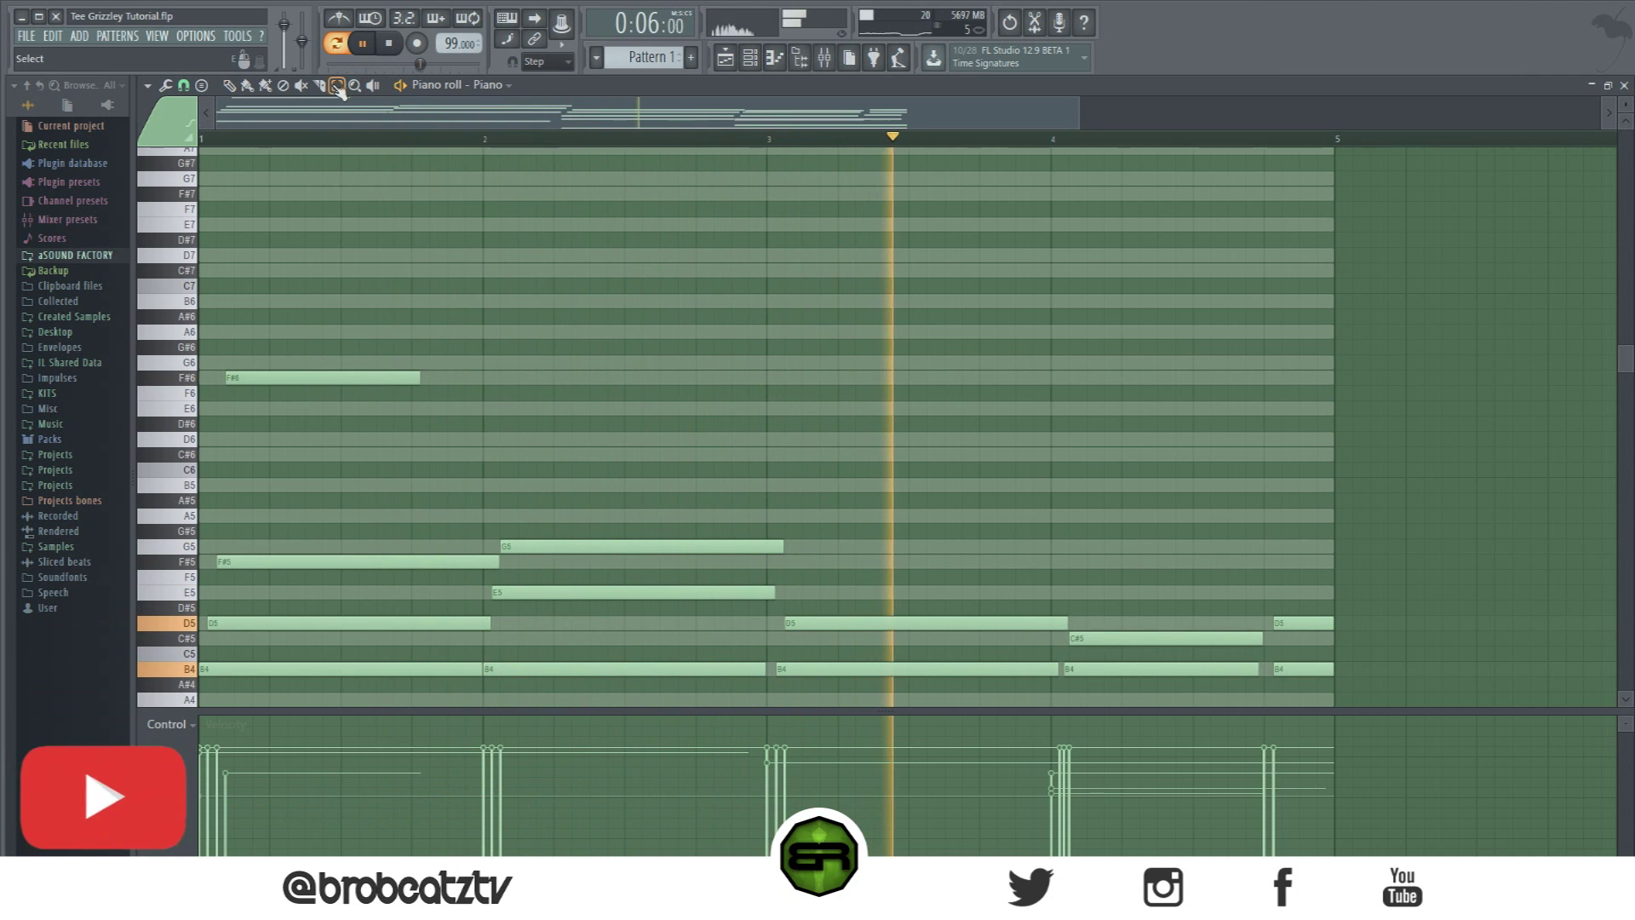
{"action": "left_click_drag", "start_coordinate": [327, 347], "coordinate": [342, 435]}
{"action": "left_click", "coordinate": [230, 86]}
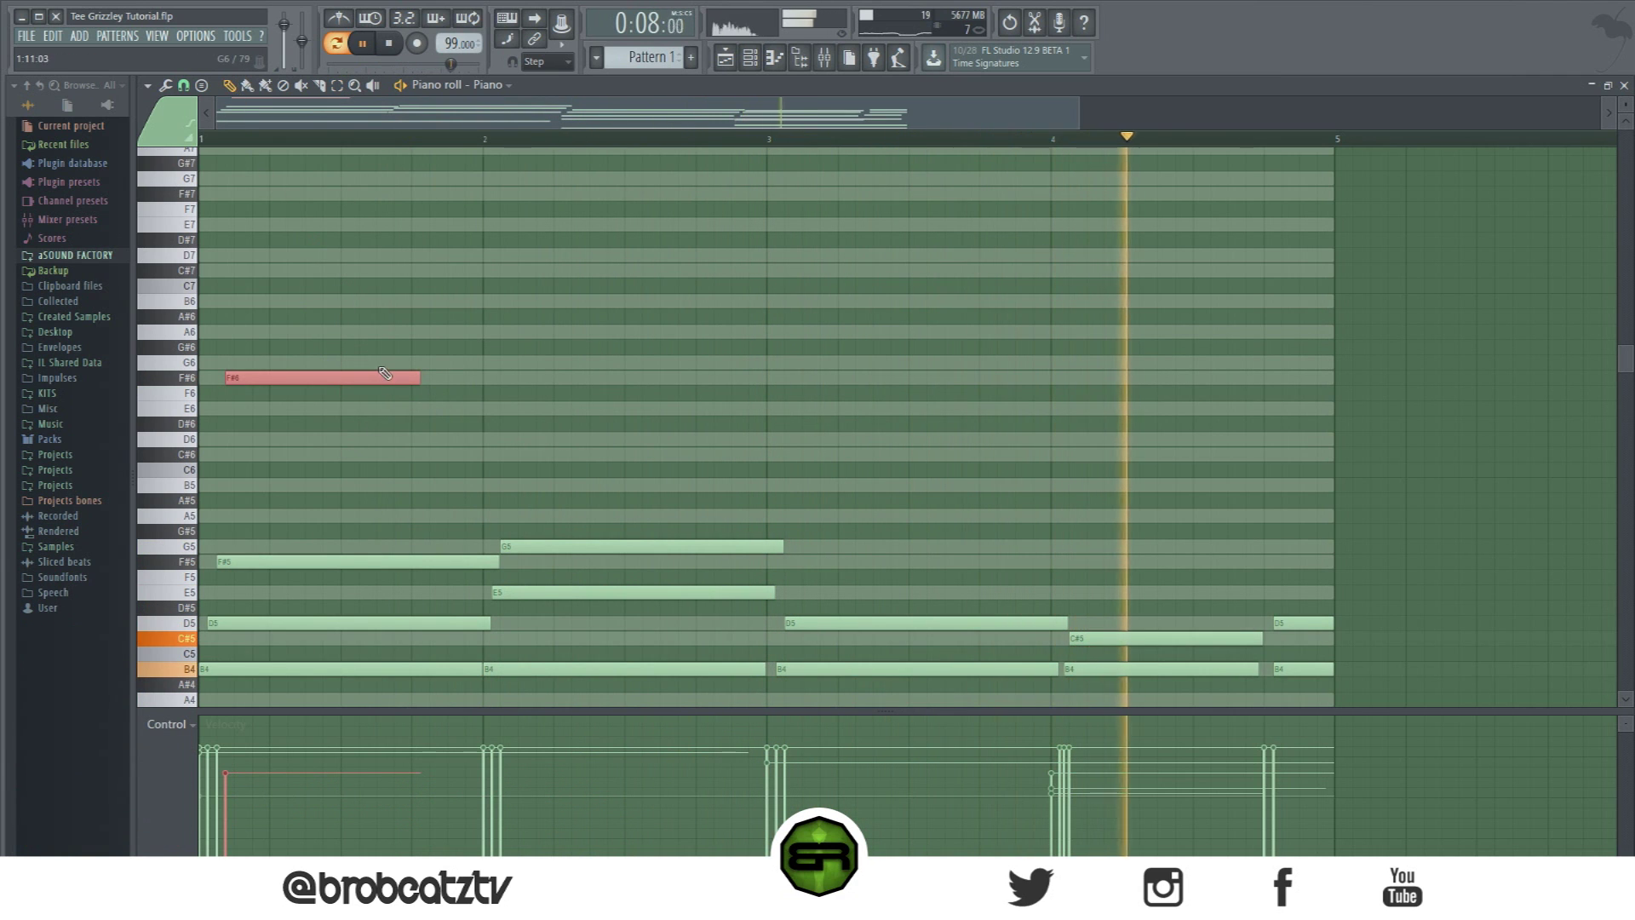
{"action": "left_click_drag", "start_coordinate": [418, 378], "coordinate": [276, 379]}
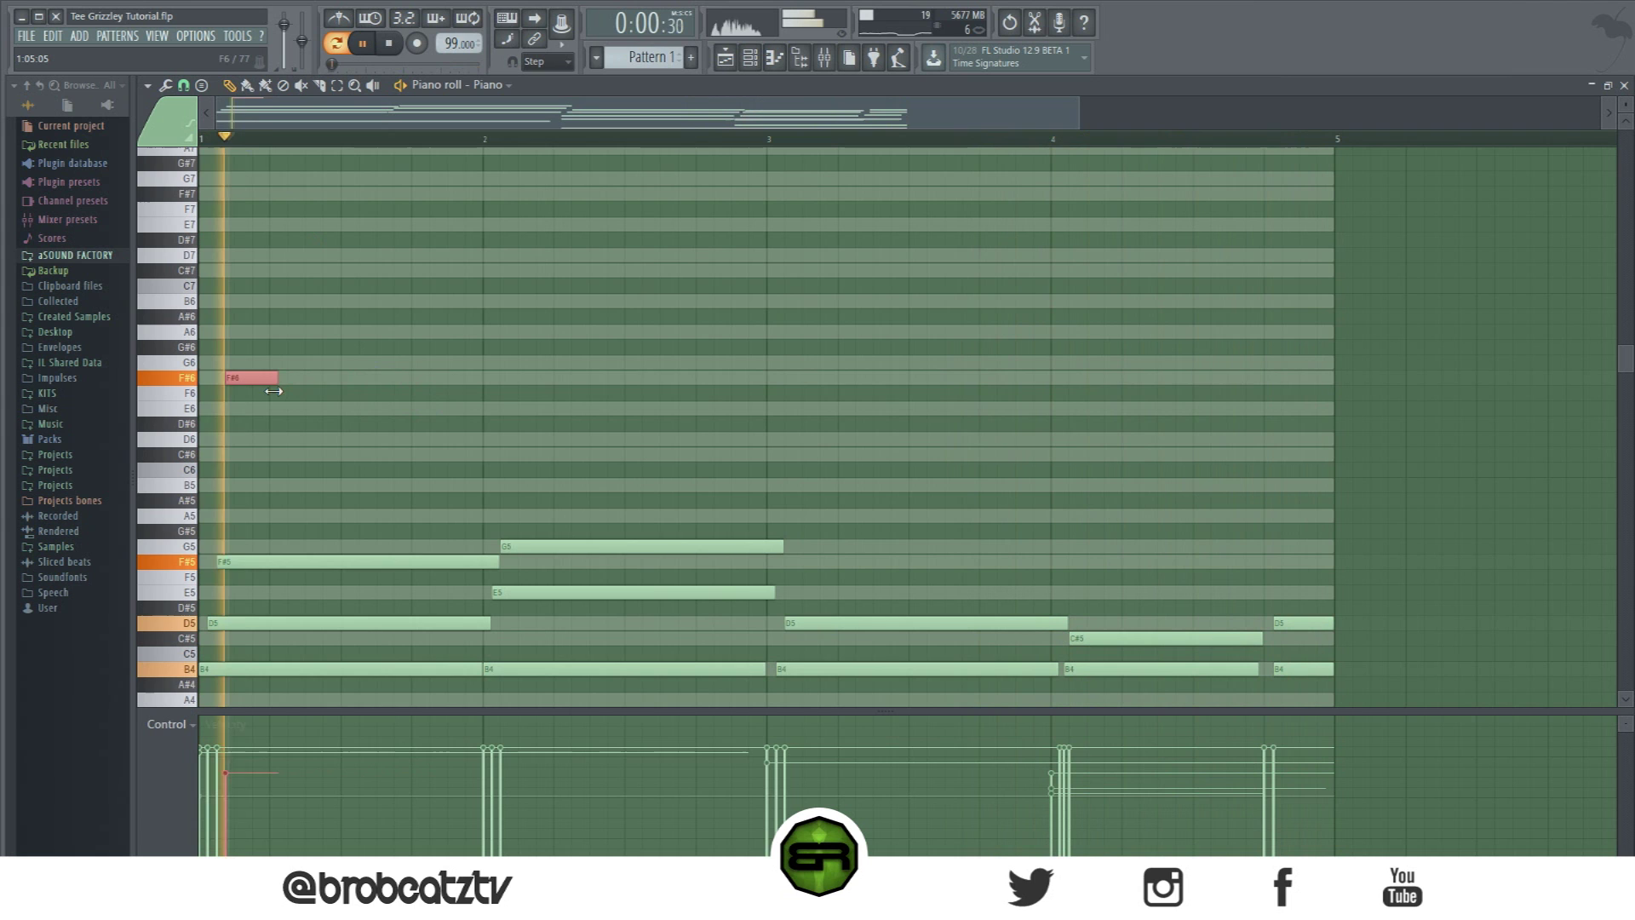
{"action": "left_click", "coordinate": [295, 333]}
{"action": "right_click", "coordinate": [316, 329]}
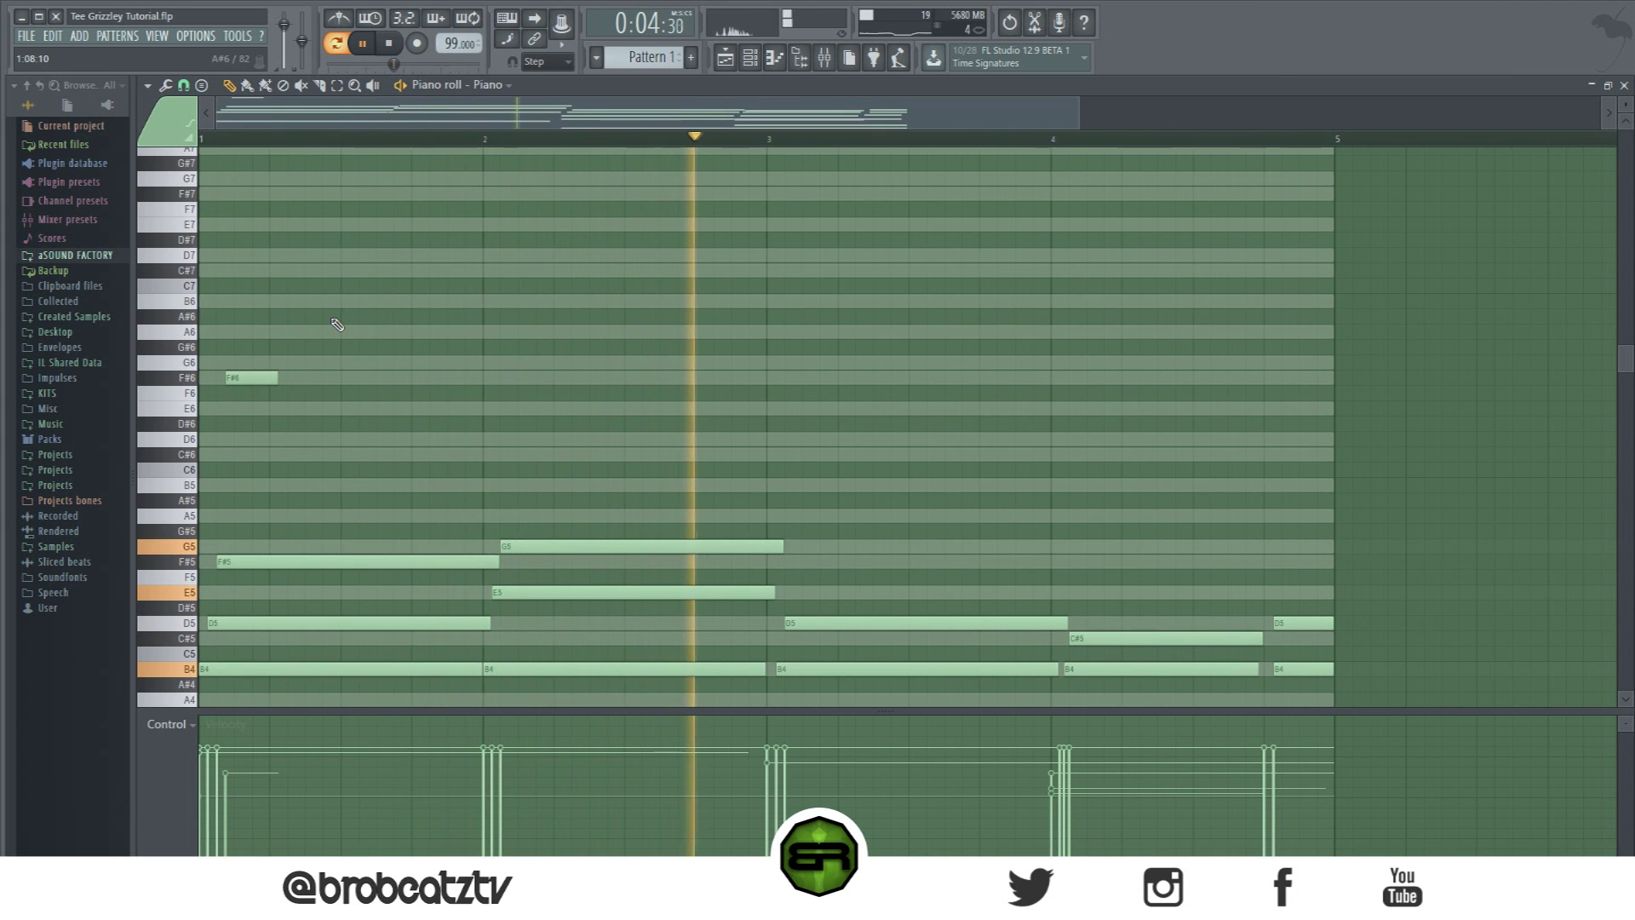
Step: Raise the F#6 note's velocity slightly above the chord notes and add a two-step B6 note on step 5 of bar 1
{"action": "left_click_drag", "start_coordinate": [234, 263], "coordinate": [302, 402]}
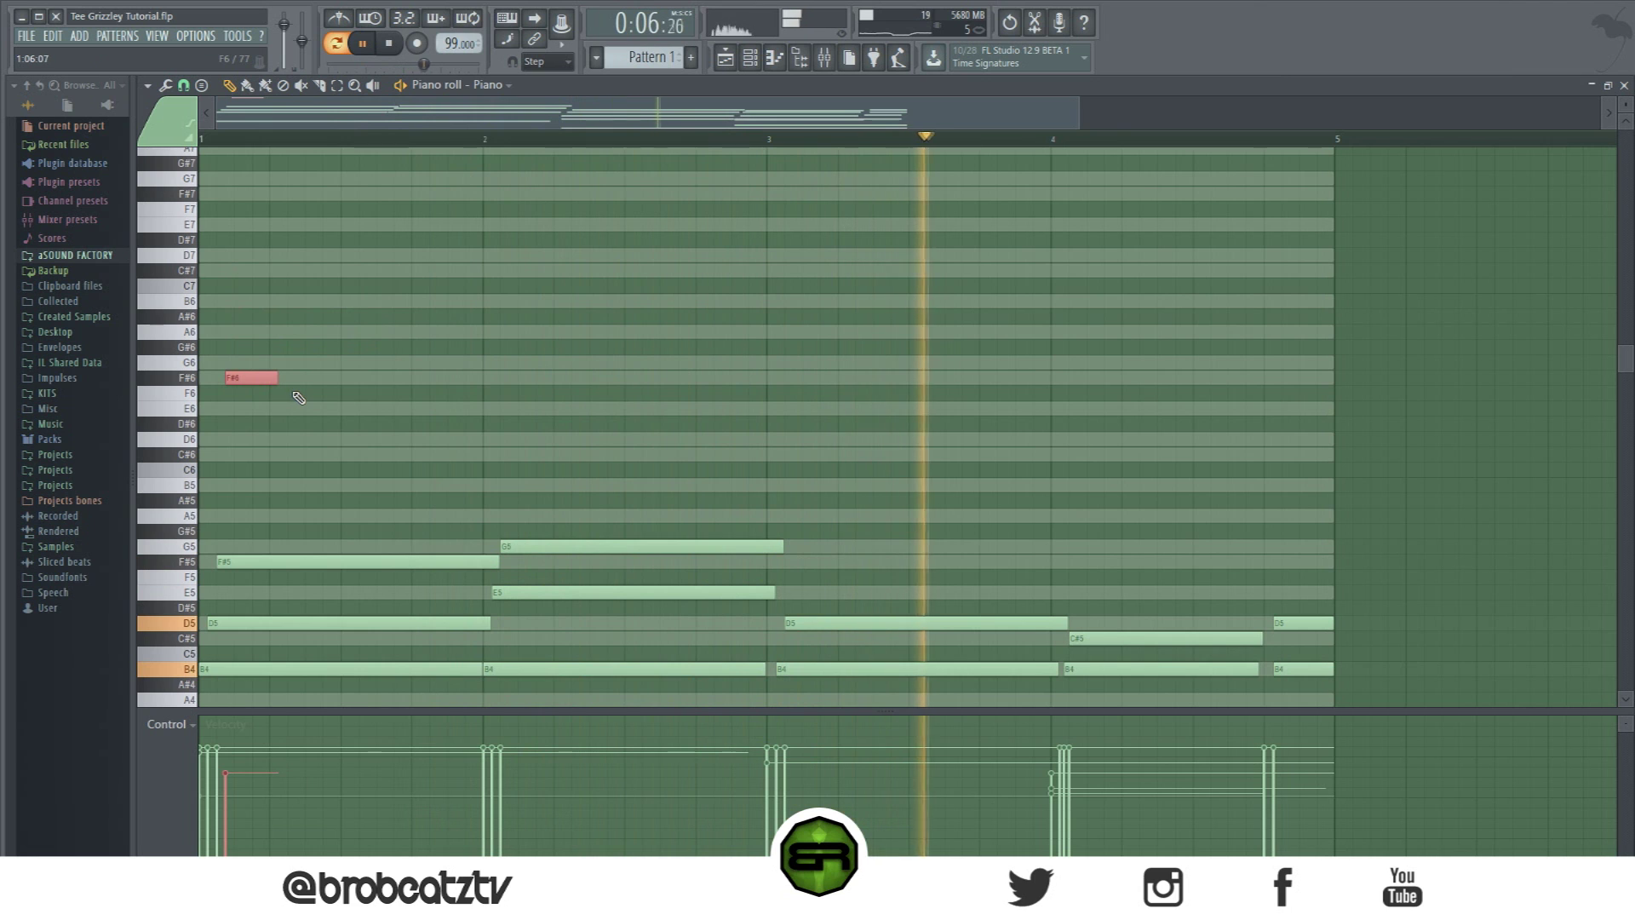
{"action": "key", "text": "ctrl+z"}
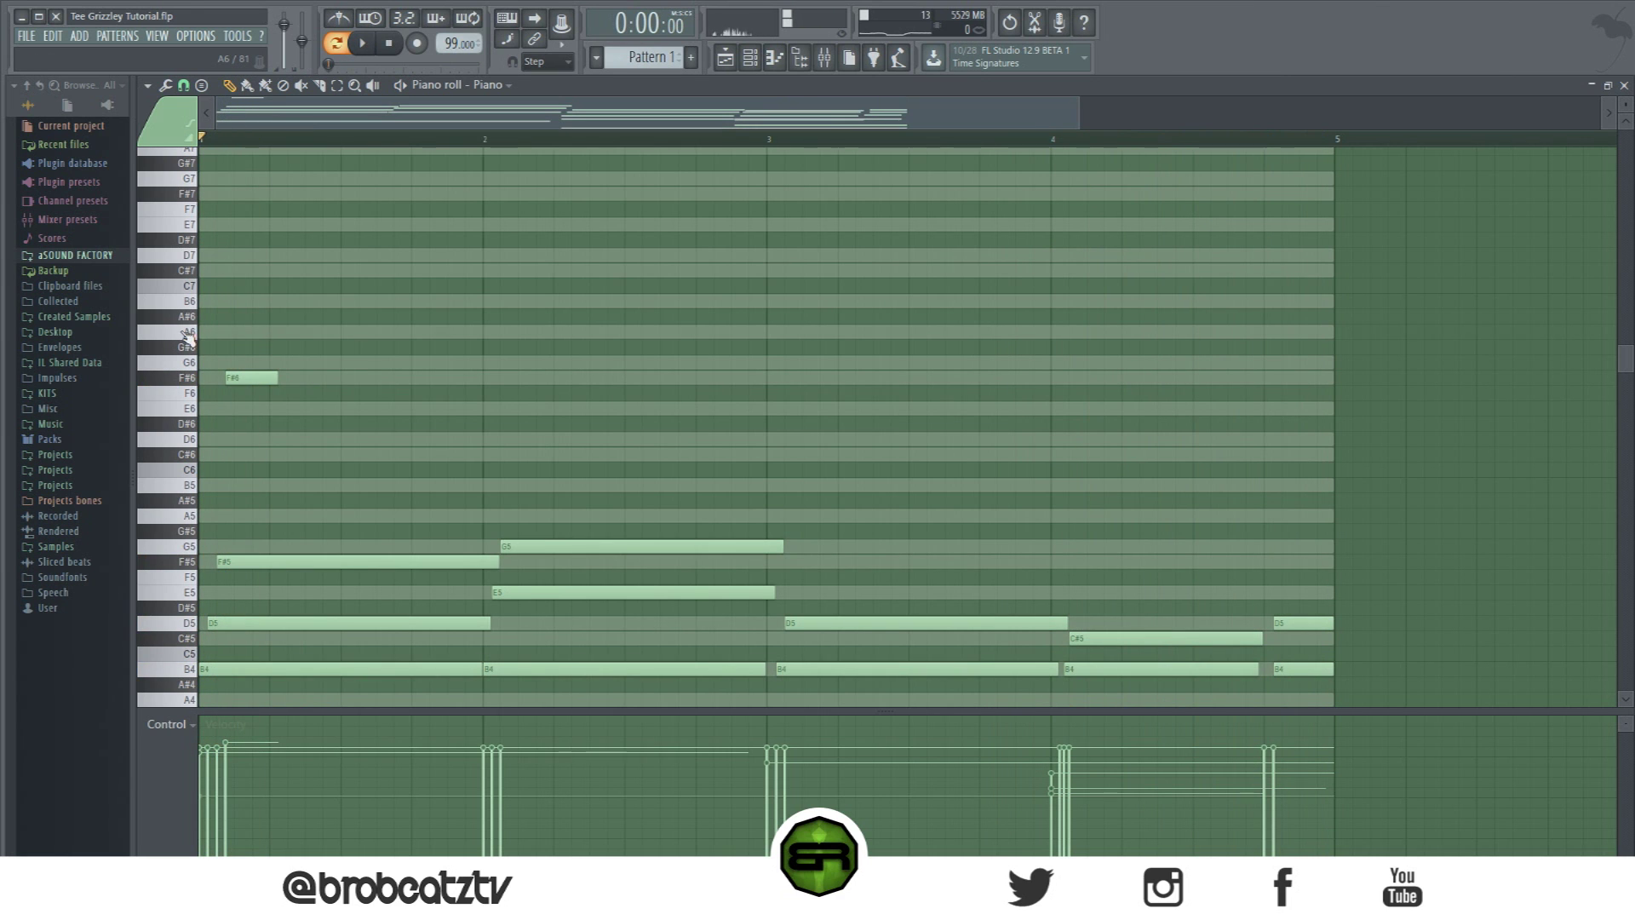
{"action": "key", "text": "space"}
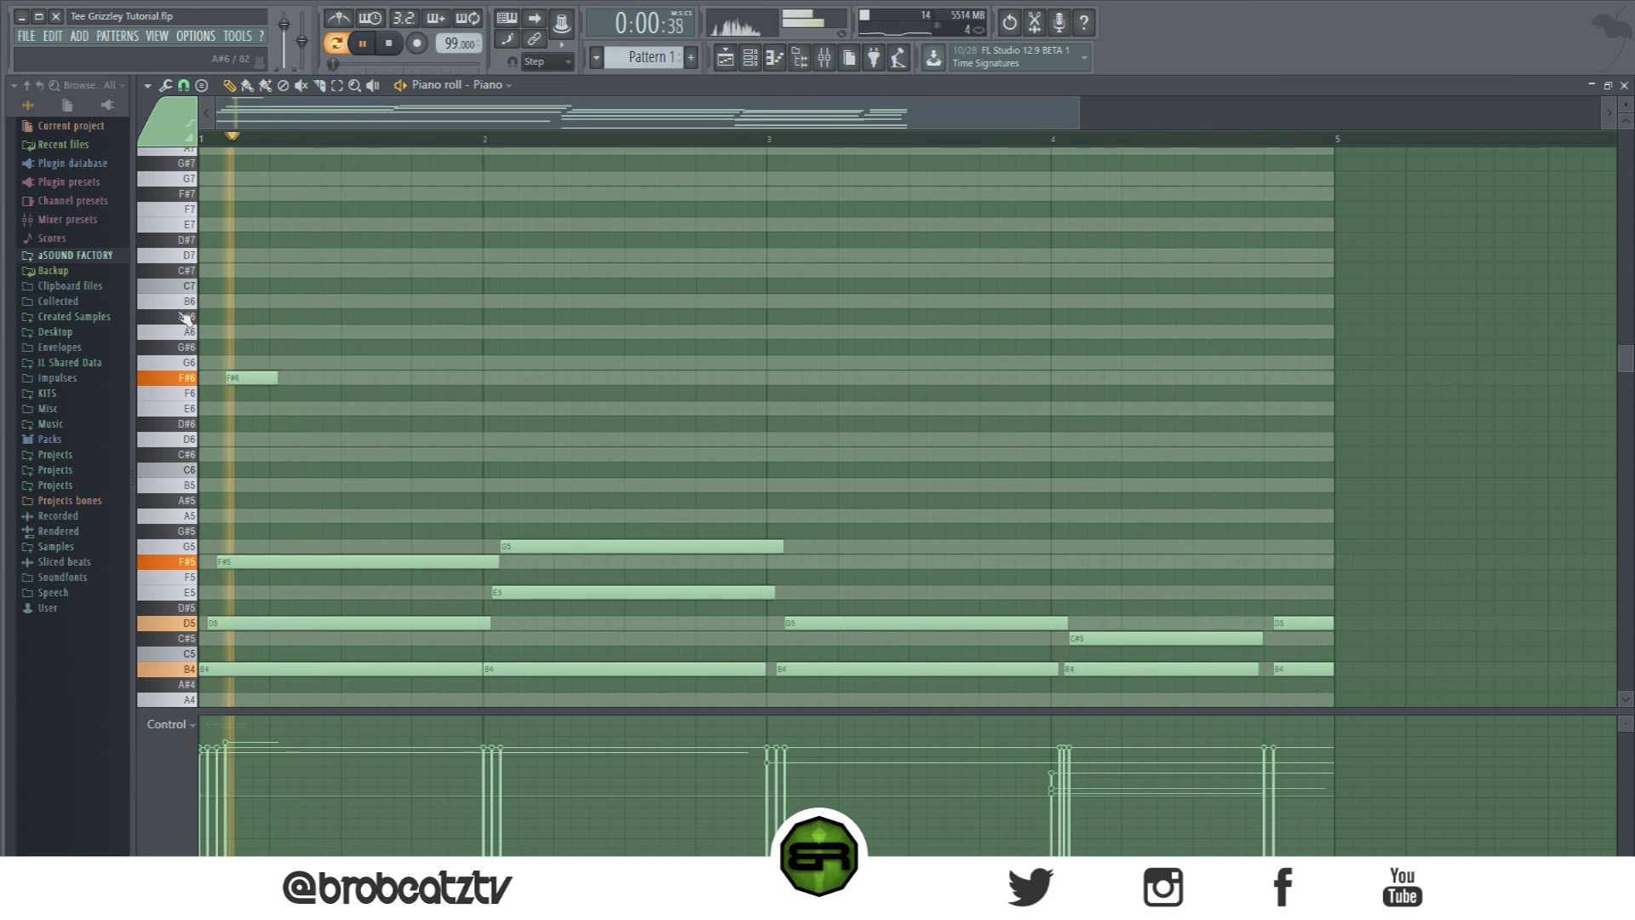
{"action": "left_click", "coordinate": [274, 302]}
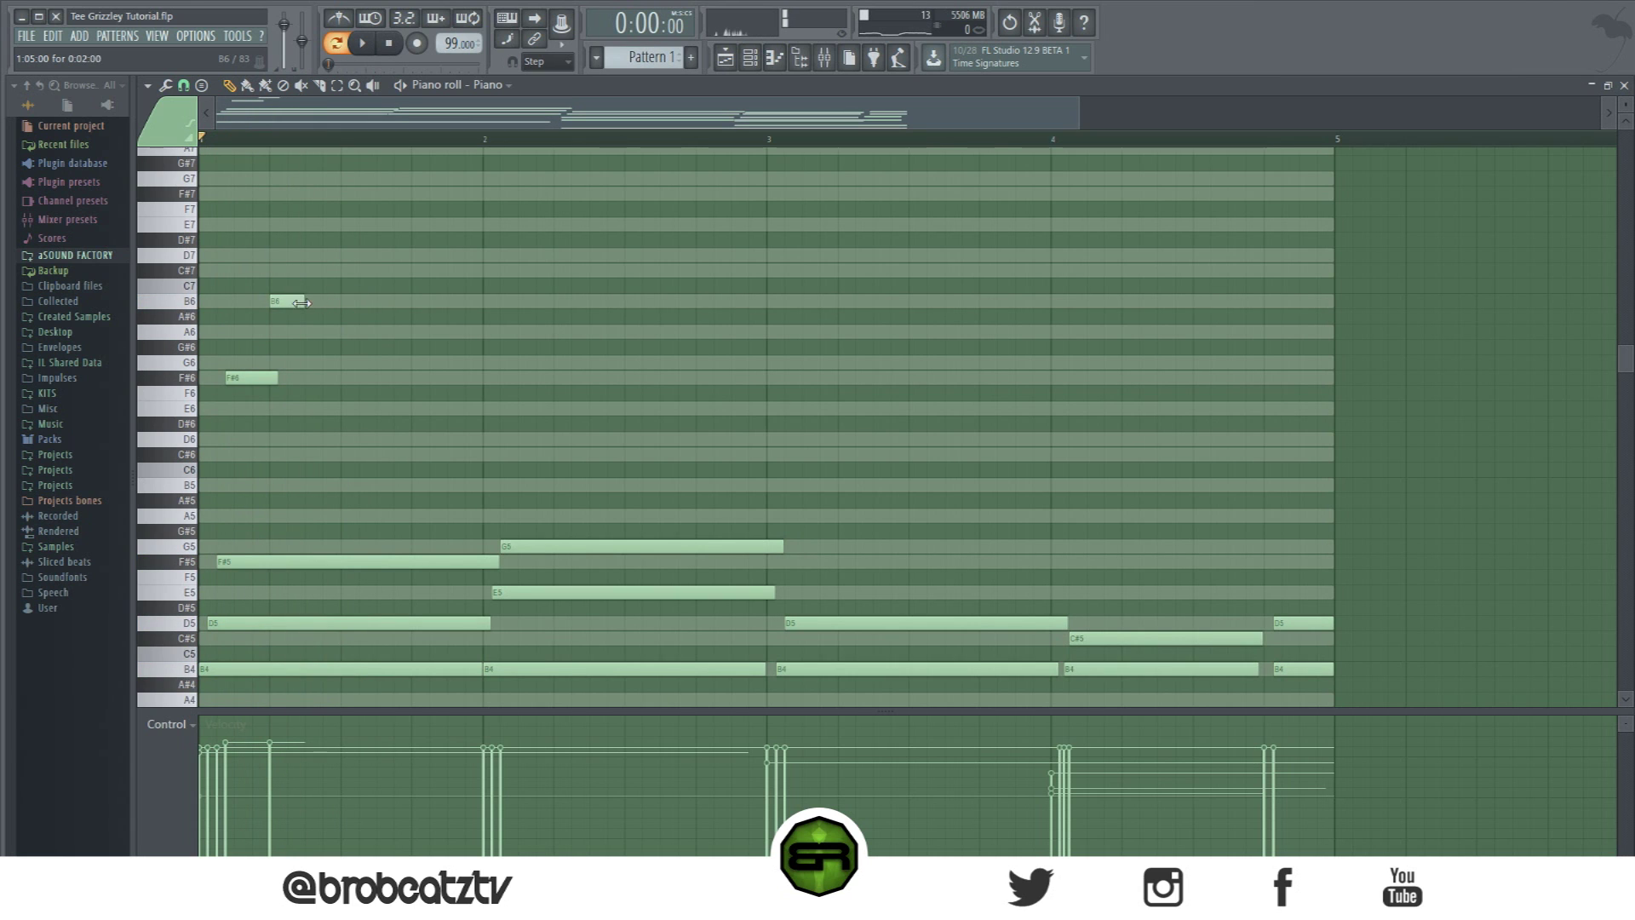
Step: Add two-step C#7, D7, C#7 and B6 melody notes back to back from step 7 of bar 1
{"action": "left_click_drag", "start_coordinate": [328, 272], "coordinate": [332, 273]}
{"action": "double_click", "coordinate": [336, 271]}
{"action": "key", "text": "Escape"}
{"action": "left_click", "coordinate": [349, 256]}
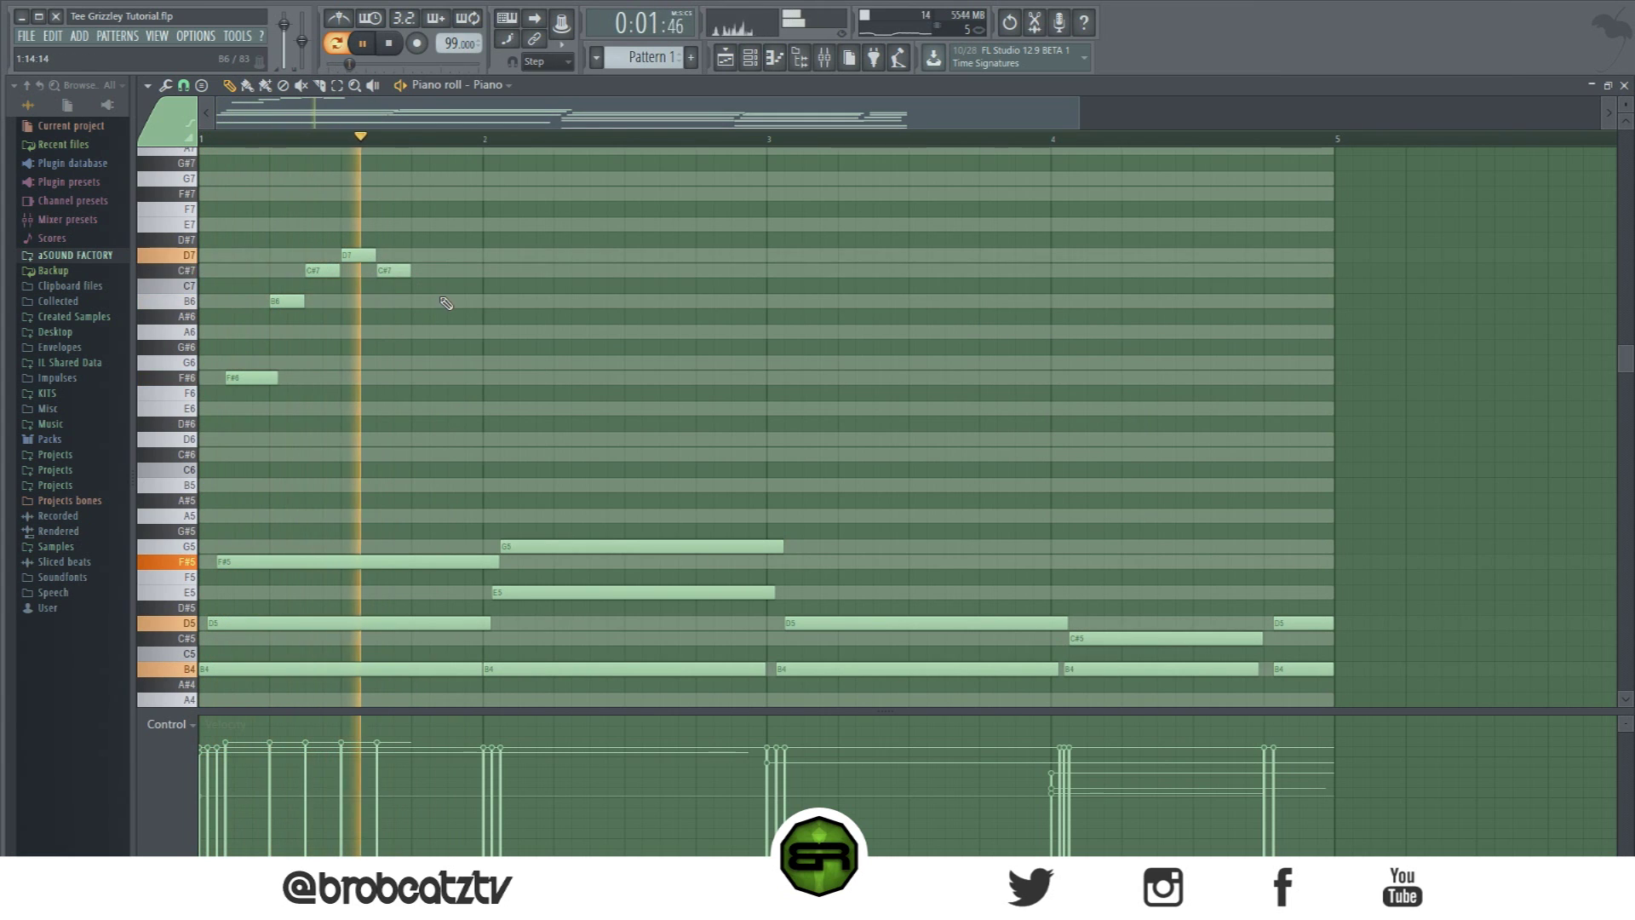
{"action": "key", "text": "space"}
{"action": "left_click", "coordinate": [415, 300]}
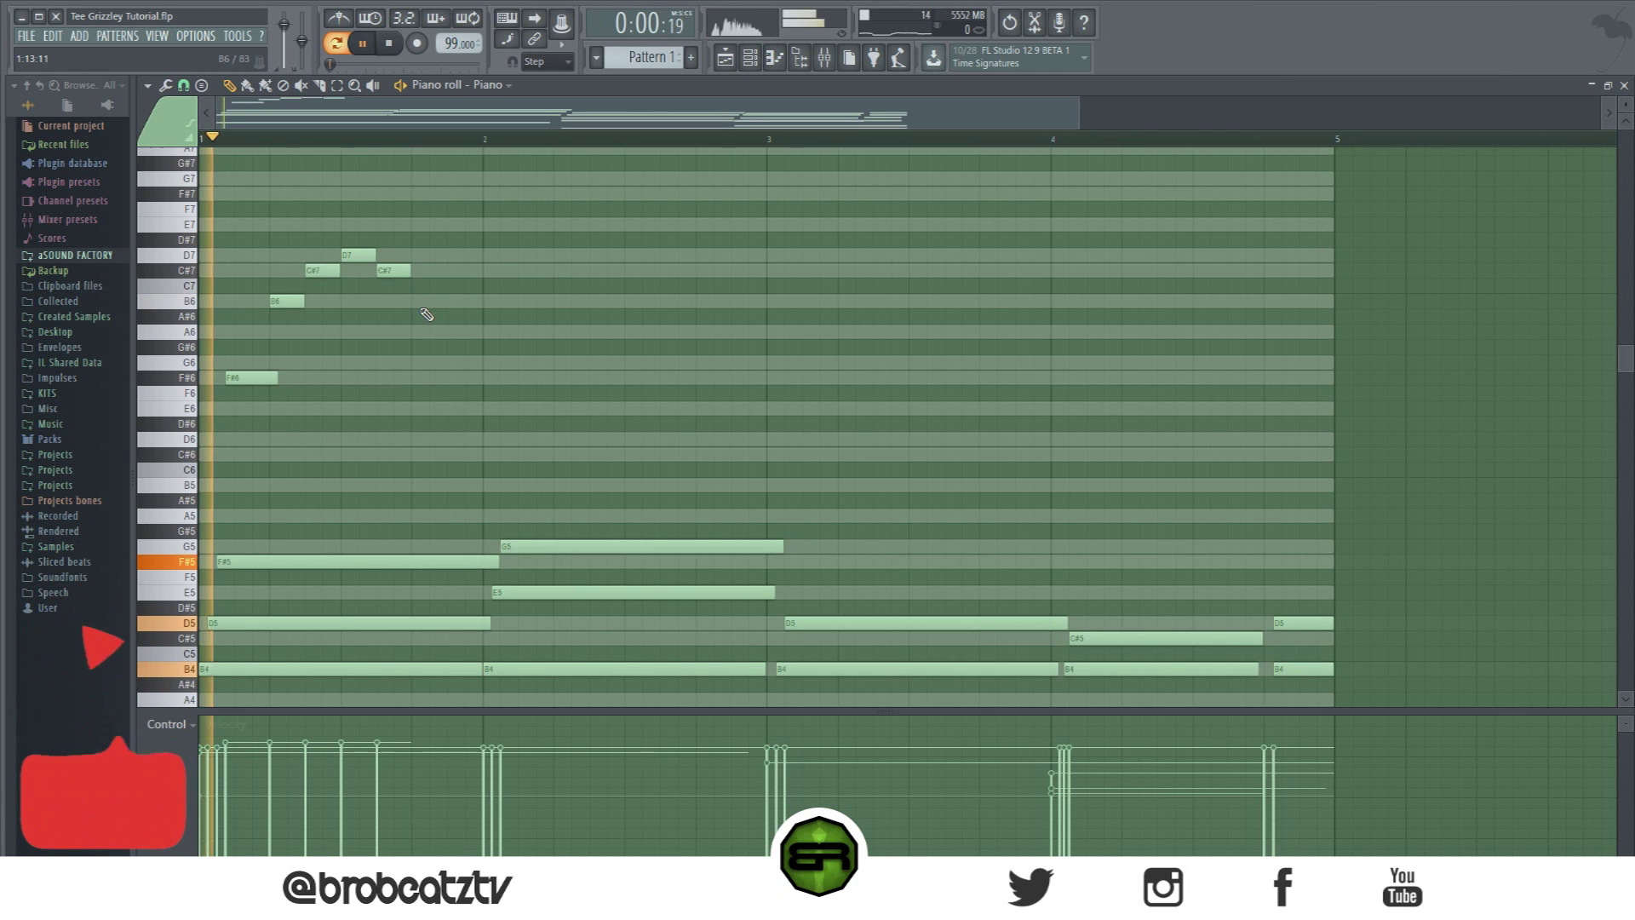
{"action": "left_click", "coordinate": [419, 304]}
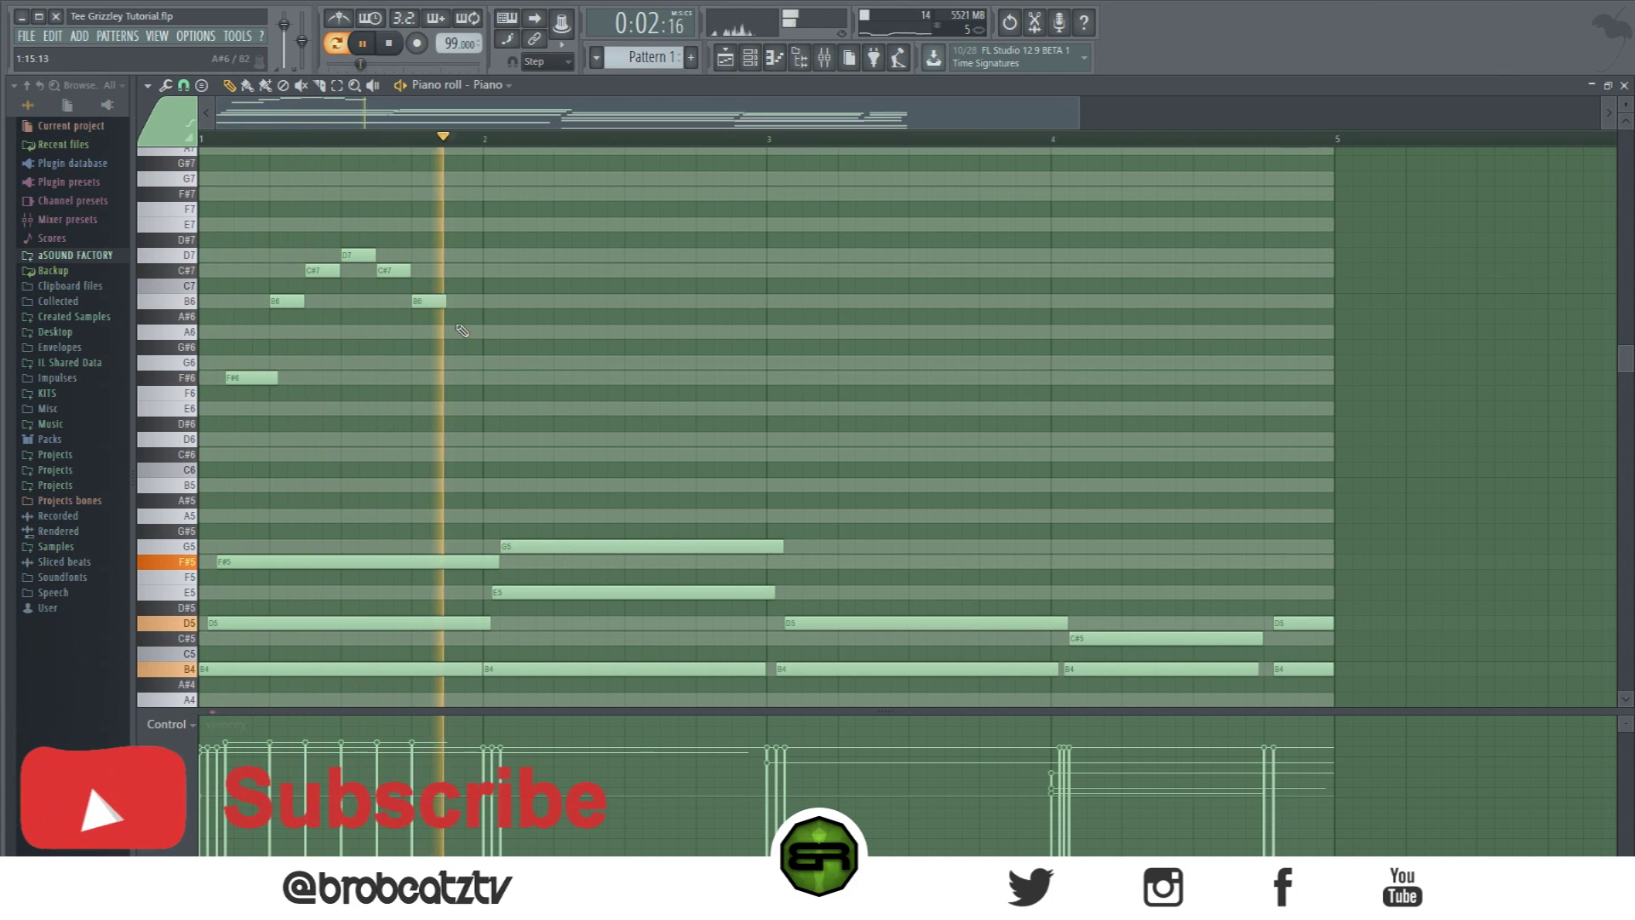
{"action": "key", "text": "space"}
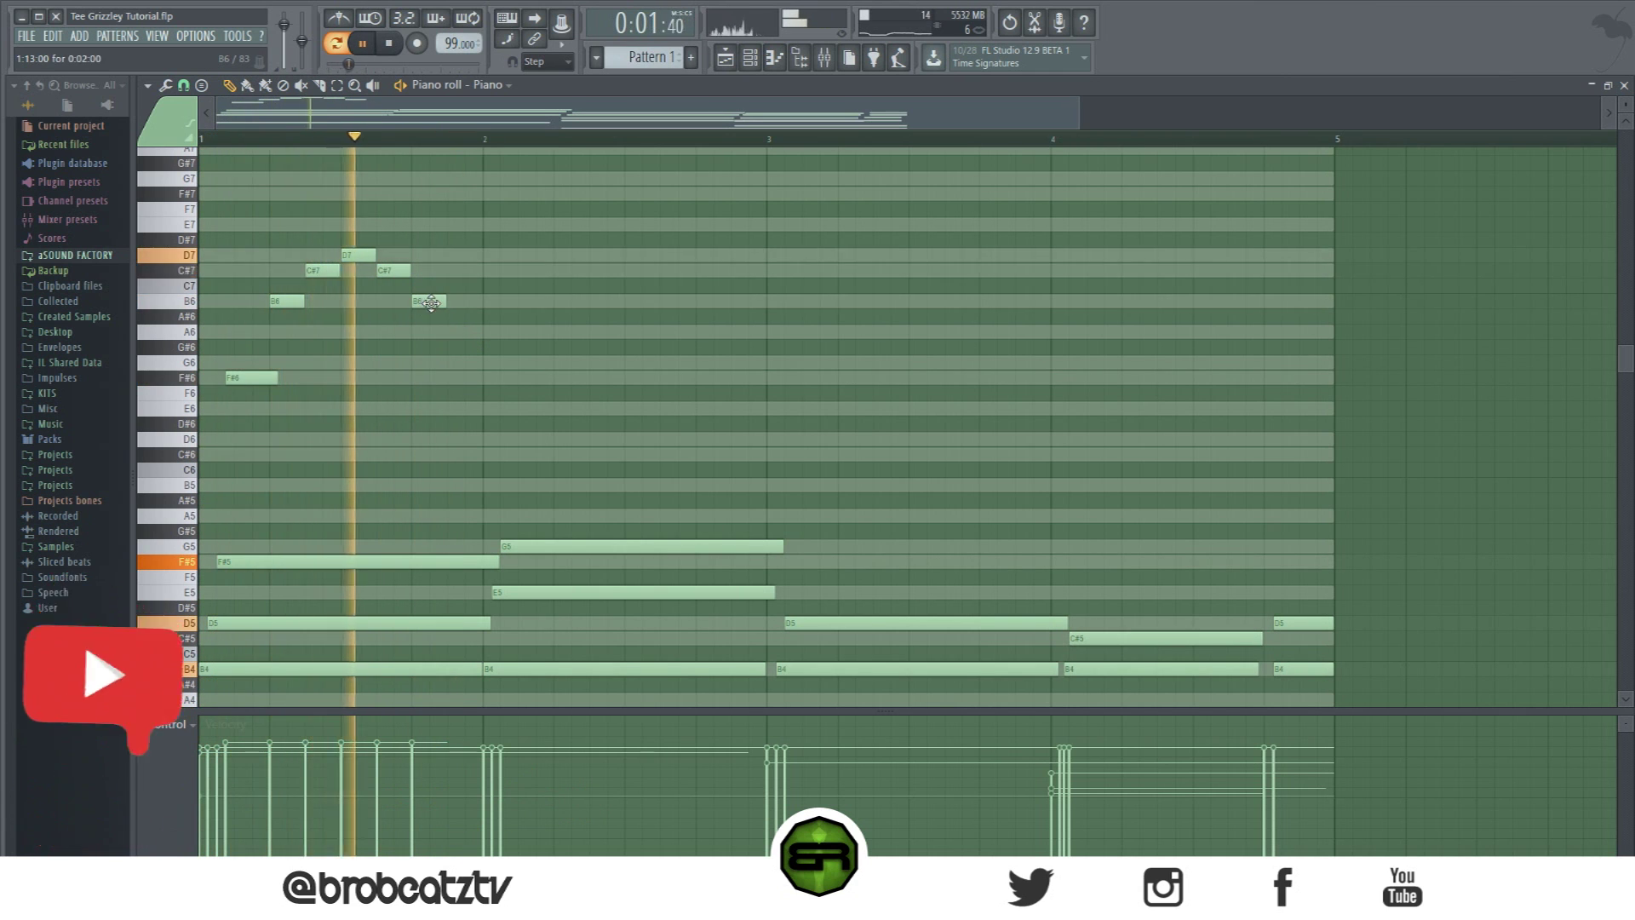
Step: Audition A6 and F#6 for bar 1's last melody note, return it to B6 and lengthen it to four steps
{"action": "mouse_move", "coordinate": [443, 303]}
{"action": "left_mouse_down"}
{"action": "mouse_move", "coordinate": [463, 303]}
{"action": "mouse_move", "coordinate": [449, 332]}
{"action": "left_mouse_up"}
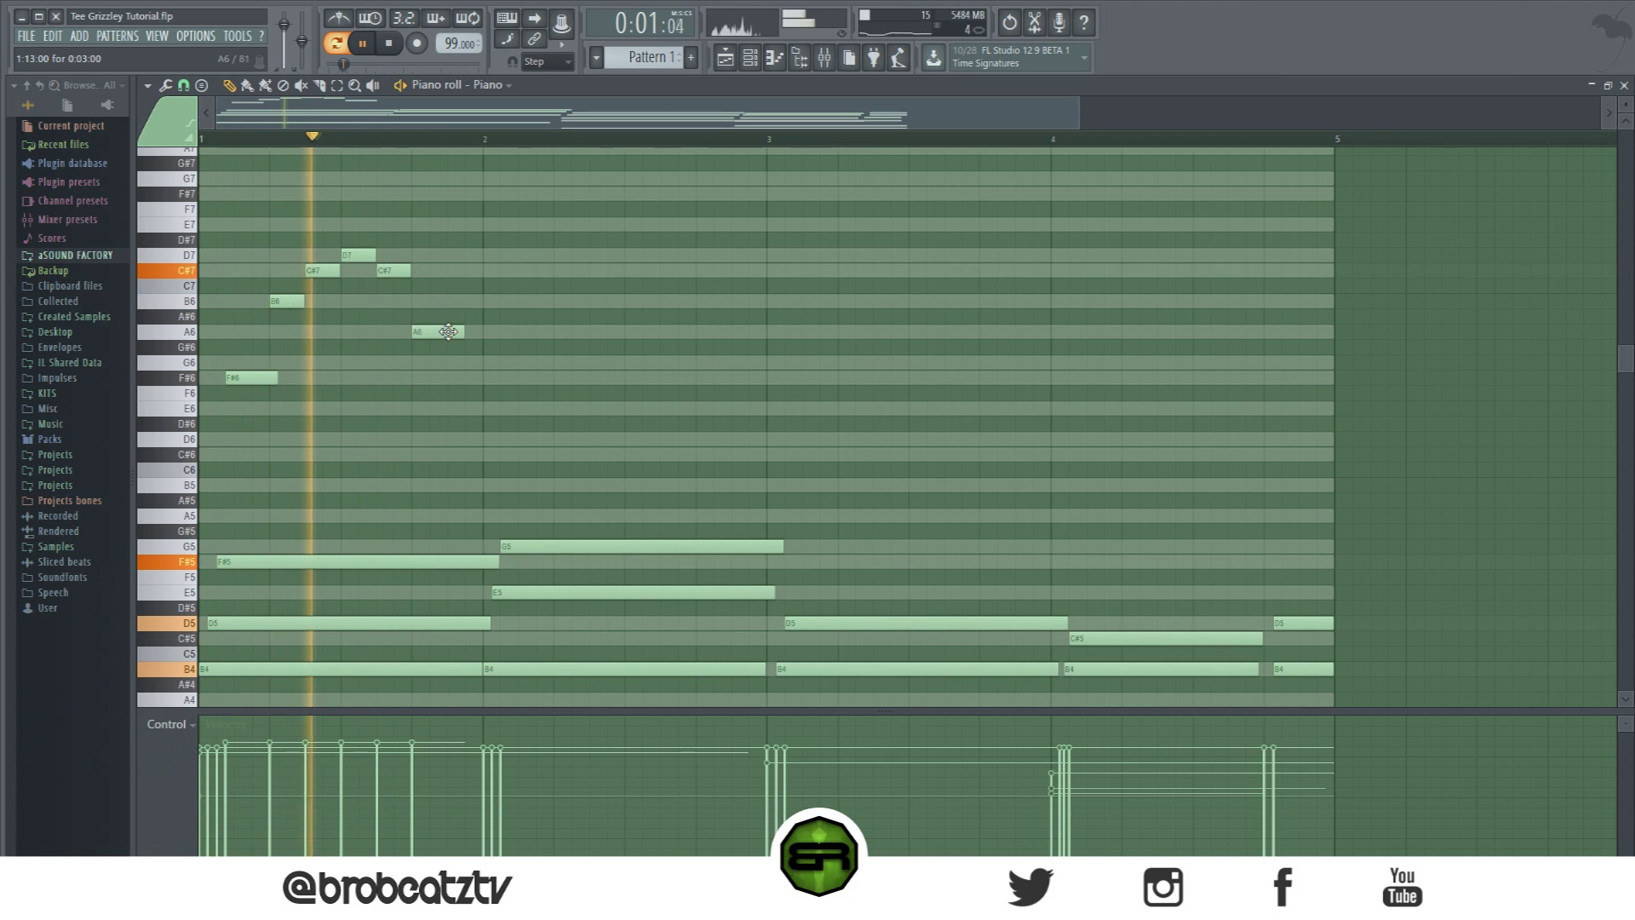
{"action": "key", "text": "space"}
{"action": "left_click_drag", "start_coordinate": [446, 305], "coordinate": [440, 377]}
{"action": "key", "text": "space"}
{"action": "key", "text": "space"}
{"action": "key", "text": "space"}
{"action": "left_click_drag", "start_coordinate": [440, 377], "coordinate": [438, 301]}
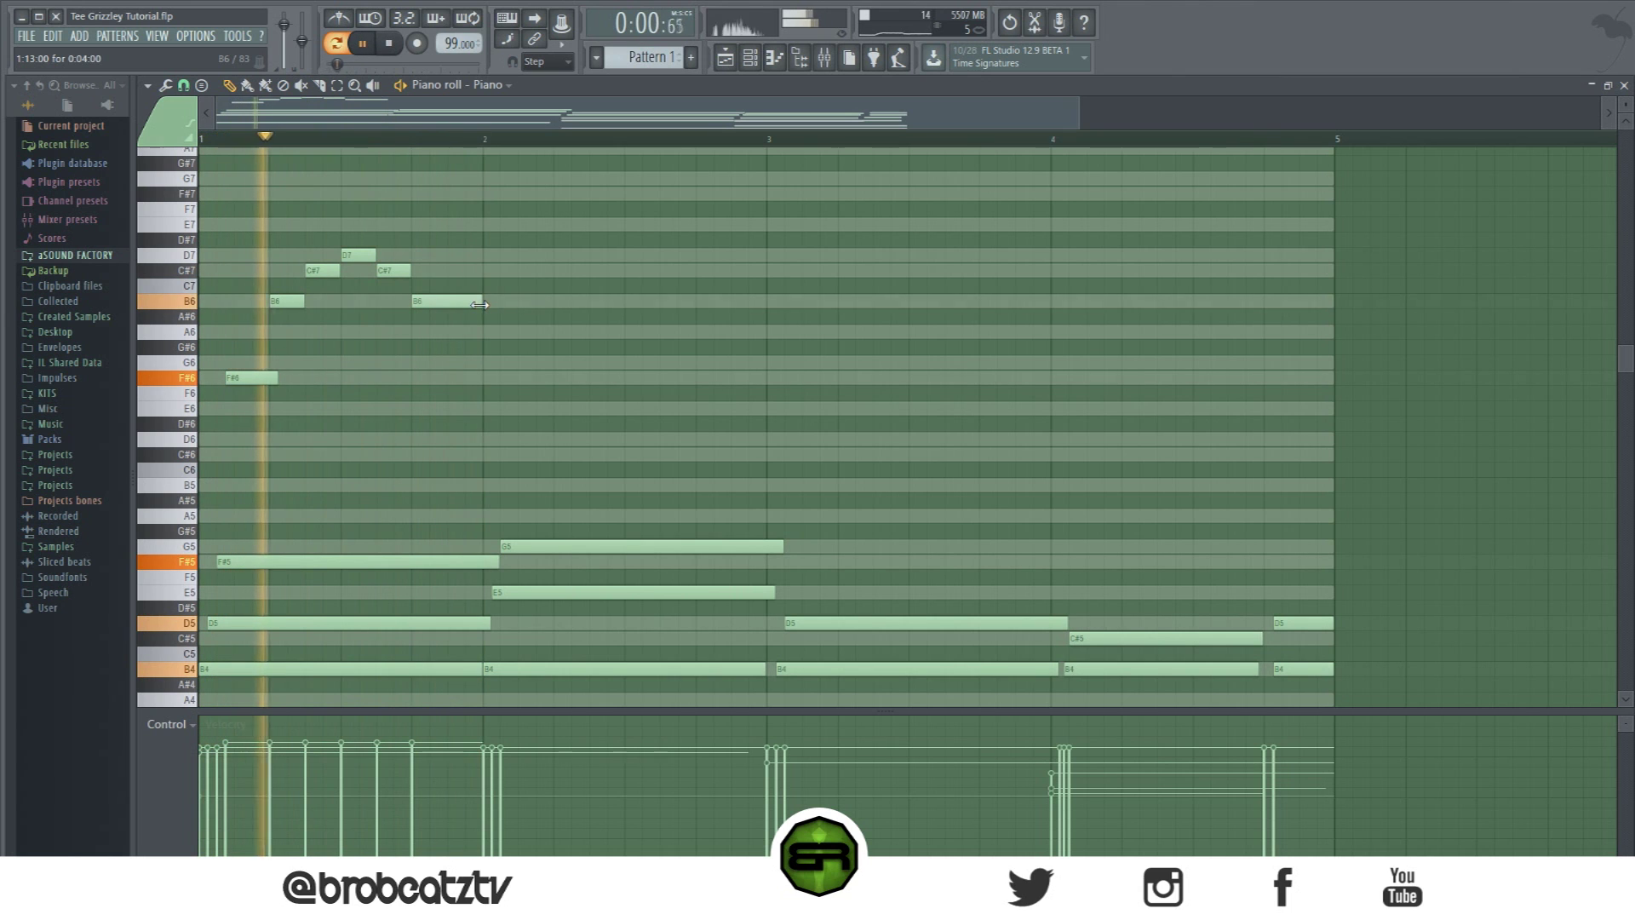
Step: Add C#7, B6, C#7, B6, G6 and F#6 melody notes on steps 1, 3, 7, 9, 11 and 13 of bar 2
{"action": "left_click", "coordinate": [492, 270]}
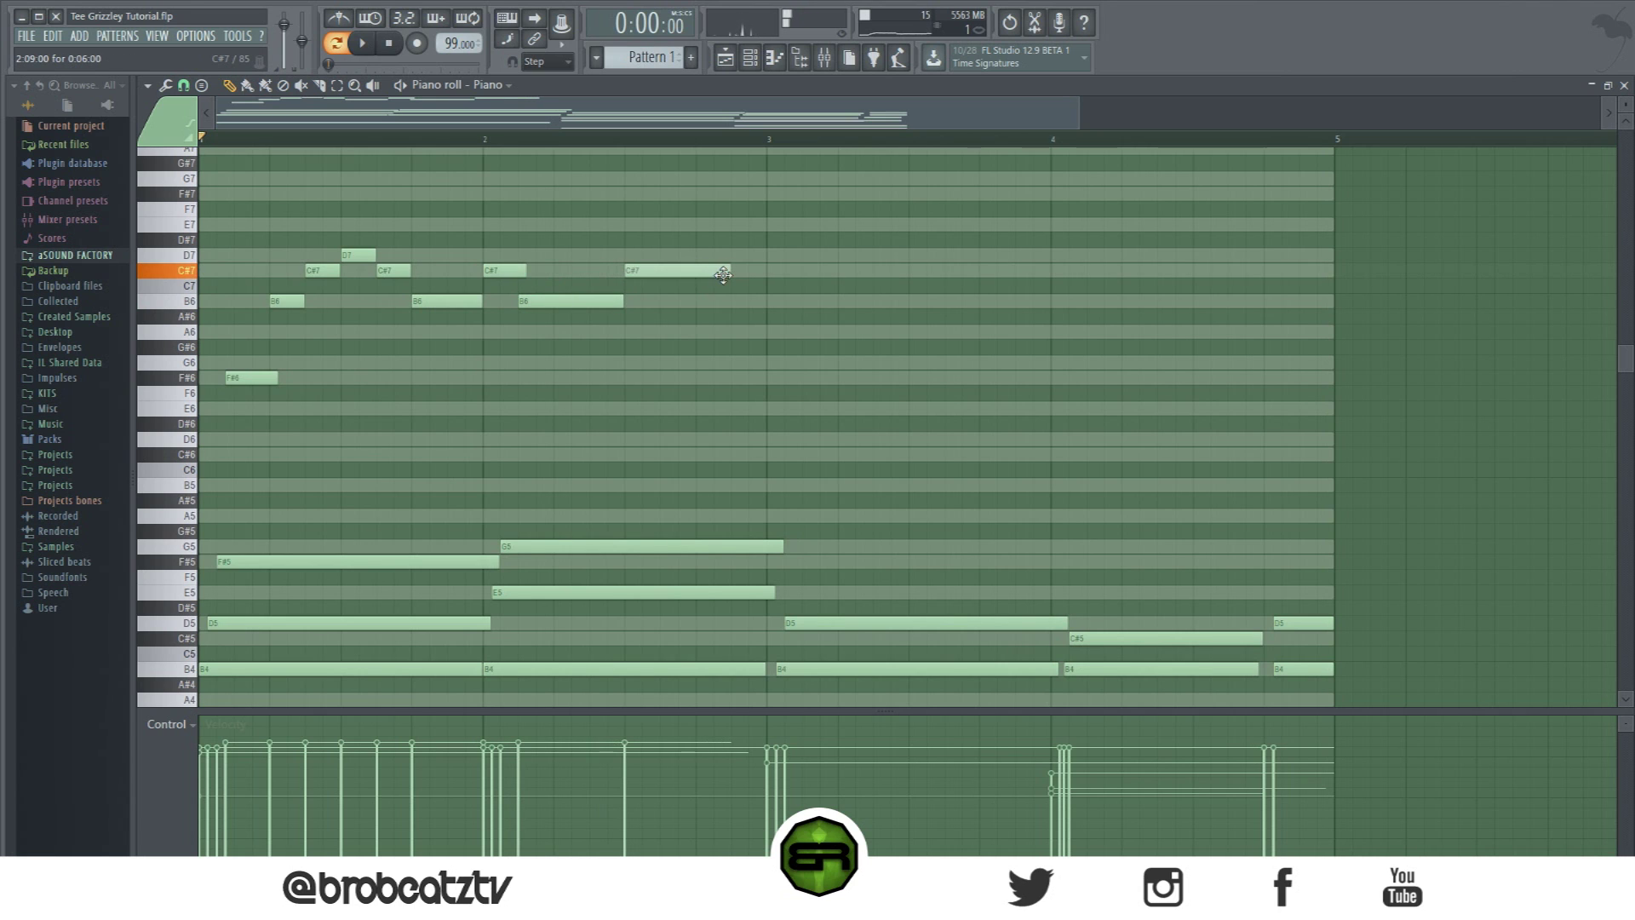
{"action": "left_click_drag", "start_coordinate": [722, 272], "coordinate": [625, 274]}
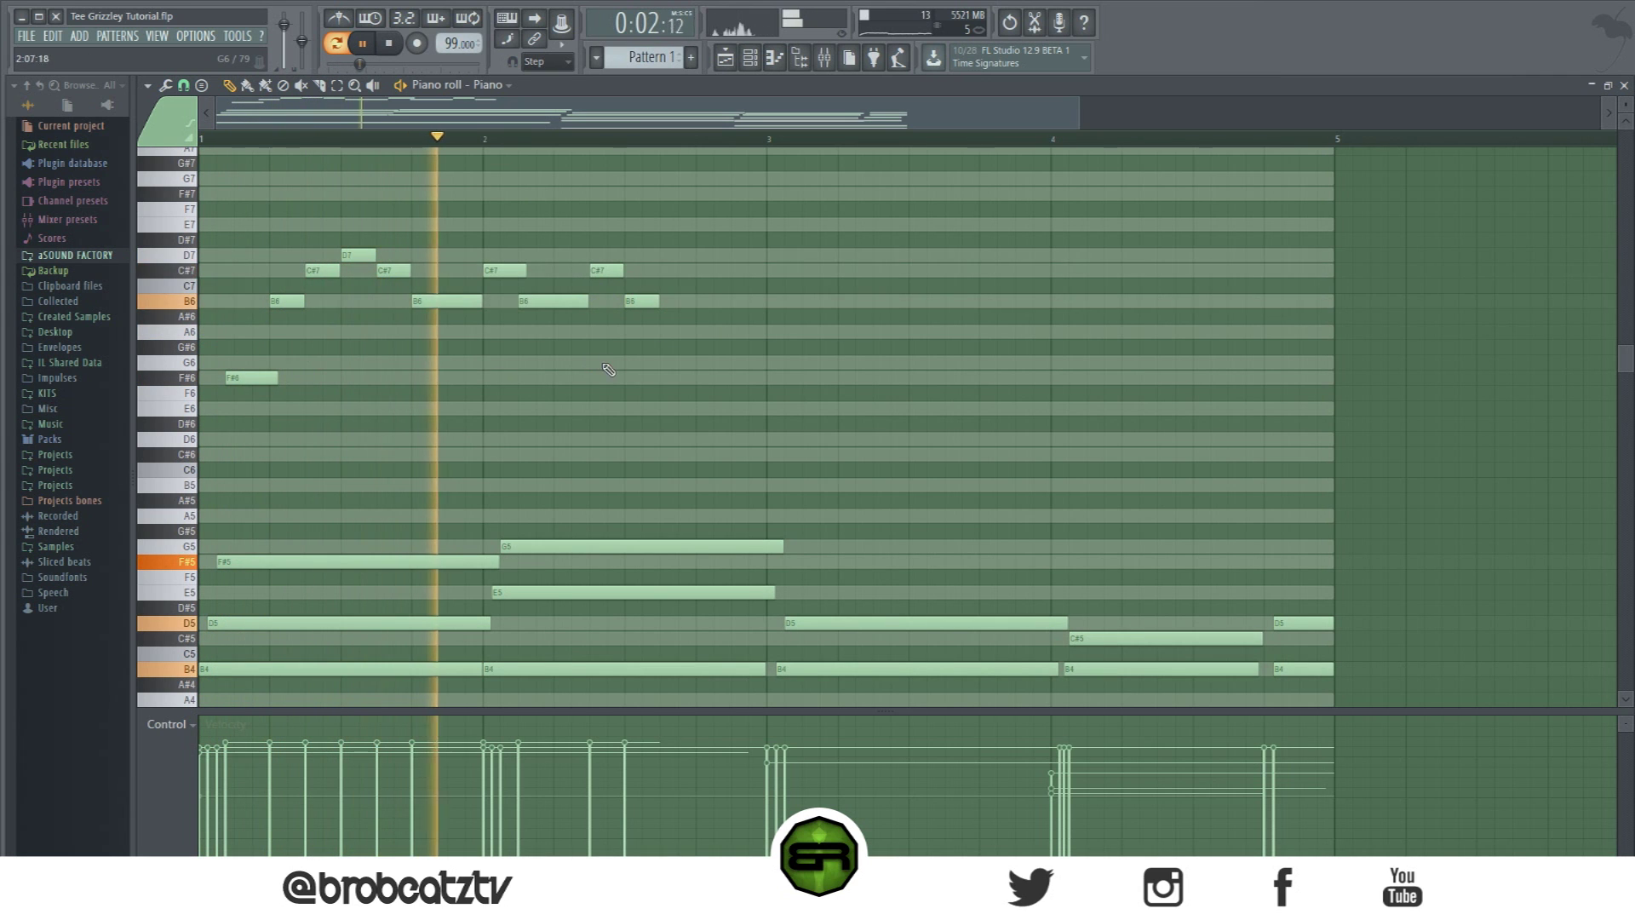
{"action": "left_click", "coordinate": [677, 362]}
{"action": "left_click", "coordinate": [700, 378]}
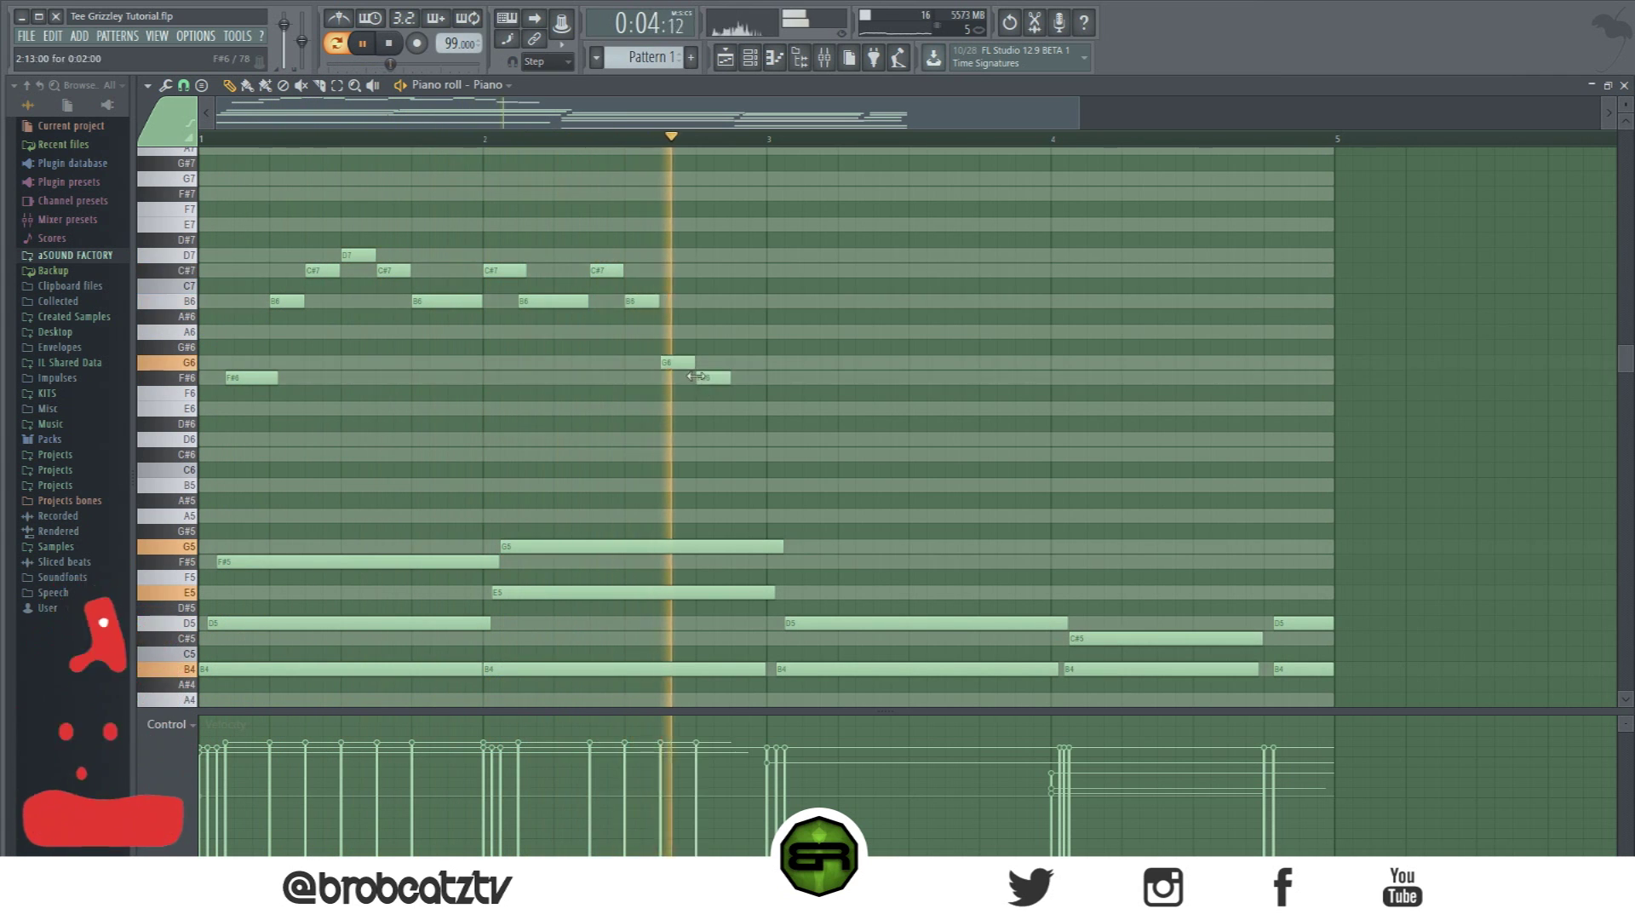
Step: Lengthen bar 2's final F#6 melody note to five steps so it overlaps the start of bar 3
{"action": "left_click_drag", "start_coordinate": [729, 378], "coordinate": [764, 383]}
{"action": "key", "text": "space"}
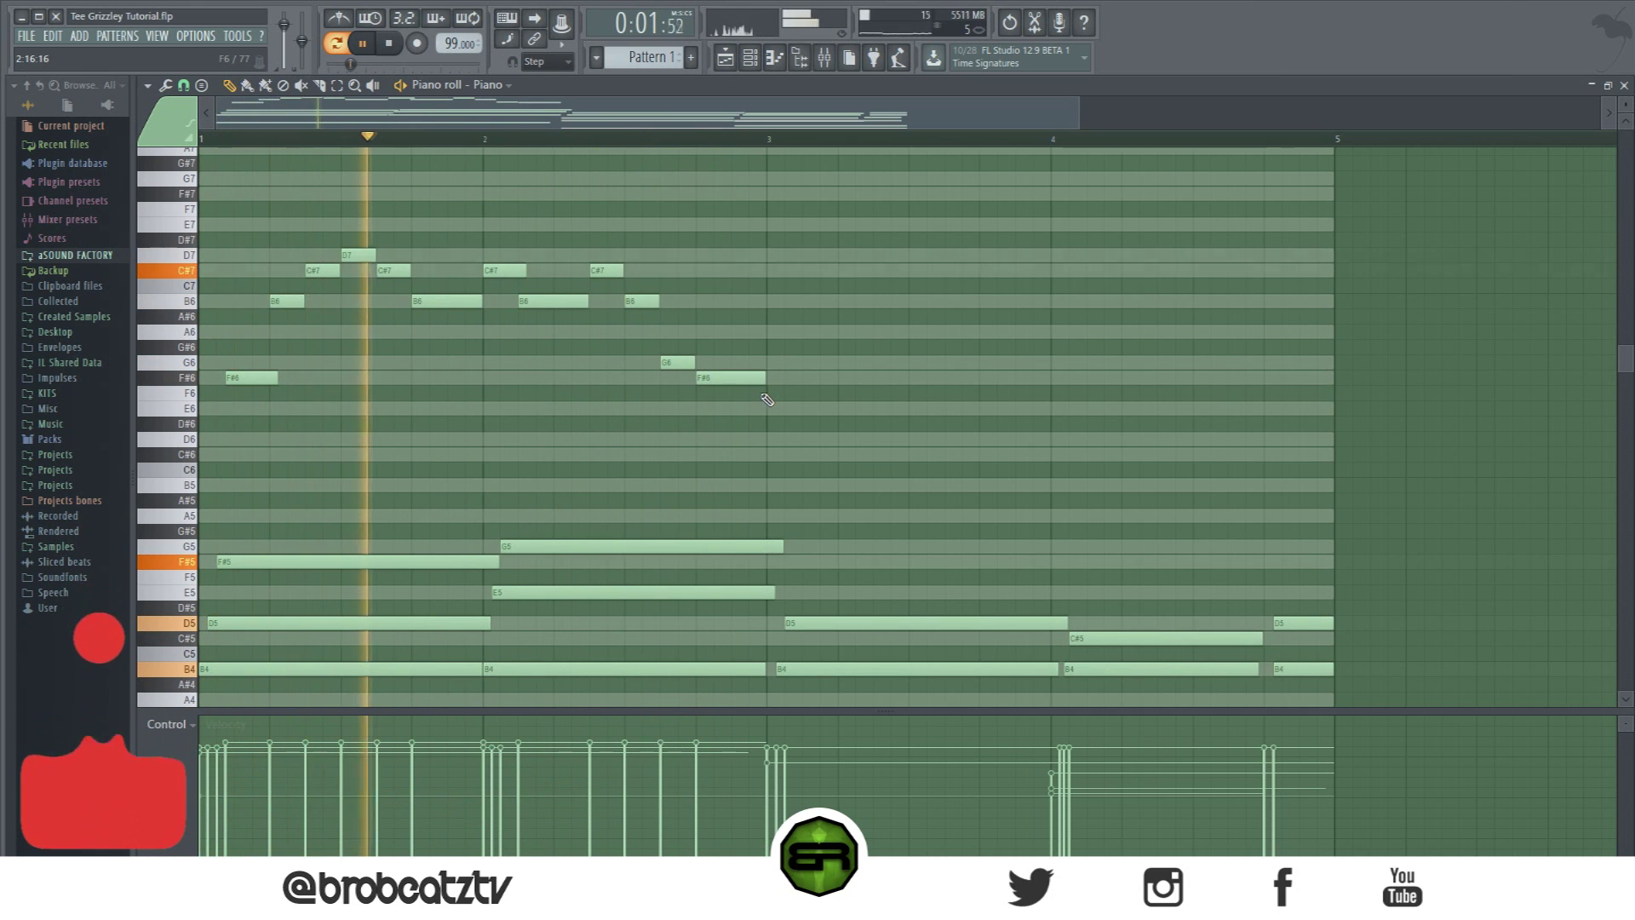
{"action": "left_click_drag", "start_coordinate": [764, 380], "coordinate": [784, 380]}
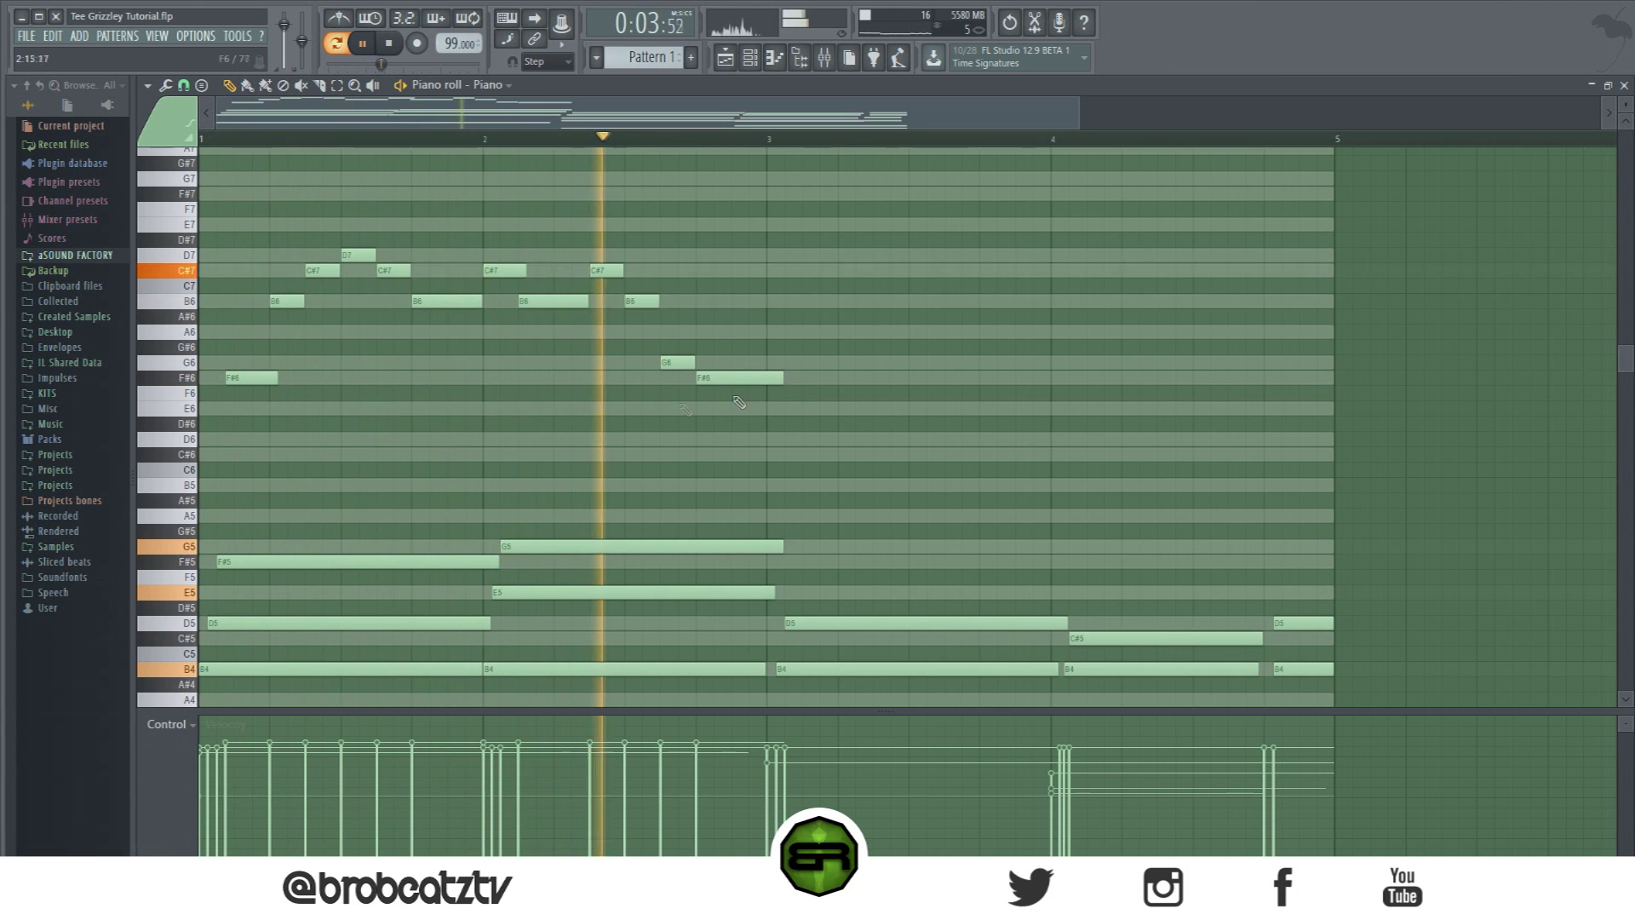
Step: Try a C#6 melody note on the last step of bar 2 and delete it
{"action": "left_click", "coordinate": [185, 456]}
{"action": "left_click", "coordinate": [758, 455]}
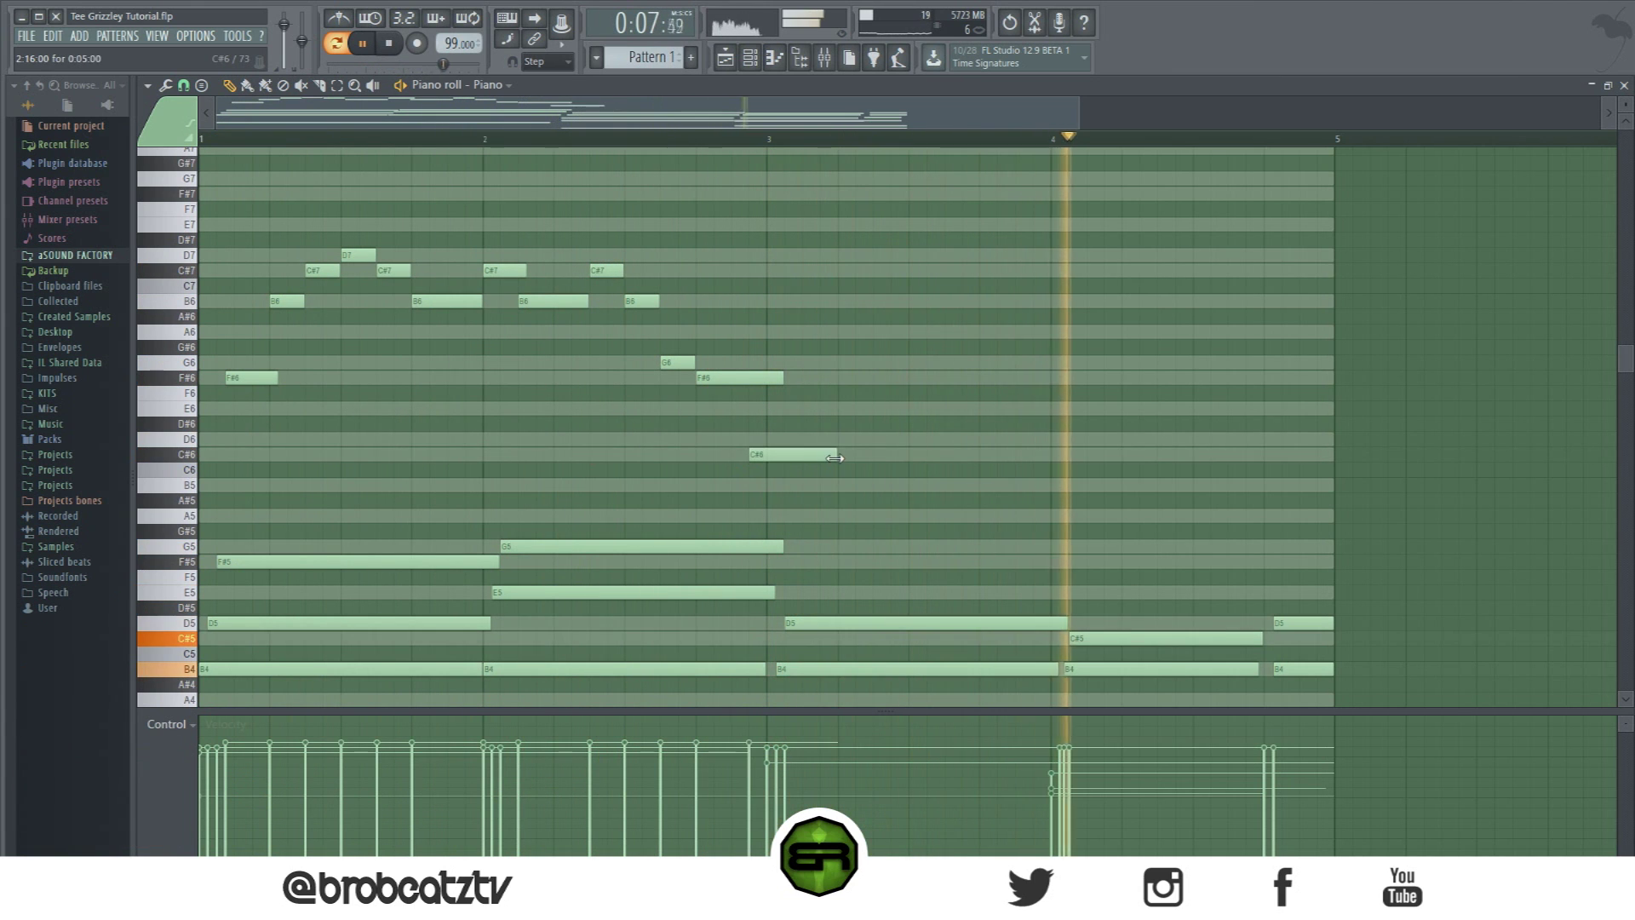
{"action": "left_click", "coordinate": [650, 137]}
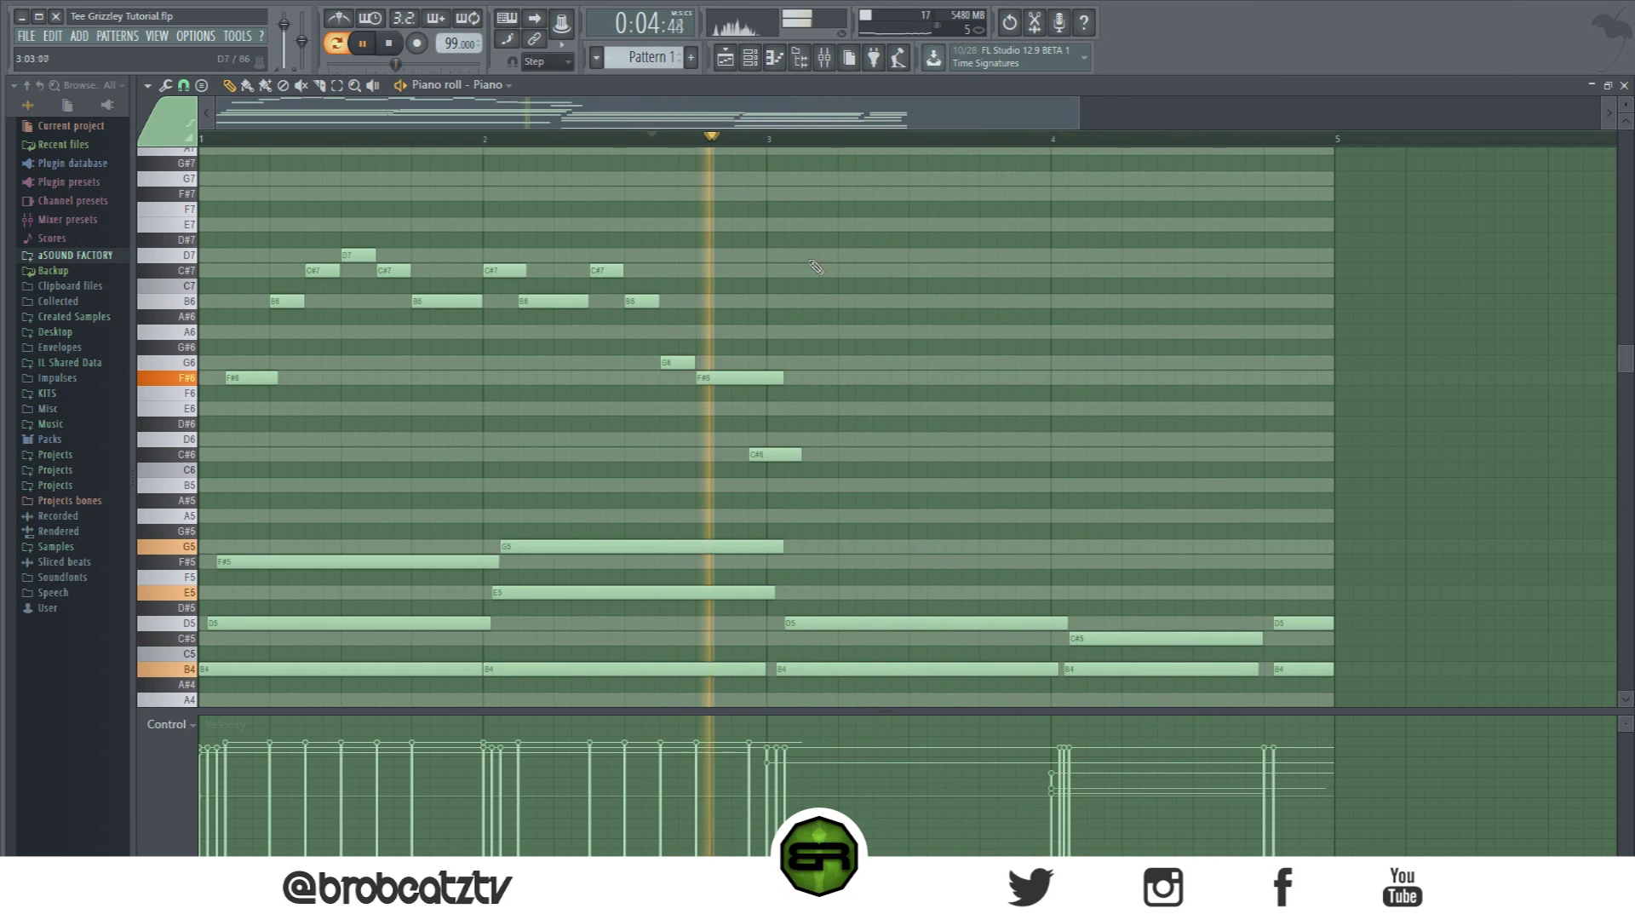
{"action": "right_click", "coordinate": [797, 377]}
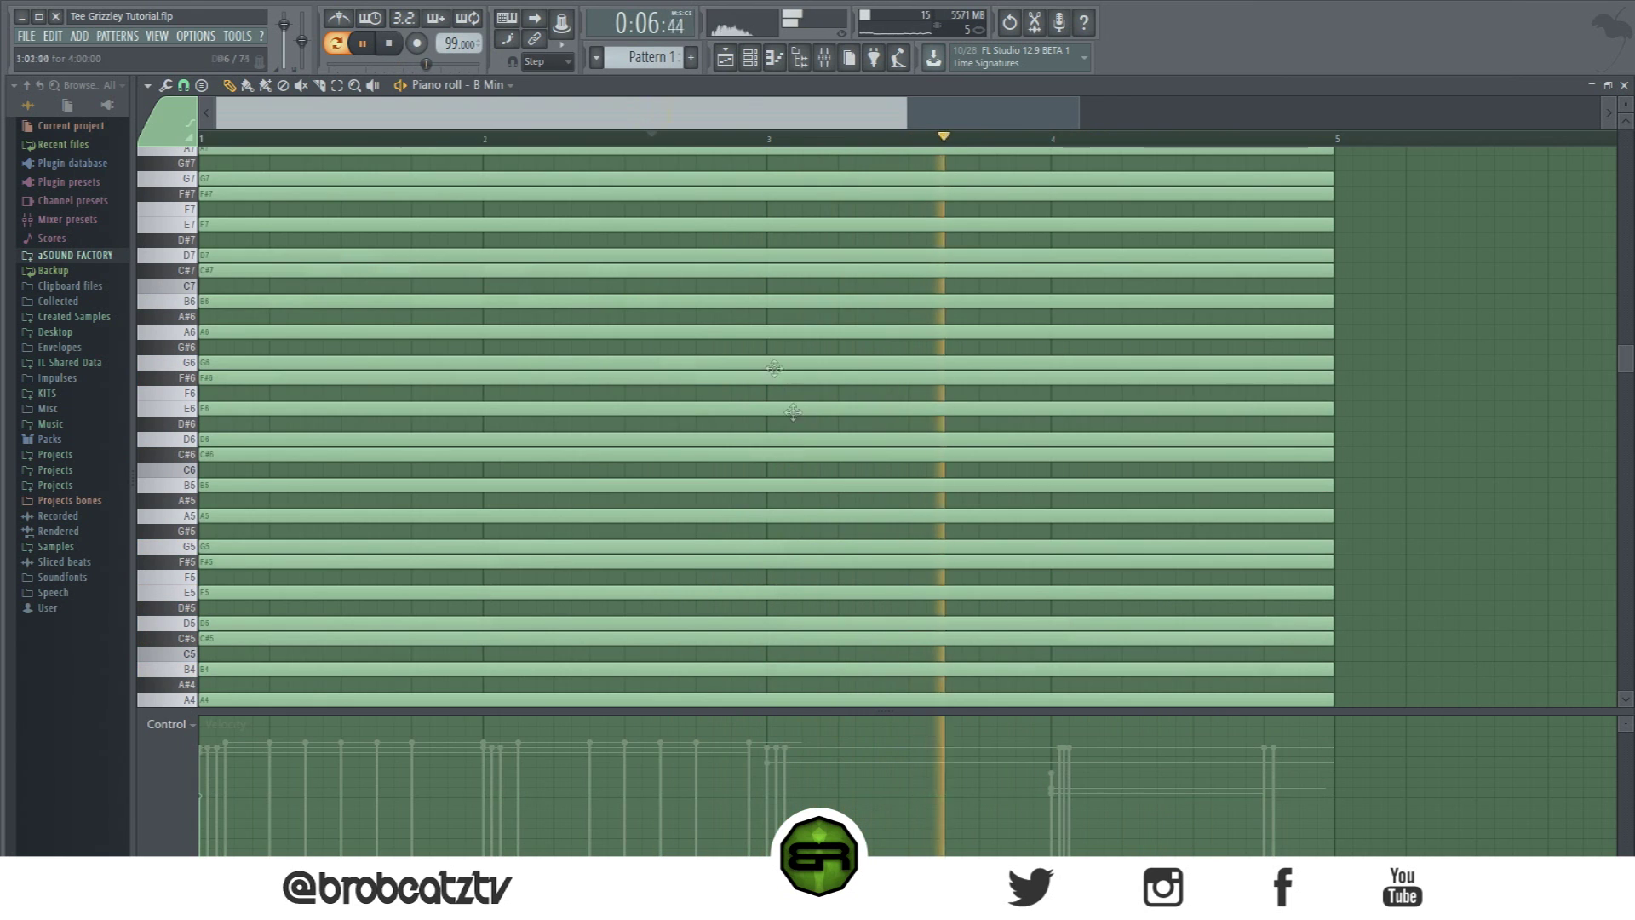
{"action": "left_click", "coordinate": [750, 58]}
{"action": "left_click", "coordinate": [735, 242]}
{"action": "right_click", "coordinate": [785, 458]}
Step: Add a three-step D6 melody note starting on step 2 of bar 3
{"action": "left_click", "coordinate": [809, 439]}
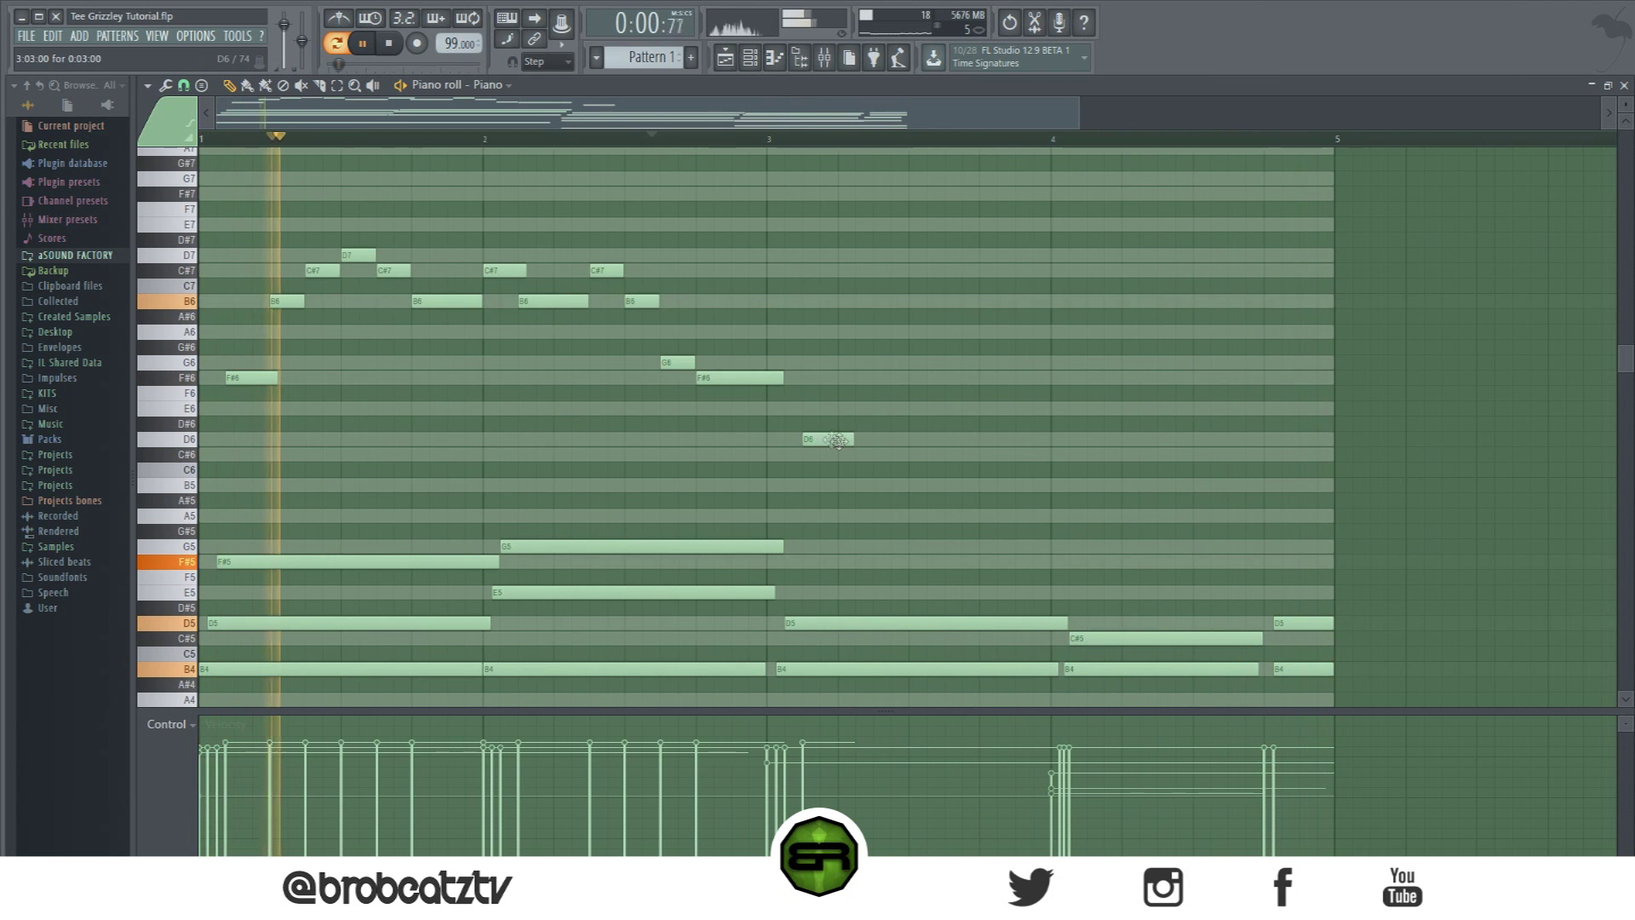
{"action": "left_click_drag", "start_coordinate": [839, 439], "coordinate": [817, 440]}
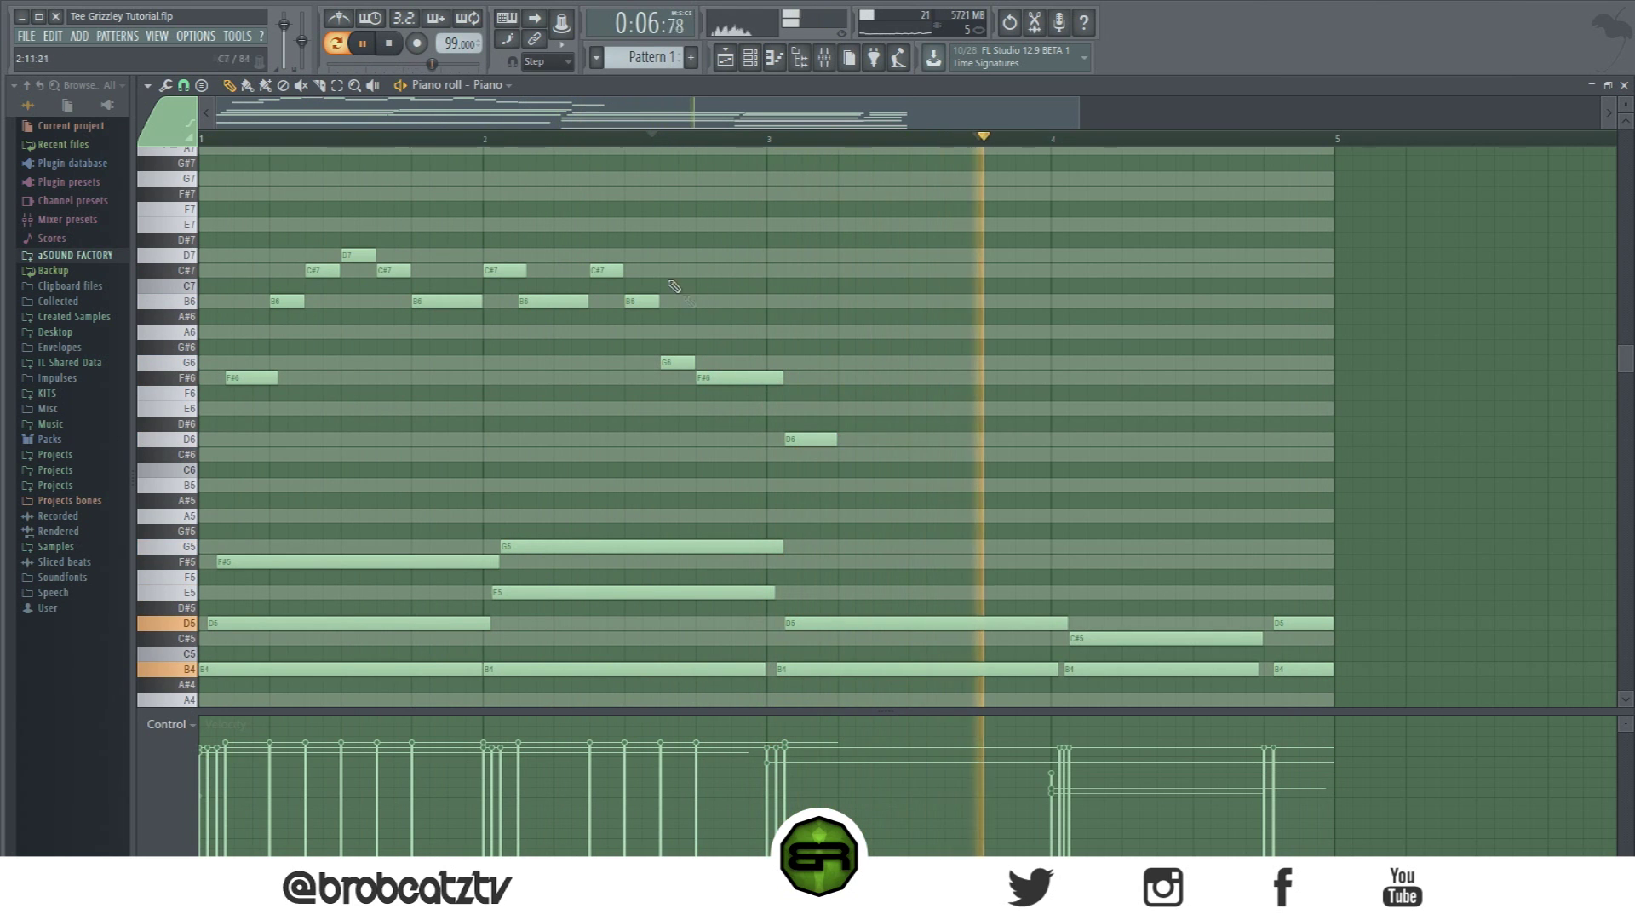
{"action": "double_click", "coordinate": [919, 90]}
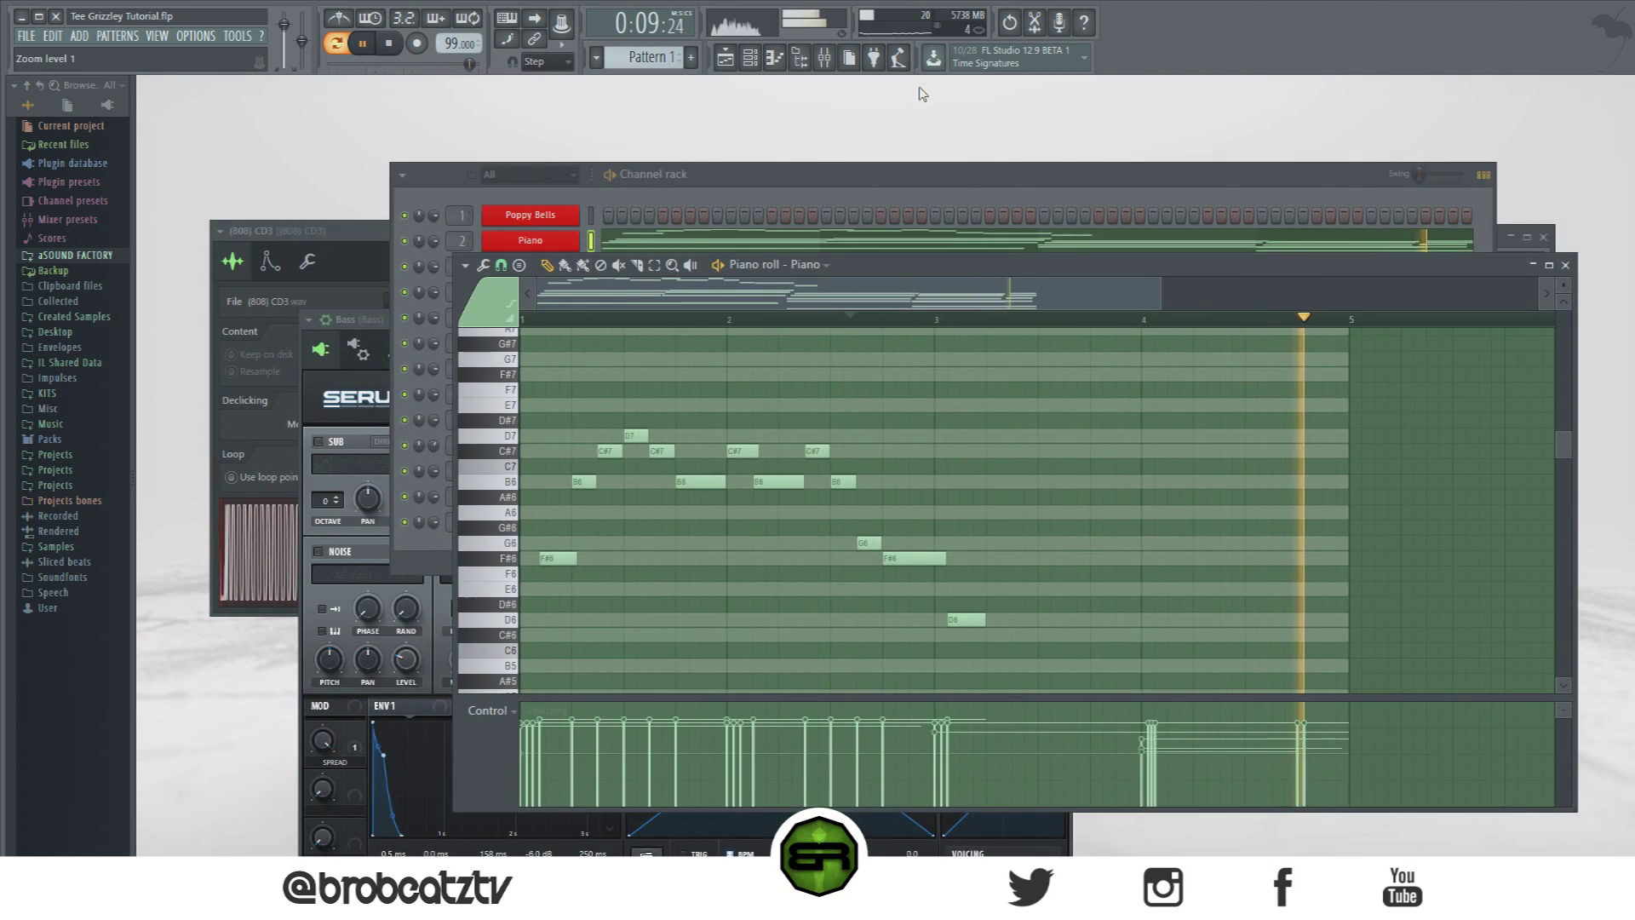
{"action": "left_click", "coordinate": [1549, 266]}
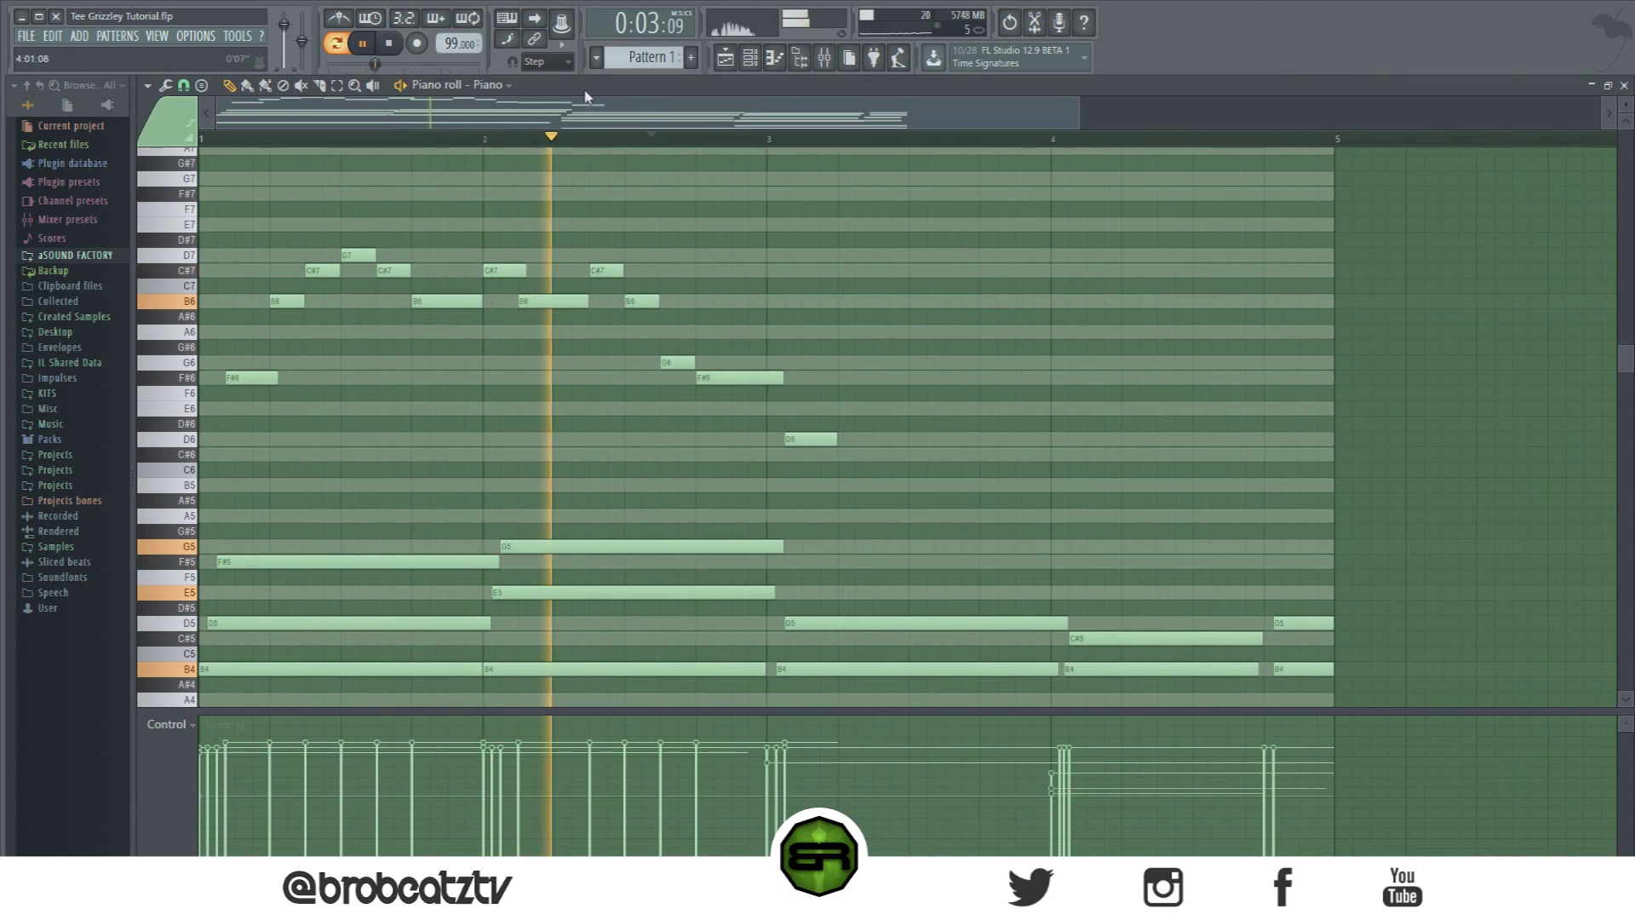
Step: Lengthen the D6 note to 7.5 steps and add equally long E6 and F#6 notes on bar 3 step 9 and bar 4 step 1
{"action": "left_click", "coordinate": [390, 46]}
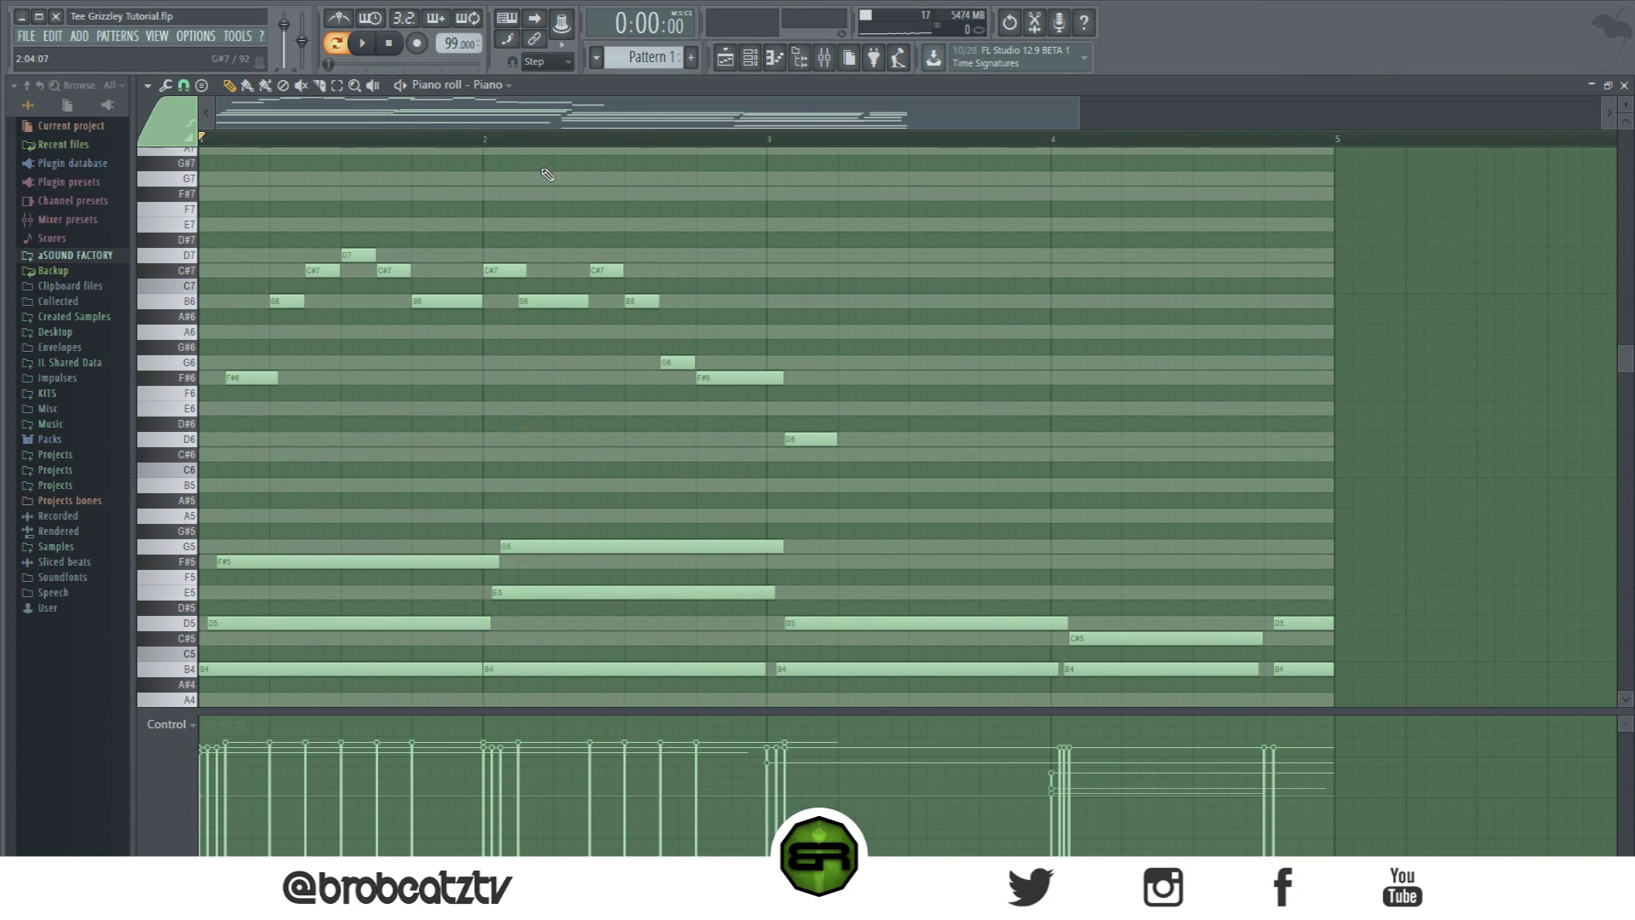
{"action": "key", "text": "space"}
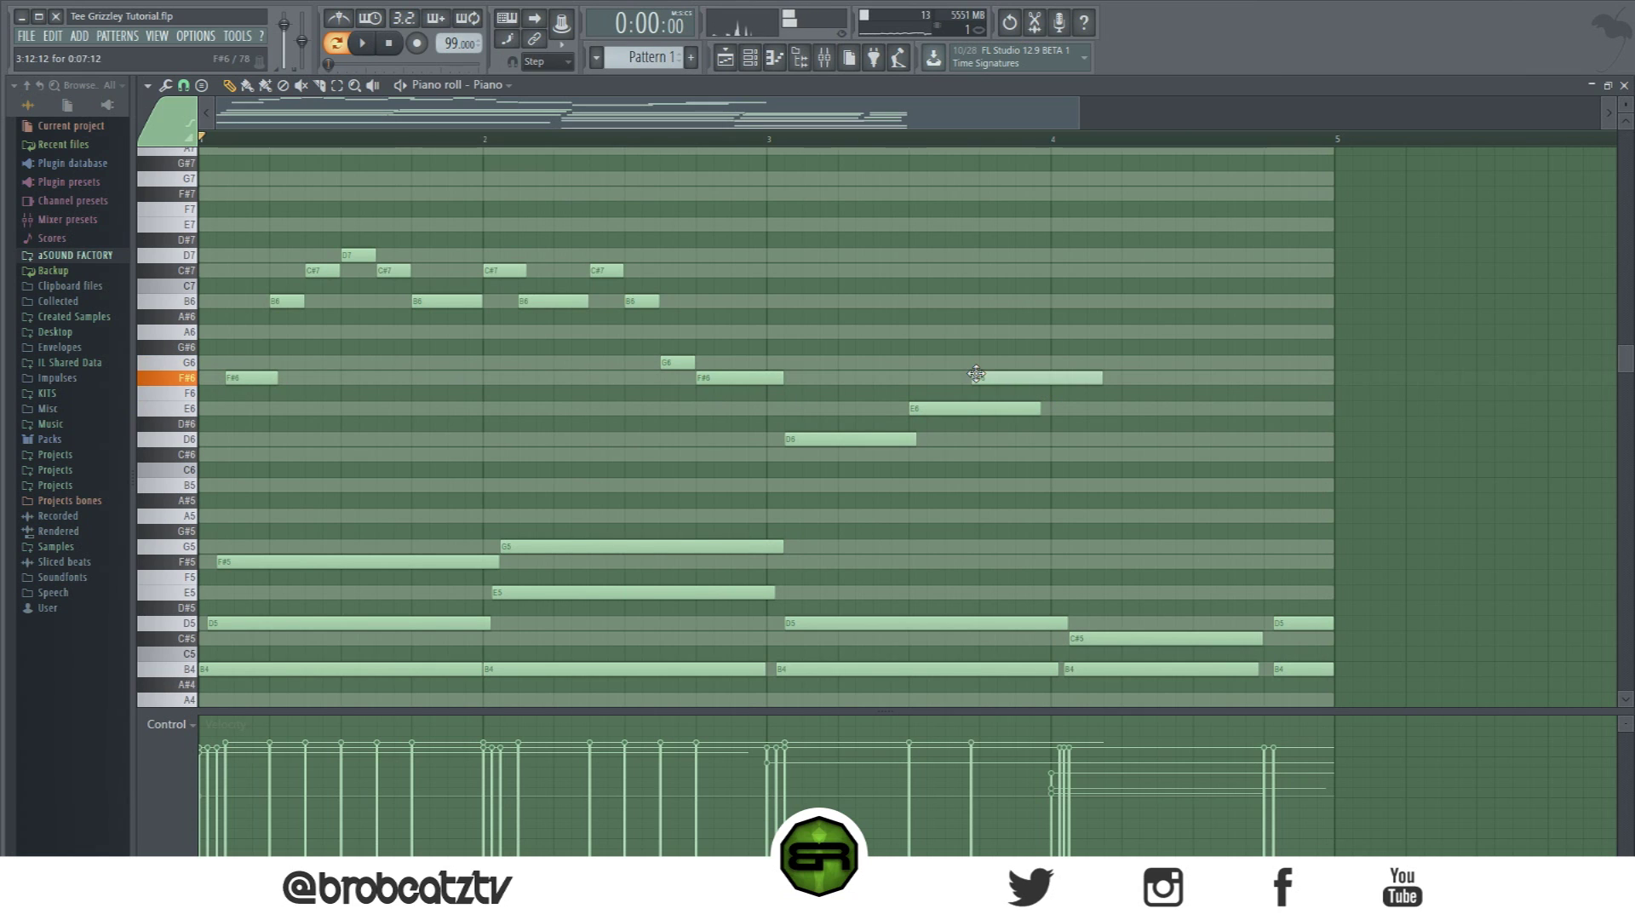
{"action": "left_click_drag", "start_coordinate": [984, 376], "coordinate": [1065, 377]}
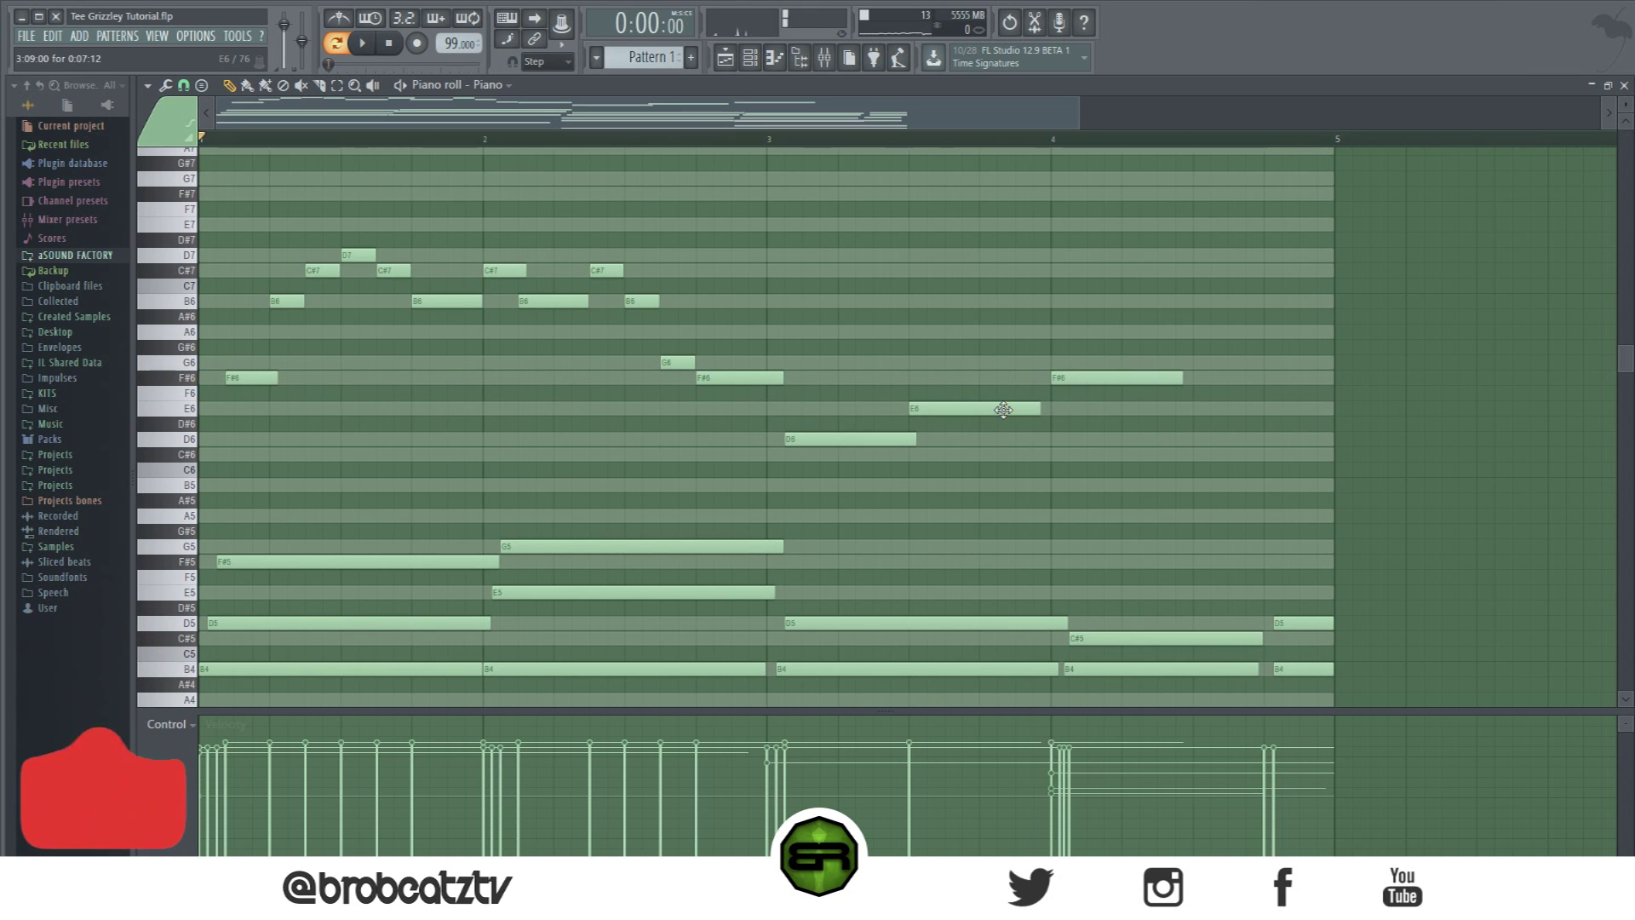
Step: Extend bar 3's E6 note to nine steps and bar 4's F#6 note to 15.5 steps
{"action": "key", "text": "space"}
{"action": "left_click_drag", "start_coordinate": [1037, 409], "coordinate": [1064, 409]}
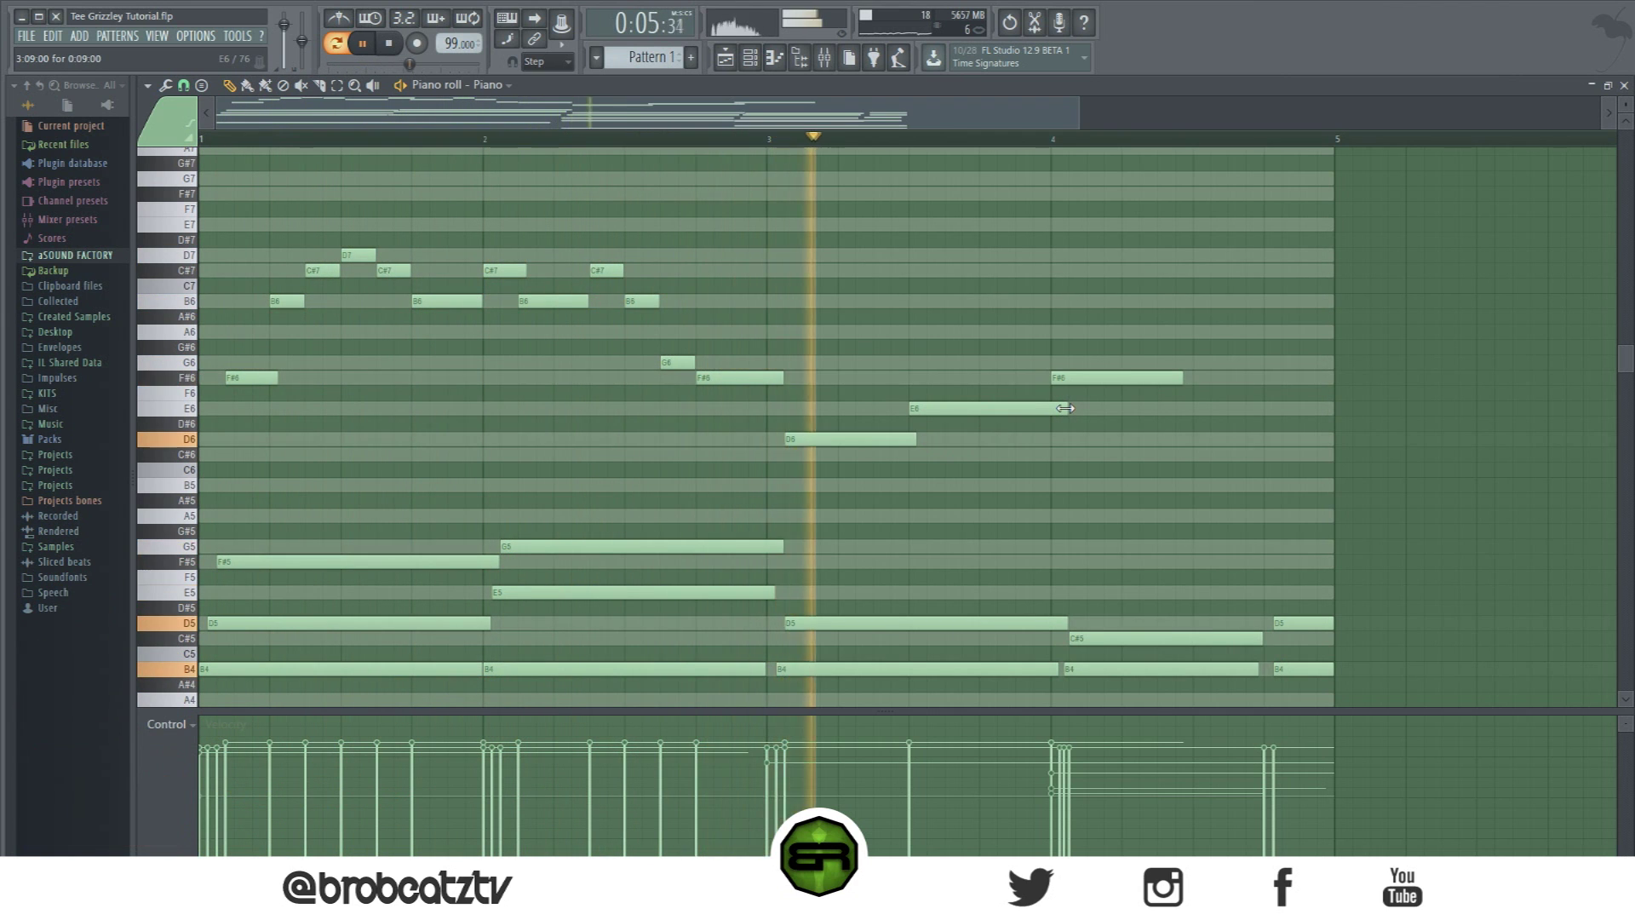
{"action": "left_click_drag", "start_coordinate": [1182, 377], "coordinate": [1321, 385]}
Step: Select all the high melody notes, apply a slight bipolar velocity variation with the Randomizer, and play the result
{"action": "left_click_drag", "start_coordinate": [1342, 491], "coordinate": [217, 245]}
{"action": "key", "text": "space"}
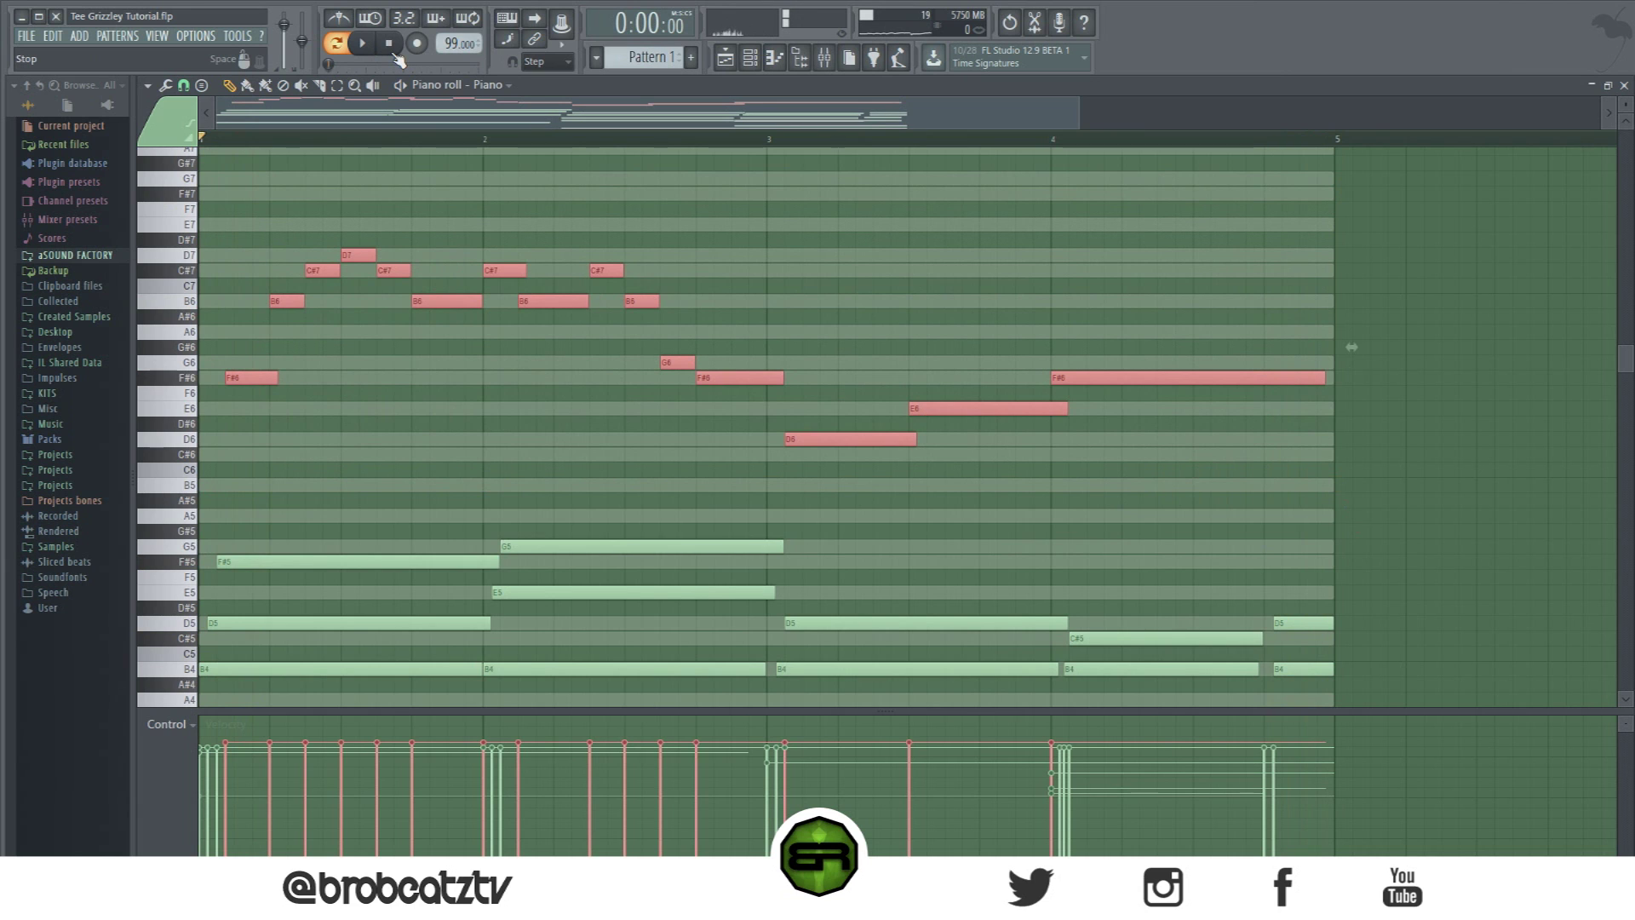
{"action": "key", "text": "alt+r"}
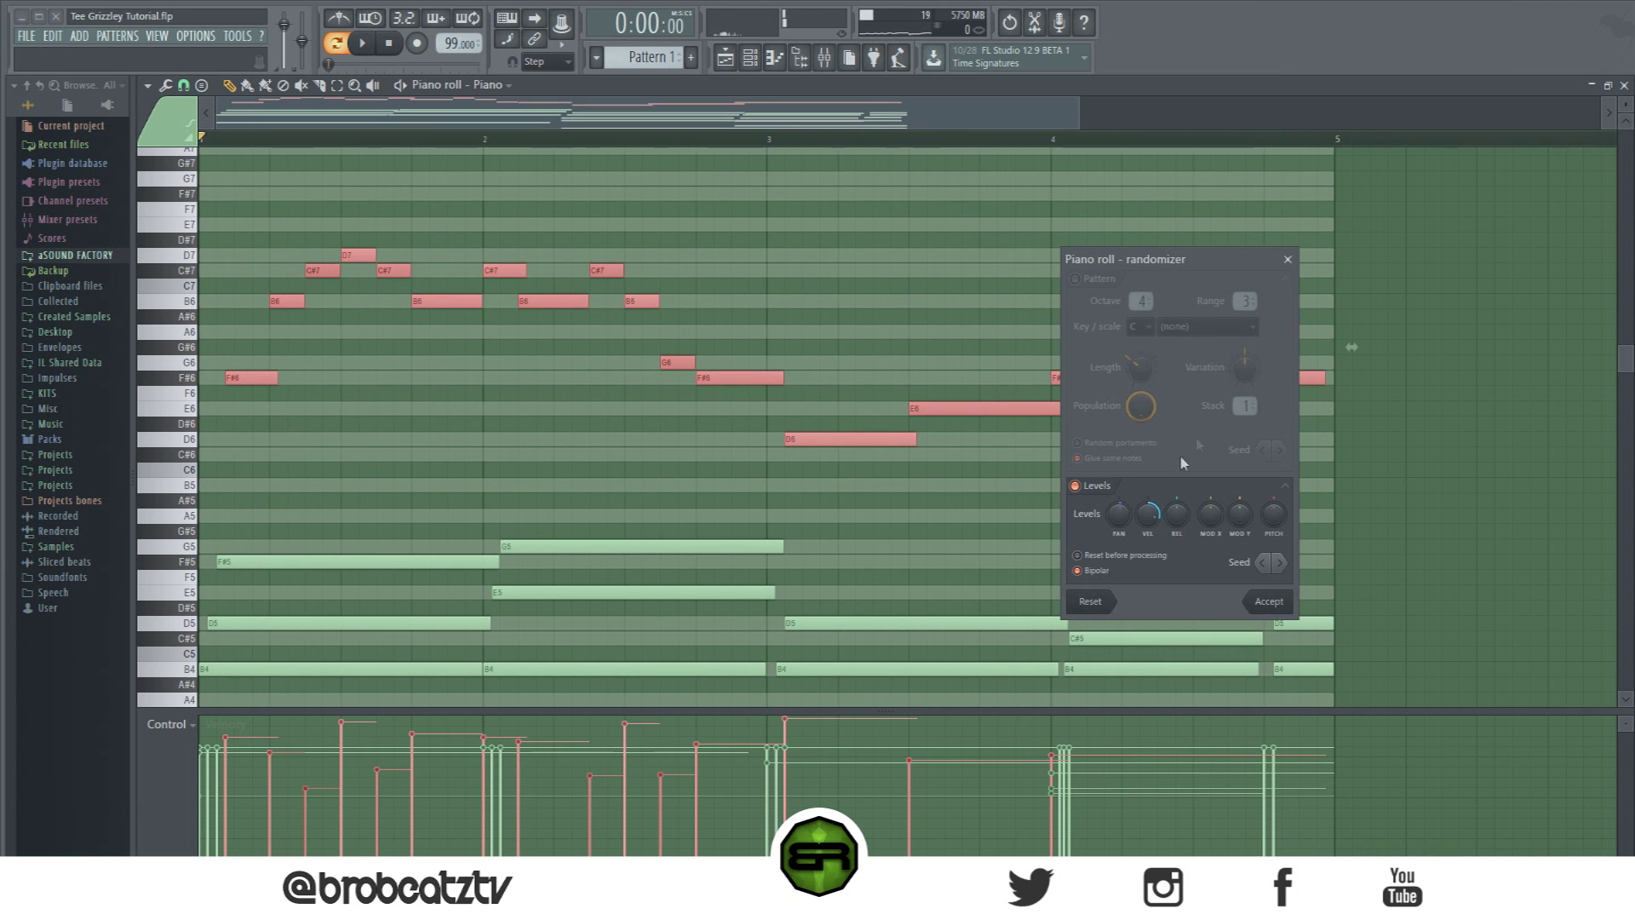
{"action": "left_click_drag", "start_coordinate": [1155, 523], "coordinate": [1154, 562]}
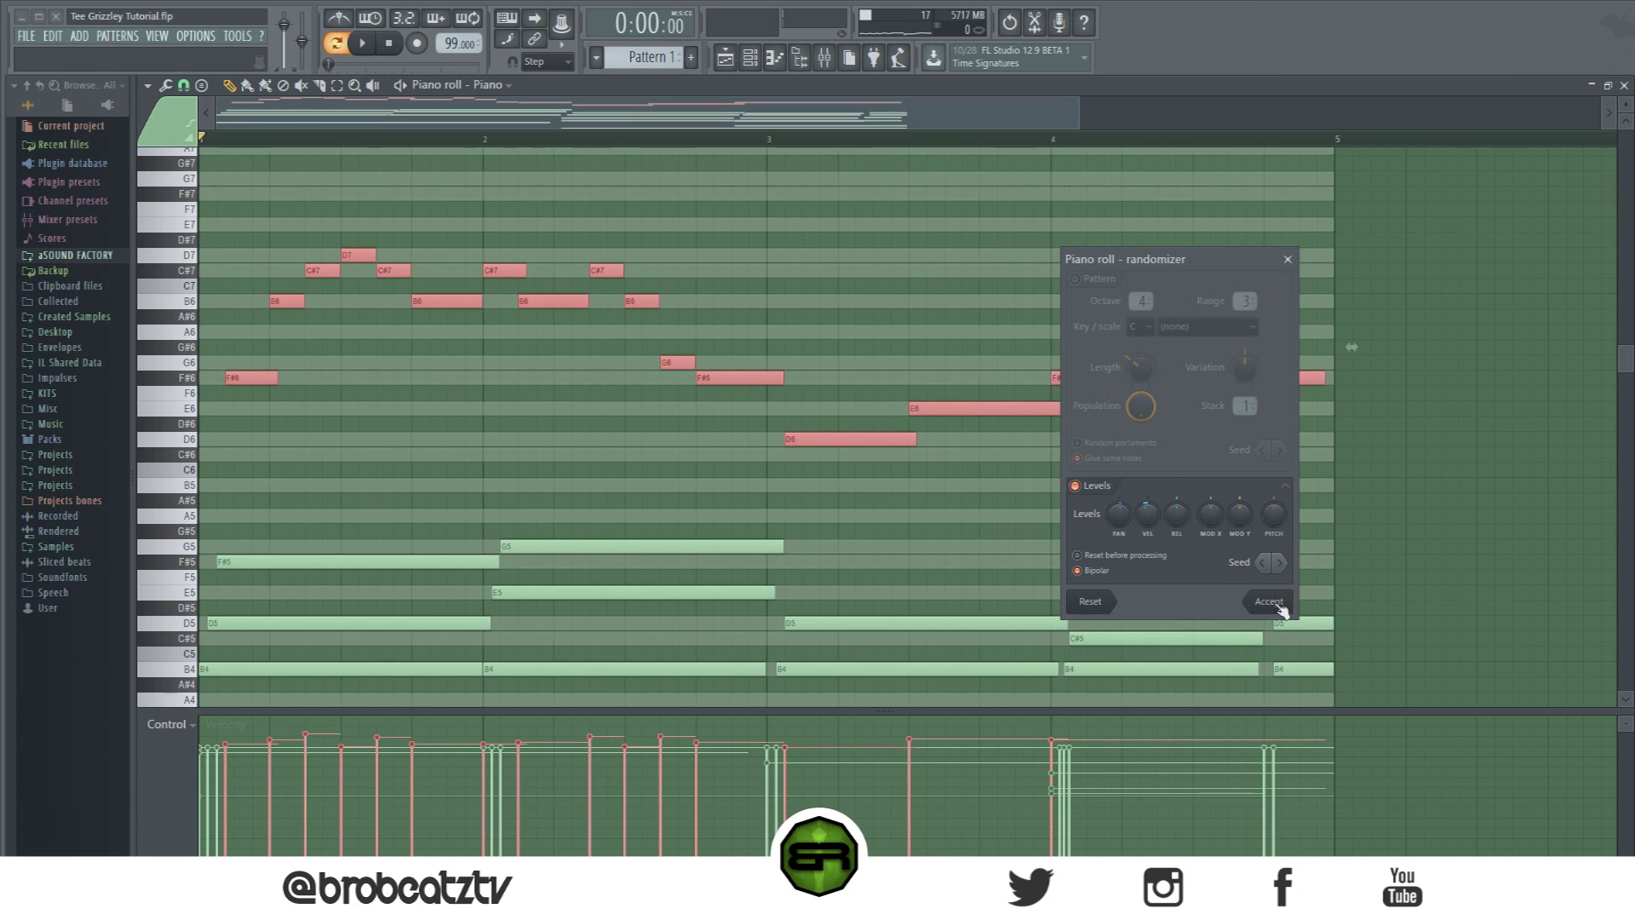
{"action": "left_click_drag", "start_coordinate": [1151, 534], "coordinate": [1151, 596]}
{"action": "left_click", "coordinate": [1268, 601]}
{"action": "key", "text": "space"}
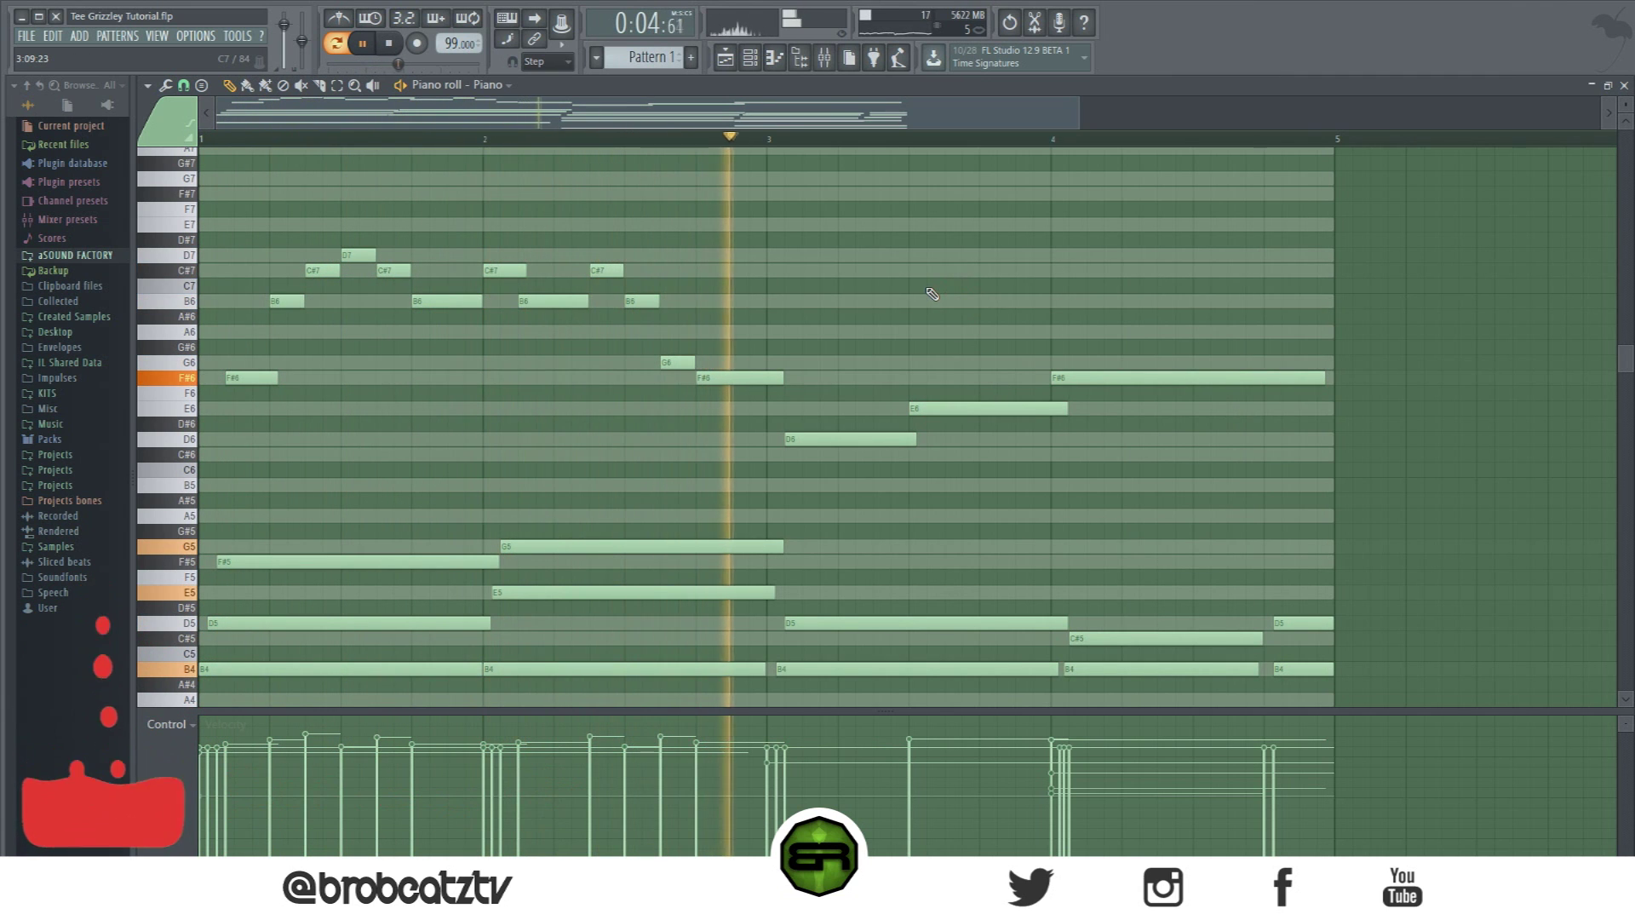
Step: Shift bar 3's B4, D5 and D6 notes about a quarter step earlier
{"action": "scroll", "coordinate": [831, 433], "scroll_direction": "down", "scroll_amount": 1}
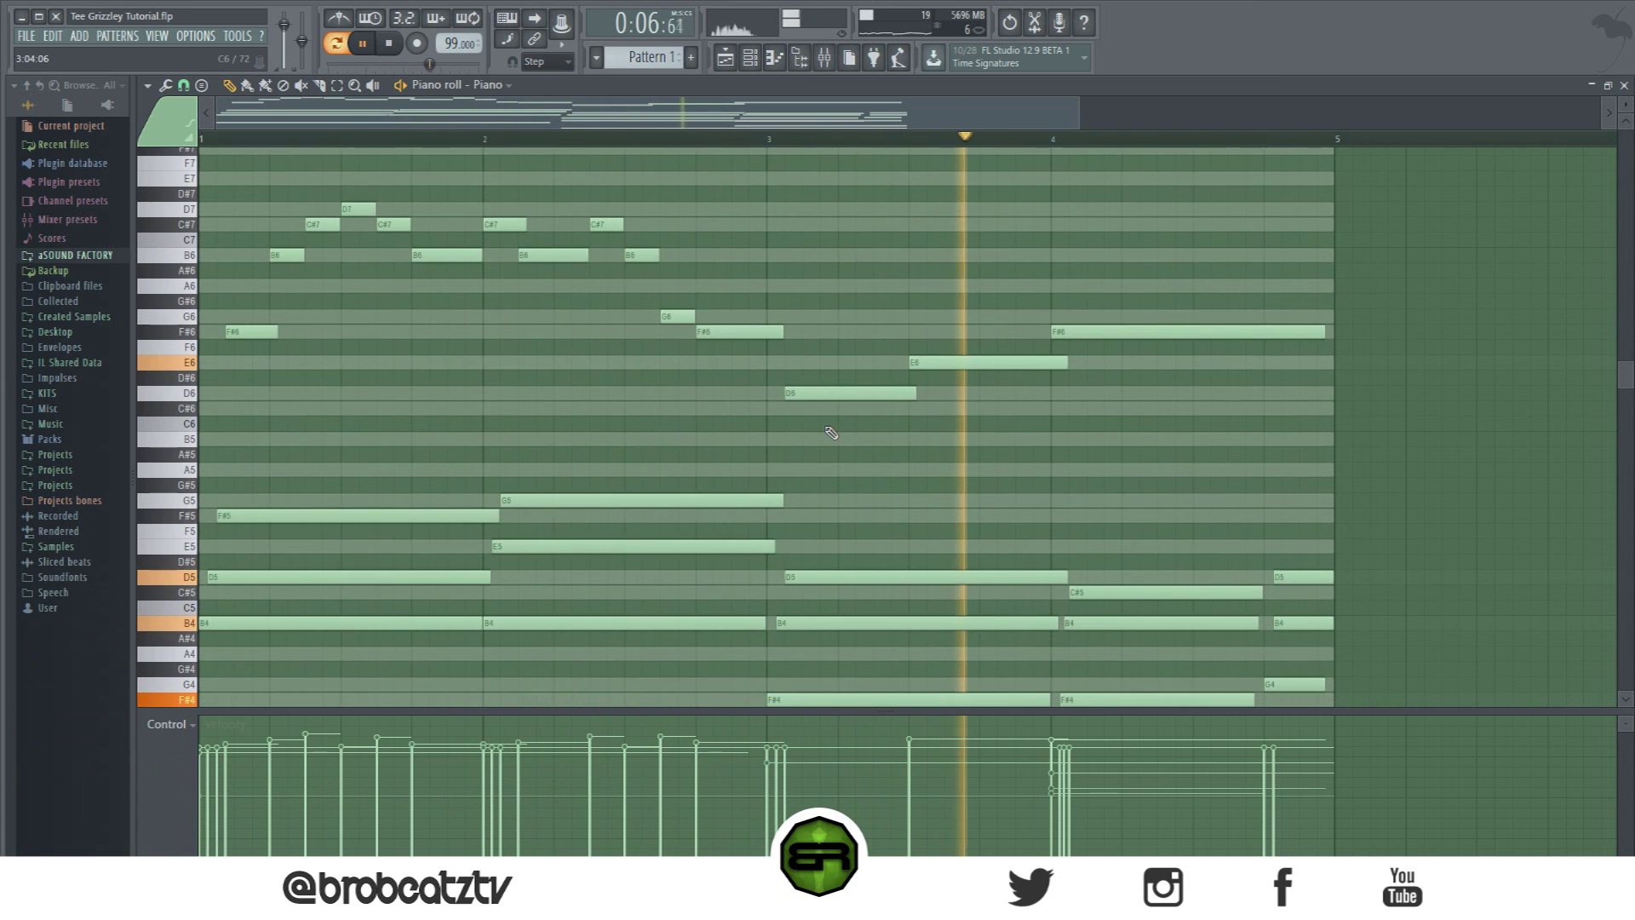
{"action": "key", "text": "space"}
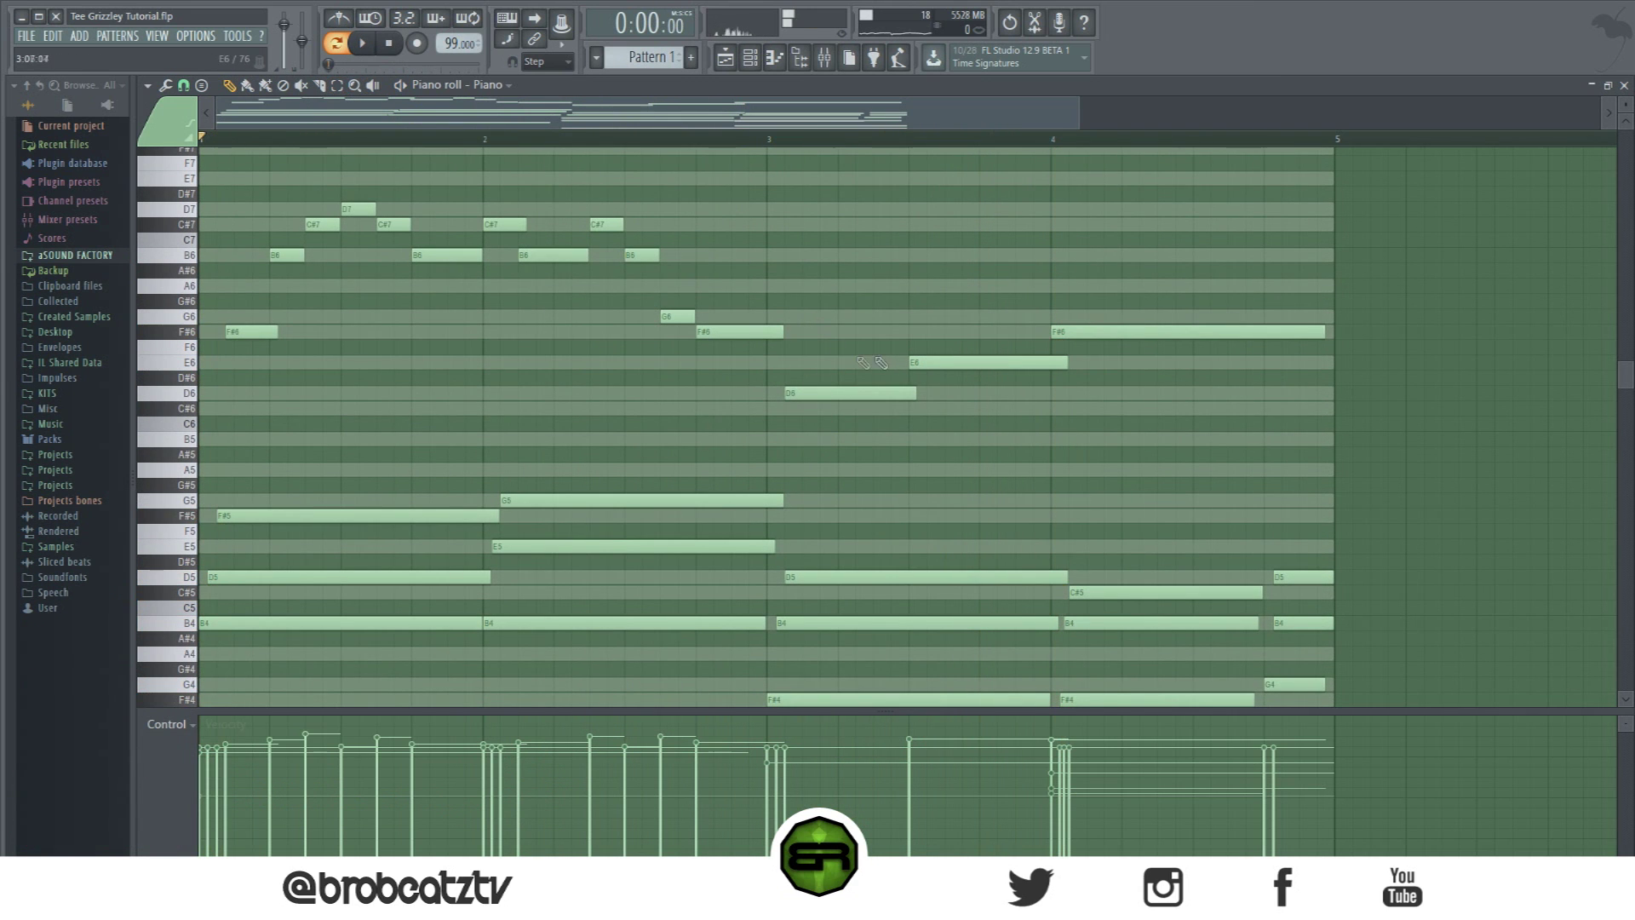
{"action": "left_click_drag", "start_coordinate": [841, 358], "coordinate": [847, 605]}
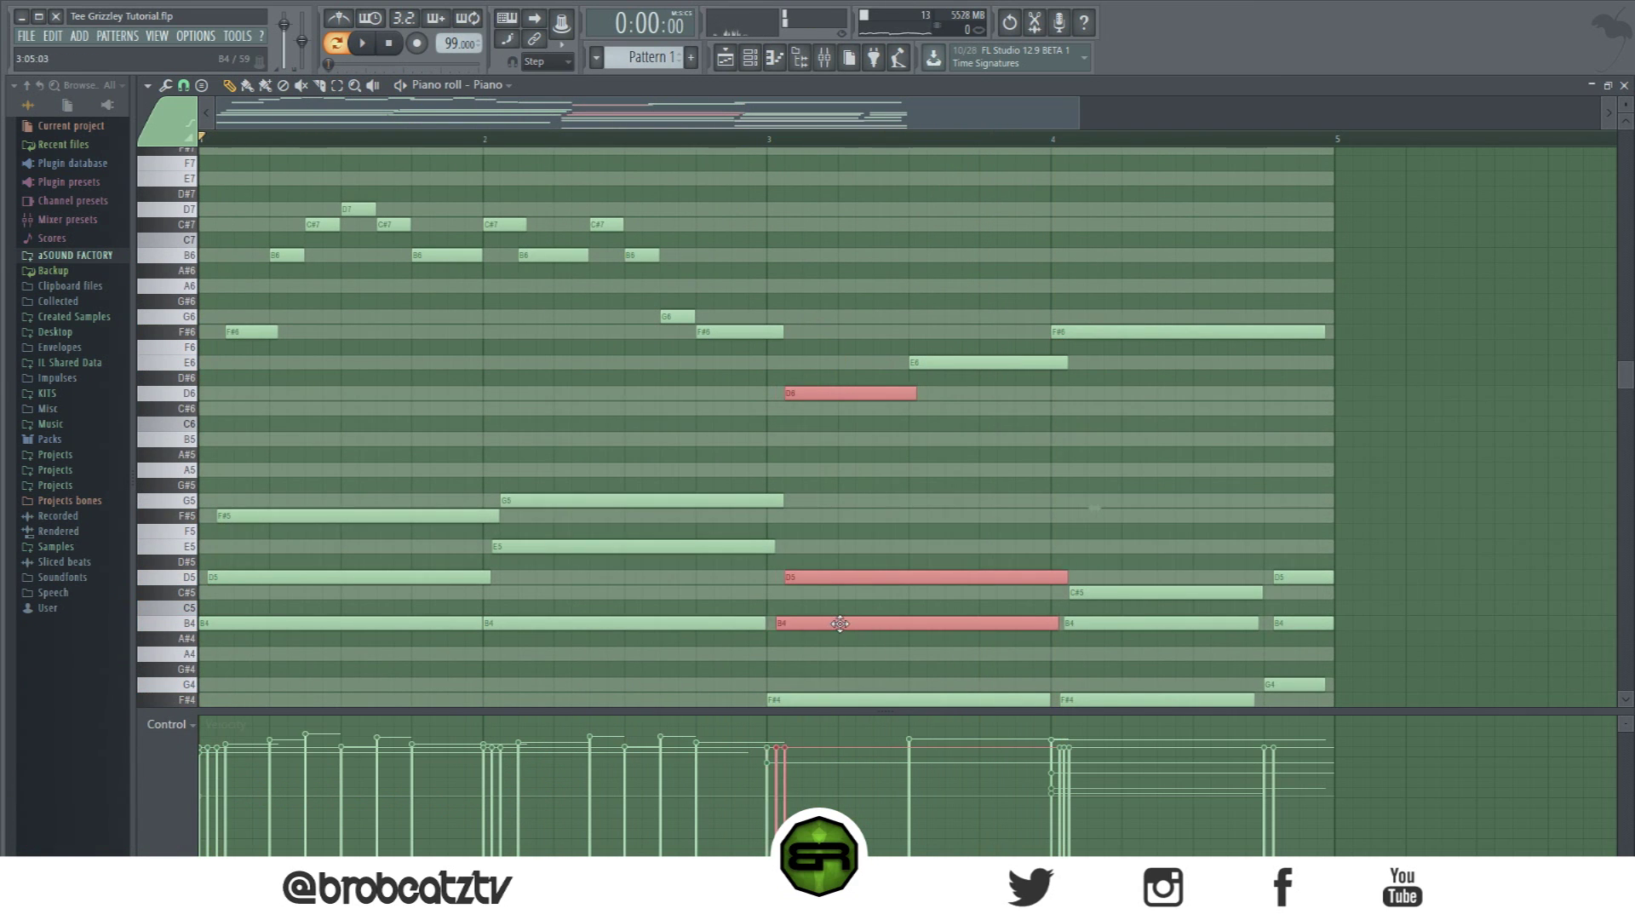
{"action": "left_click", "coordinate": [184, 86]}
{"action": "left_click", "coordinate": [213, 199]}
{"action": "left_click", "coordinate": [849, 517], "text": "ctrl"}
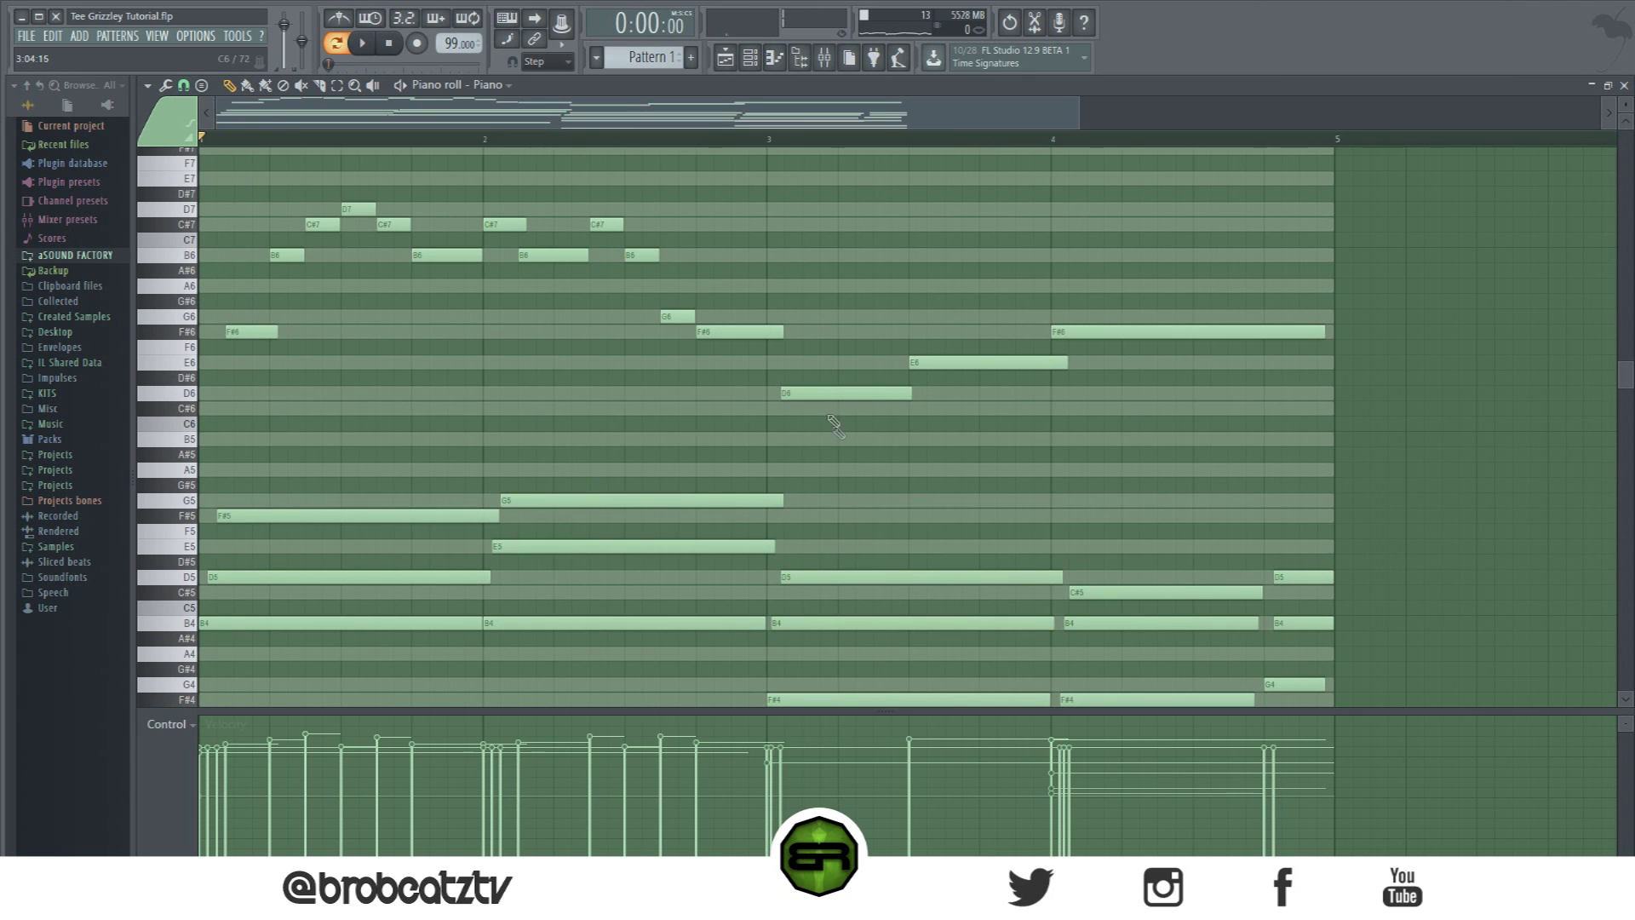
Step: Move the D6 melody note back to step 2 of bar 3 and play the transition from bar 2
{"action": "left_click", "coordinate": [366, 43]}
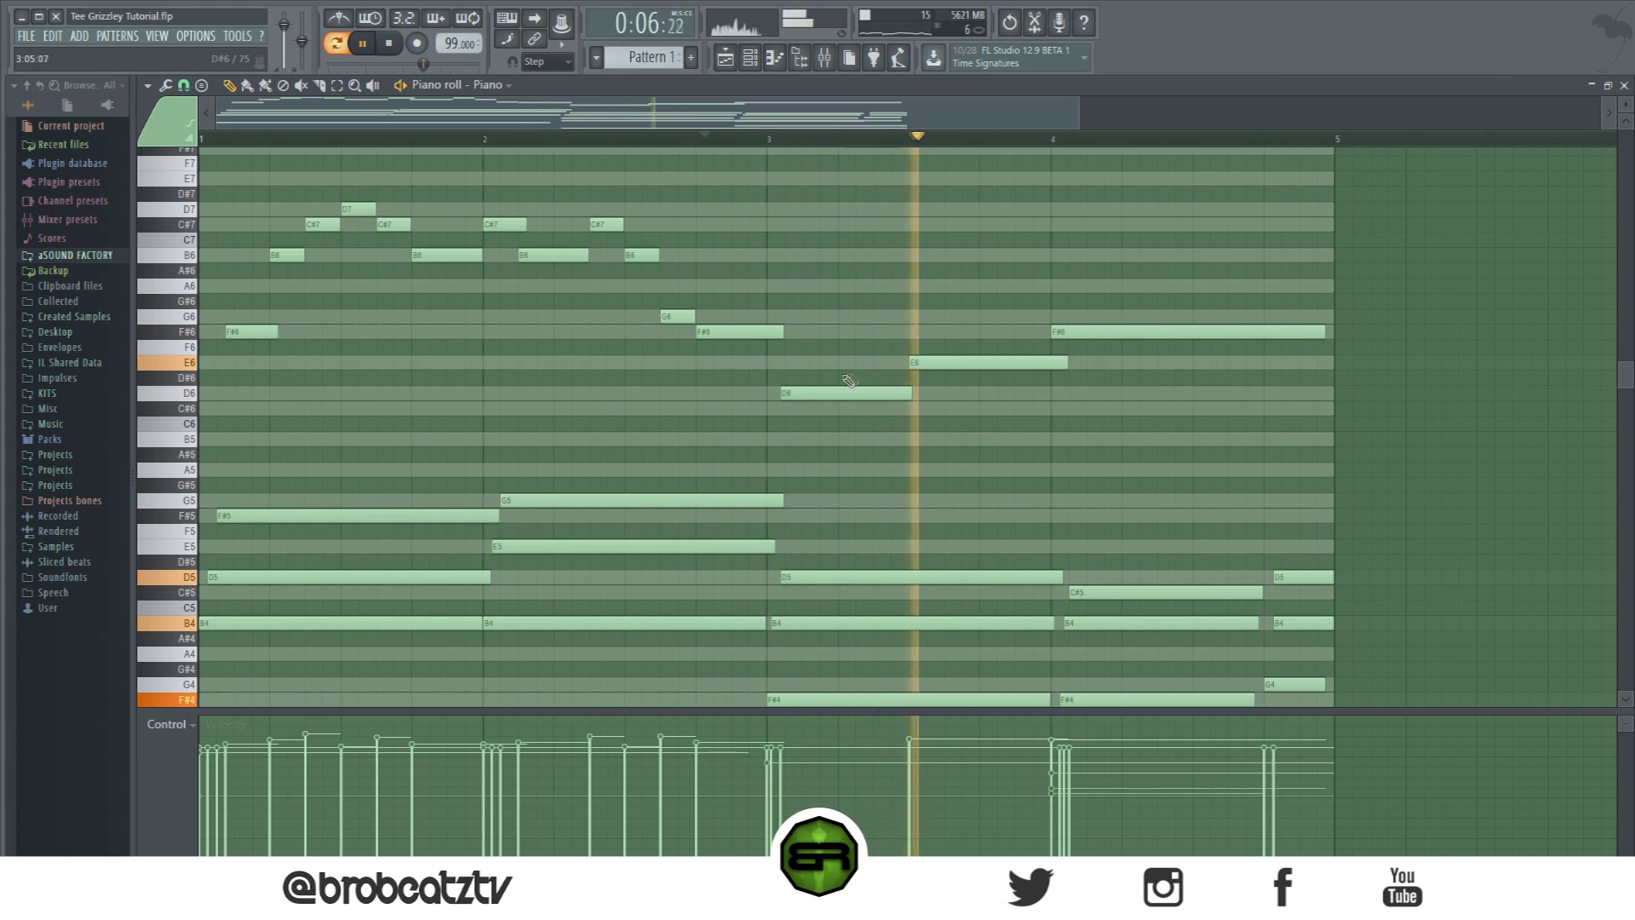
{"action": "left_click_drag", "start_coordinate": [822, 393], "coordinate": [827, 392]}
{"action": "left_click", "coordinate": [657, 138]}
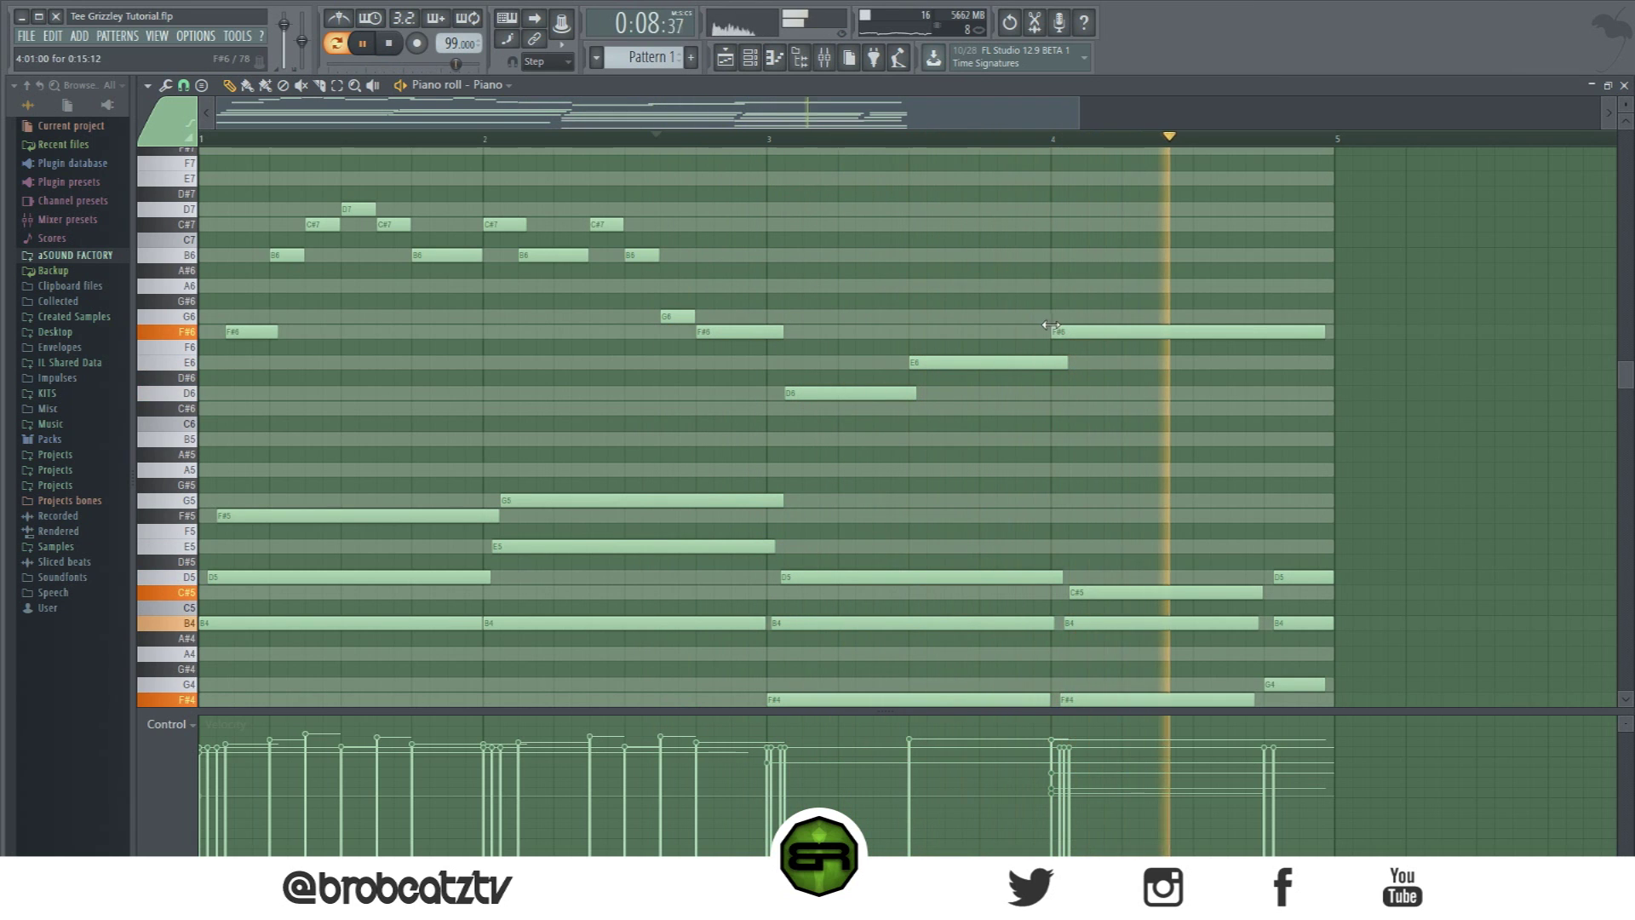
{"action": "left_click", "coordinate": [389, 44]}
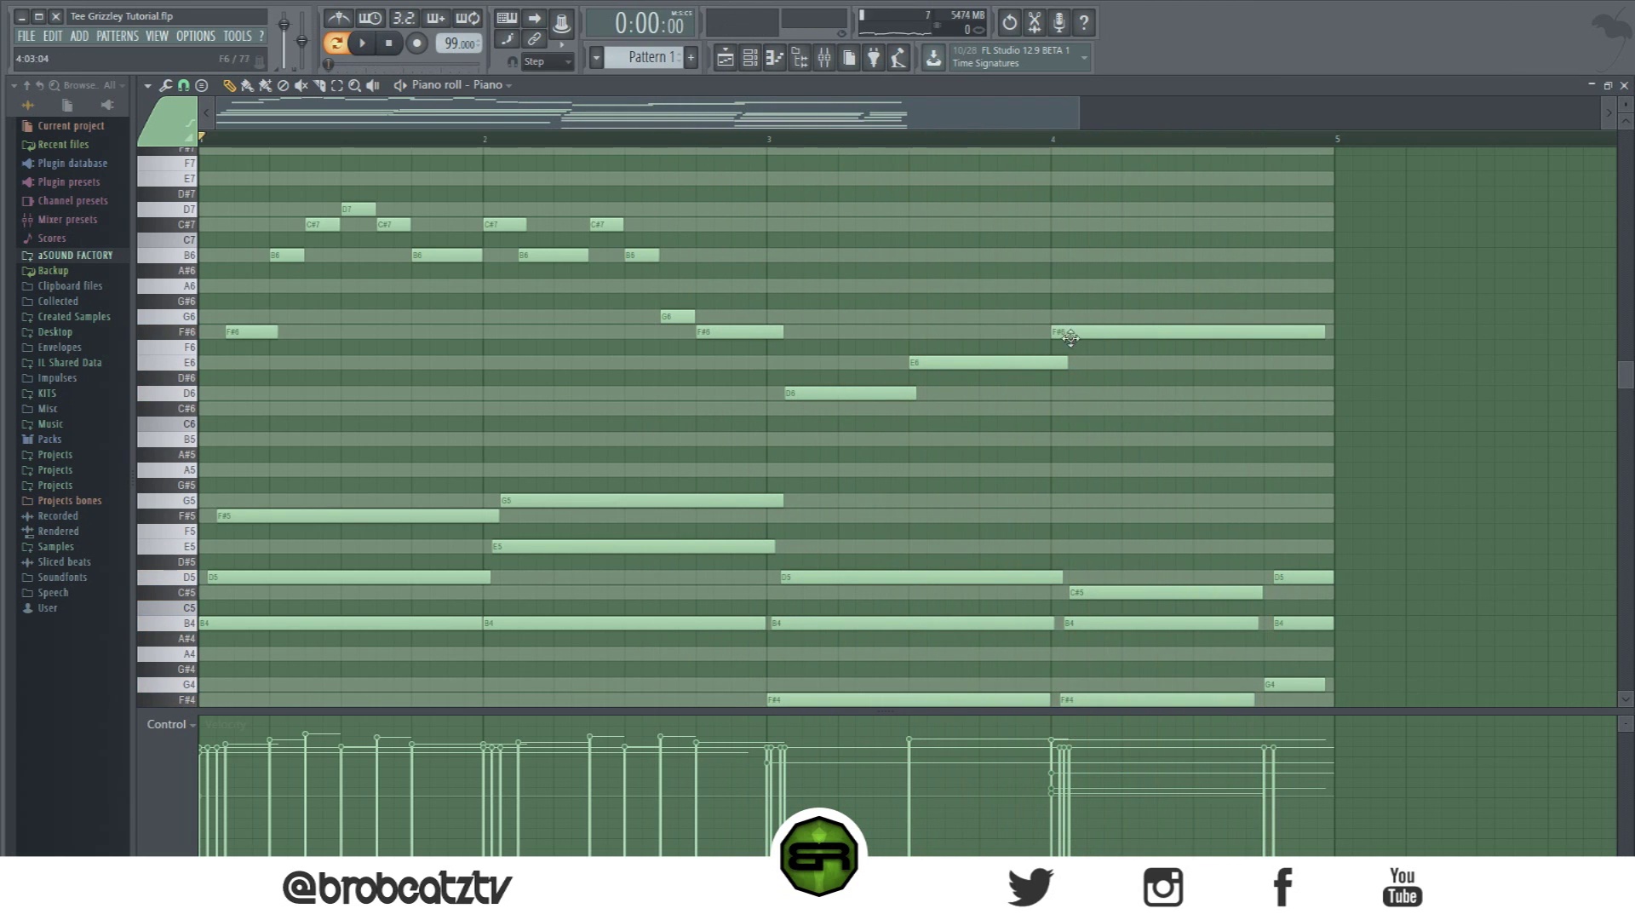
{"action": "left_click", "coordinate": [375, 44]}
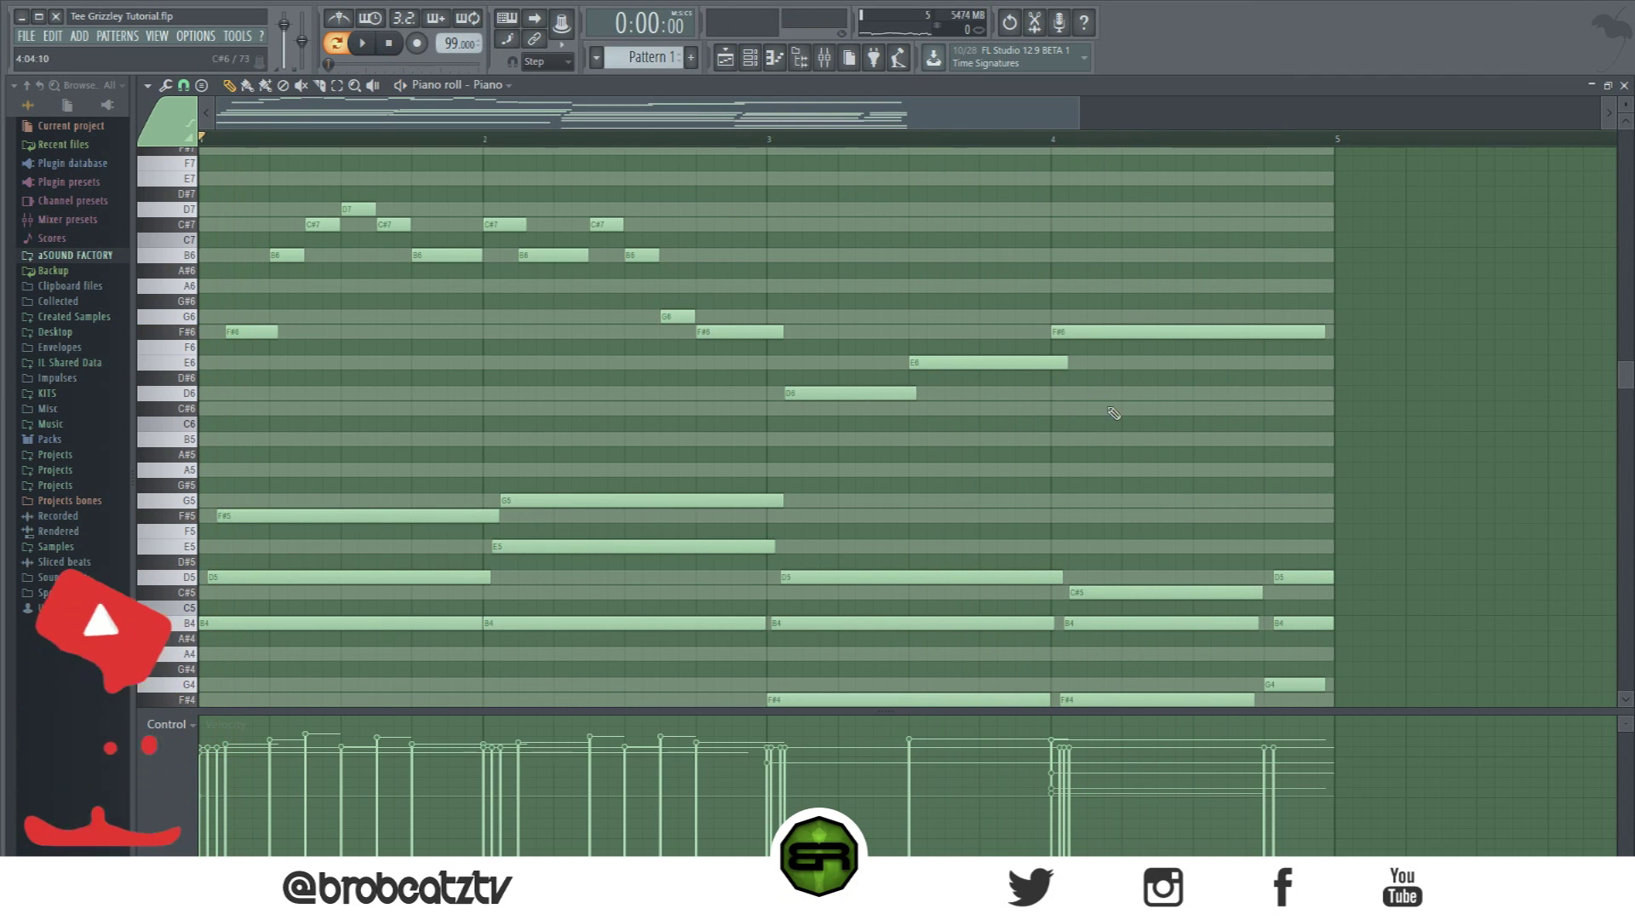
Step: Copy the high melody notes from the Piano channel and paste them into the Poppy Bells piano roll
{"action": "scroll", "coordinate": [1090, 502], "scroll_direction": "down", "scroll_amount": 3}
{"action": "scroll", "coordinate": [1094, 506], "scroll_direction": "down", "scroll_amount": 3}
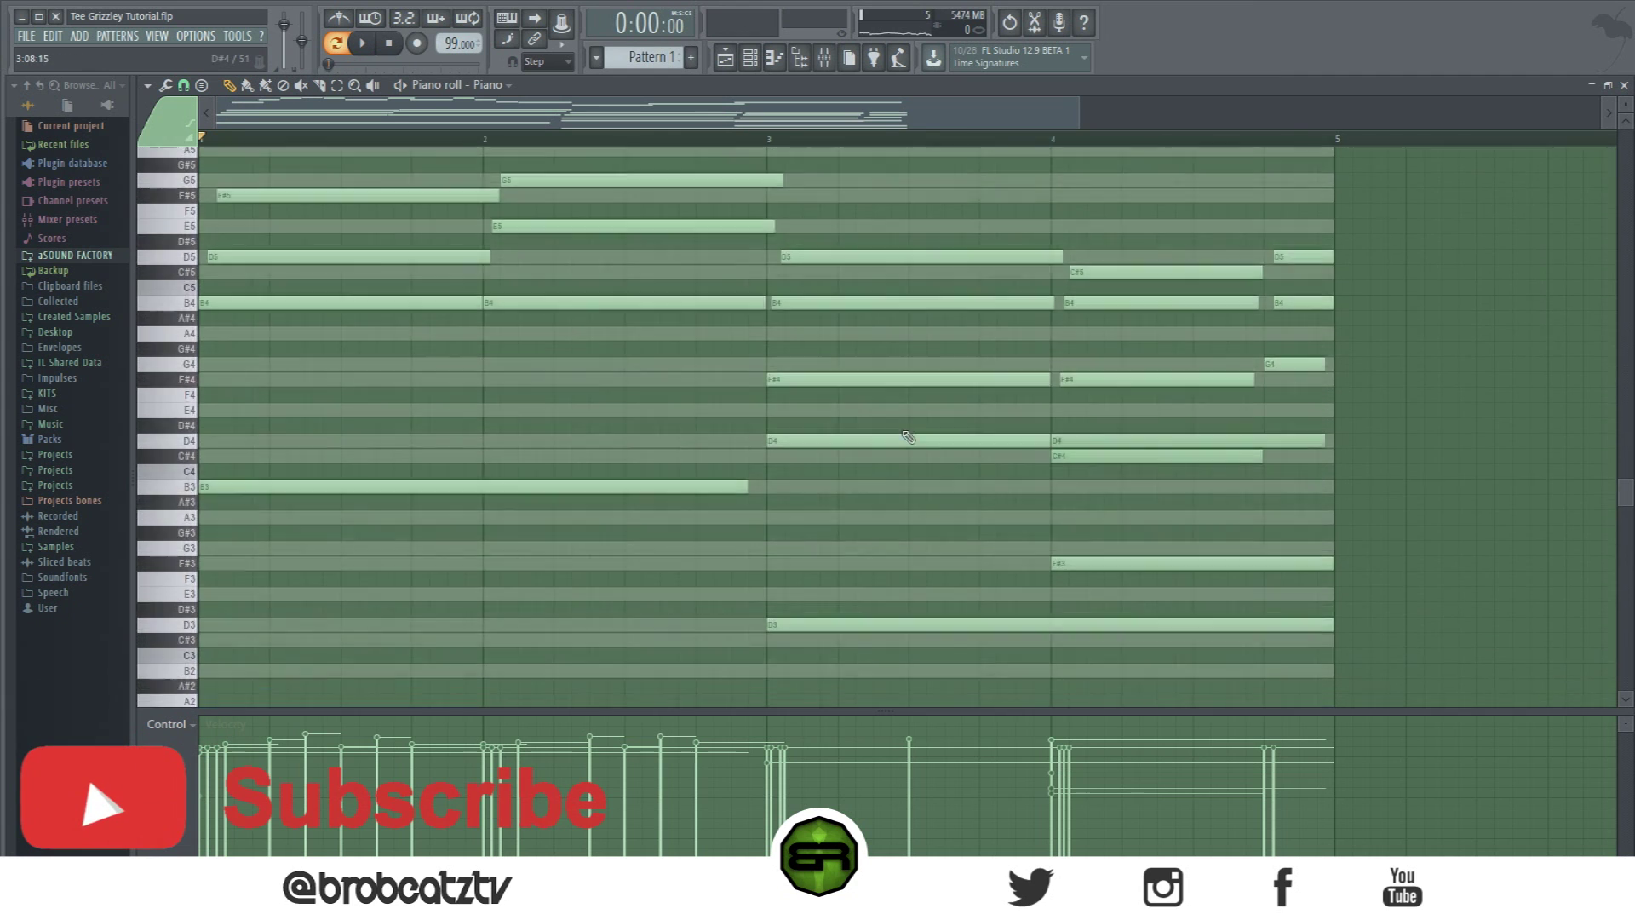
{"action": "scroll", "coordinate": [927, 430], "scroll_direction": "up", "scroll_amount": 8}
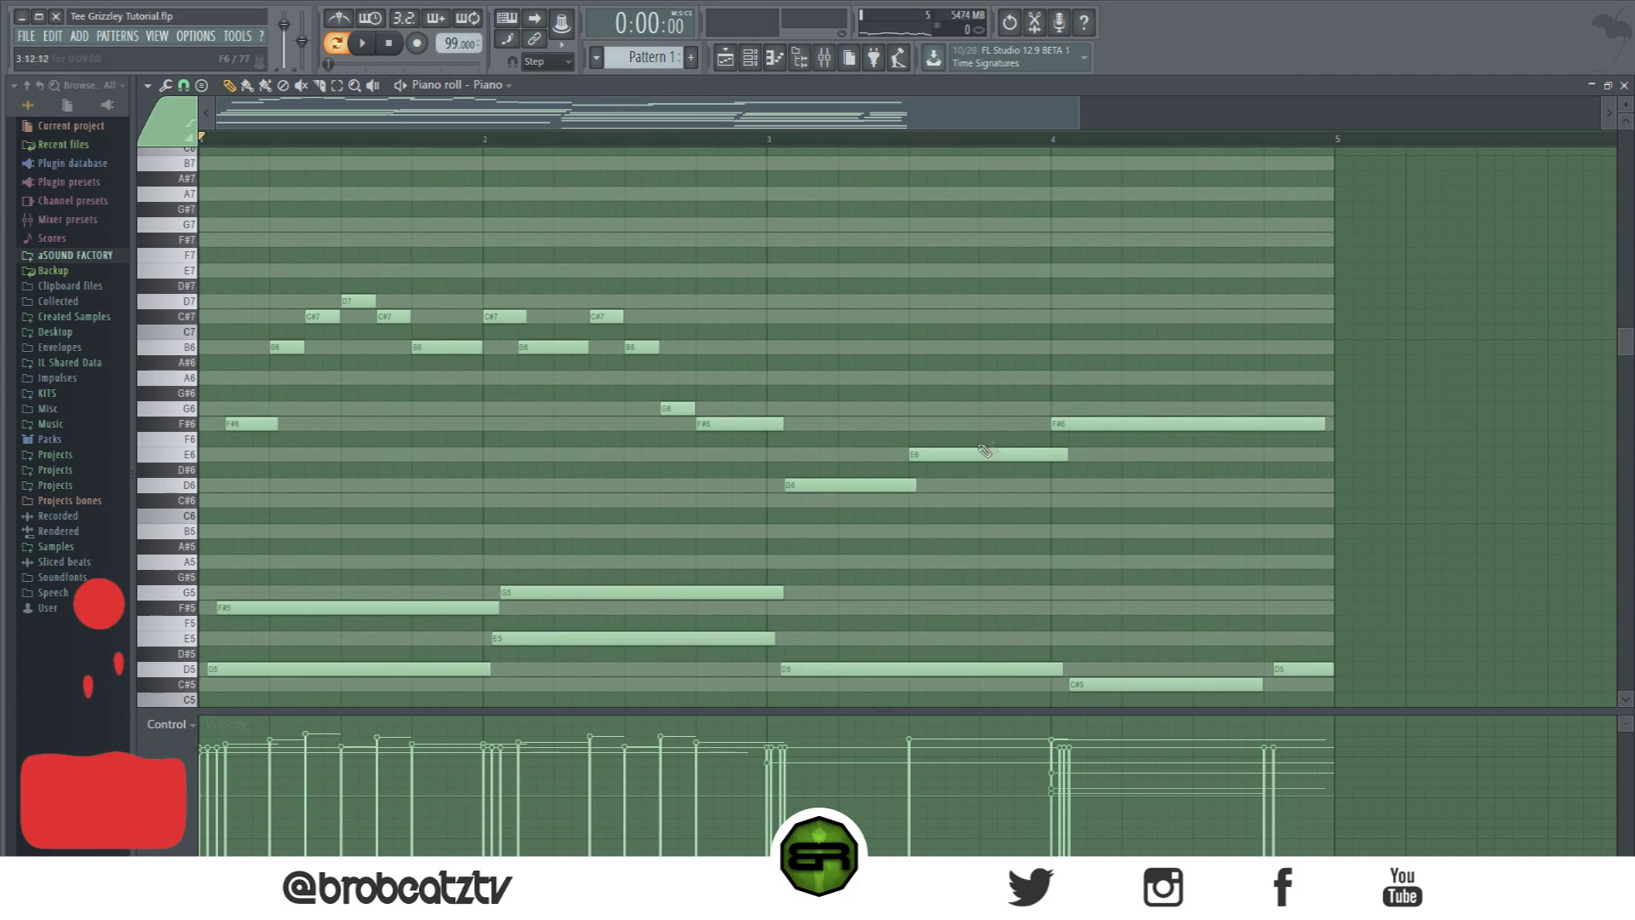
{"action": "left_click_drag", "start_coordinate": [1303, 552], "coordinate": [163, 213]}
{"action": "left_click", "coordinate": [58, 39]}
{"action": "left_click", "coordinate": [64, 95]}
{"action": "left_click", "coordinate": [751, 60]}
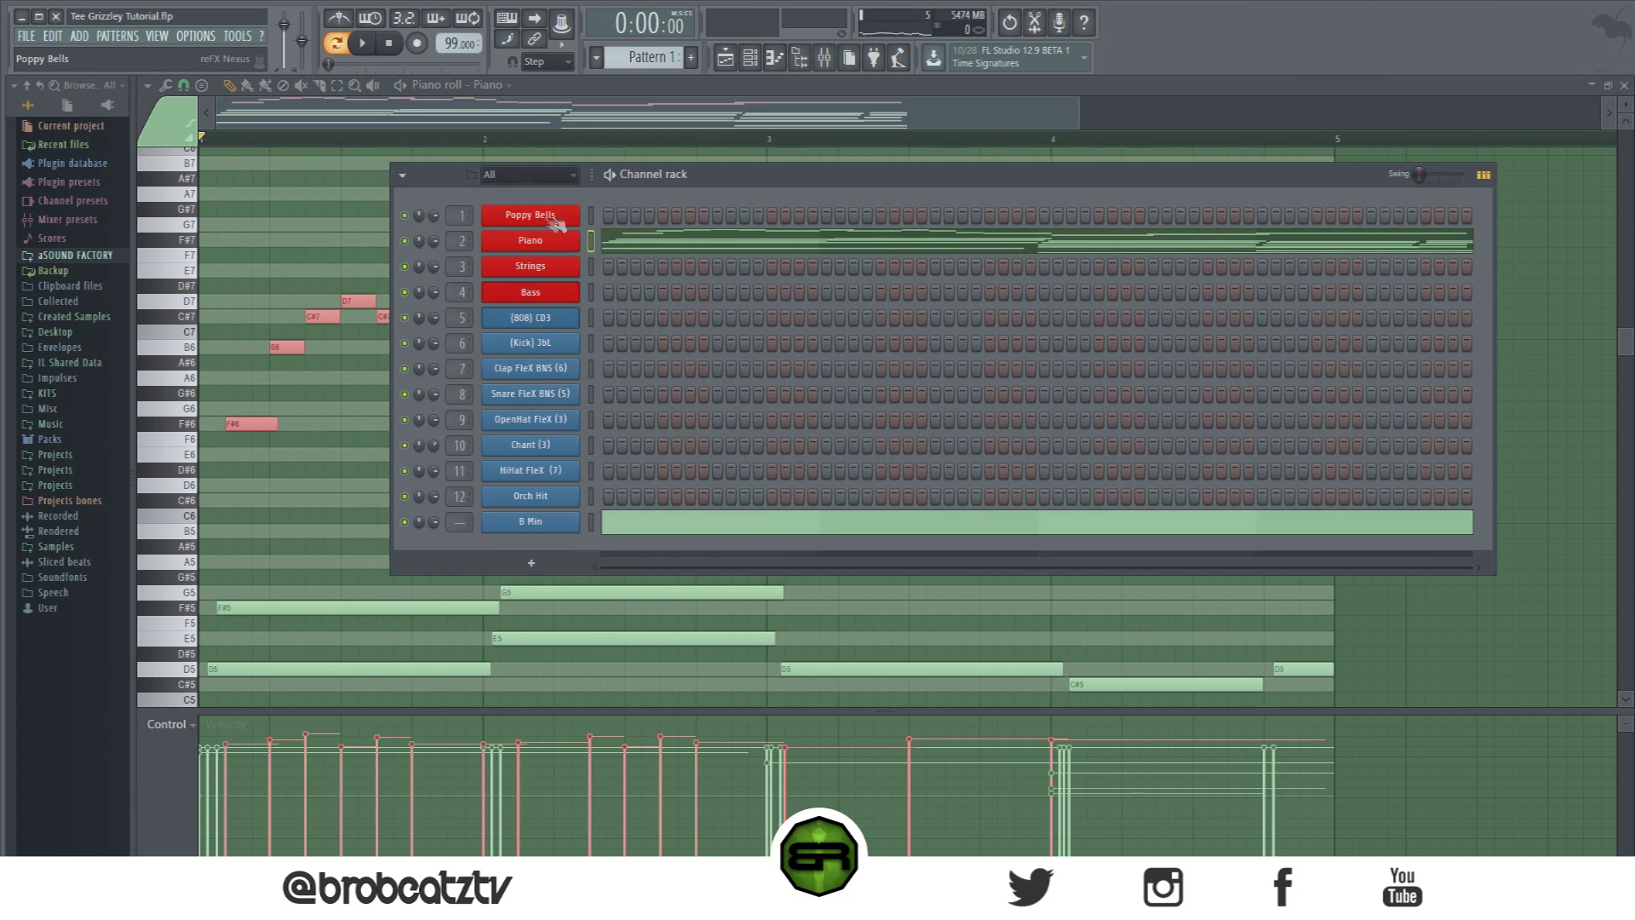
{"action": "right_click", "coordinate": [544, 219]}
{"action": "left_click", "coordinate": [620, 217]}
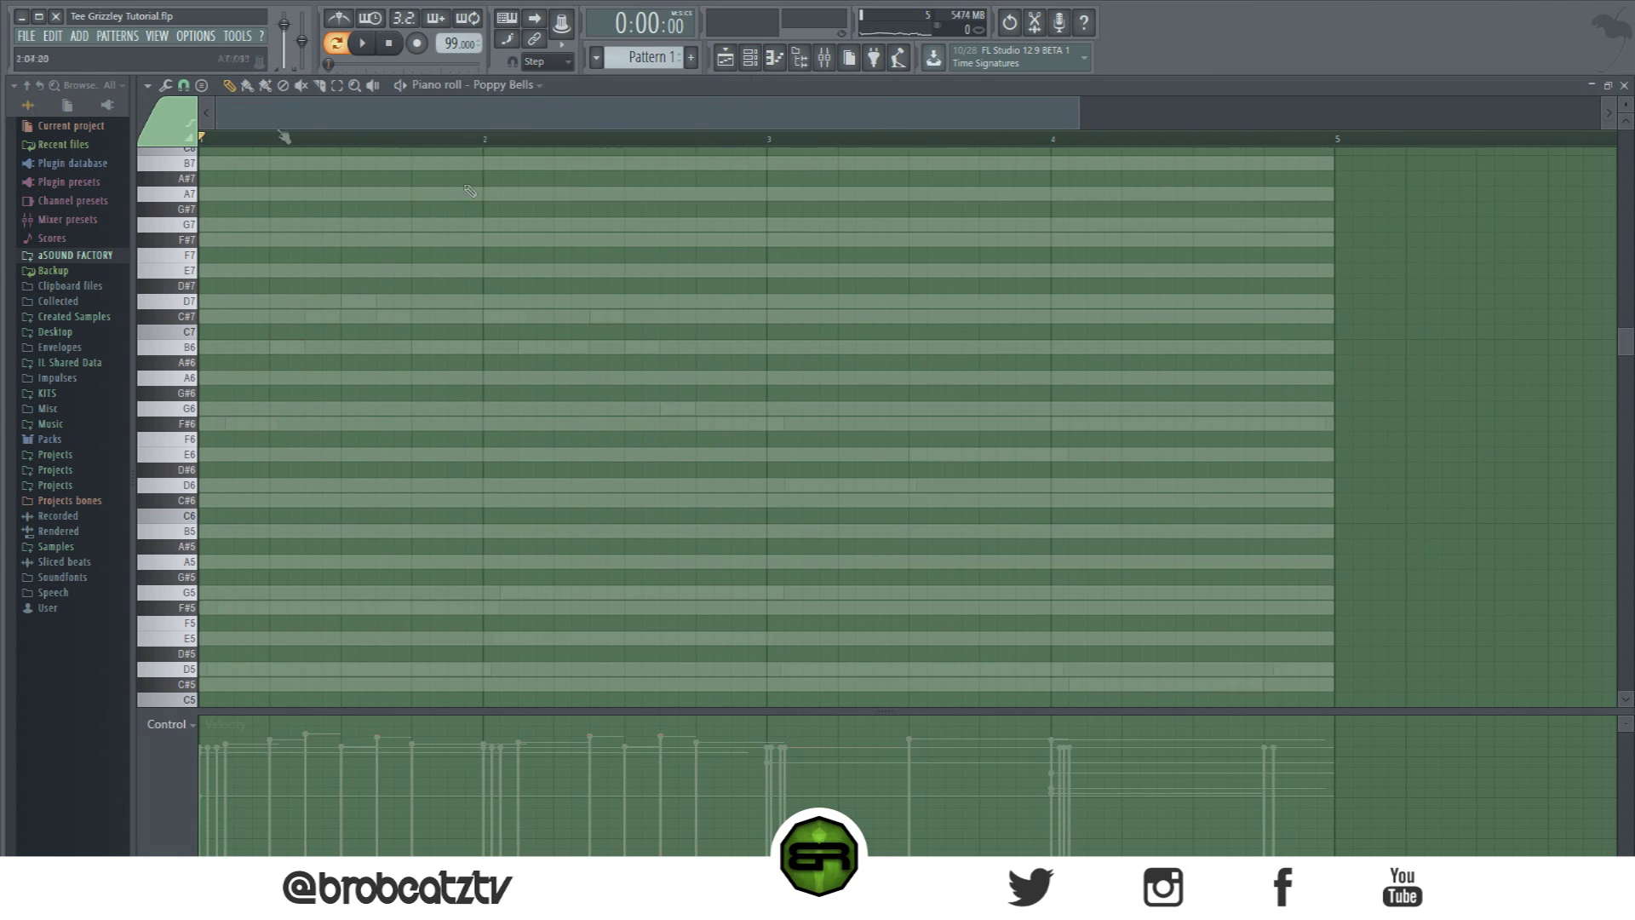
{"action": "left_click", "coordinate": [57, 38]}
{"action": "left_click", "coordinate": [89, 109]}
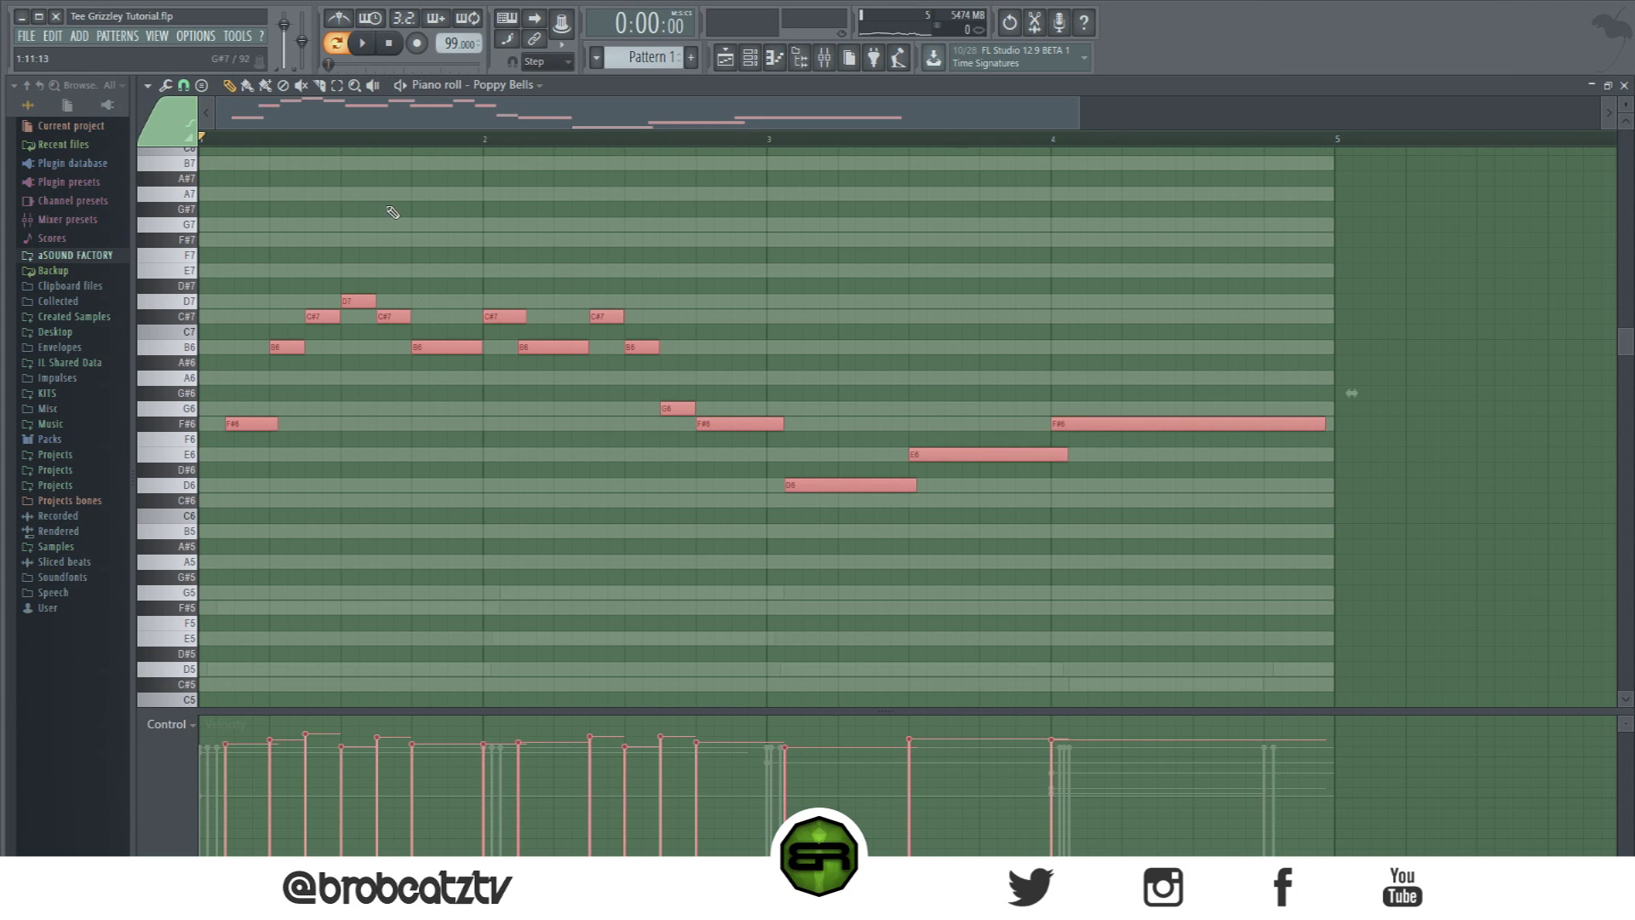
Step: Try quantizing all the Poppy Bells melody notes to a coarse beat grid
{"action": "left_click", "coordinate": [323, 430]}
{"action": "key", "text": "ctrl+a"}
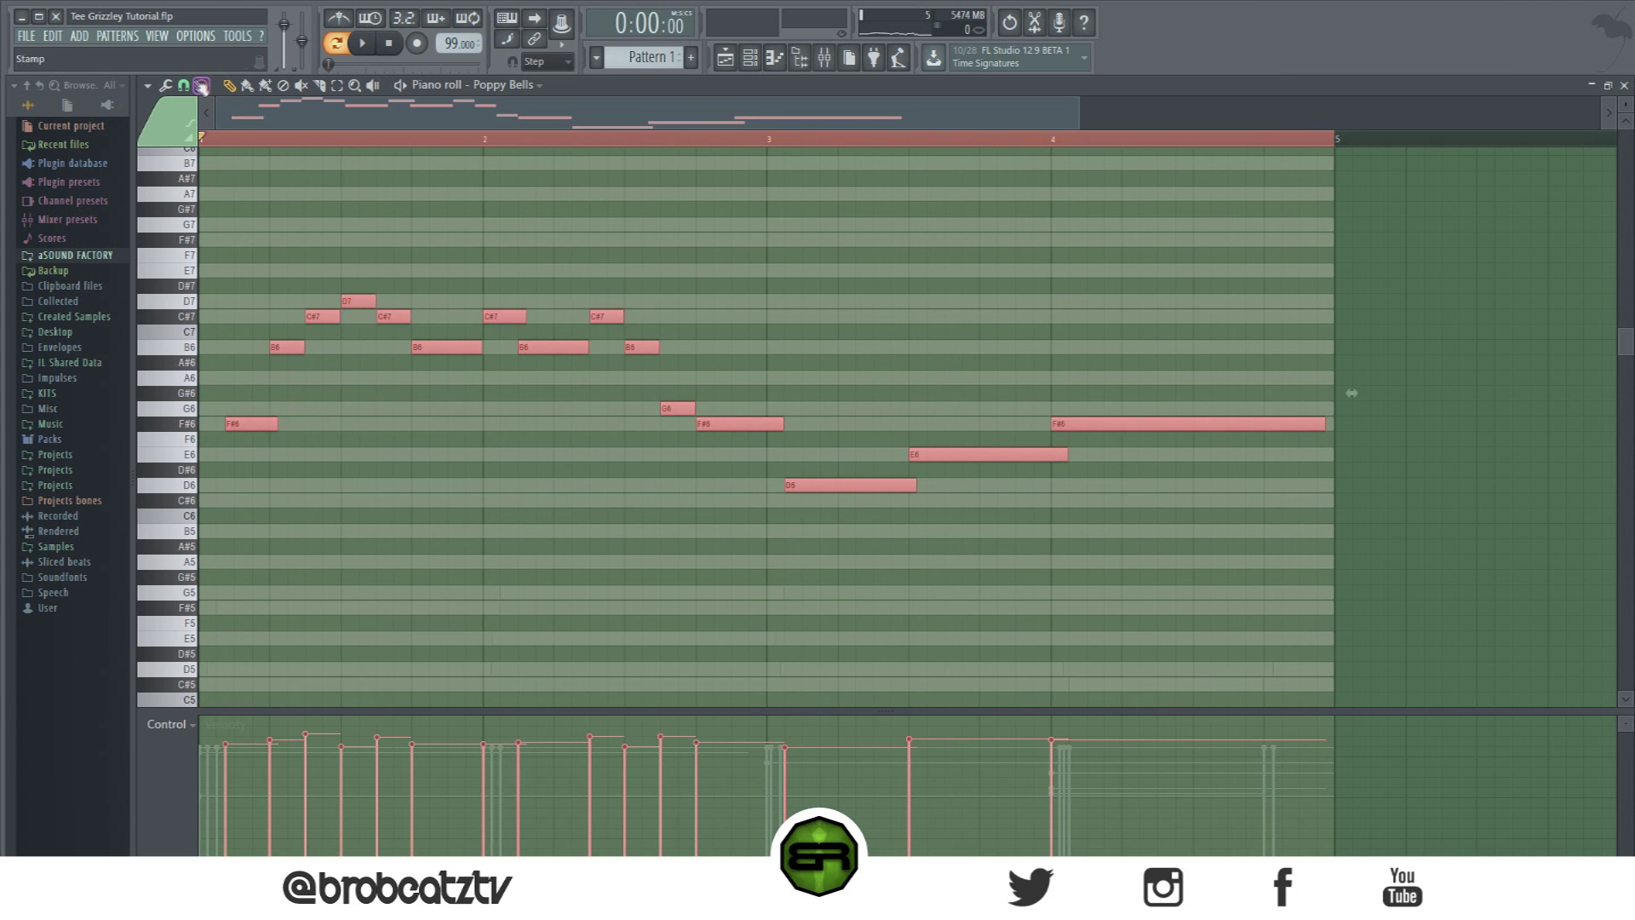
{"action": "left_click", "coordinate": [183, 85]}
{"action": "left_click", "coordinate": [188, 311]}
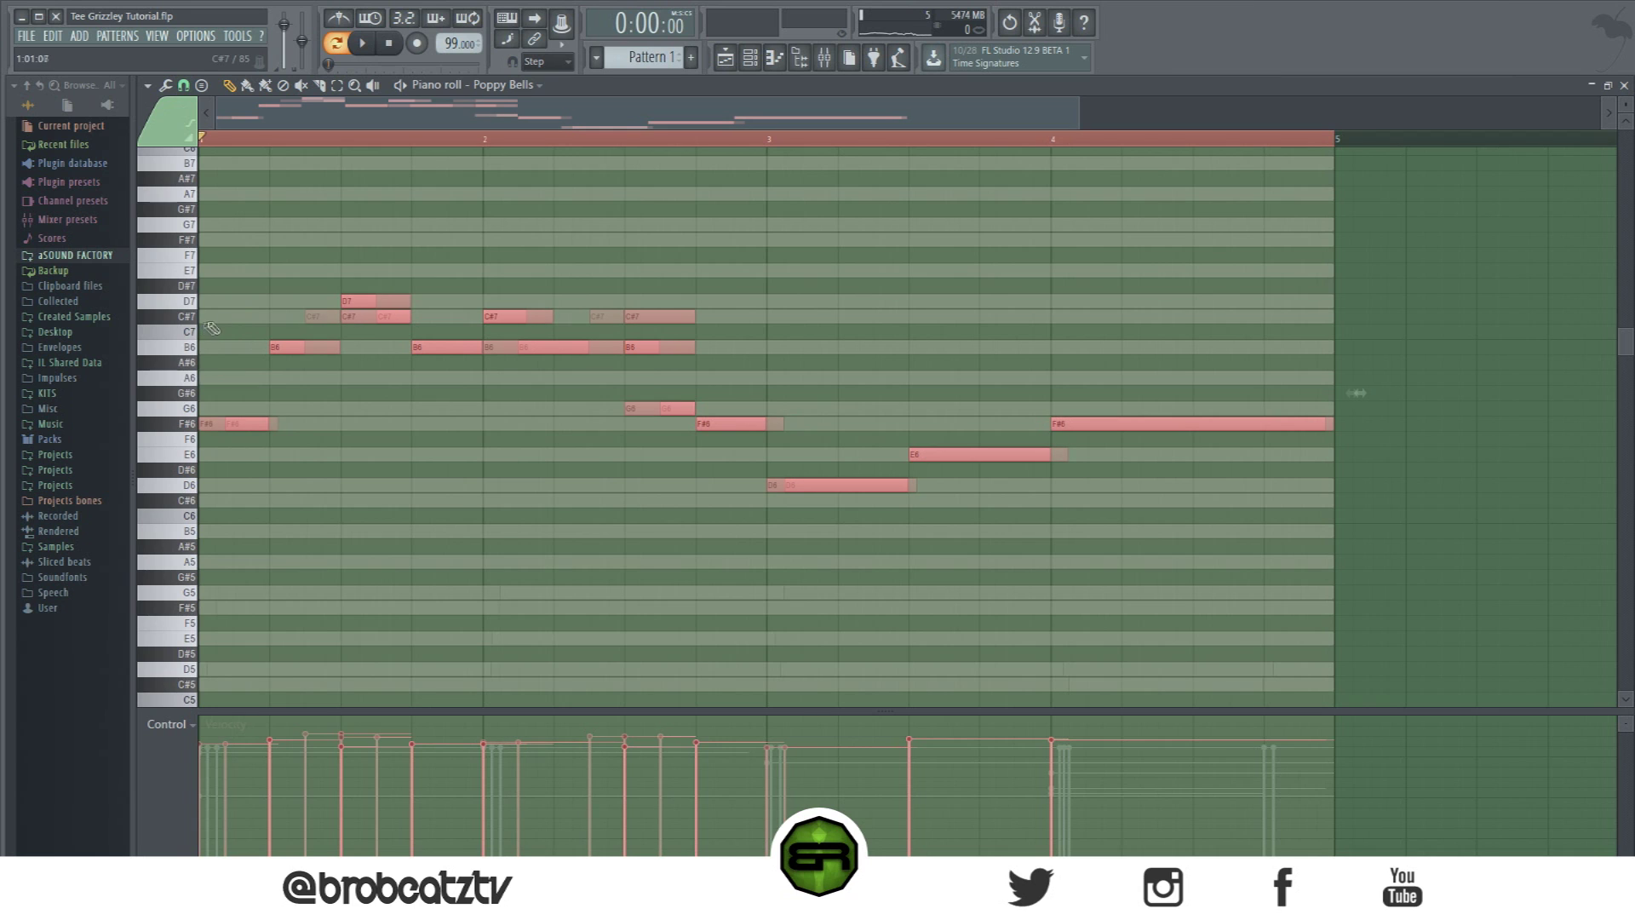
{"action": "key", "text": "ctrl+z"}
Step: Quantize the Poppy Bells melody to the half-beat grid and extend the first F#6 note back to the start of bar 1
{"action": "left_click", "coordinate": [202, 87]}
{"action": "left_click", "coordinate": [211, 318]}
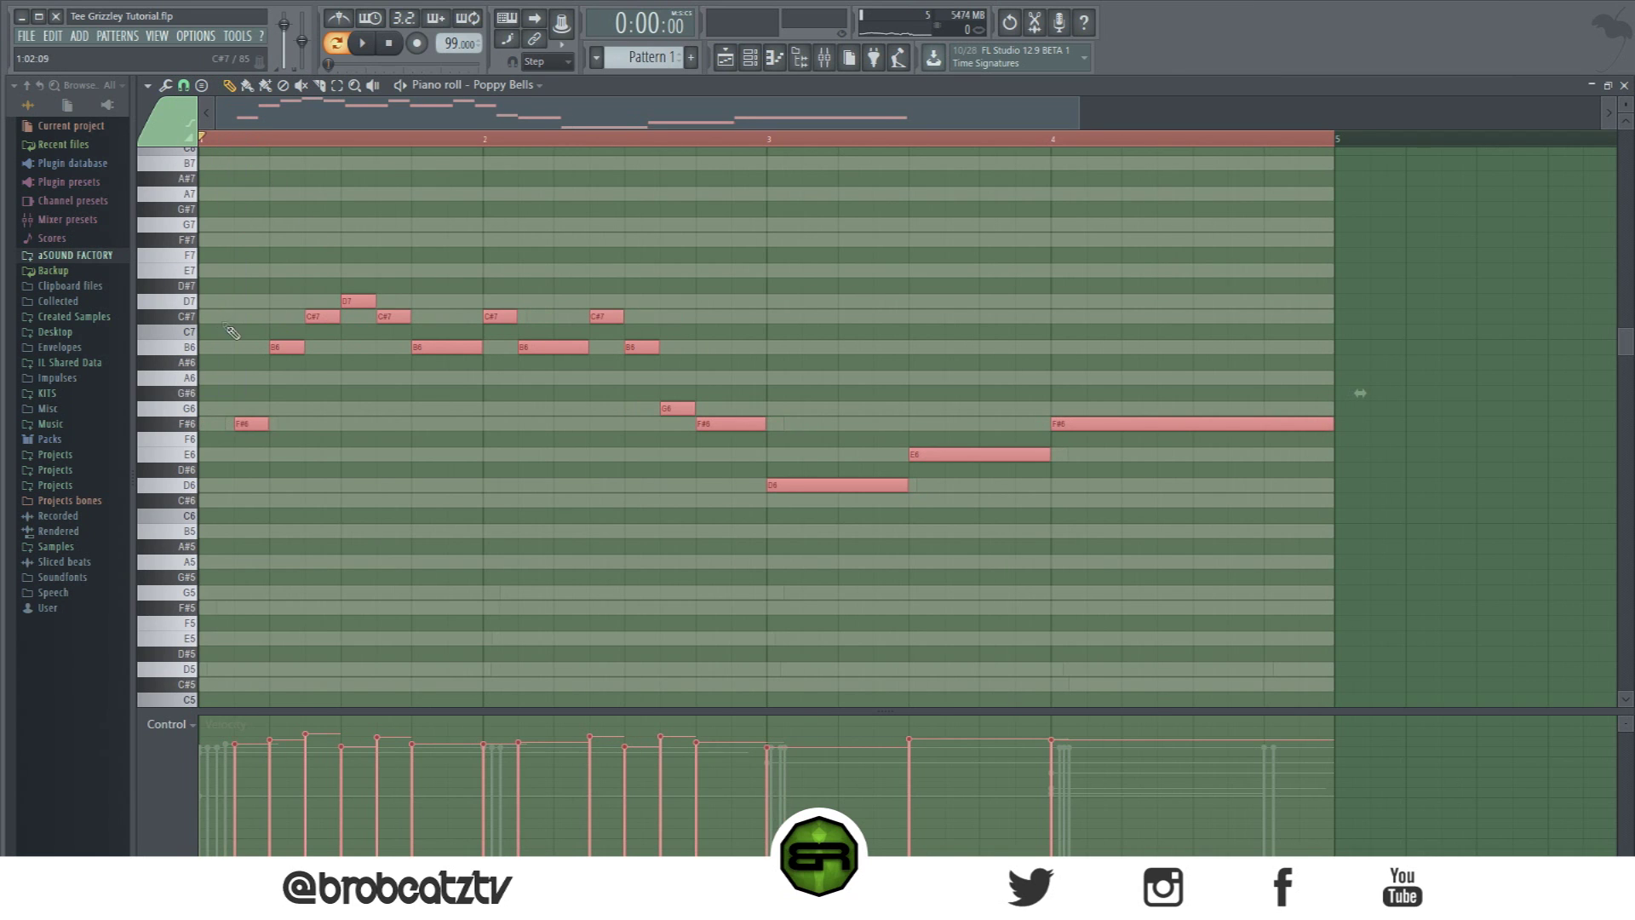
{"action": "left_click", "coordinate": [232, 332]}
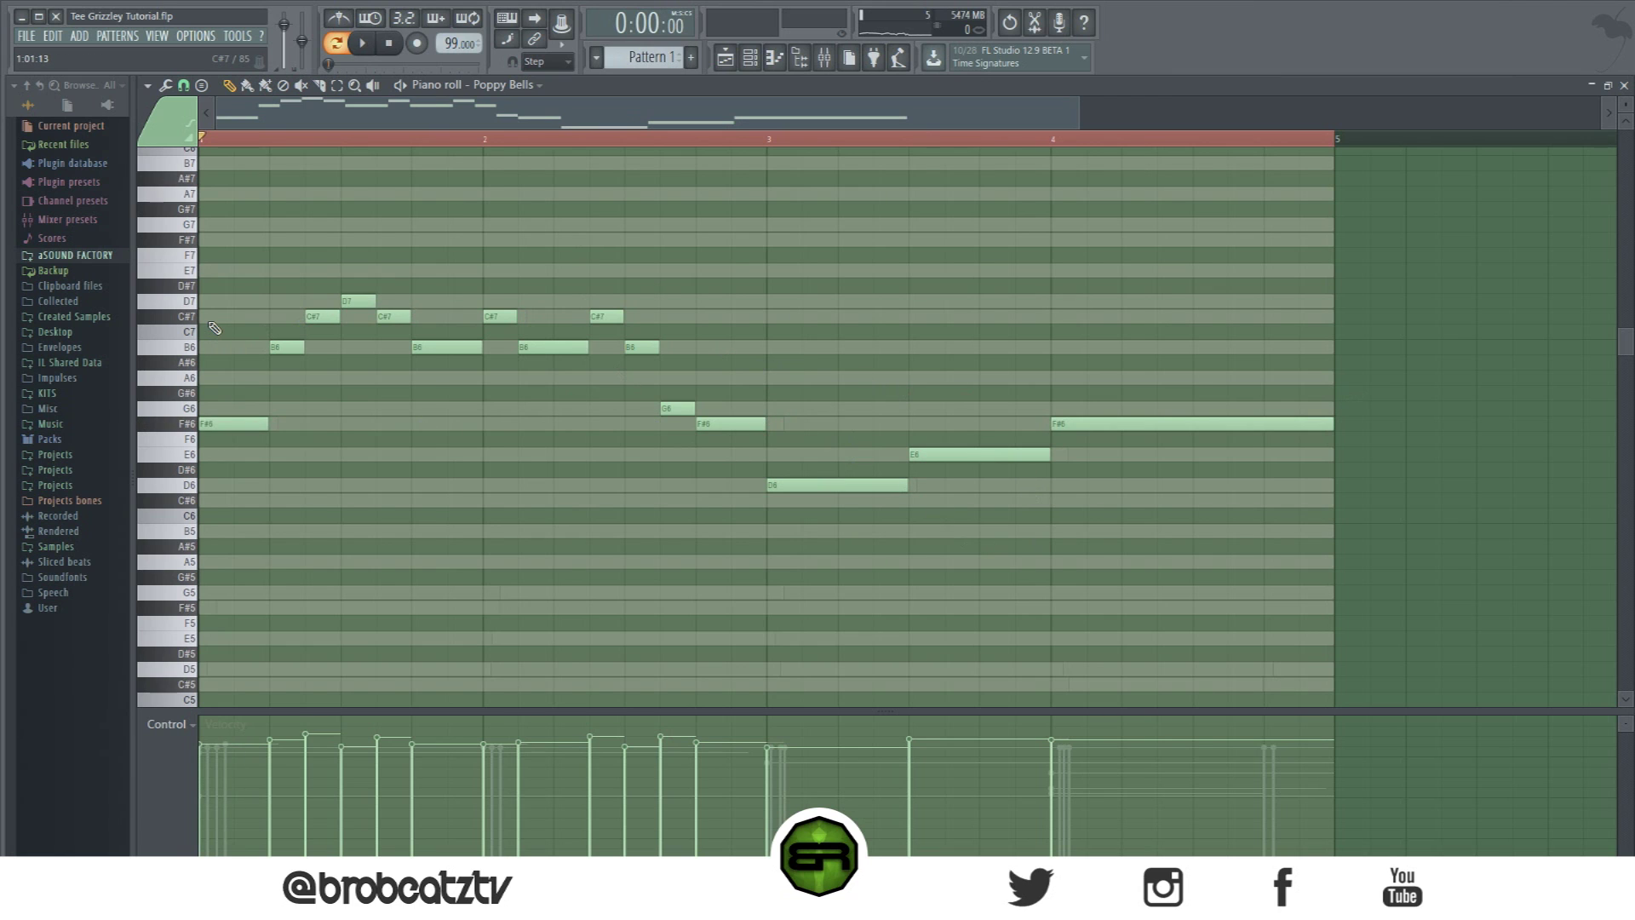
Step: Transpose the whole Poppy Bells melody down one octave and play it with the piano
{"action": "key", "text": "ctrl+a"}
{"action": "key", "text": "ctrl+Down"}
{"action": "scroll", "coordinate": [682, 414], "scroll_direction": "down", "scroll_amount": 2}
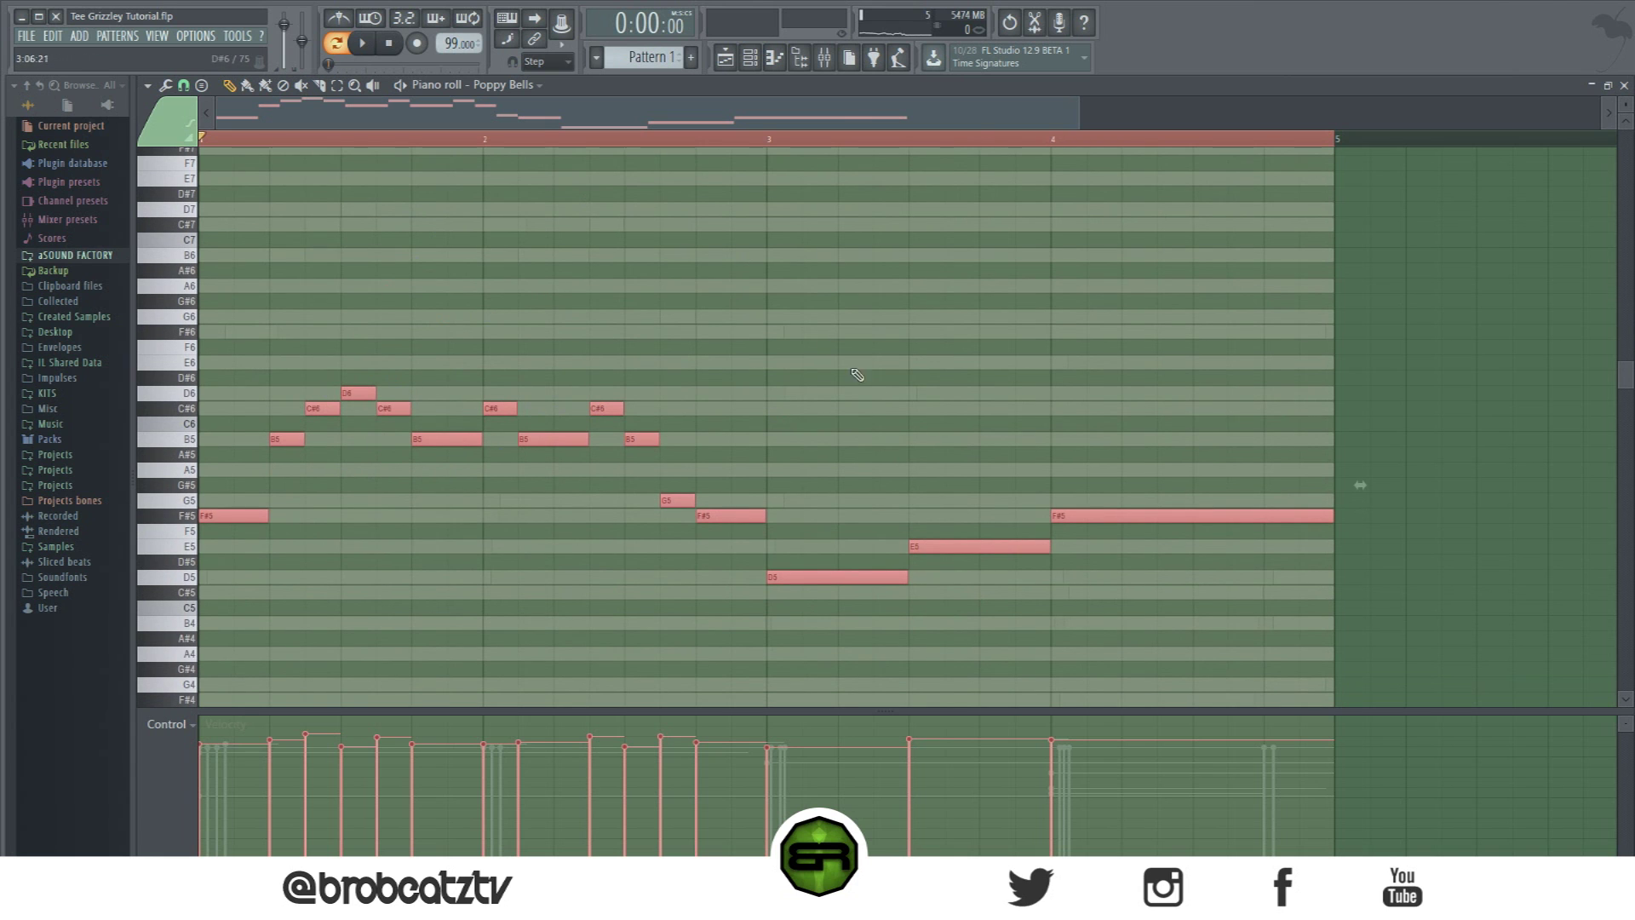
{"action": "left_click", "coordinate": [749, 57]}
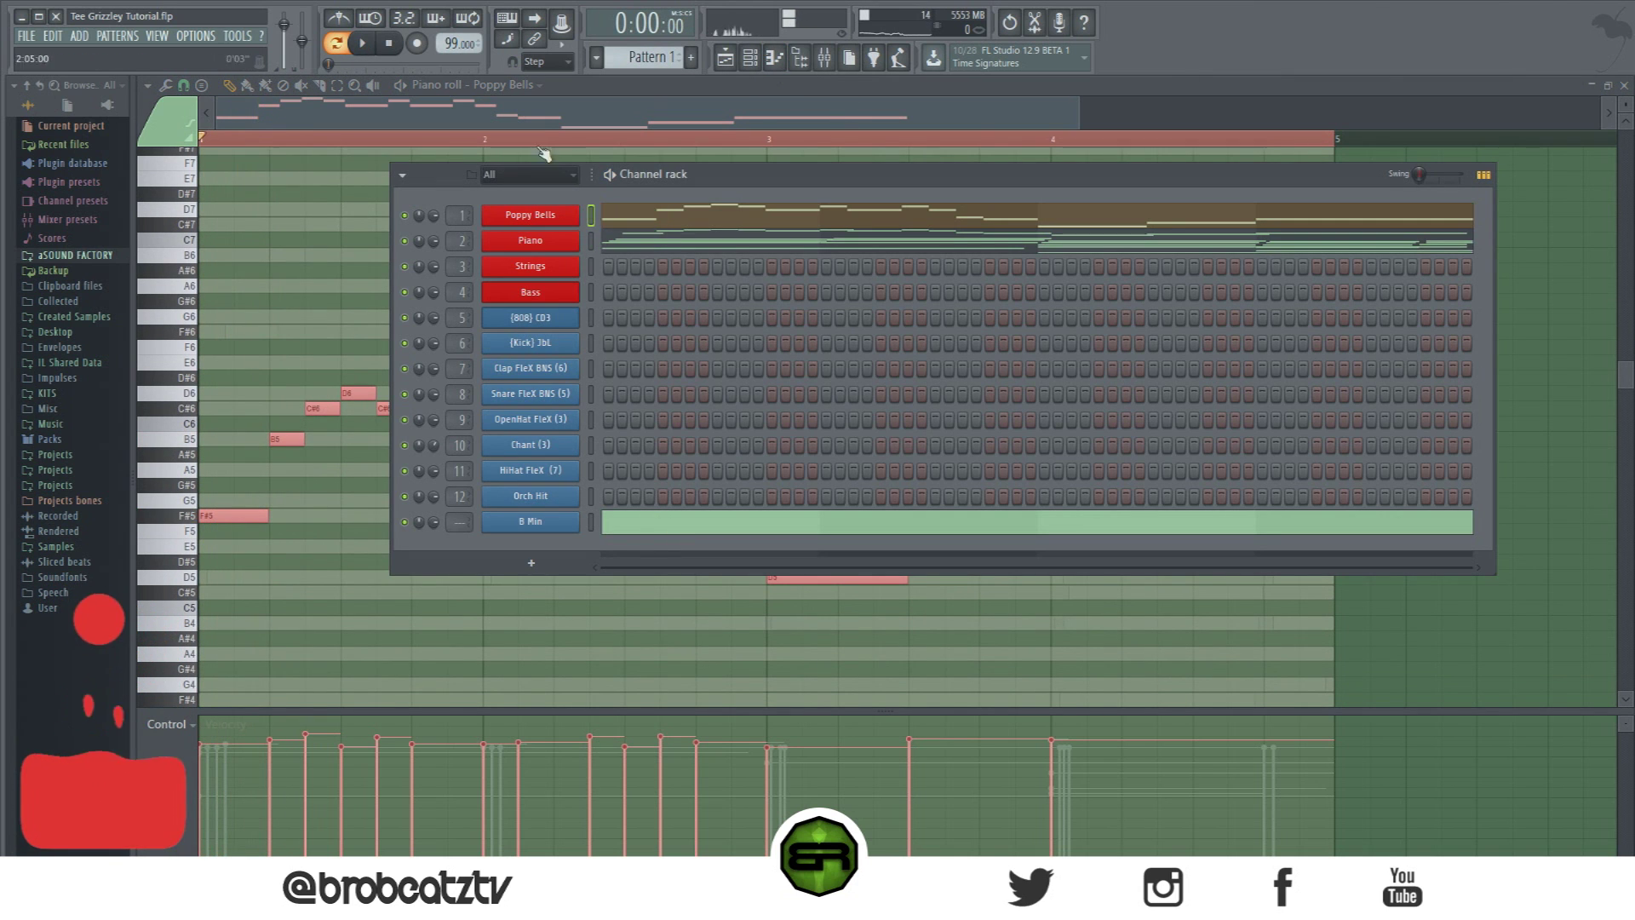
{"action": "key", "text": "space"}
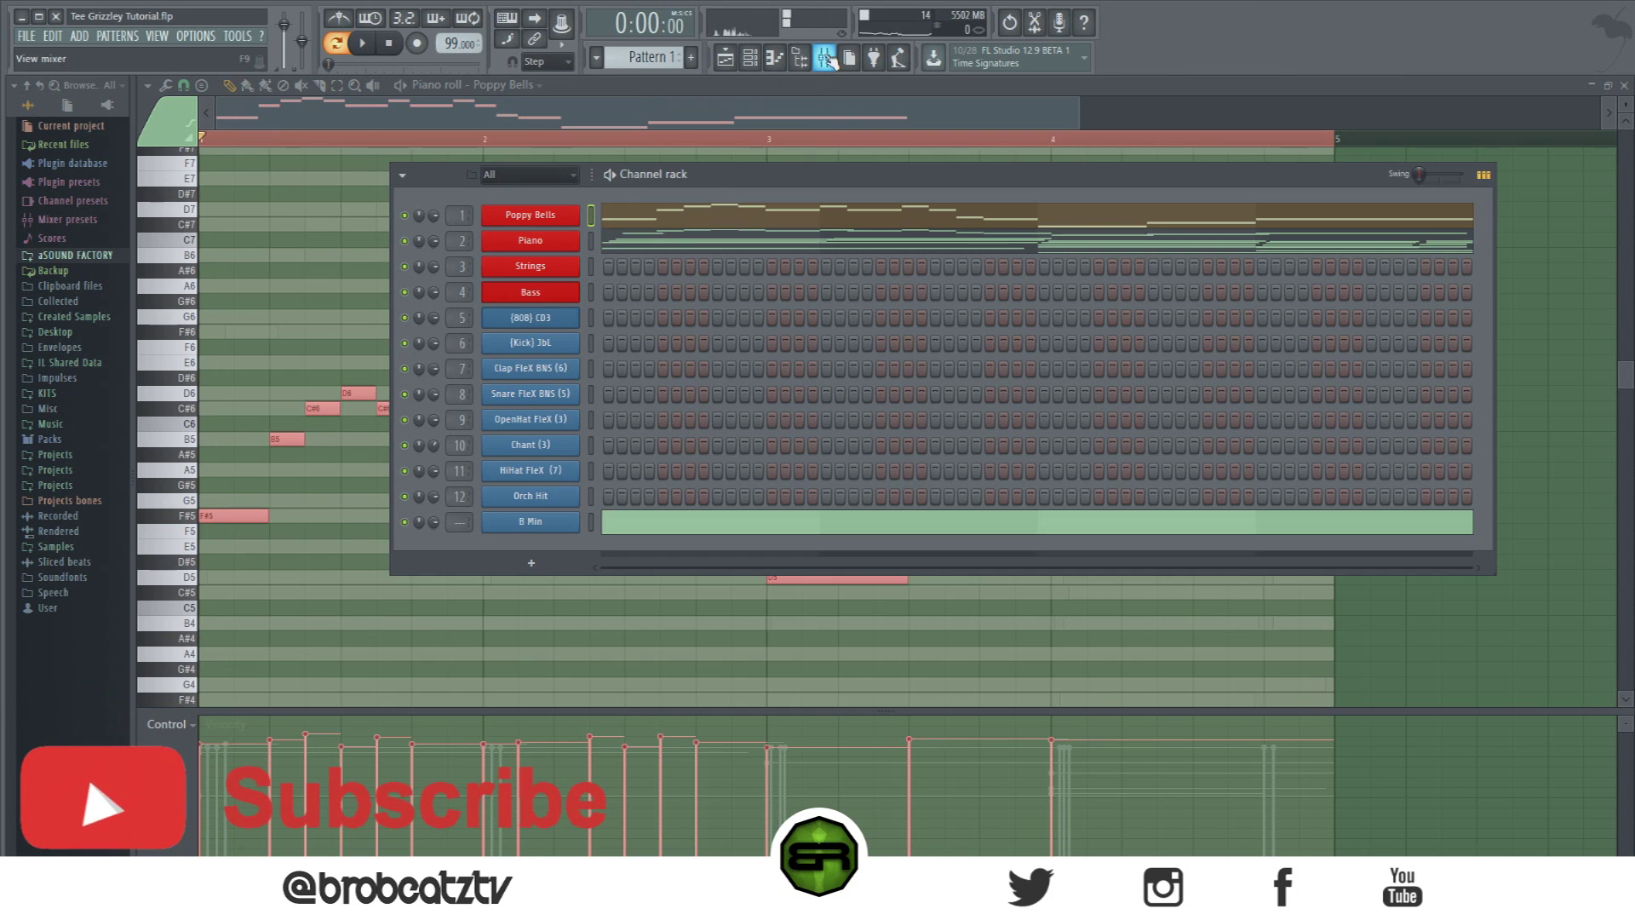
{"action": "left_click", "coordinate": [831, 63]}
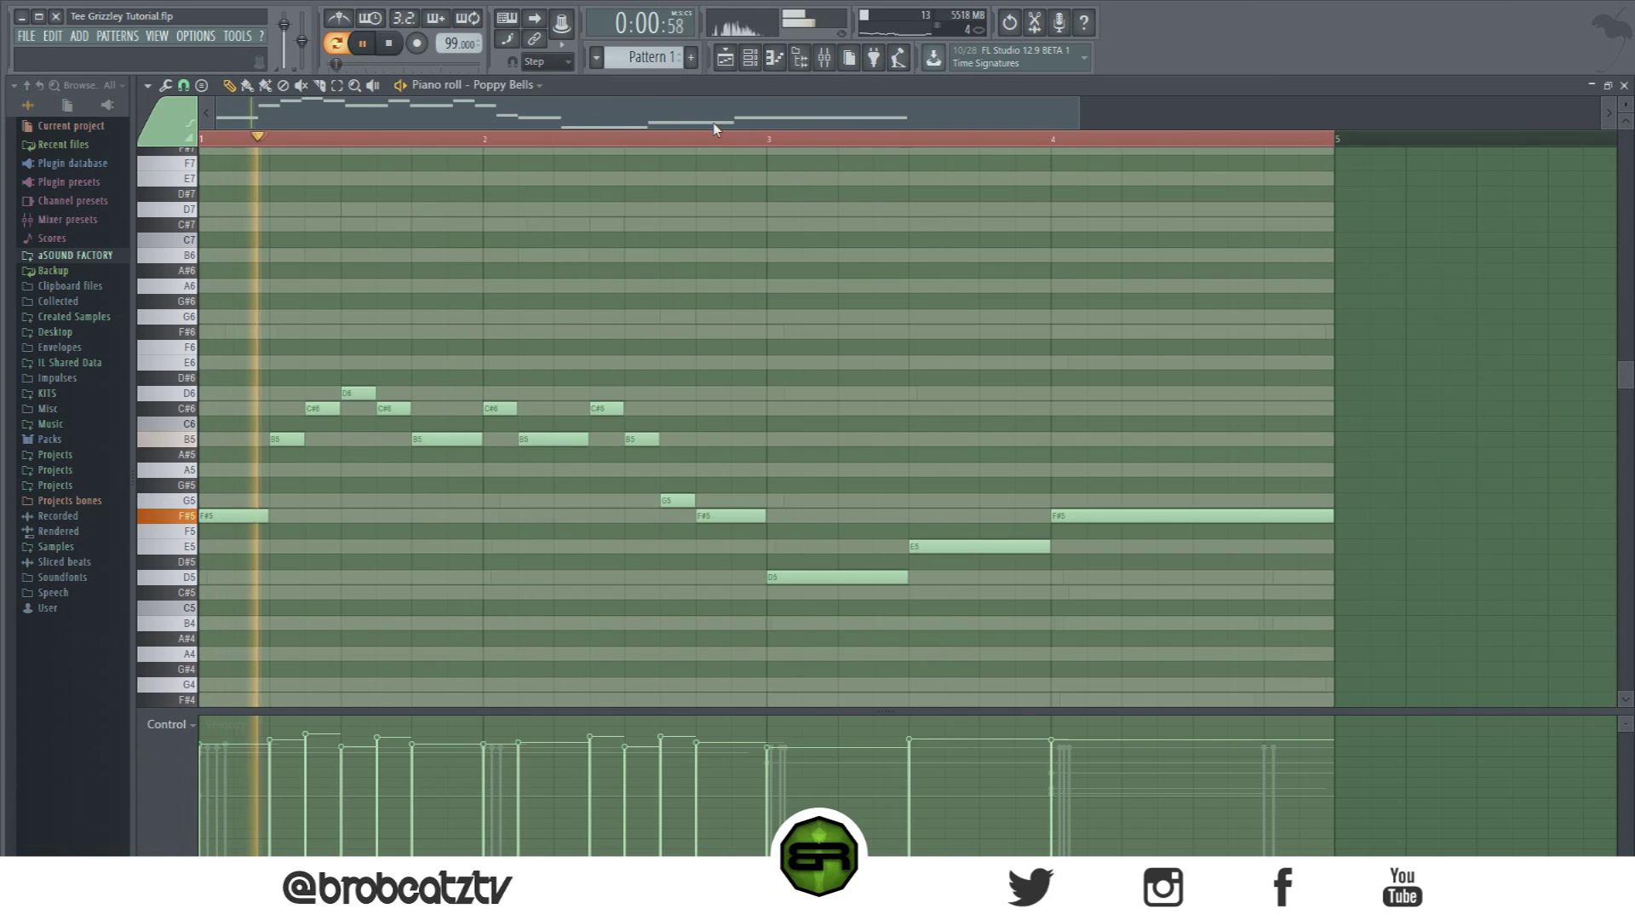
Step: Even out the Poppy Bells note velocities and compare the melody in higher and lower octaves, ending with its first note on F#5
{"action": "key", "text": "ctrl+a"}
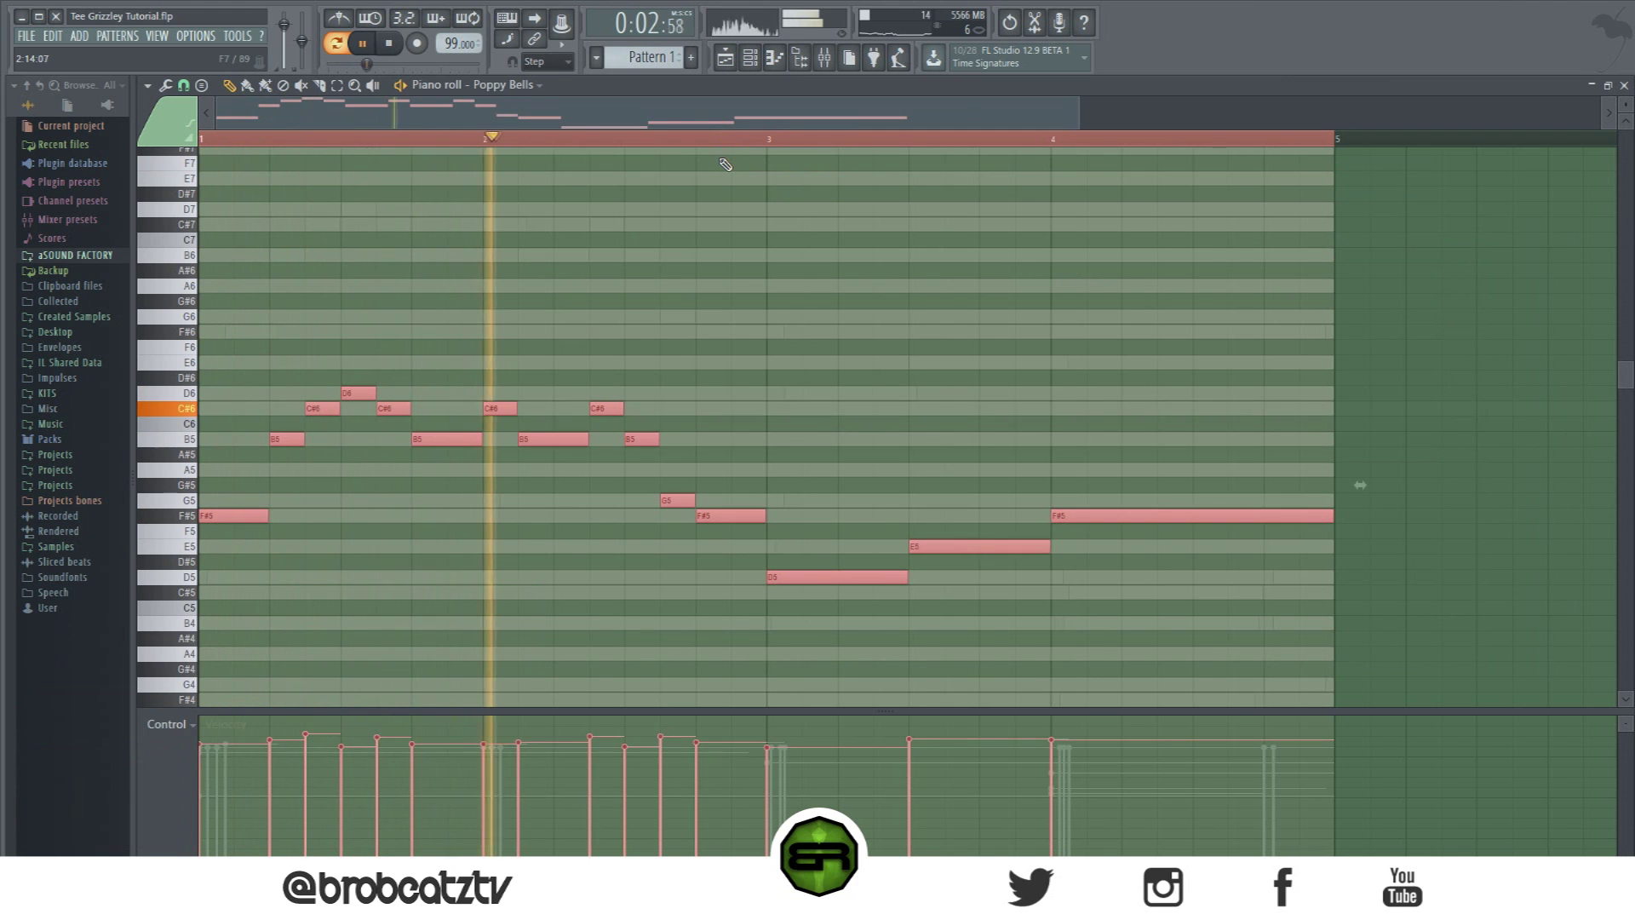
{"action": "key", "text": "space"}
{"action": "key", "text": "ctrl+Up"}
{"action": "key", "text": "space"}
{"action": "key", "text": "ctrl+Down"}
{"action": "key", "text": "ctrl+Down"}
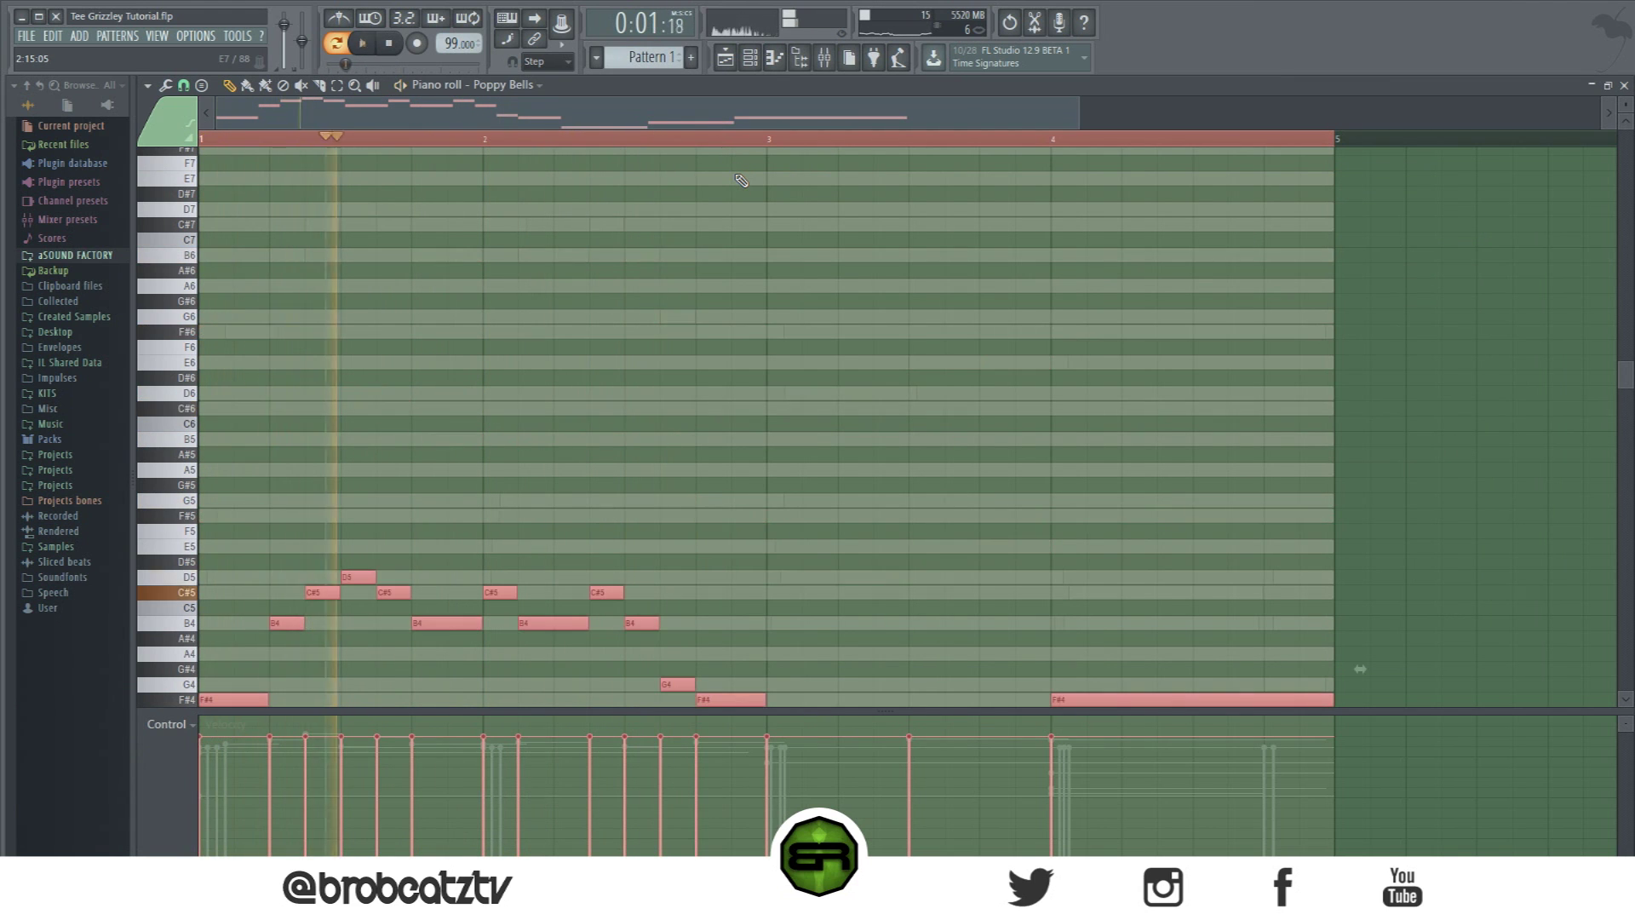
{"action": "key", "text": "ctrl+Up"}
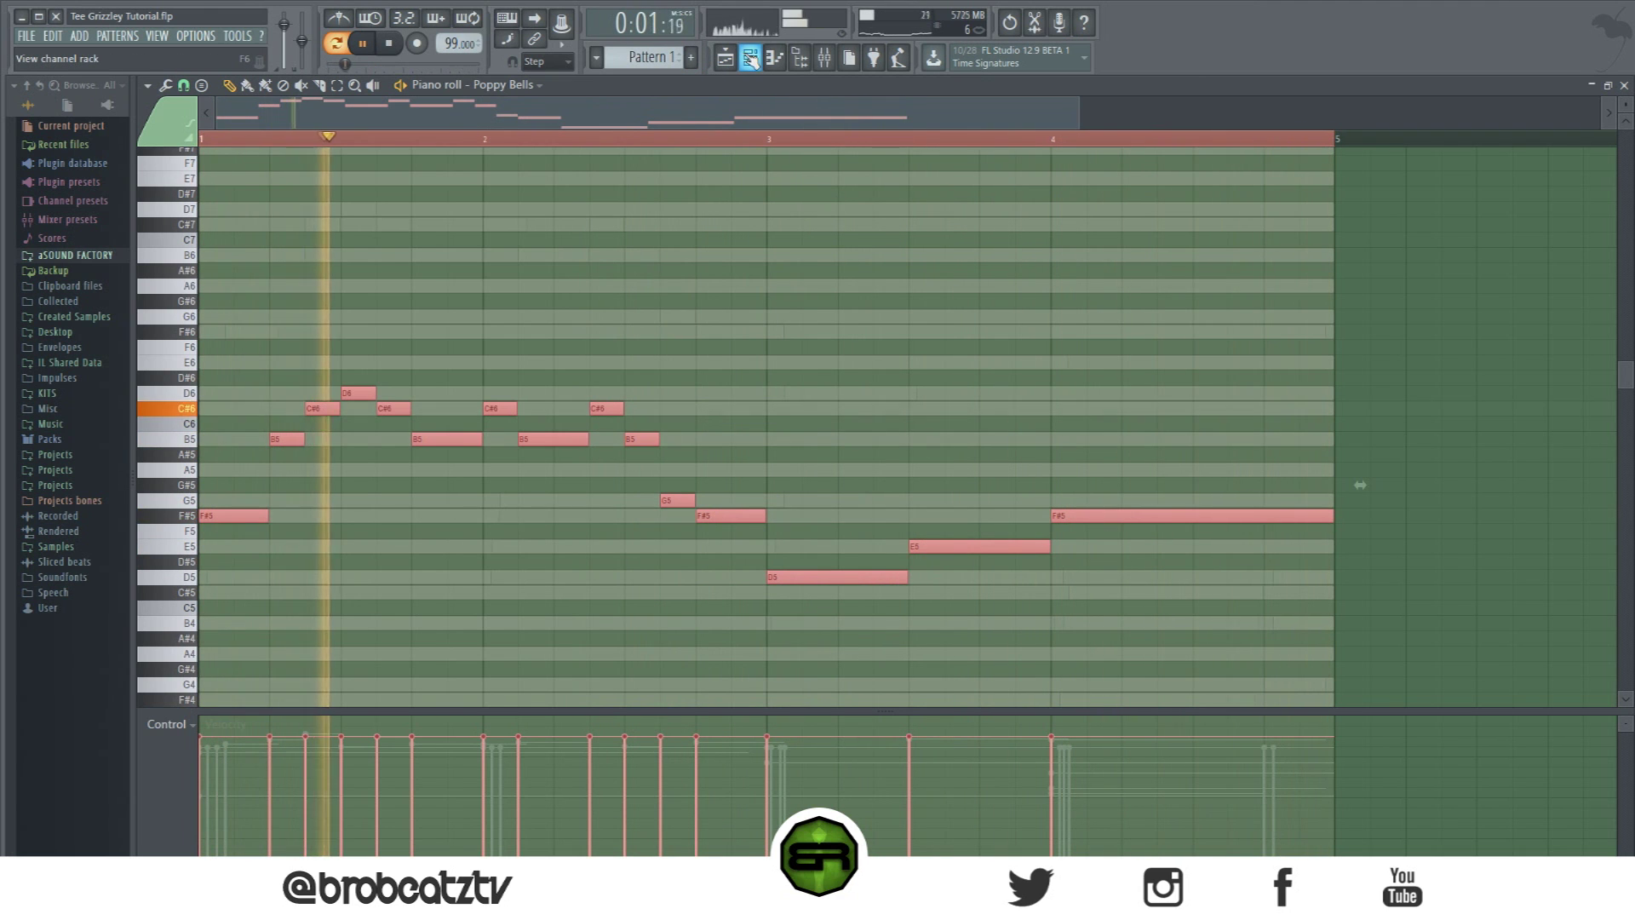
Step: Raise the Poppy Bells mixer volume to about -11.4 dB during playback and stop the playback
{"action": "left_click", "coordinate": [824, 59]}
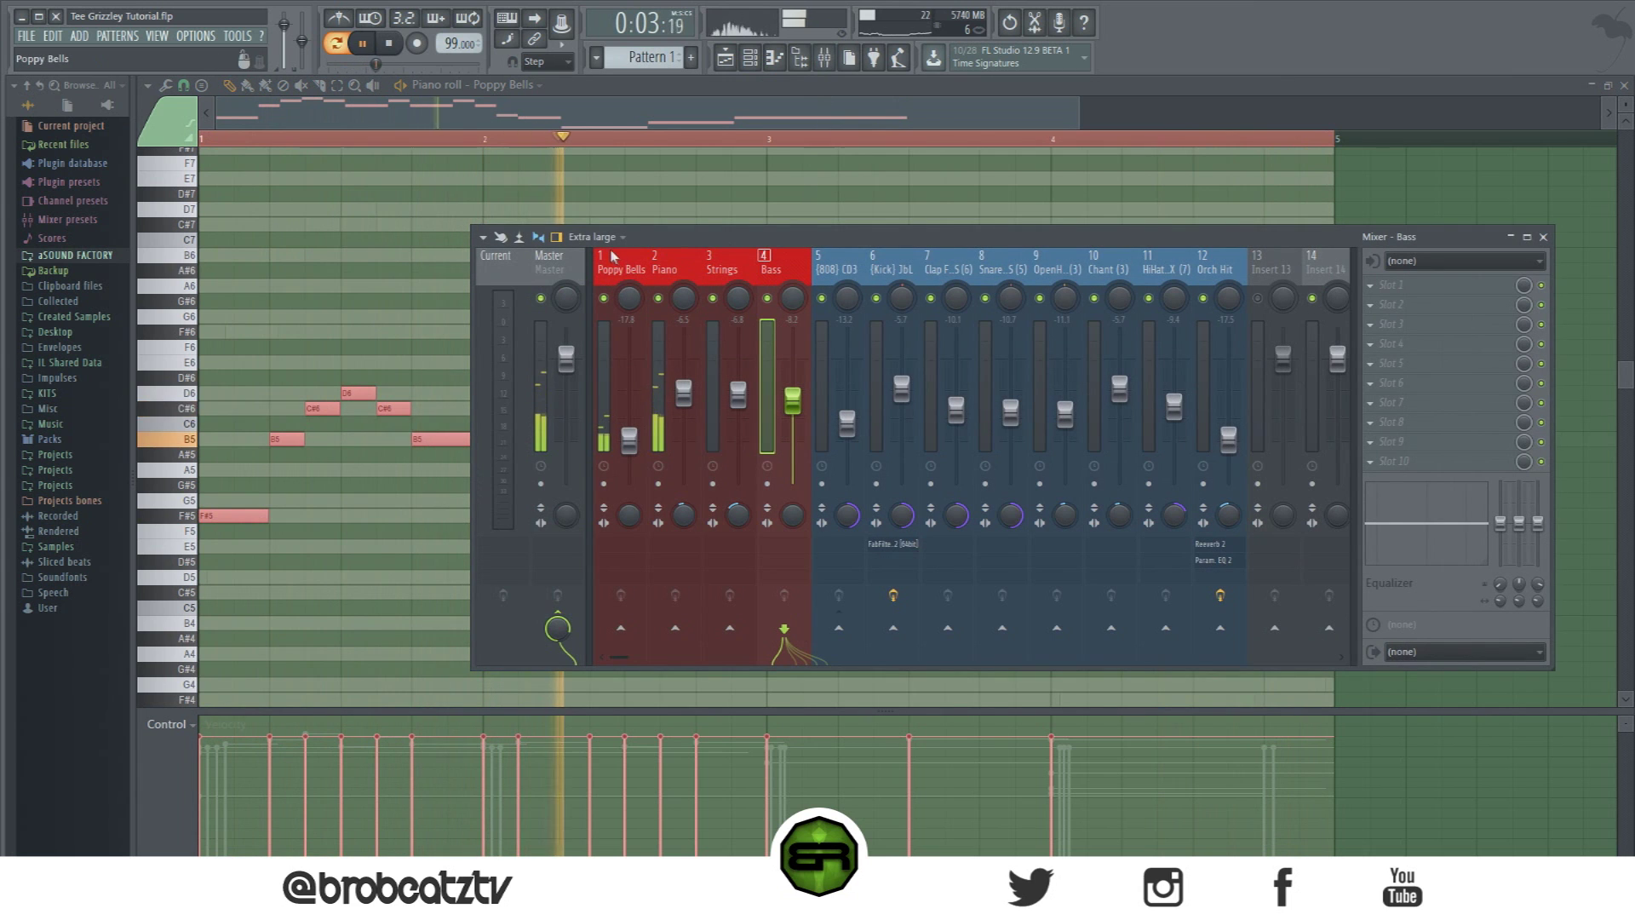
{"action": "left_click_drag", "start_coordinate": [629, 438], "coordinate": [629, 407]}
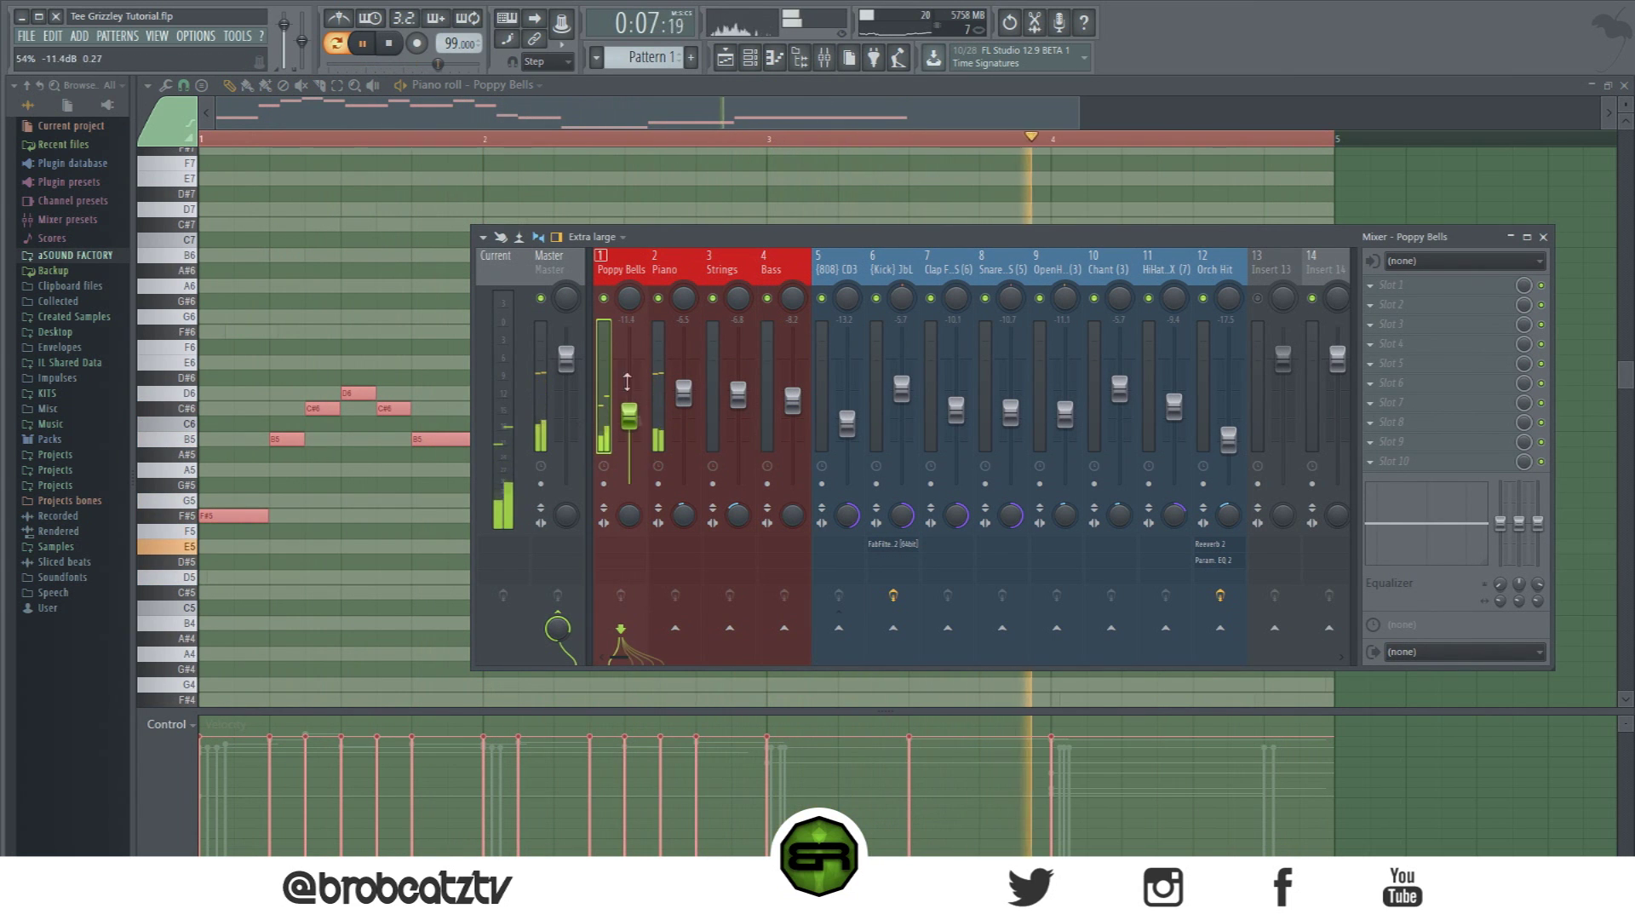
{"action": "key", "text": "F9"}
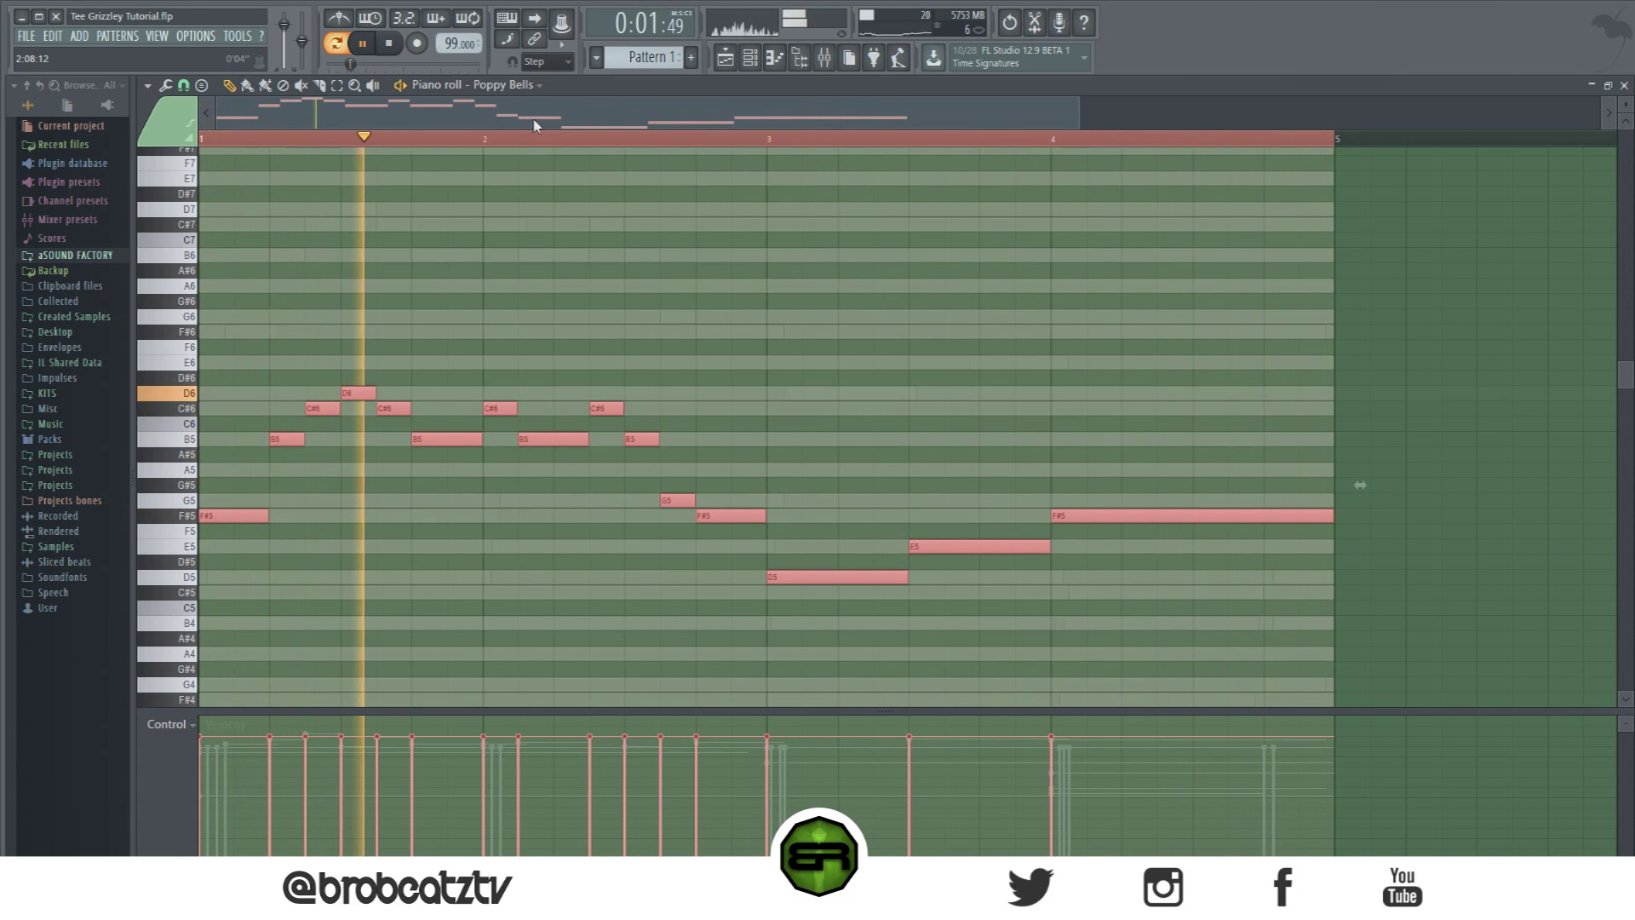
{"action": "left_click", "coordinate": [751, 57]}
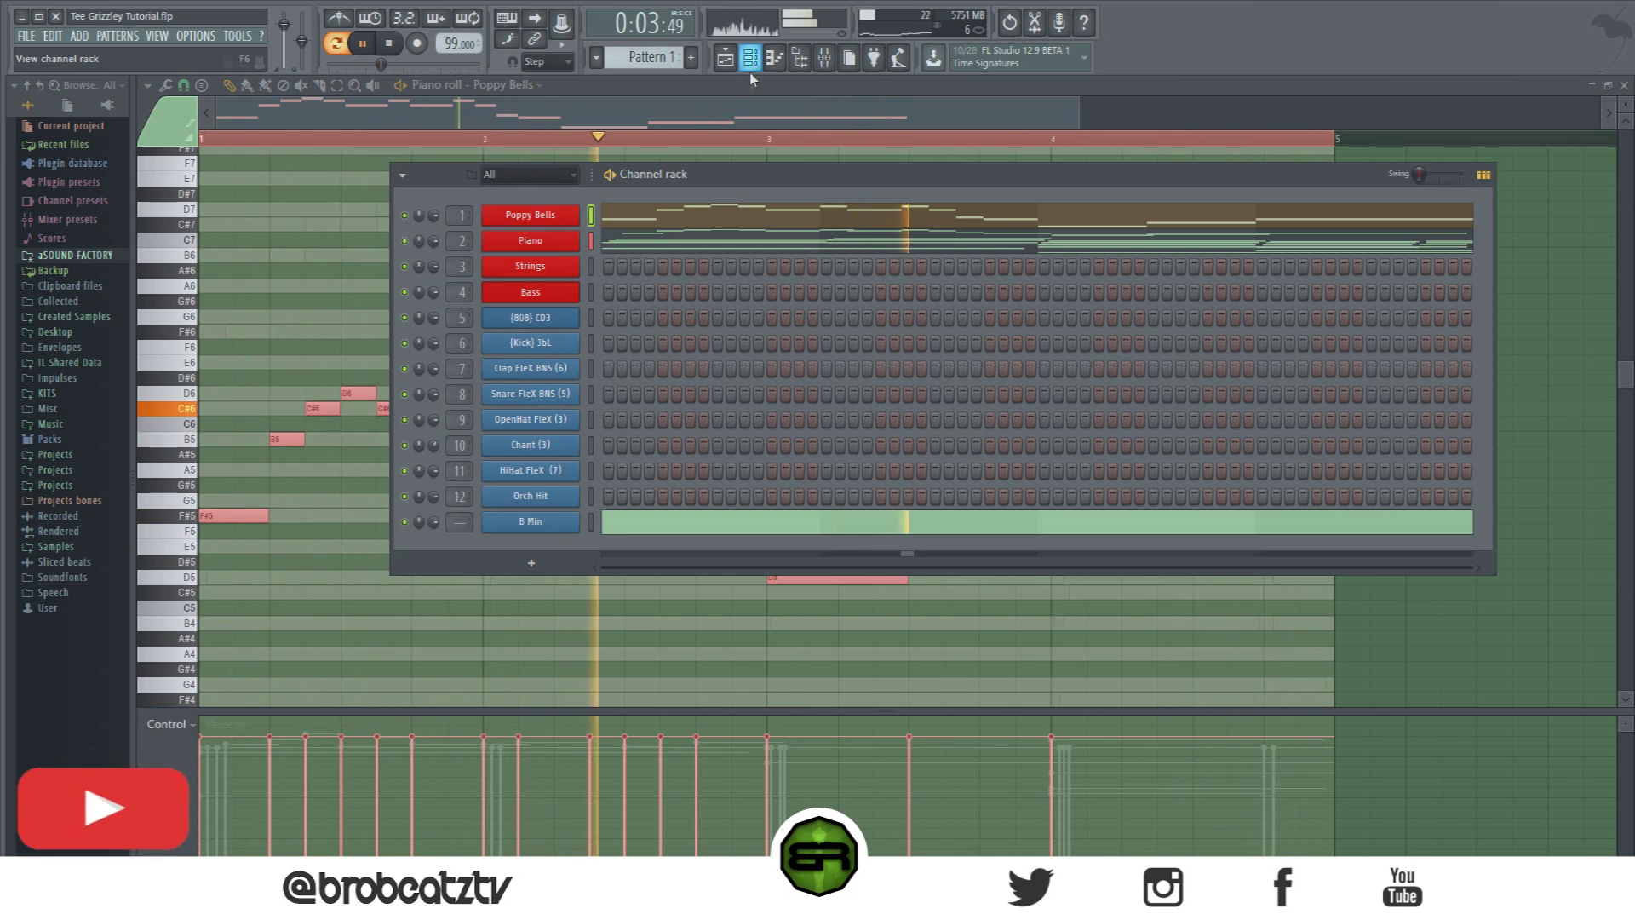
{"action": "key", "text": "space"}
Step: Copy all the Piano channel's notes into the Strings channel and open the Strings piano roll
{"action": "left_click_drag", "start_coordinate": [676, 168], "coordinate": [789, 235]}
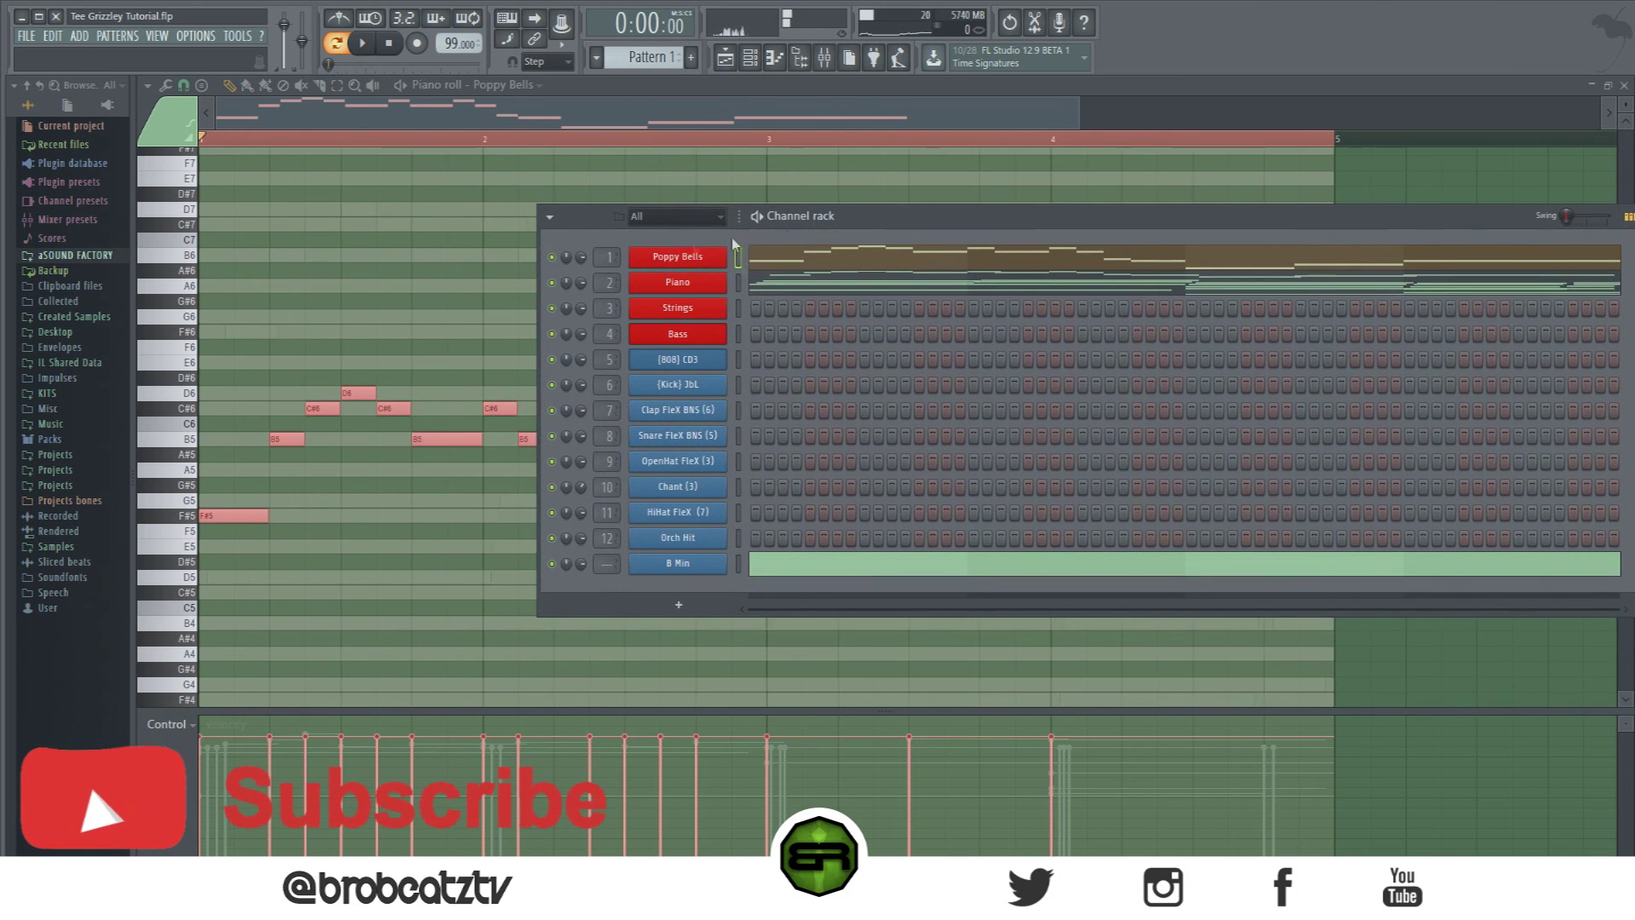
{"action": "left_click", "coordinate": [809, 292]}
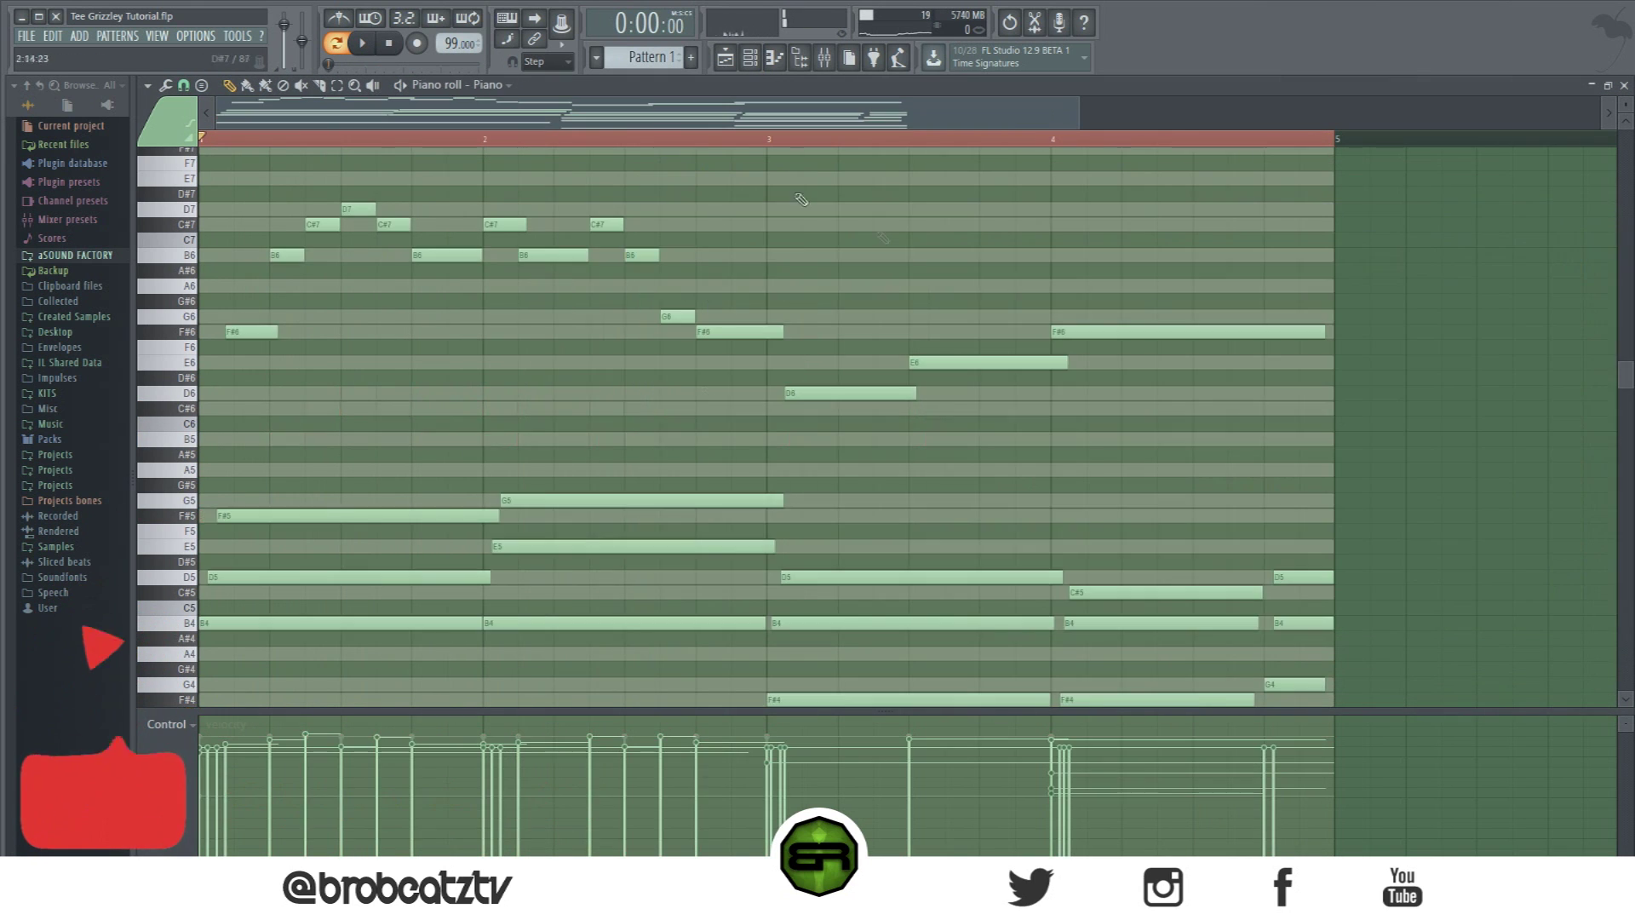
{"action": "scroll", "coordinate": [613, 350], "scroll_direction": "down", "scroll_amount": 3}
{"action": "left_click", "coordinate": [749, 57]}
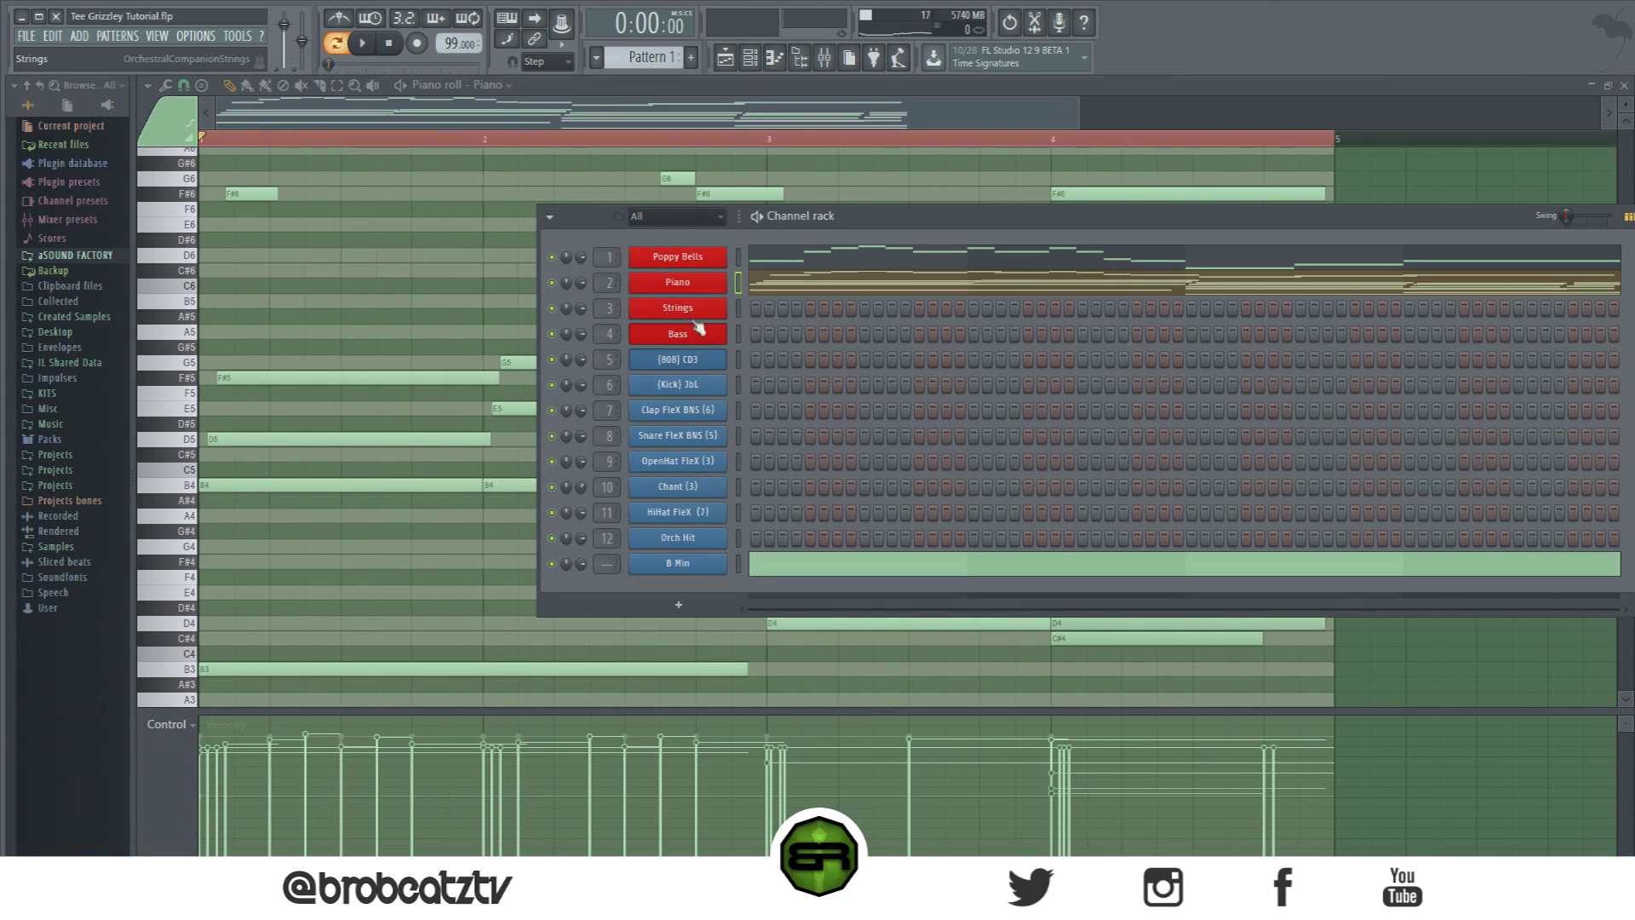
{"action": "right_click", "coordinate": [693, 285]}
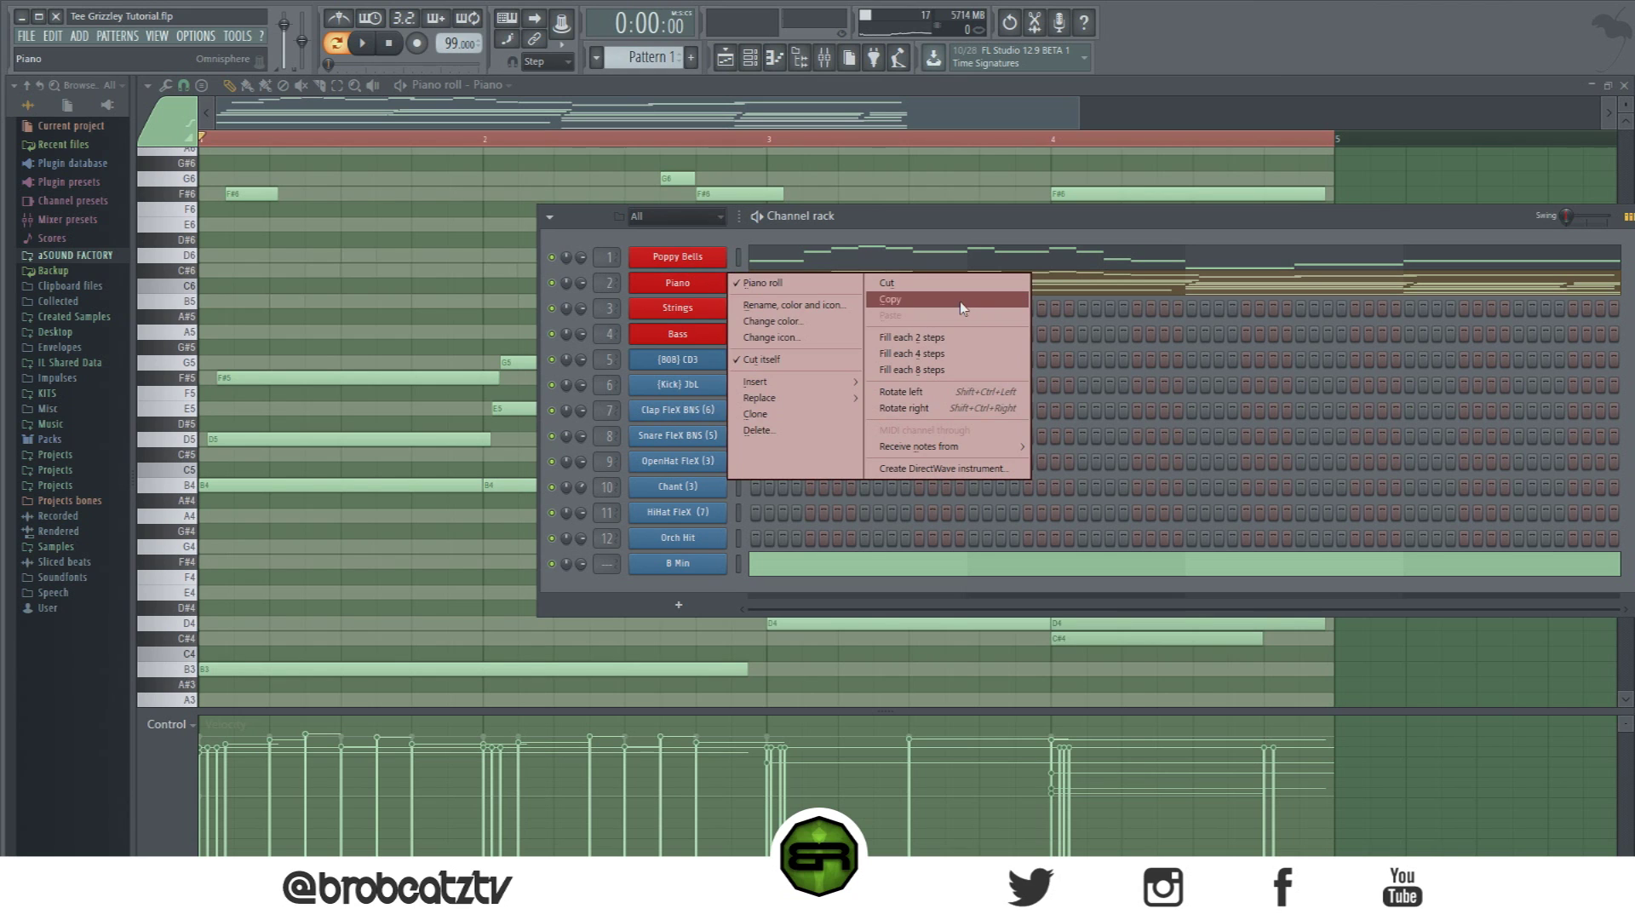
{"action": "left_click", "coordinate": [963, 302]}
{"action": "right_click", "coordinate": [697, 311]}
{"action": "left_click", "coordinate": [858, 340]}
{"action": "left_click", "coordinate": [838, 316]}
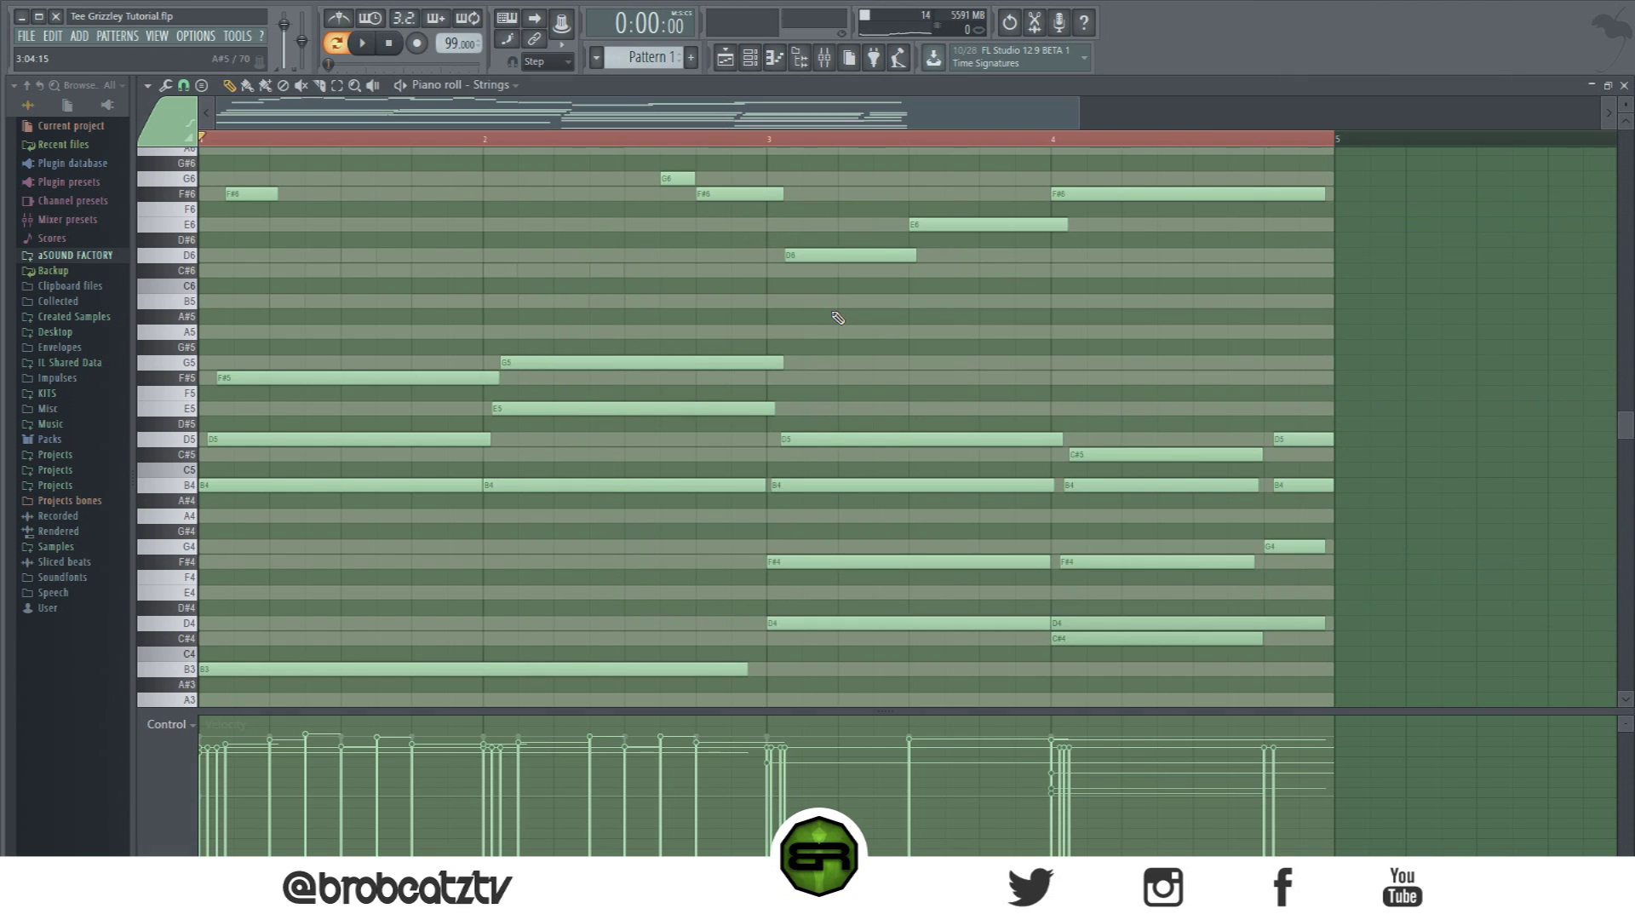
Step: Delete the high melody notes from the Strings part, leaving only the chords and bass notes
{"action": "scroll", "coordinate": [941, 308], "scroll_direction": "up", "scroll_amount": 4}
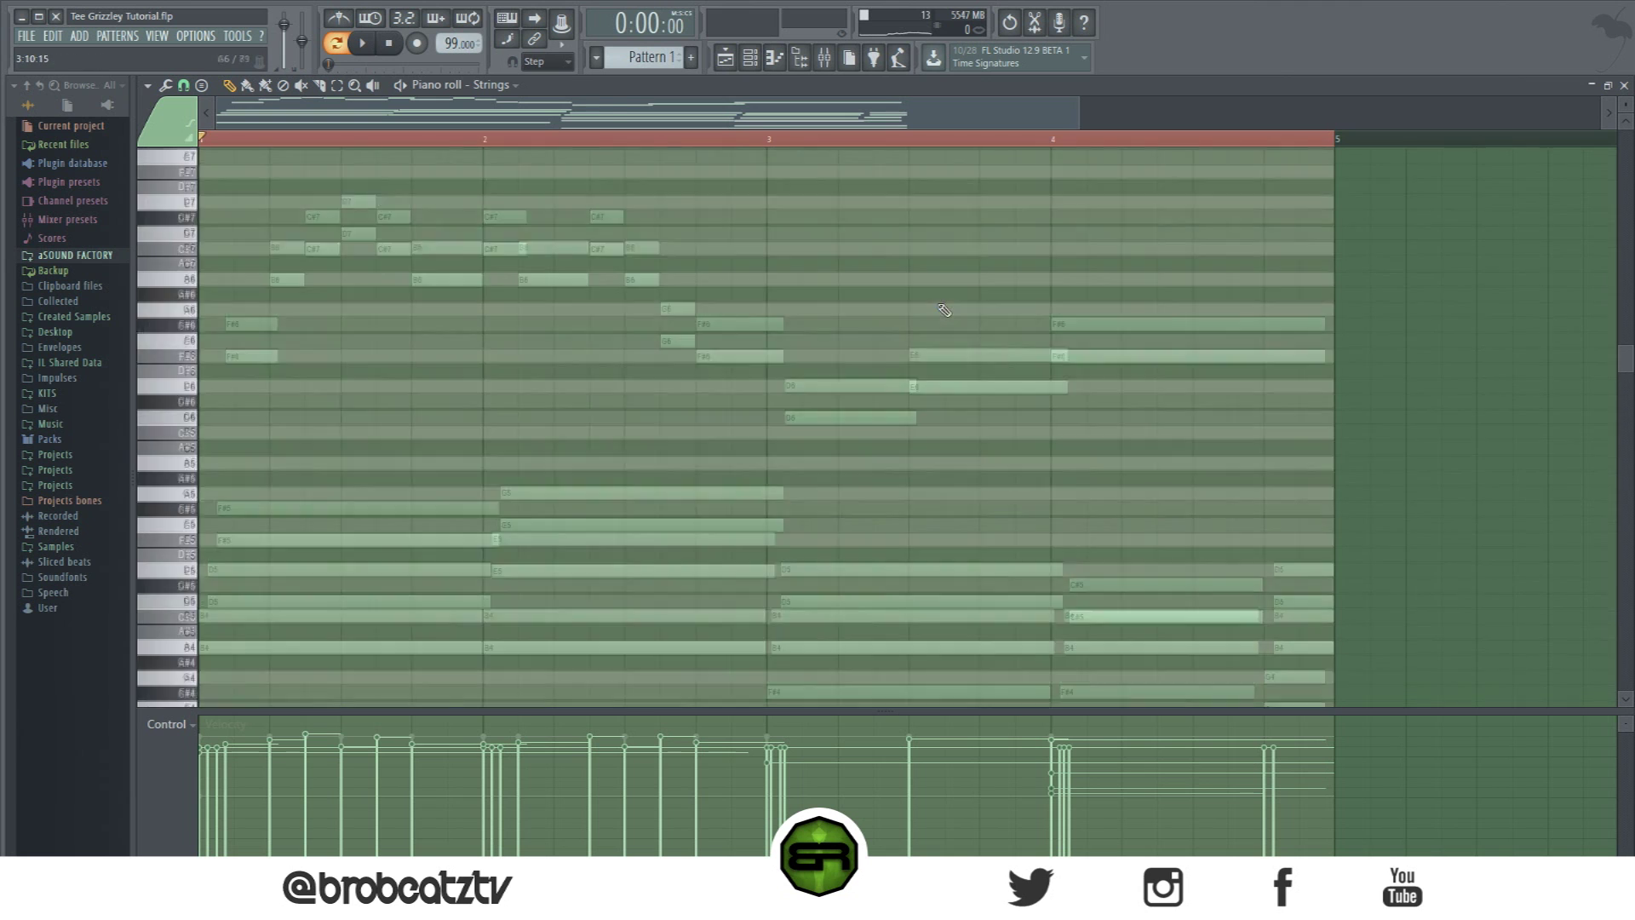
{"action": "left_click_drag", "start_coordinate": [1181, 463], "coordinate": [225, 232]}
{"action": "key", "text": "Delete"}
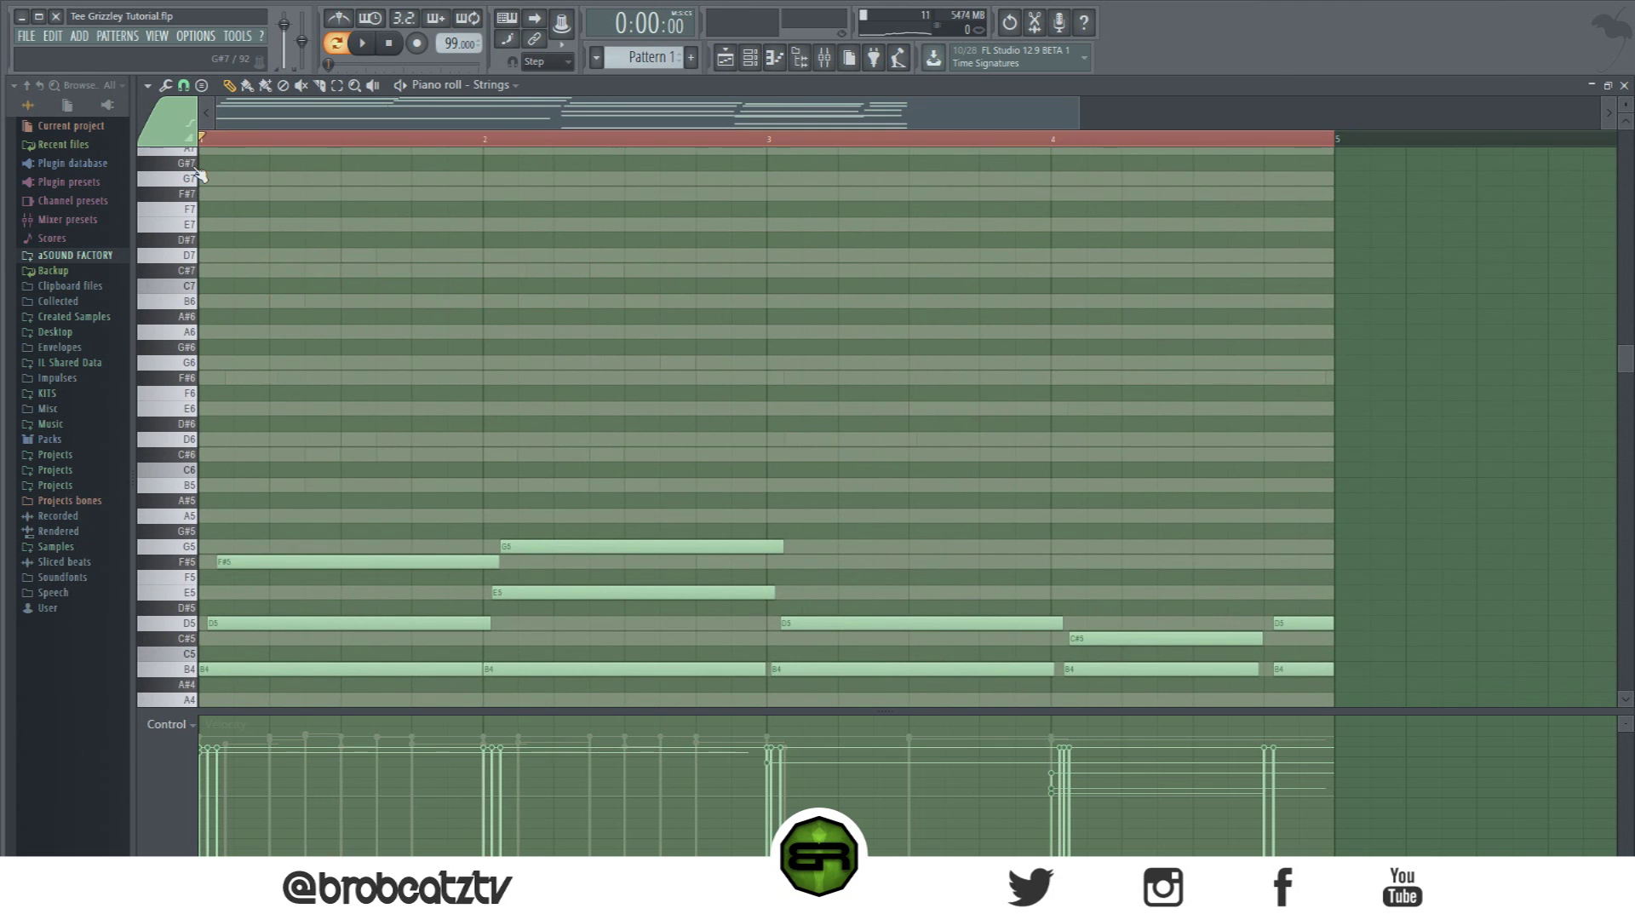
Step: Quantize all the remaining Strings notes so the chords start and end exactly on the grid
{"action": "scroll", "coordinate": [475, 250], "scroll_direction": "down", "scroll_amount": 4}
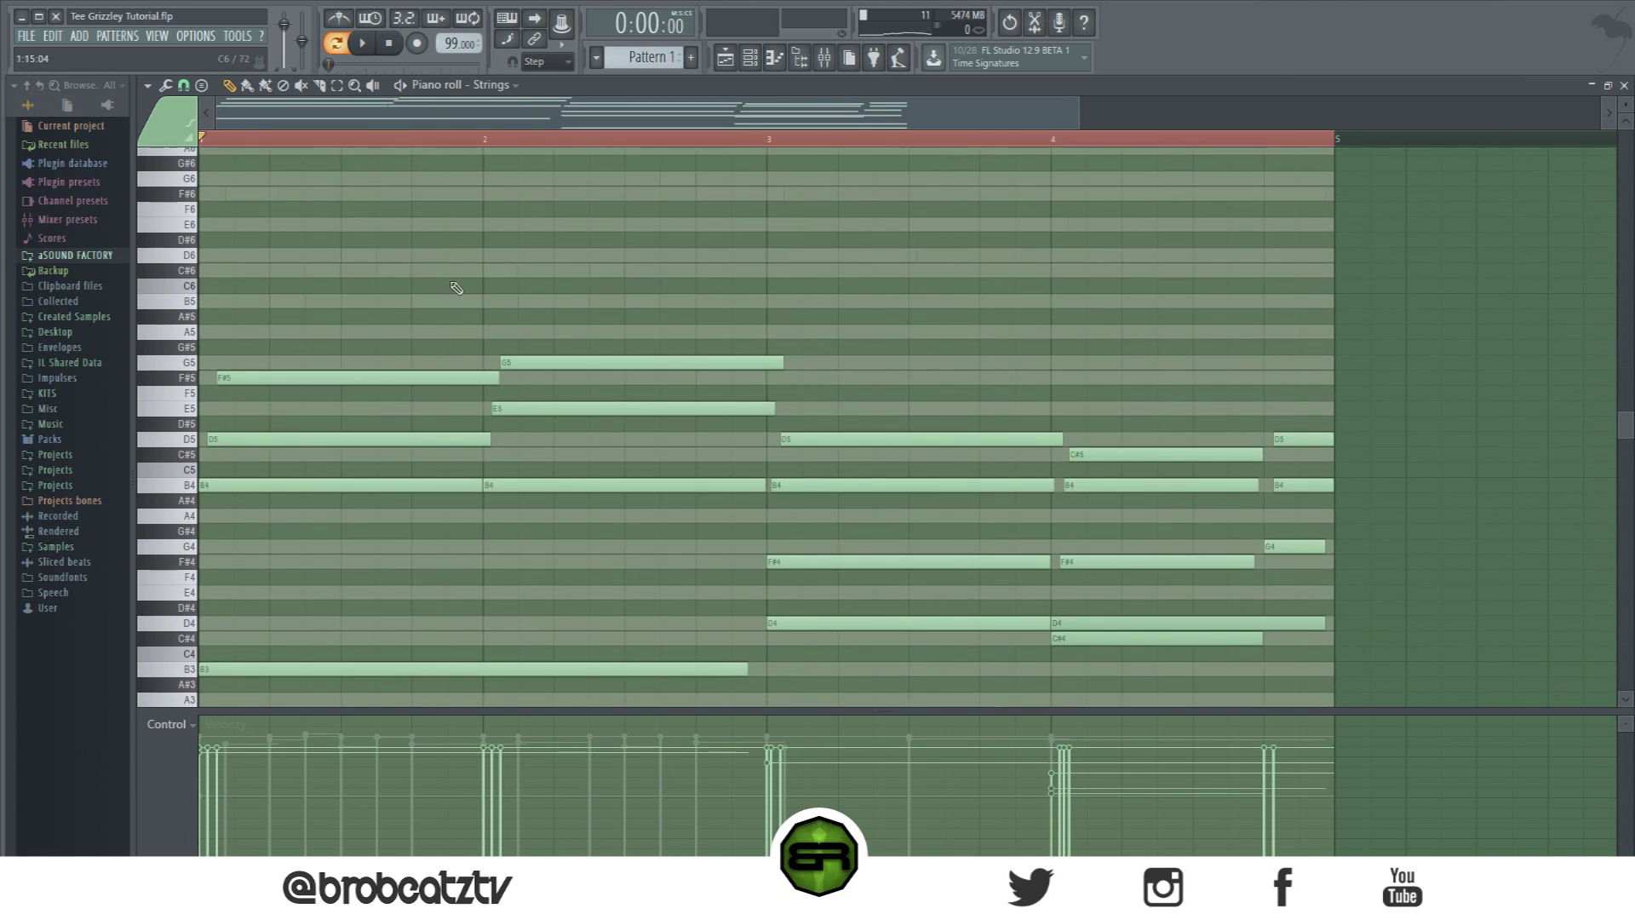
{"action": "key", "text": "ctrl+a"}
{"action": "key", "text": "ctrl+q"}
{"action": "key", "text": "ctrl+d"}
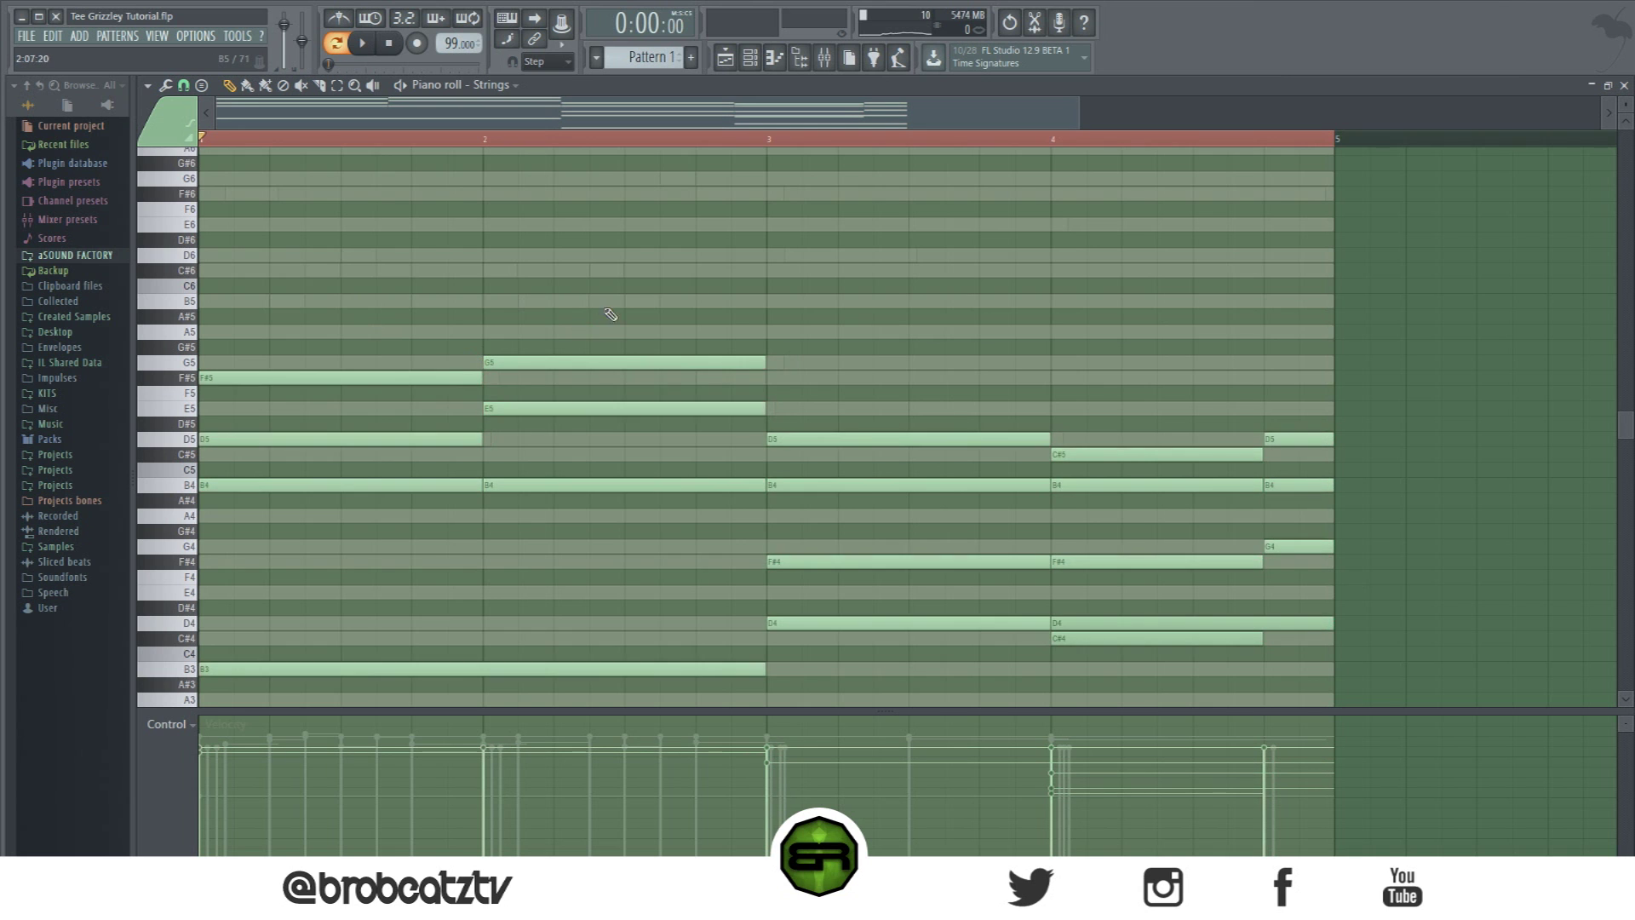
{"action": "scroll", "coordinate": [603, 310], "scroll_direction": "down", "scroll_amount": 3}
{"action": "left_click_drag", "start_coordinate": [393, 188], "coordinate": [1181, 718]}
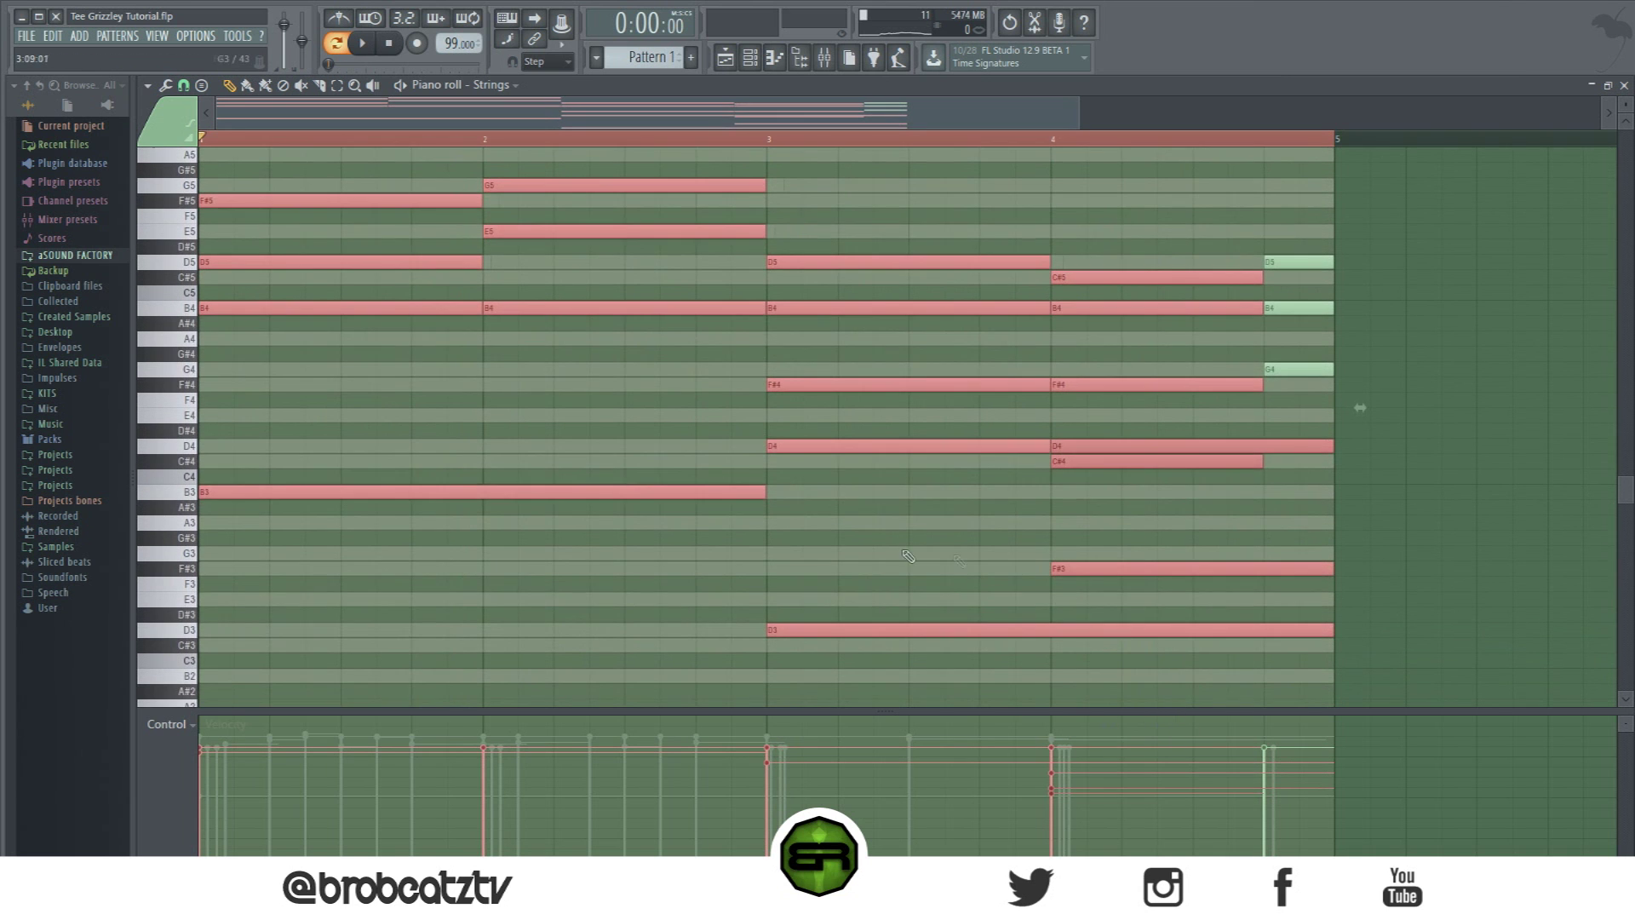
{"action": "key", "text": "ctrl+d"}
{"action": "scroll", "coordinate": [335, 233], "scroll_direction": "up", "scroll_amount": 1}
{"action": "scroll", "coordinate": [334, 233], "scroll_direction": "up", "scroll_amount": 1}
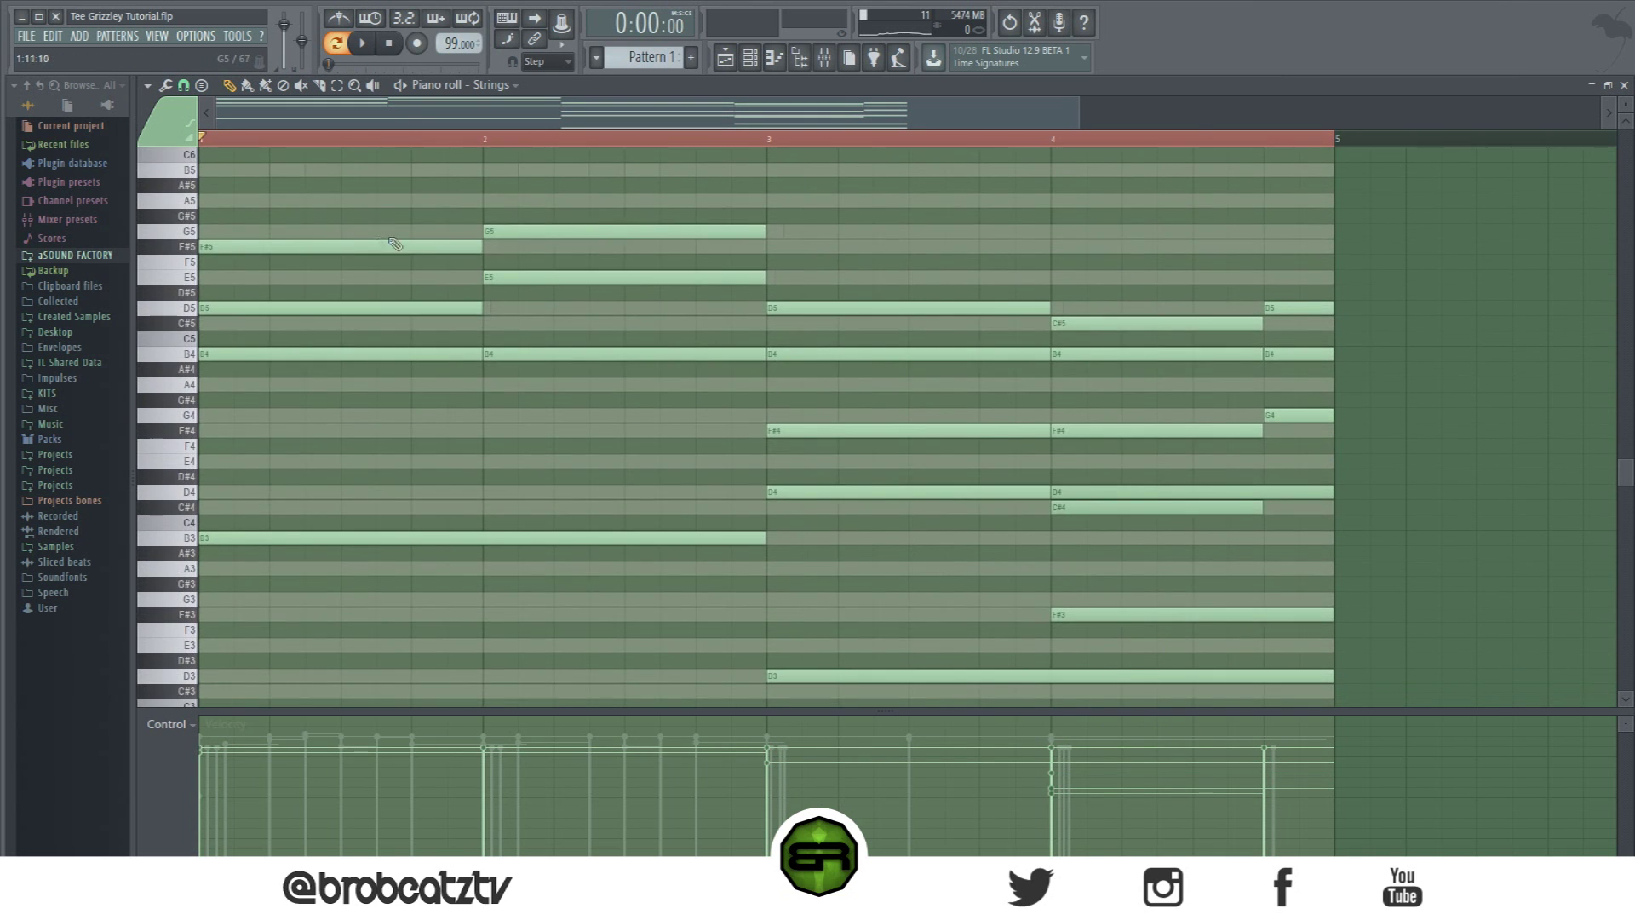
{"action": "left_click_drag", "start_coordinate": [345, 201], "coordinate": [1224, 661]}
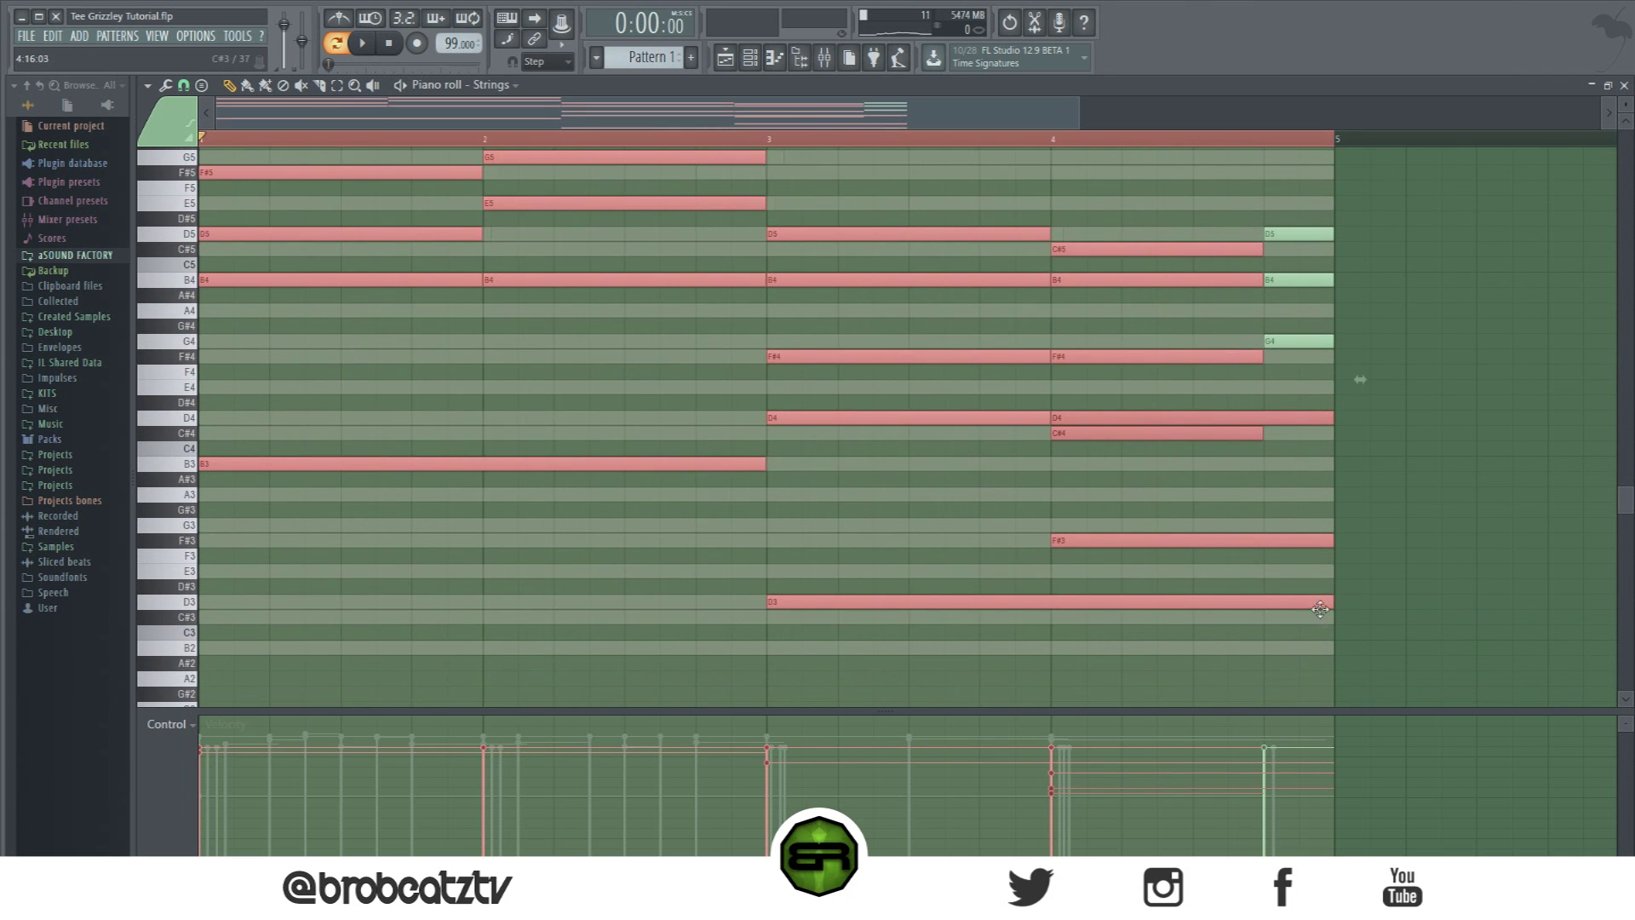
{"action": "key", "text": "ctrl+d"}
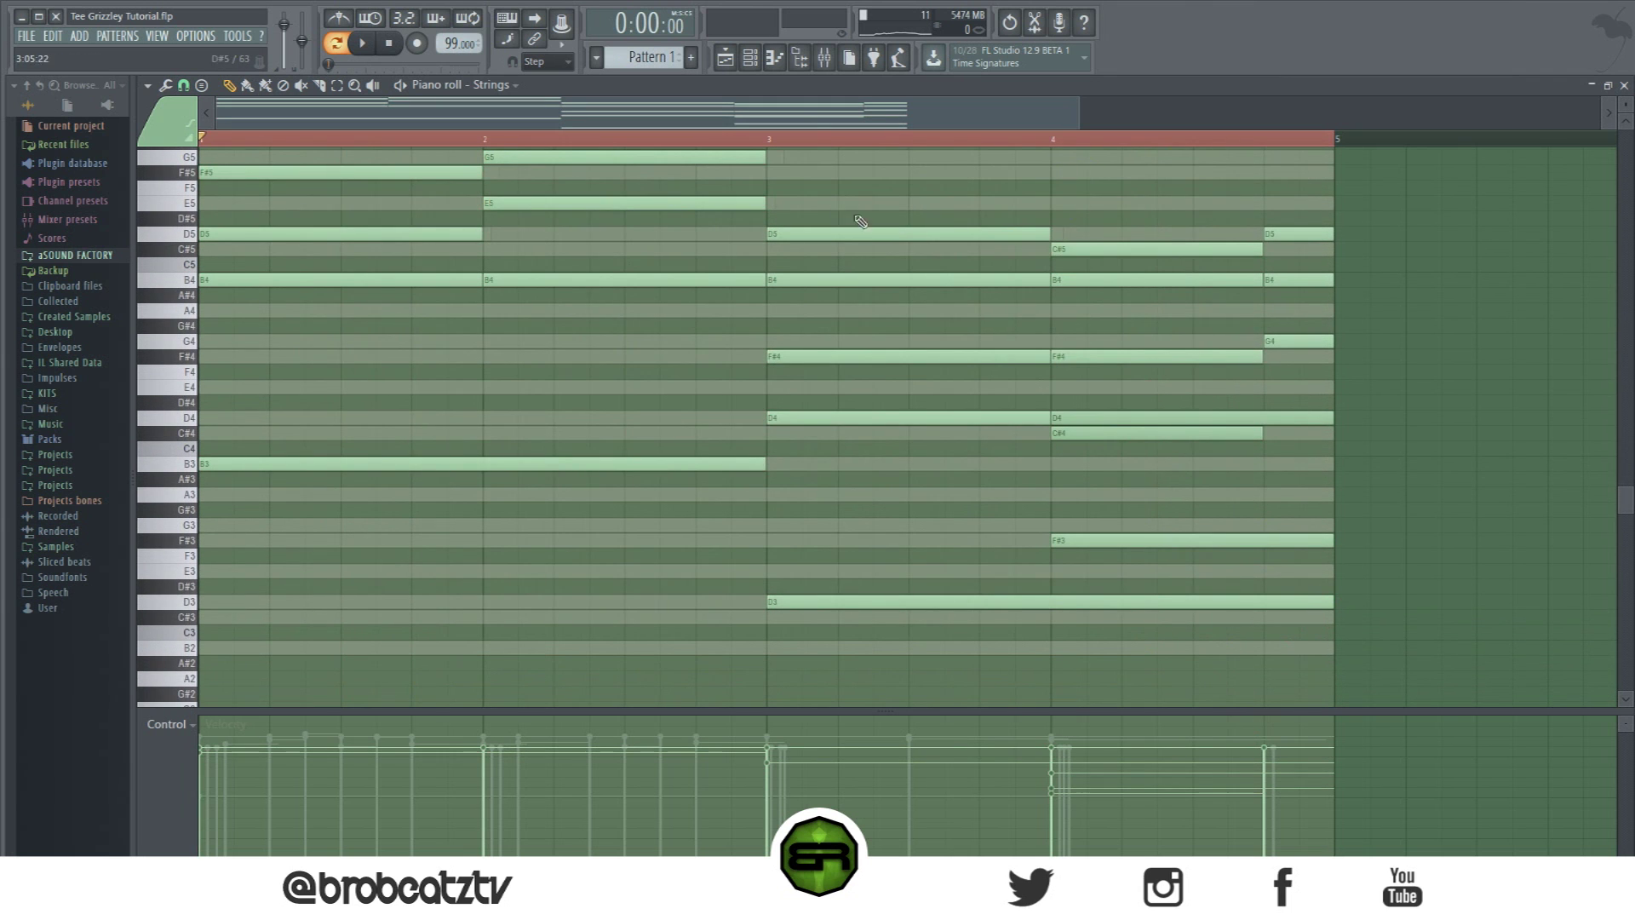
Step: Shorten all the Strings chords and bass notes across the four bars to half a beat each
{"action": "left_click_drag", "start_coordinate": [949, 677], "coordinate": [205, 134]}
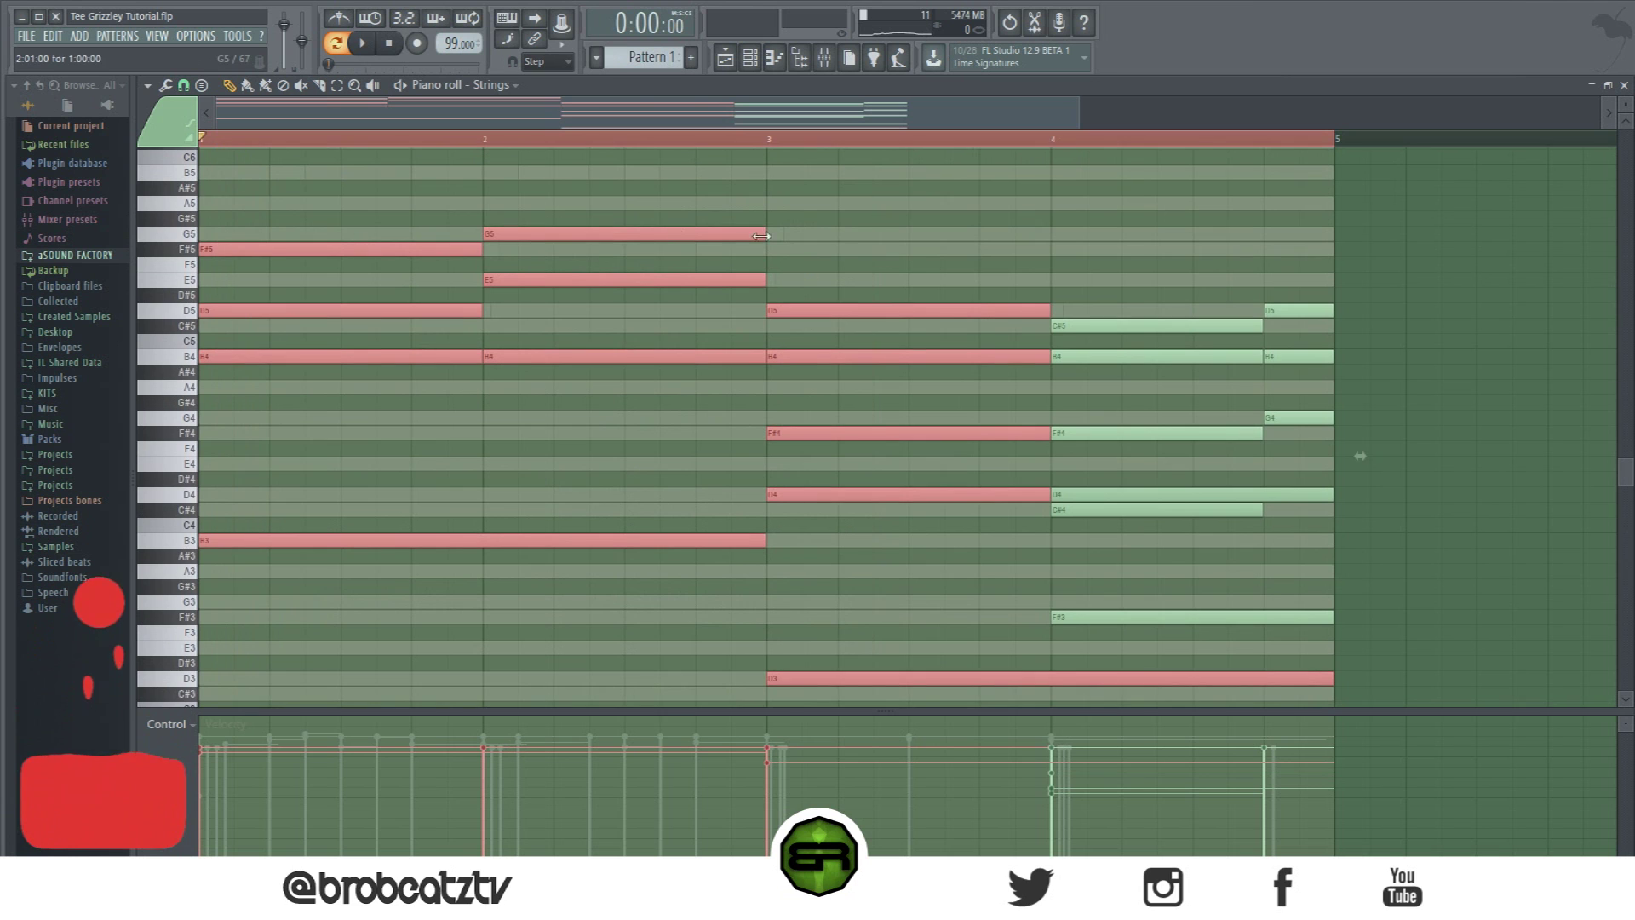
{"action": "left_click_drag", "start_coordinate": [765, 235], "coordinate": [386, 223]}
{"action": "key", "text": "ctrl+d"}
{"action": "scroll", "coordinate": [534, 502], "scroll_direction": "down", "scroll_amount": 2}
{"action": "left_click_drag", "start_coordinate": [513, 449], "coordinate": [230, 451]}
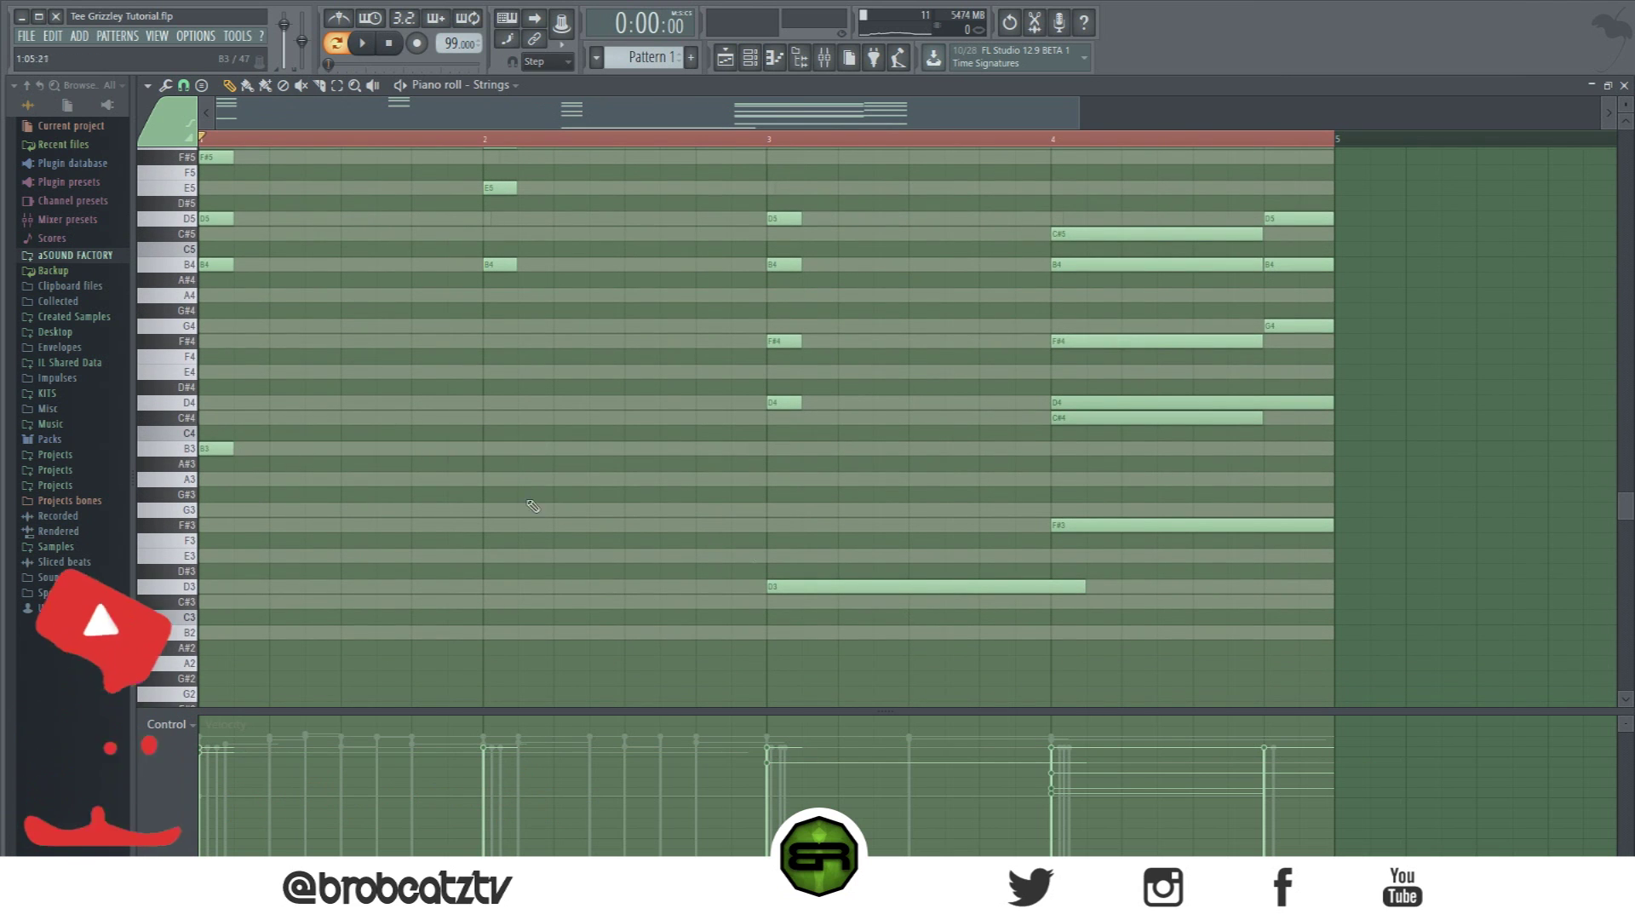
{"action": "left_click_drag", "start_coordinate": [1084, 586], "coordinate": [910, 586]}
{"action": "scroll", "coordinate": [992, 421], "scroll_direction": "up", "scroll_amount": 3}
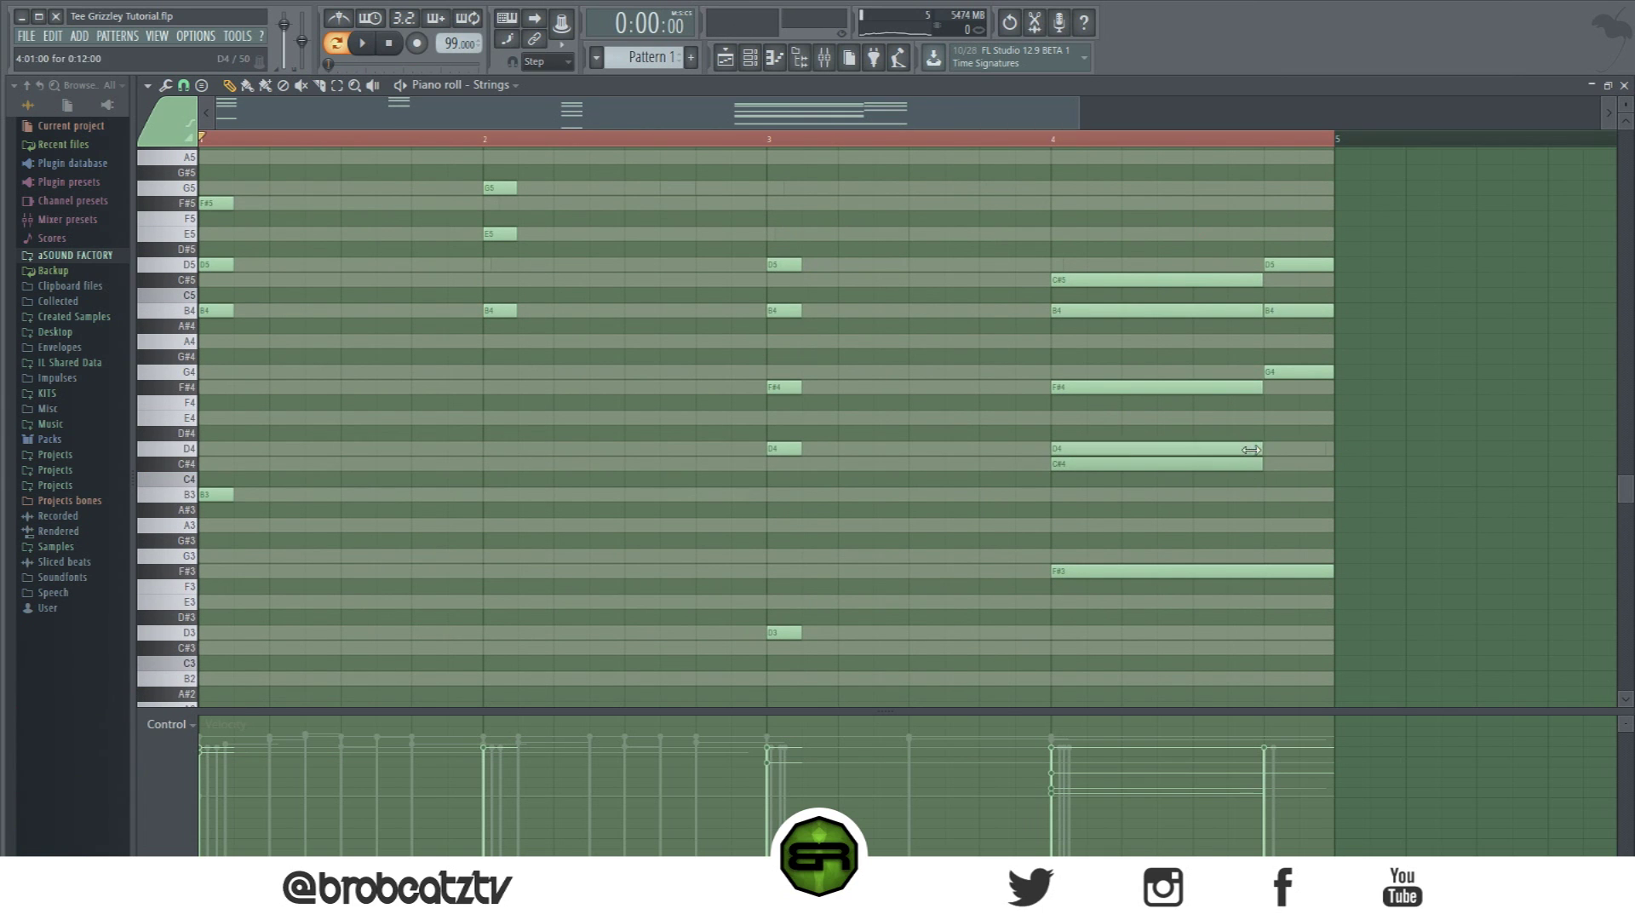
{"action": "left_click_drag", "start_coordinate": [1253, 584], "coordinate": [1094, 295]}
{"action": "left_click_drag", "start_coordinate": [1204, 253], "coordinate": [1344, 387]}
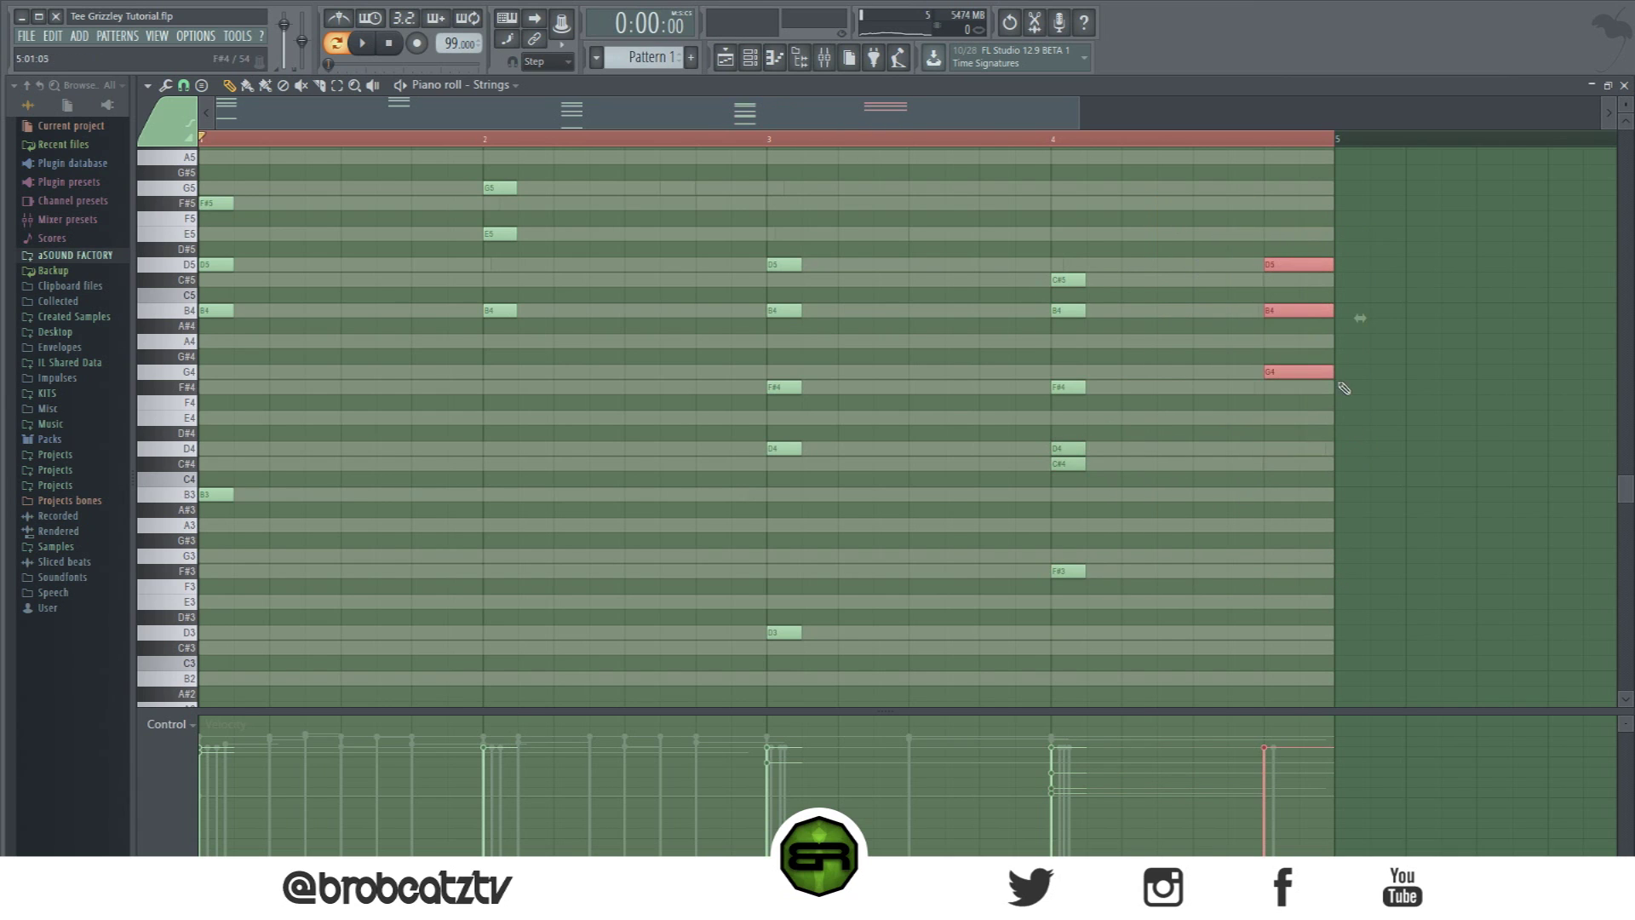
Step: Change the grid snap to 1/4 beat and shorten all the Strings notes to a quarter beat
{"action": "key", "text": "ctrl+a"}
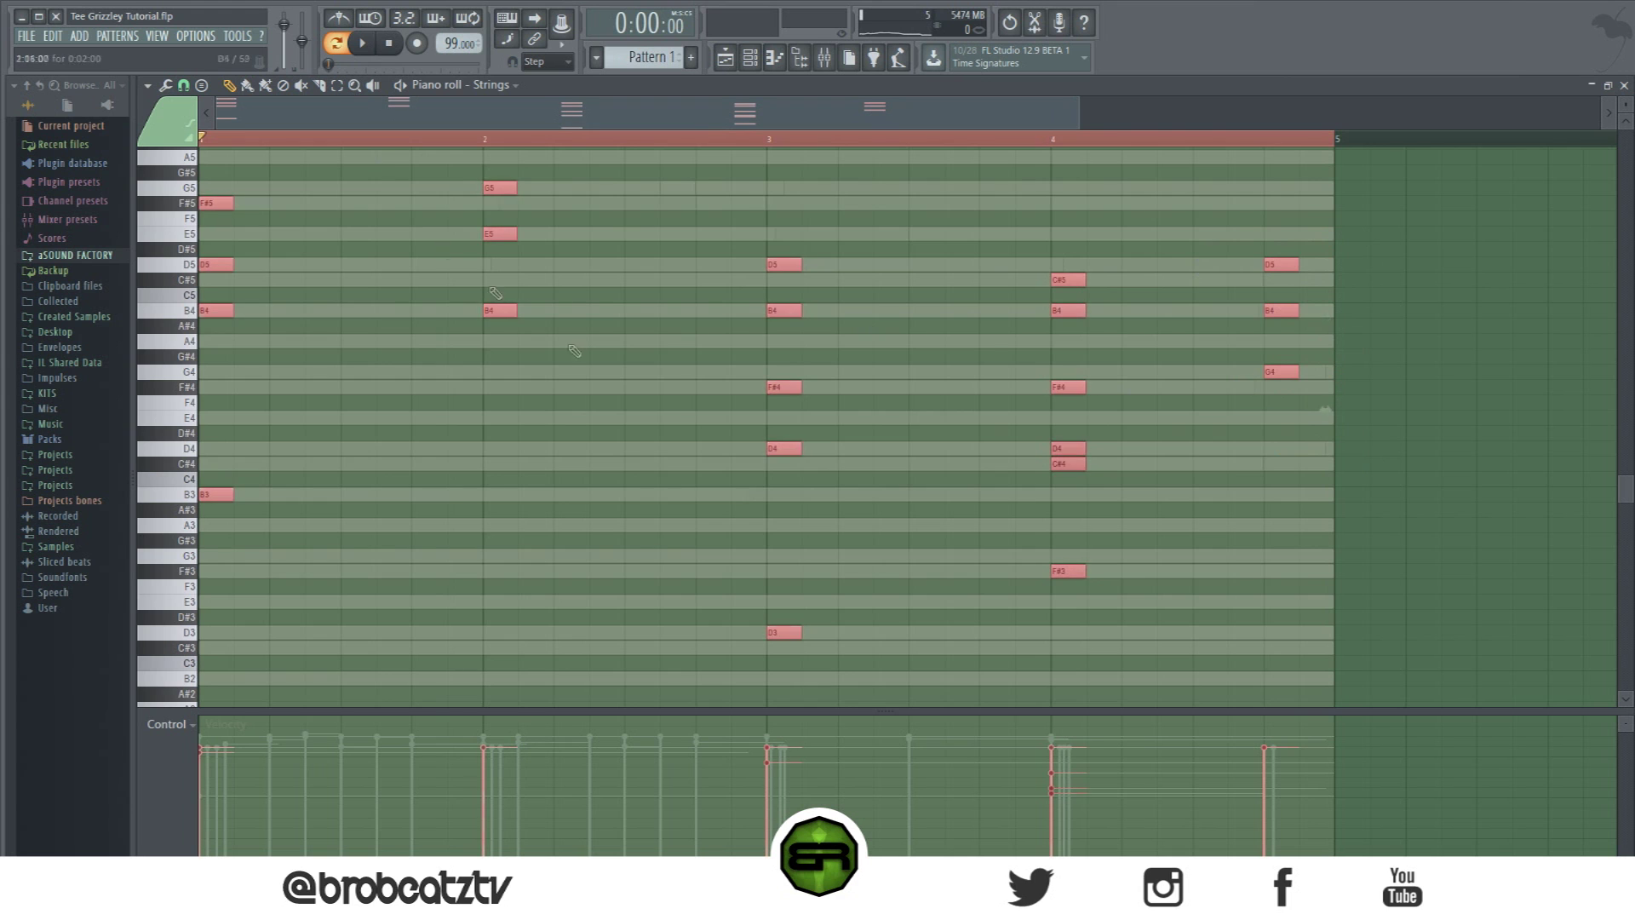
{"action": "scroll", "coordinate": [763, 504], "scroll_direction": "up", "scroll_amount": 2}
{"action": "key", "text": "space"}
{"action": "key", "text": "space"}
{"action": "left_click", "coordinate": [184, 85]}
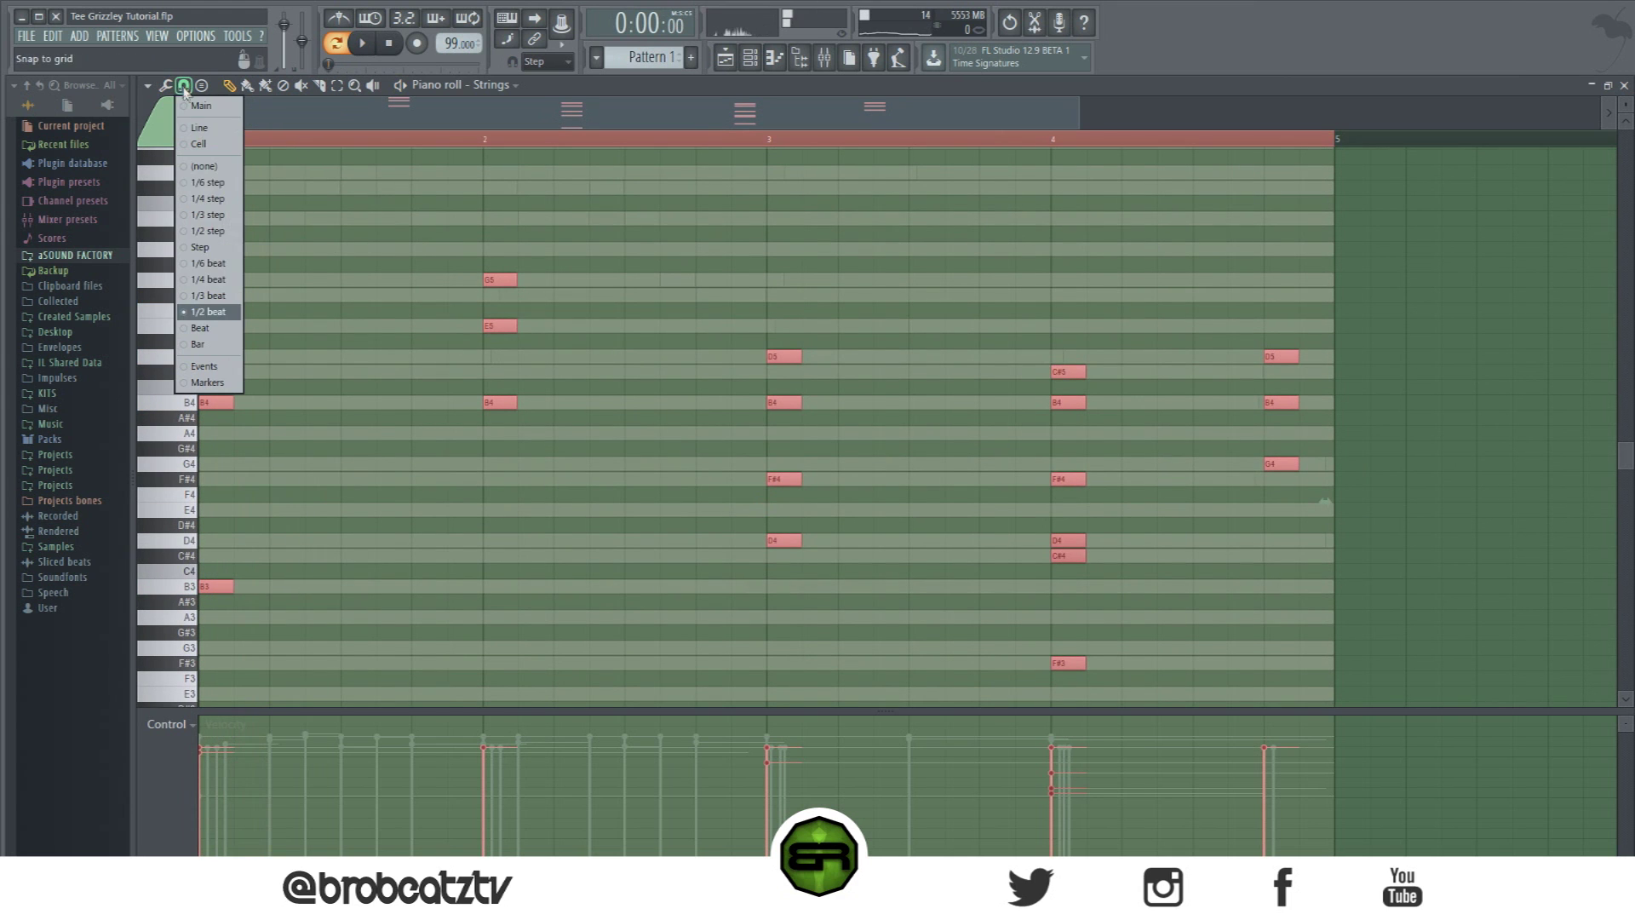
{"action": "left_click", "coordinate": [215, 285]}
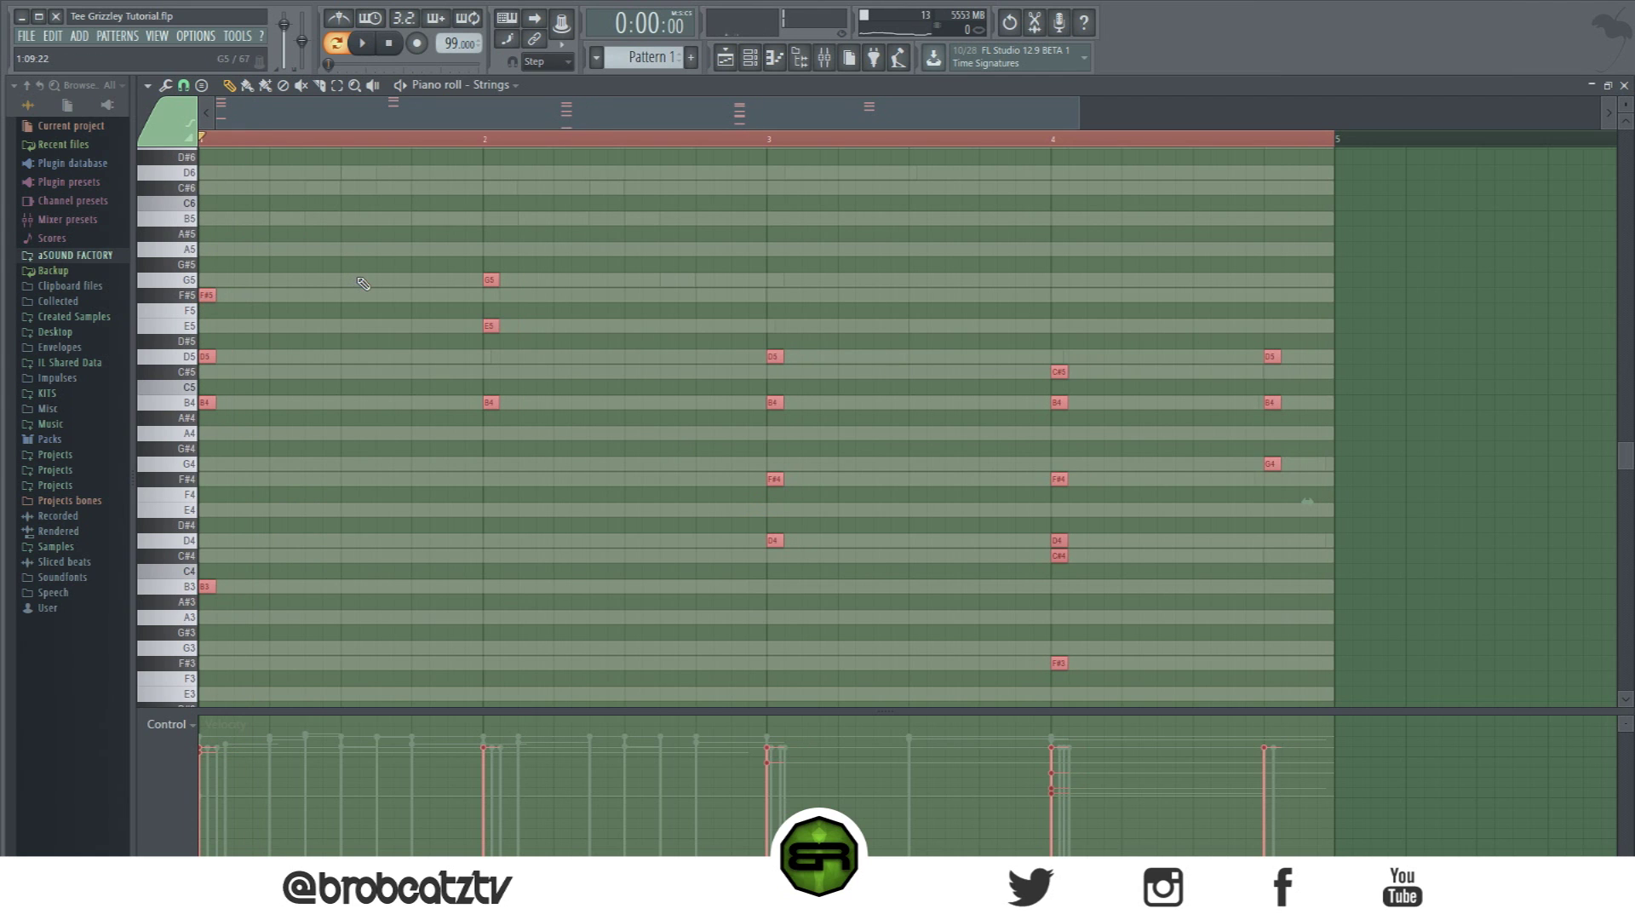
{"action": "scroll", "coordinate": [386, 299], "scroll_direction": "down", "scroll_amount": 1}
{"action": "key", "text": "space"}
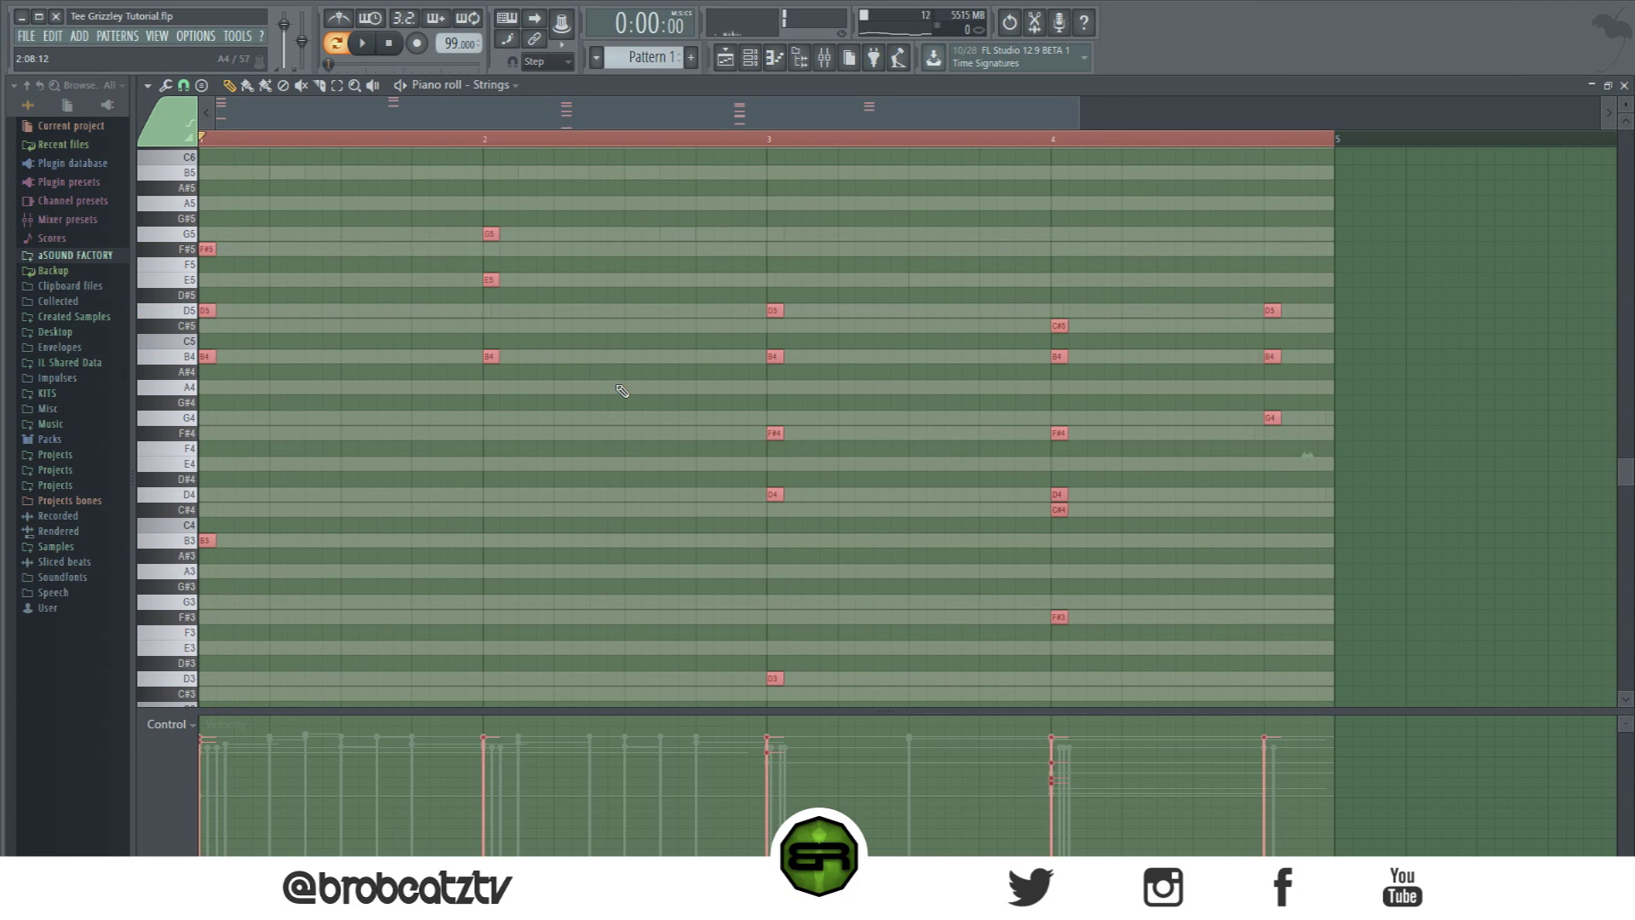
Step: Duplicate the first Strings chord with its bass note to step 11 of bar 1, checking the rhythm by playback
{"action": "scroll", "coordinate": [597, 429], "scroll_direction": "down", "scroll_amount": 1}
{"action": "scroll", "coordinate": [597, 429], "scroll_direction": "up", "scroll_amount": 1}
{"action": "scroll", "coordinate": [883, 420], "scroll_direction": "down", "scroll_amount": 1}
{"action": "scroll", "coordinate": [737, 394], "scroll_direction": "up", "scroll_amount": 1}
{"action": "left_click_drag", "start_coordinate": [322, 210], "coordinate": [207, 545]}
{"action": "left_click_drag", "start_coordinate": [482, 568], "coordinate": [413, 557]}
{"action": "key", "text": "space"}
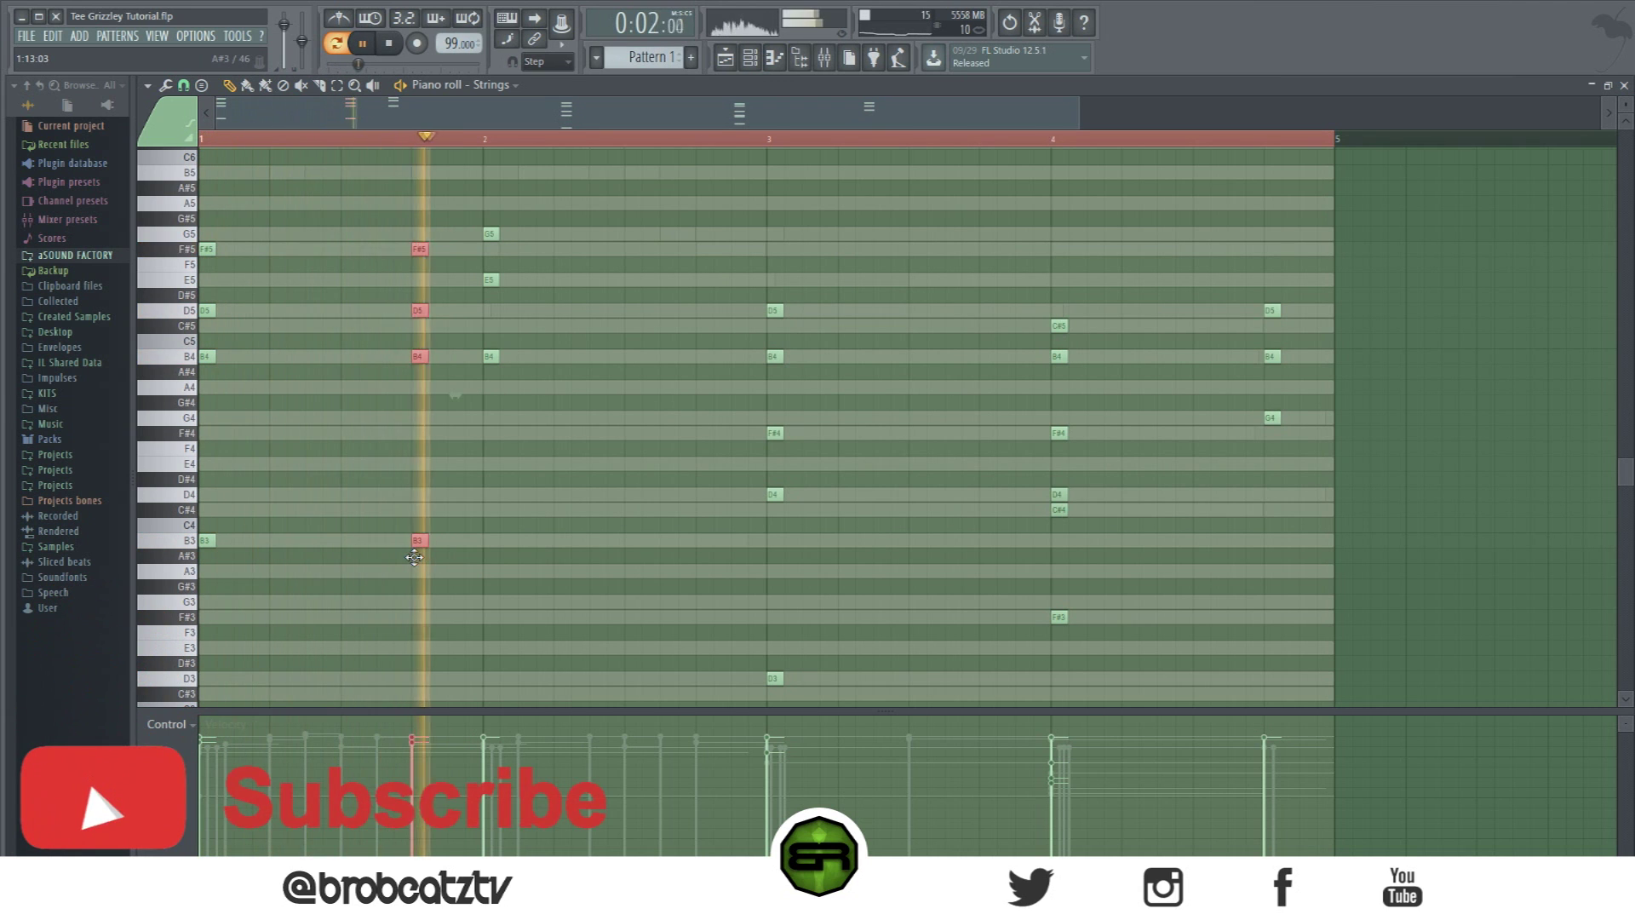
{"action": "key", "text": "space"}
{"action": "left_click_drag", "start_coordinate": [413, 557], "coordinate": [380, 558]}
{"action": "key", "text": "space"}
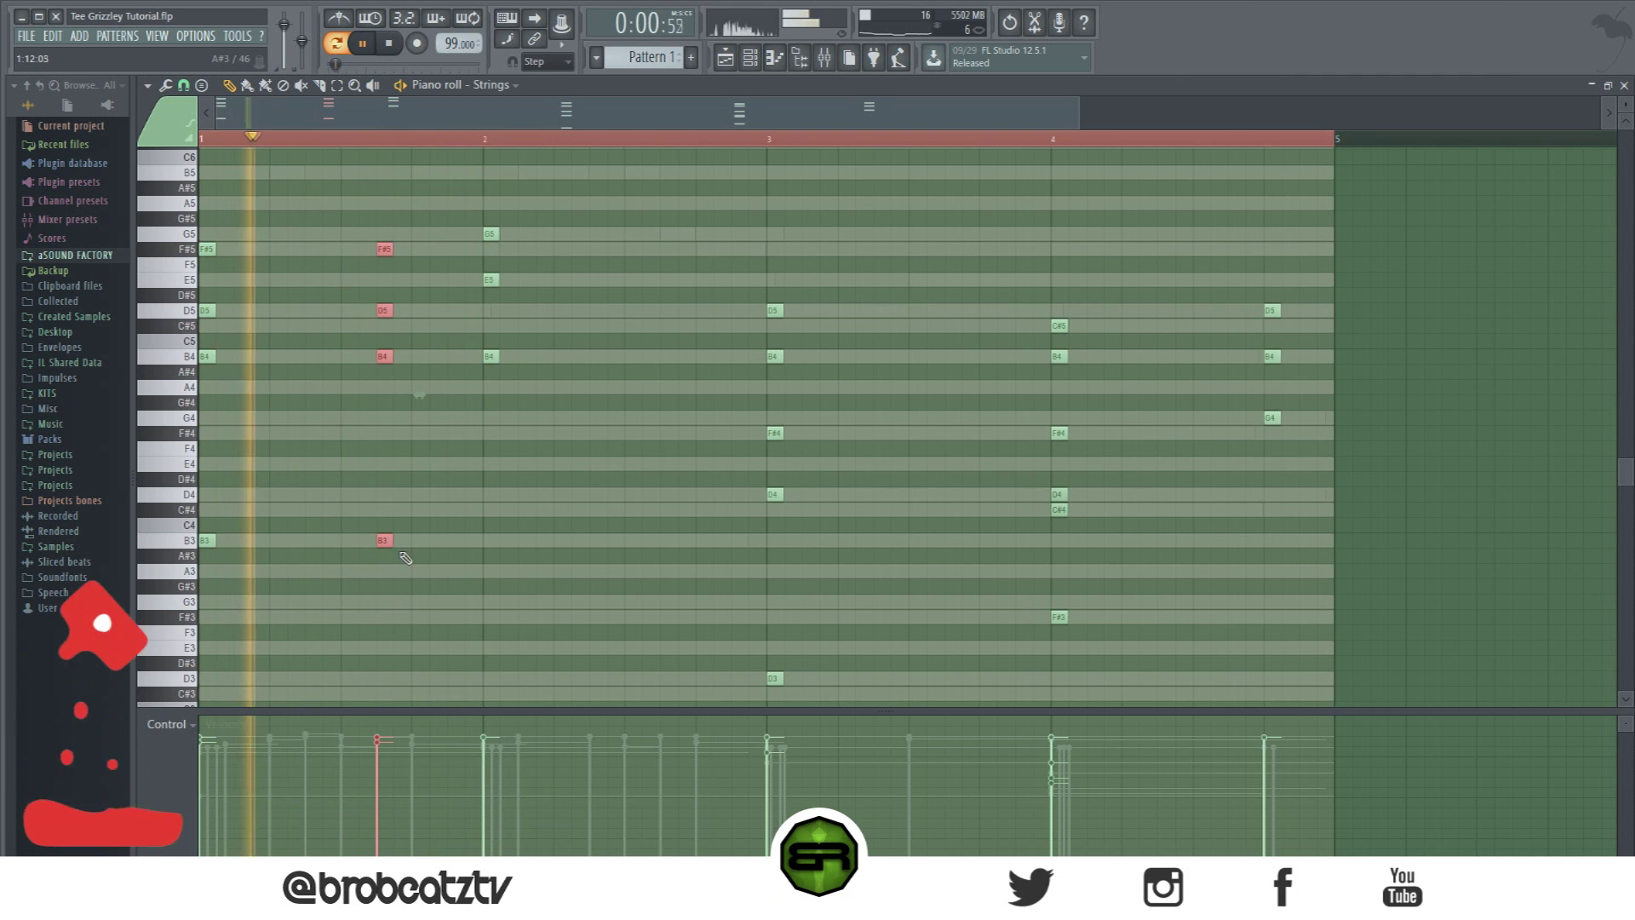
{"action": "key", "text": "space"}
Step: Add a B3 bass note under the bar 2 Strings chord and duplicate the whole chord to step 11 of that bar
{"action": "left_click_drag", "start_coordinate": [456, 179], "coordinate": [511, 438]}
{"action": "scroll", "coordinate": [528, 409], "scroll_direction": "up", "scroll_amount": 3}
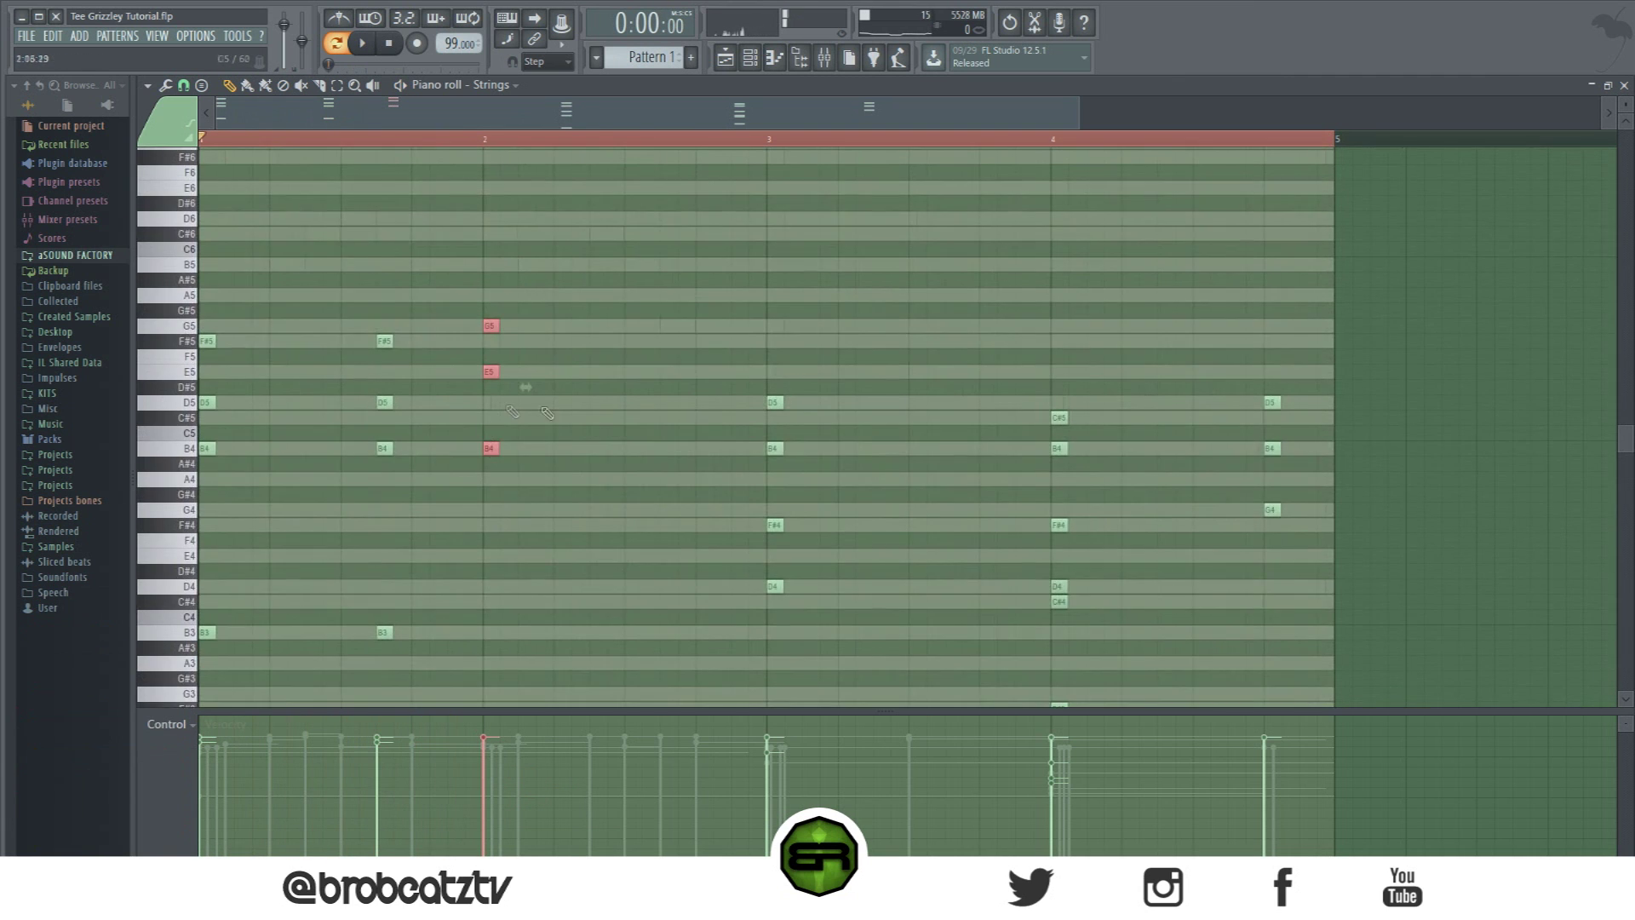
{"action": "scroll", "coordinate": [614, 432], "scroll_direction": "down", "scroll_amount": 3}
{"action": "left_click", "coordinate": [542, 526], "text": "ctrl"}
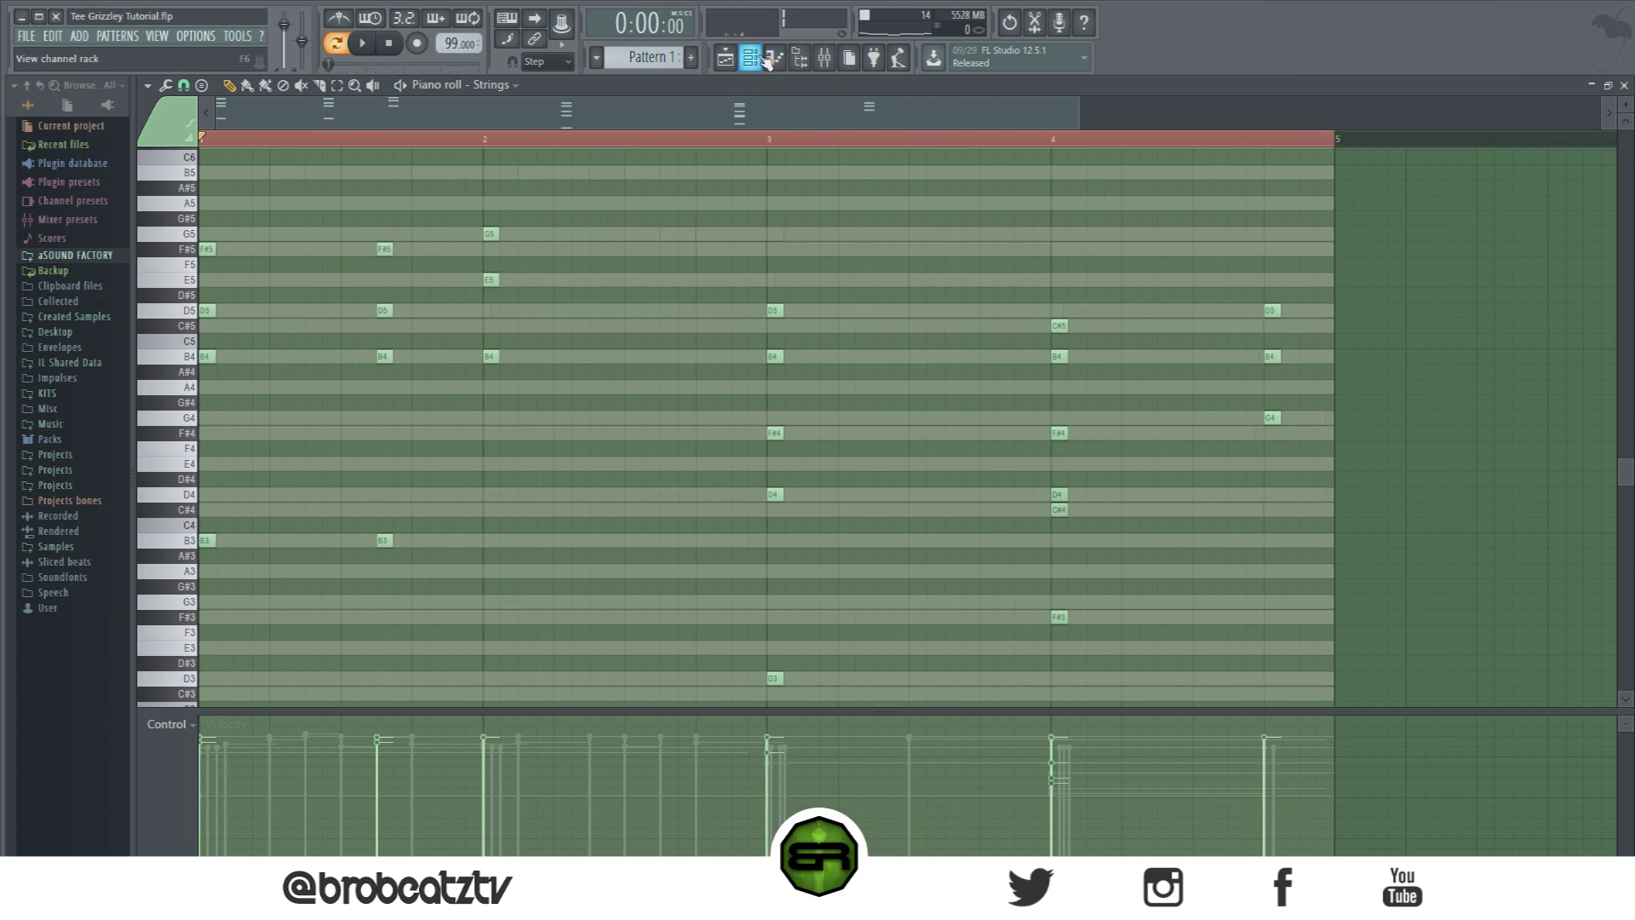
{"action": "left_click", "coordinate": [766, 61]}
{"action": "left_click", "coordinate": [818, 285]}
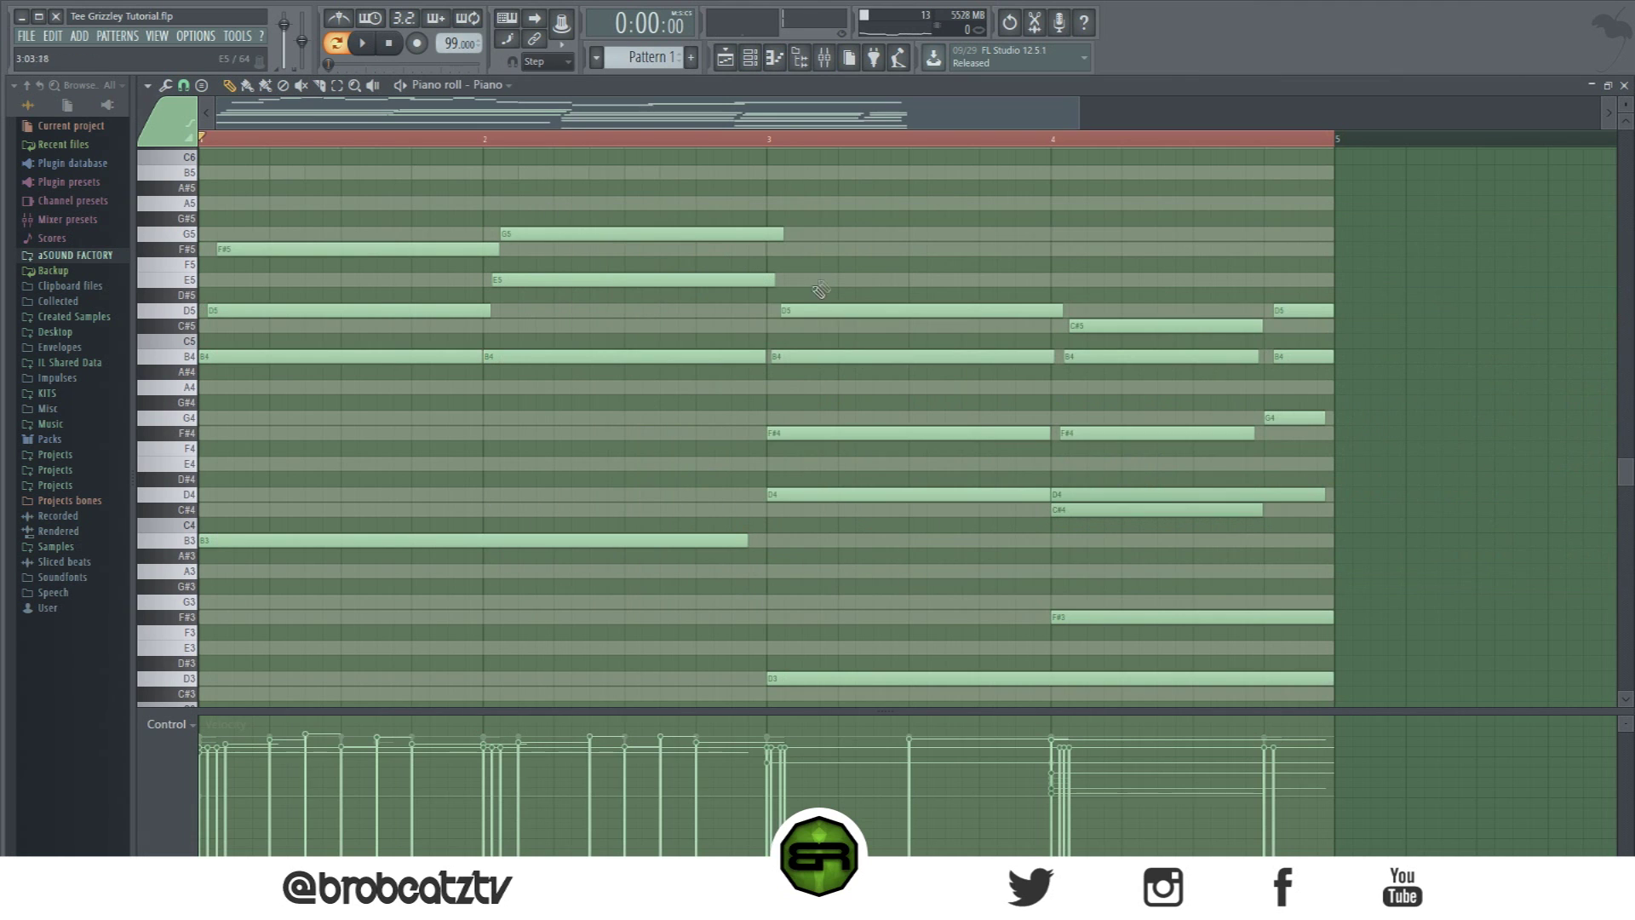
{"action": "left_click", "coordinate": [751, 59]}
{"action": "left_click", "coordinate": [804, 307]}
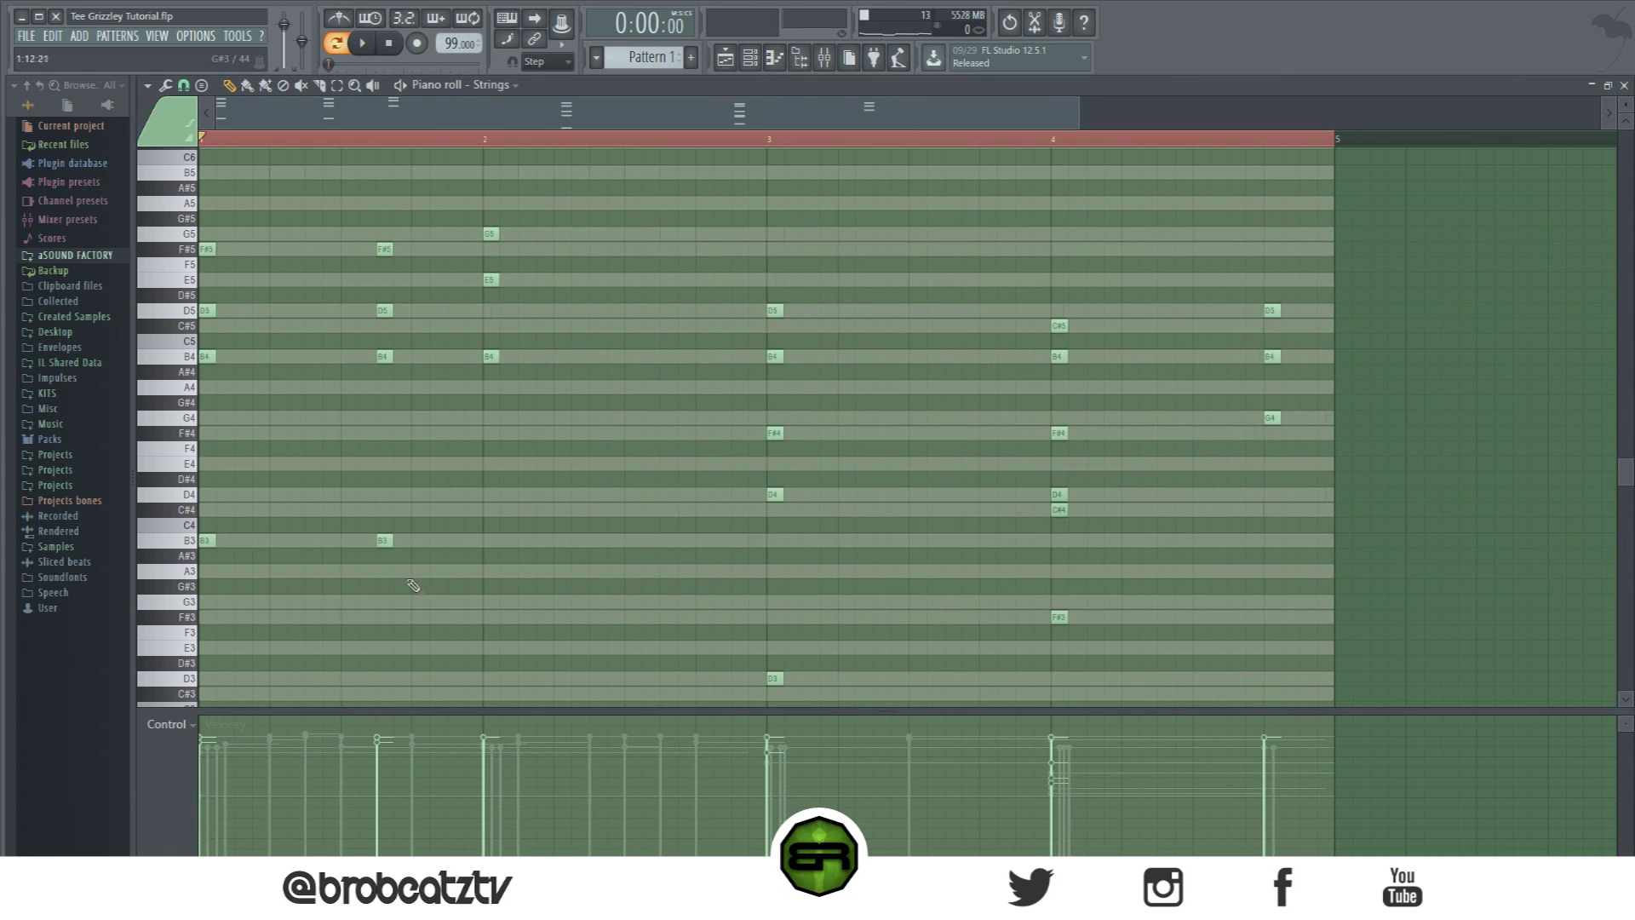
{"action": "left_click_drag", "start_coordinate": [546, 538], "coordinate": [484, 165]}
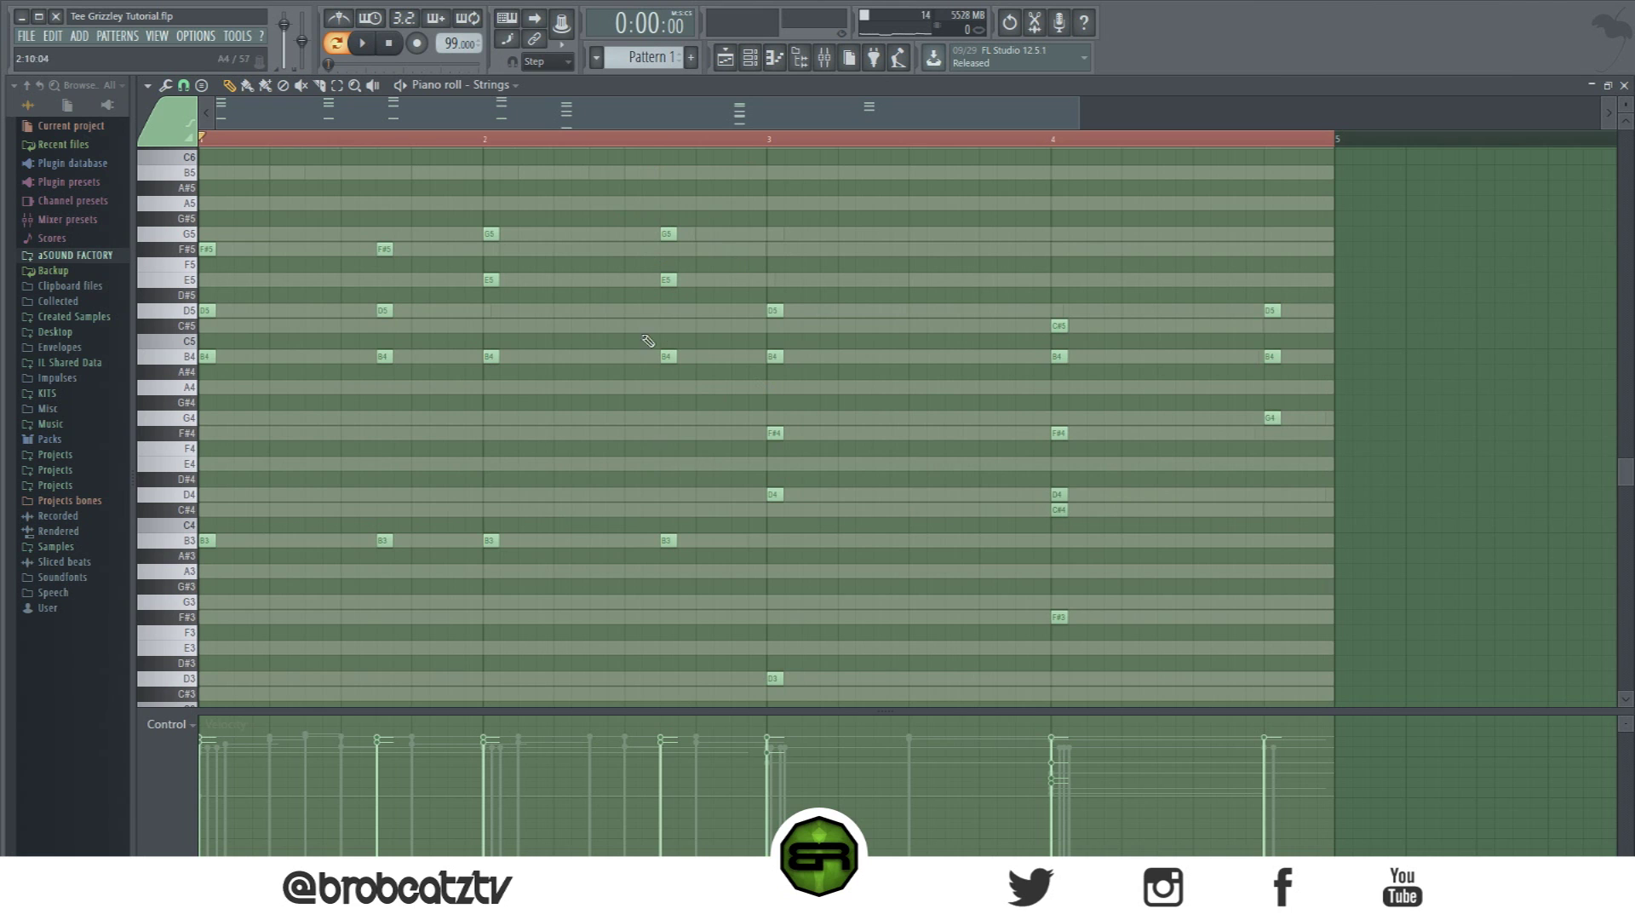
Step: Duplicate the opening Strings chords of bars 3 and 4 to step 11 of their bars
{"action": "left_click_drag", "start_coordinate": [745, 276], "coordinate": [778, 586]}
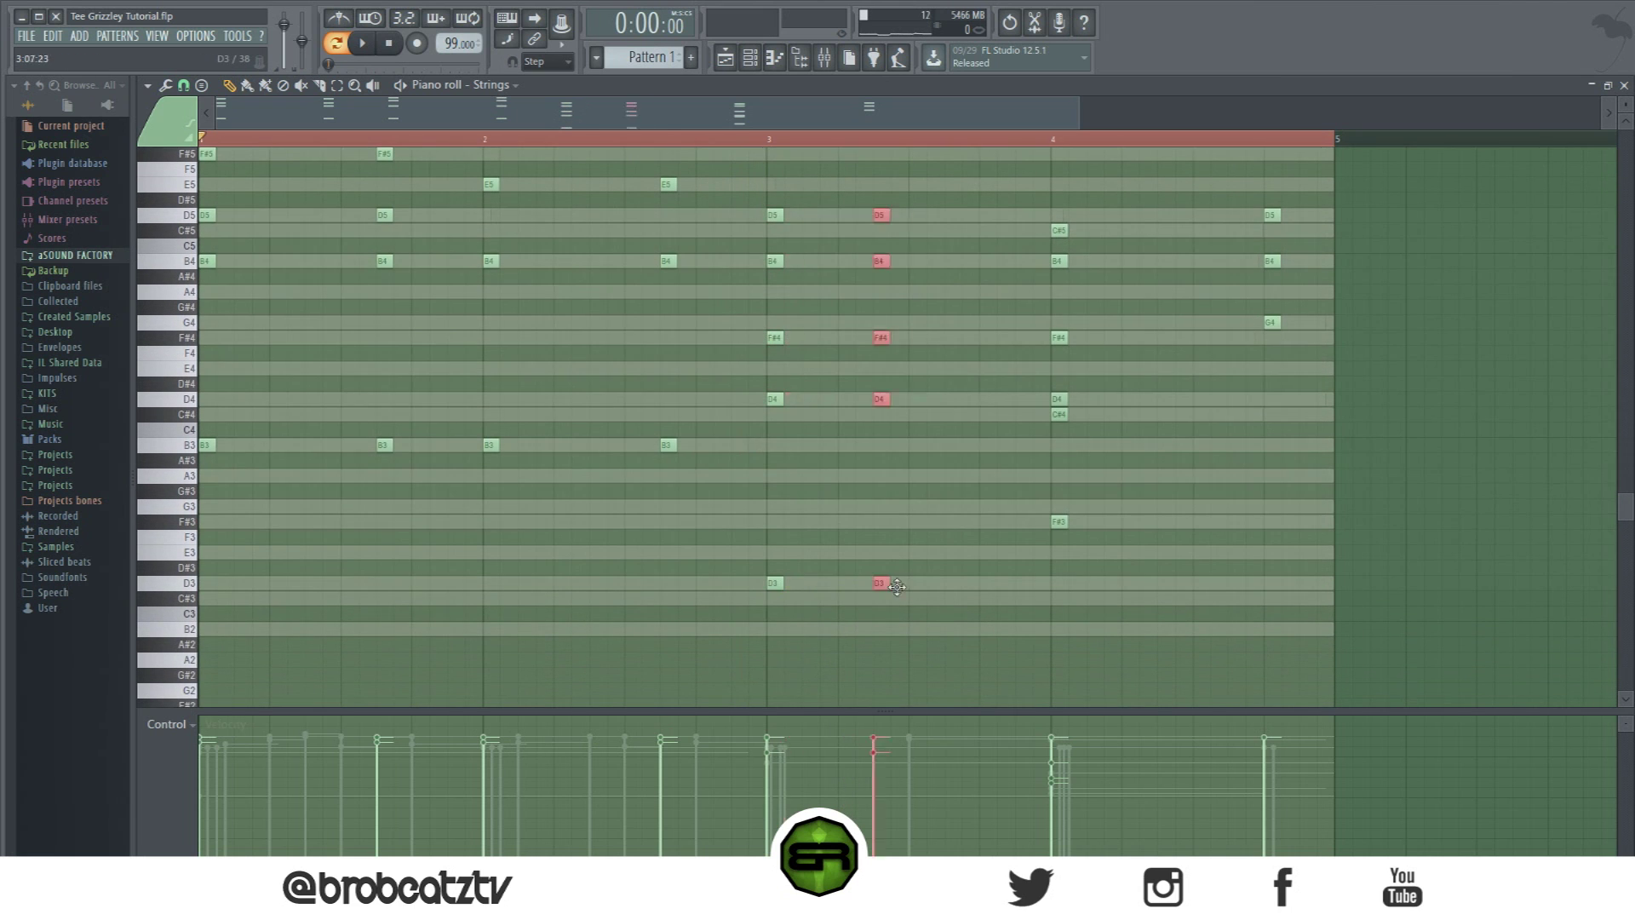
{"action": "left_click_drag", "start_coordinate": [1111, 622], "coordinate": [1053, 230]}
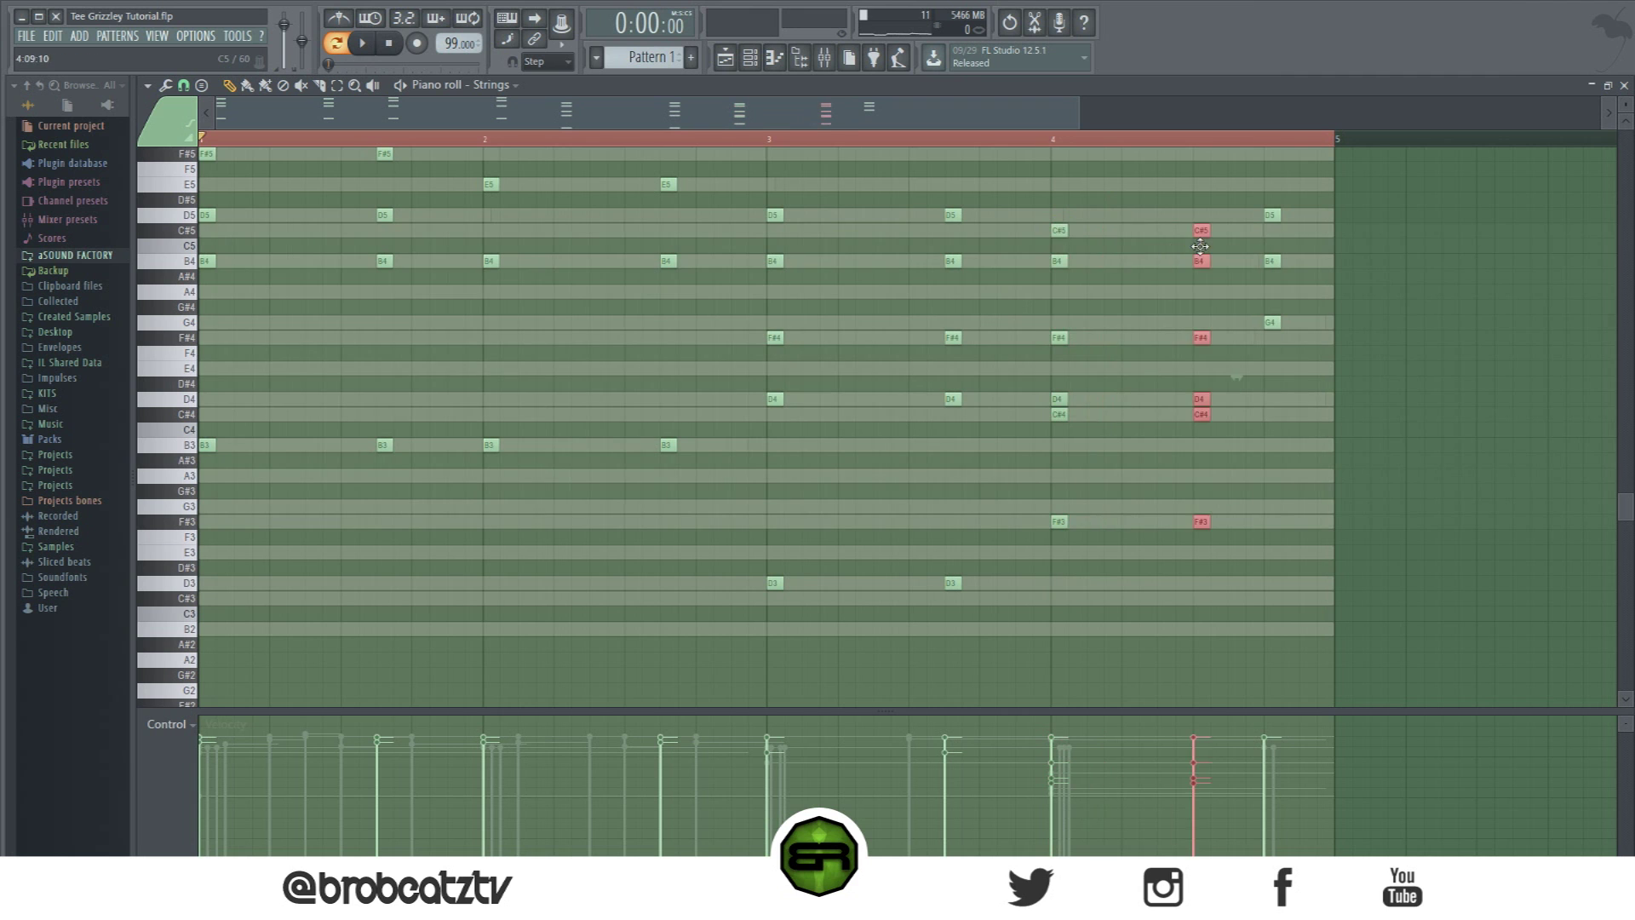
{"action": "left_click", "coordinate": [1207, 246]}
{"action": "scroll", "coordinate": [1188, 337], "scroll_direction": "up", "scroll_amount": 3}
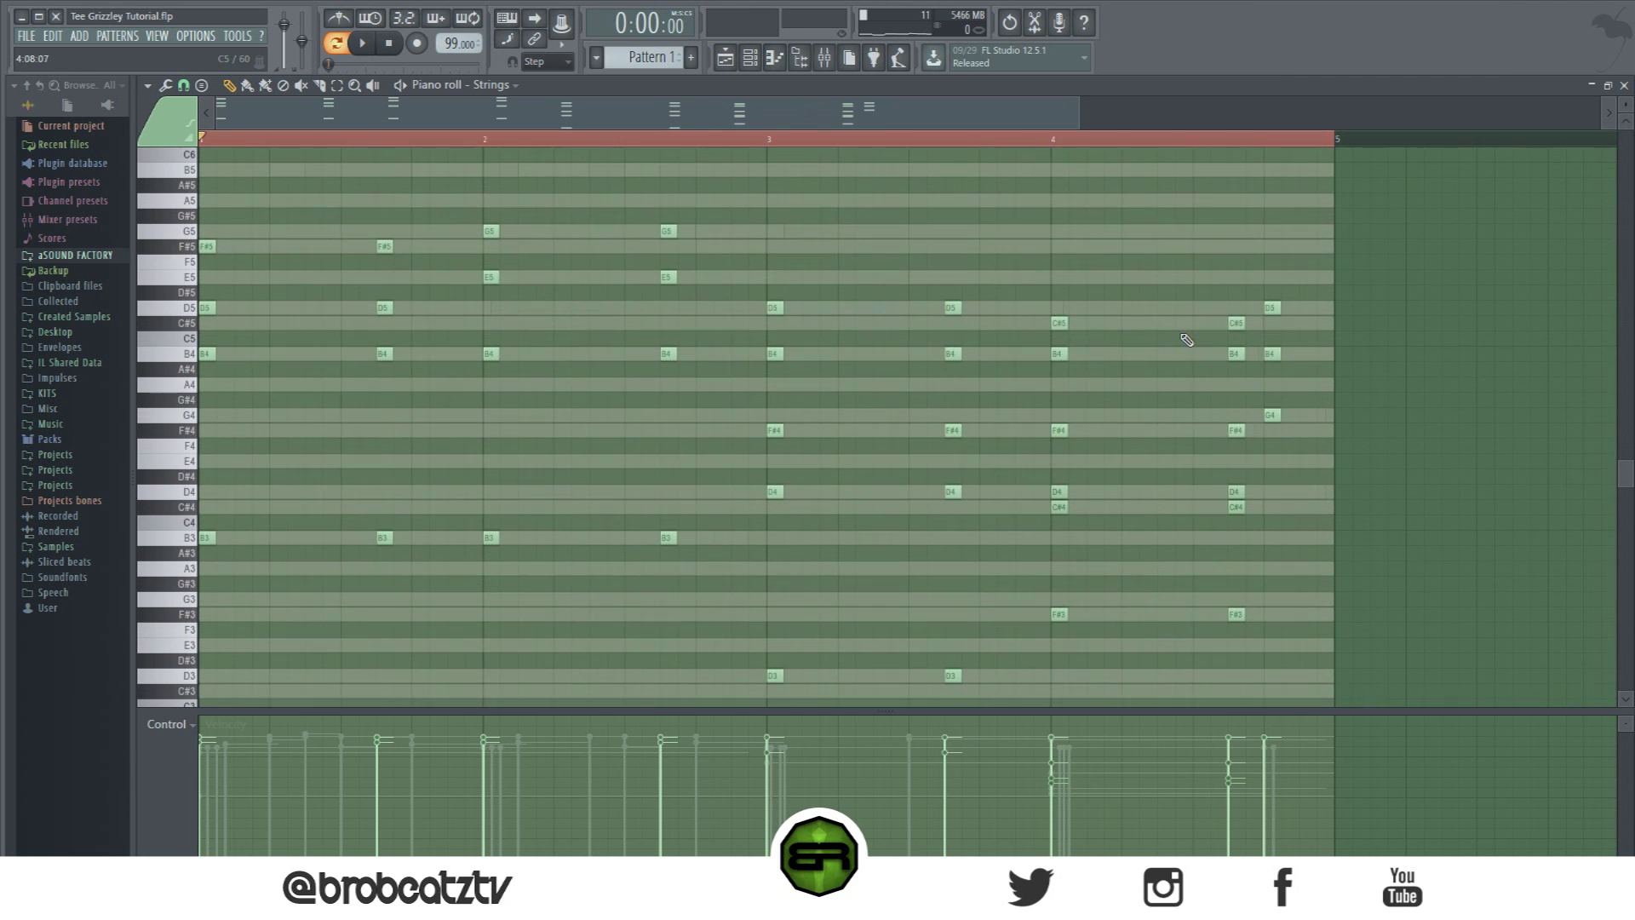
Step: Show the mixer, start playback and lower the Strings track's volume slightly
{"action": "left_click", "coordinate": [748, 59]}
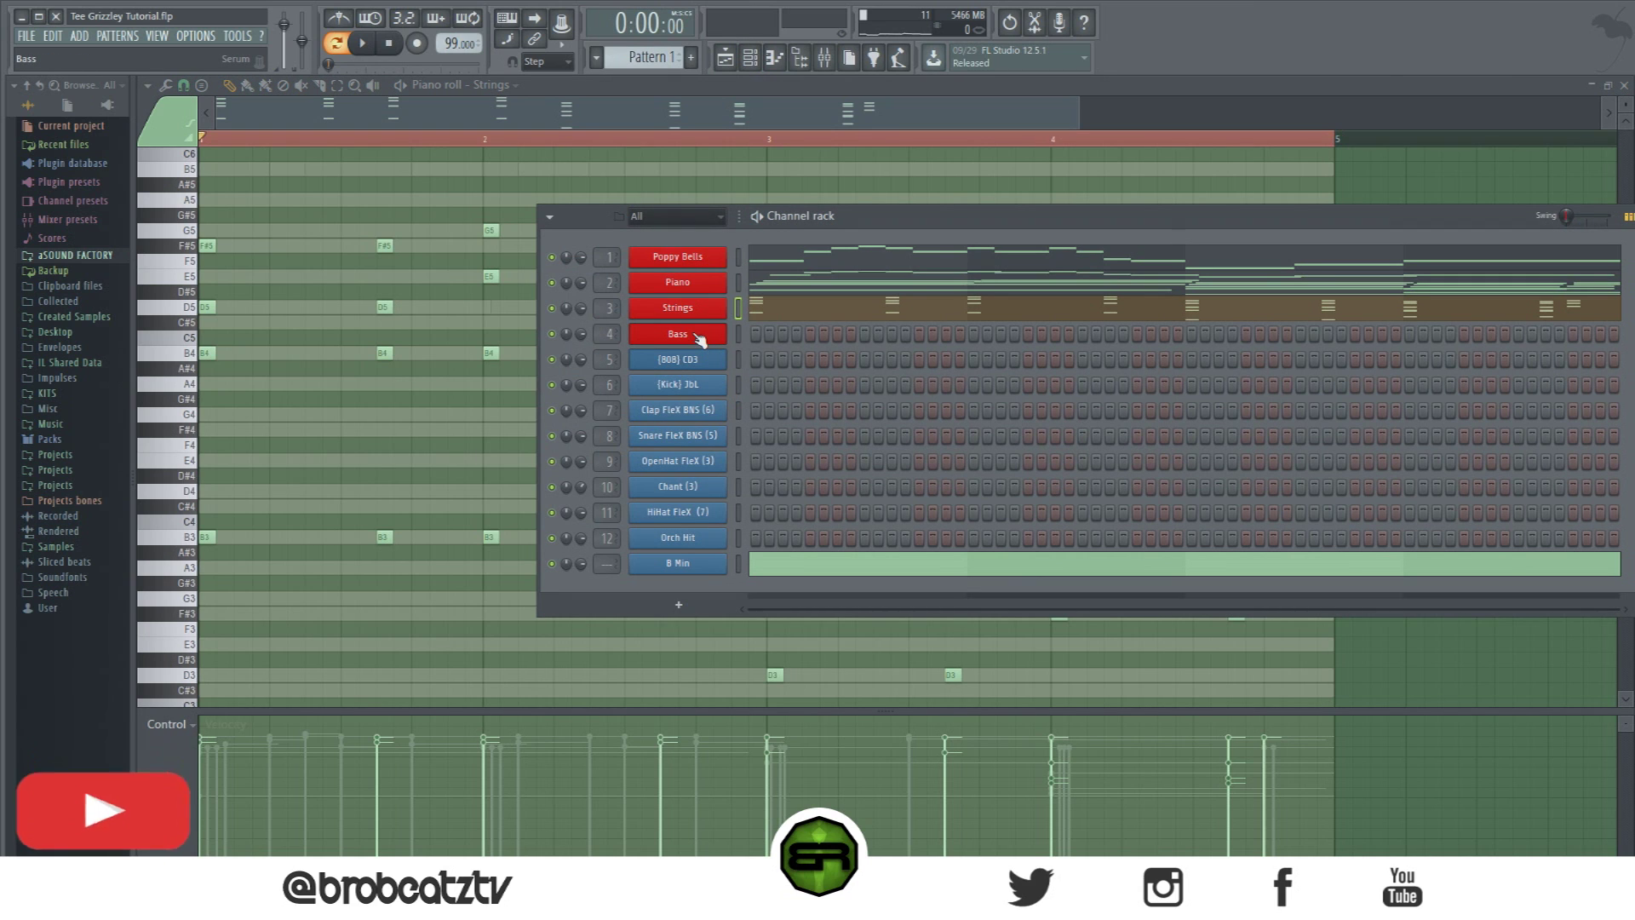
{"action": "left_click", "coordinate": [827, 64]}
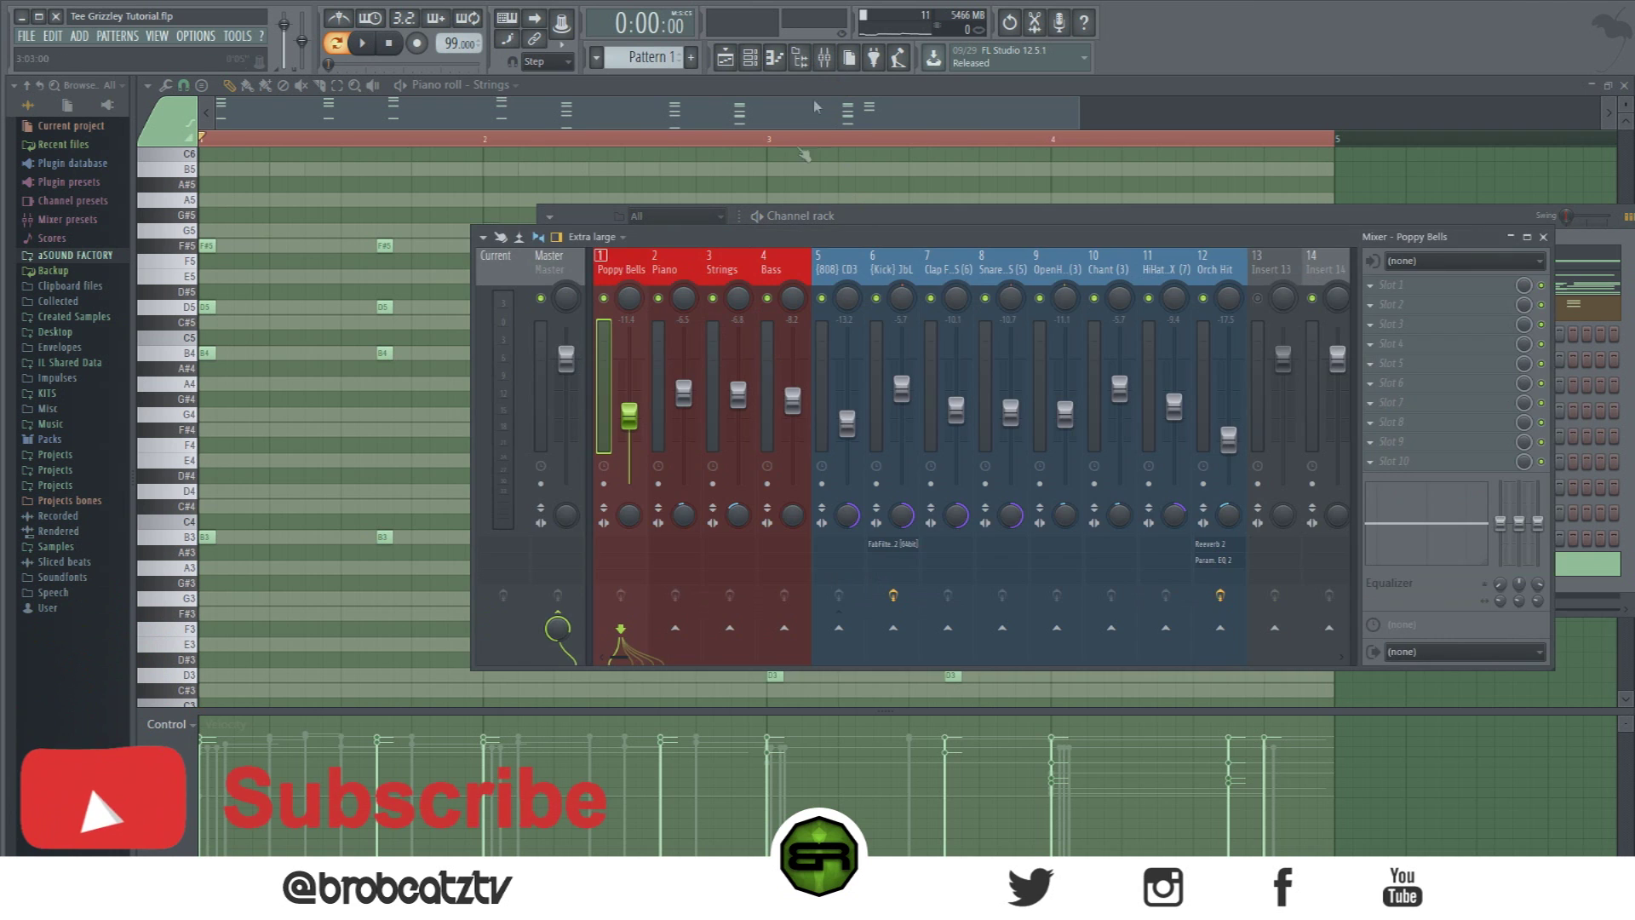
{"action": "left_click_drag", "start_coordinate": [745, 240], "coordinate": [850, 248]}
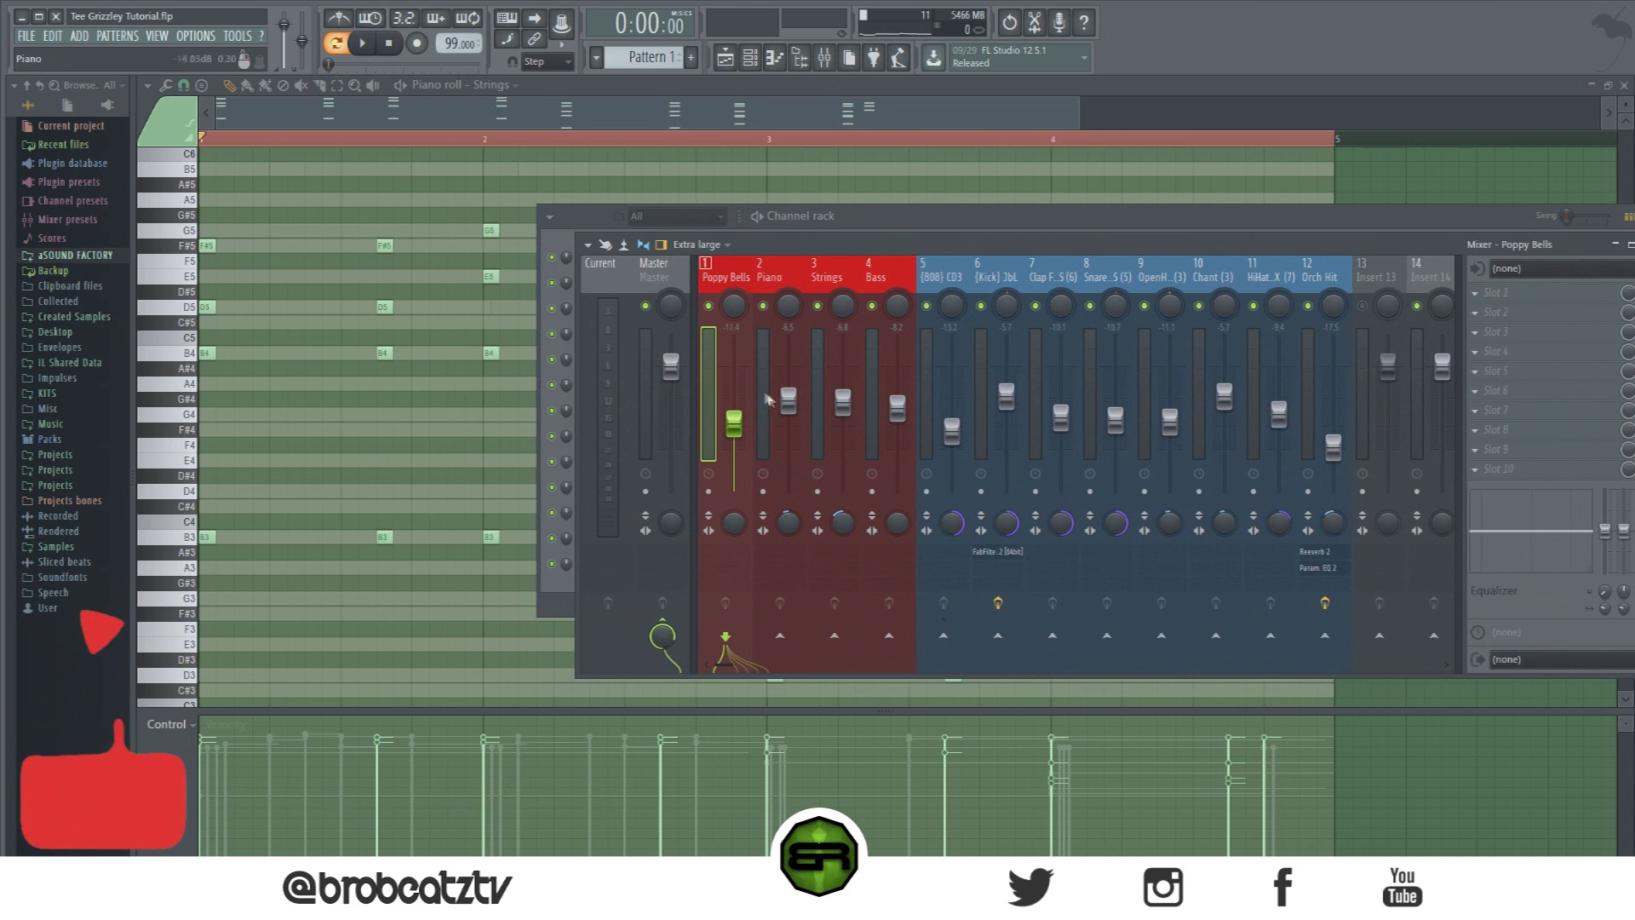
{"action": "key", "text": "space"}
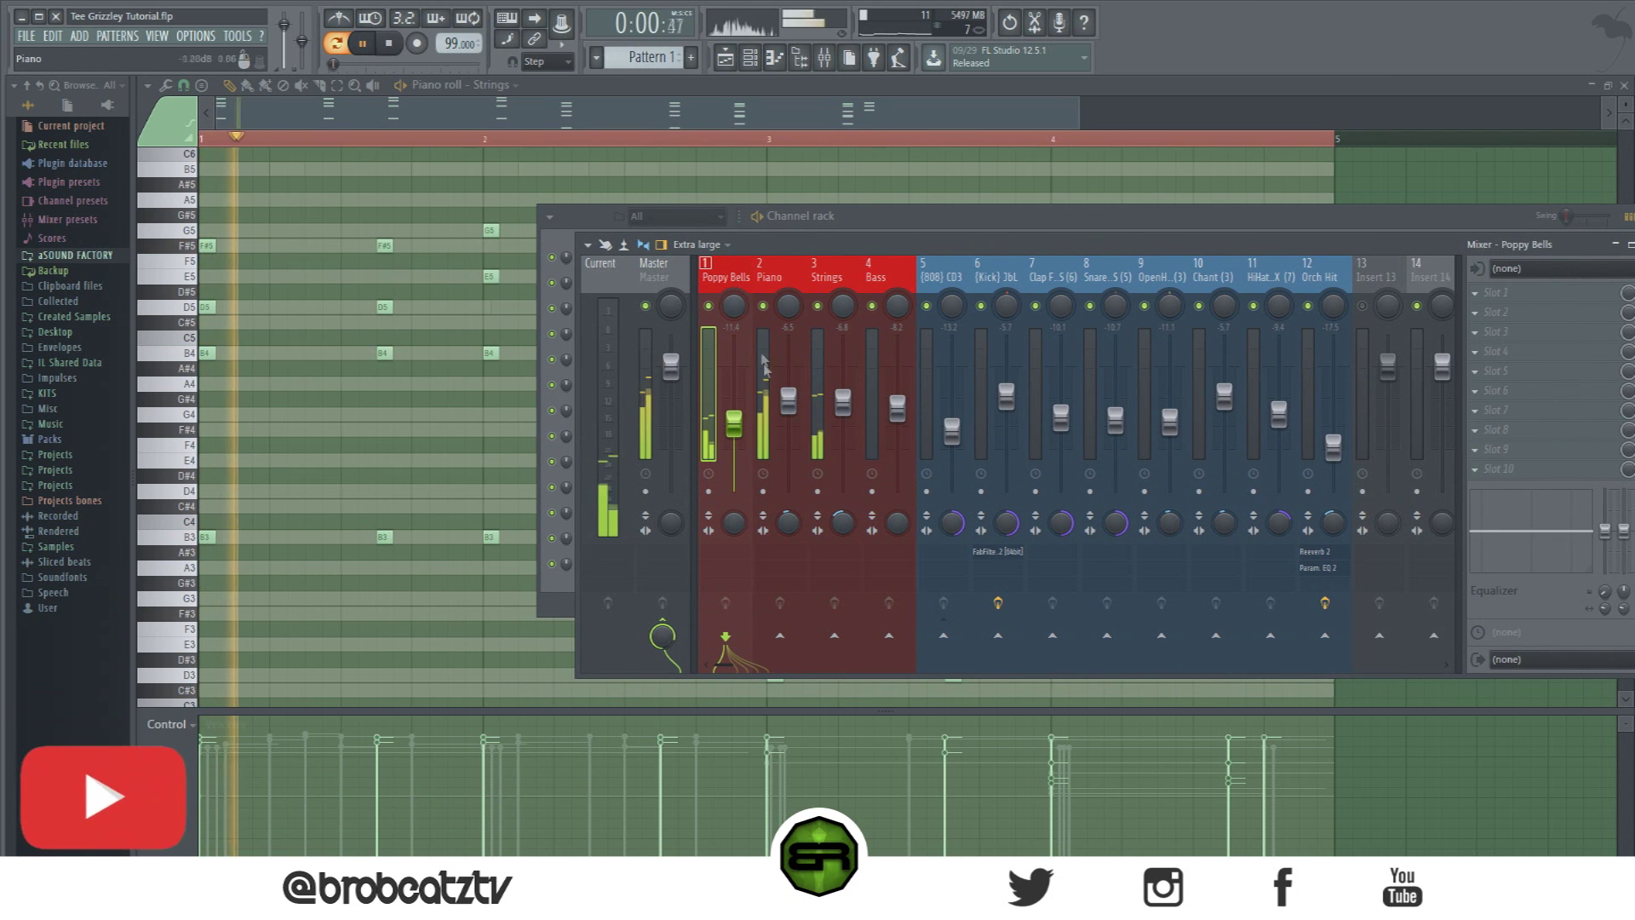
{"action": "left_click_drag", "start_coordinate": [842, 400], "coordinate": [842, 415]}
Step: Roll off the low frequencies of the melodic tracks, including Piano, with the mixer equalizer and raise the Piano volume to about -5.2 dB
{"action": "left_click_drag", "start_coordinate": [1482, 530], "coordinate": [1490, 554]}
{"action": "left_click", "coordinate": [759, 366]}
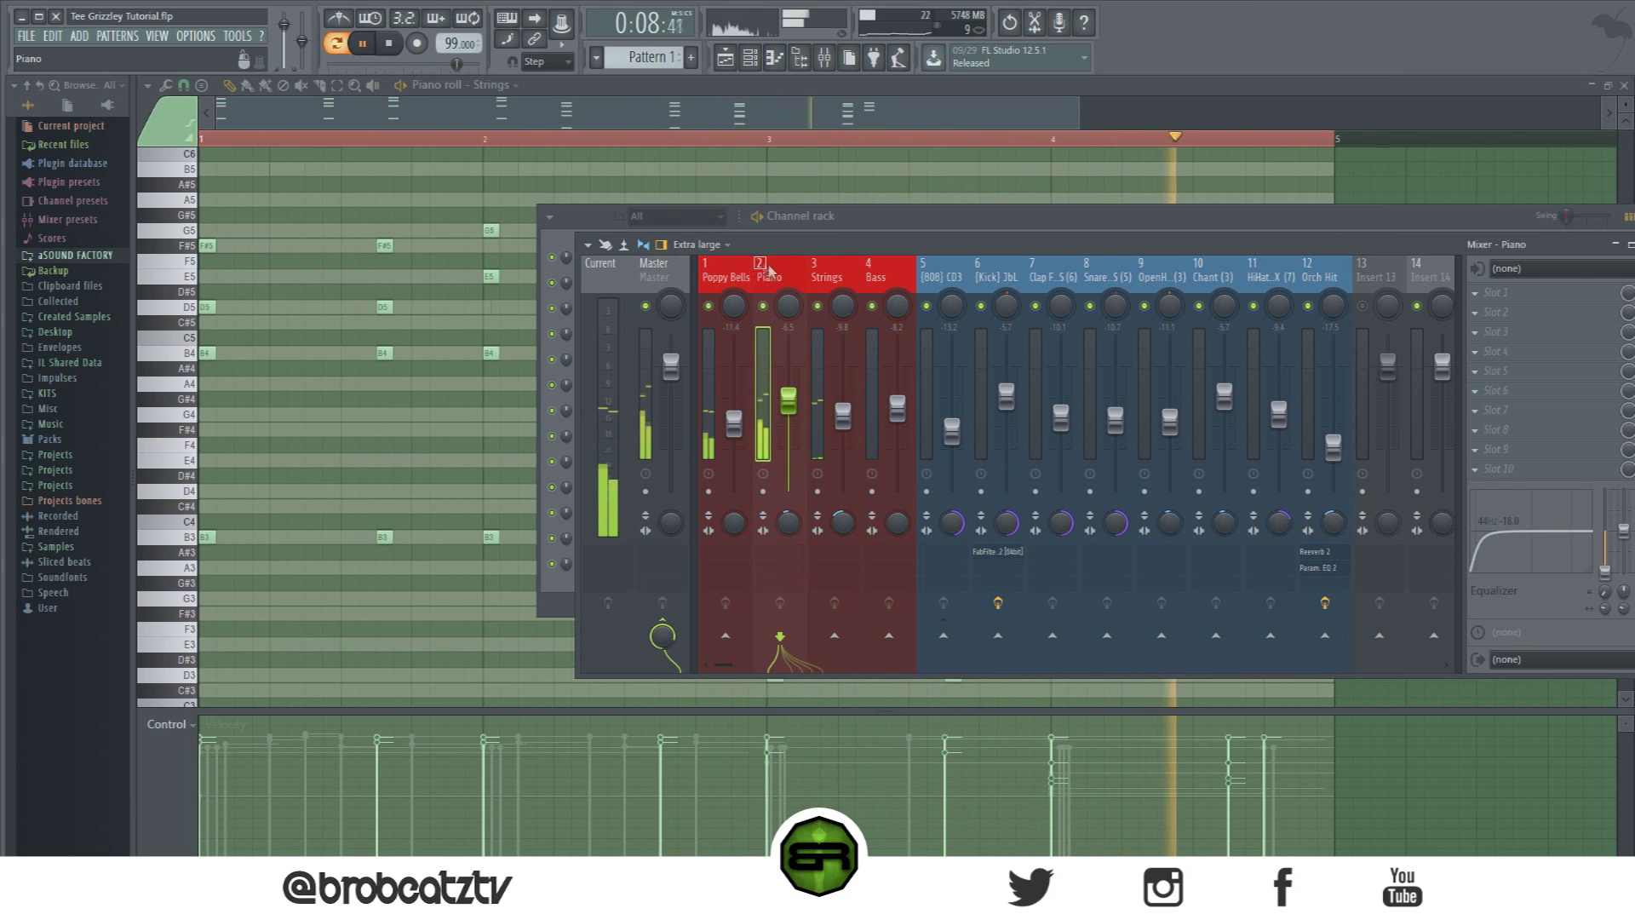
{"action": "left_click", "coordinate": [824, 283]}
{"action": "left_click_drag", "start_coordinate": [1605, 591], "coordinate": [1605, 600]}
{"action": "left_click_drag", "start_coordinate": [843, 417], "coordinate": [788, 393]}
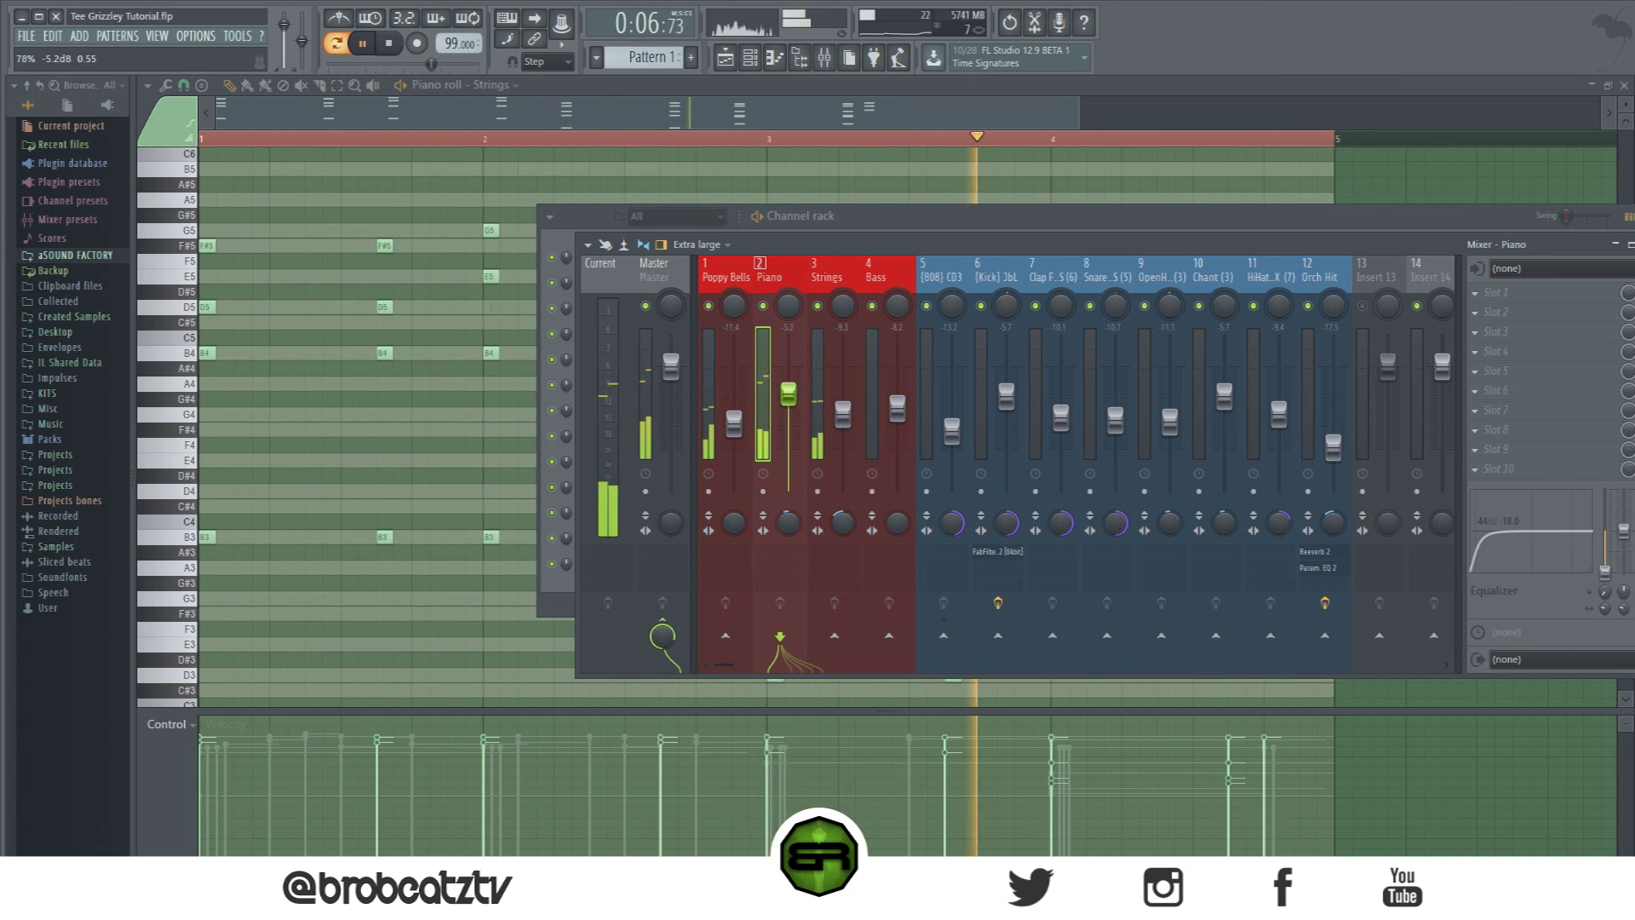
Step: Open the Bass channel's piano roll and bring the lower octaves into view
{"action": "left_click", "coordinate": [838, 218]}
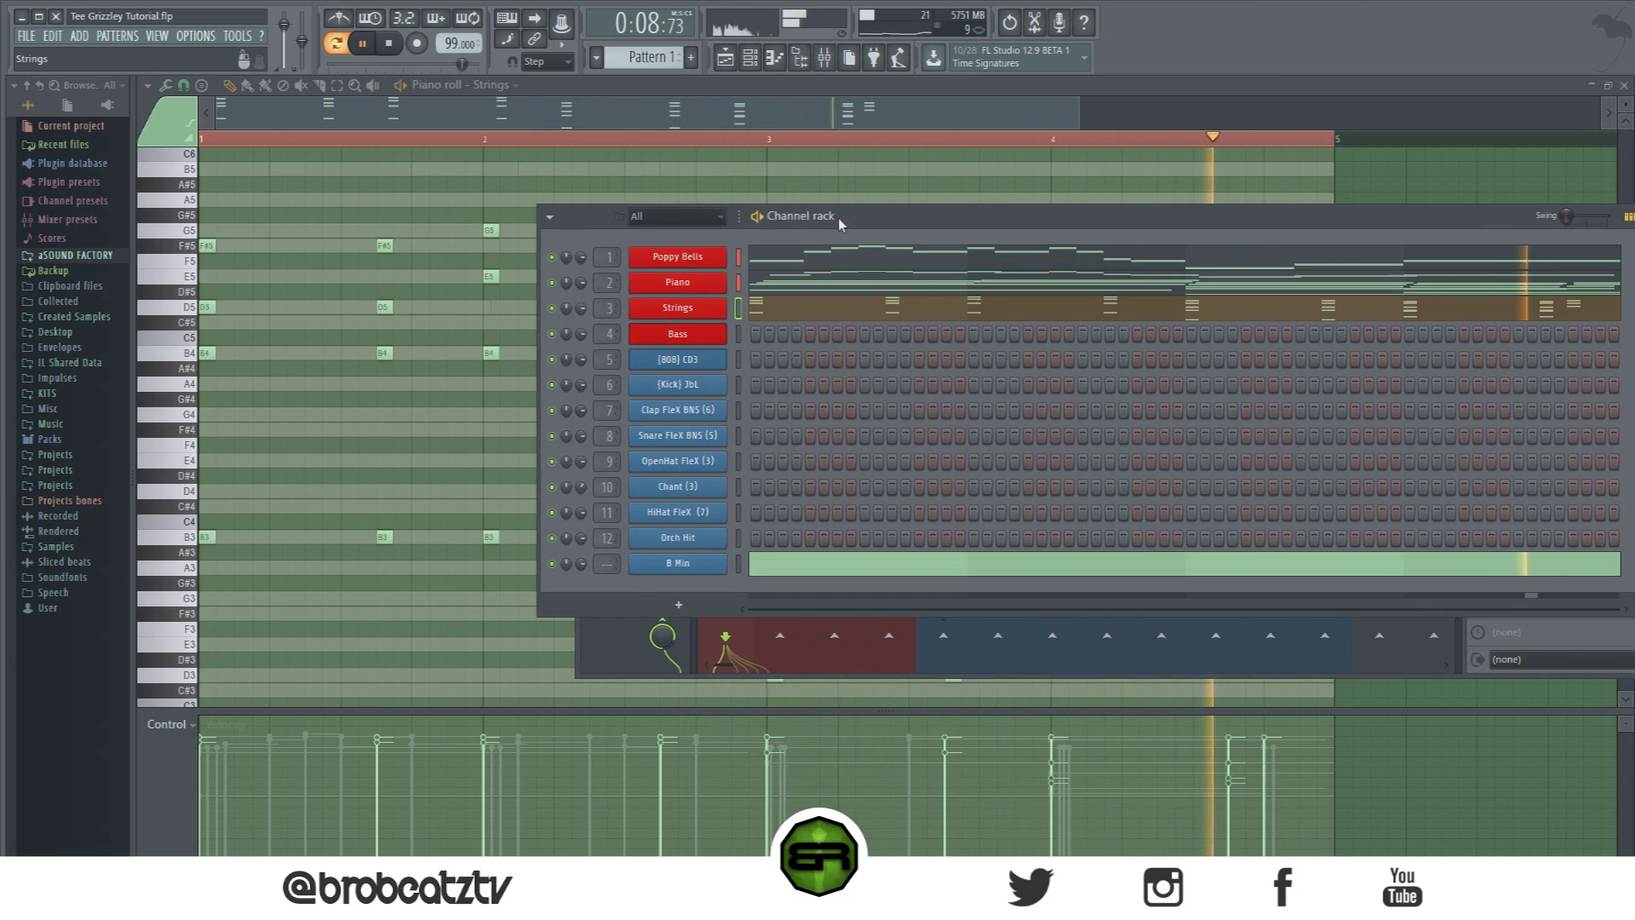
{"action": "right_click", "coordinate": [722, 332]}
{"action": "left_click", "coordinate": [749, 339]}
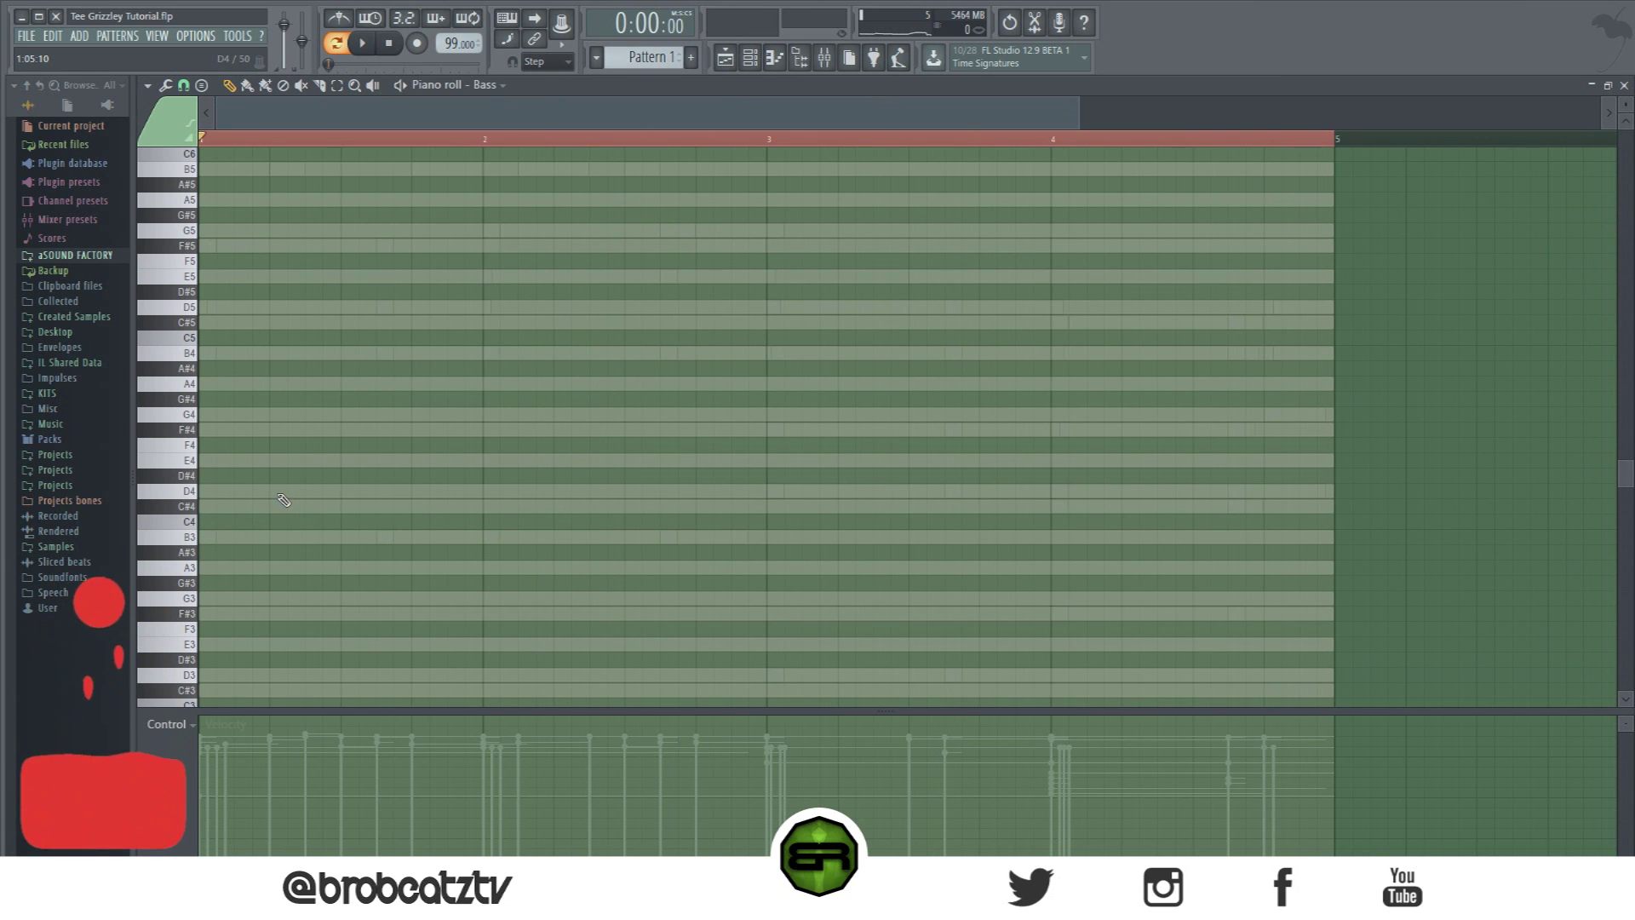
{"action": "scroll", "coordinate": [247, 507], "scroll_direction": "down", "scroll_amount": 2}
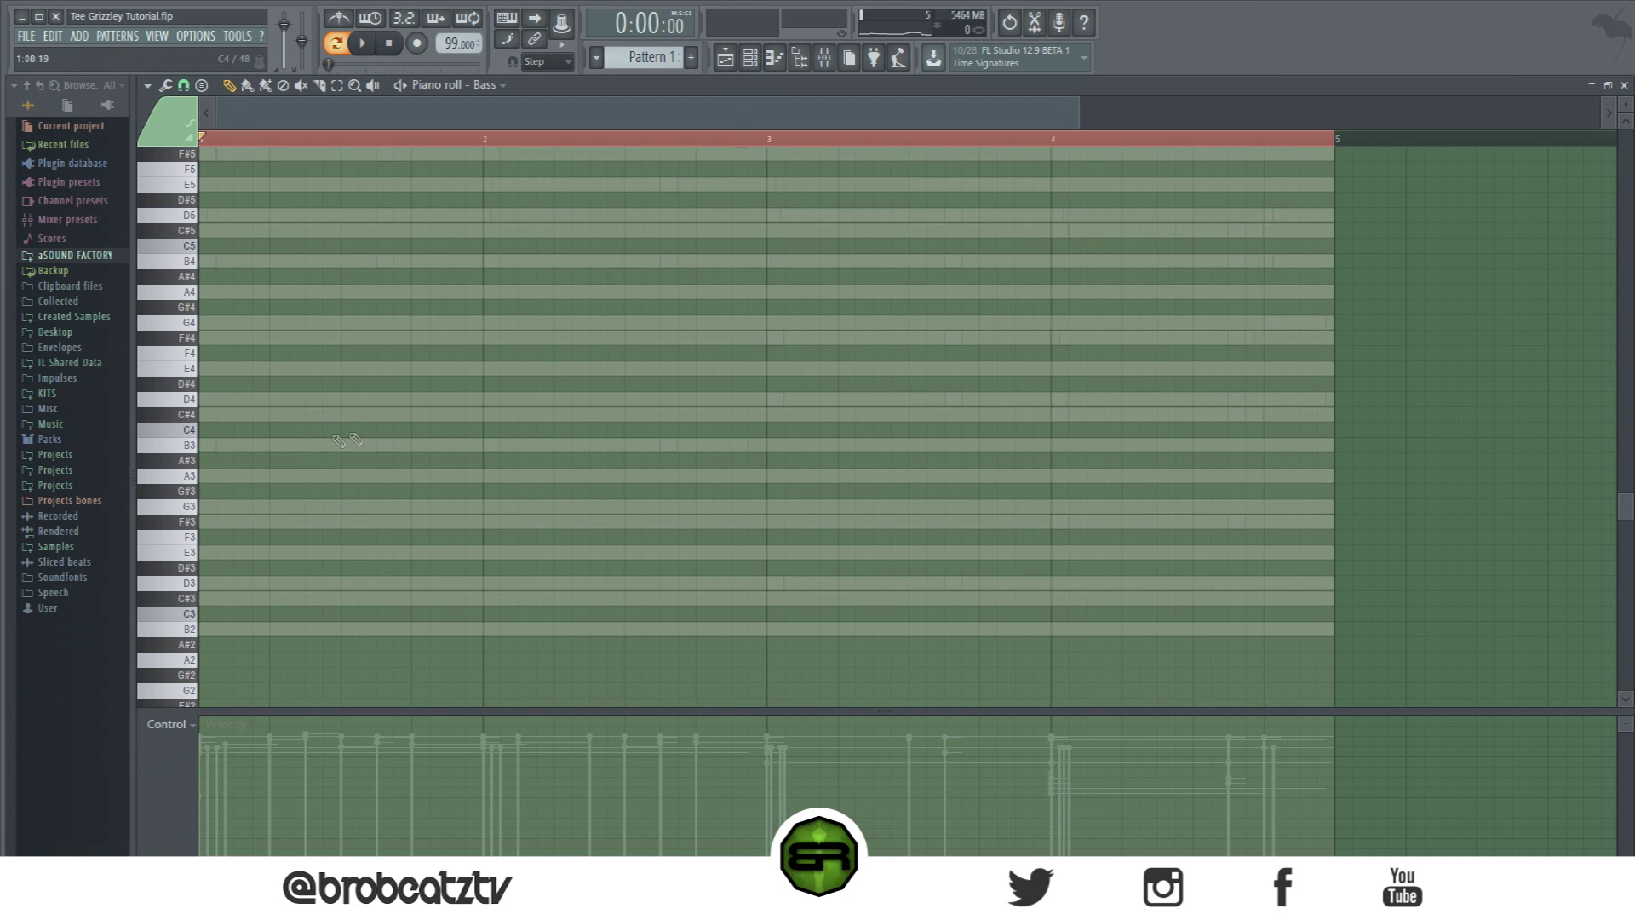
Step: Start playback, audition low Bass pitches and place short B3 notes at steps 1, 4, 7 and 13 of bar 1
{"action": "left_click", "coordinate": [367, 43]}
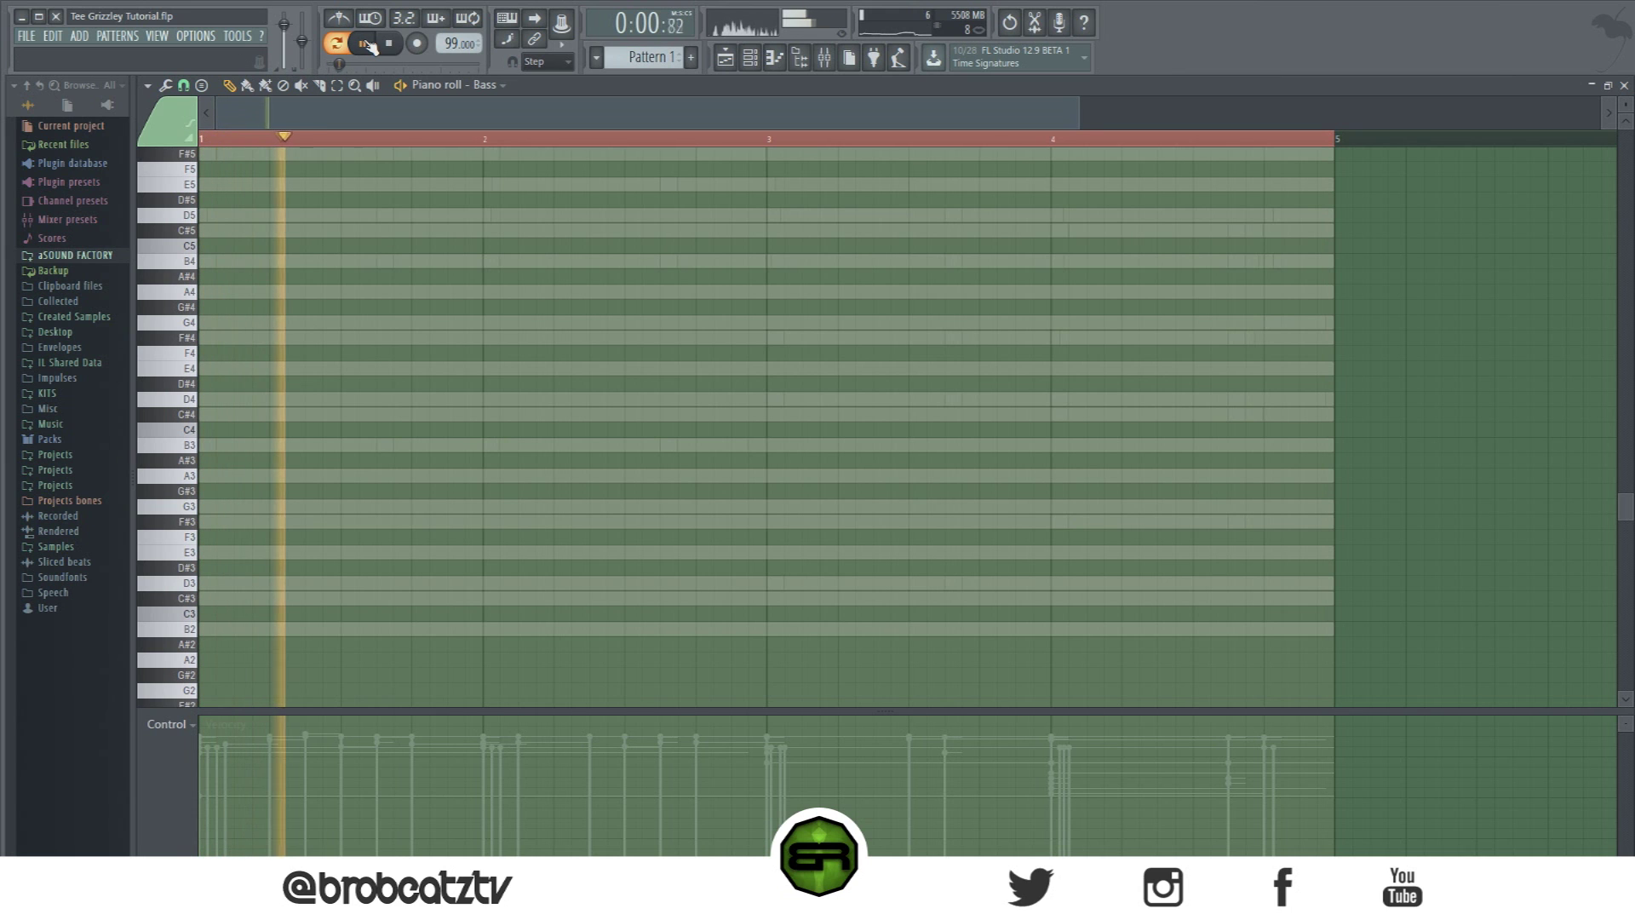
{"action": "left_click", "coordinate": [193, 416]}
{"action": "left_click", "coordinate": [190, 400]}
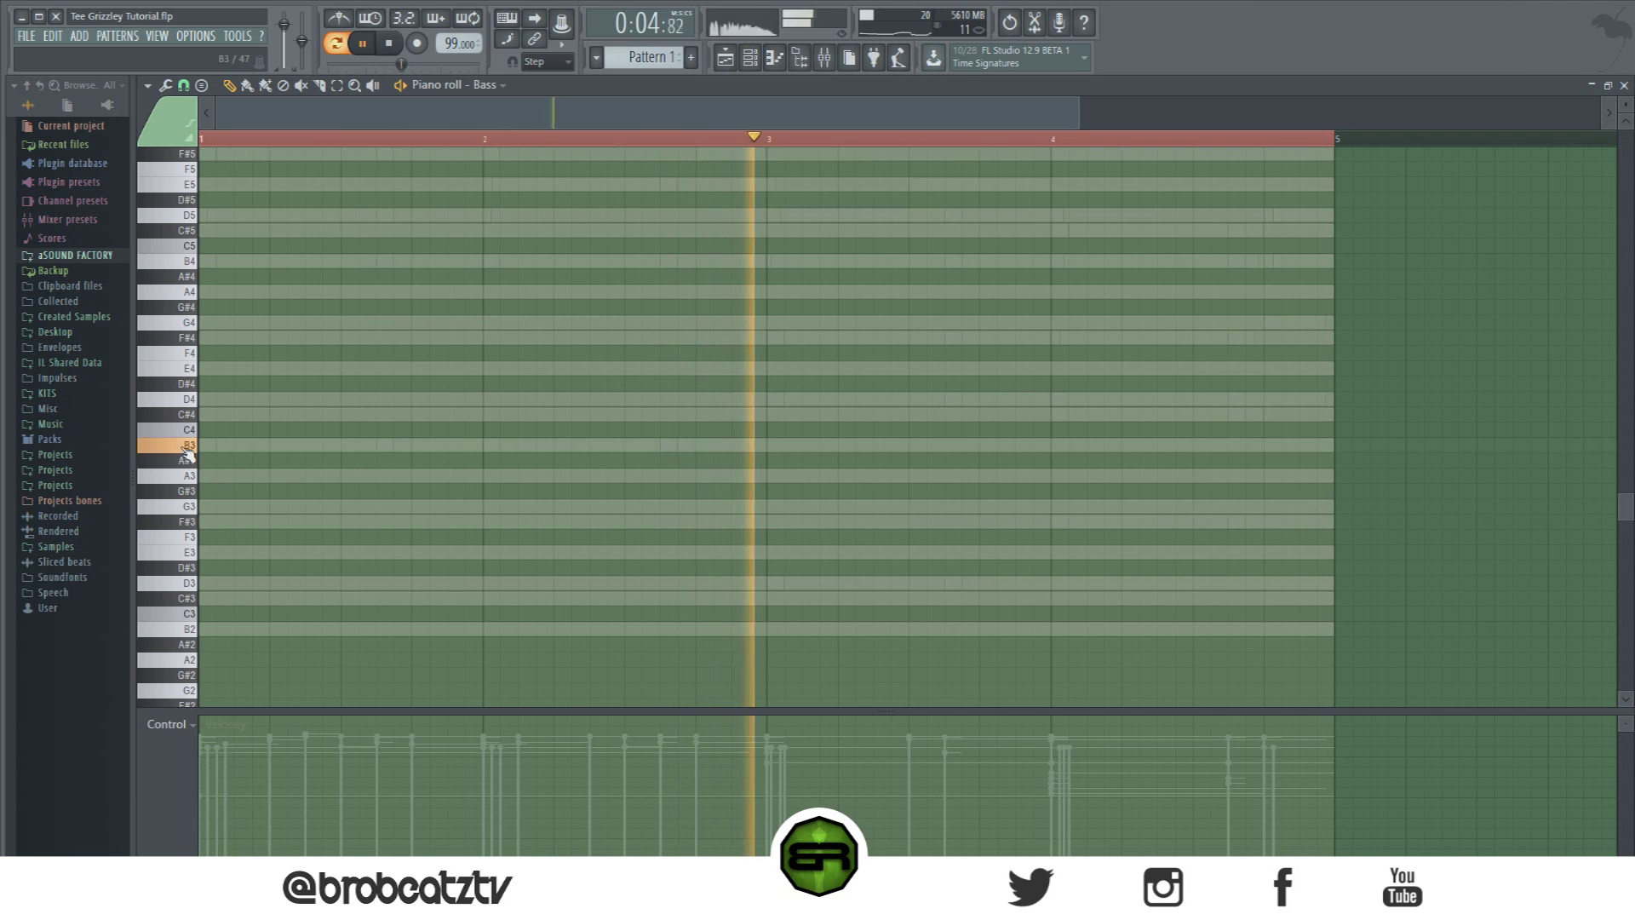
{"action": "left_click", "coordinate": [205, 445]}
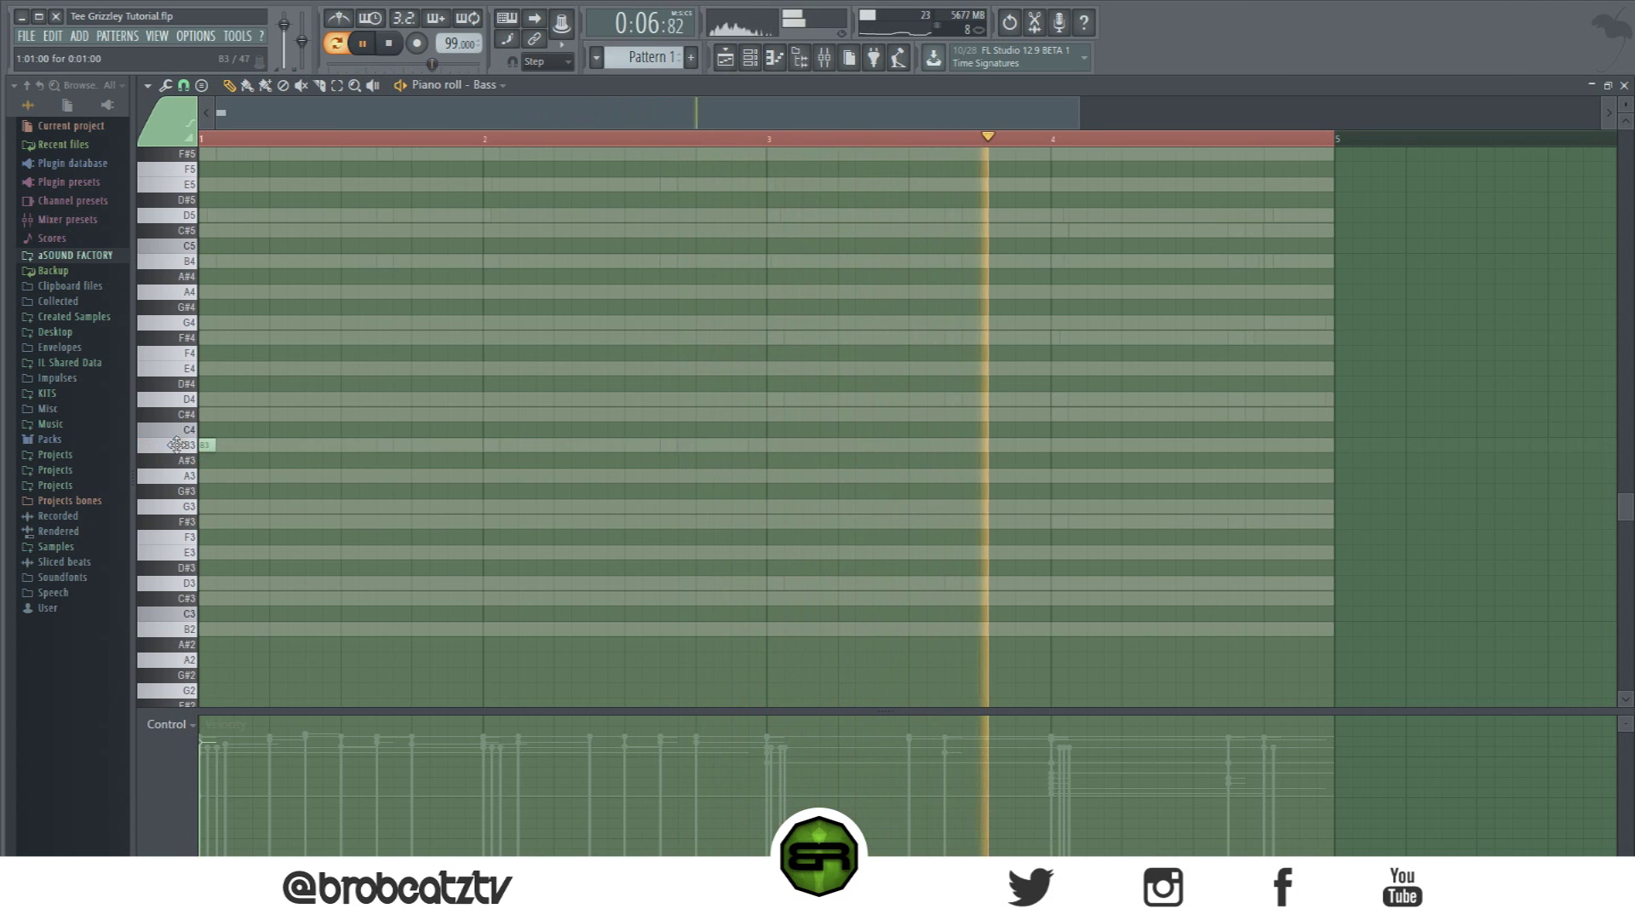
{"action": "left_click", "coordinate": [258, 444]}
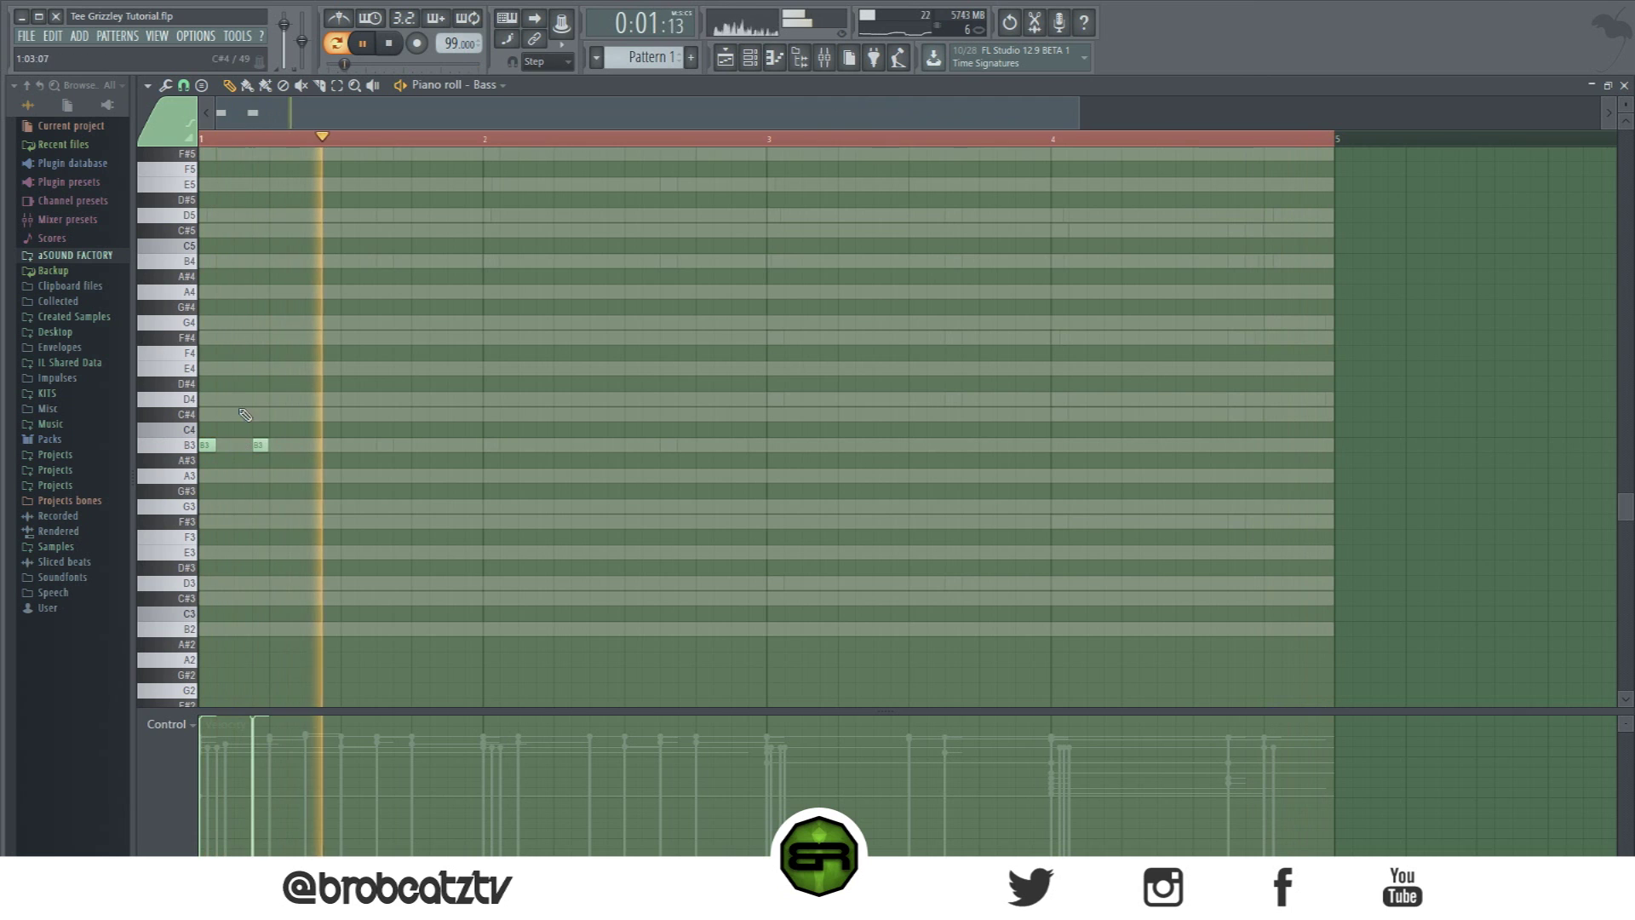
{"action": "left_click", "coordinate": [310, 445]}
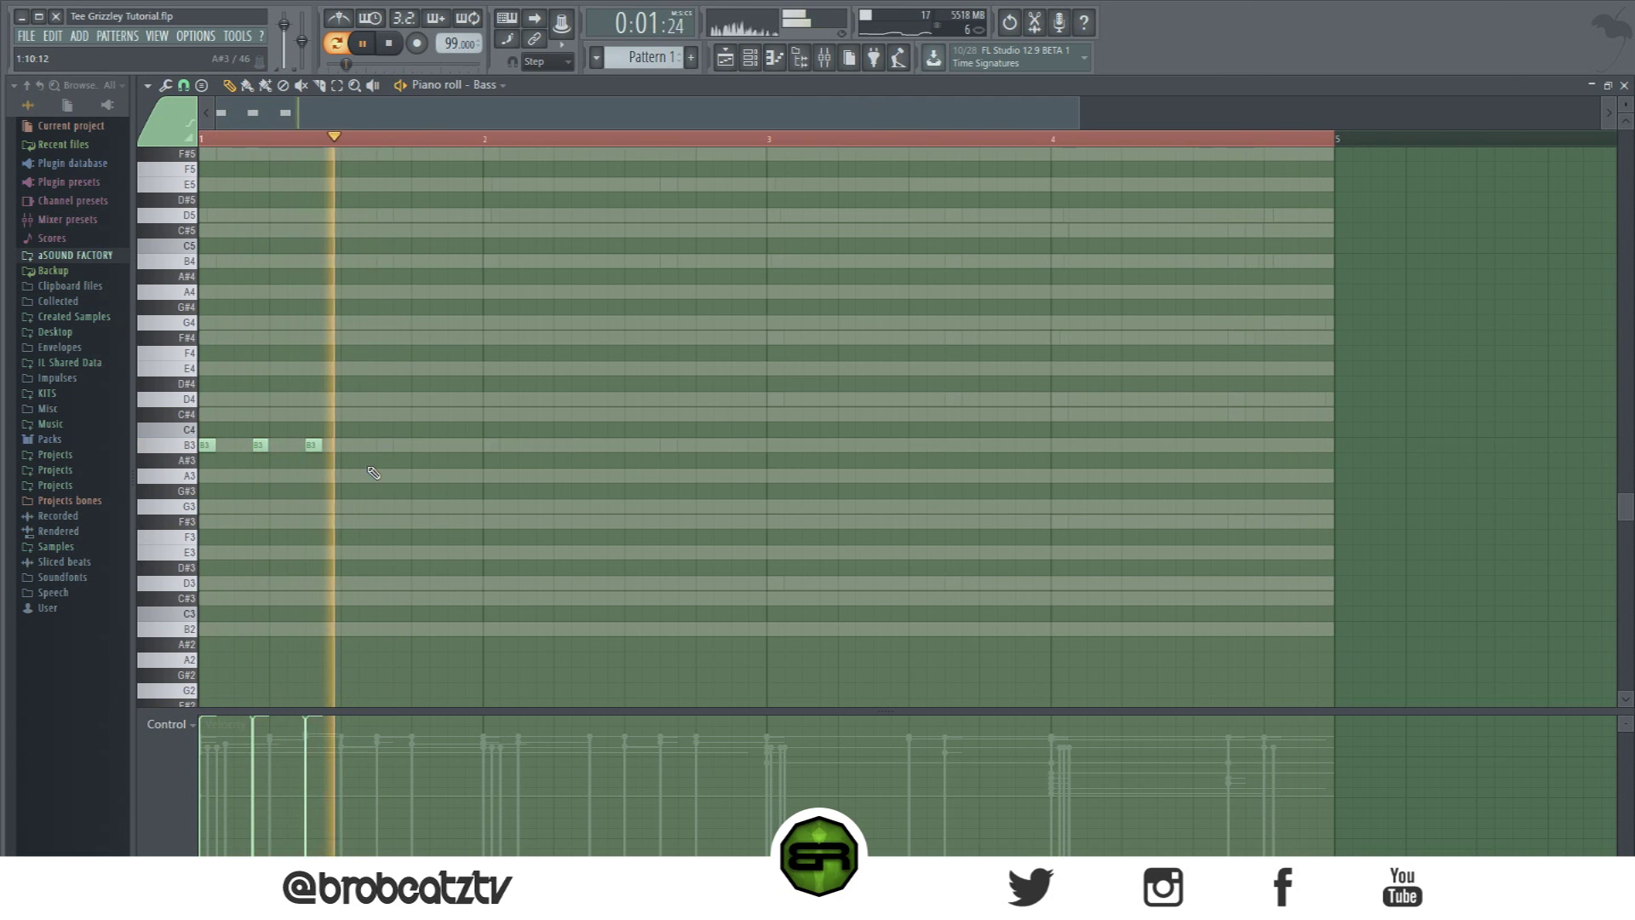
{"action": "left_click", "coordinate": [420, 445]}
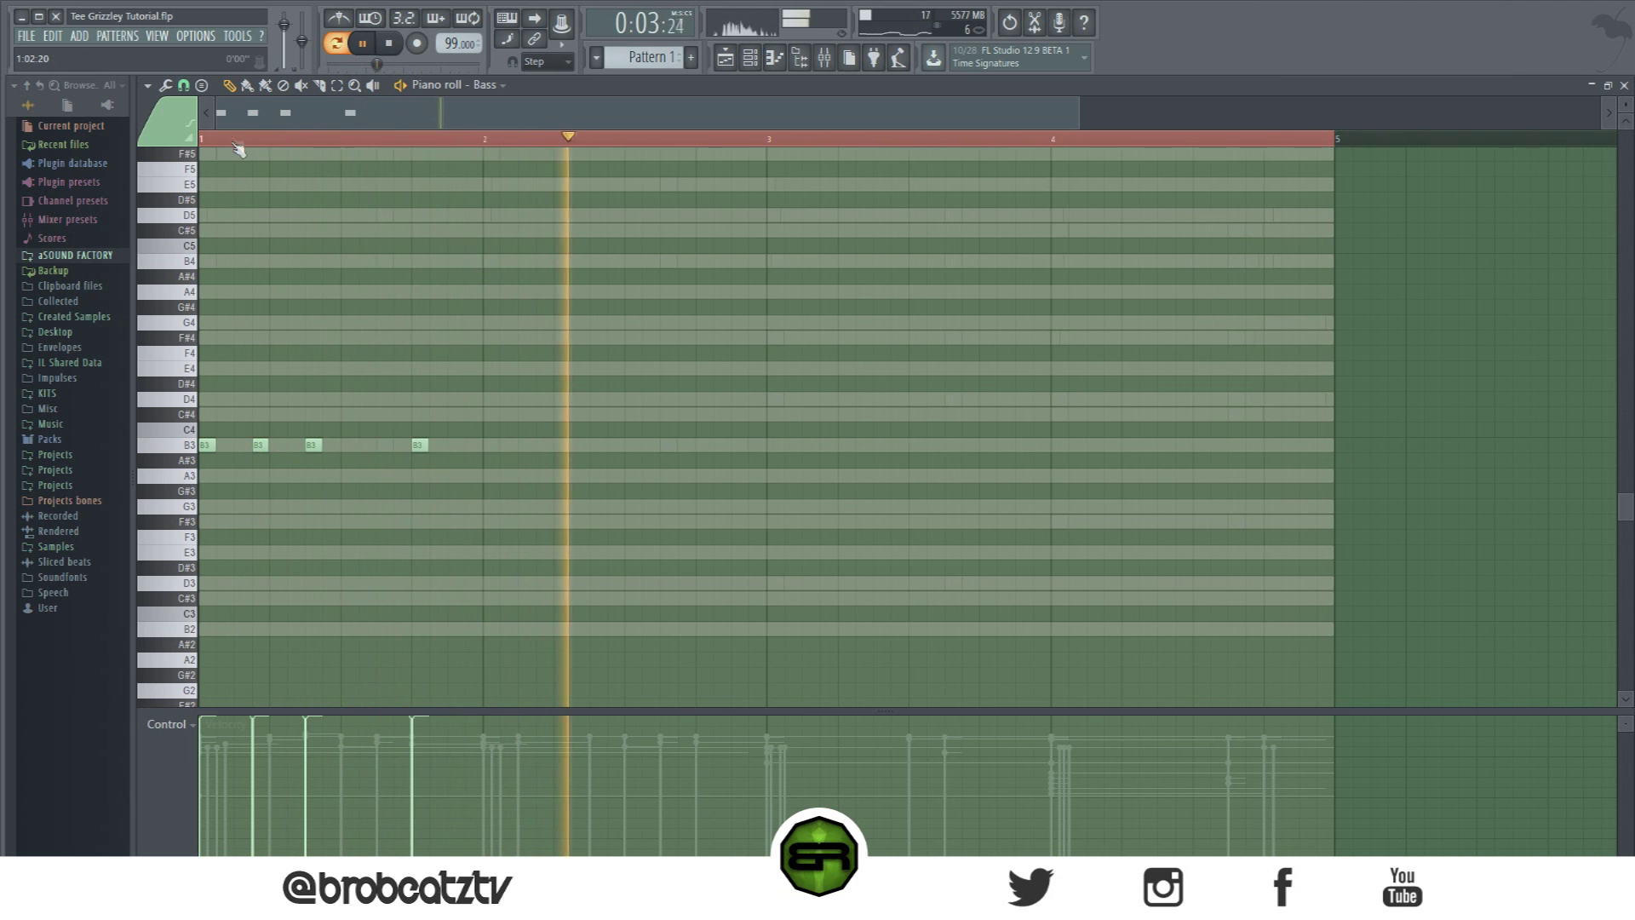
Step: Try the last B3 note of bar 1 at step 11, return it to step 13 and play the bass line back
{"action": "left_click", "coordinate": [377, 444]}
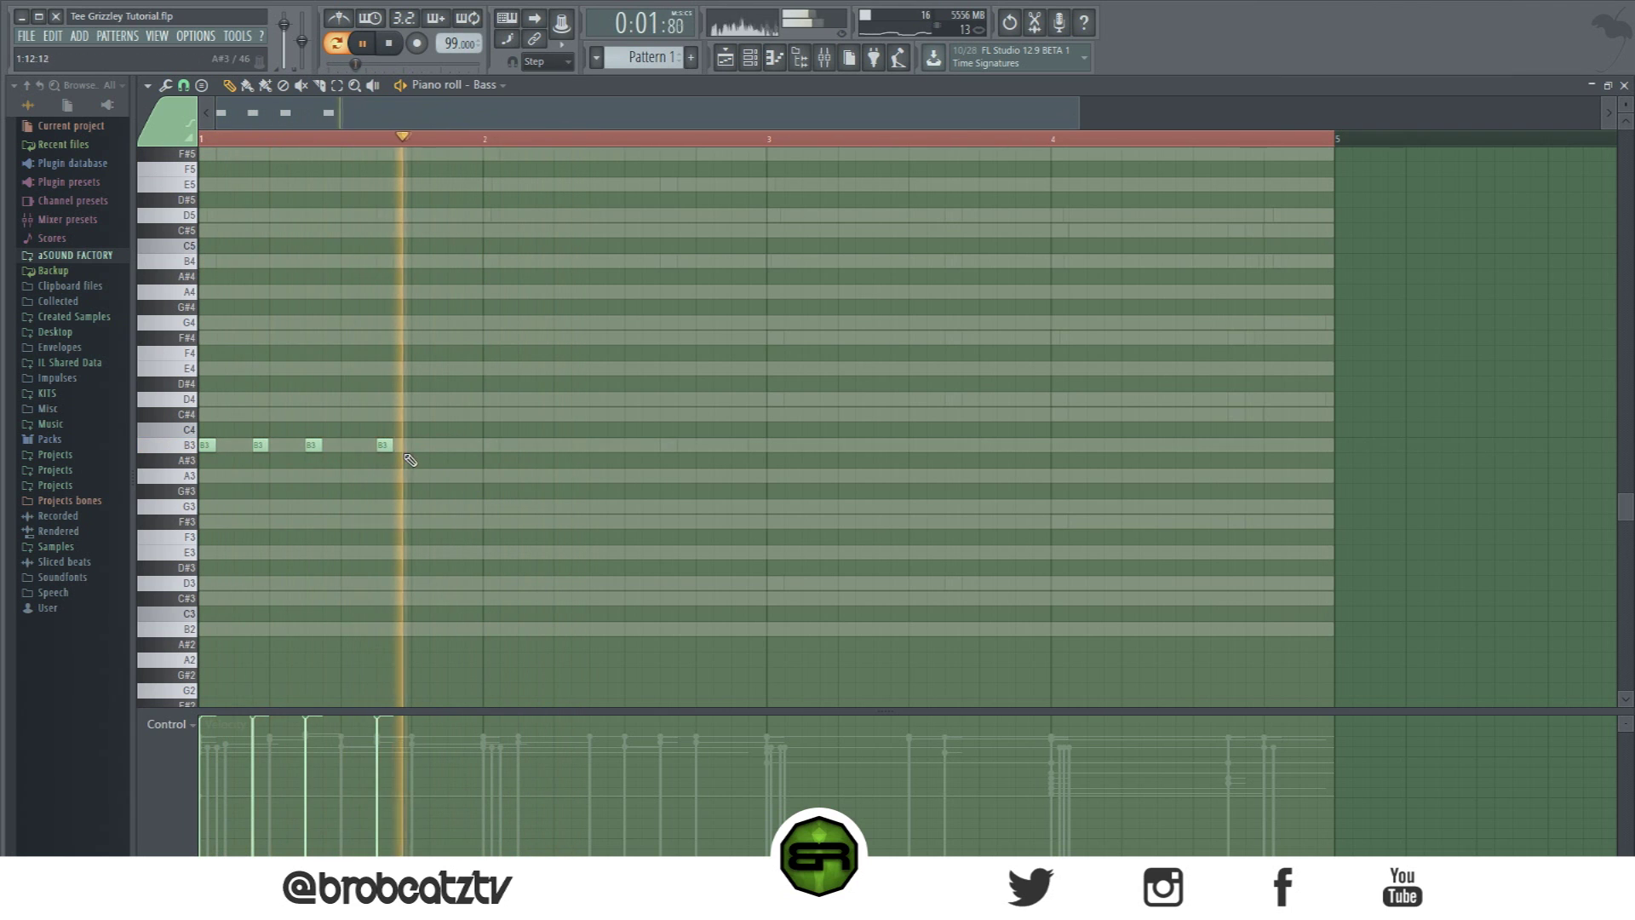
{"action": "right_click", "coordinate": [384, 445]}
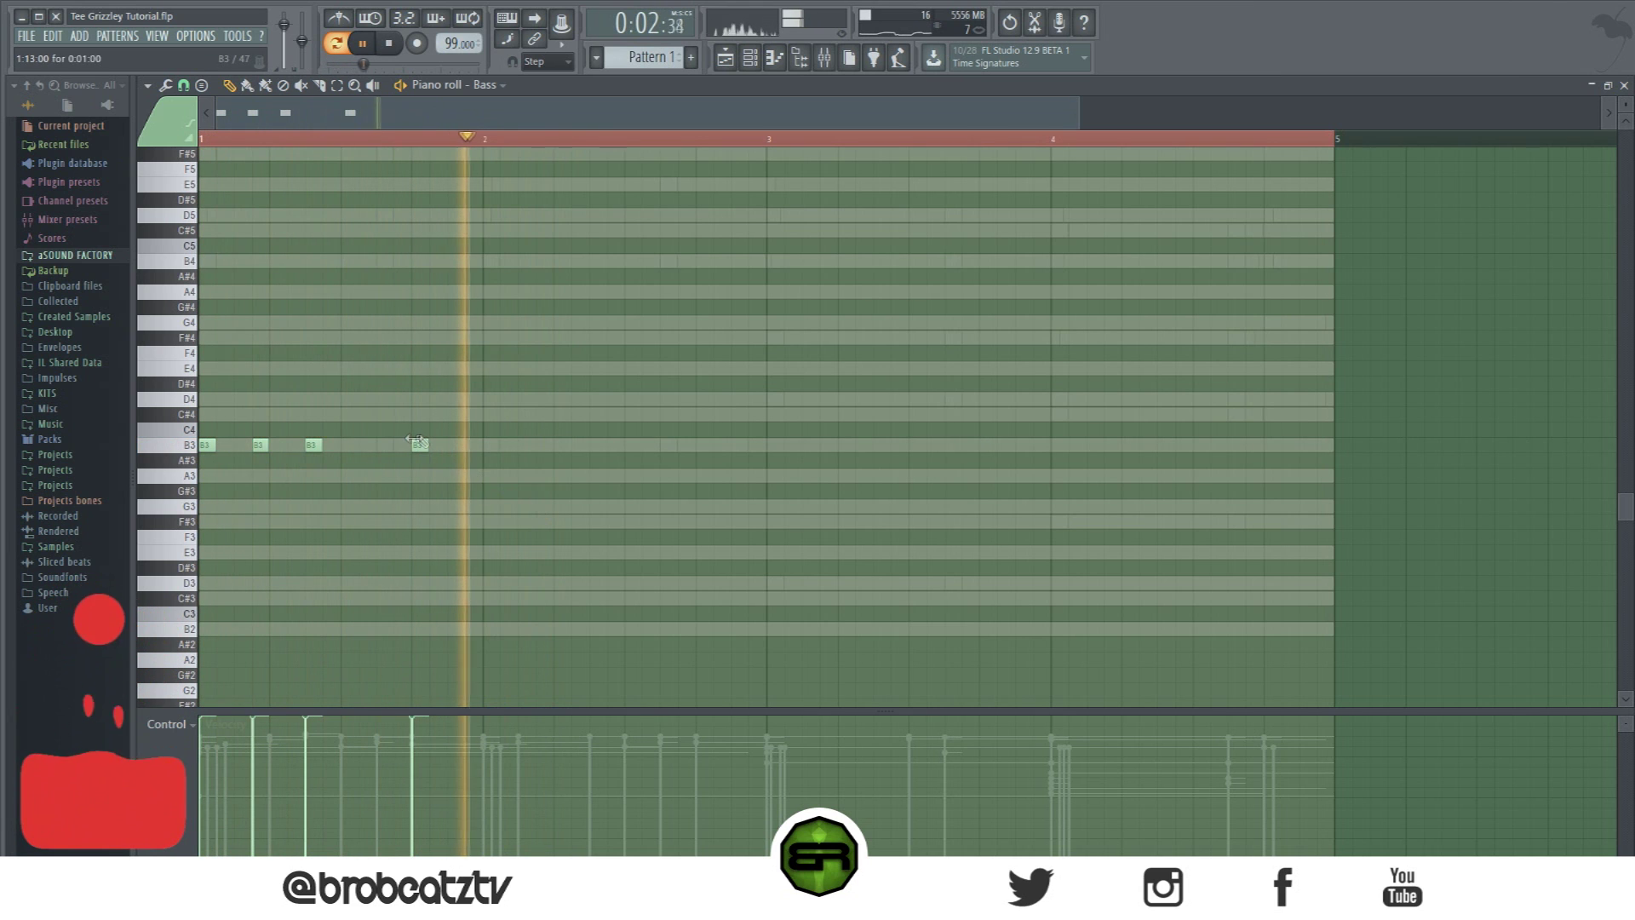
{"action": "left_click", "coordinate": [390, 43]}
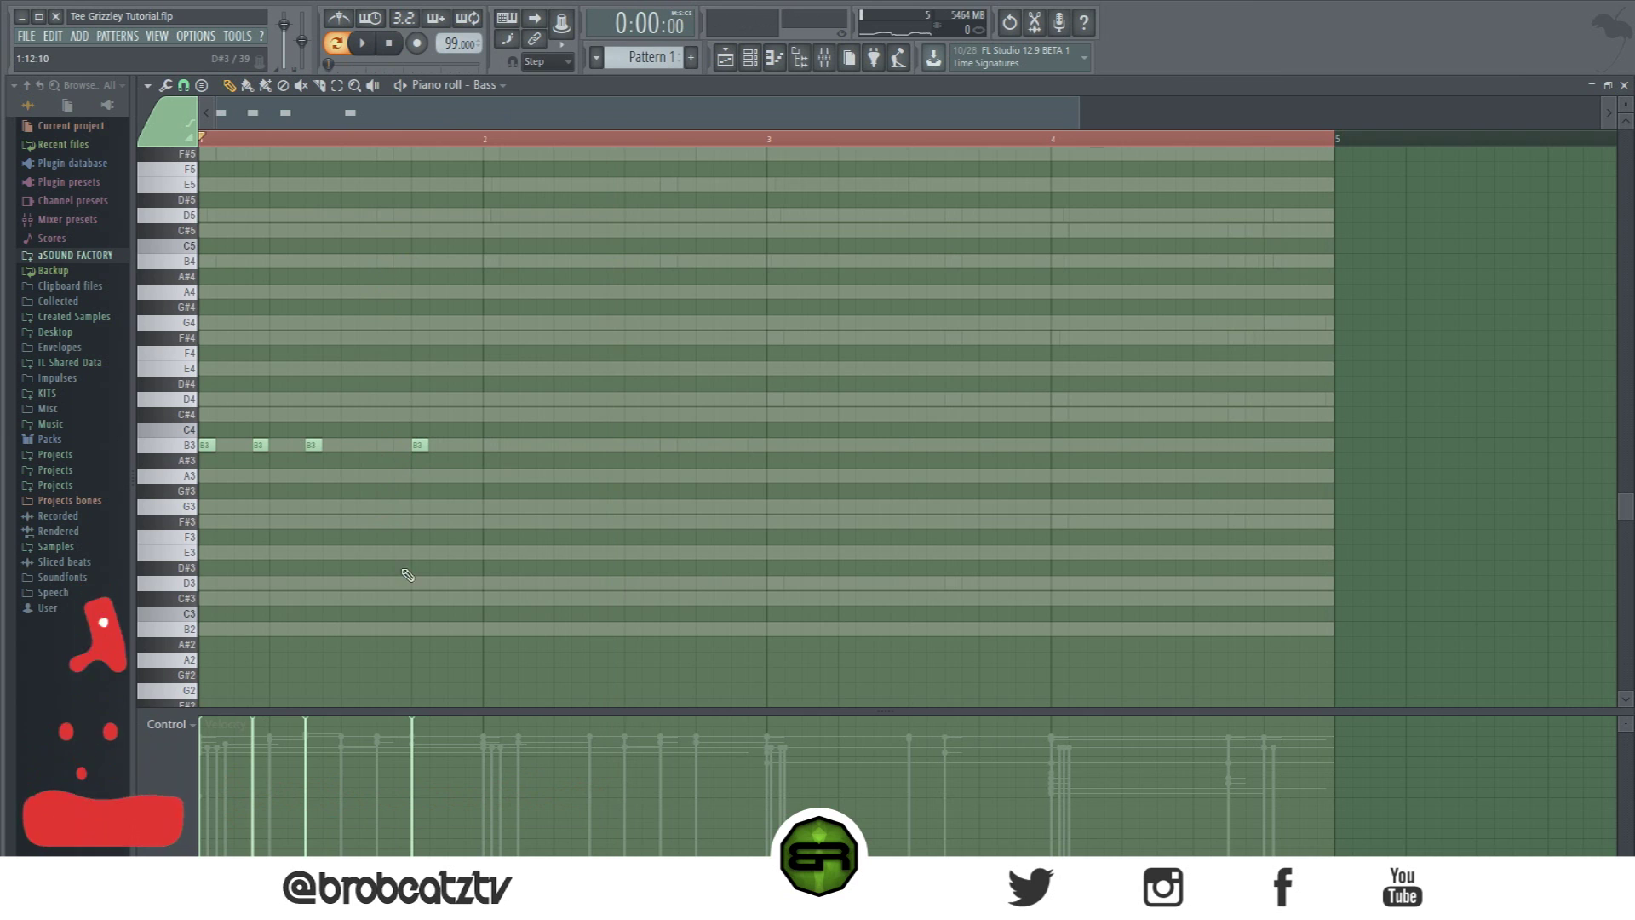
{"action": "left_click", "coordinate": [313, 139]}
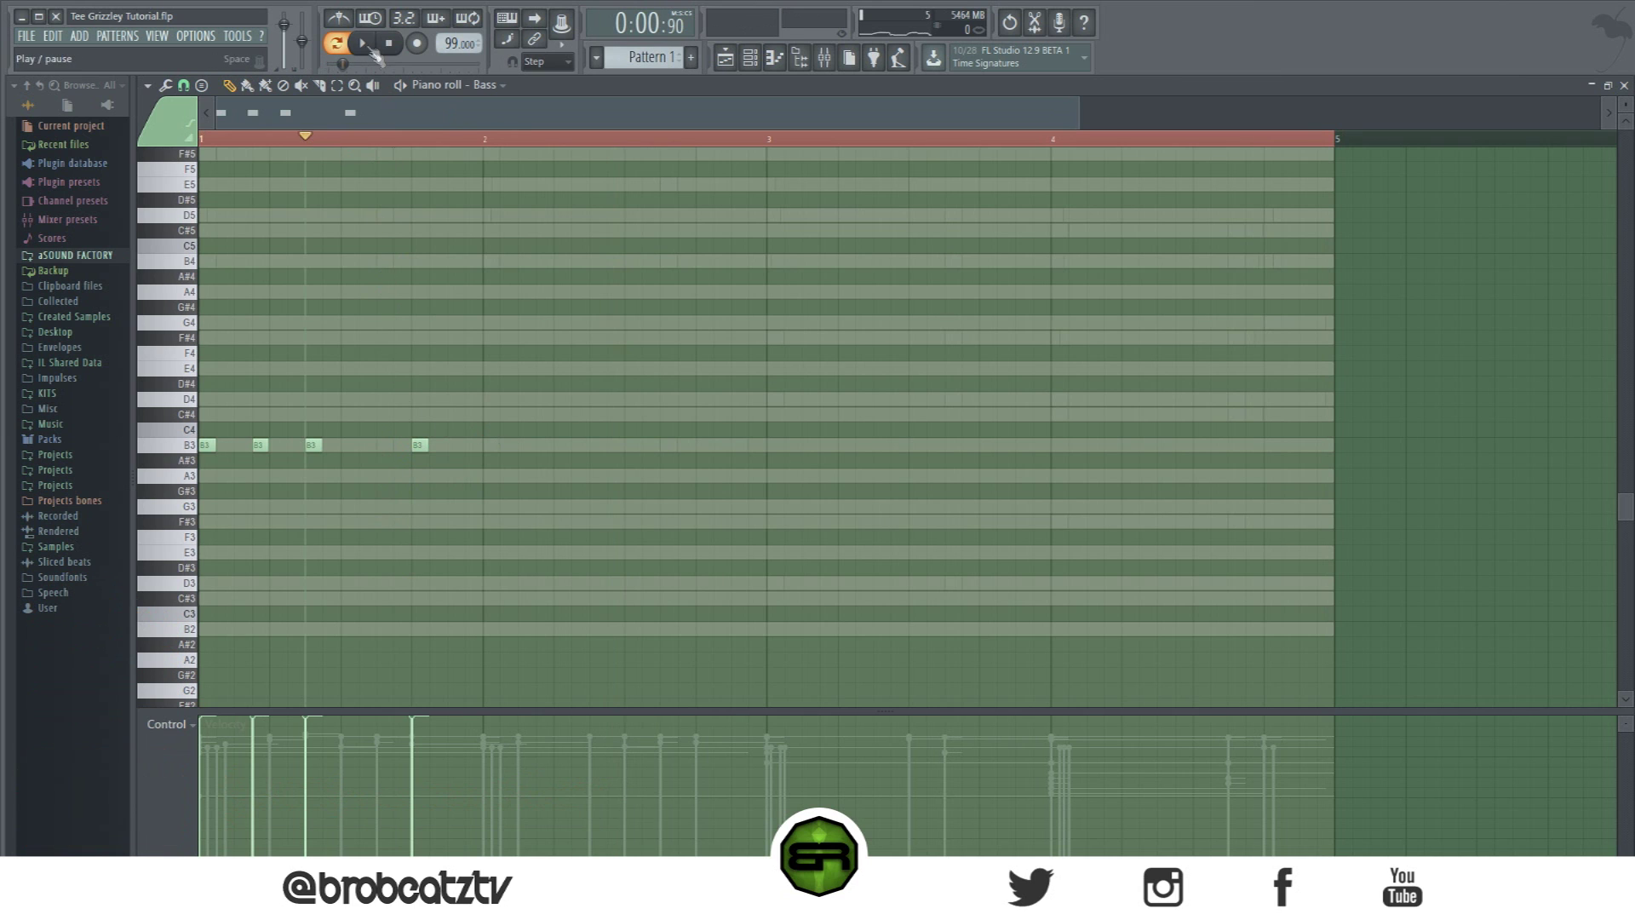
{"action": "left_click", "coordinate": [367, 48]}
{"action": "left_click", "coordinate": [390, 44]}
Step: Duplicate the four B3 bass notes into bar 2 and, checking against playback, set the copies to E4
{"action": "key", "text": "ctrl+a"}
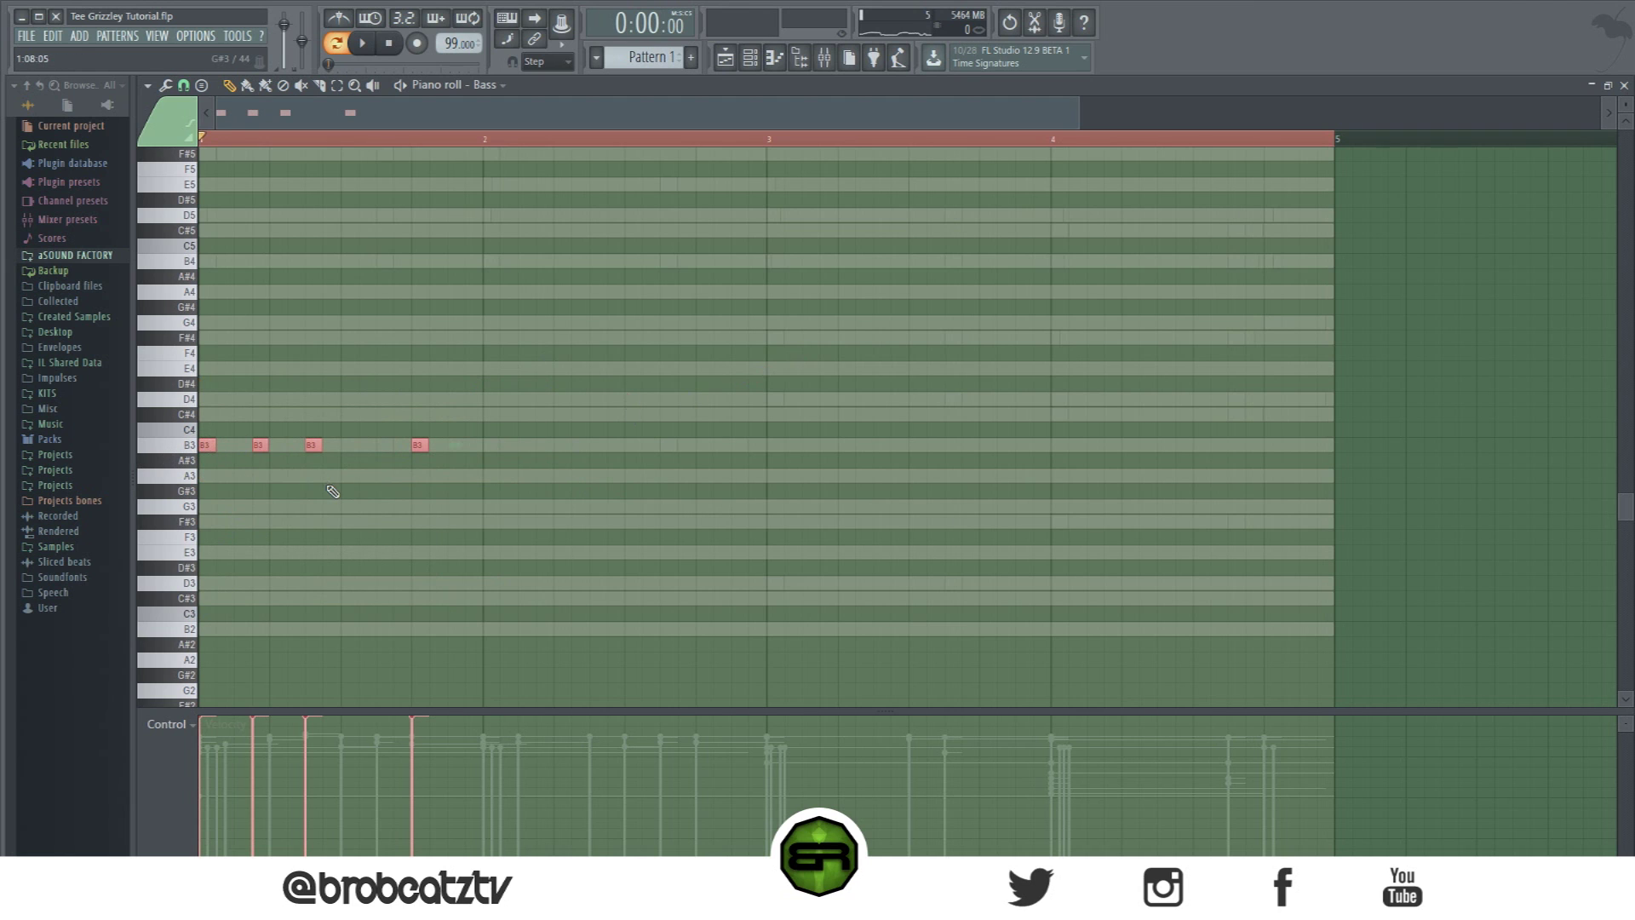
{"action": "left_click_drag", "start_coordinate": [457, 386], "coordinate": [205, 520]}
{"action": "left_click_drag", "start_coordinate": [424, 457], "coordinate": [491, 418]}
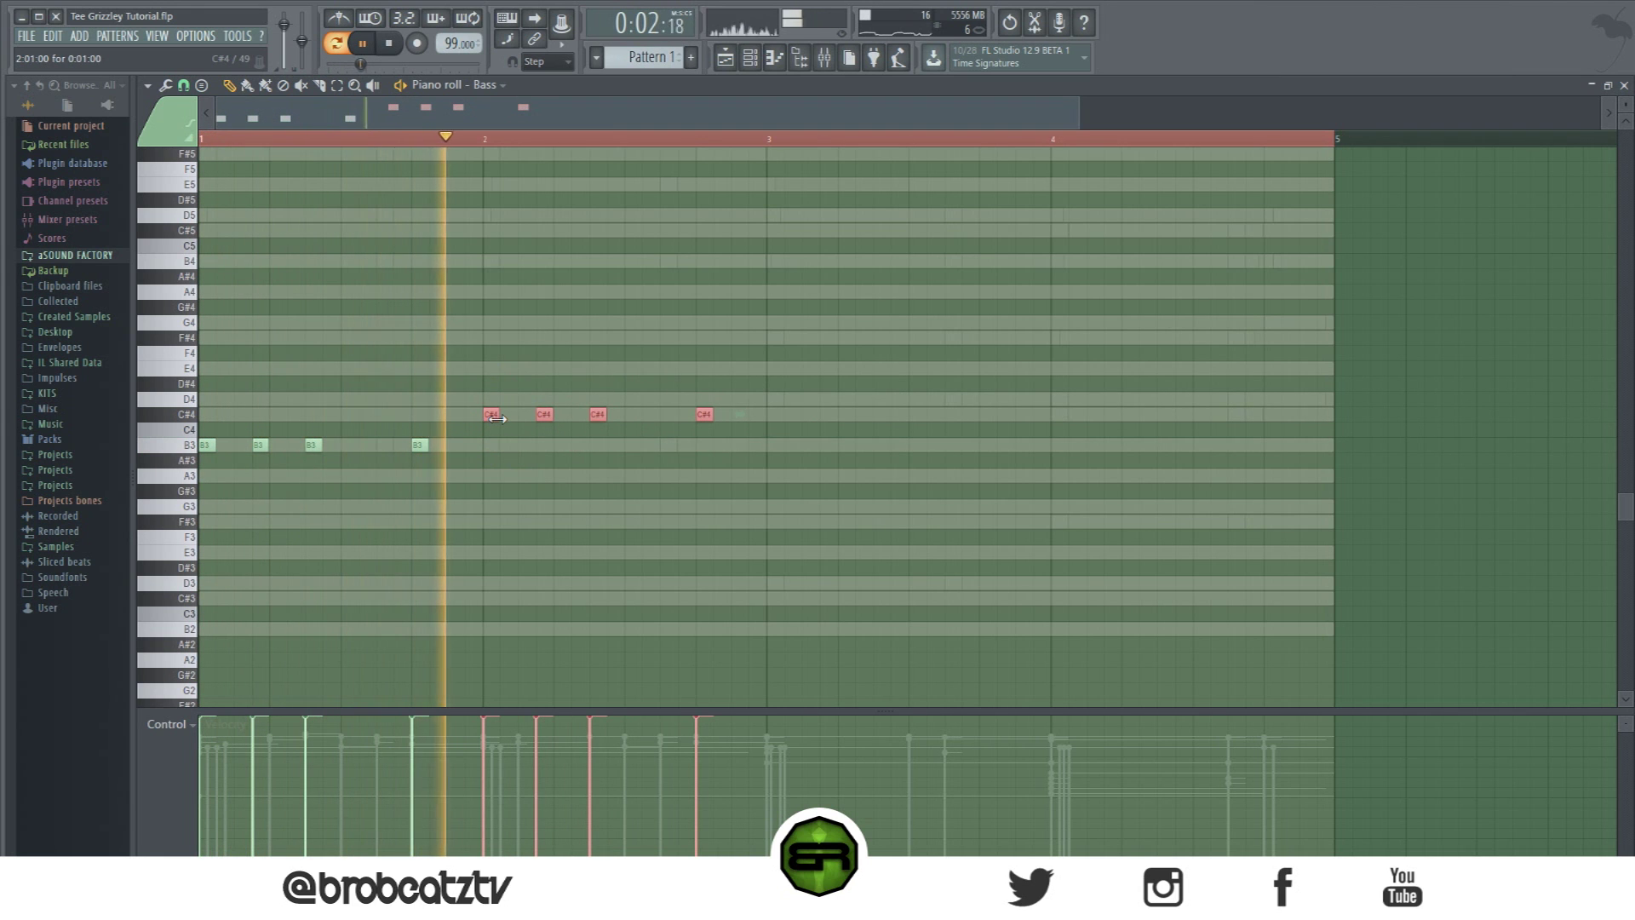
{"action": "key", "text": "space"}
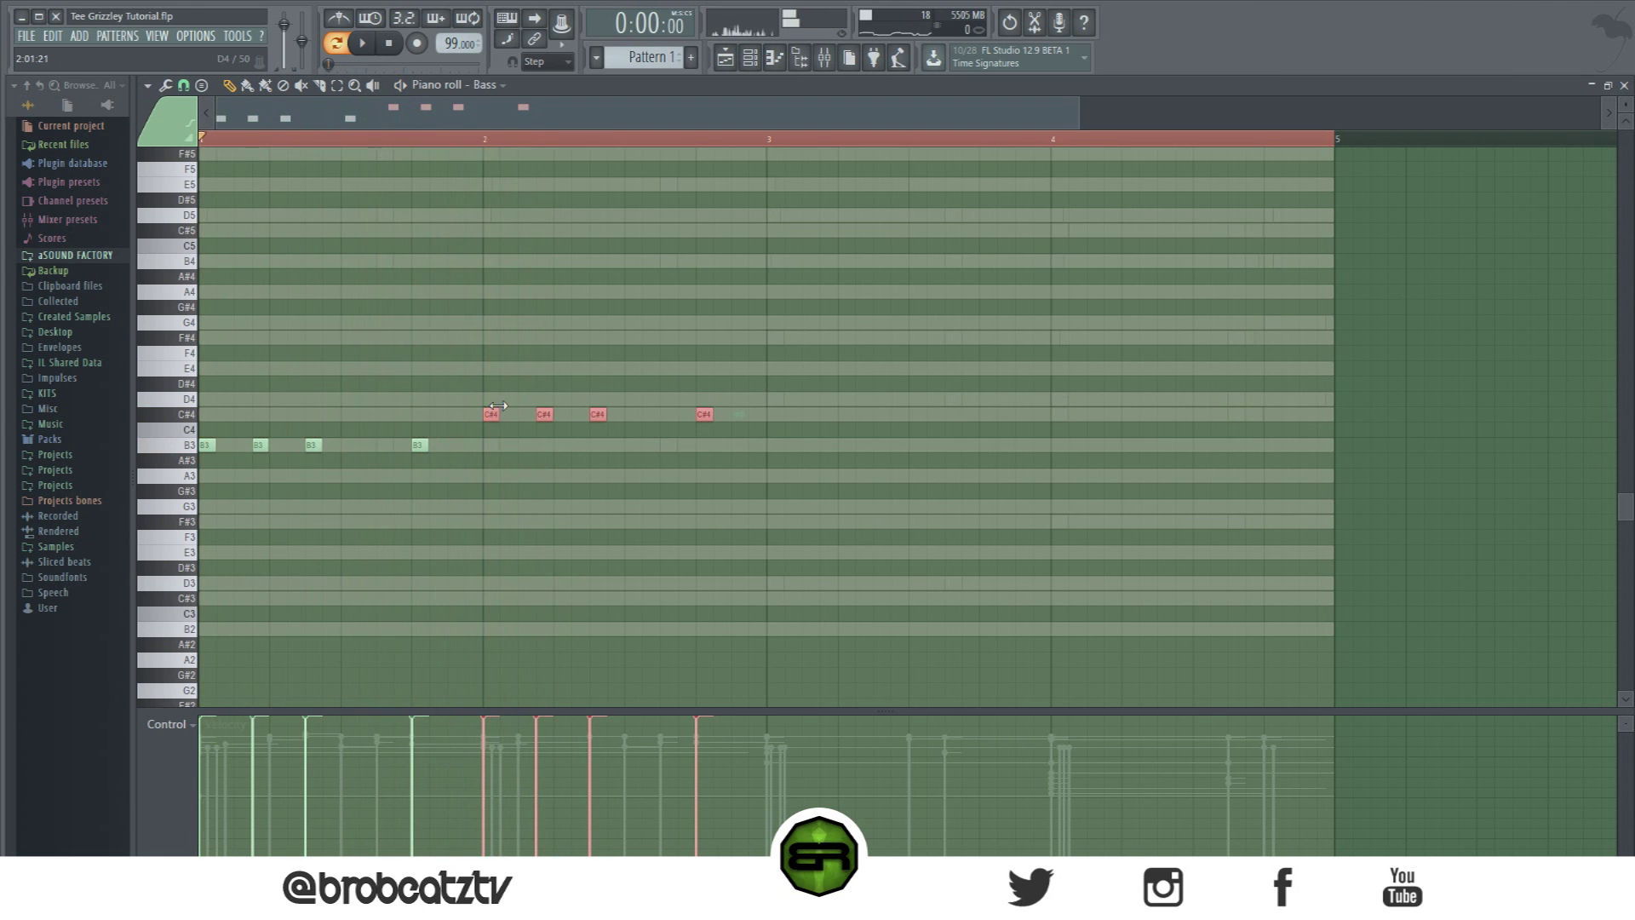
{"action": "key", "text": "space"}
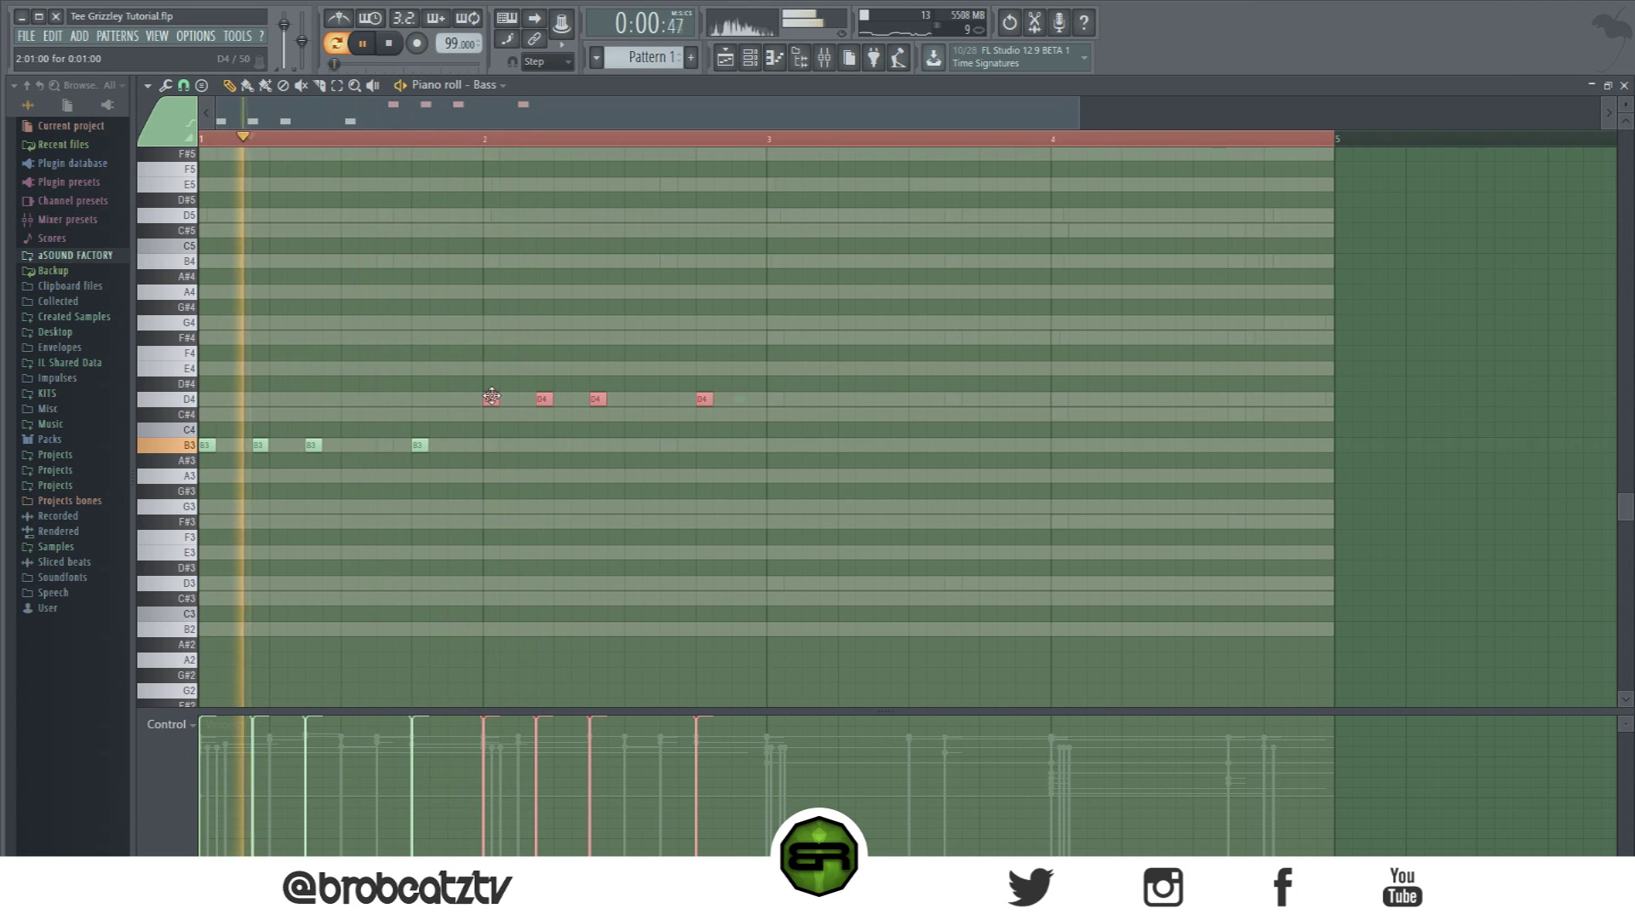
{"action": "key", "text": "space"}
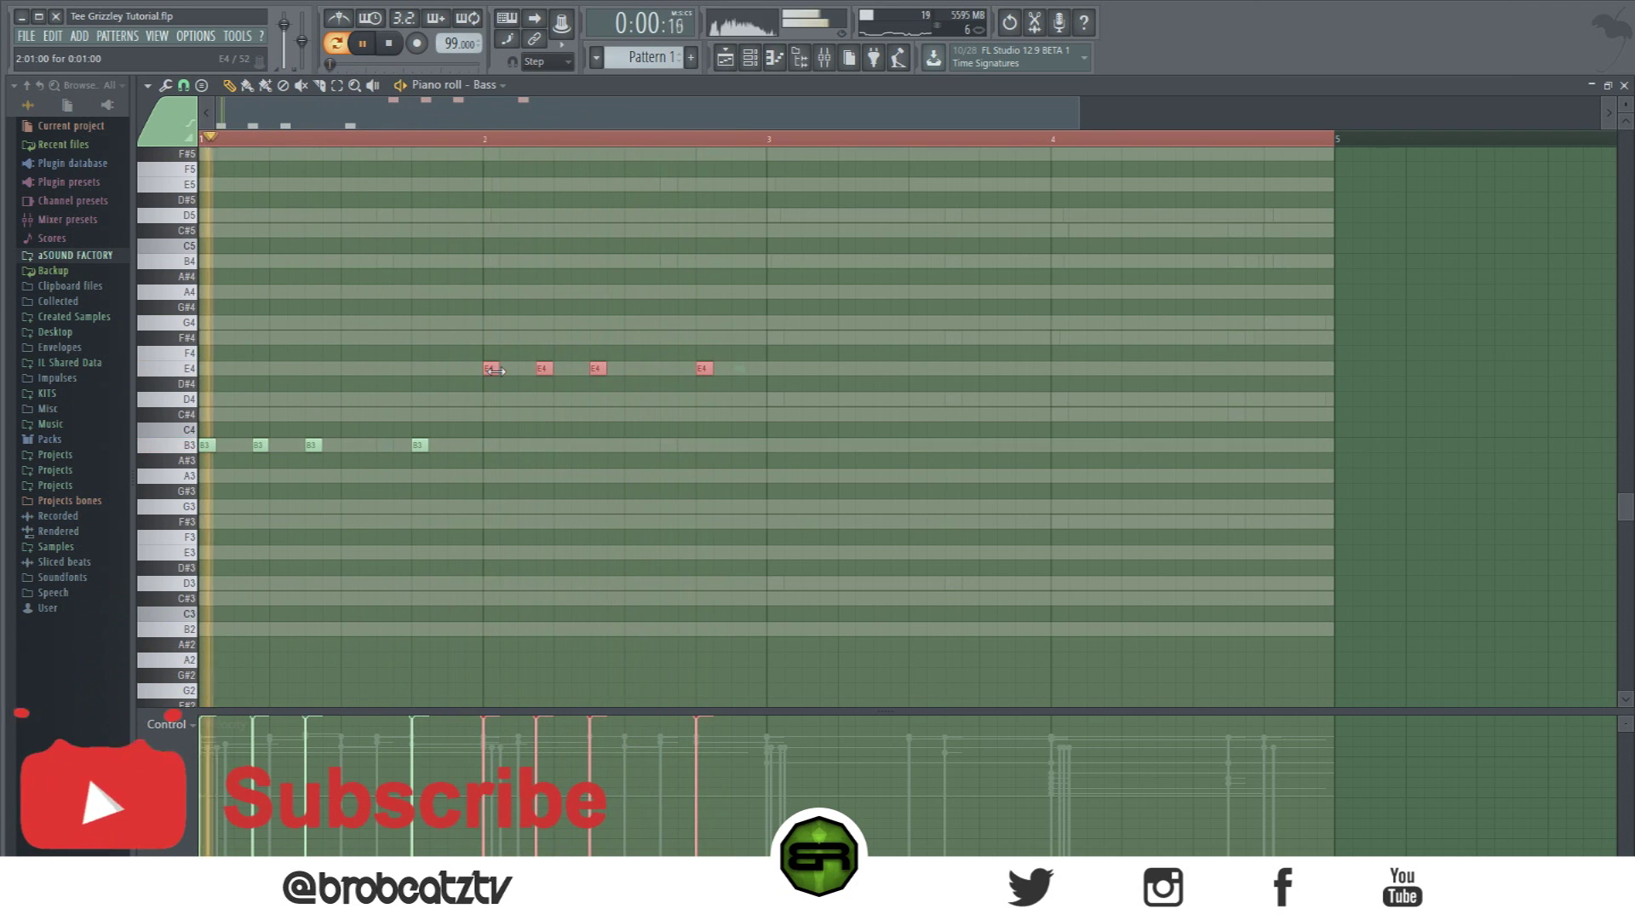
Step: Duplicate the four-note bass rhythm into bar 3 on D4, and start bar 4 with D4, C#4 and C#4 at steps 1, 4 and 7
{"action": "left_click_drag", "start_coordinate": [490, 369], "coordinate": [768, 412]}
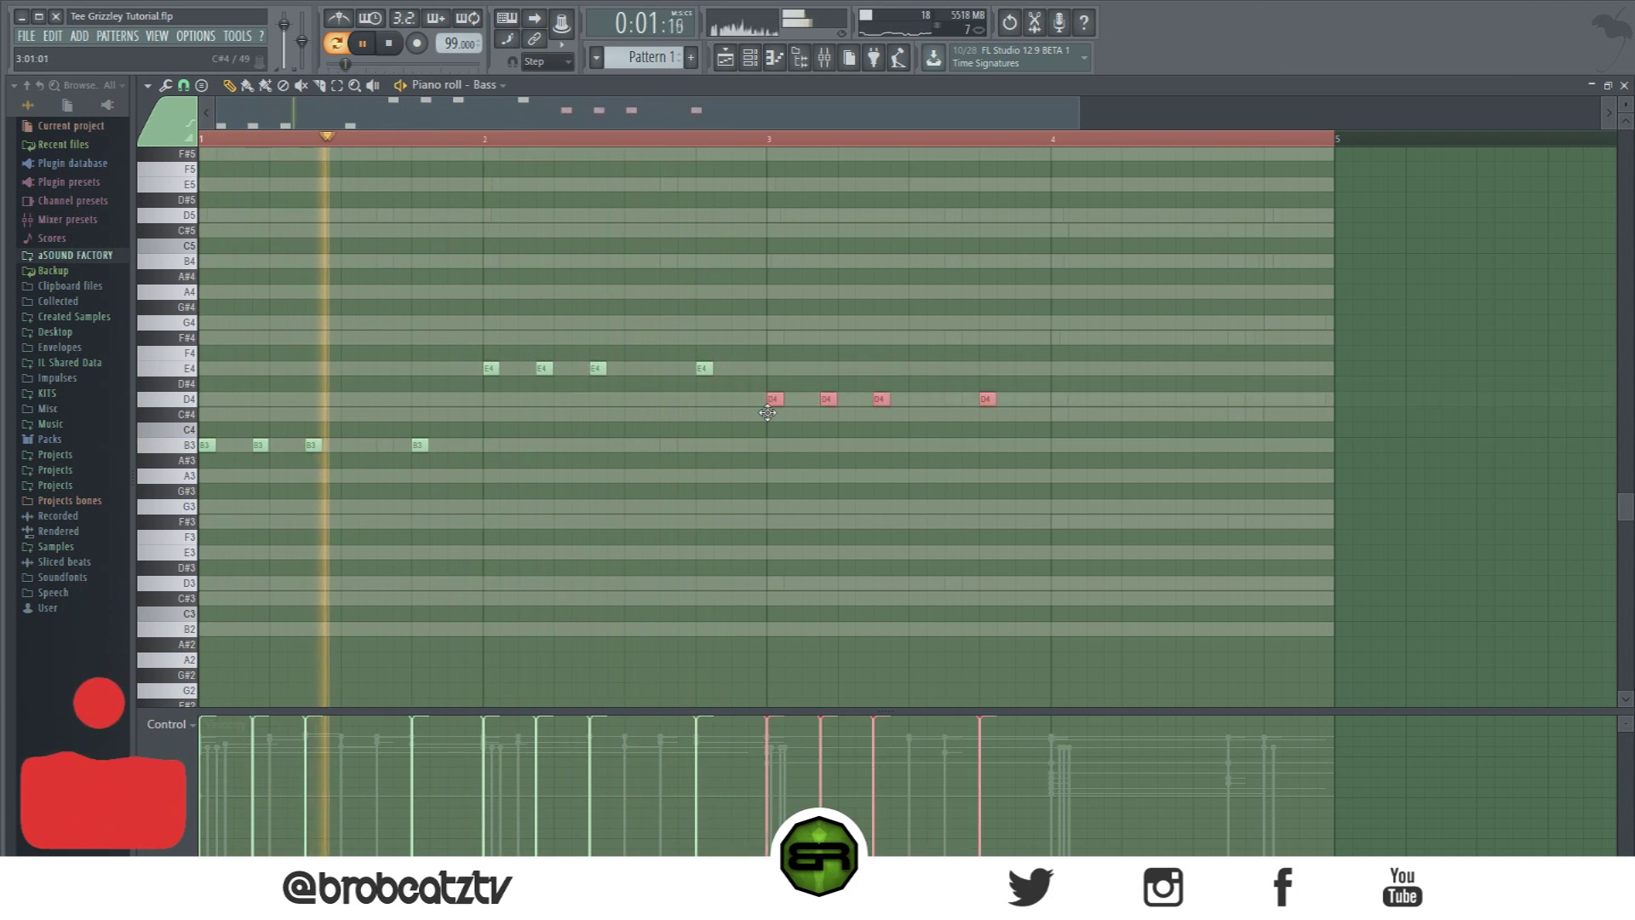
{"action": "left_click", "coordinate": [781, 474], "text": "ctrl"}
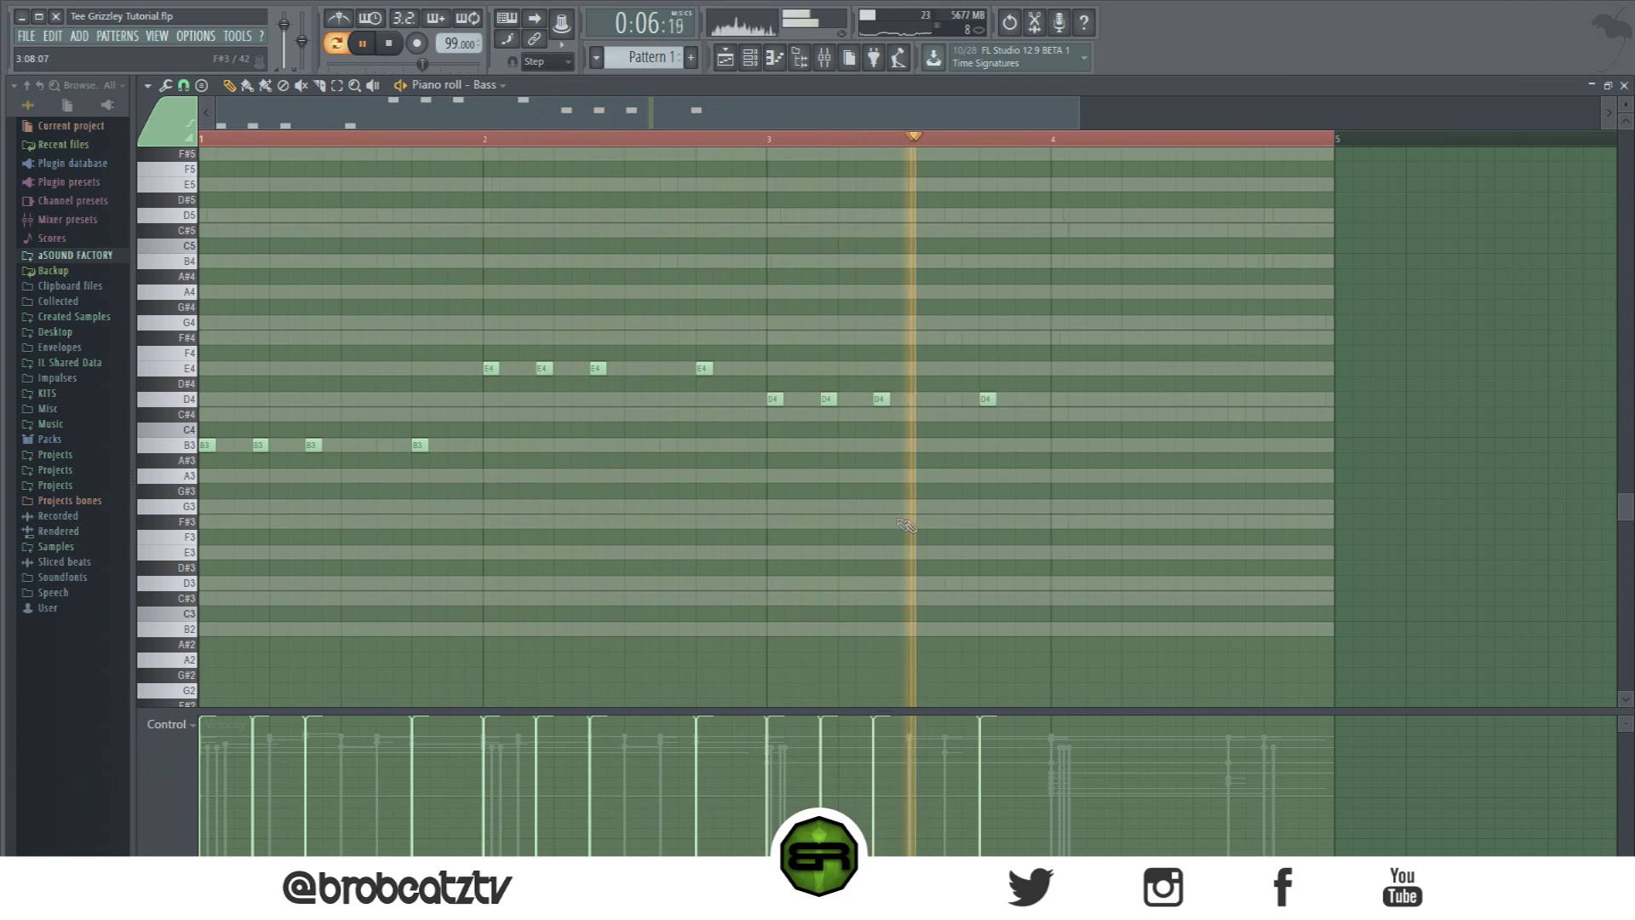
{"action": "key", "text": "space"}
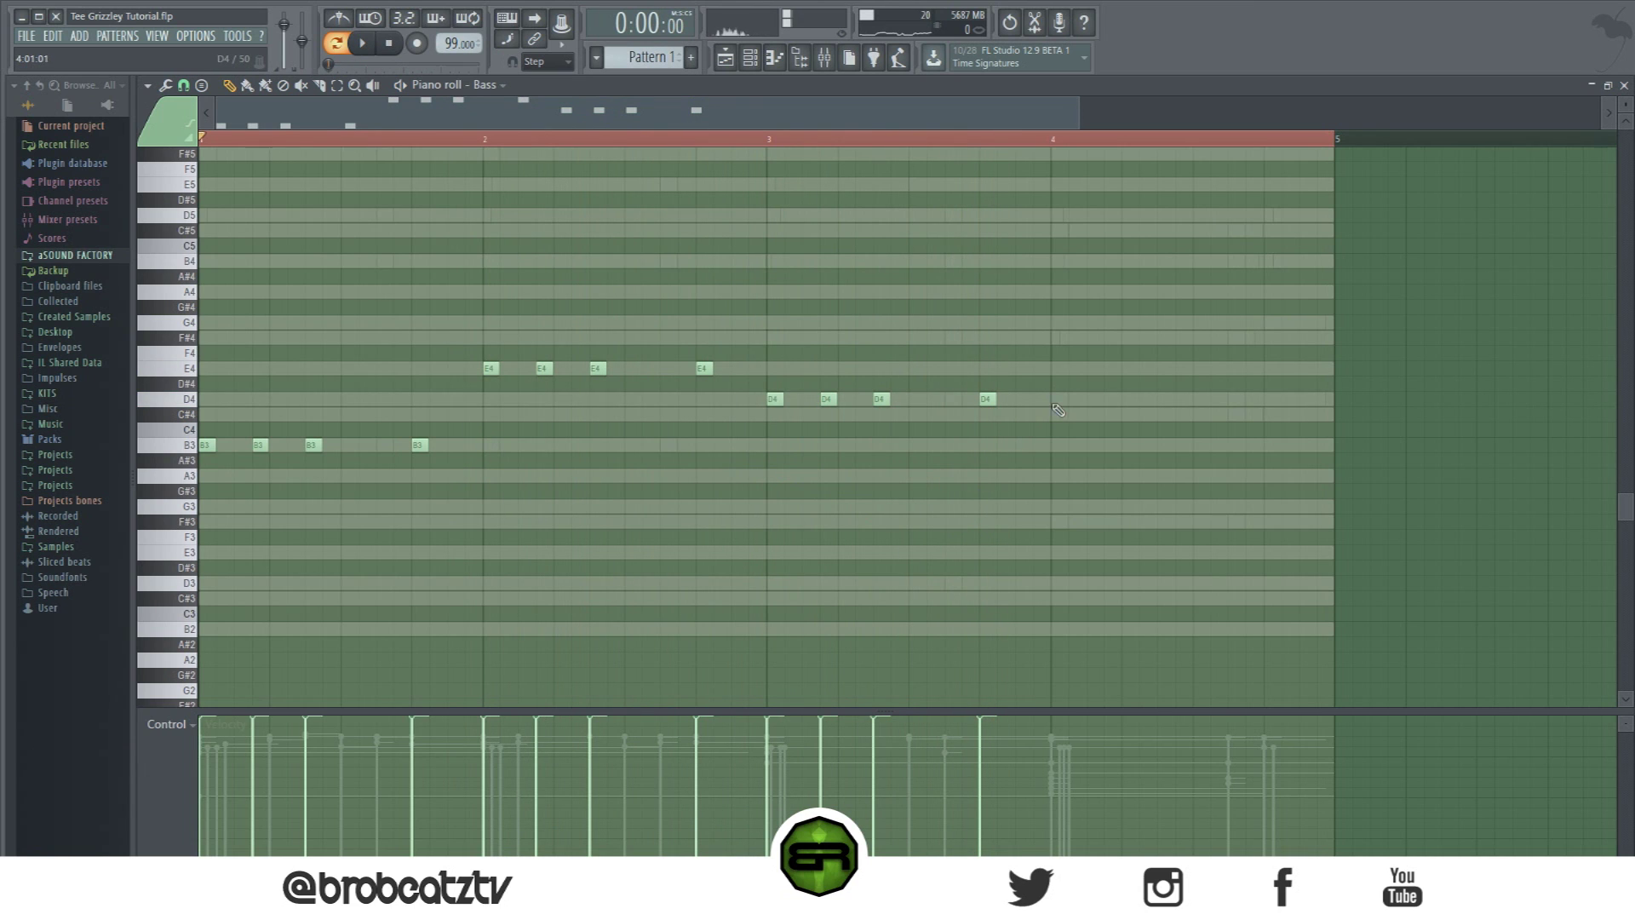
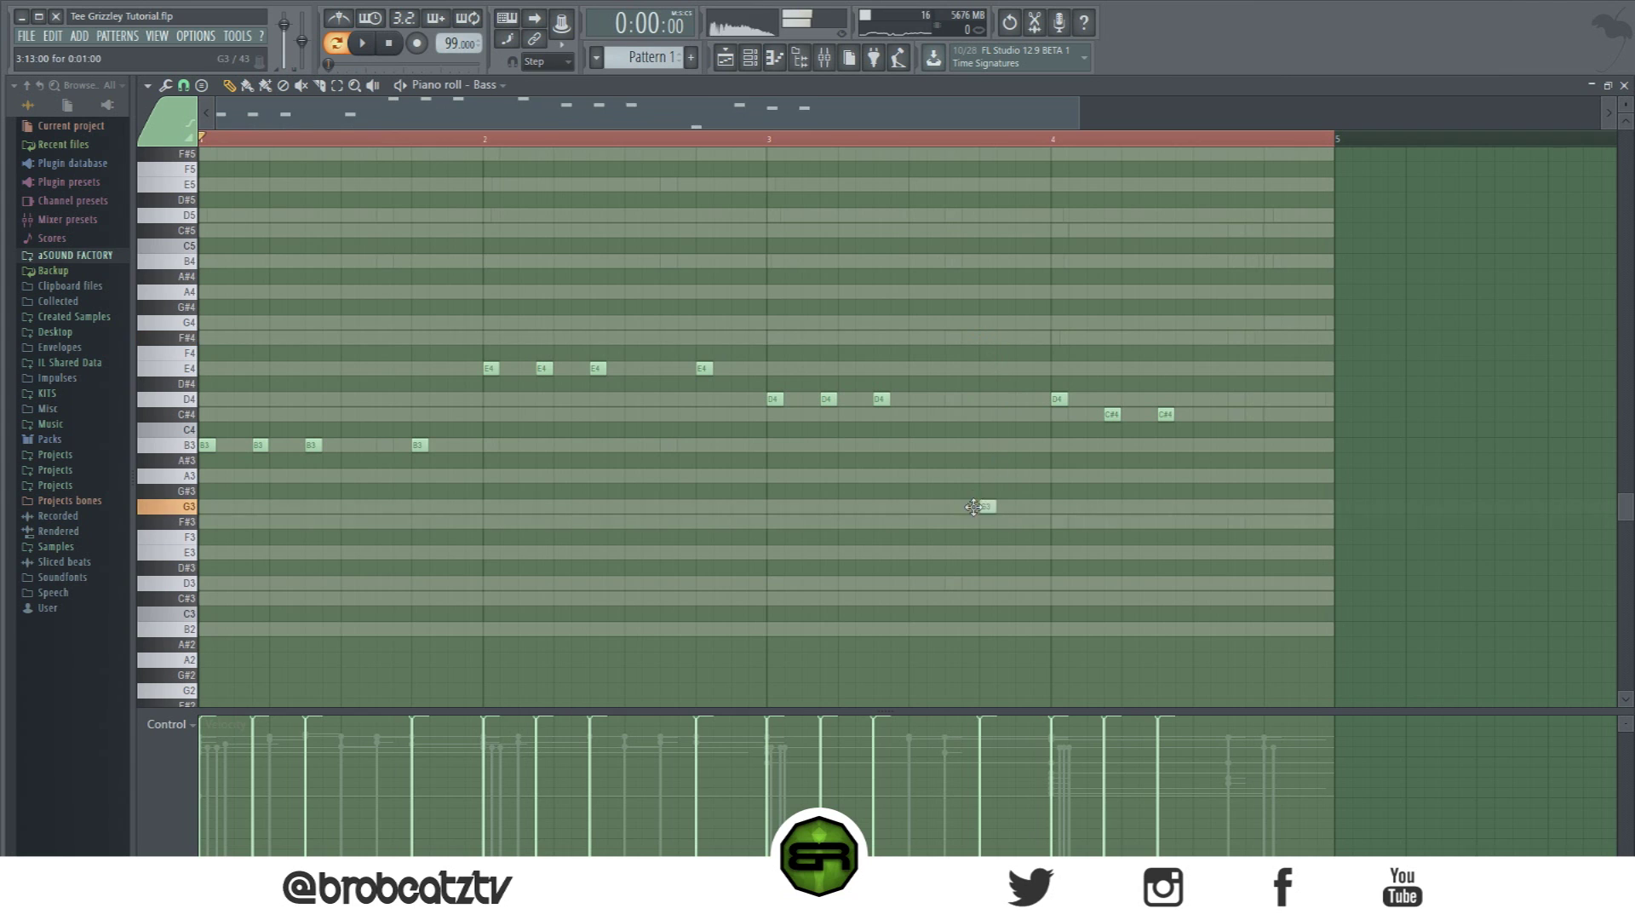
Step: Put bar 3's last bass note on F#3 at step 15, and add C#4 and D4 at steps 11 and 13 of bar 4
{"action": "key", "text": "space"}
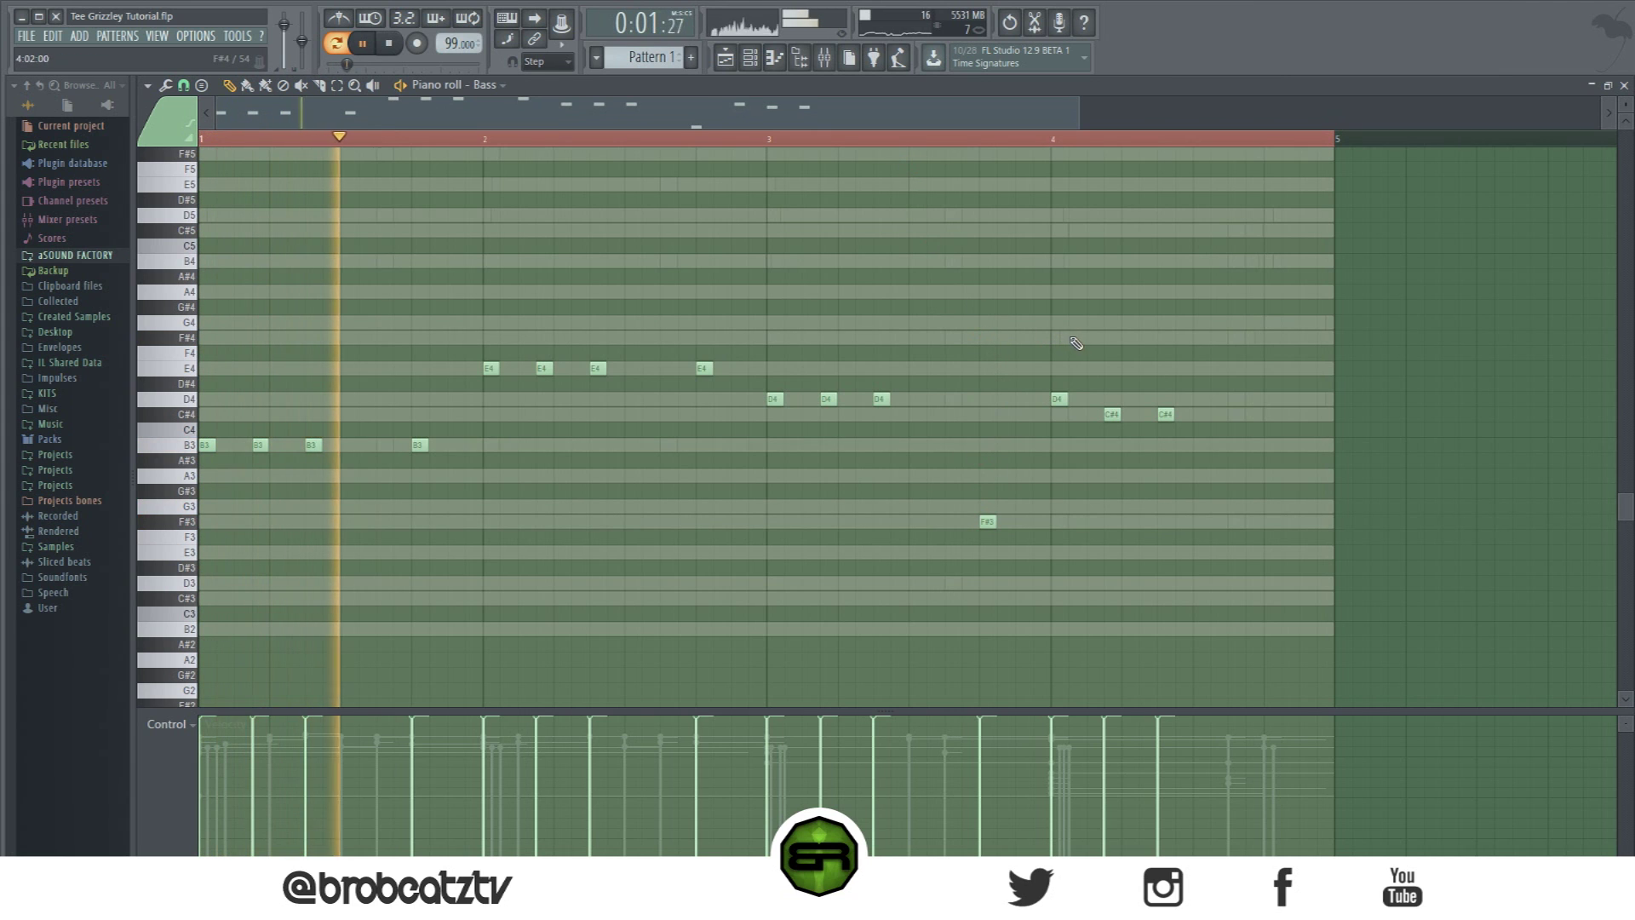
{"action": "left_click", "coordinate": [1018, 522]}
{"action": "right_click", "coordinate": [988, 522]}
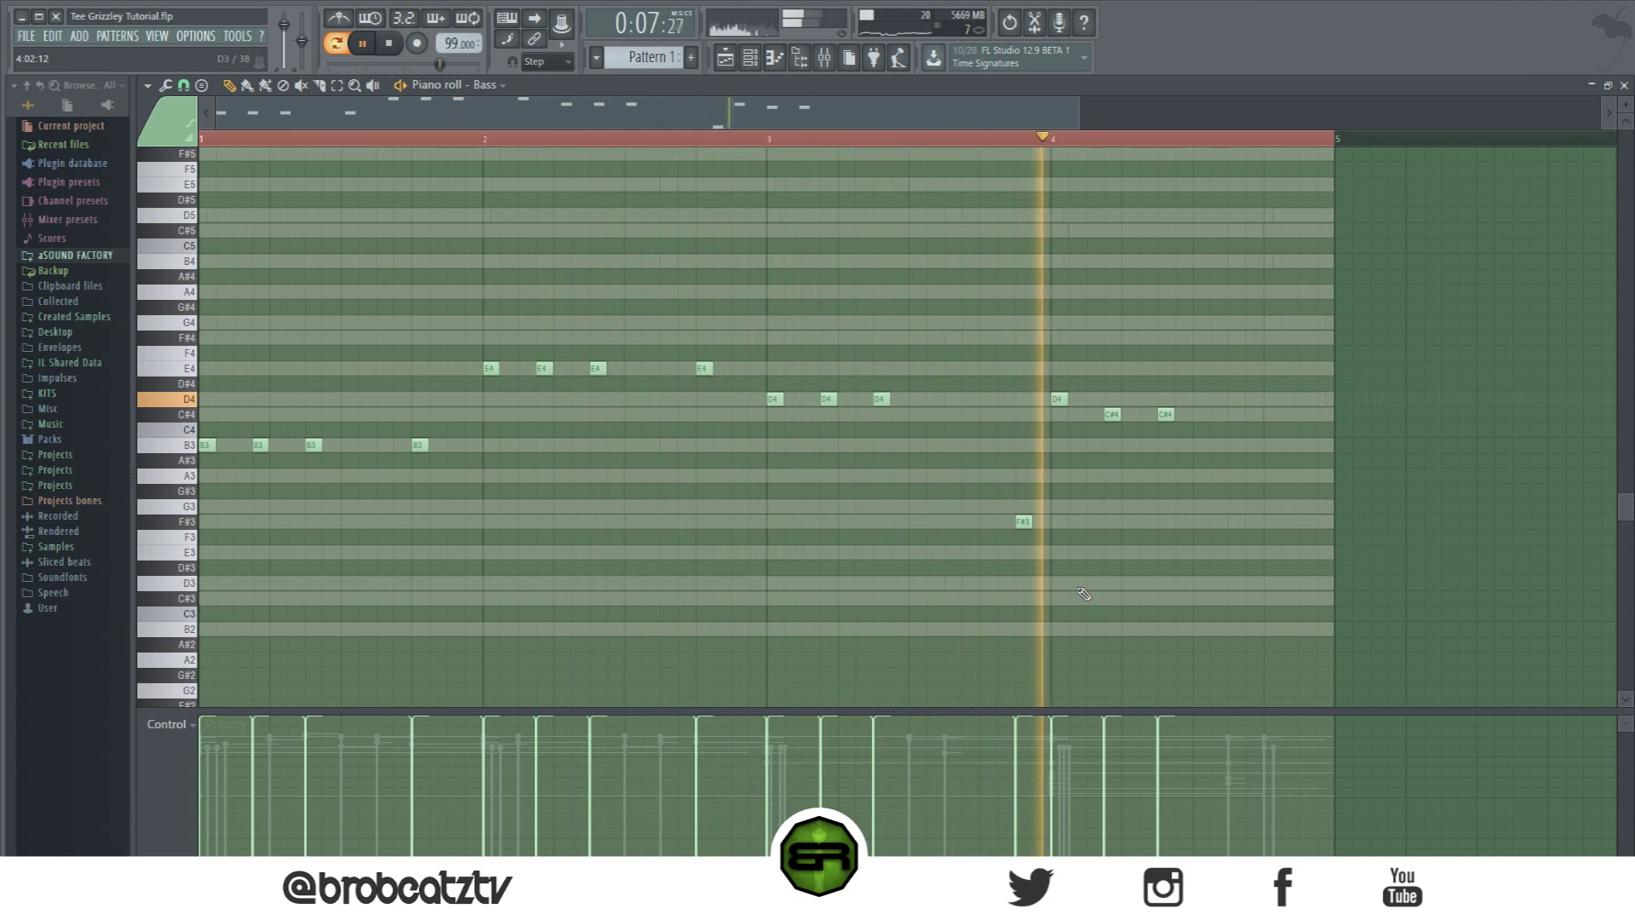
{"action": "key", "text": "space"}
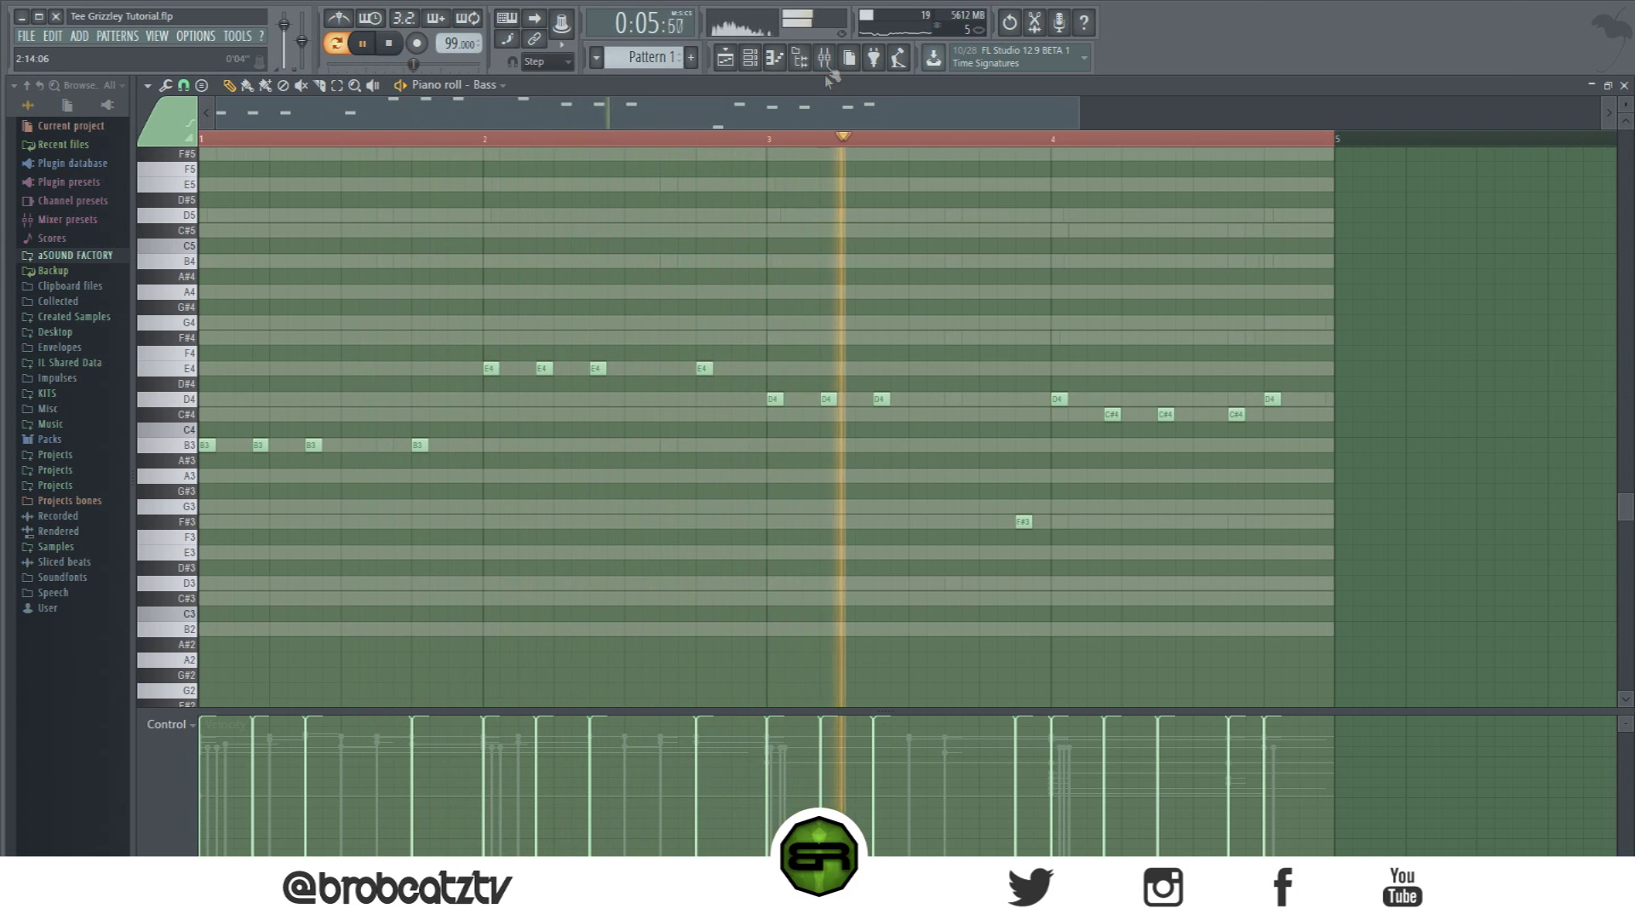
Step: Raise the Bass mixer track to about -6 dB and boost its low frequencies around 137 Hz with the mixer equalizer
{"action": "key", "text": "F9"}
{"action": "left_click_drag", "start_coordinate": [896, 407], "coordinate": [897, 396]}
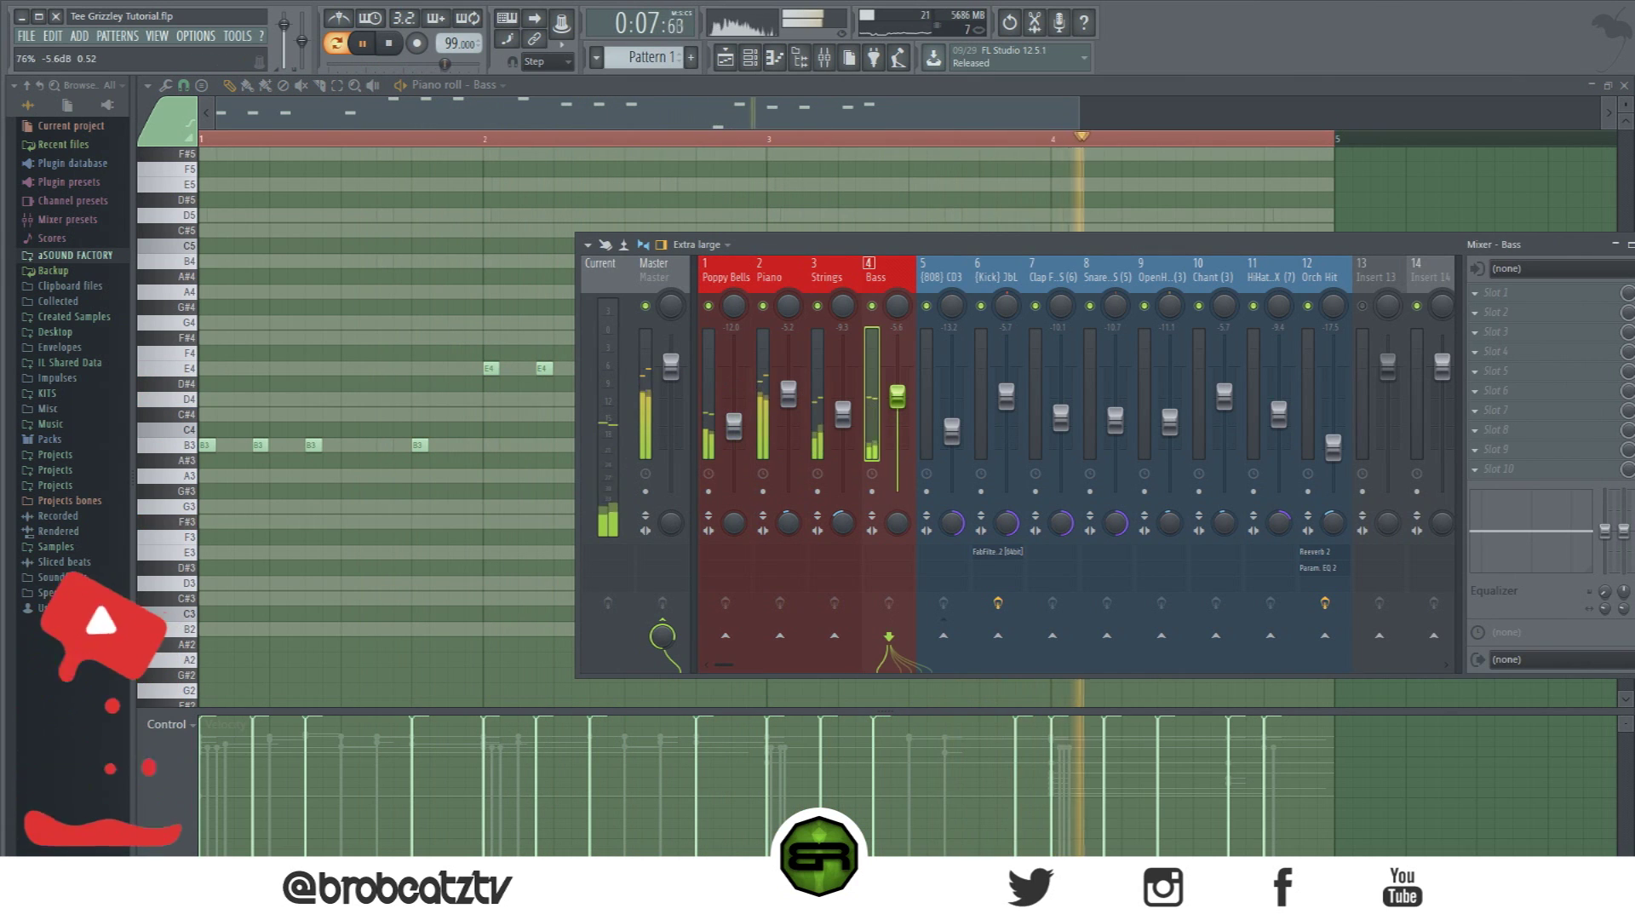
{"action": "key", "text": "space"}
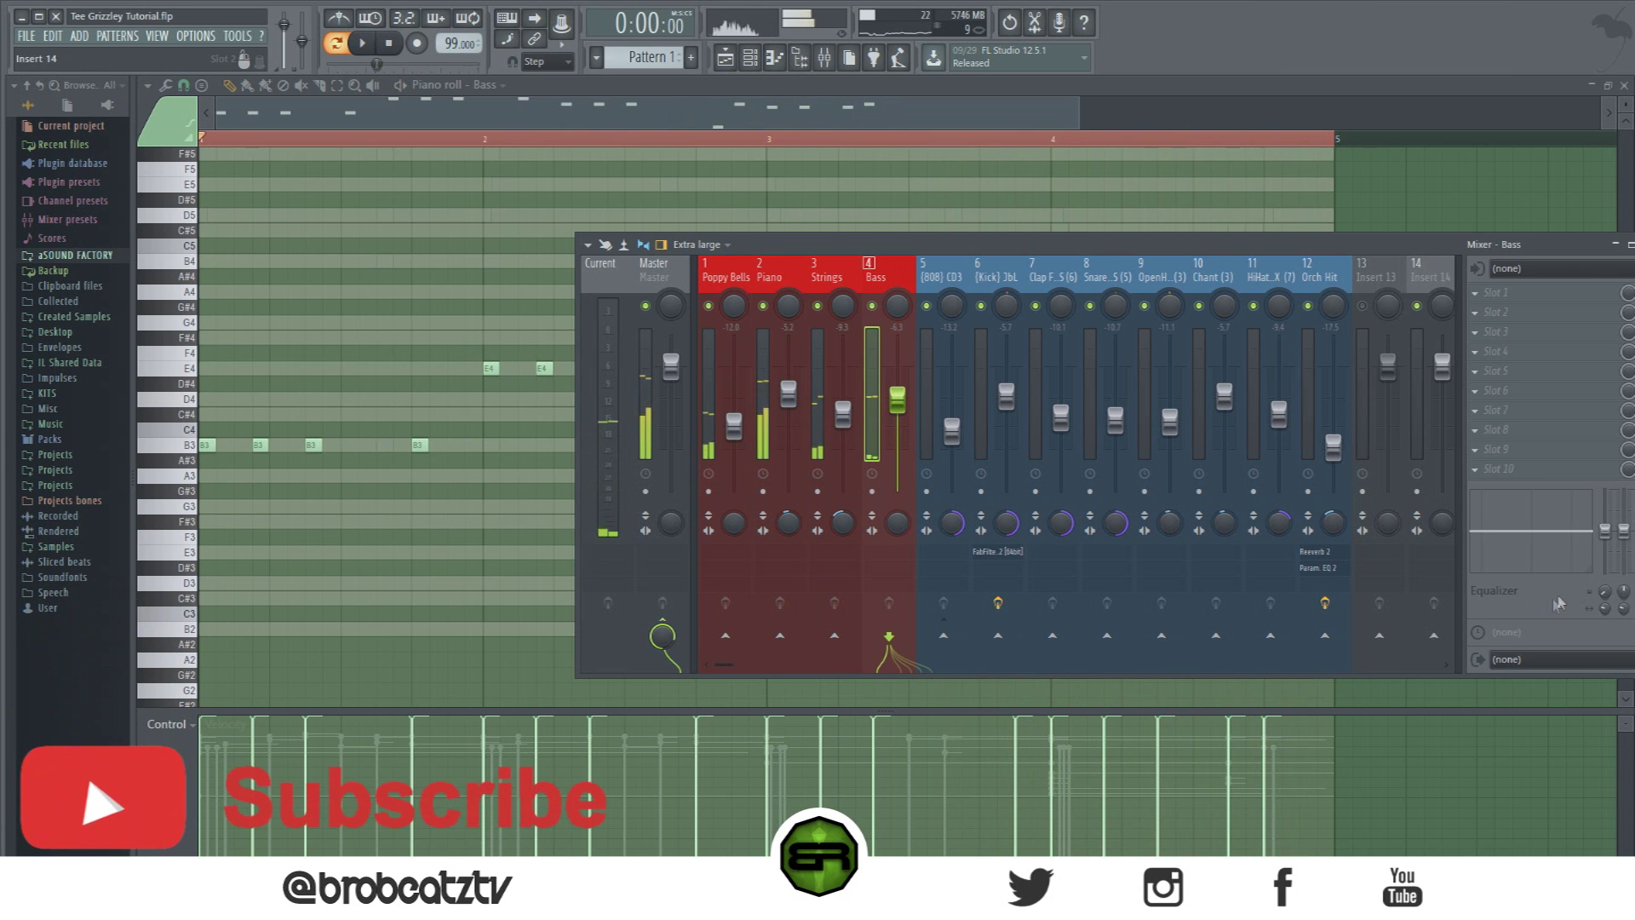
{"action": "key", "text": "space"}
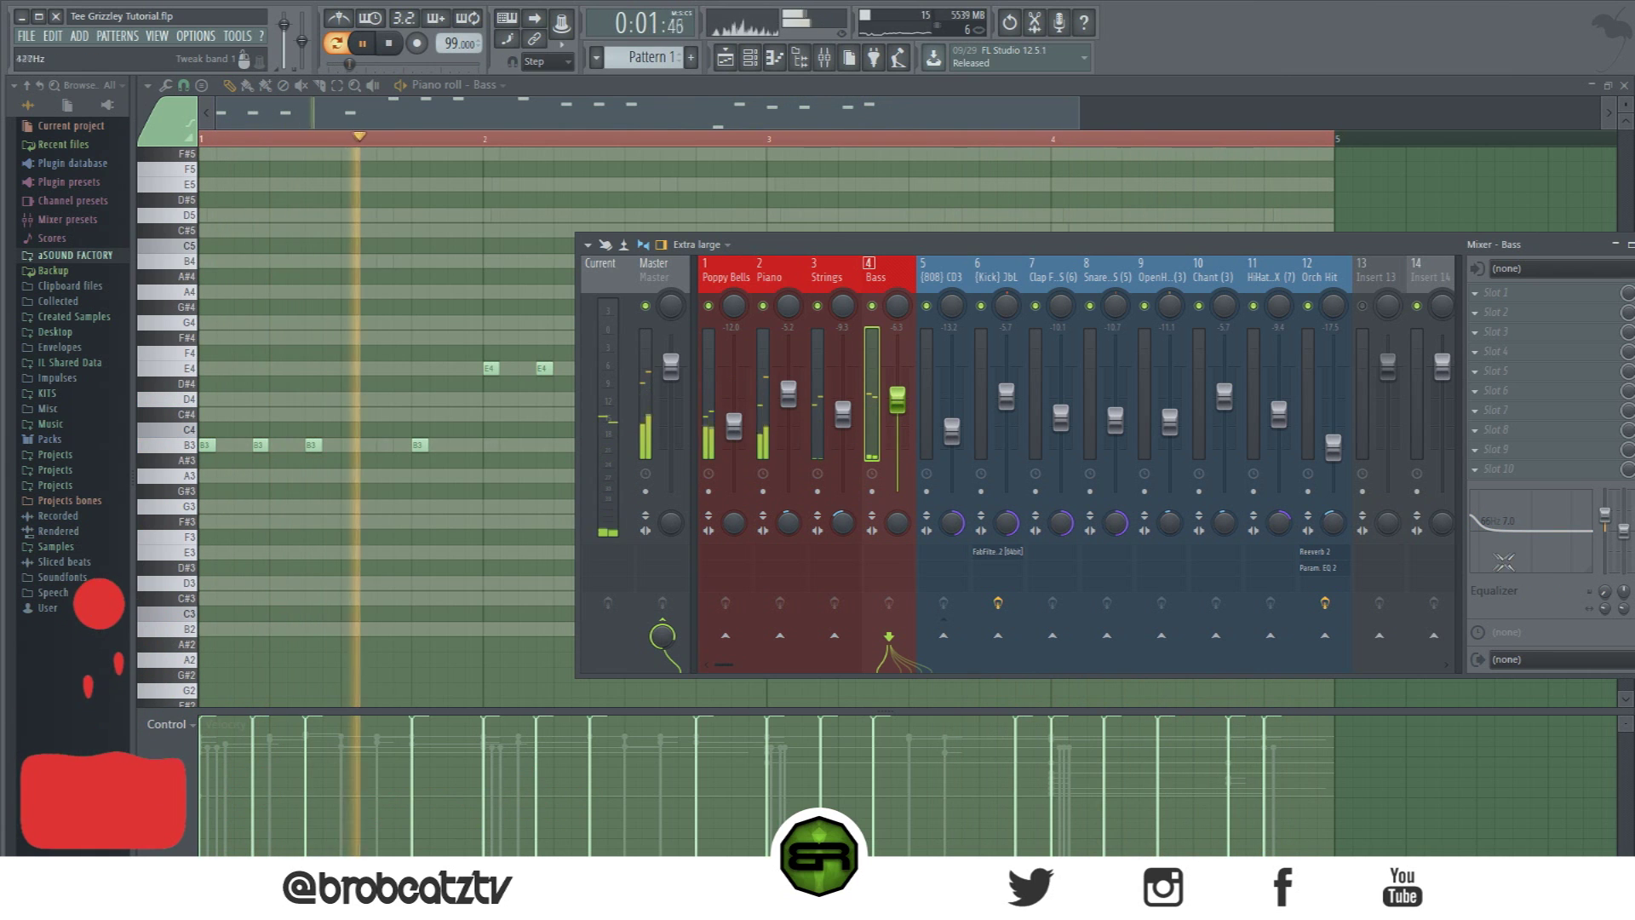
{"action": "left_click_drag", "start_coordinate": [1547, 564], "coordinate": [1534, 569]}
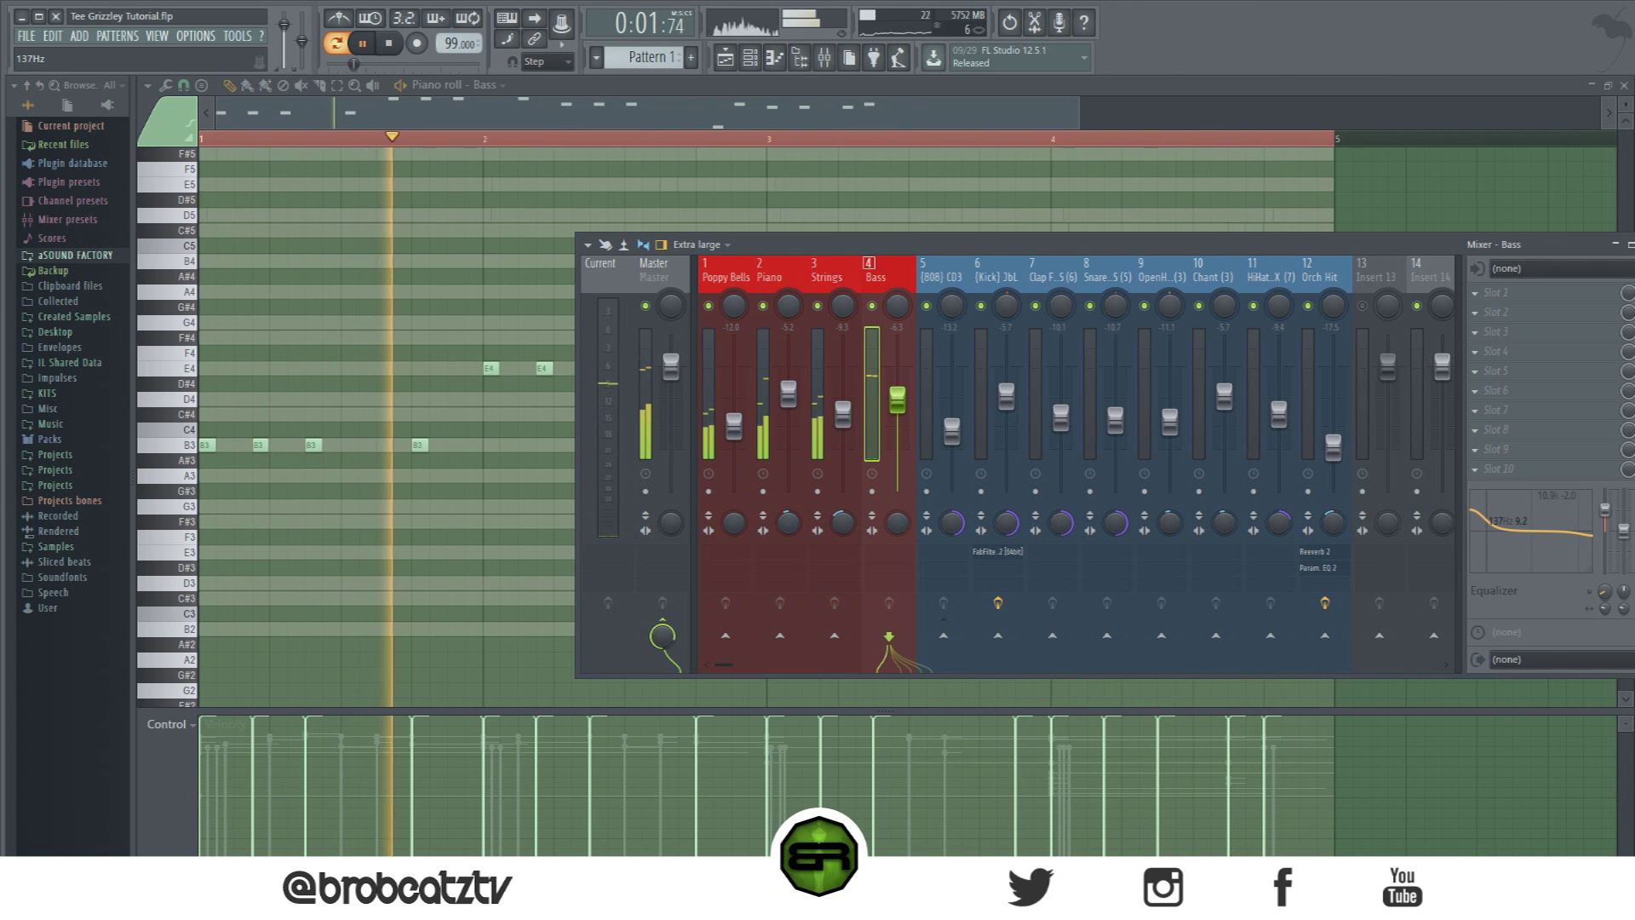
{"action": "key", "text": "F9"}
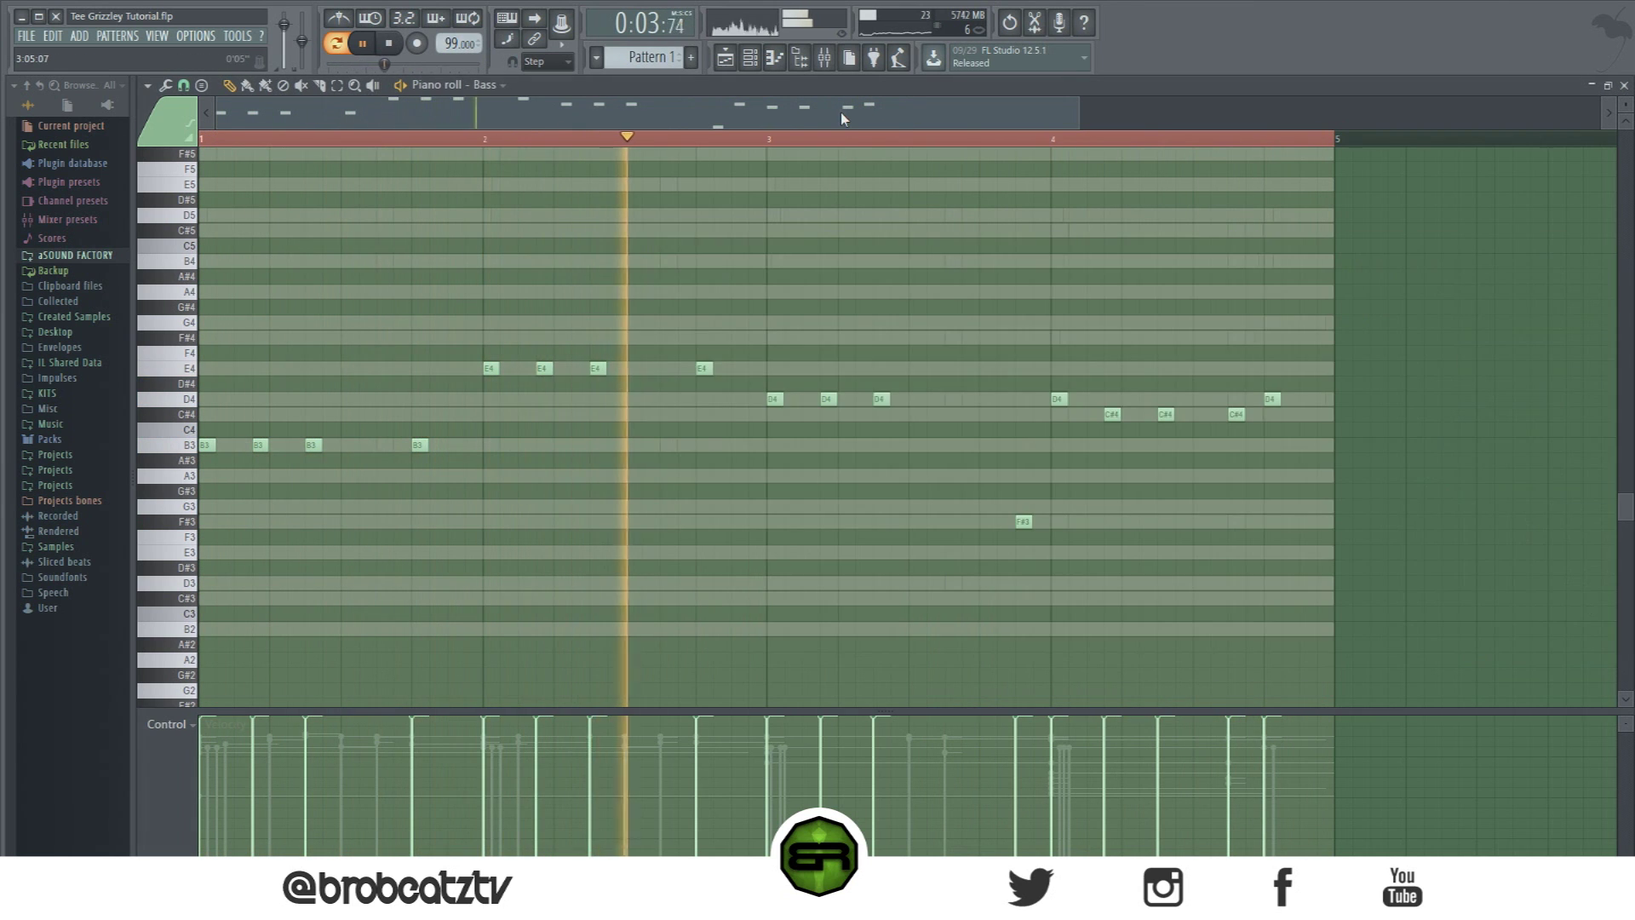
{"action": "key", "text": "space"}
Step: Copy the Bass channel's notes into the (808) CD3 channel and open that channel's piano roll
{"action": "left_click", "coordinate": [756, 60]}
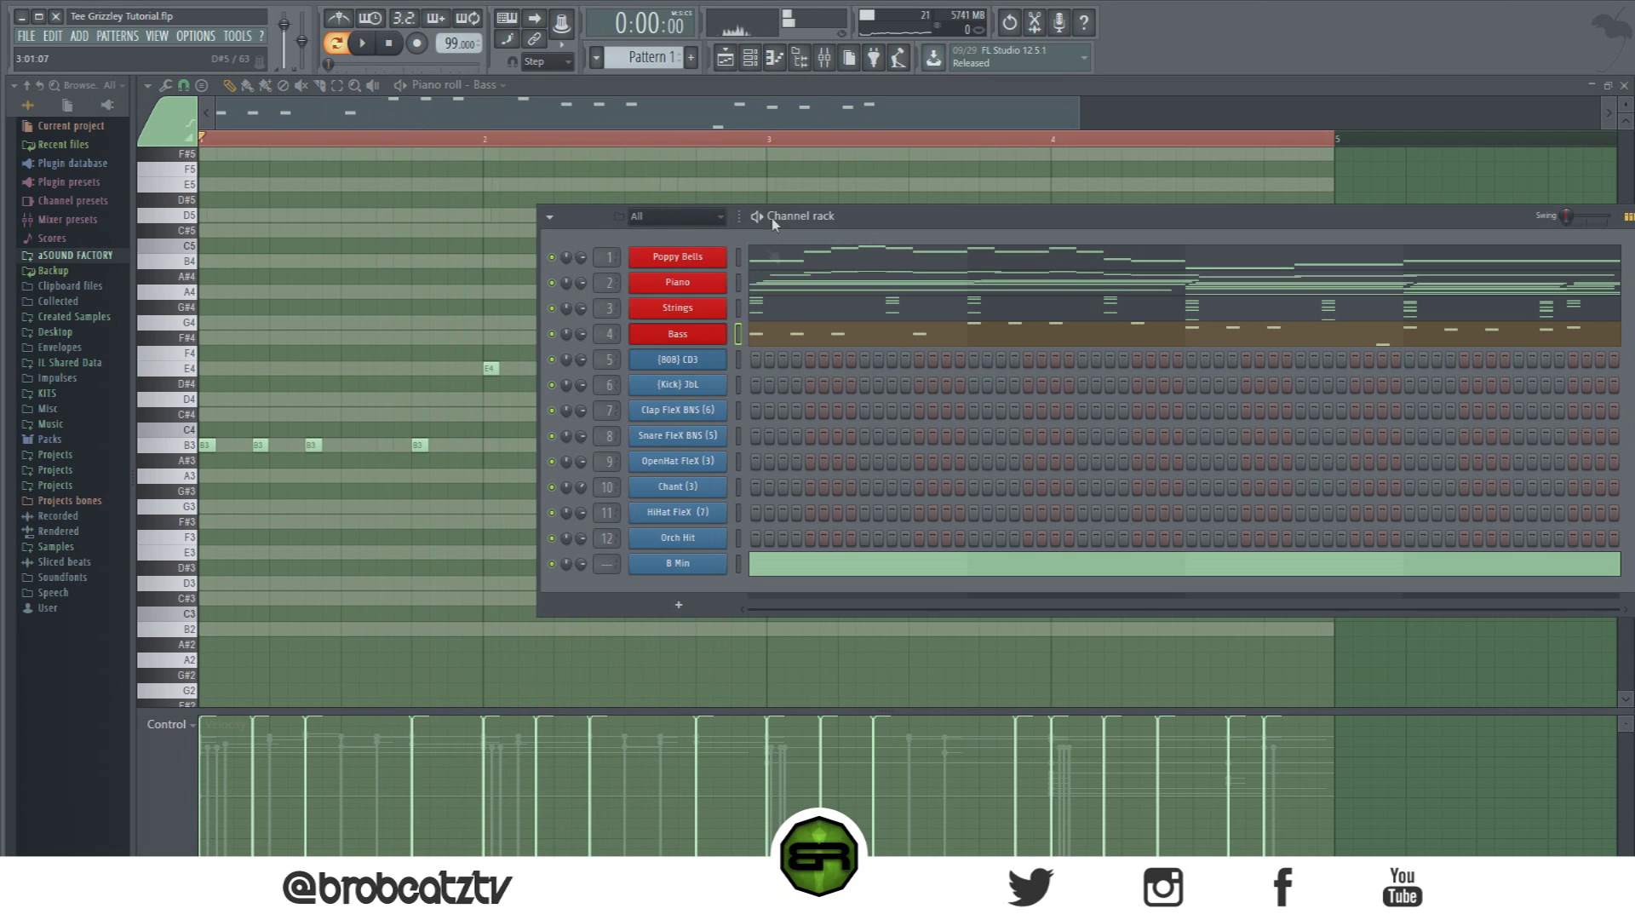
{"action": "right_click", "coordinate": [692, 344]}
{"action": "left_click", "coordinate": [794, 354]}
{"action": "right_click", "coordinate": [690, 361]}
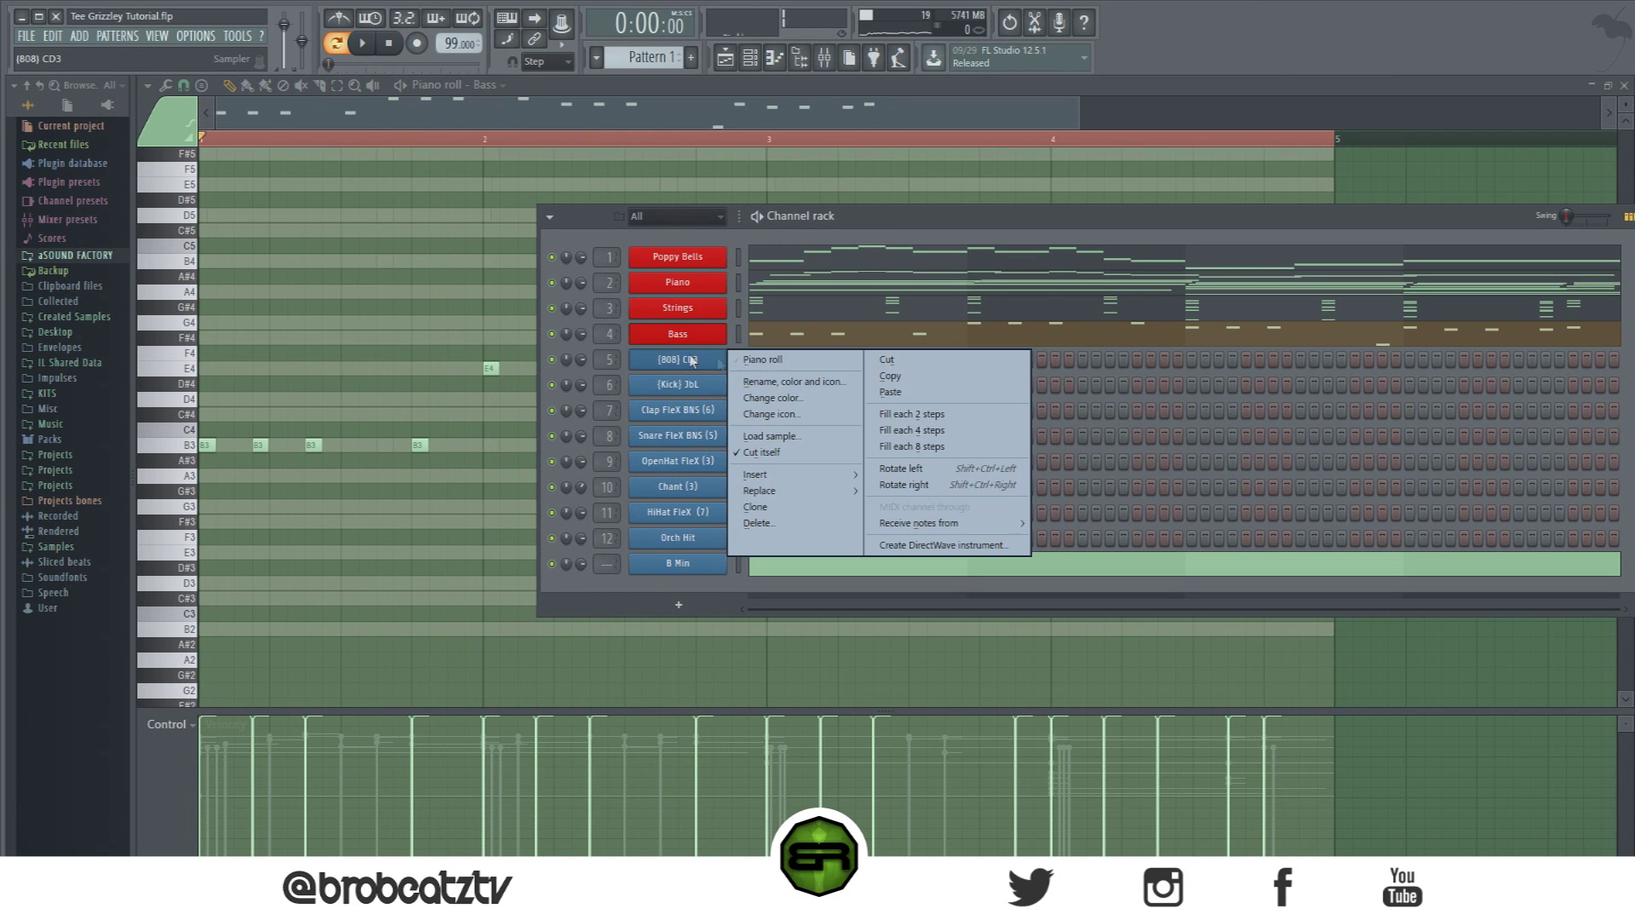
{"action": "left_click", "coordinate": [890, 392]}
{"action": "left_click", "coordinate": [869, 359]}
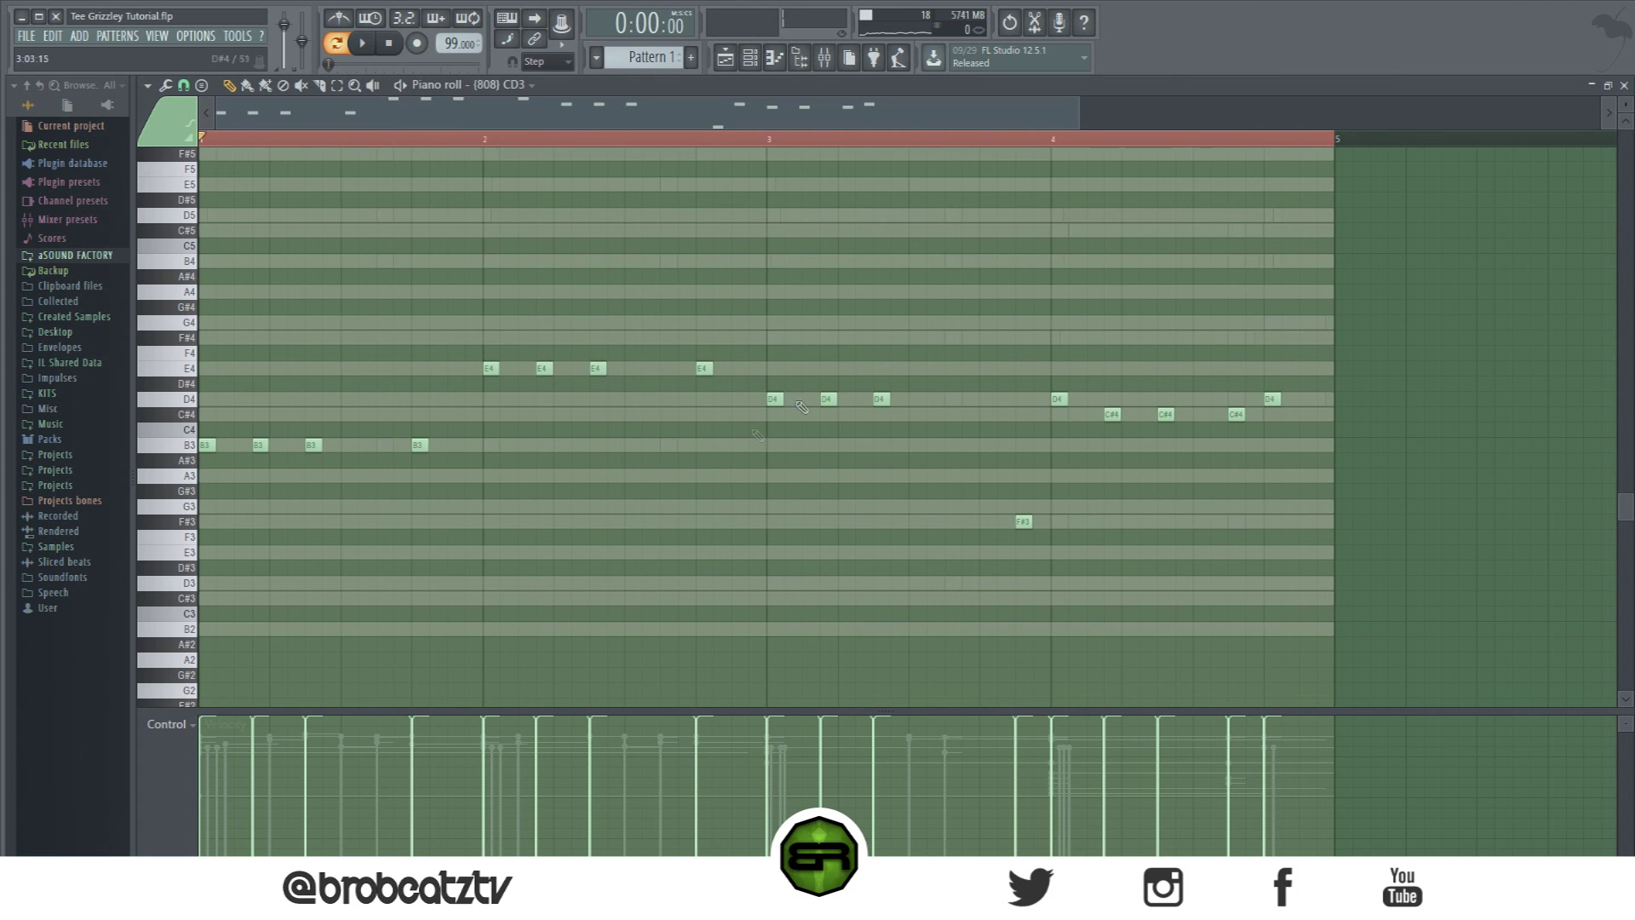
Step: Transpose all (808) CD3 notes up one octave and mute the Bass channel
{"action": "left_click", "coordinate": [775, 60]}
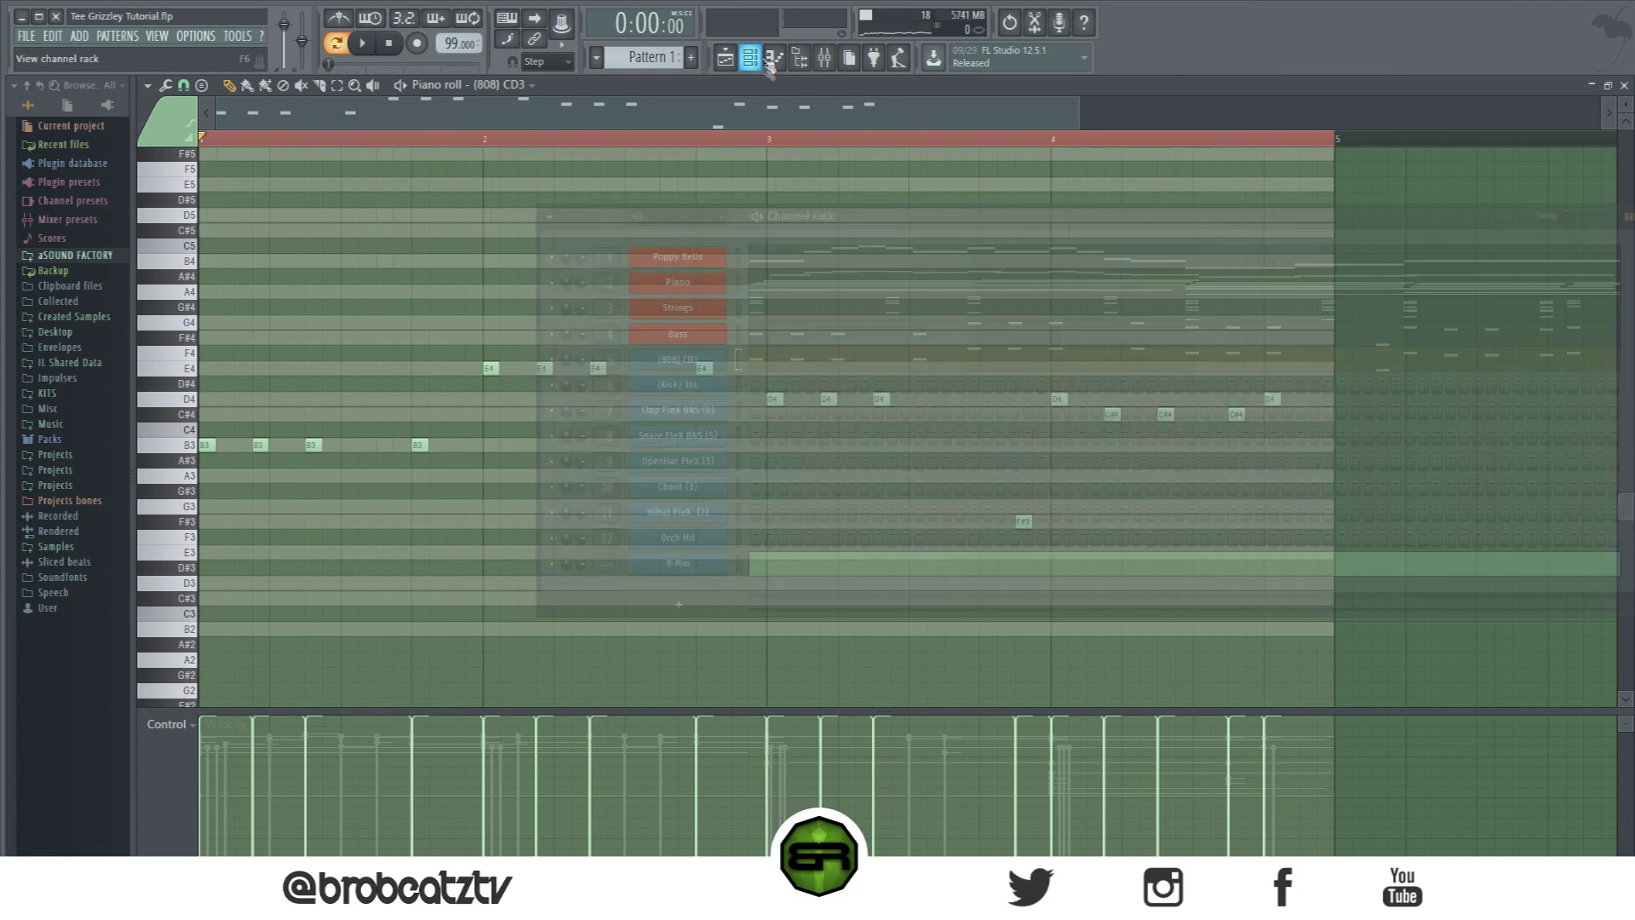
{"action": "left_click", "coordinate": [619, 120]}
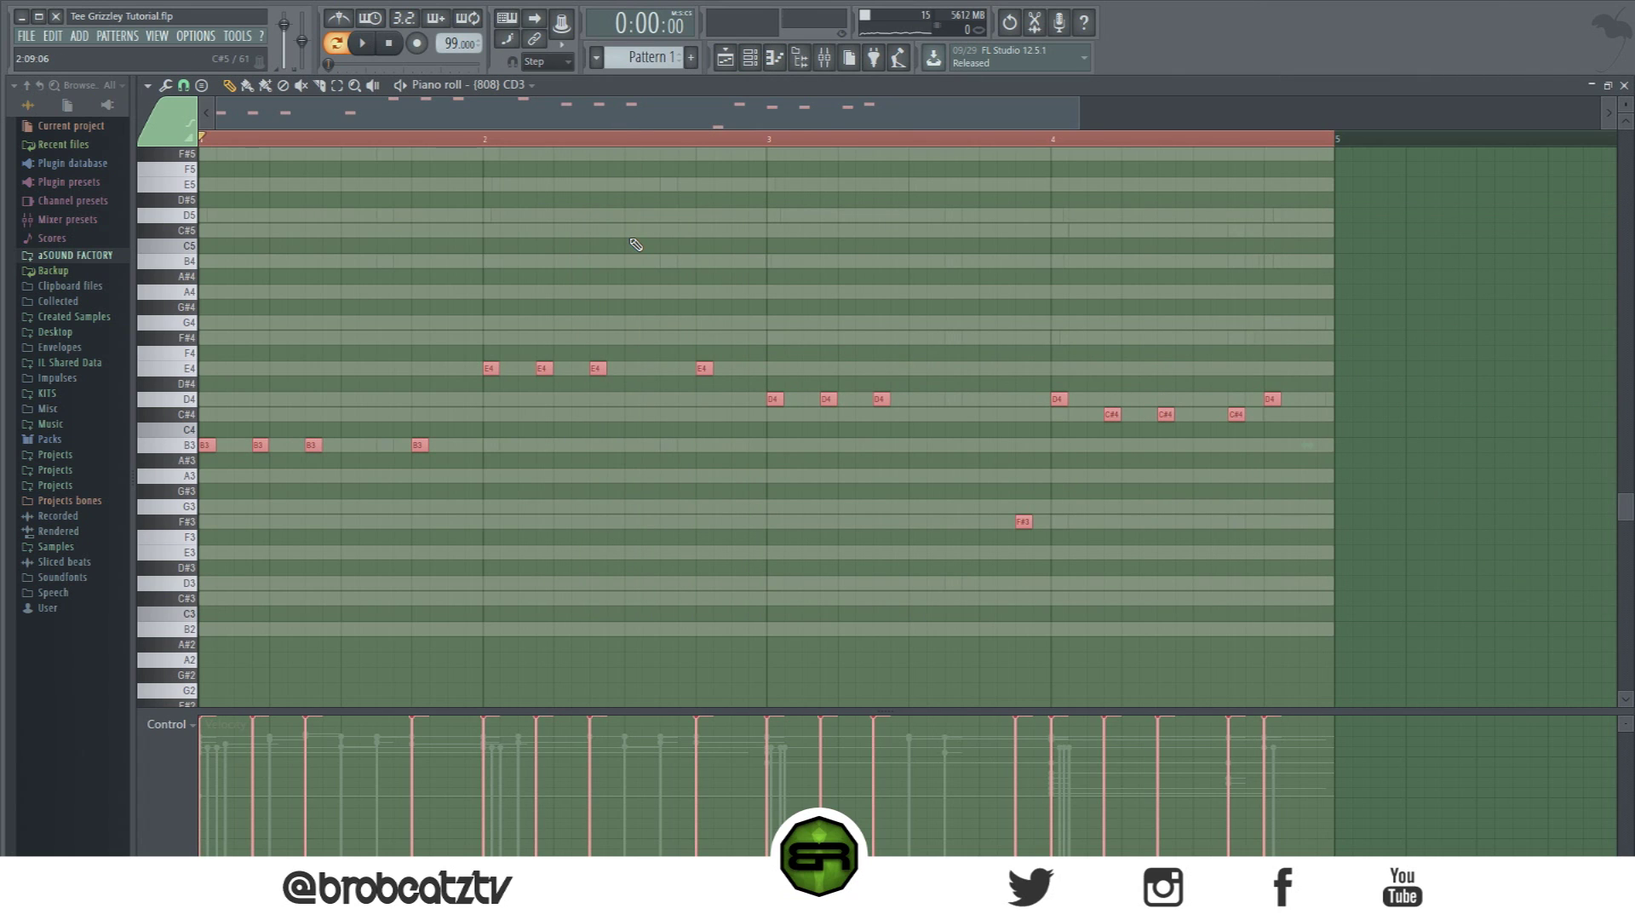
{"action": "left_click", "coordinate": [750, 59]}
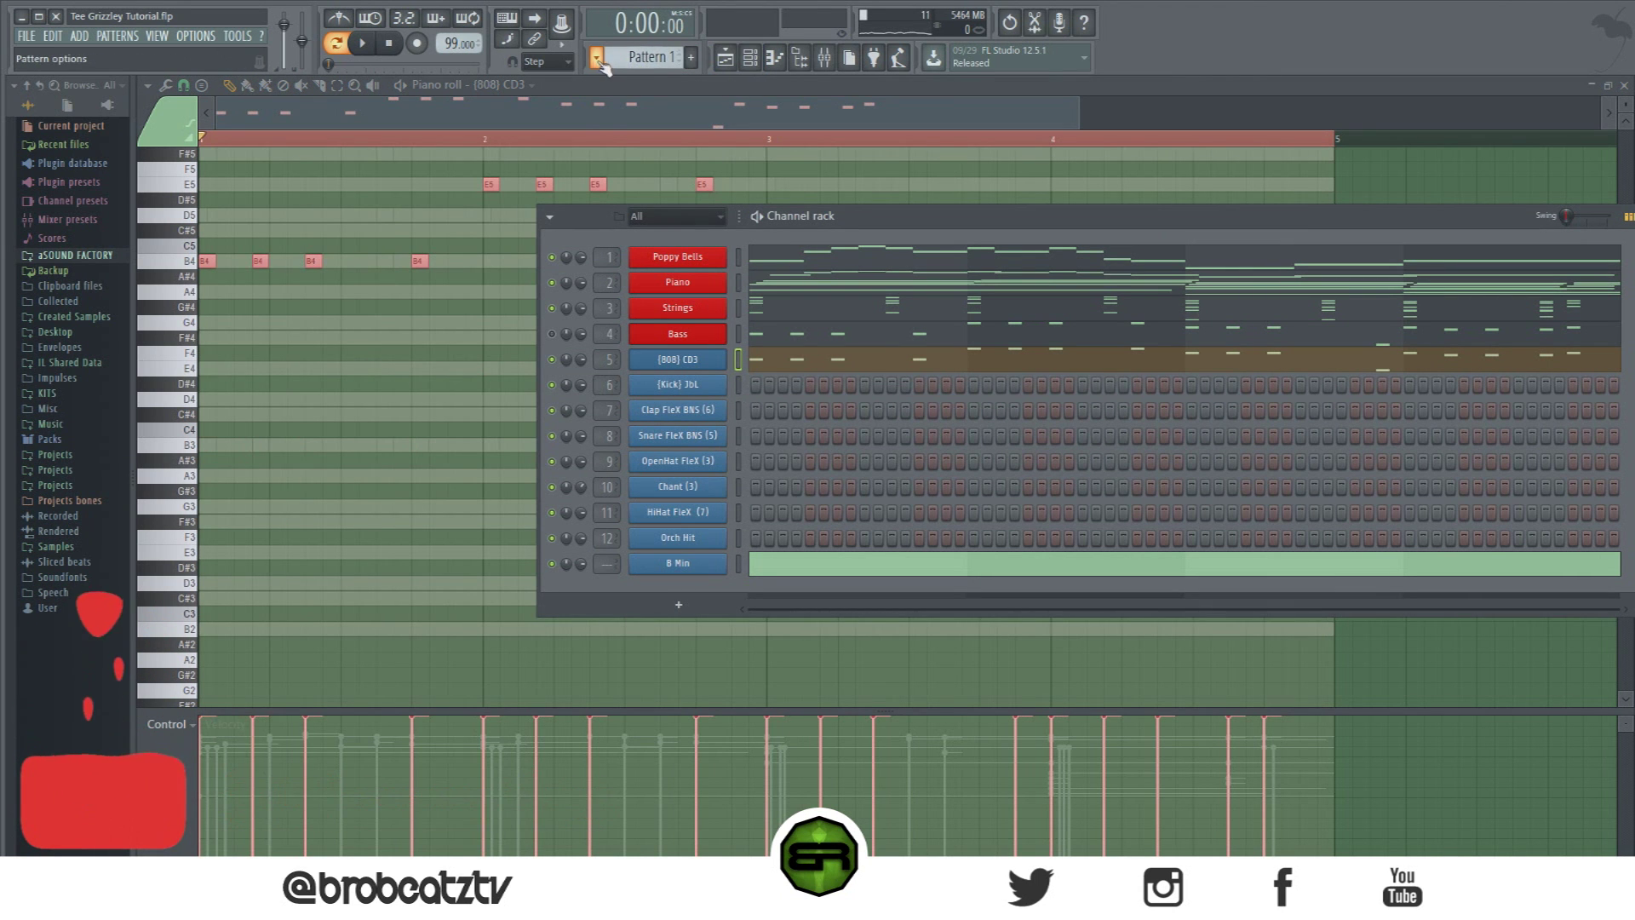
Step: Switch to Pattern 2 and cut the (Kick) JbL steps from it
{"action": "scroll", "coordinate": [612, 57], "scroll_direction": "up", "scroll_amount": 1}
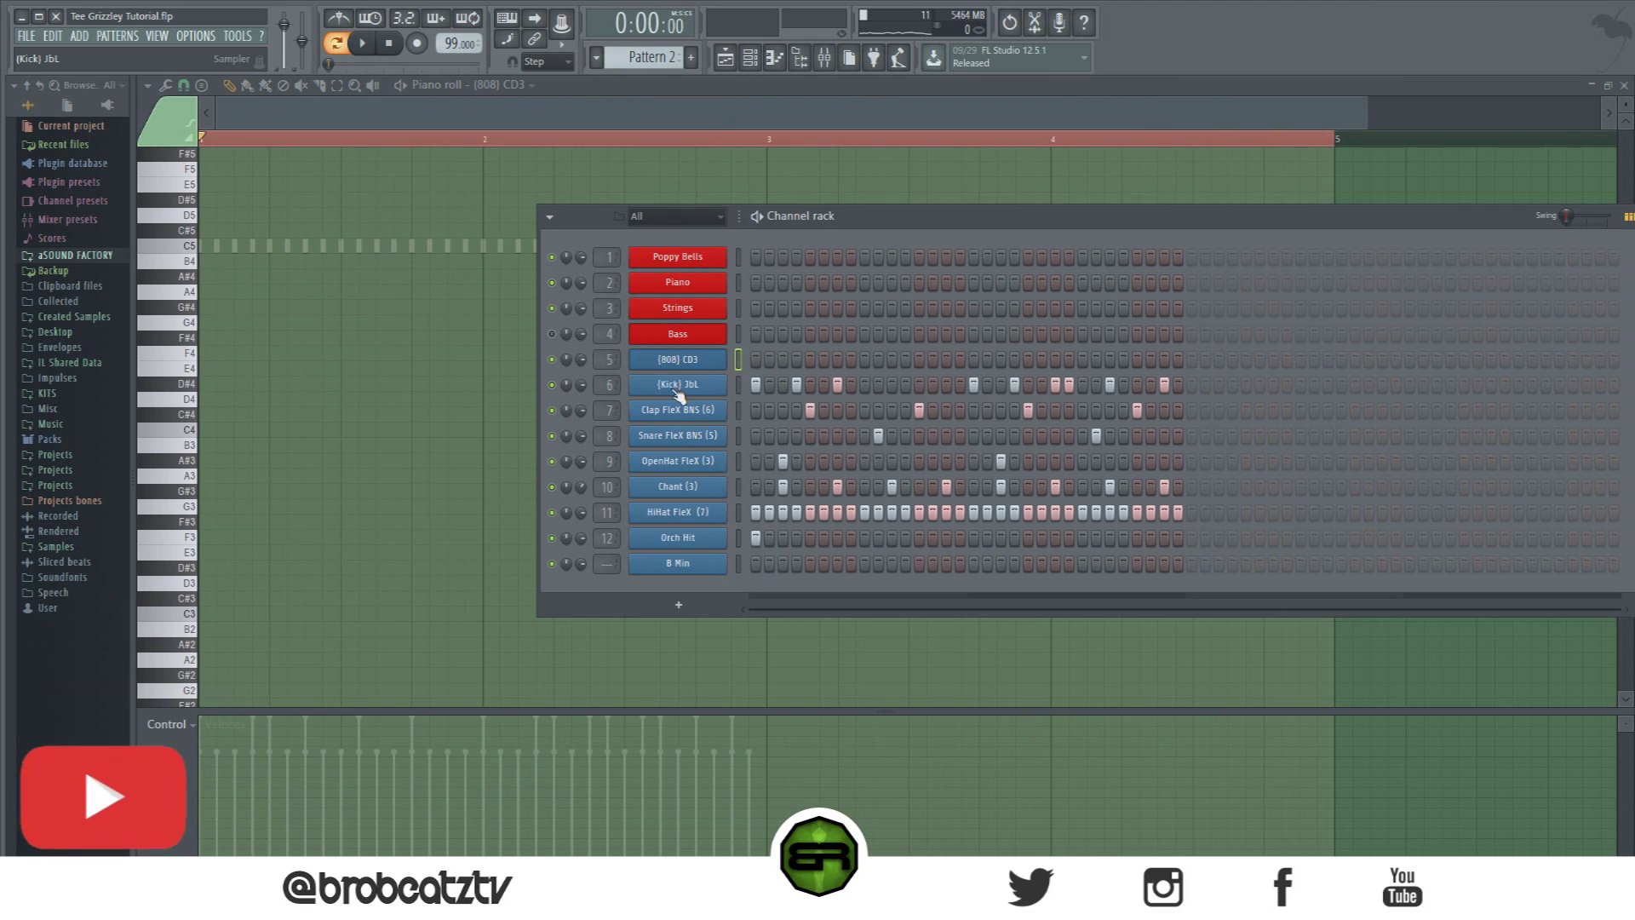
{"action": "right_click", "coordinate": [679, 390]}
{"action": "left_click", "coordinate": [944, 390]}
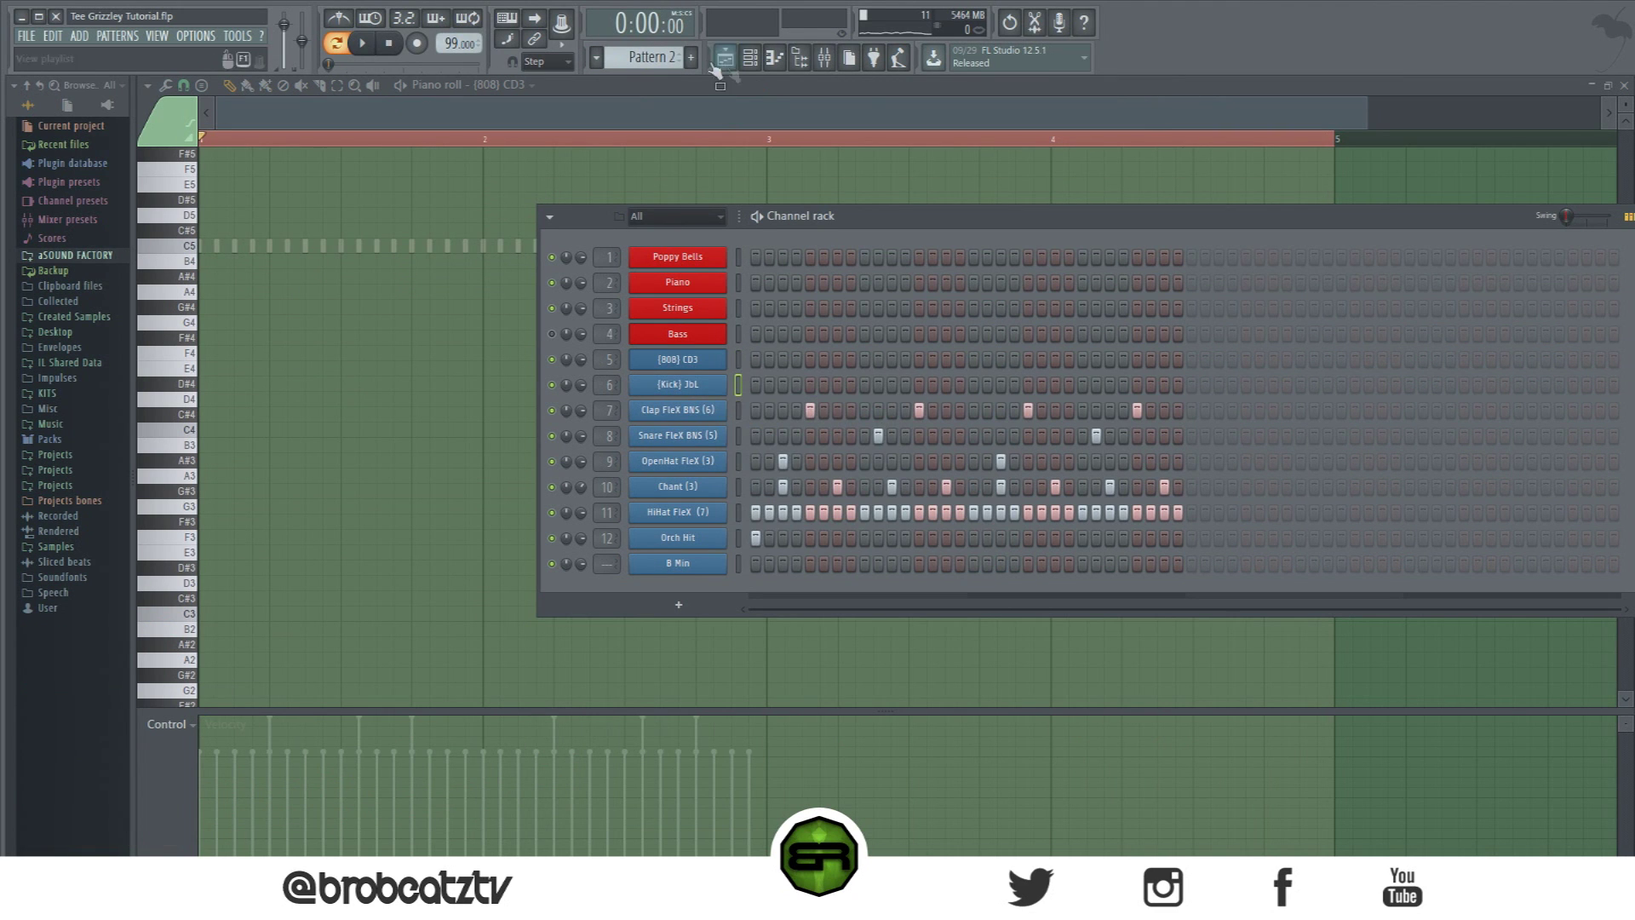
Step: Paste the cut kick steps into the (Kick) JbL channel of Pattern 1 and add a kick on step 13
{"action": "key", "text": "KP_Subtract"}
{"action": "key", "text": "KP_Add"}
{"action": "key", "text": "KP_Subtract"}
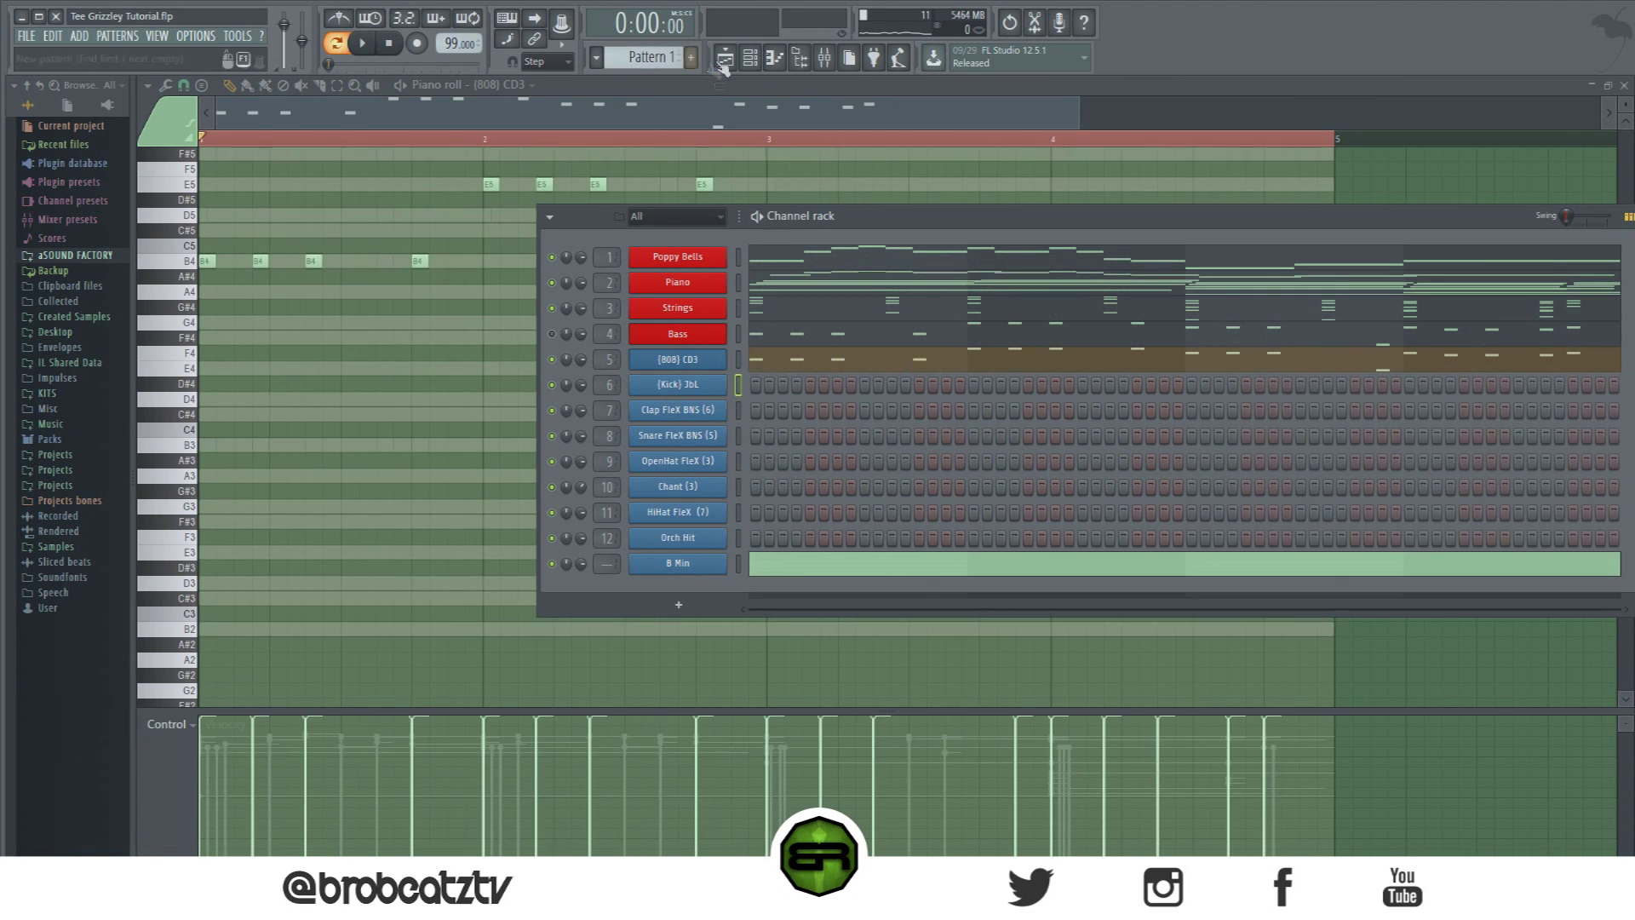
{"action": "right_click", "coordinate": [723, 396]}
{"action": "left_click", "coordinate": [944, 412]}
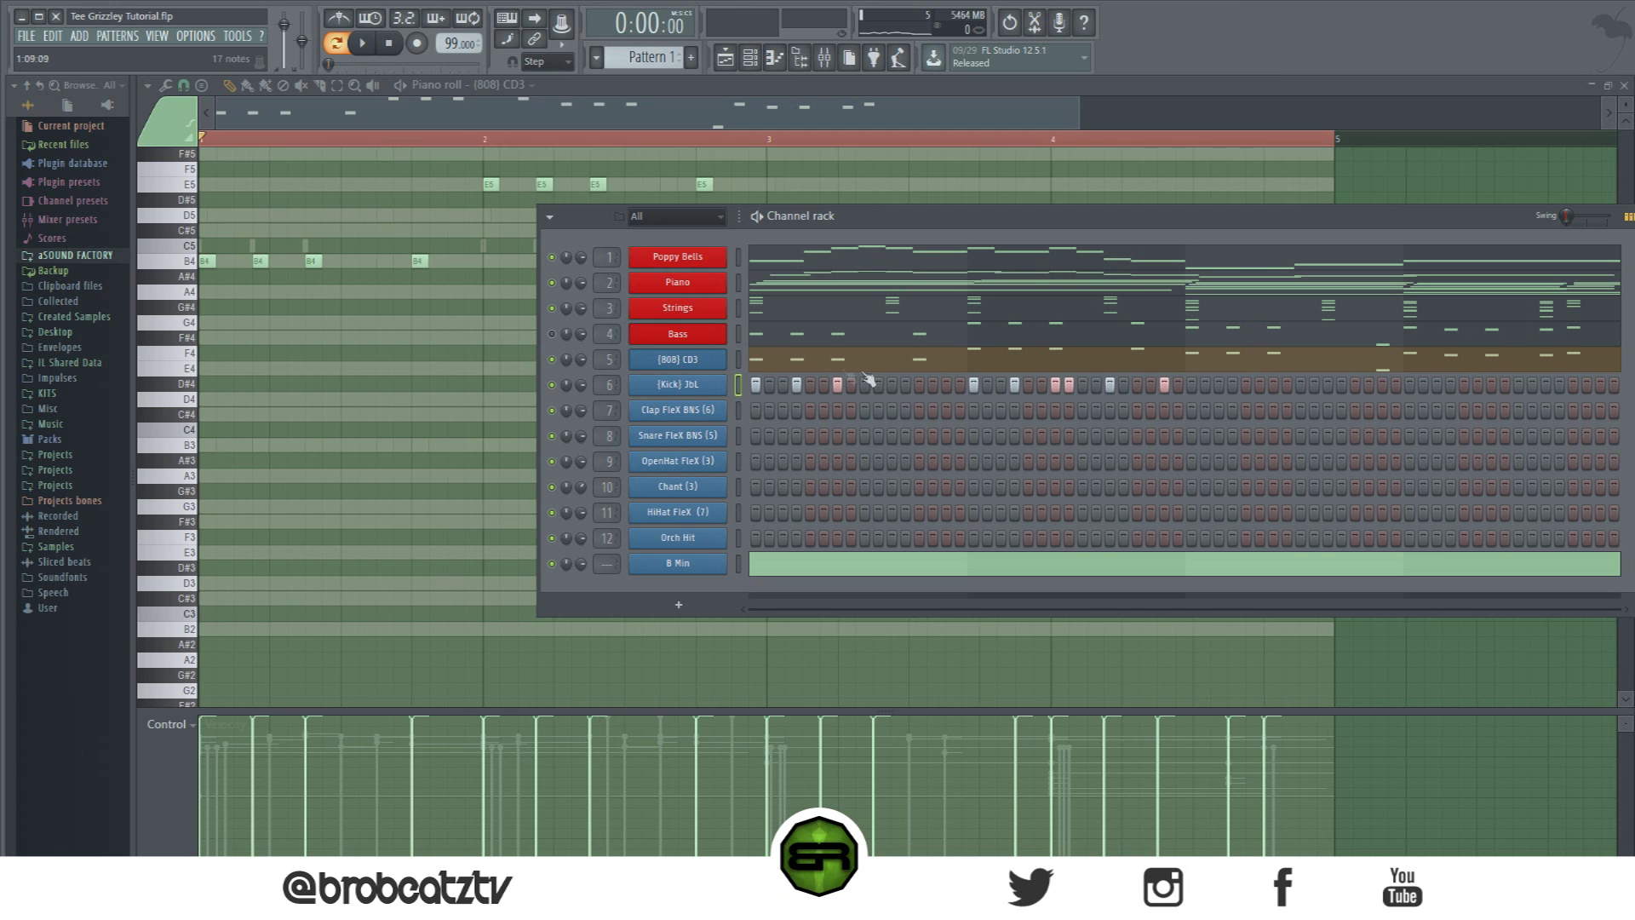
{"action": "key", "text": "space"}
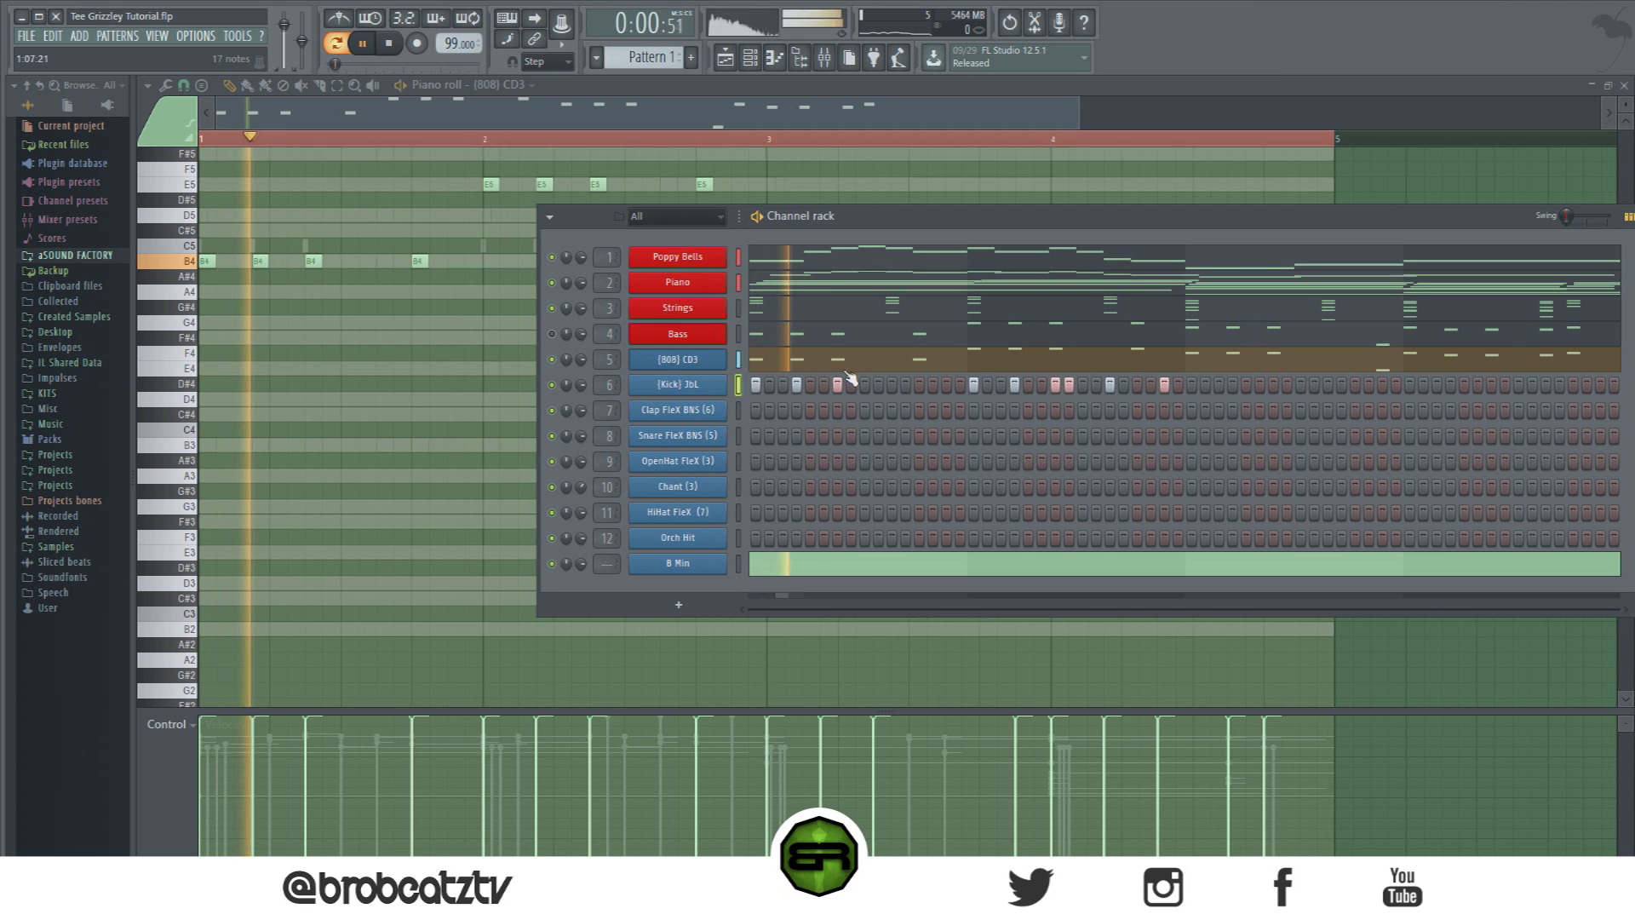
{"action": "key", "text": "space"}
{"action": "left_click", "coordinate": [919, 384]}
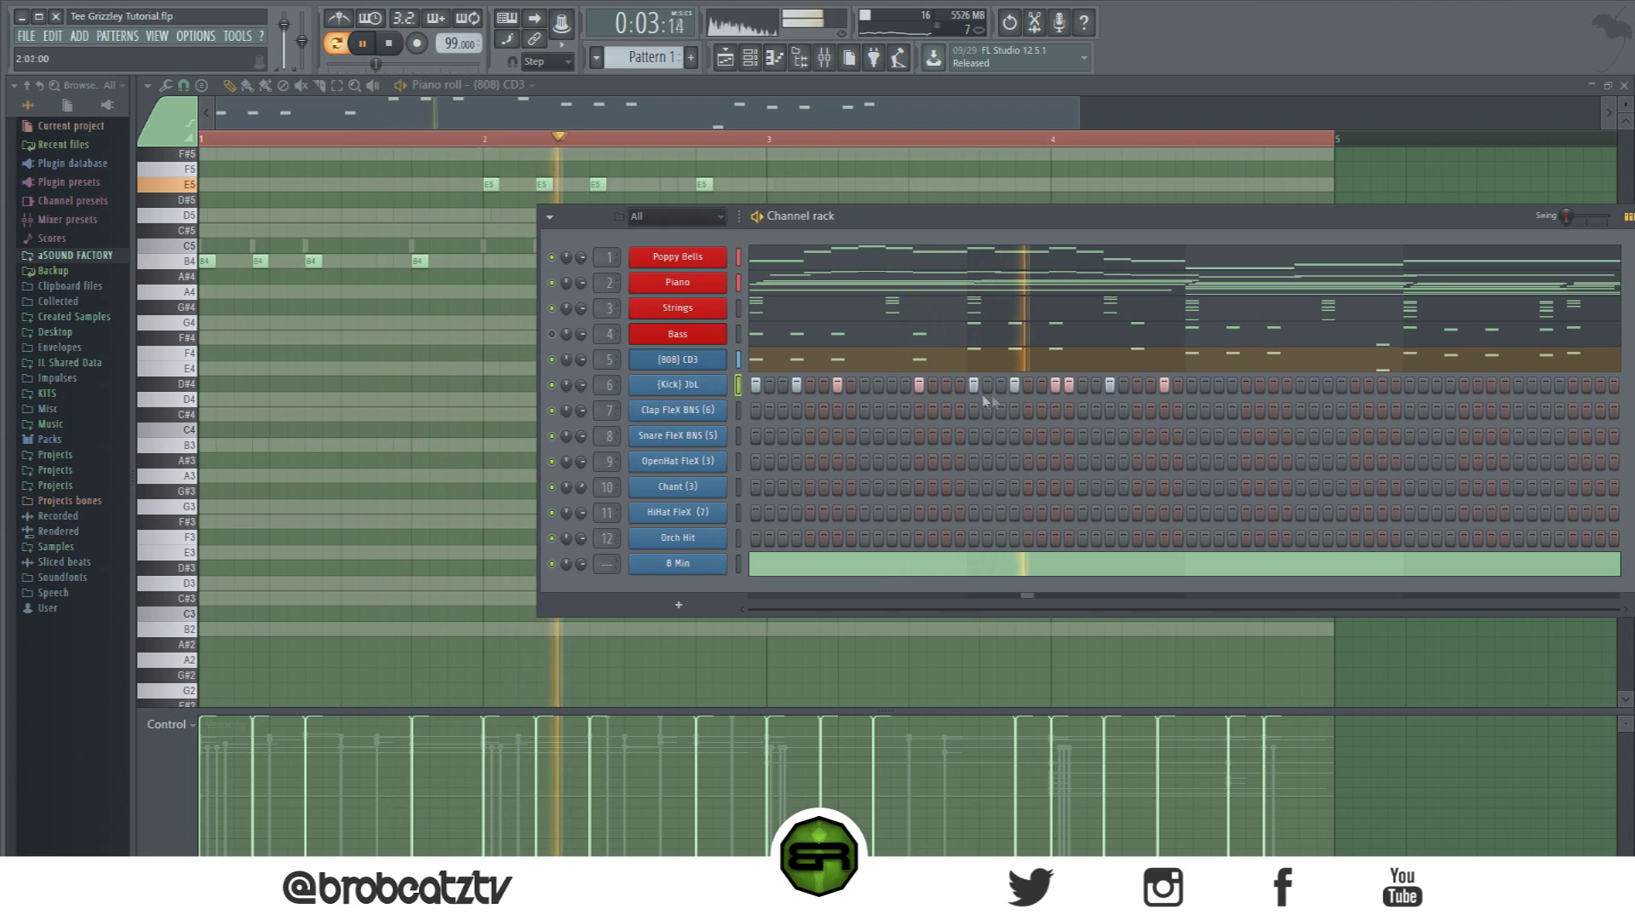
Step: Add an E5 note on step 11 of bar 2 in the (808) CD3 piano roll and audition it in playback
{"action": "left_click", "coordinate": [1135, 384]}
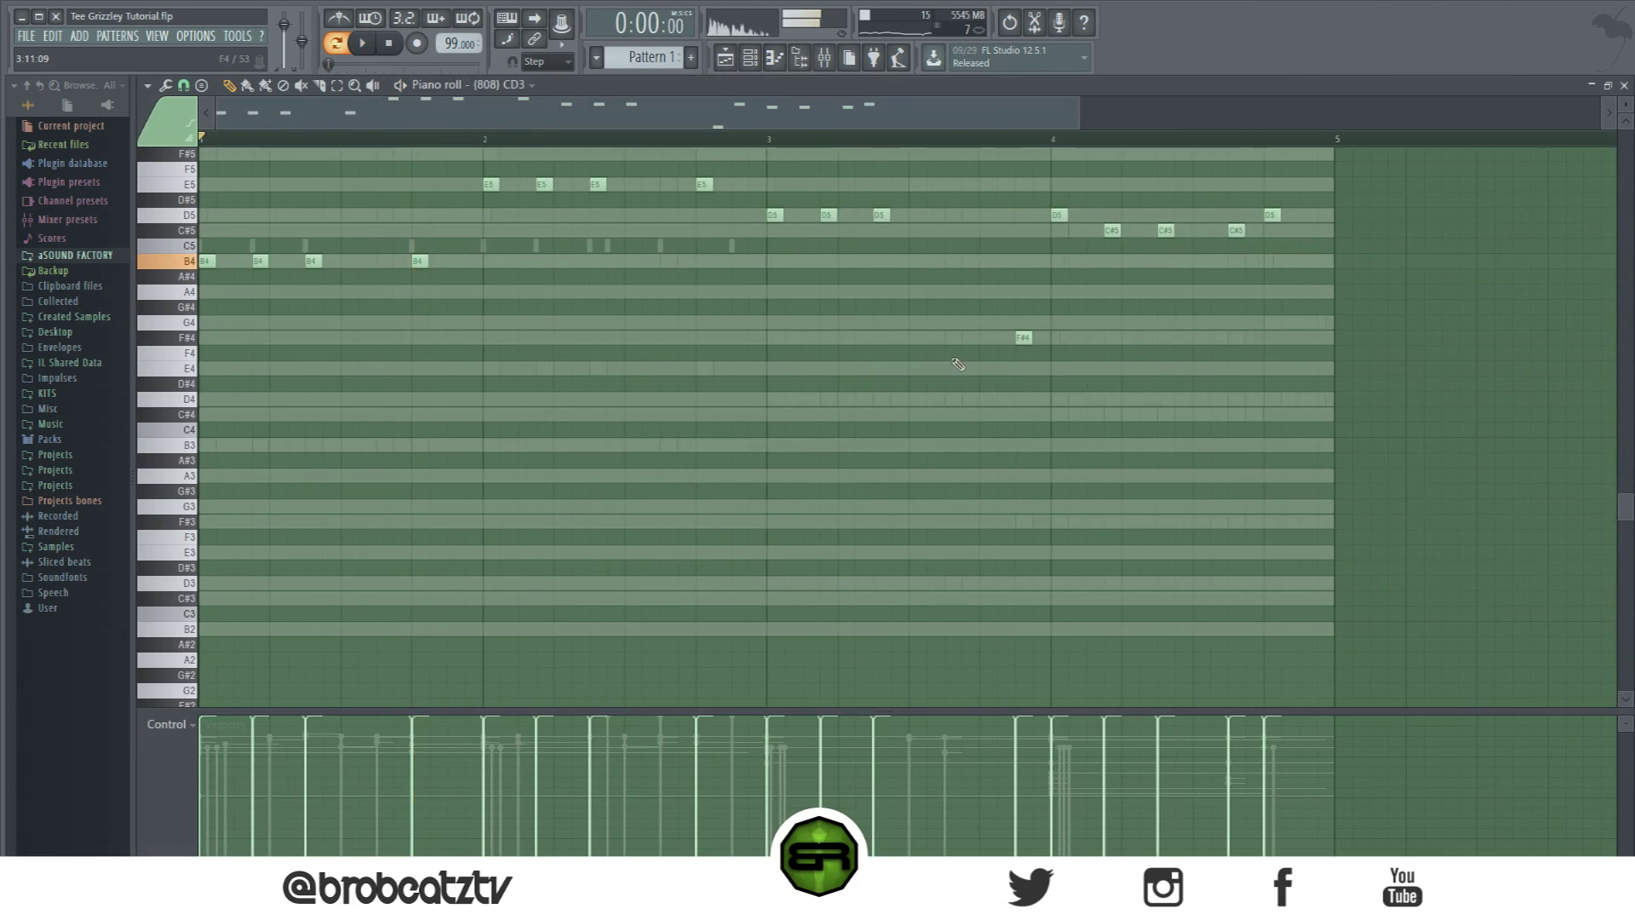
{"action": "scroll", "coordinate": [958, 365], "scroll_direction": "up", "scroll_amount": 2}
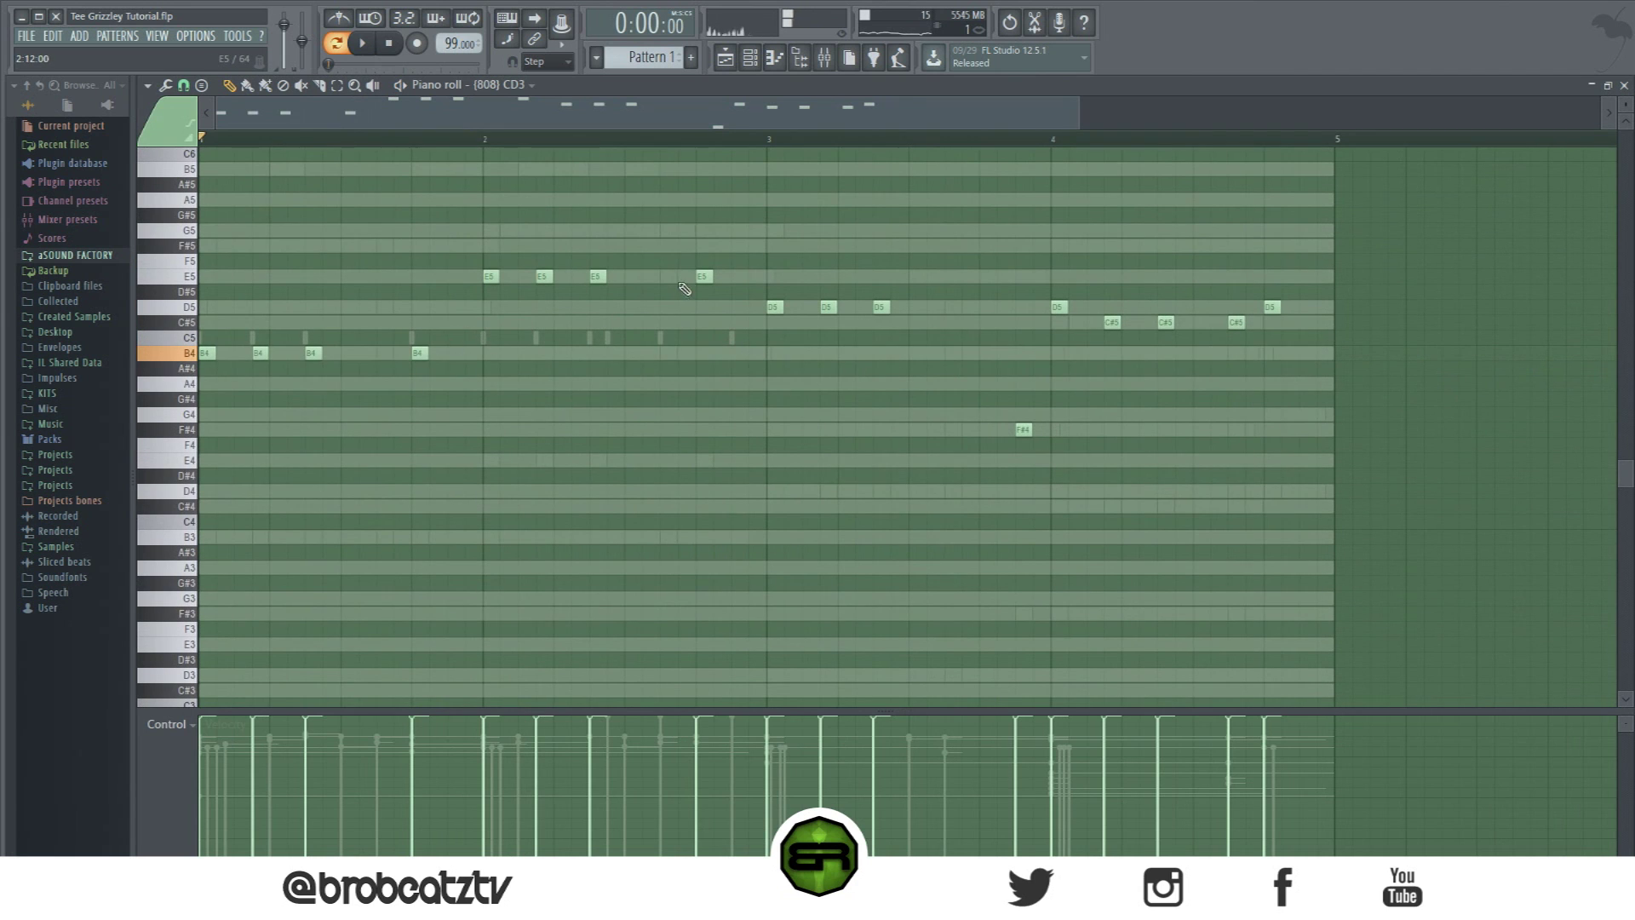
{"action": "key", "text": "space"}
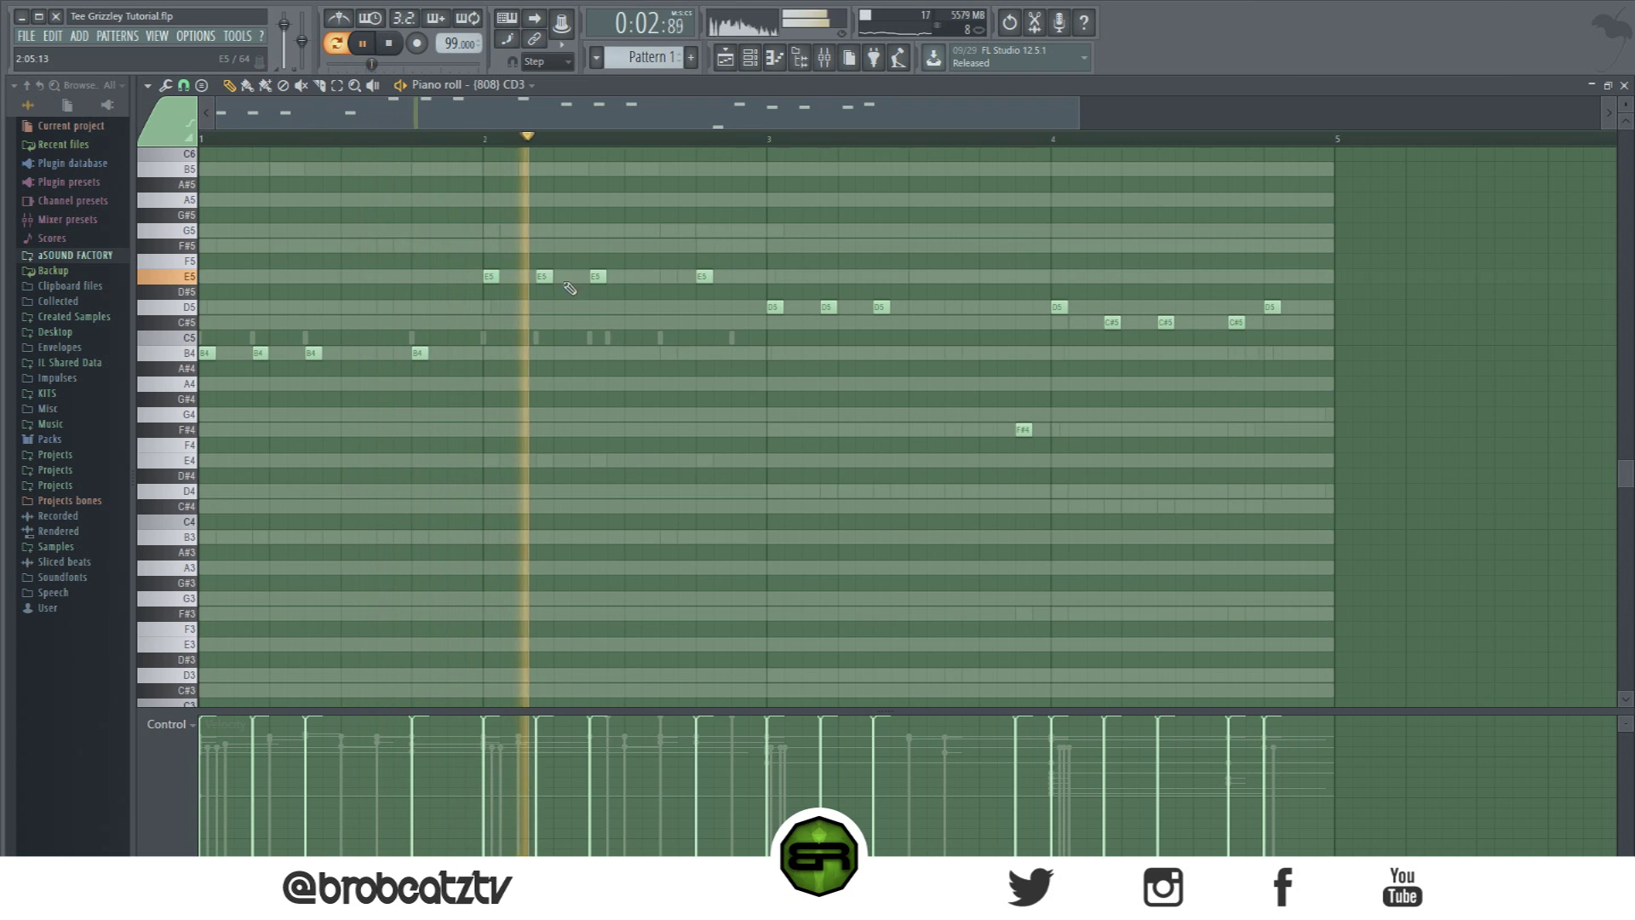
{"action": "left_click", "coordinate": [669, 276]}
{"action": "key", "text": "space"}
{"action": "key", "text": "space"}
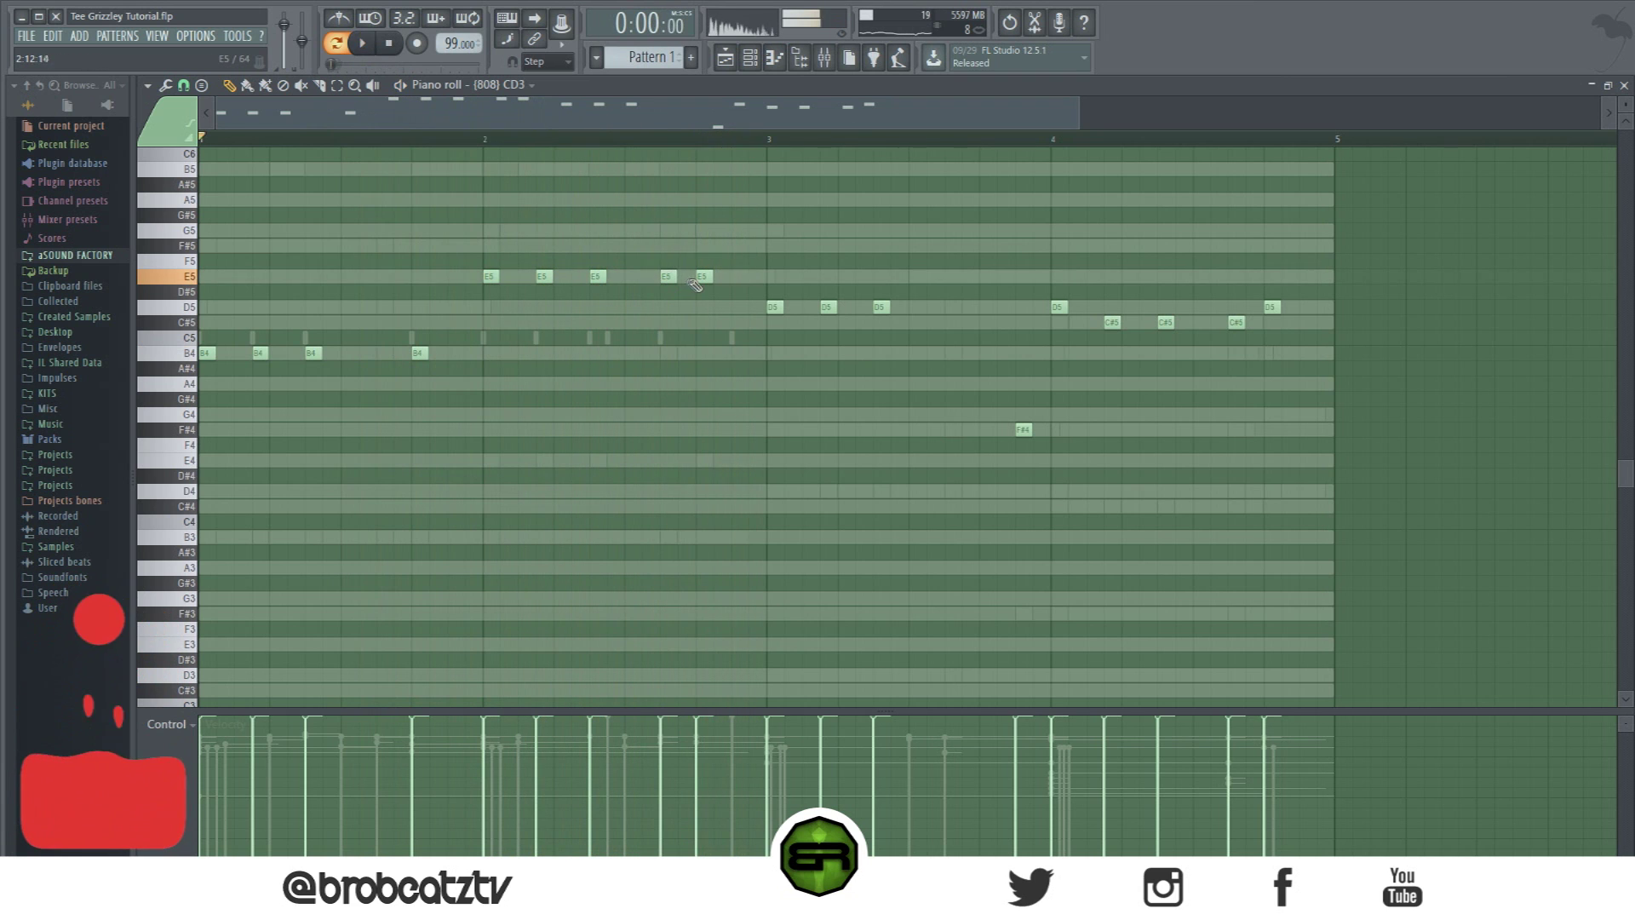
{"action": "key", "text": "space"}
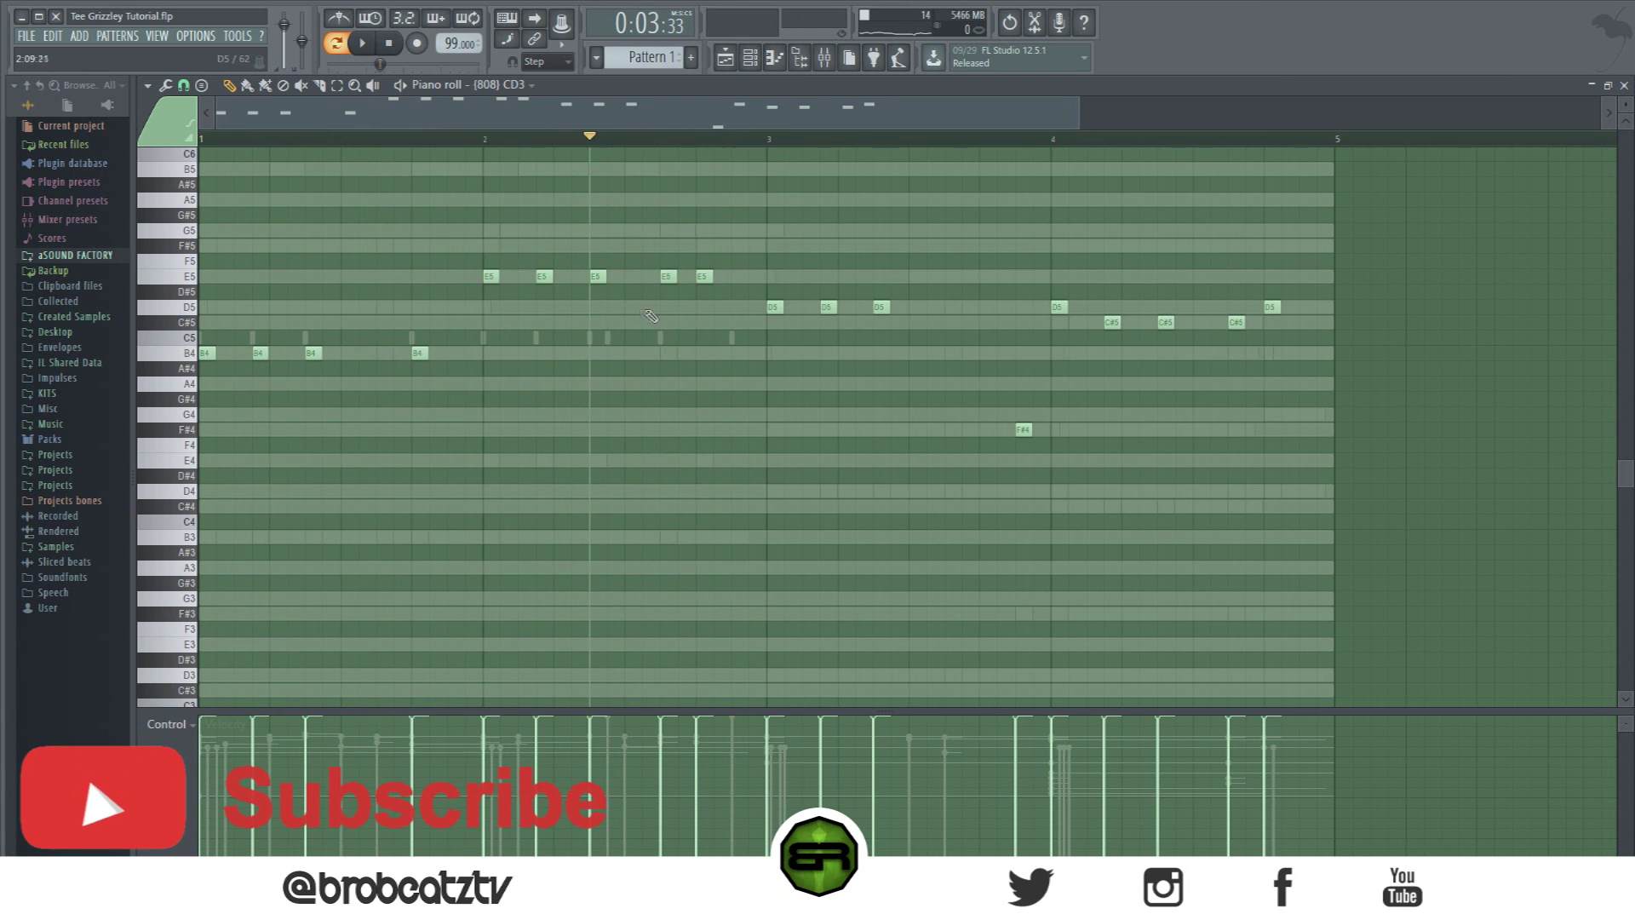
{"action": "key", "text": "space"}
{"action": "key", "text": "space"}
{"action": "key", "text": "space"}
Step: Rework the end of bar 2 and fill bars 3 and 4 of the (Kick) JbL channel with kick steps following the 808 rhythm
{"action": "left_click", "coordinate": [752, 60]}
{"action": "key", "text": "space"}
{"action": "key", "text": "space"}
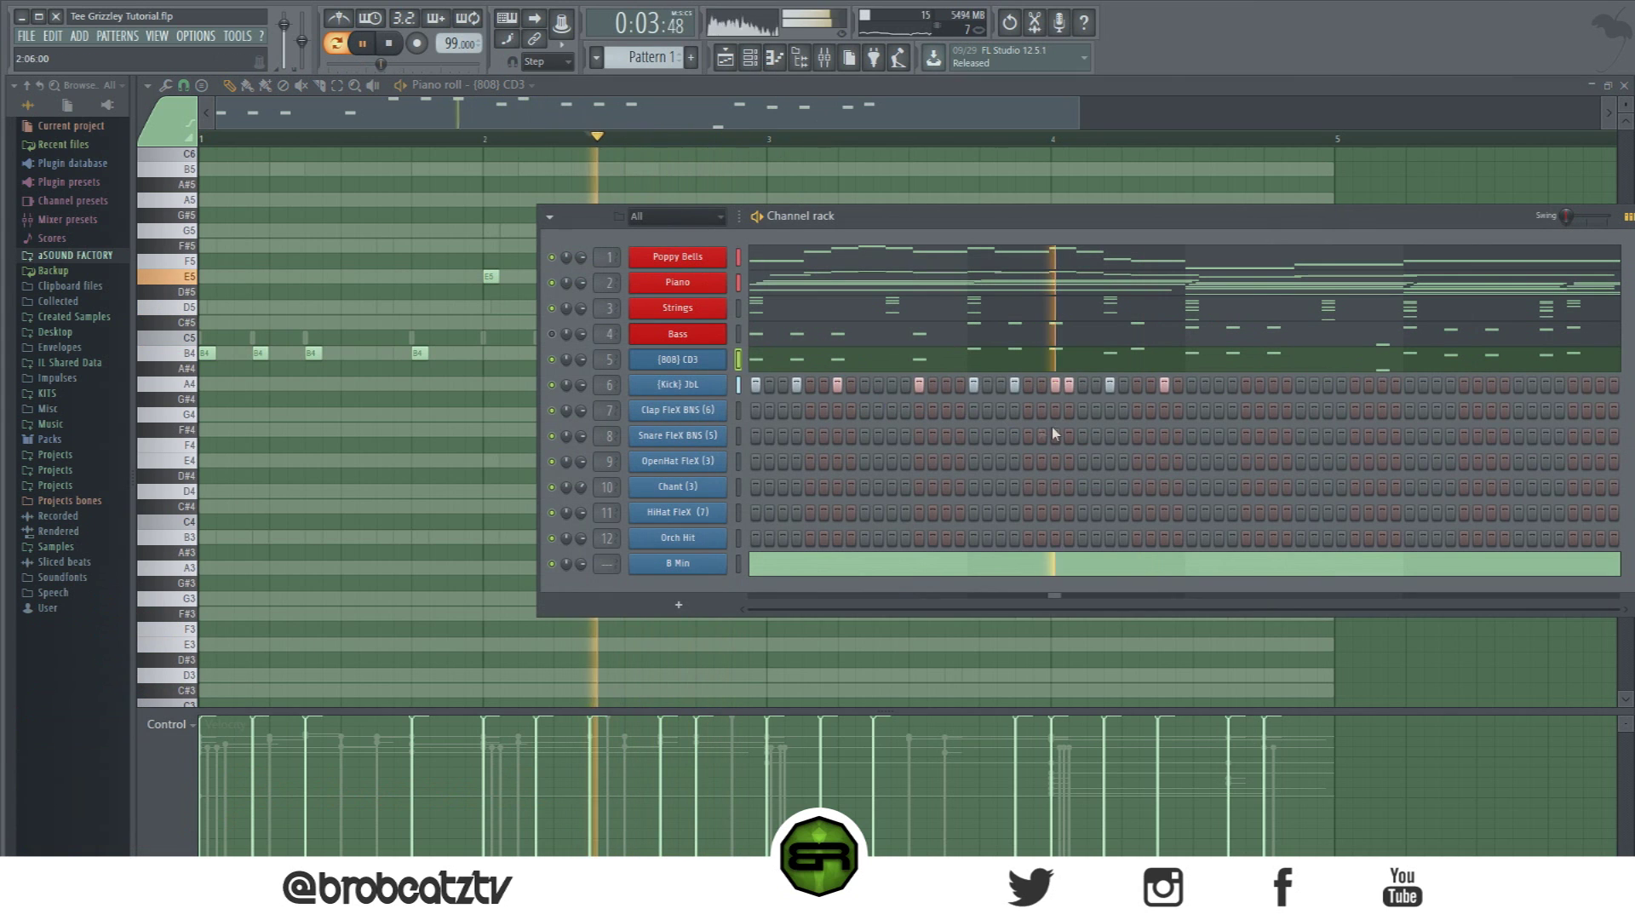
{"action": "left_click", "coordinate": [1136, 385]}
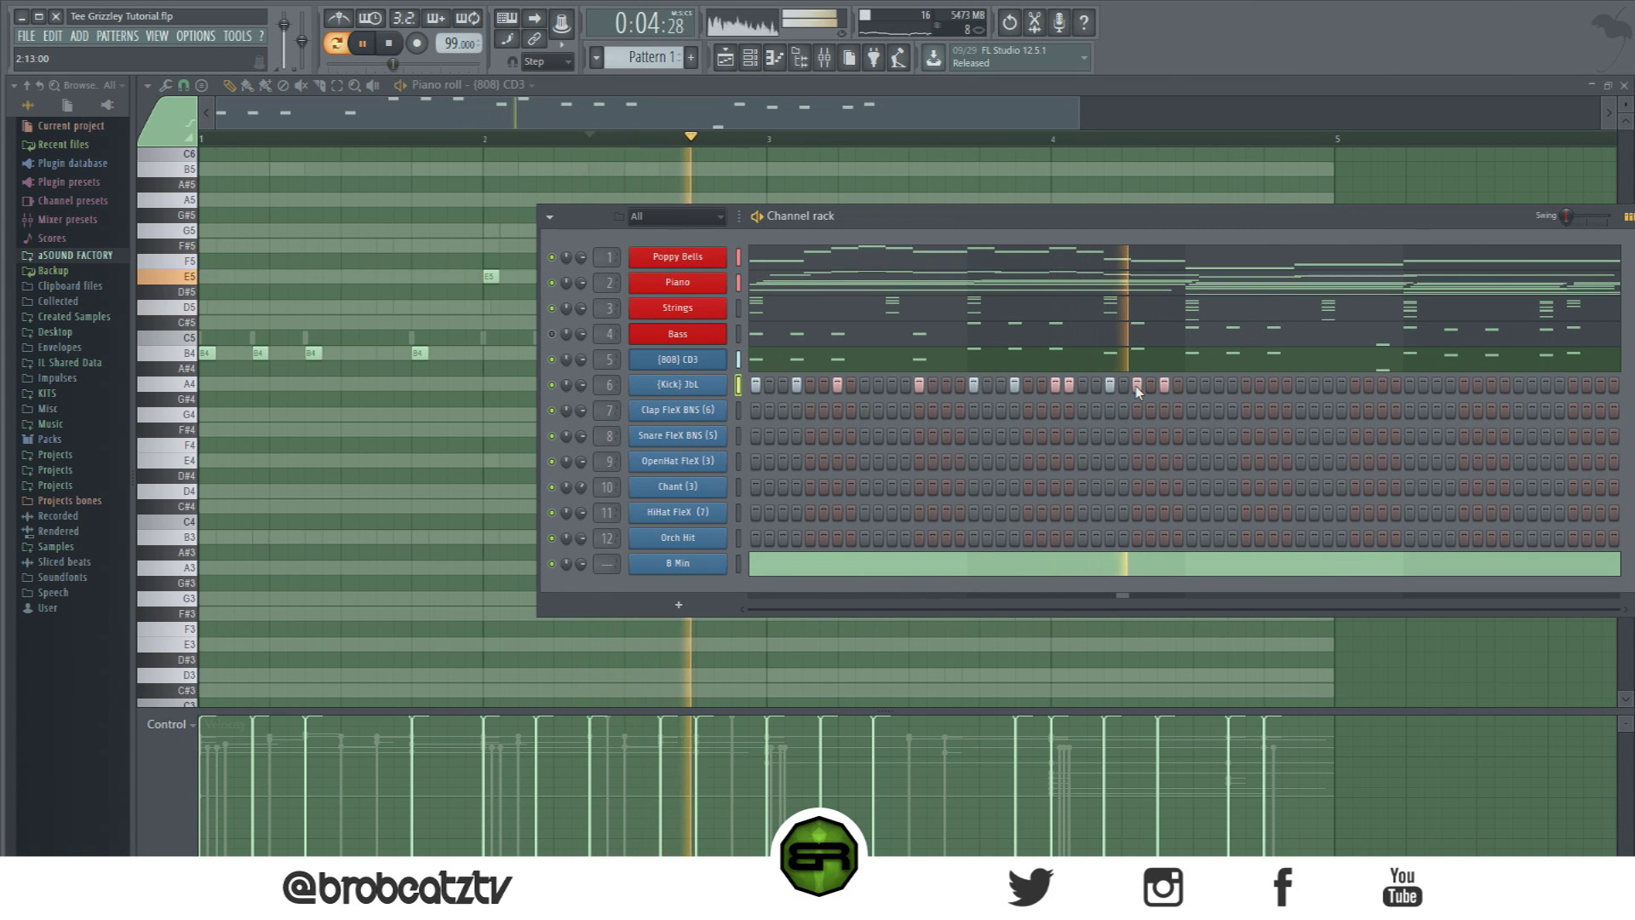
{"action": "left_click", "coordinate": [1192, 385]}
{"action": "left_click", "coordinate": [1232, 385]}
{"action": "left_click", "coordinate": [1273, 385]}
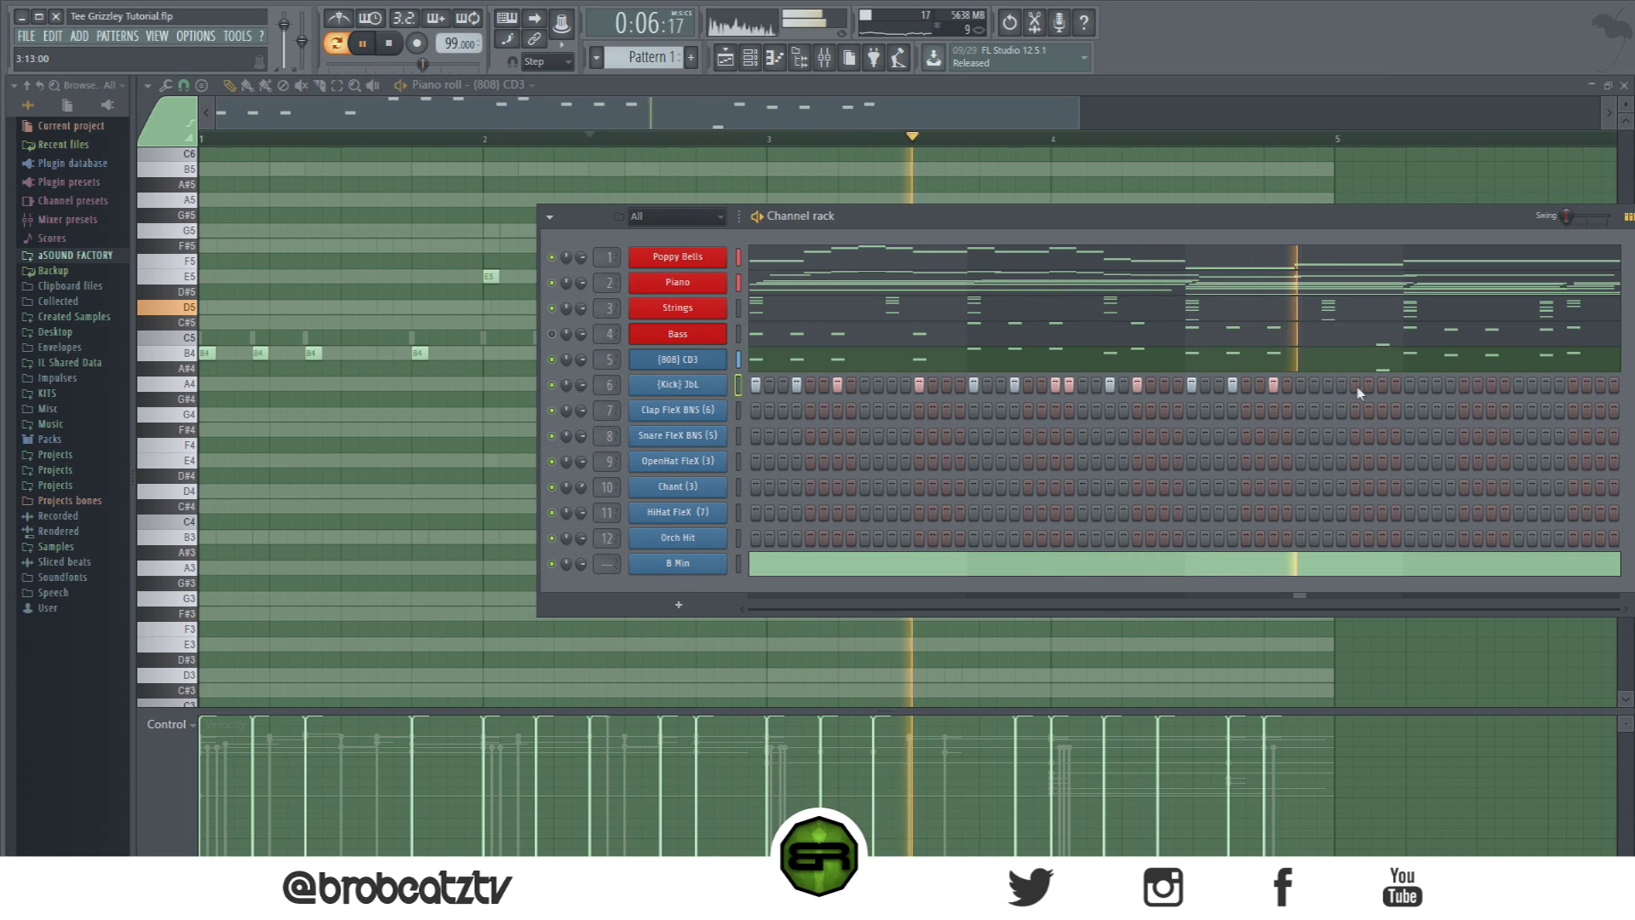
{"action": "left_click", "coordinate": [1382, 385]}
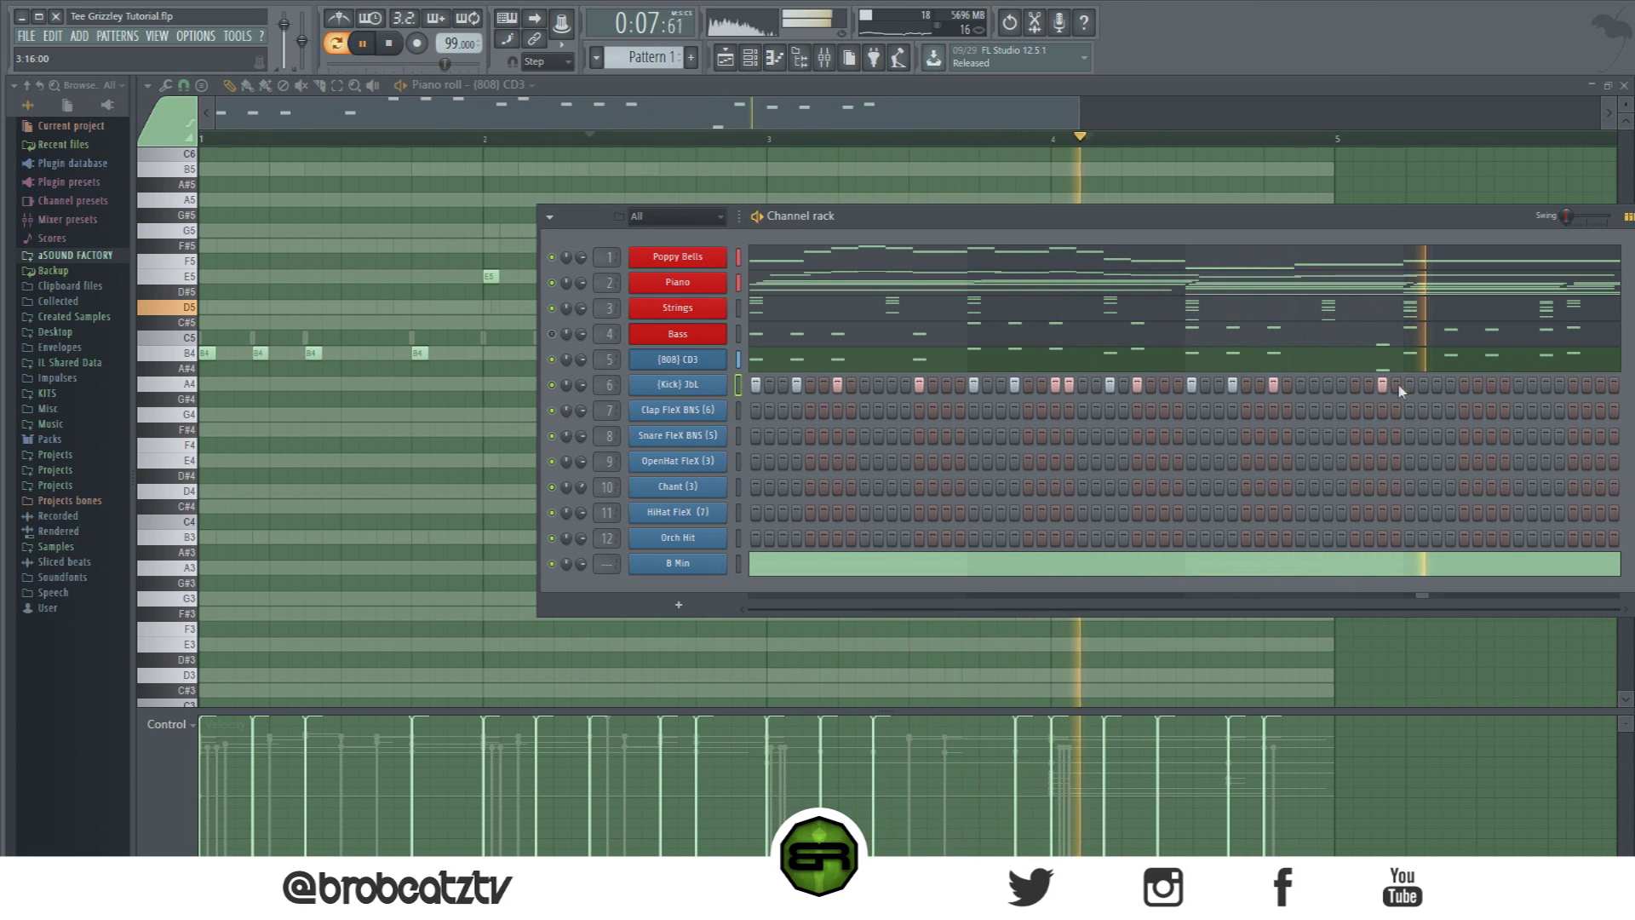
{"action": "key", "text": "space"}
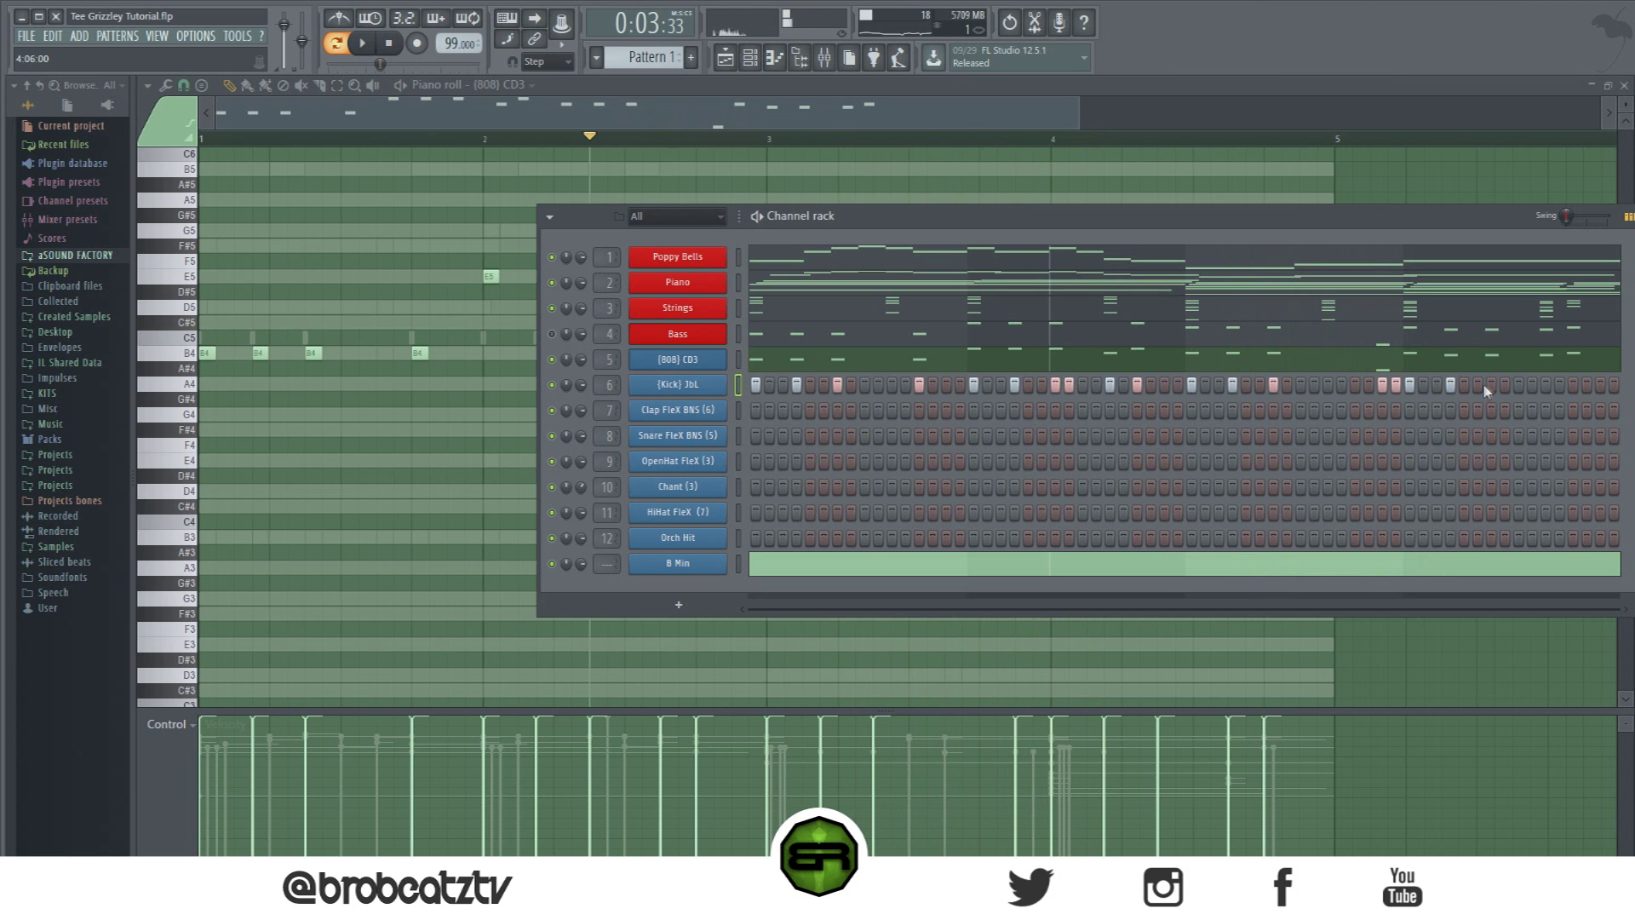
{"action": "left_click_drag", "start_coordinate": [1320, 205], "coordinate": [1109, 217]}
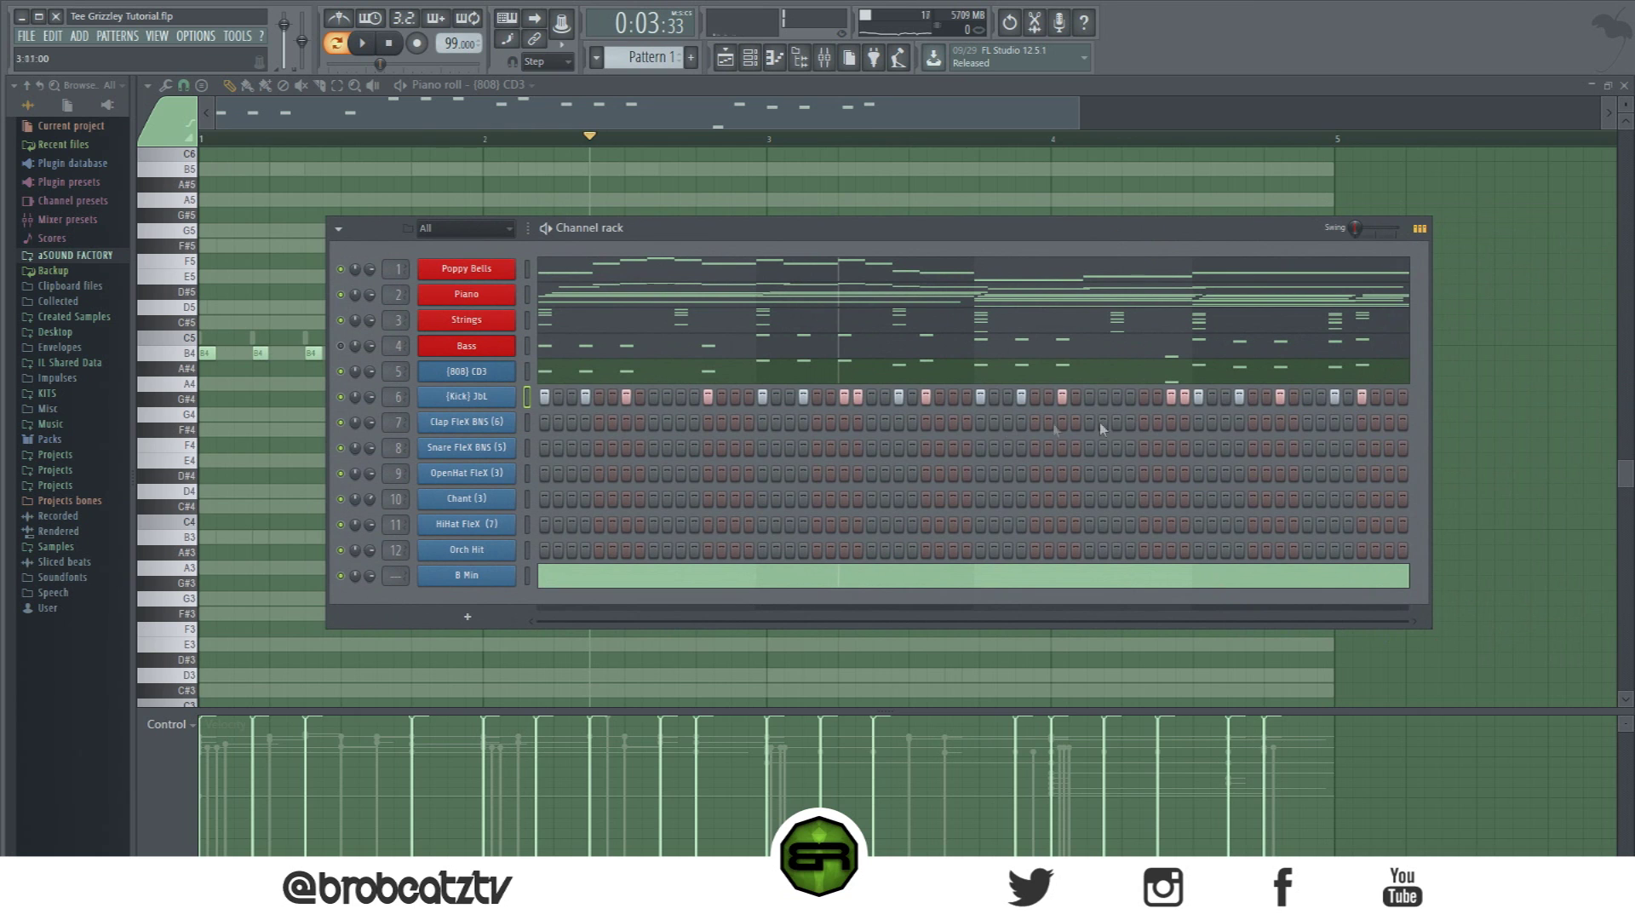
Step: Send the (Kick) JbL steps to the piano roll and raise all kick note velocities to maximum
{"action": "right_click", "coordinate": [526, 394]}
{"action": "left_click", "coordinate": [549, 399]}
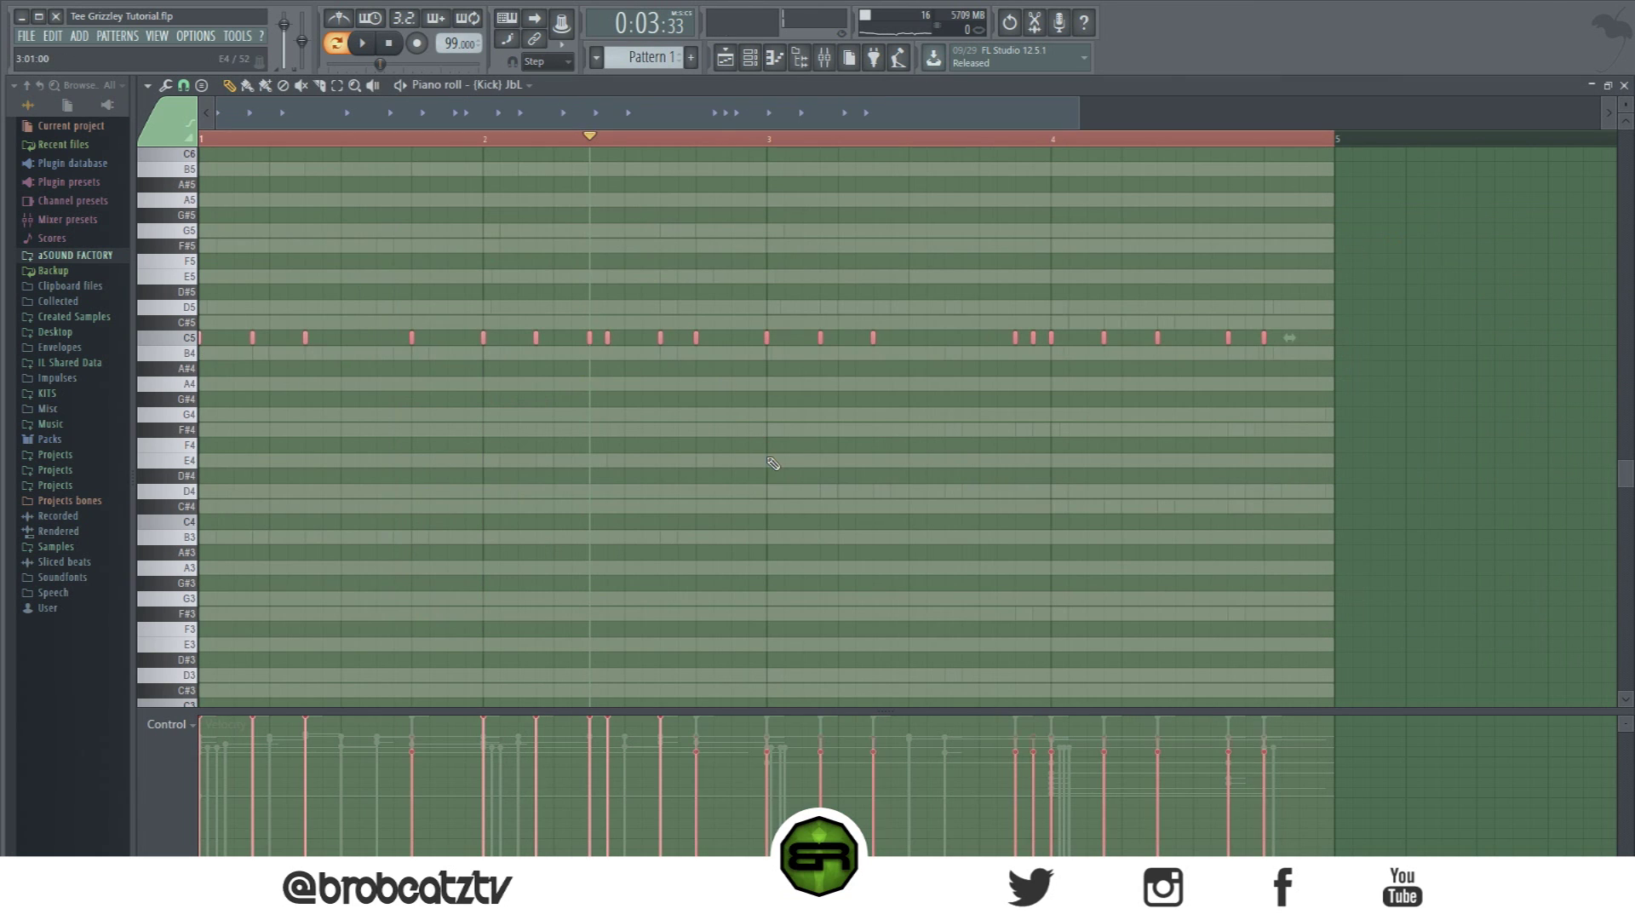
{"action": "right_click", "coordinate": [854, 574]}
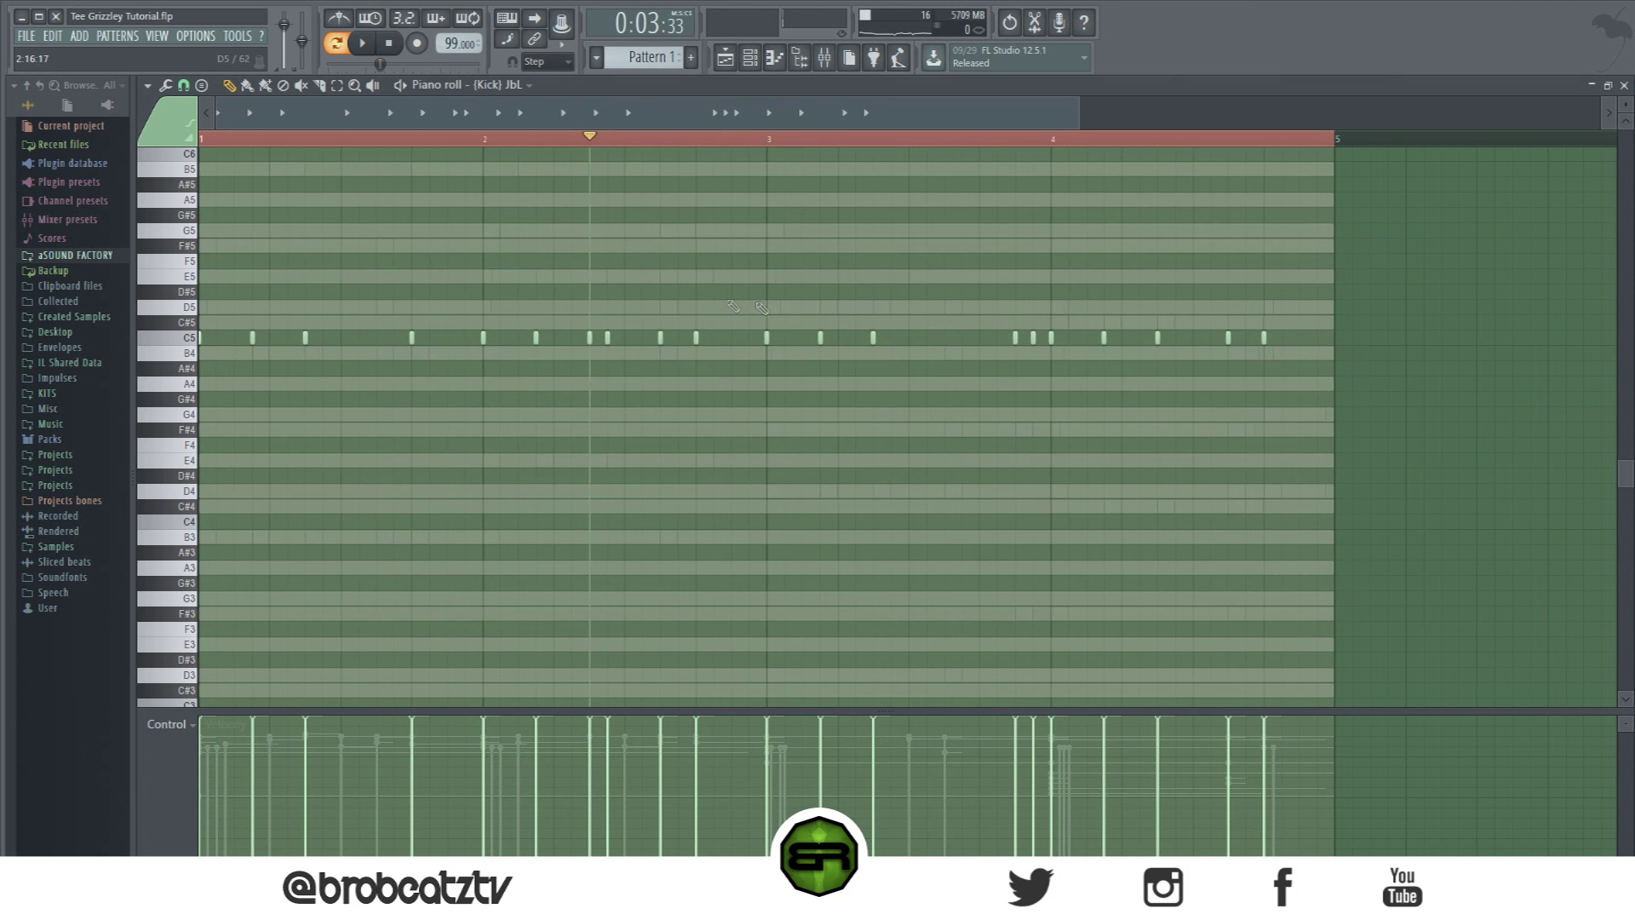
Step: Try all (Kick) JbL notes one semitone lower, at B4, while the pattern plays
{"action": "left_click", "coordinate": [203, 141]}
{"action": "key", "text": "ctrl+a"}
{"action": "key", "text": "space"}
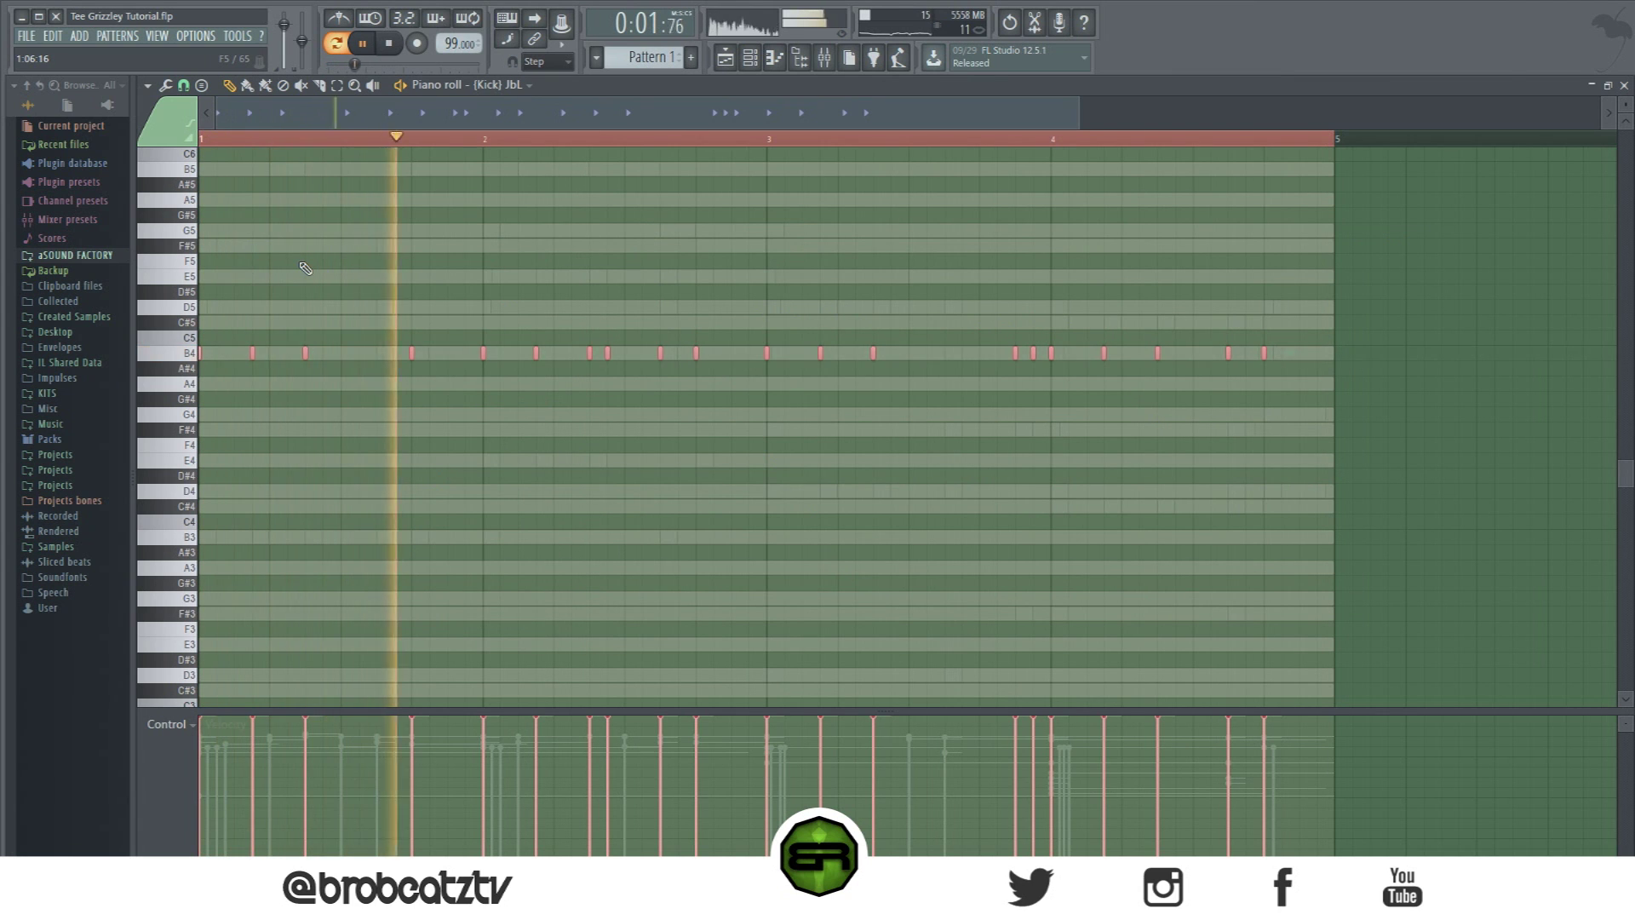
{"action": "key", "text": "shift+Up"}
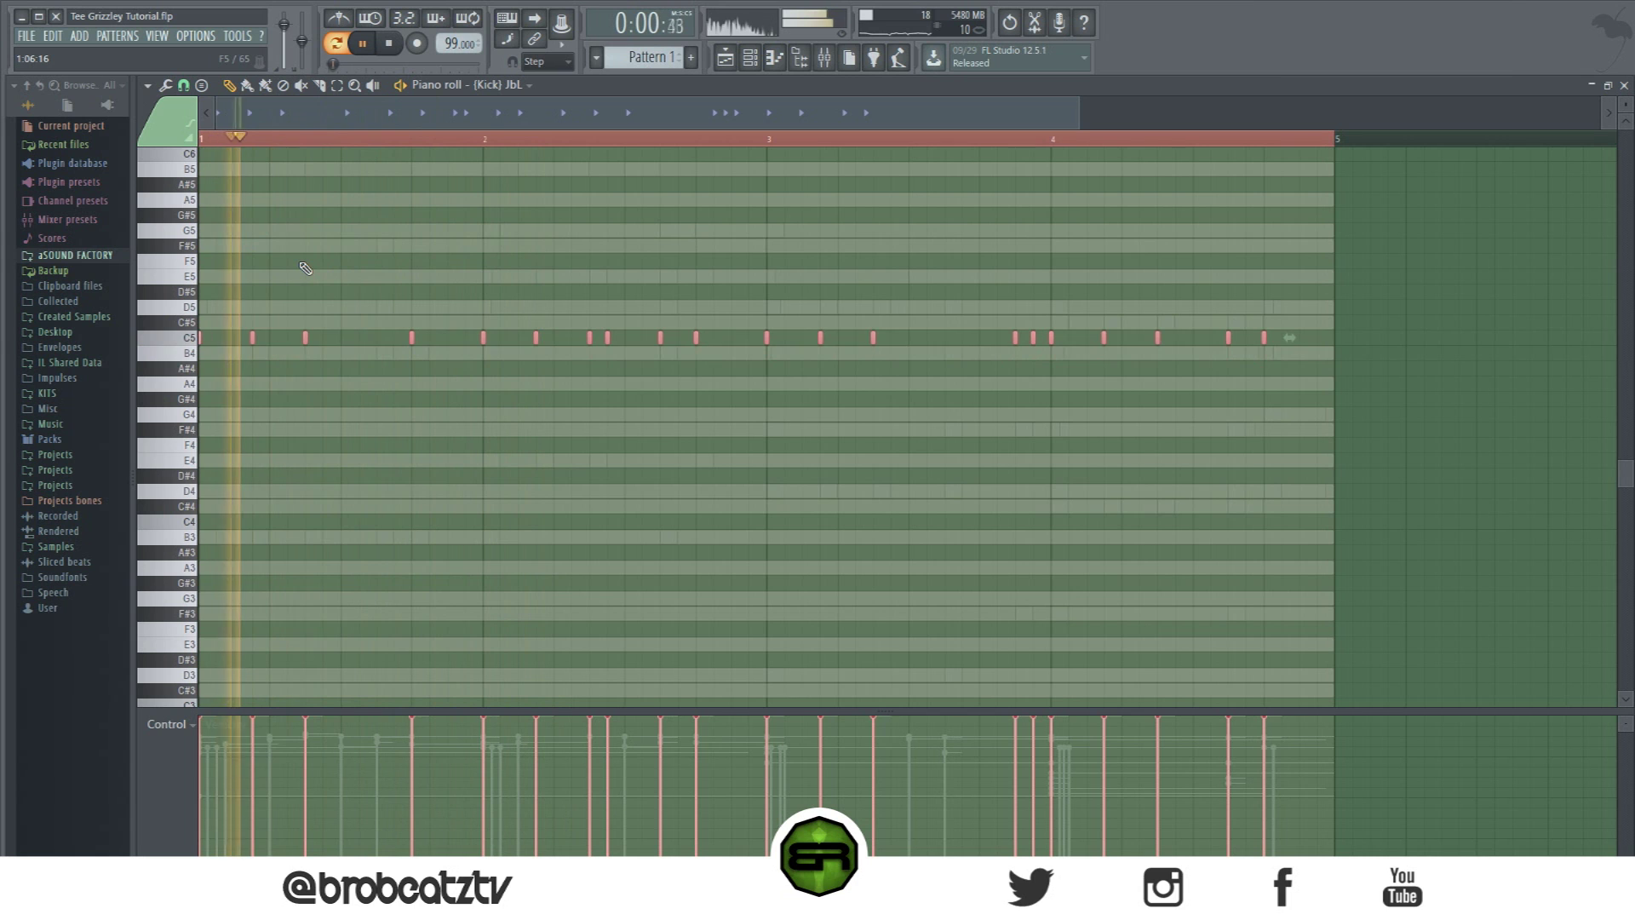
{"action": "left_click", "coordinate": [323, 275], "text": "ctrl"}
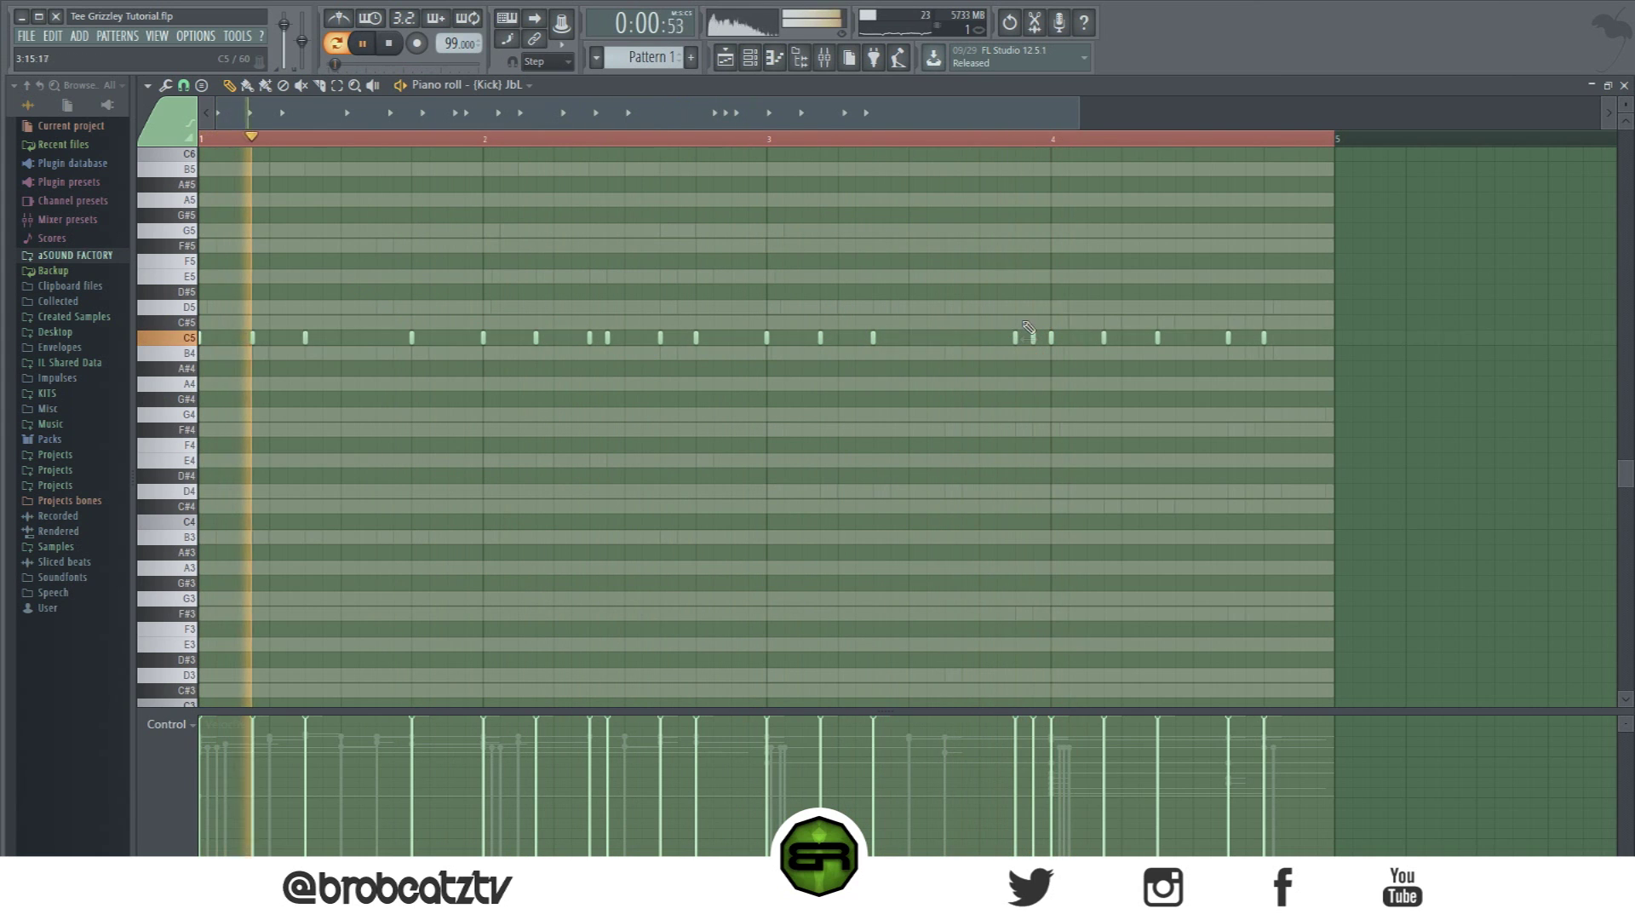
Step: Delete the (Kick) JbL notes on steps 15 and 16 of bar 3 and add longer C5 kicks on steps 11 and 15
{"action": "left_click", "coordinate": [785, 139]}
{"action": "right_click", "coordinate": [1033, 339]}
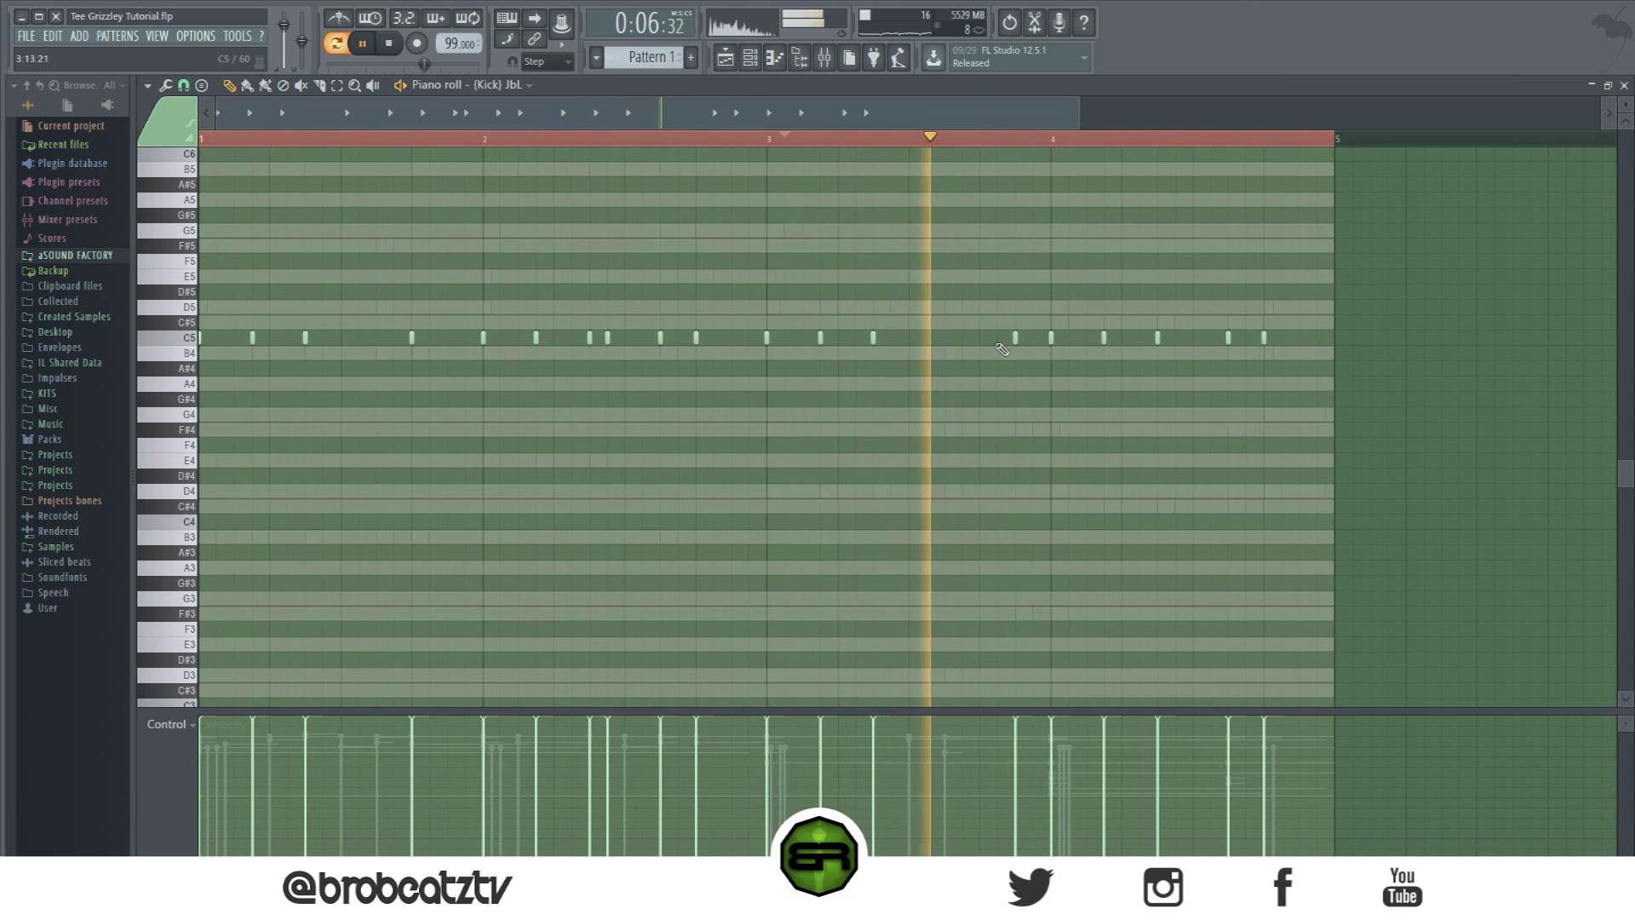
{"action": "left_click", "coordinate": [951, 337]}
{"action": "right_click", "coordinate": [1015, 337]}
{"action": "left_click", "coordinate": [720, 138]}
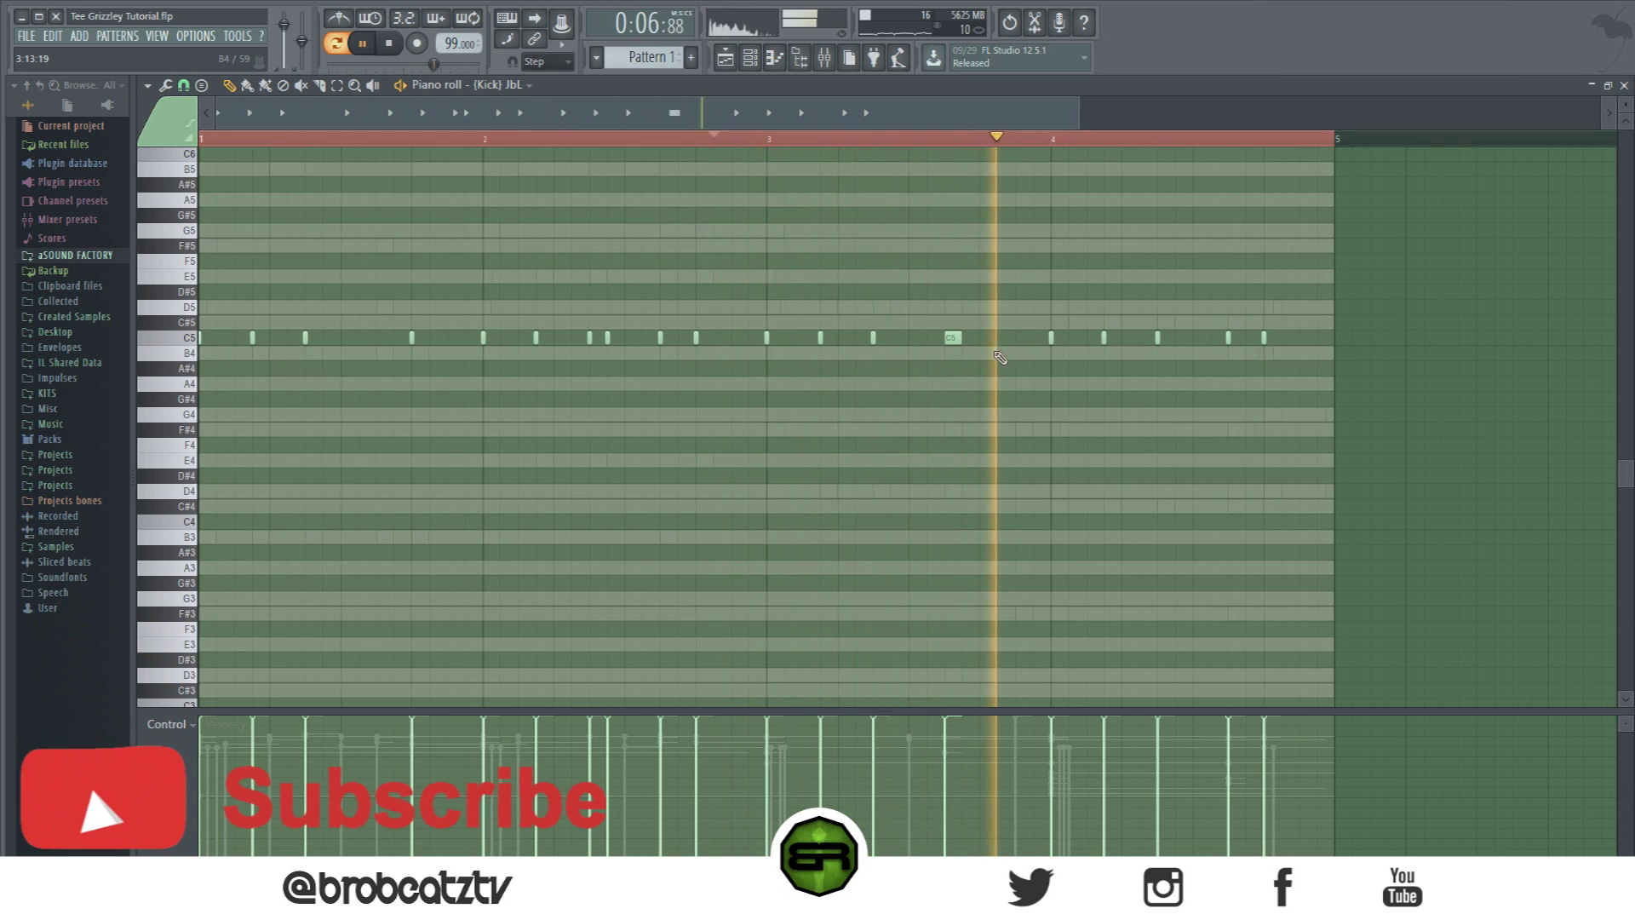
{"action": "left_click", "coordinate": [1021, 337]}
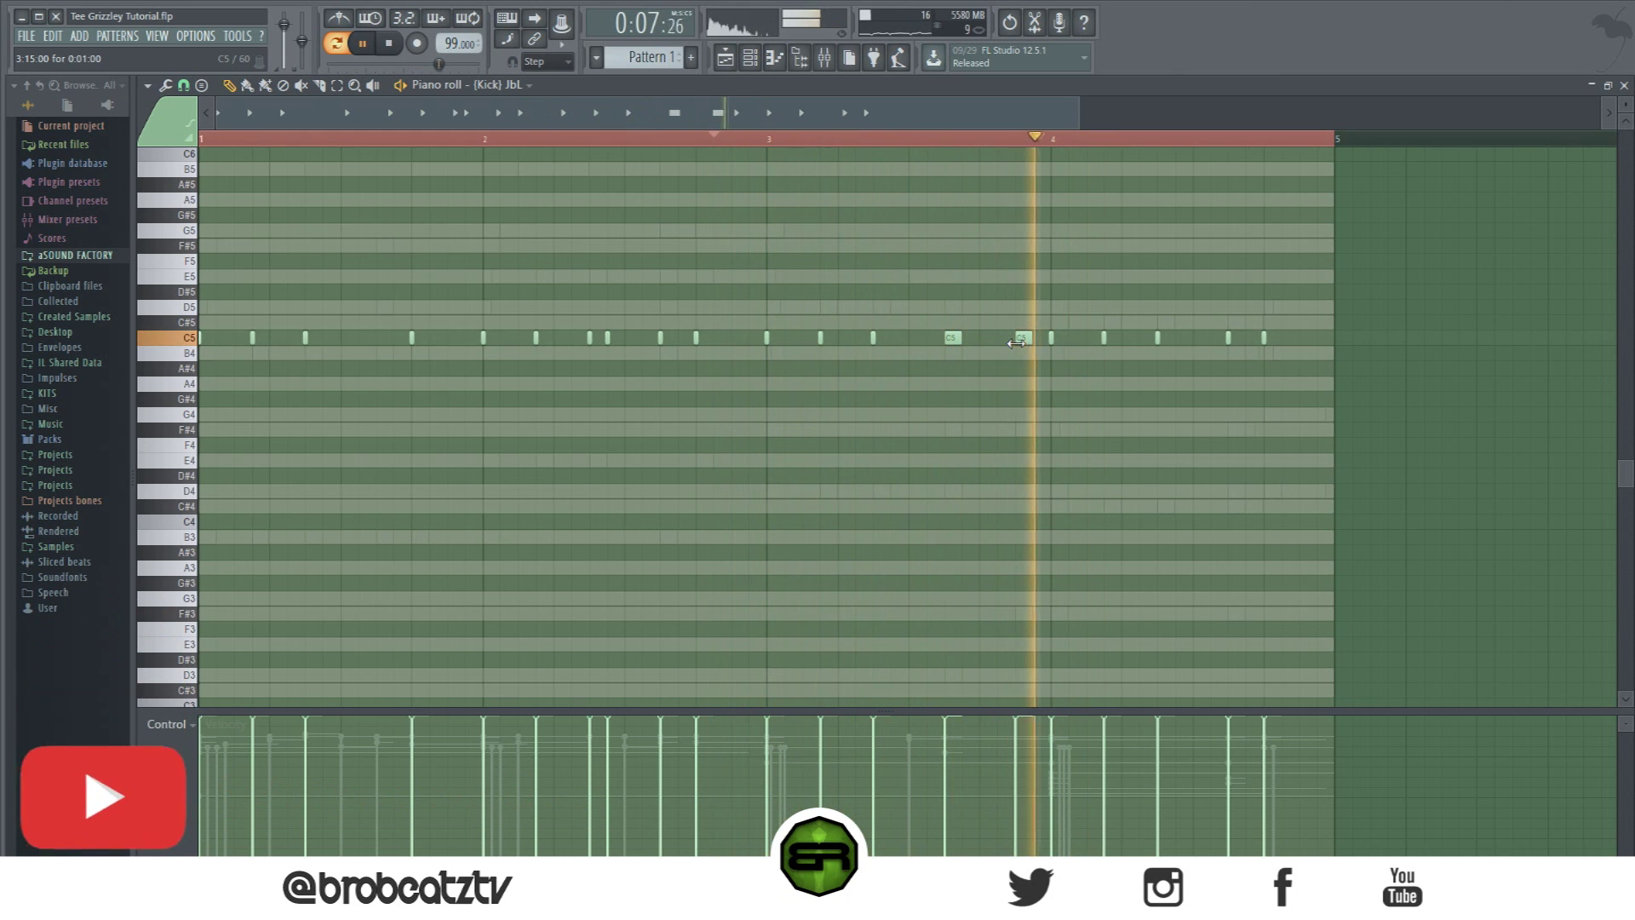
{"action": "key", "text": "space"}
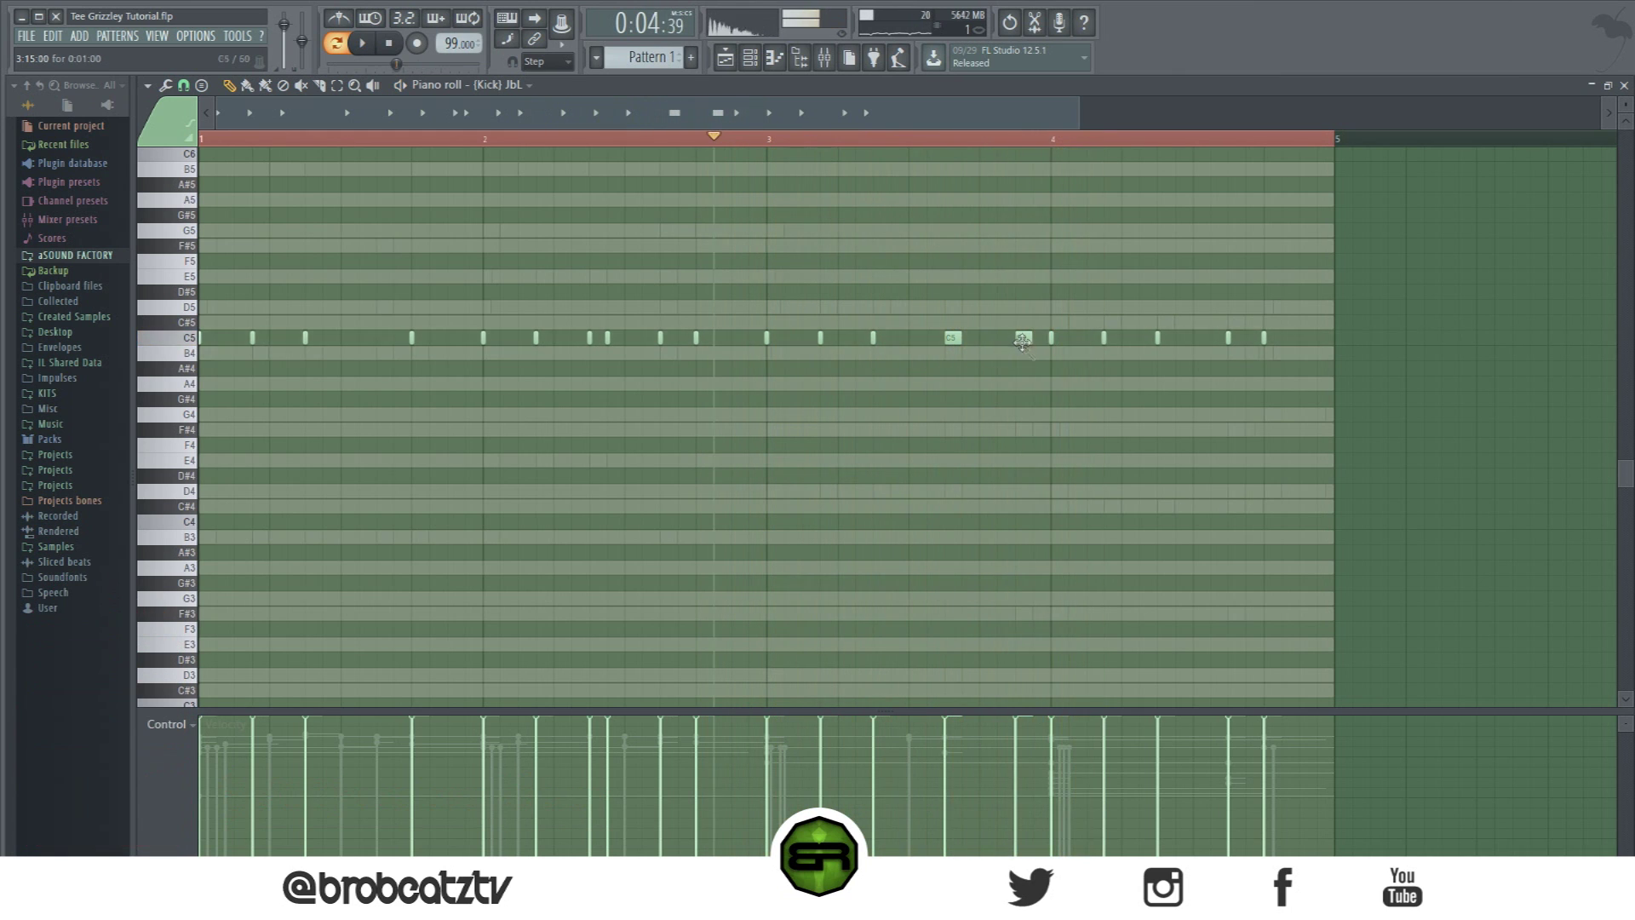
Step: Sidechain the (Kick) JbL mixer track to the (808) CD3 track
{"action": "left_click", "coordinate": [772, 57]}
{"action": "left_click", "coordinate": [824, 58]}
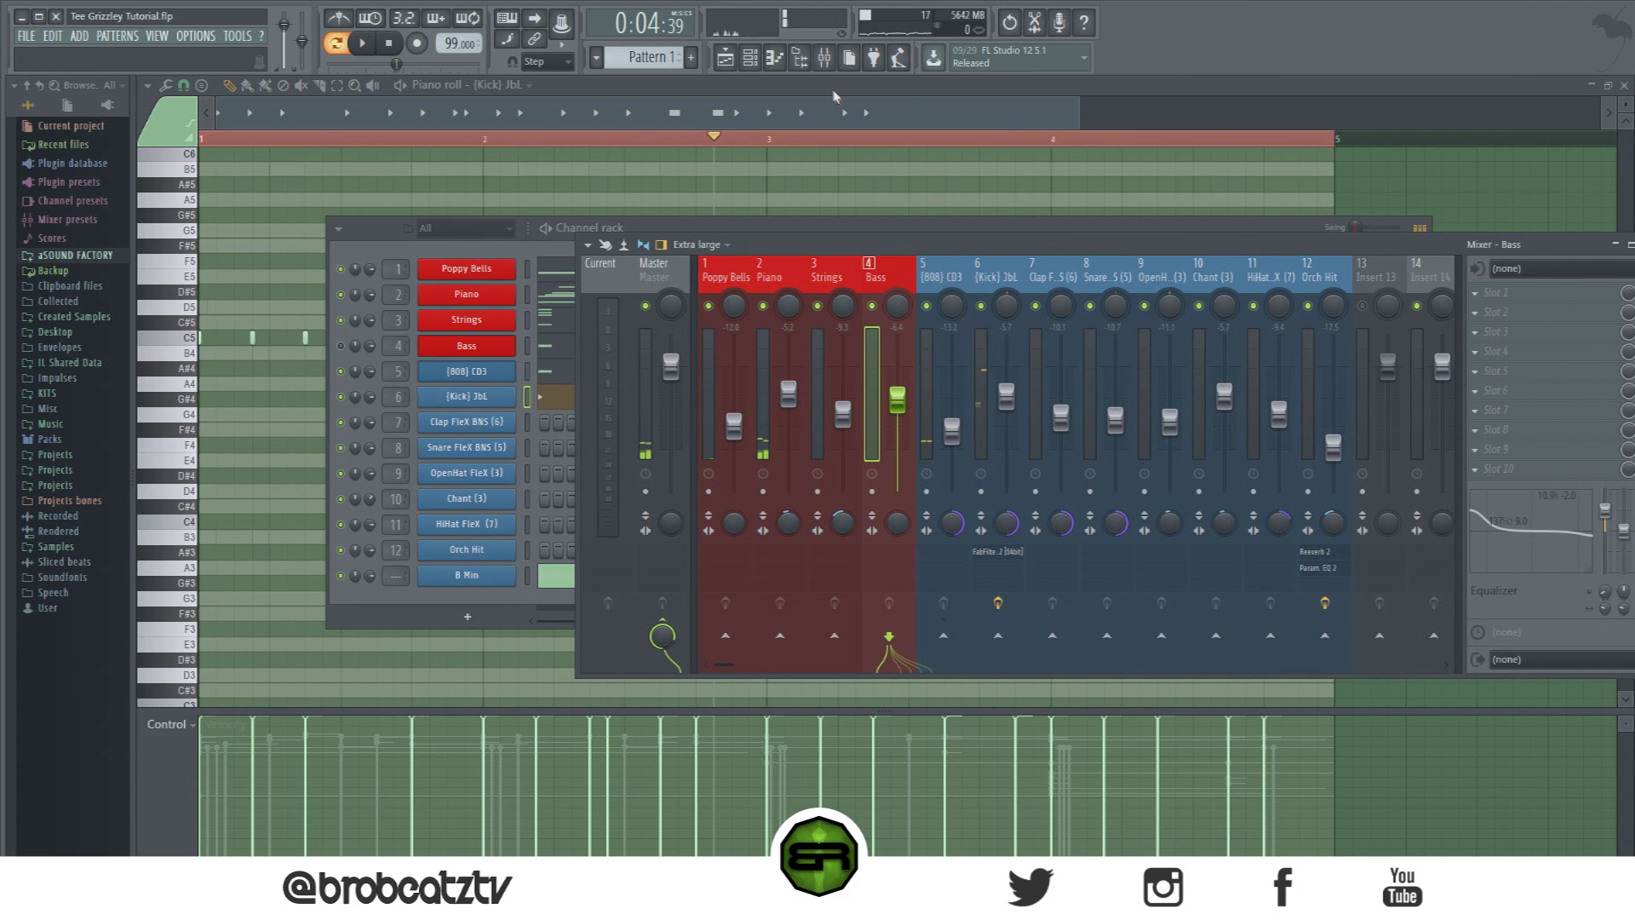
{"action": "left_click", "coordinate": [1007, 283]}
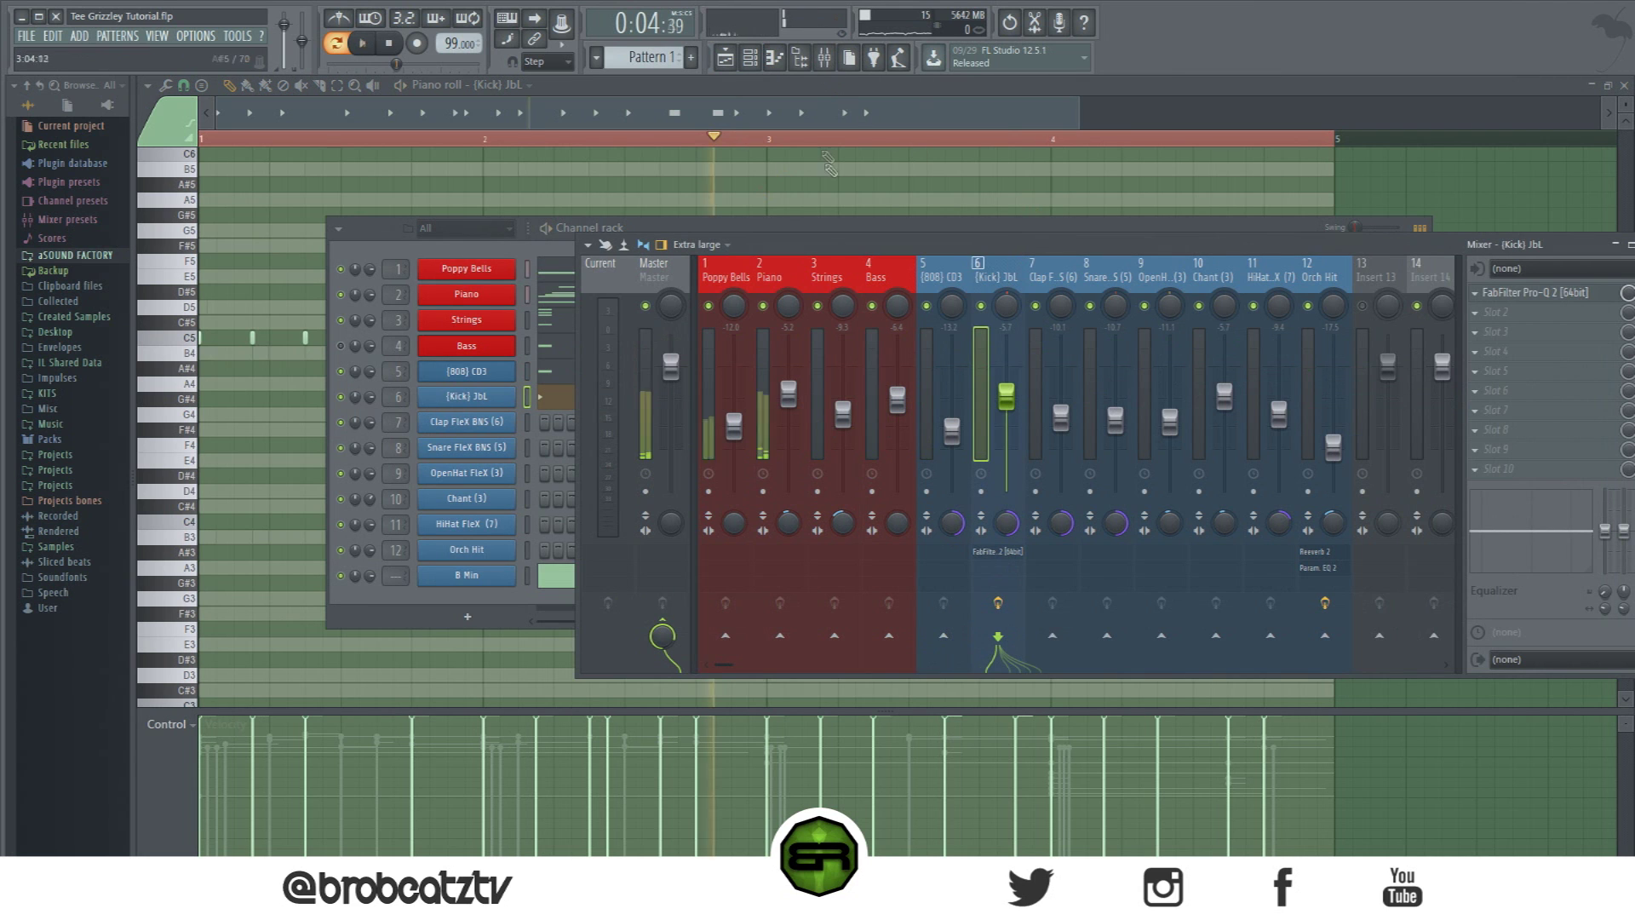
{"action": "key", "text": "space"}
{"action": "left_click", "coordinate": [820, 116]}
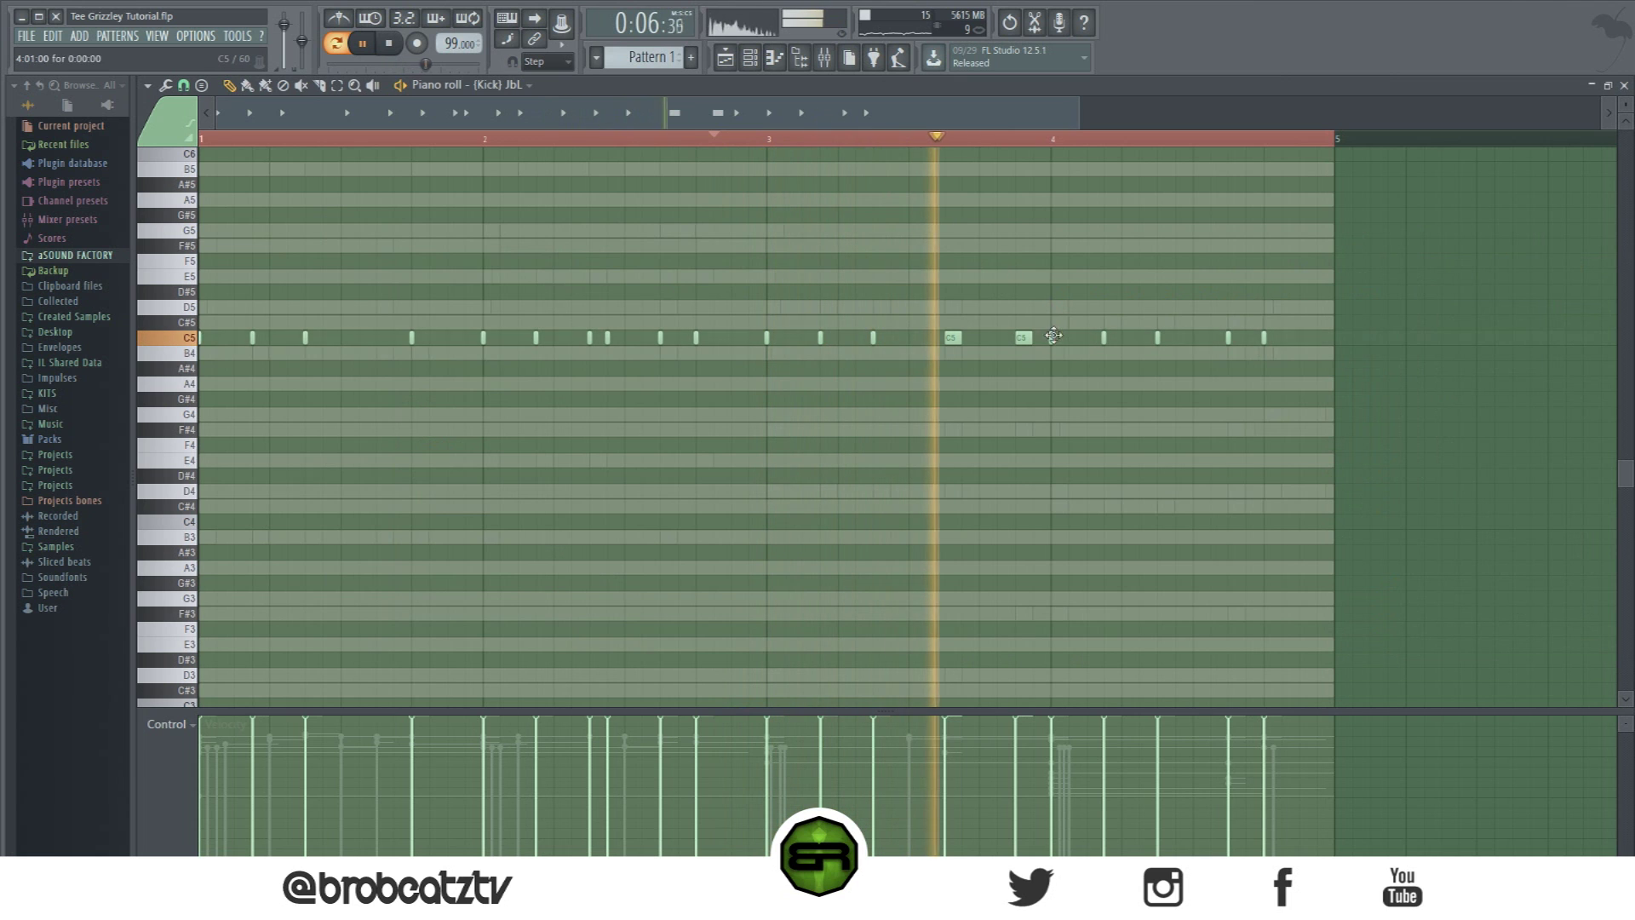
{"action": "key", "text": "space"}
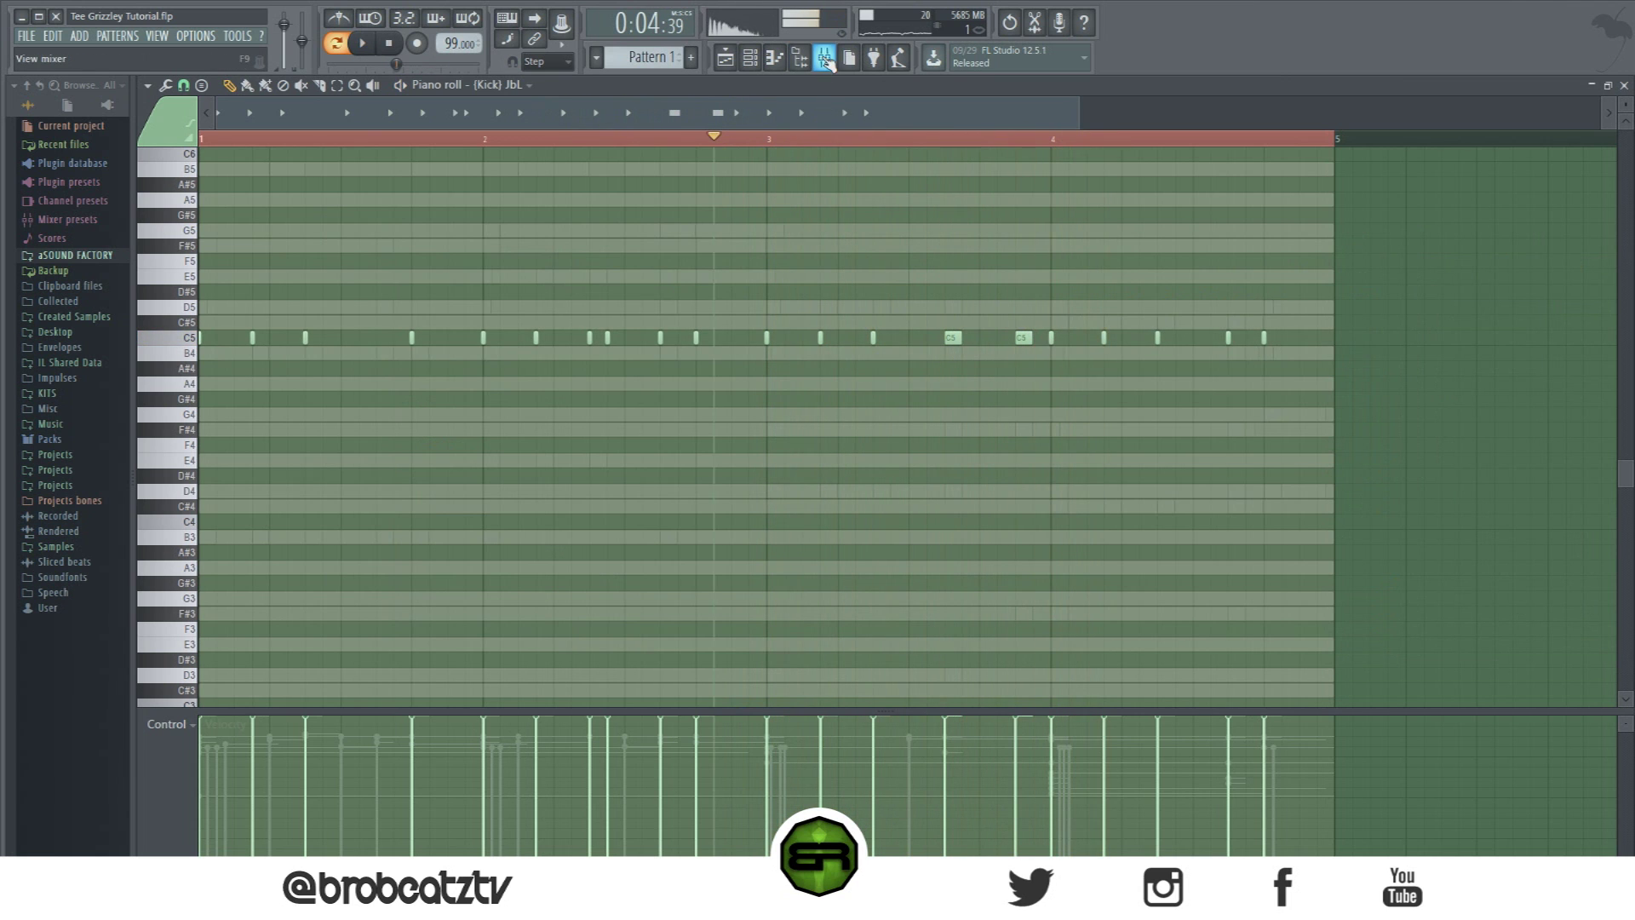
{"action": "left_click", "coordinate": [824, 59]}
{"action": "right_click", "coordinate": [957, 638]}
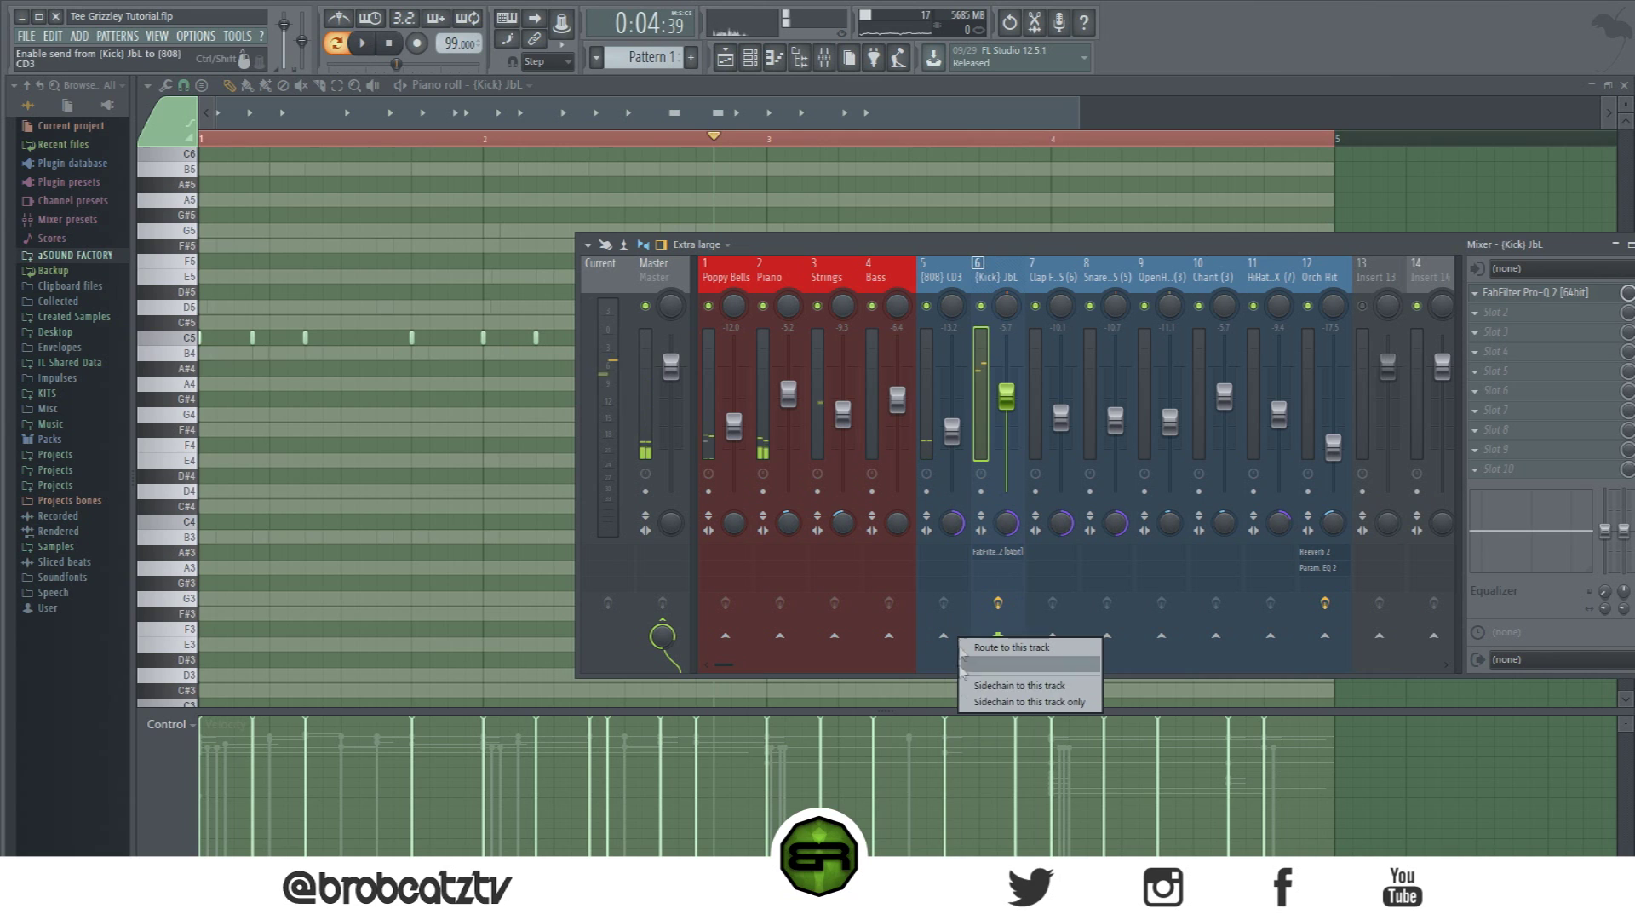
{"action": "left_click", "coordinate": [972, 690]}
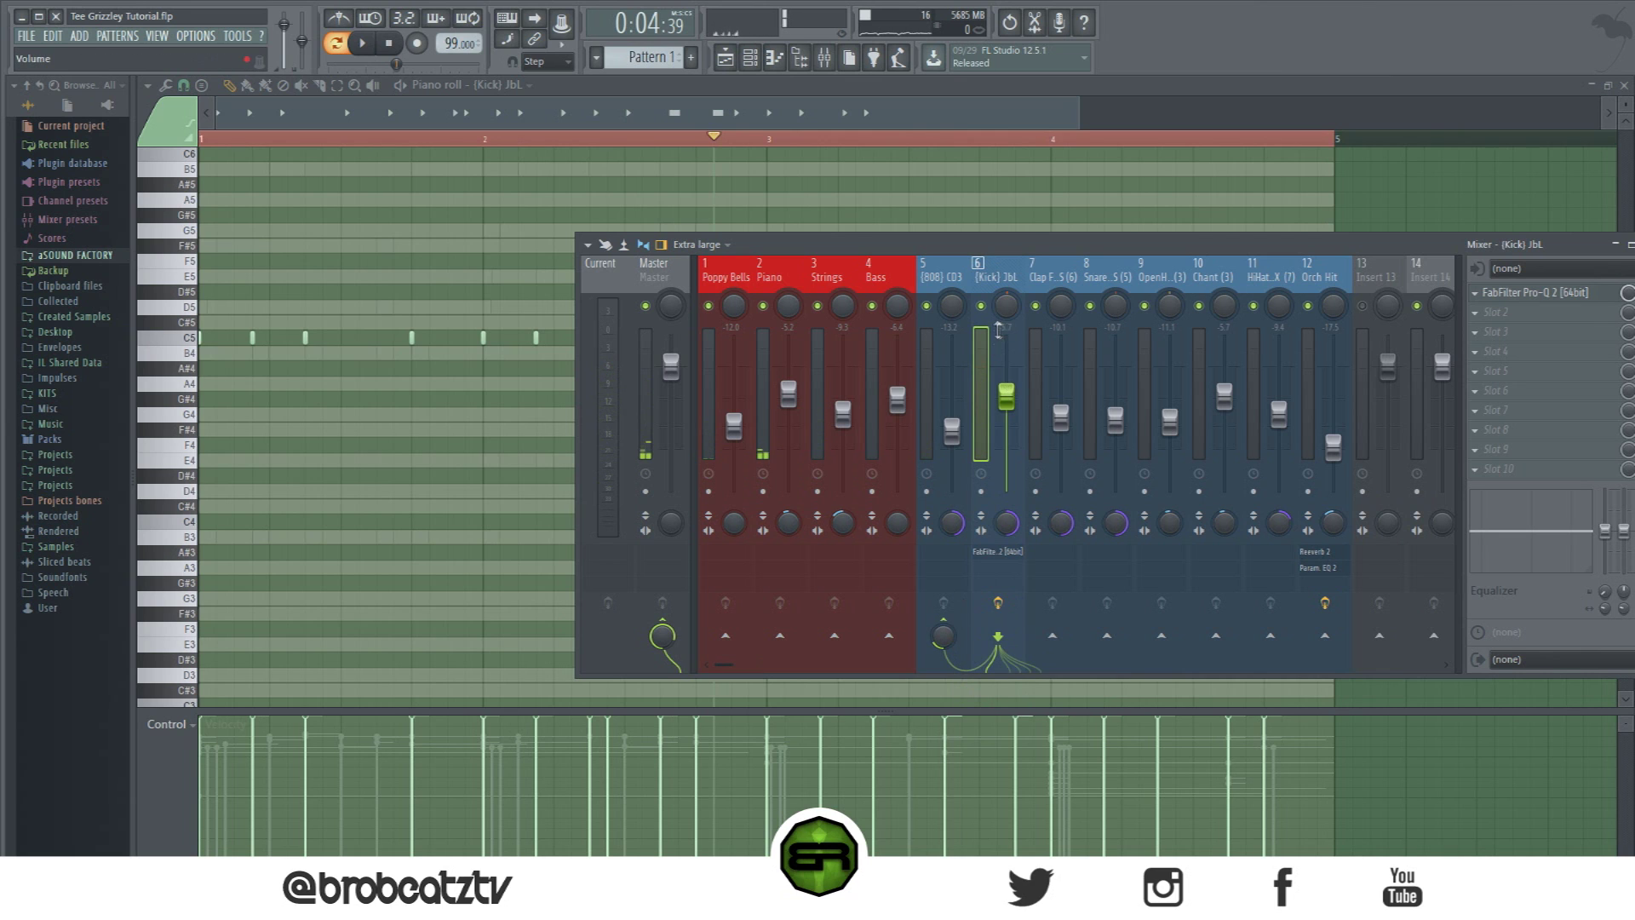
{"action": "right_click", "coordinate": [1009, 304]}
{"action": "left_click", "coordinate": [1018, 313]}
{"action": "left_click", "coordinate": [969, 112]}
Step: In the (808) CD3 piano roll, move bar 3's F#4 note up to D5 and add a D5 note on step 11 of that bar
{"action": "left_click", "coordinate": [750, 57]}
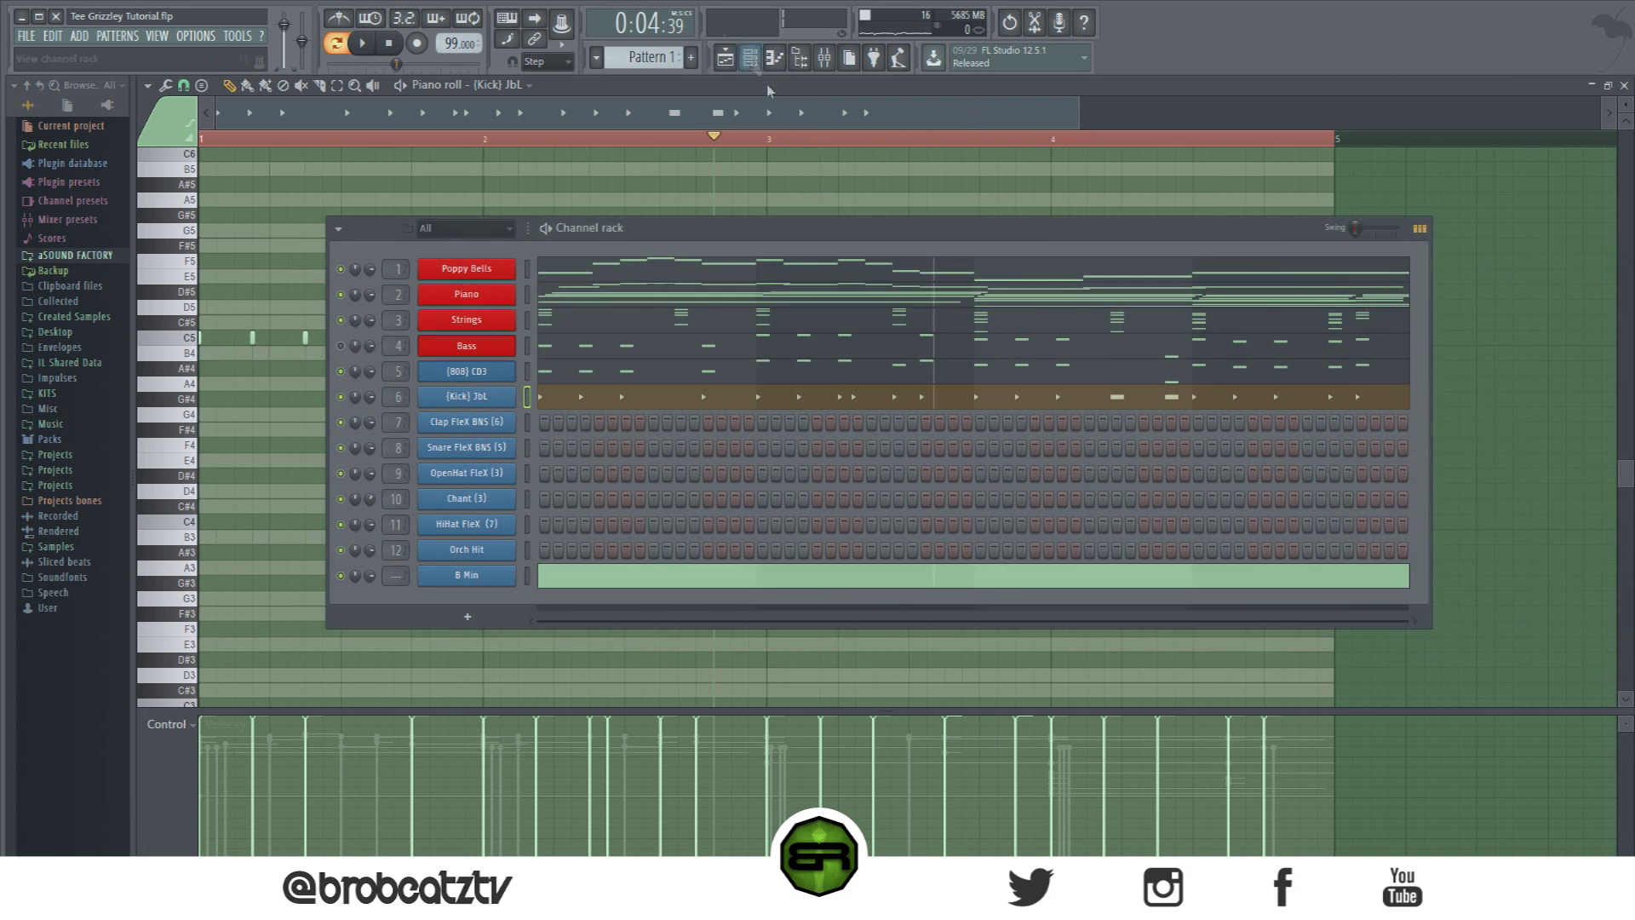
{"action": "left_click", "coordinate": [1202, 379]}
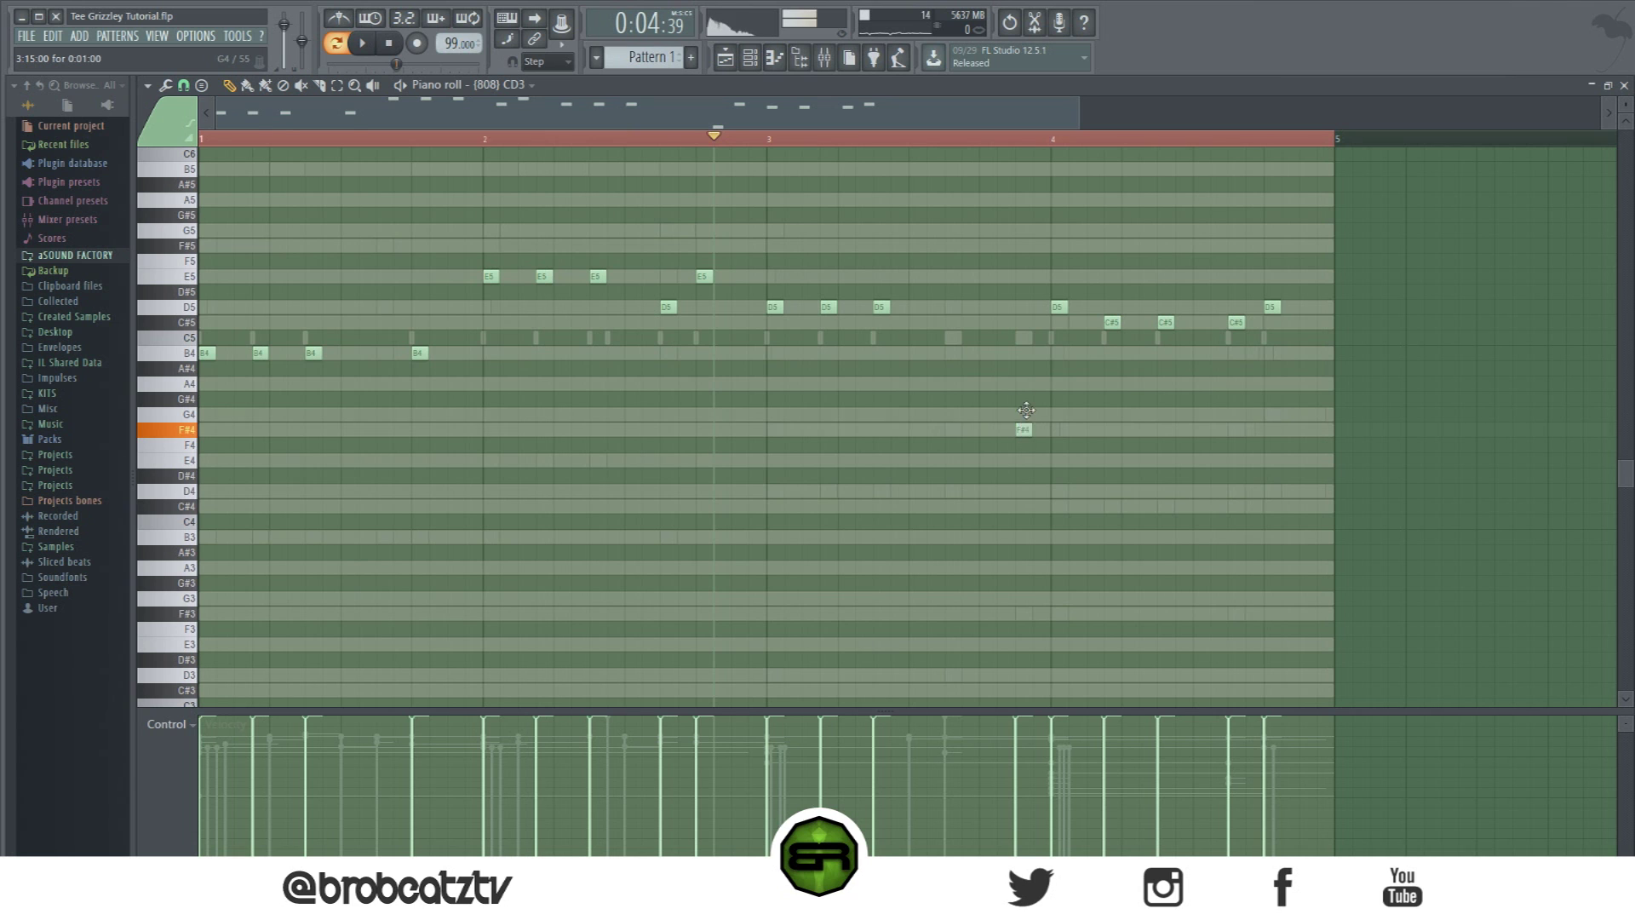
{"action": "left_click_drag", "start_coordinate": [1024, 311], "coordinate": [1027, 304]}
{"action": "key", "text": "space"}
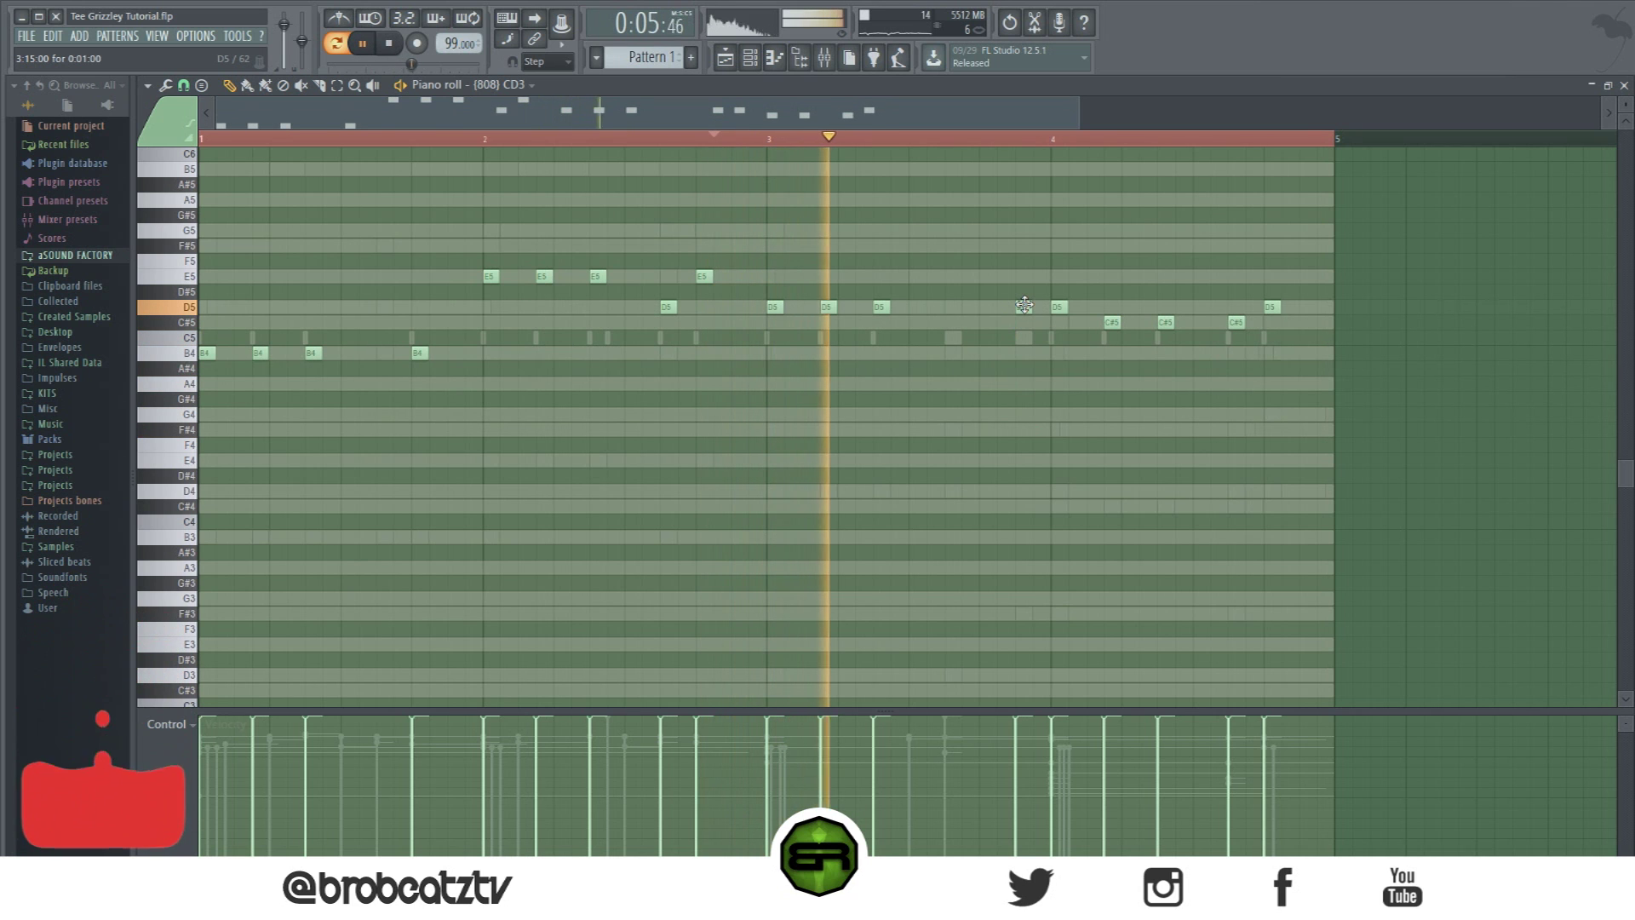
{"action": "left_click", "coordinate": [950, 306]}
{"action": "key", "text": "space"}
{"action": "key", "text": "space"}
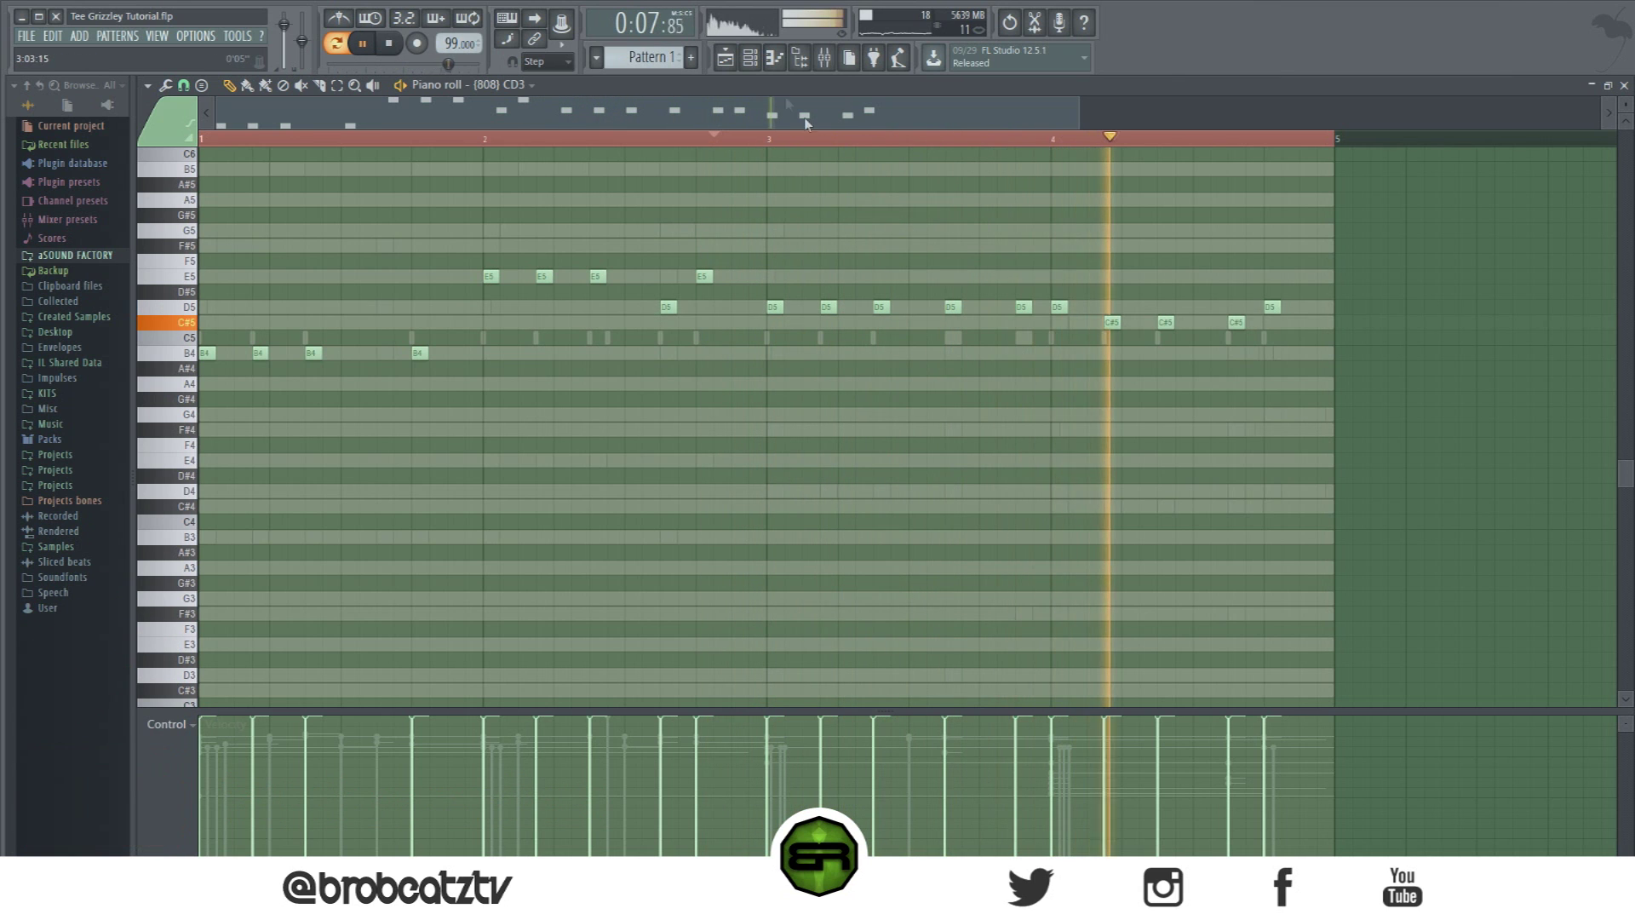
{"action": "left_click", "coordinate": [753, 58]}
{"action": "key", "text": "space"}
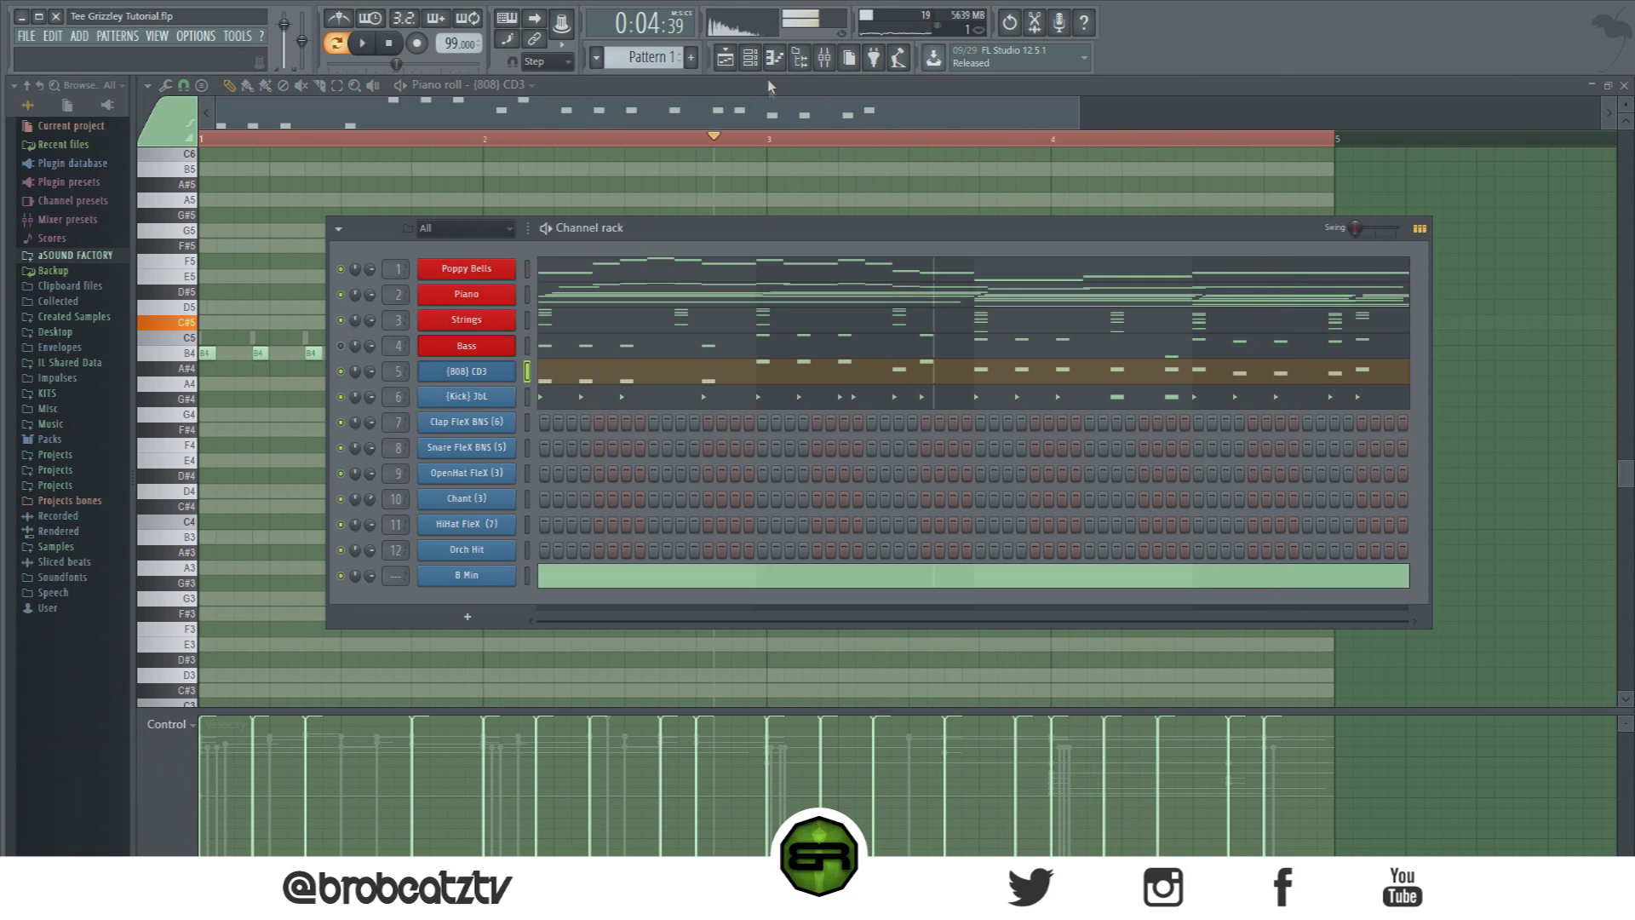
Step: In the (Kick) JbL piano roll, replace the long C5 kick on step 15 of bar 3 with a short one and play the pattern
{"action": "left_click", "coordinate": [1032, 406]}
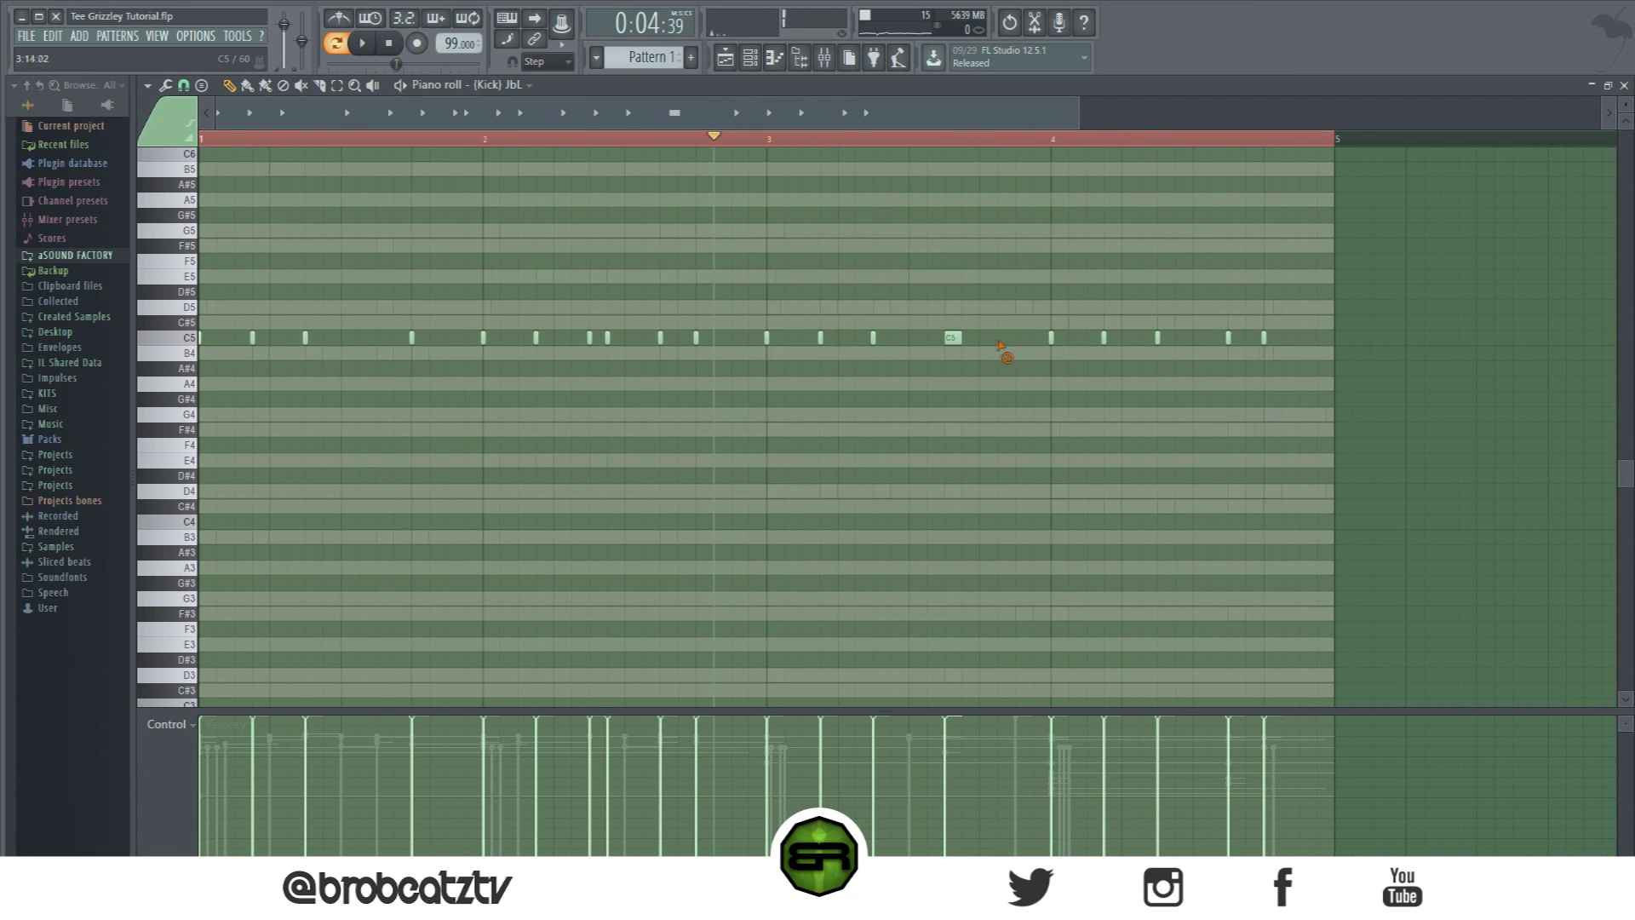
{"action": "key", "text": "space"}
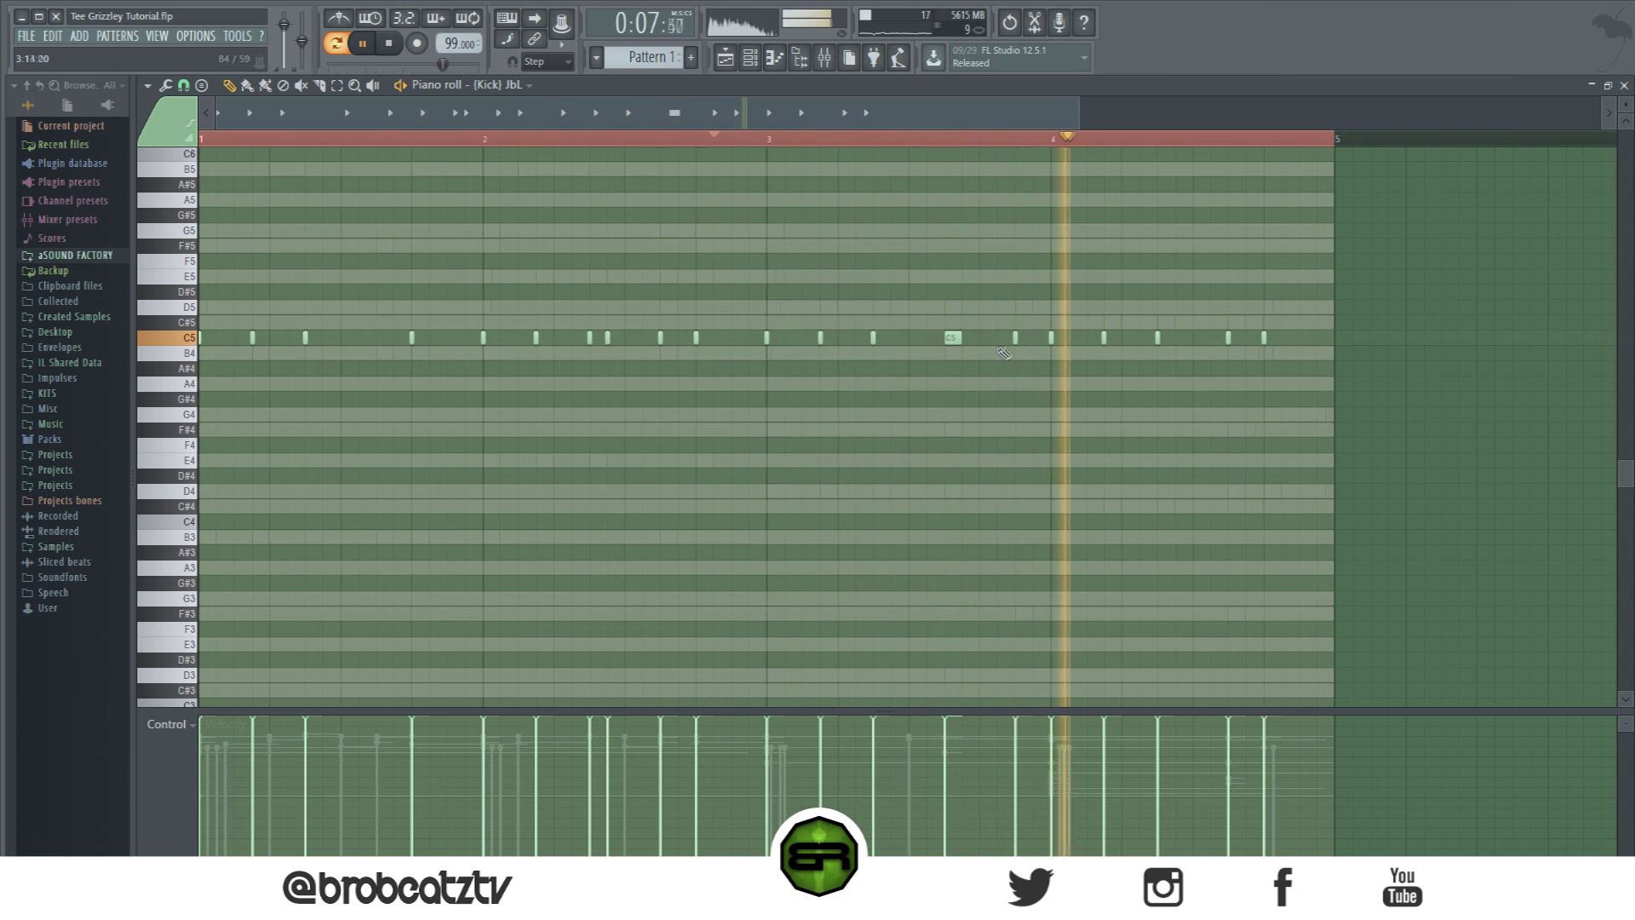
{"action": "key", "text": "space"}
{"action": "left_click", "coordinate": [750, 58]}
{"action": "right_click", "coordinate": [481, 375]}
{"action": "key", "text": "Escape"}
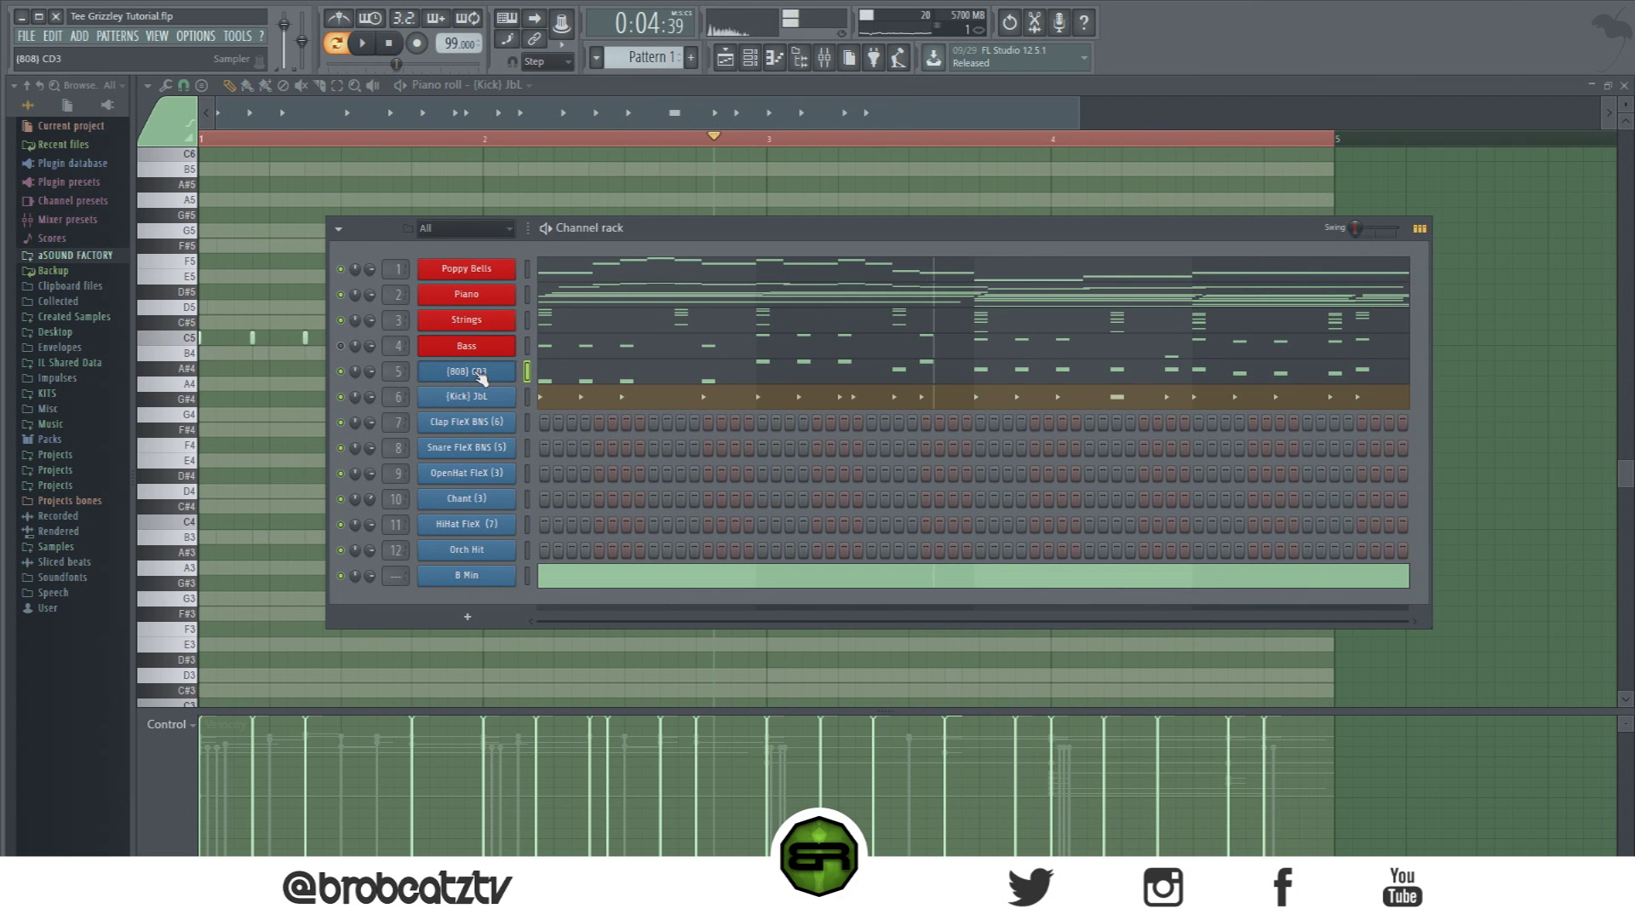
{"action": "key", "text": "F6"}
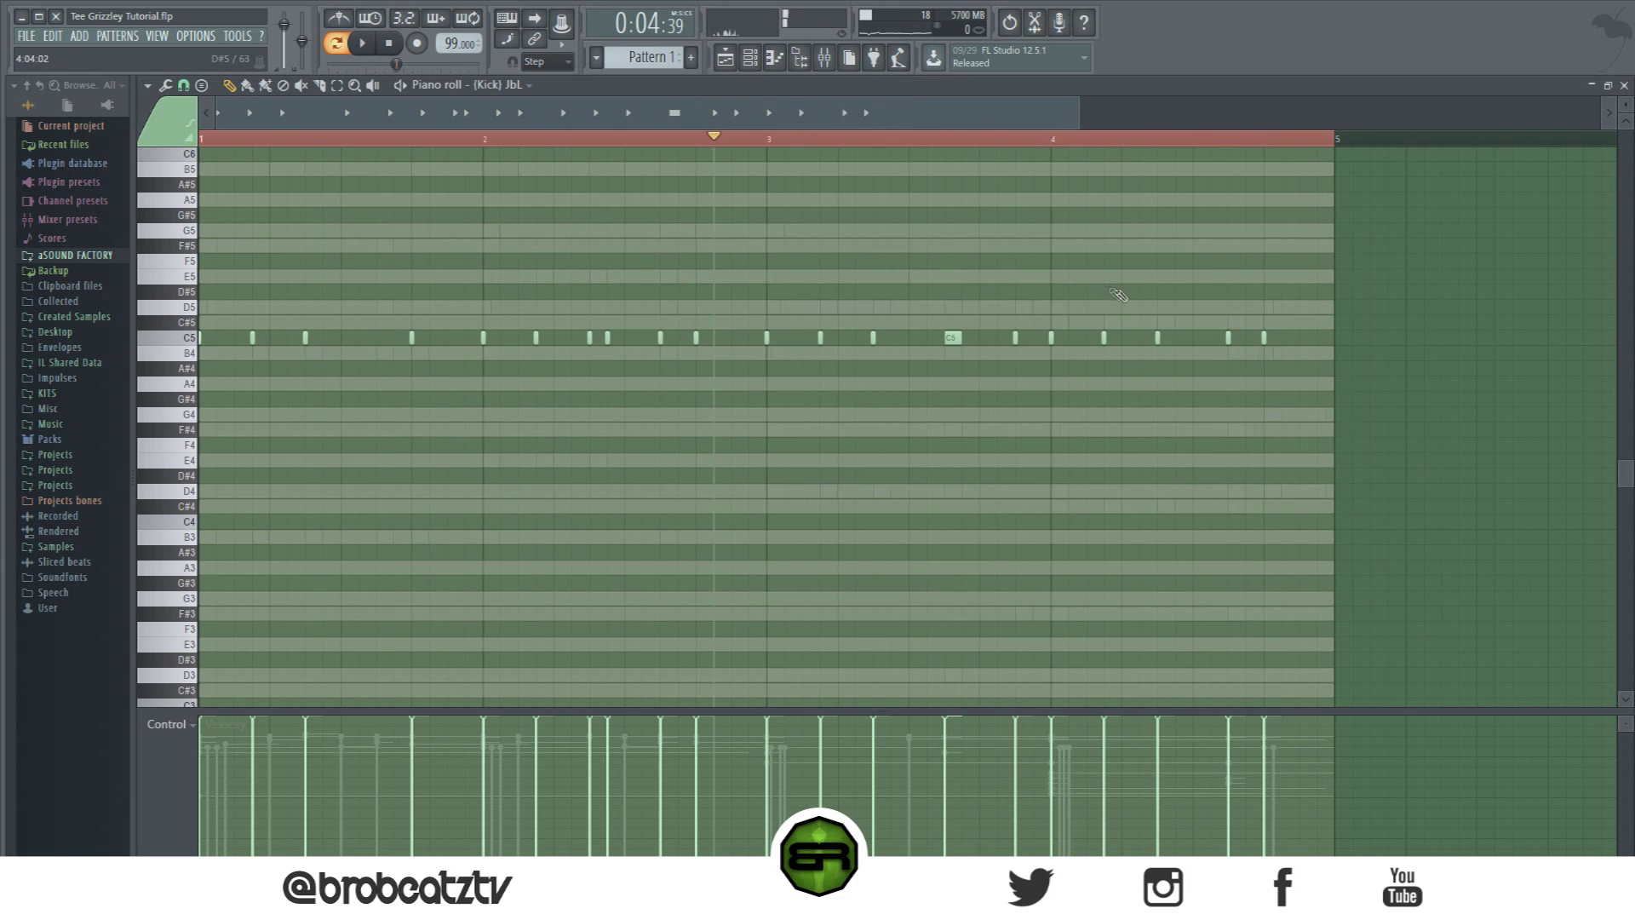
{"action": "left_click", "coordinate": [751, 60]}
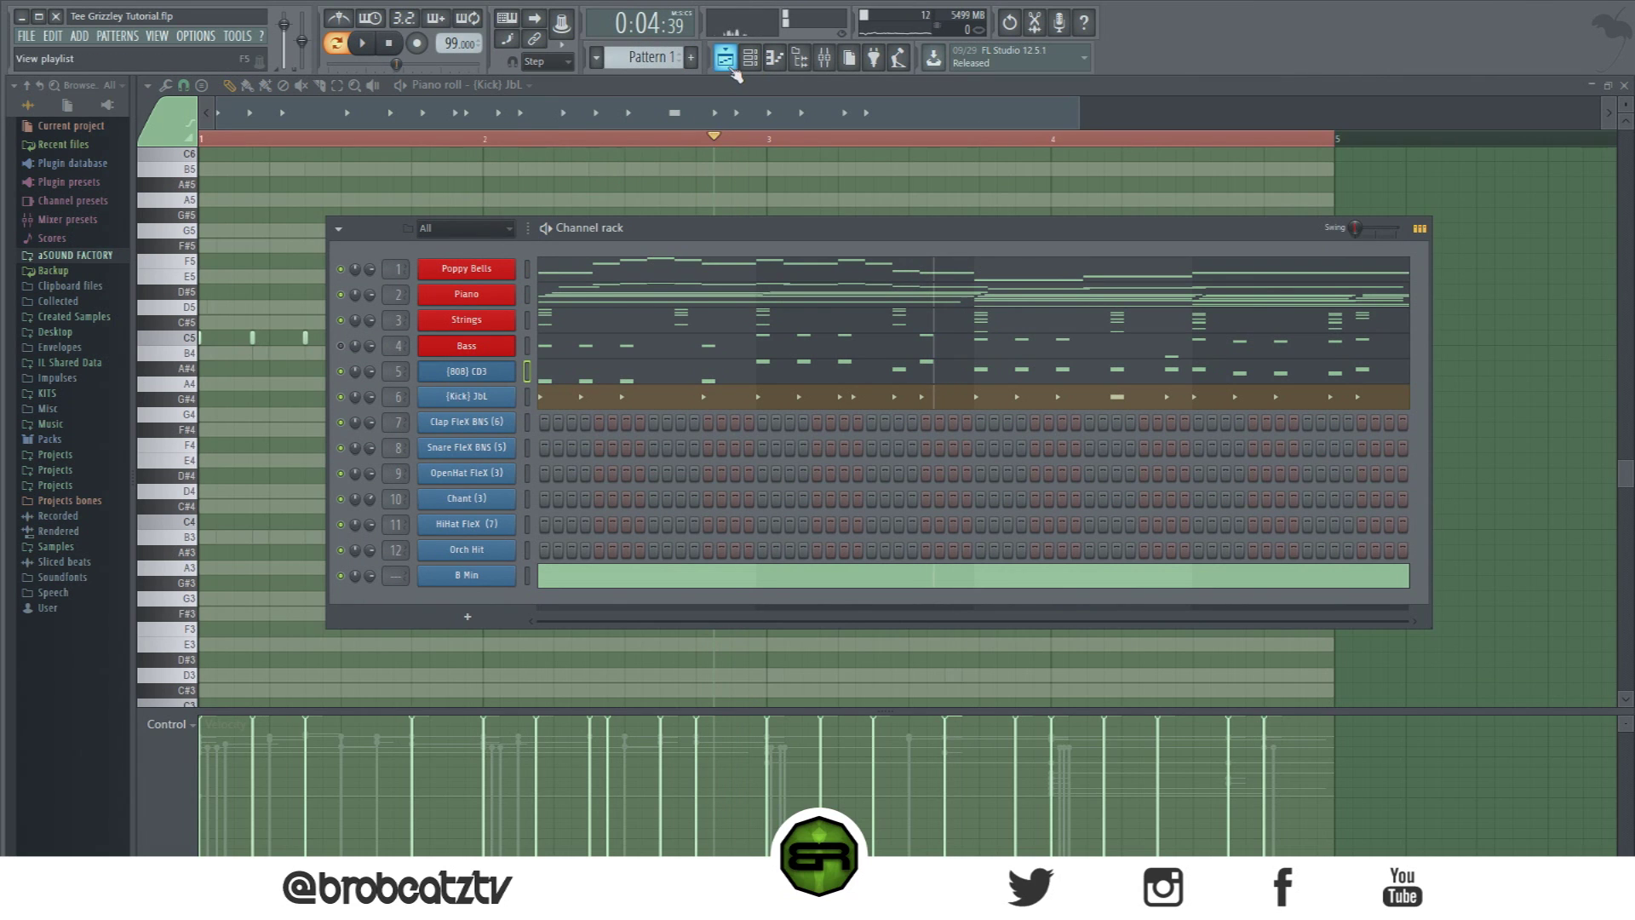
{"action": "right_click", "coordinate": [474, 584]}
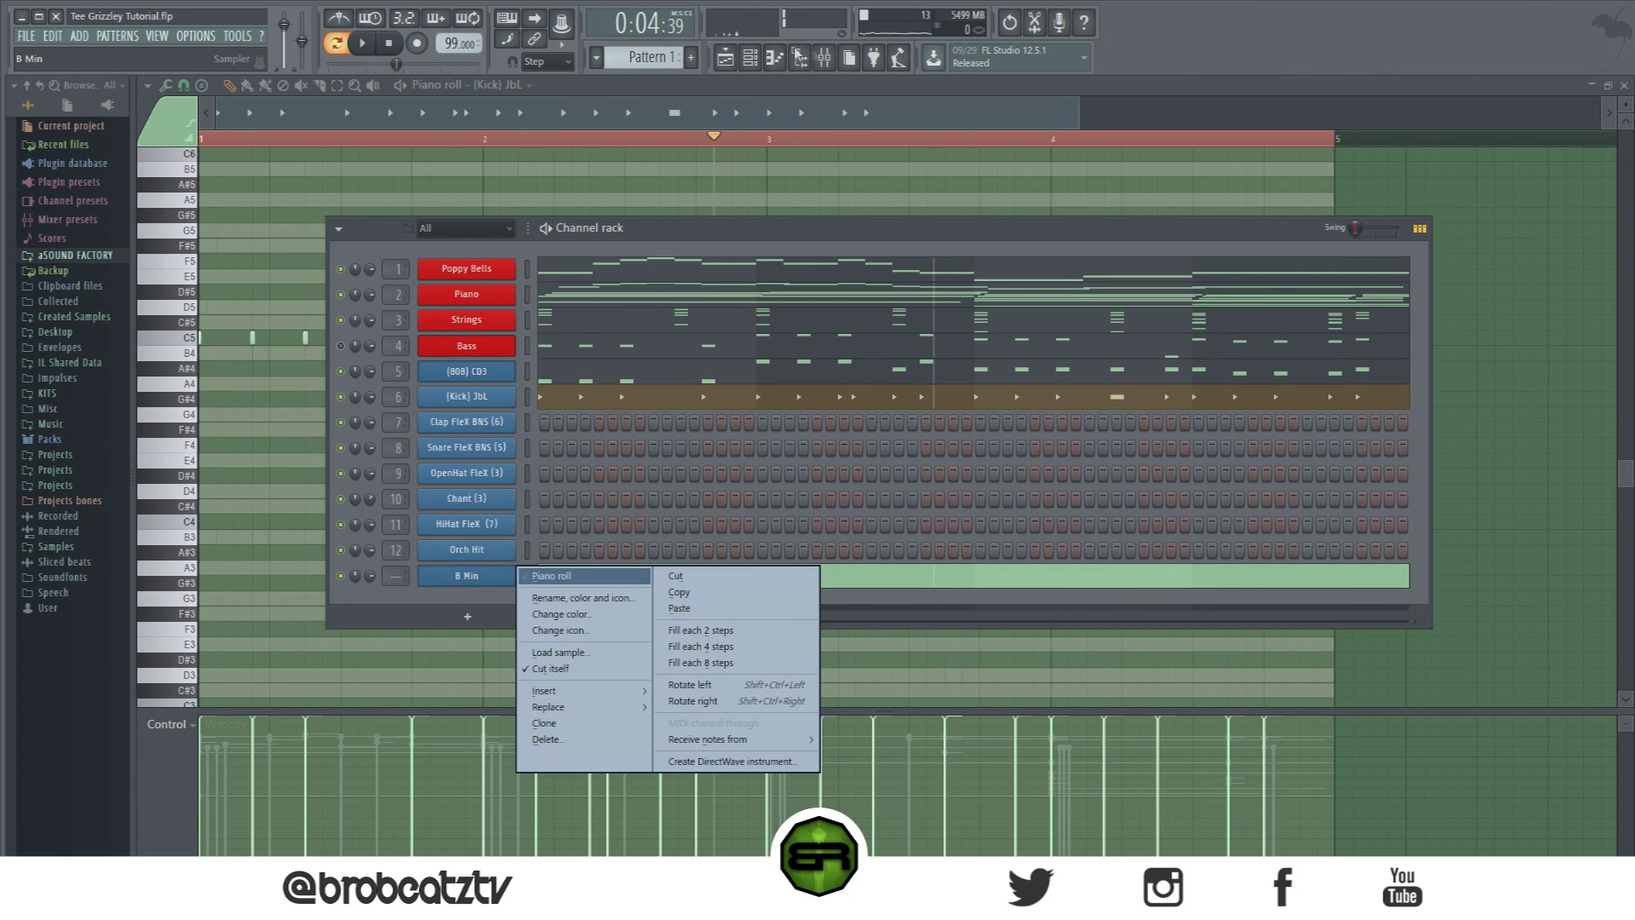
Step: In the playlist, split Pattern 1 by channel into separate patterns
{"action": "left_click", "coordinate": [728, 59]}
{"action": "left_click_drag", "start_coordinate": [537, 185], "coordinate": [451, 117]}
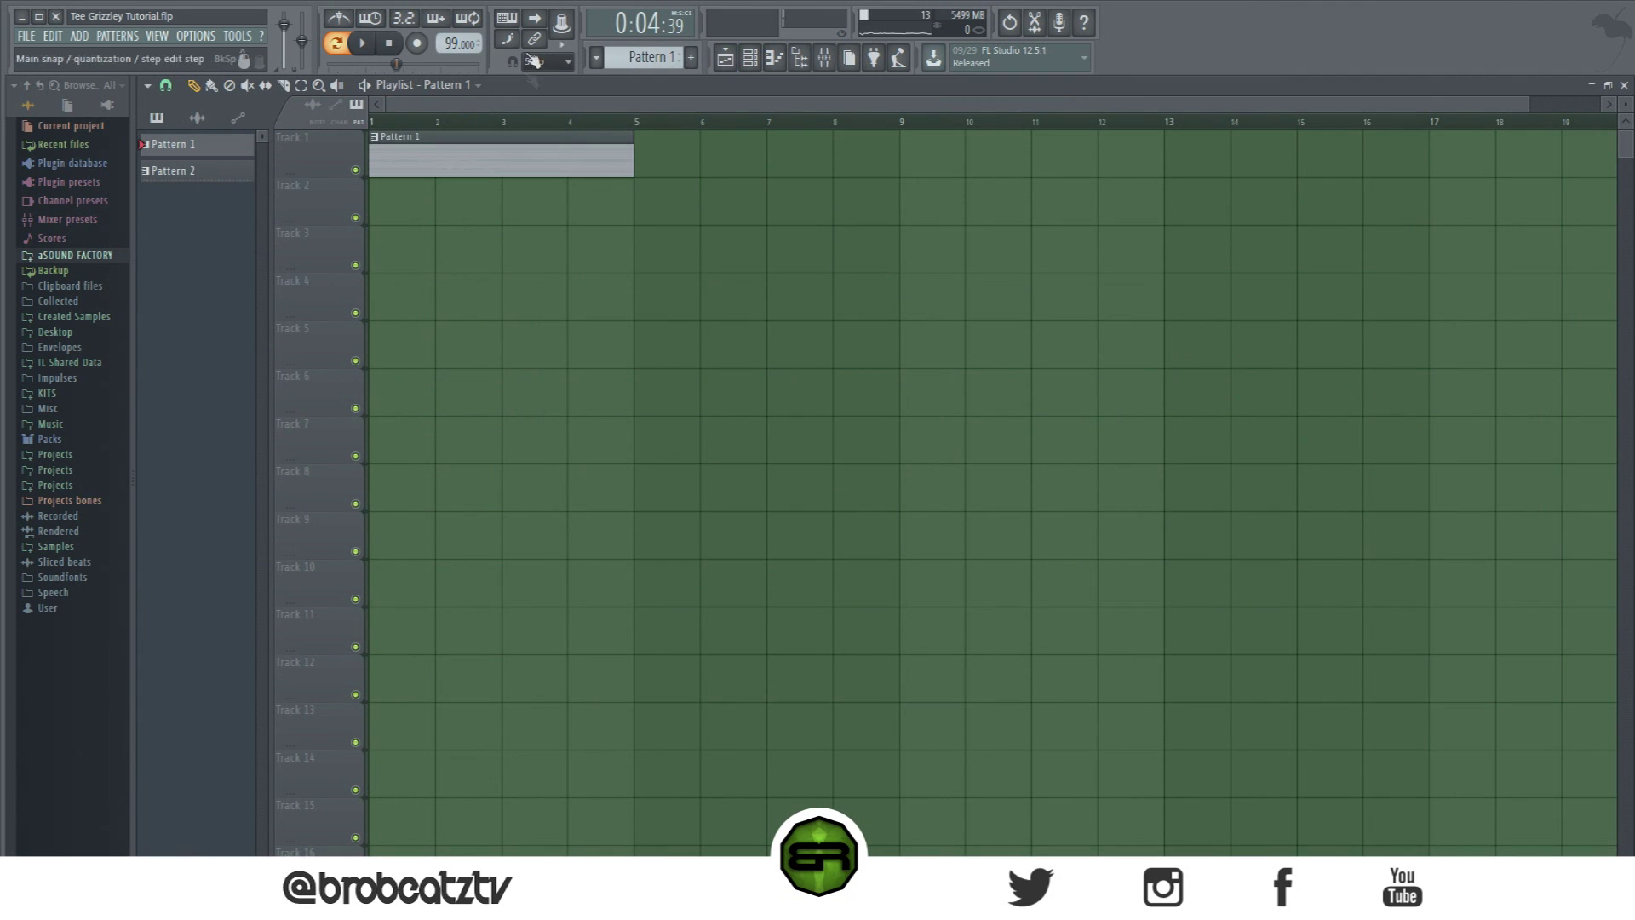
{"action": "left_click", "coordinate": [594, 58]}
{"action": "left_click", "coordinate": [720, 264]}
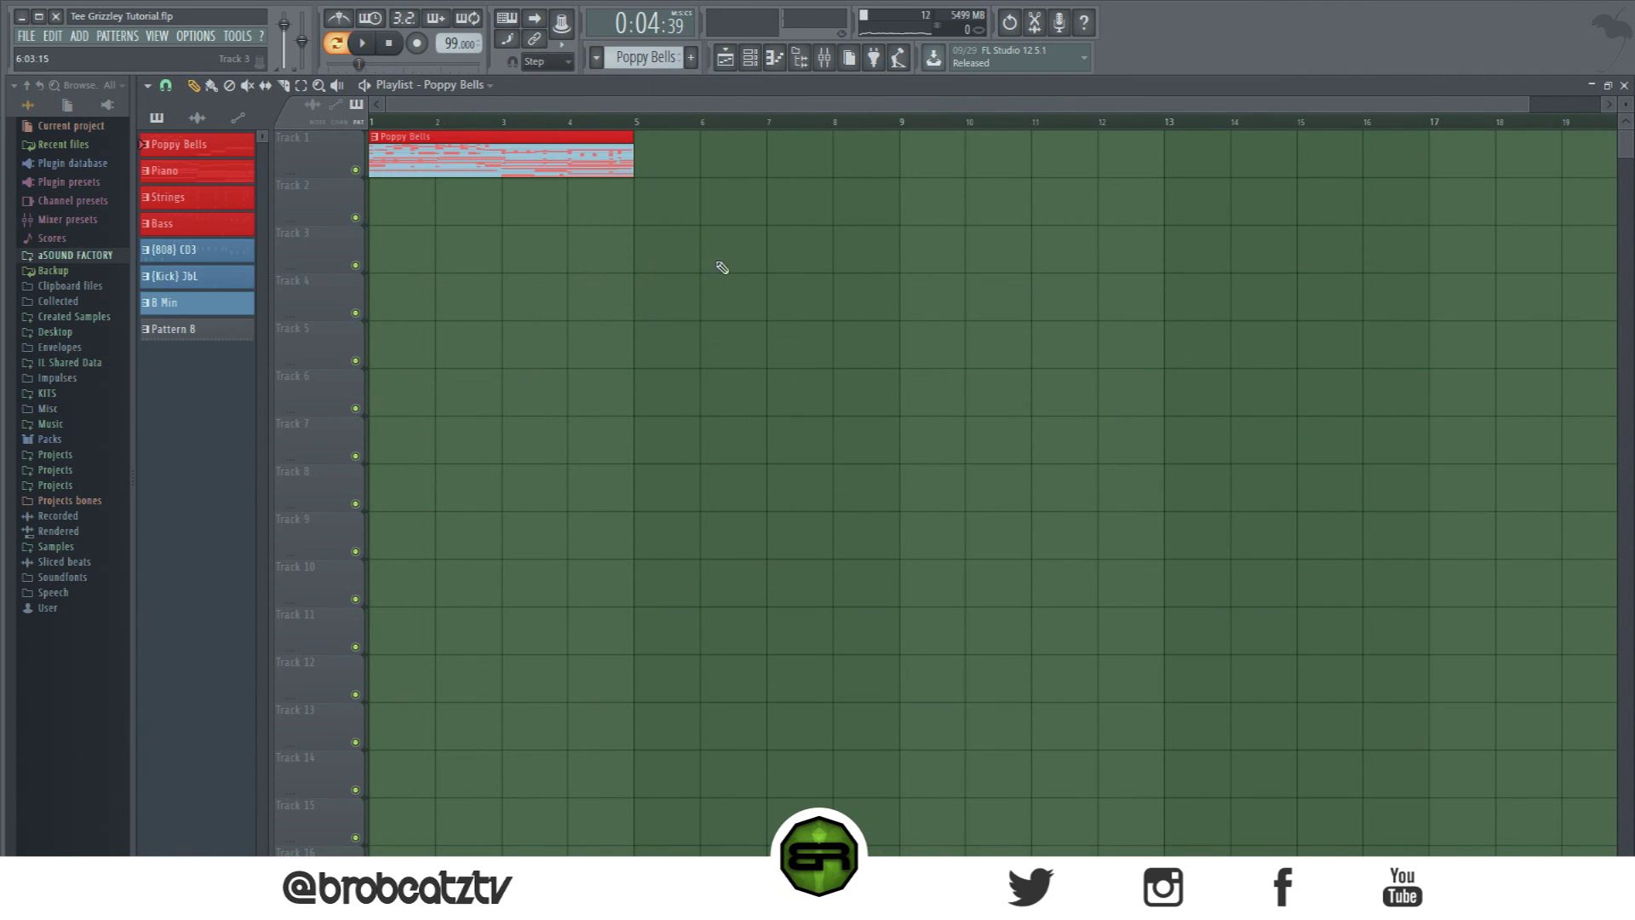
Step: Place Pattern 8 on Track 5 at bar 3 and split it by channel
{"action": "left_click", "coordinate": [174, 329]}
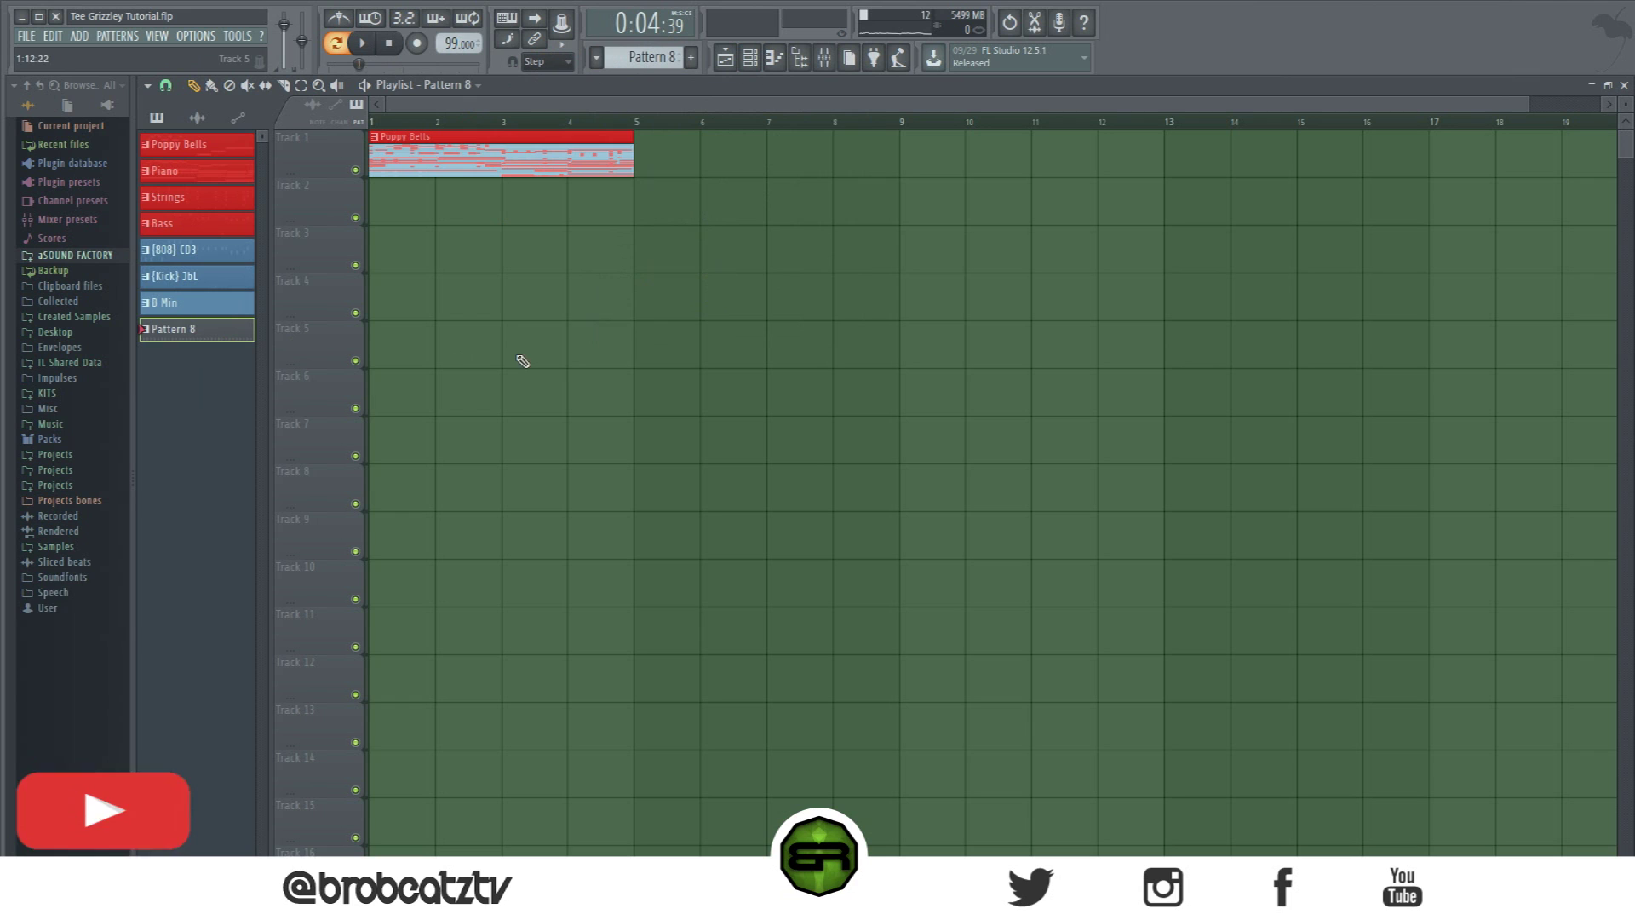
{"action": "left_click", "coordinate": [510, 345]}
{"action": "left_click", "coordinate": [594, 57]}
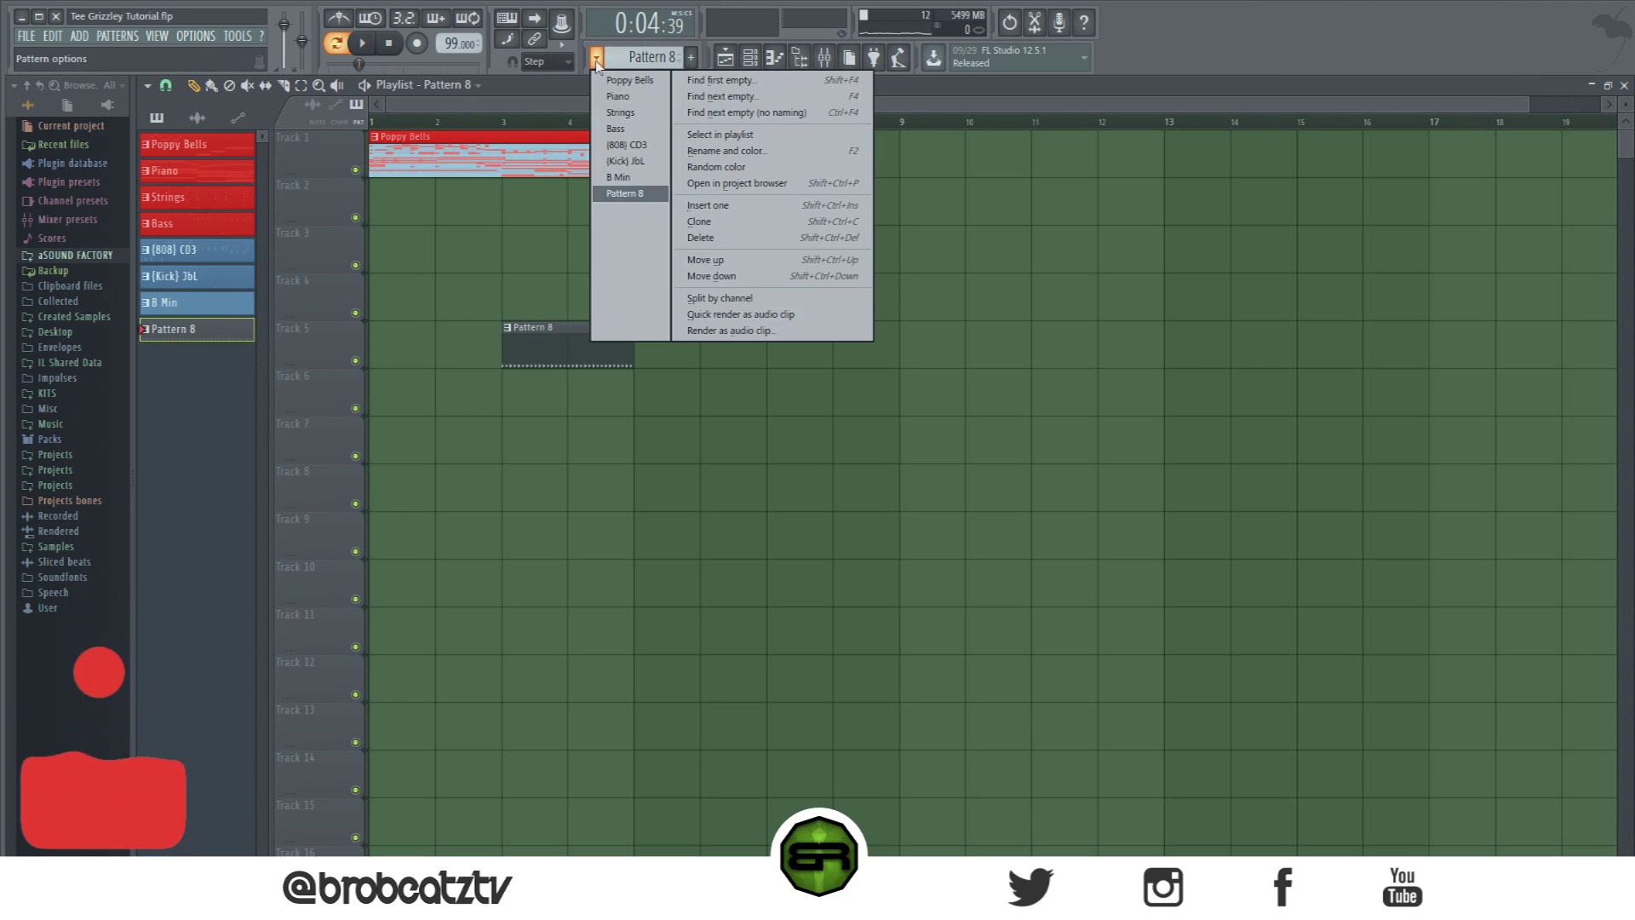
{"action": "left_click", "coordinate": [729, 299]}
Step: Move the Clap FleX BNS (6) and Snare FleX BNS (5) clips to bar 1 of Tracks 6 and 7, and repeat each at bar 3
{"action": "left_click_drag", "start_coordinate": [572, 349], "coordinate": [436, 401]}
{"action": "left_click", "coordinate": [538, 404]}
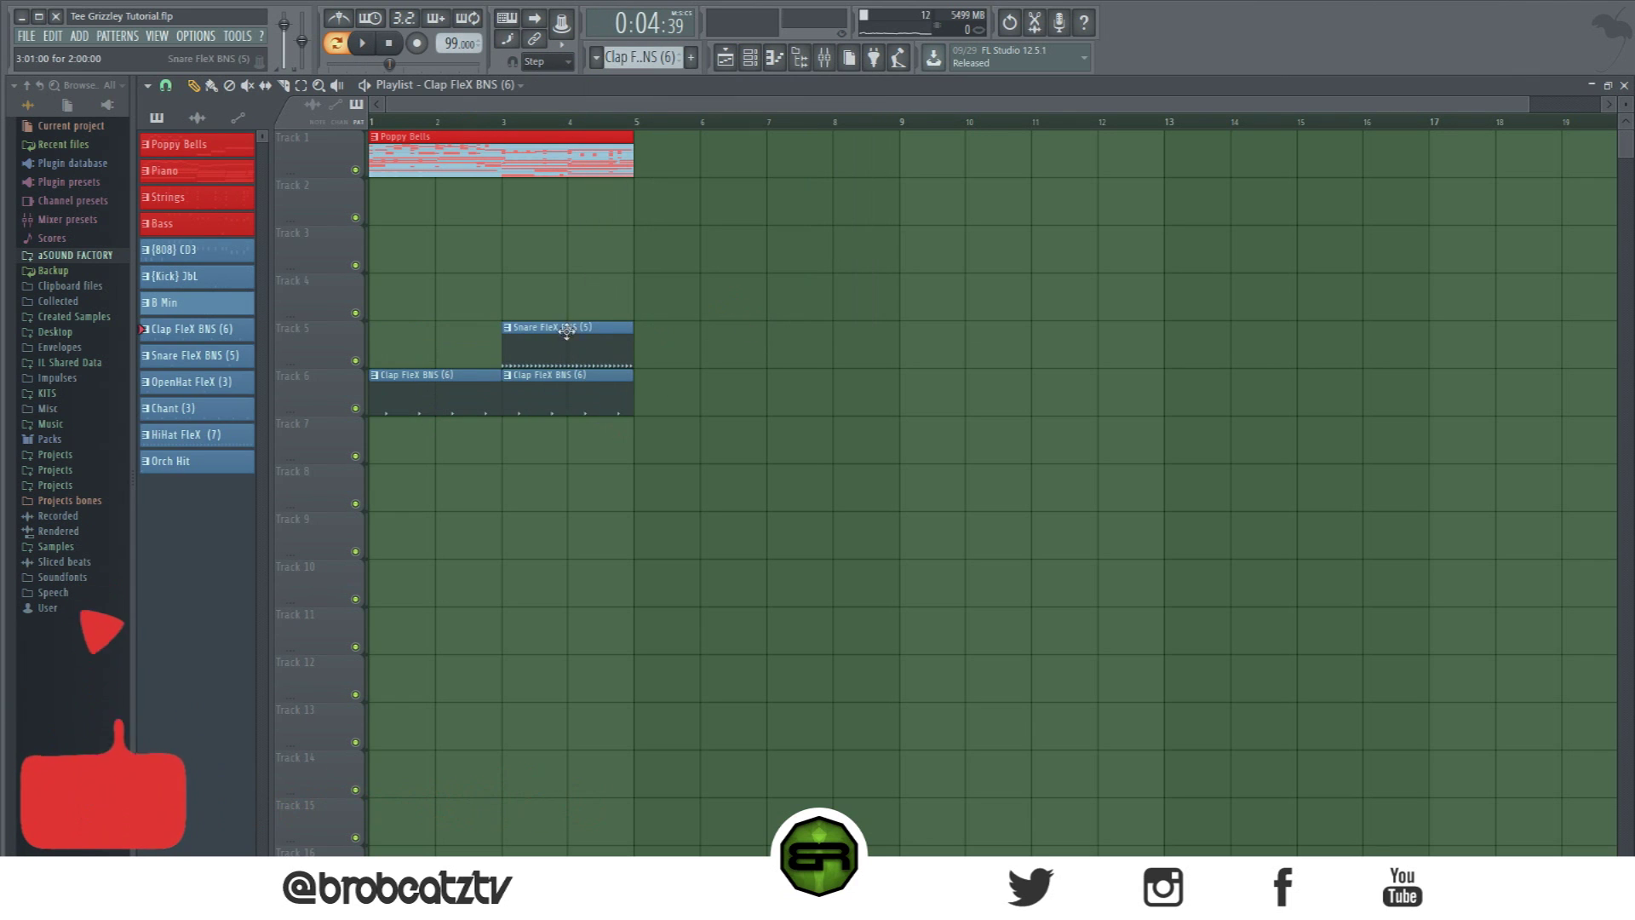
{"action": "left_click_drag", "start_coordinate": [566, 338], "coordinate": [346, 427]}
{"action": "left_click_drag", "start_coordinate": [588, 451], "coordinate": [544, 454]}
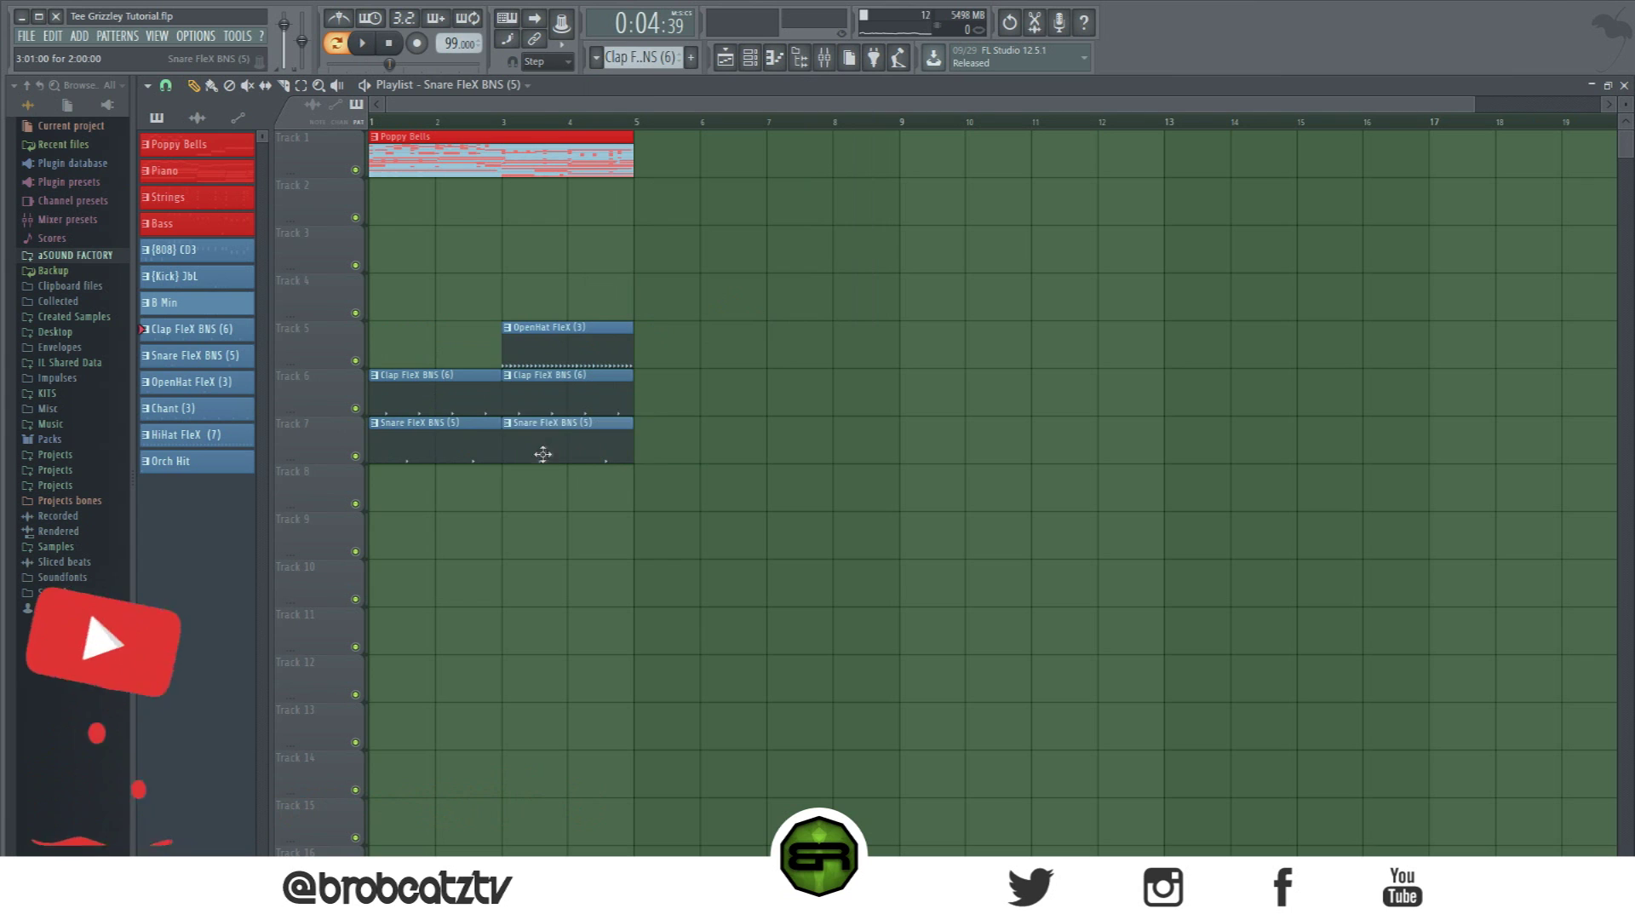
Step: Make the bar 3 Snare FleX BNS (5) clip unique and check its steps in the channel rack
{"action": "left_click", "coordinate": [508, 424]}
{"action": "left_click", "coordinate": [569, 533]}
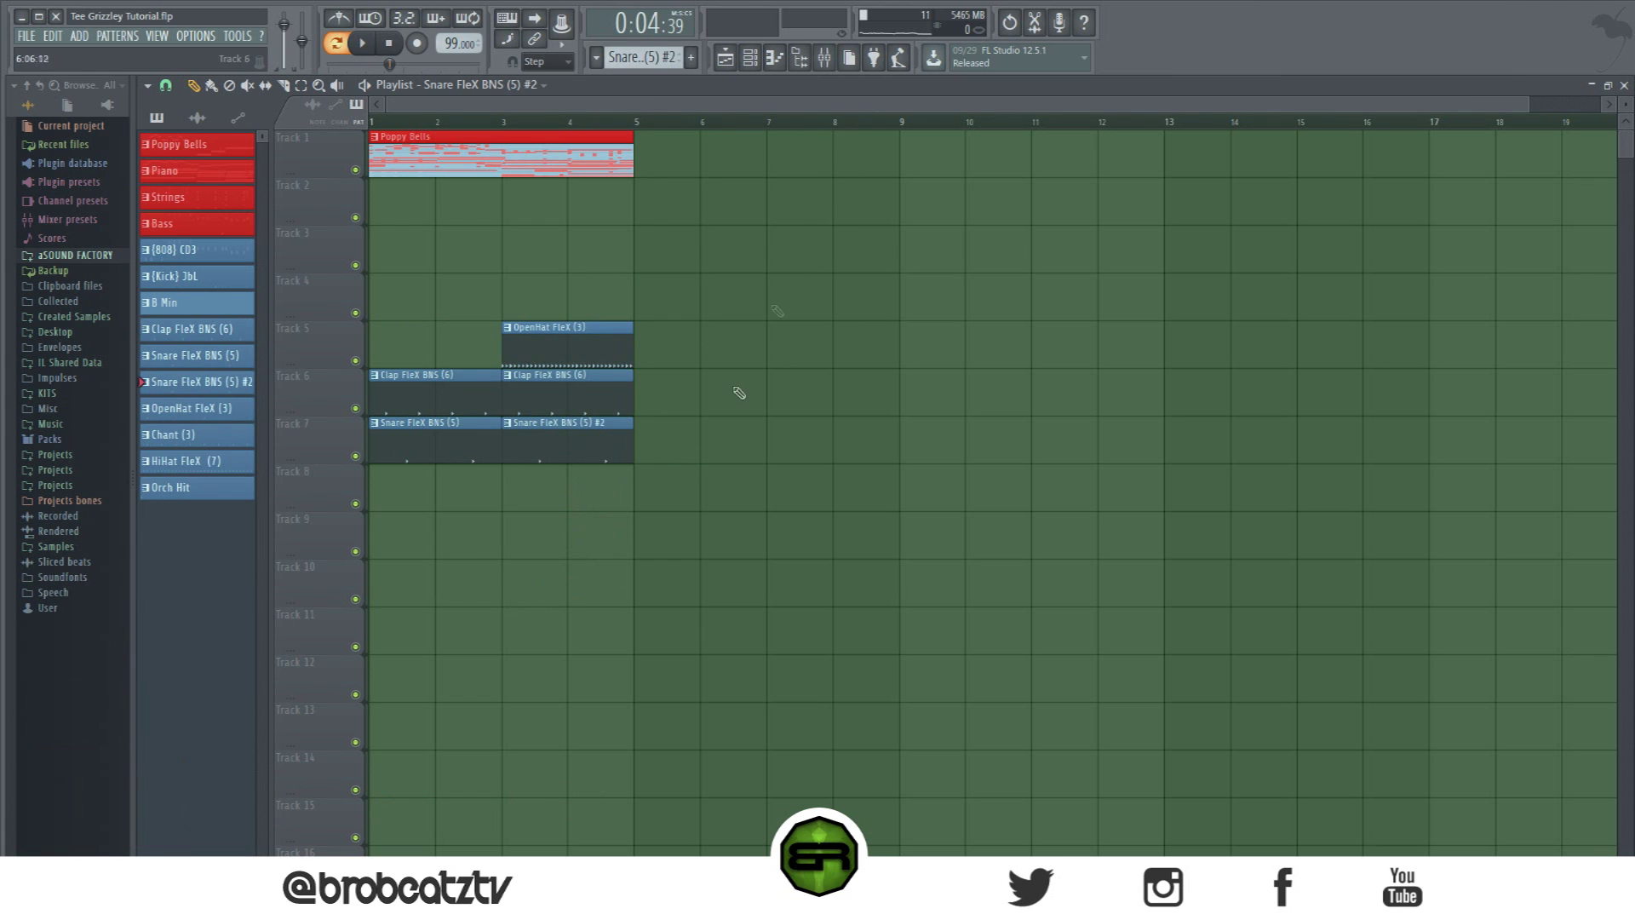
{"action": "left_click", "coordinate": [754, 59]}
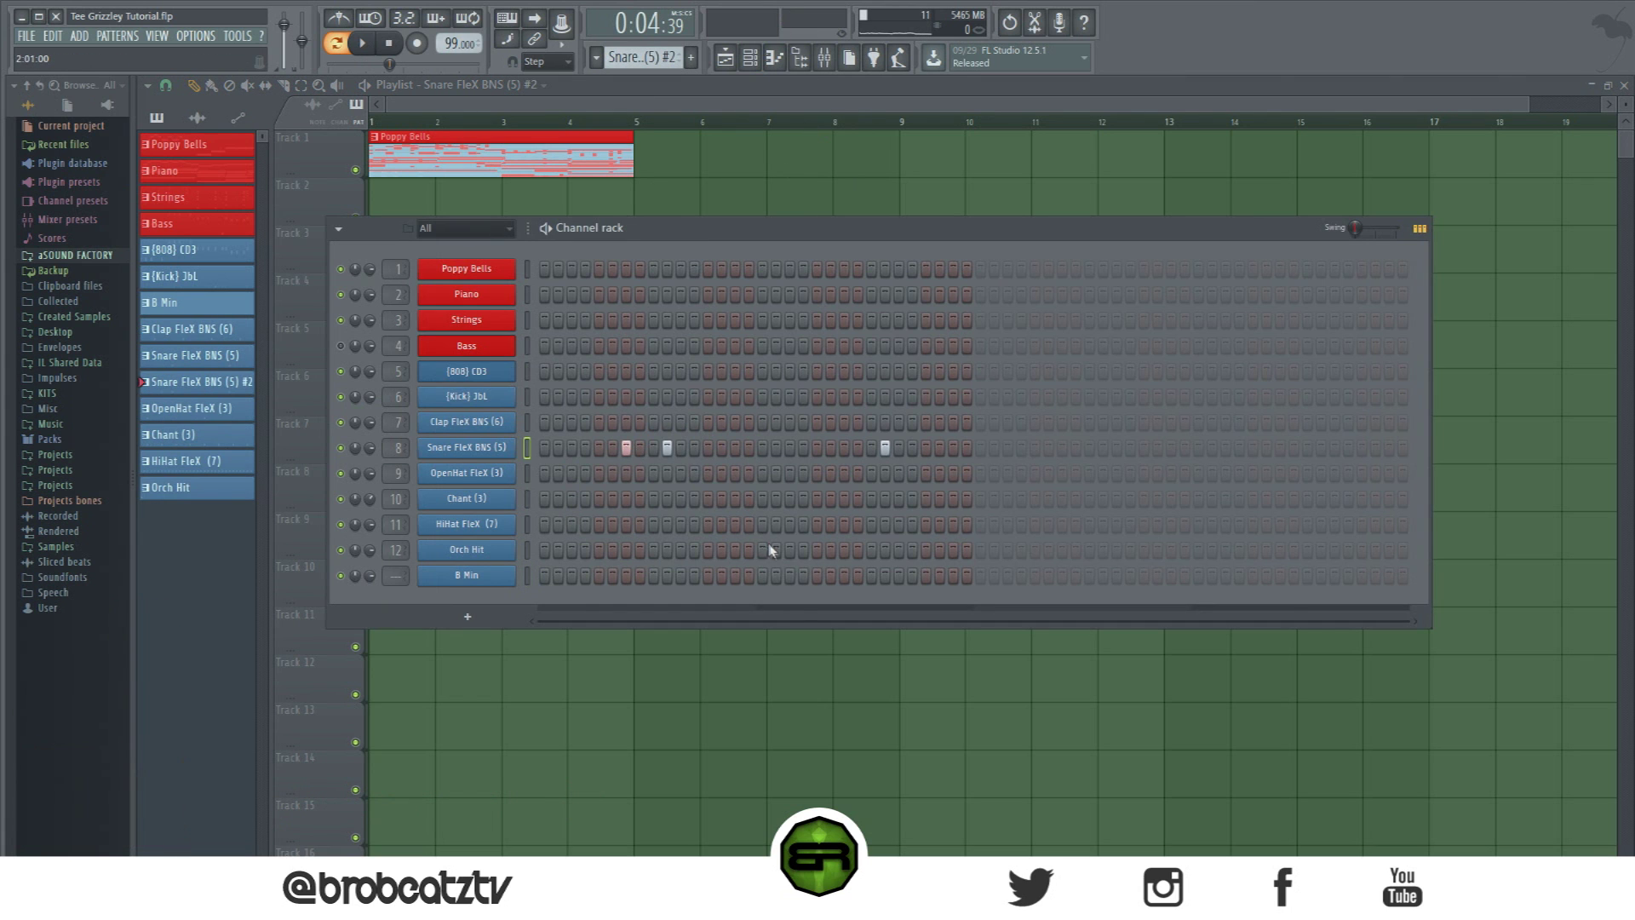
{"action": "right_click", "coordinate": [808, 727]}
Step: Move the OpenHat, Chant, HiHat and Orch Hit clips to bar 1 of Tracks 8, 9, 10 and 11, repeating each at bar 3
{"action": "left_click_drag", "start_coordinate": [556, 345], "coordinate": [449, 487]}
{"action": "left_click_drag", "start_coordinate": [558, 482], "coordinate": [496, 498]}
{"action": "left_click_drag", "start_coordinate": [563, 348], "coordinate": [298, 576]}
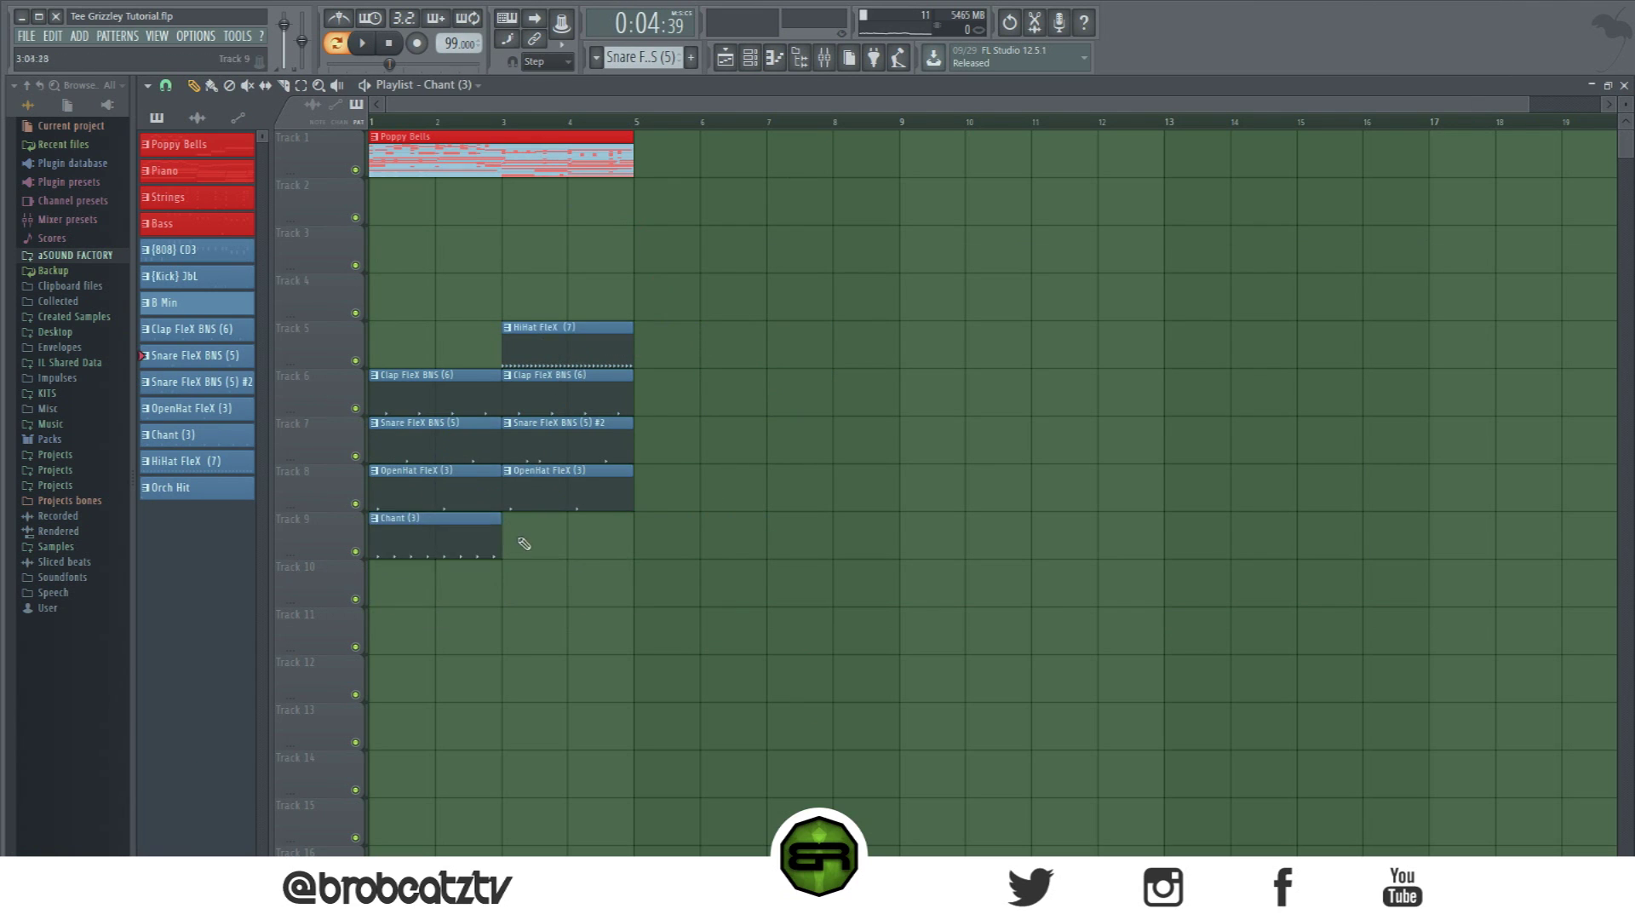
{"action": "left_click", "coordinate": [522, 540]}
{"action": "left_click_drag", "start_coordinate": [544, 335], "coordinate": [312, 613]}
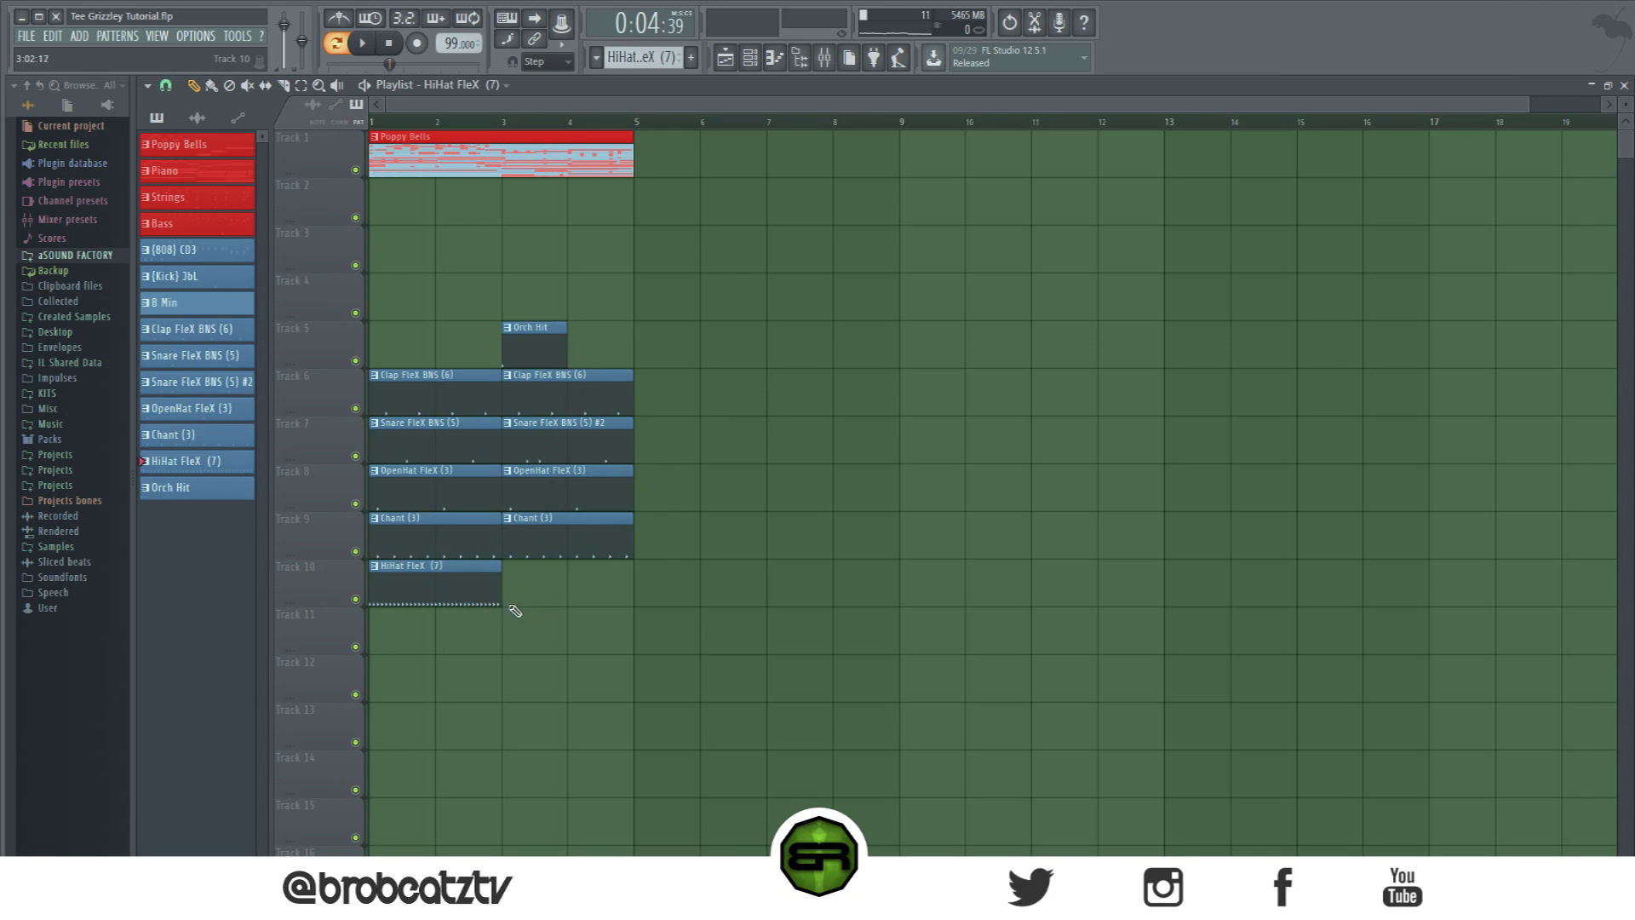
{"action": "left_click_drag", "start_coordinate": [532, 340], "coordinate": [340, 632]}
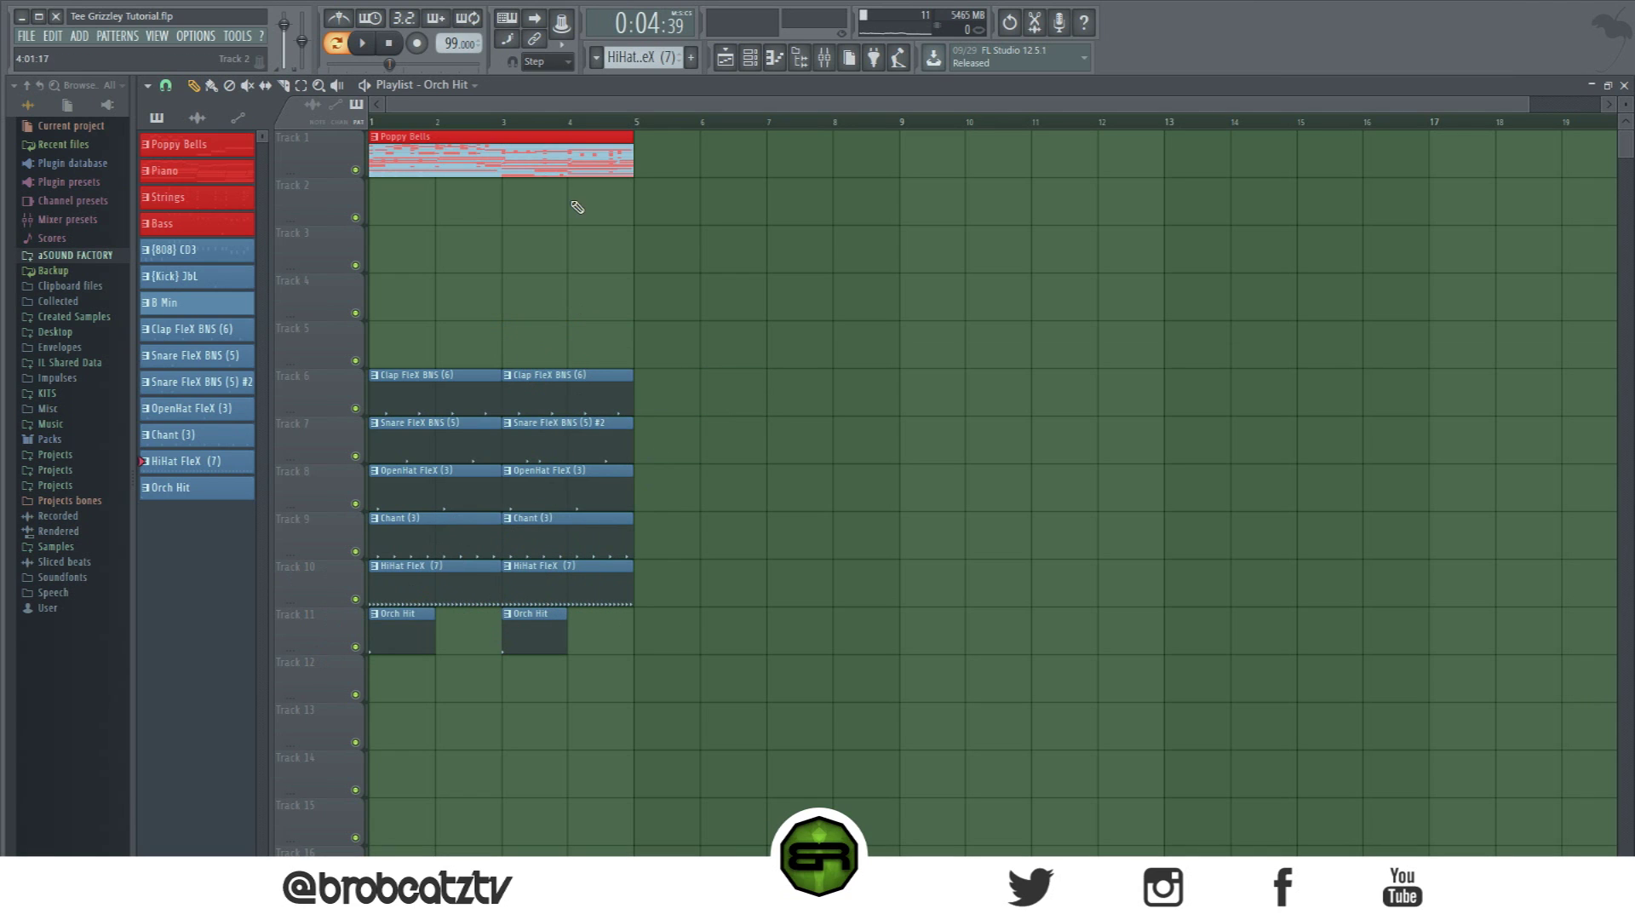
Step: Solo the HiHat FleX (7) clips on Track 10 and unmute Track 1
{"action": "right_click", "coordinate": [356, 599]}
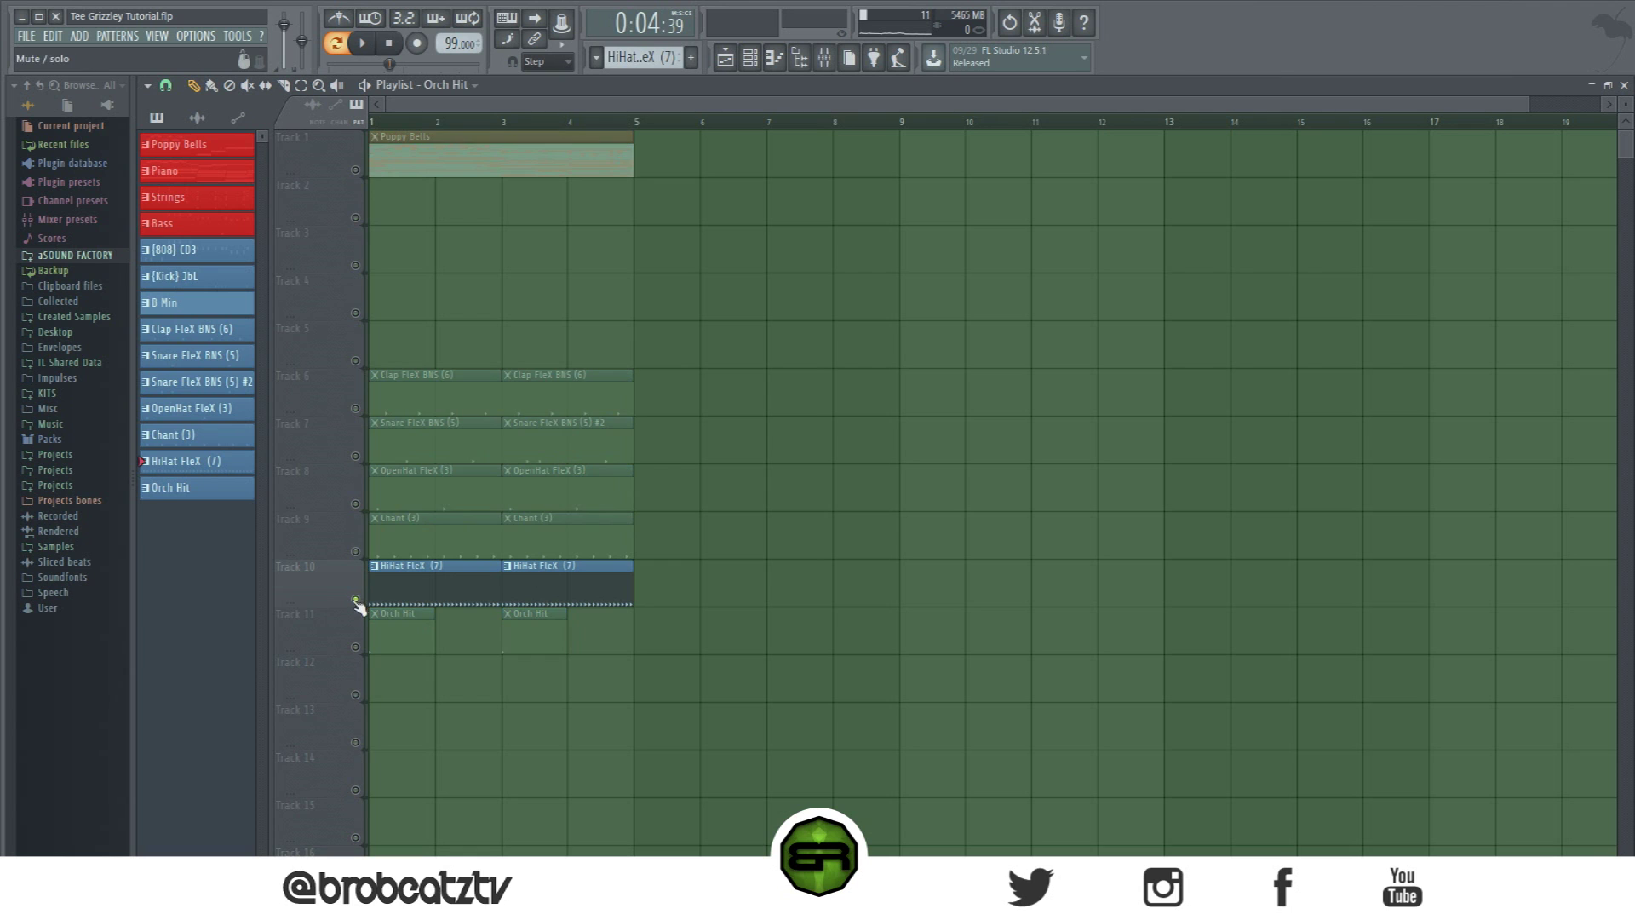
{"action": "left_click", "coordinate": [356, 169]}
{"action": "key", "text": "space"}
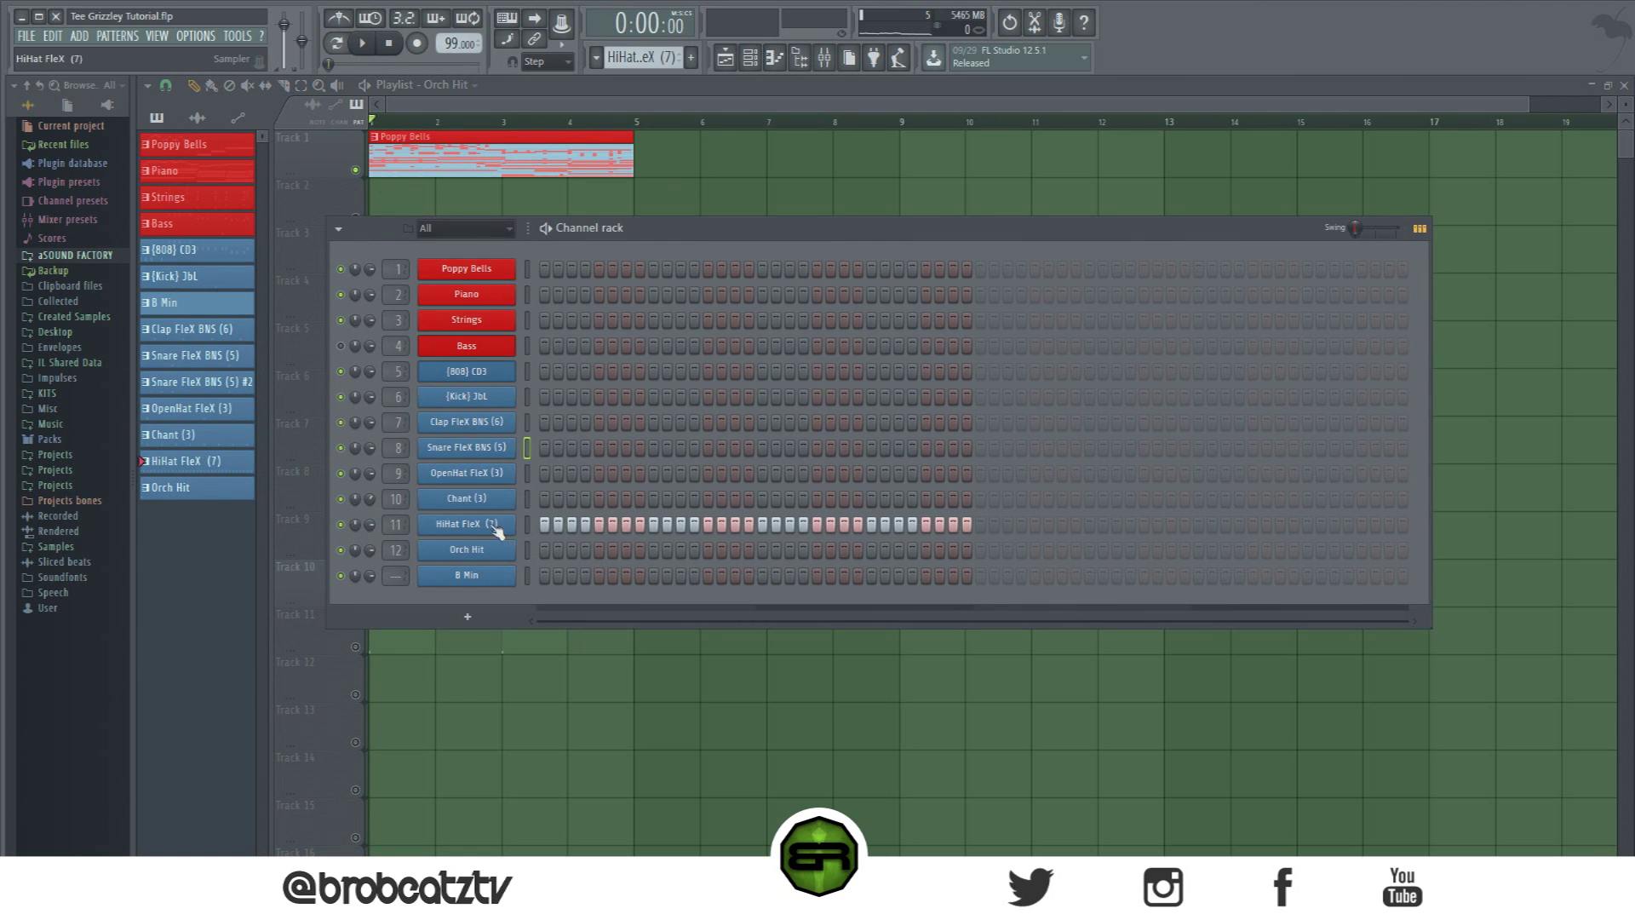
Step: Open the HiHat FleX (7) channel's notes in the piano roll and play the pattern
{"action": "right_click", "coordinate": [497, 531]}
{"action": "left_click", "coordinate": [548, 529]}
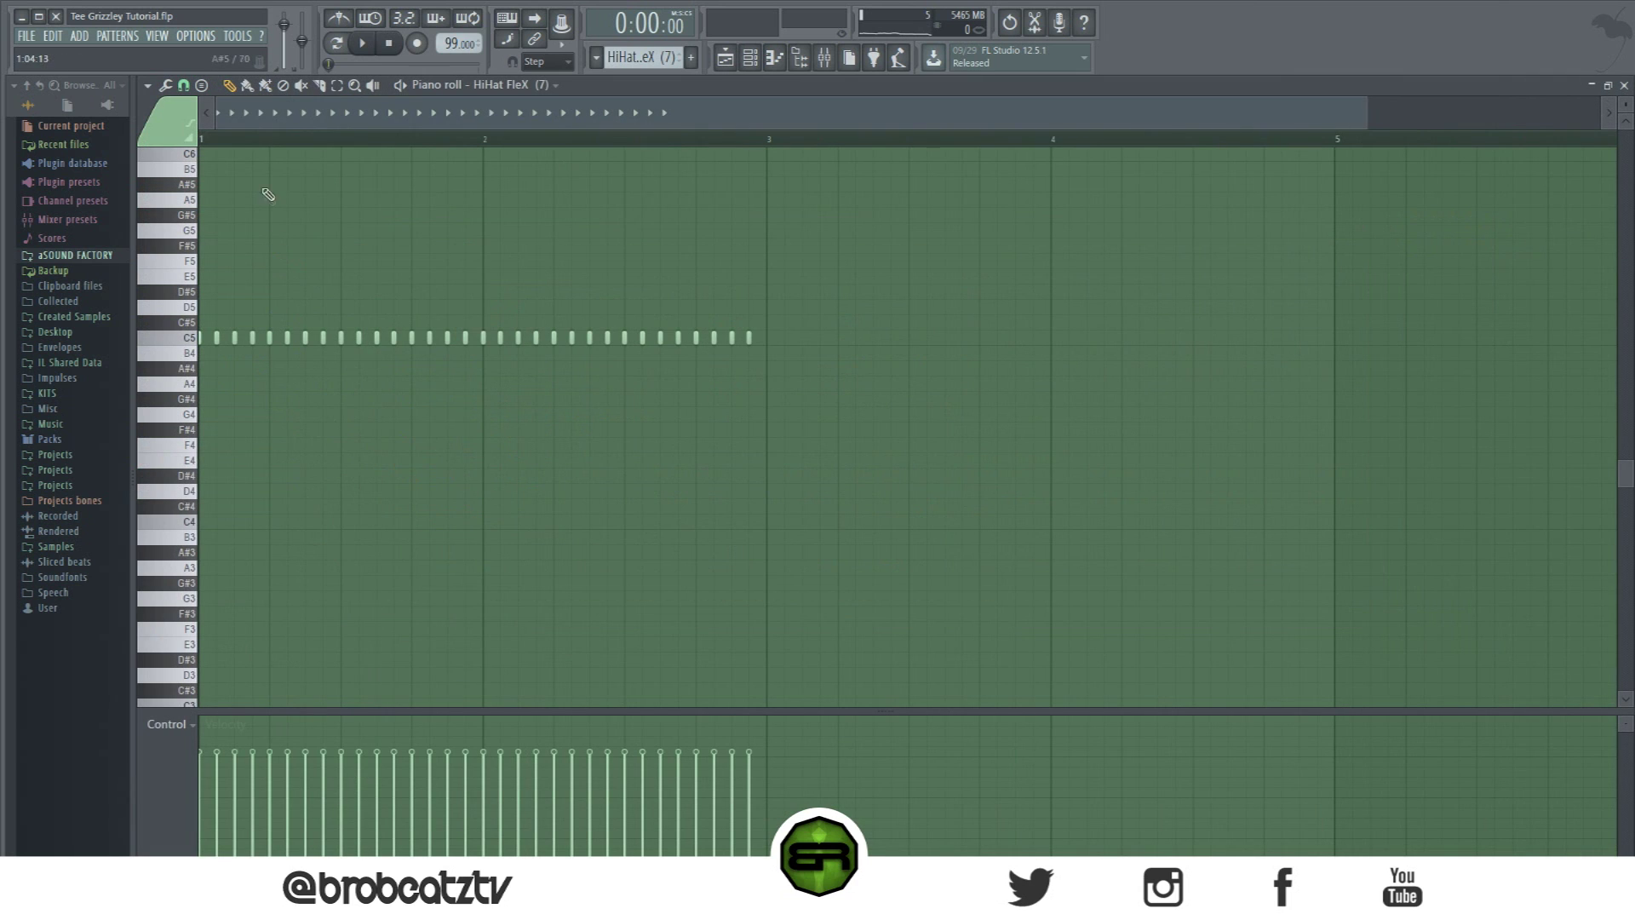
{"action": "key", "text": "space"}
{"action": "key", "text": "space"}
{"action": "key", "text": "space"}
{"action": "key", "text": "space"}
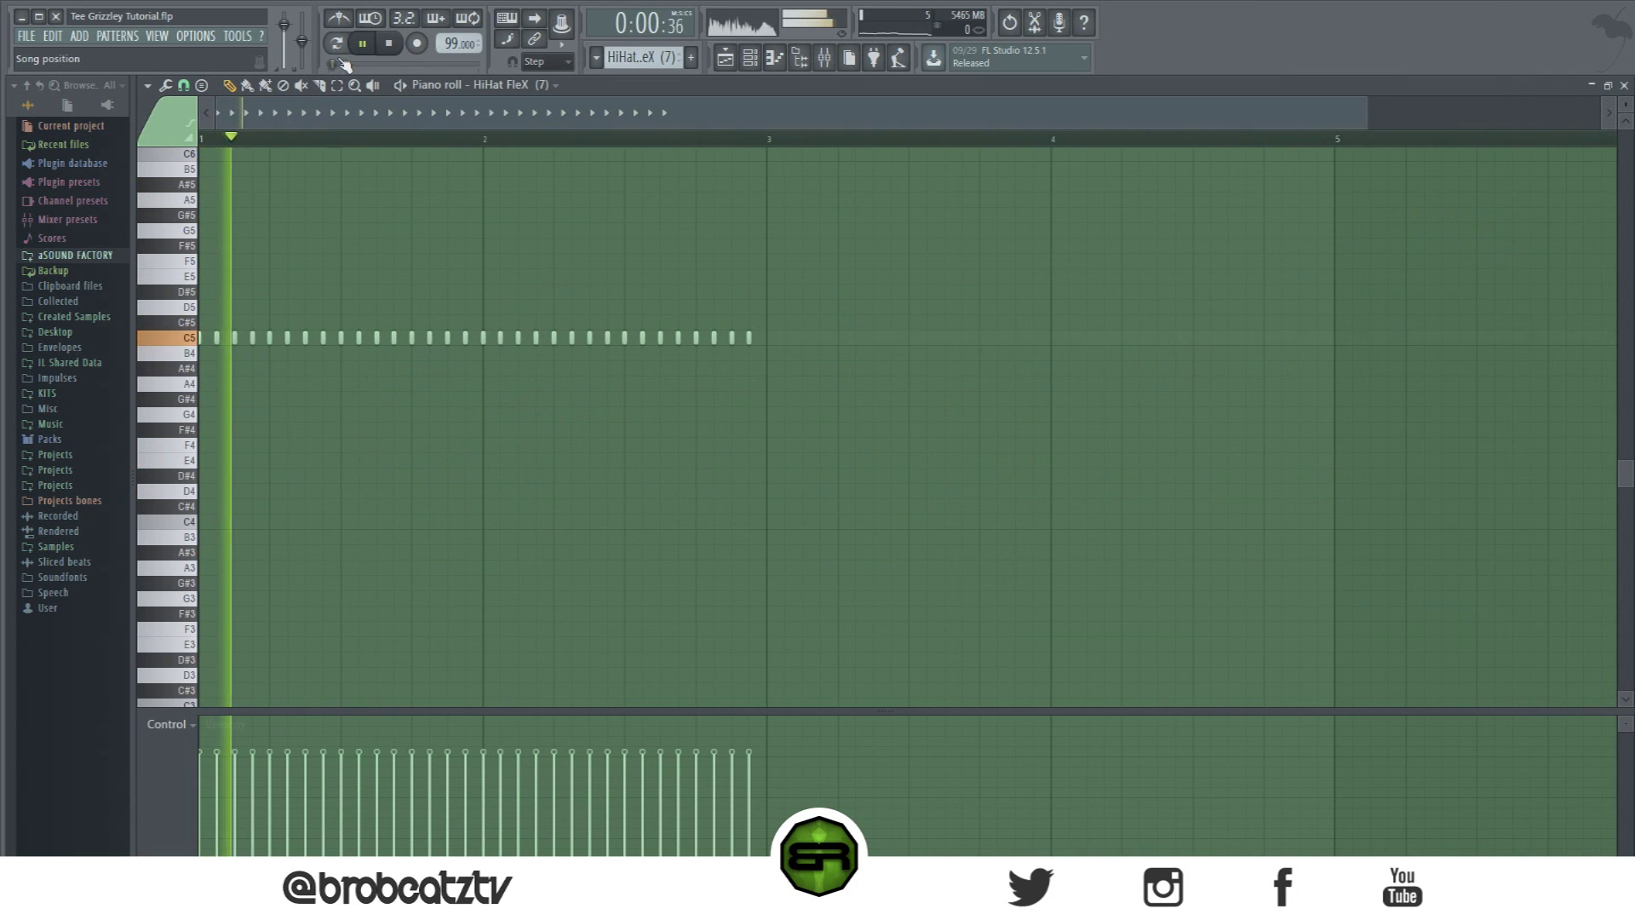
Step: Delete the hi-hat on step 4 of bar 1 and lengthen the step 3 C5 note to two steps
{"action": "right_click", "coordinate": [253, 339]}
{"action": "scroll", "coordinate": [233, 136], "scroll_direction": "up", "scroll_amount": 3}
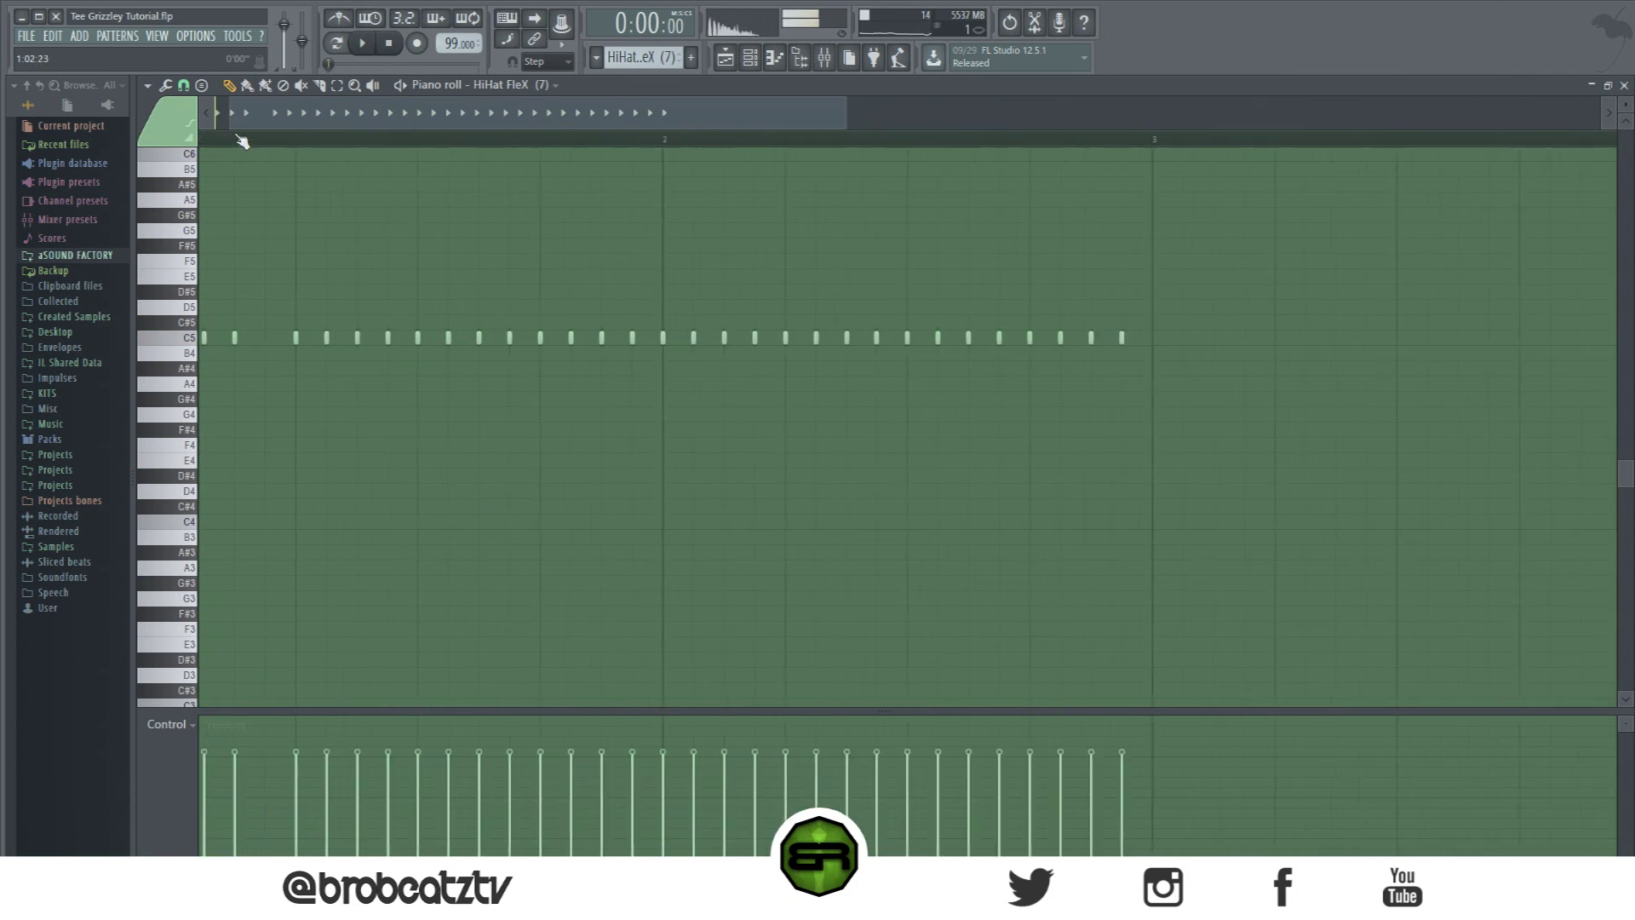
{"action": "key", "text": "space"}
{"action": "key", "text": "space"}
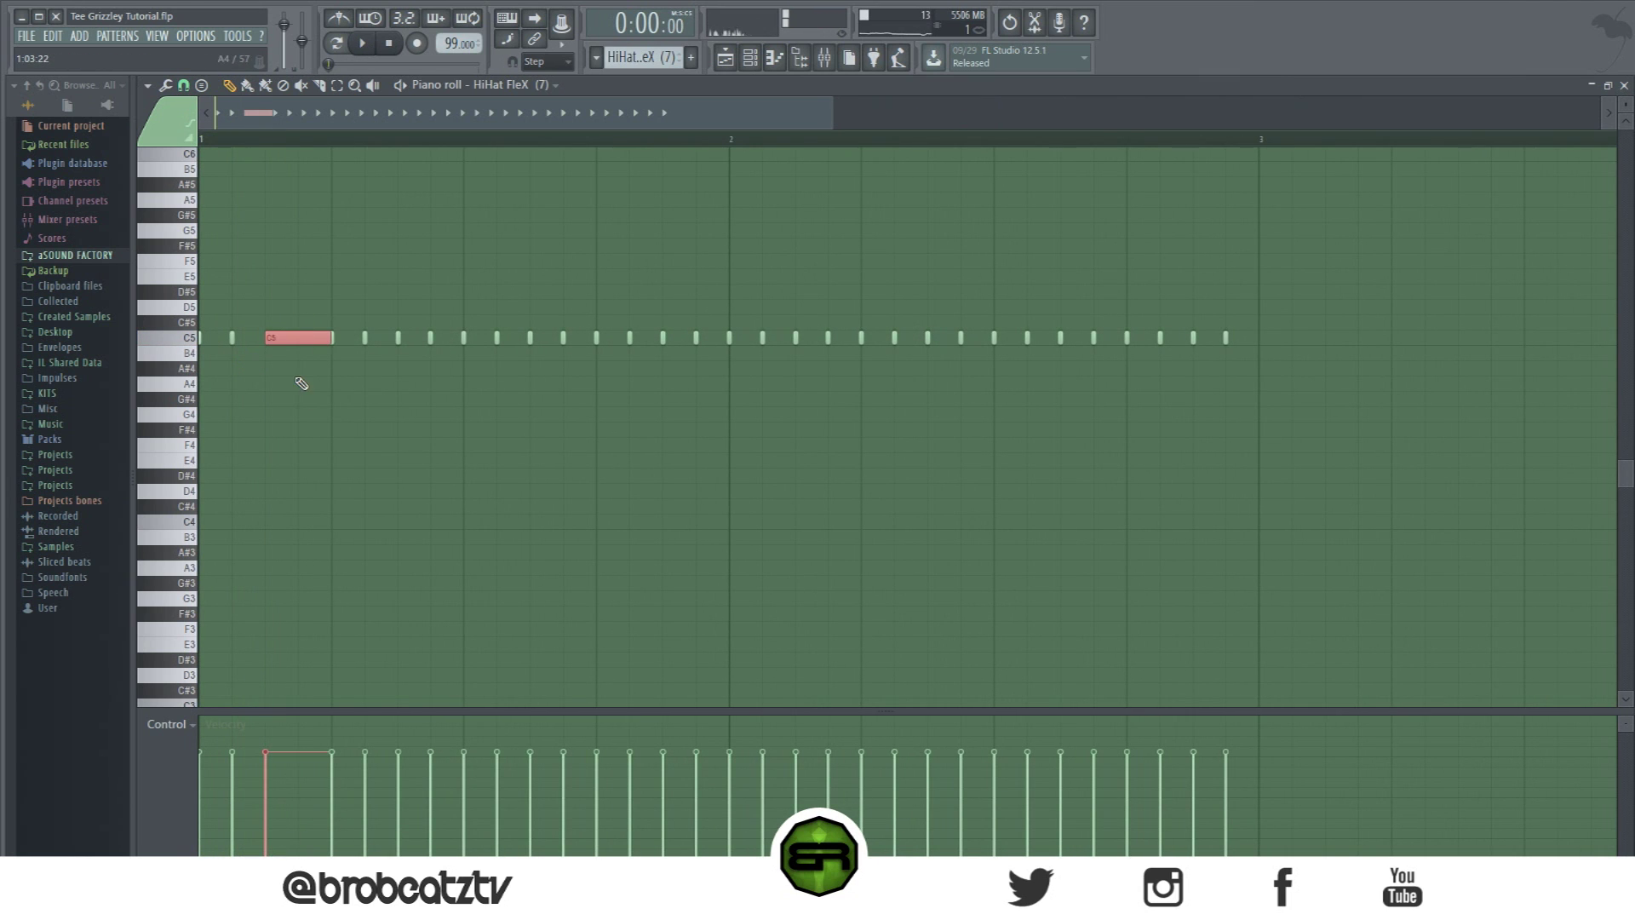
Step: Set the snap to 1/3 step, chop the selected two-step hi-hat note at that interval, and listen to the roll
{"action": "left_click", "coordinate": [183, 85]}
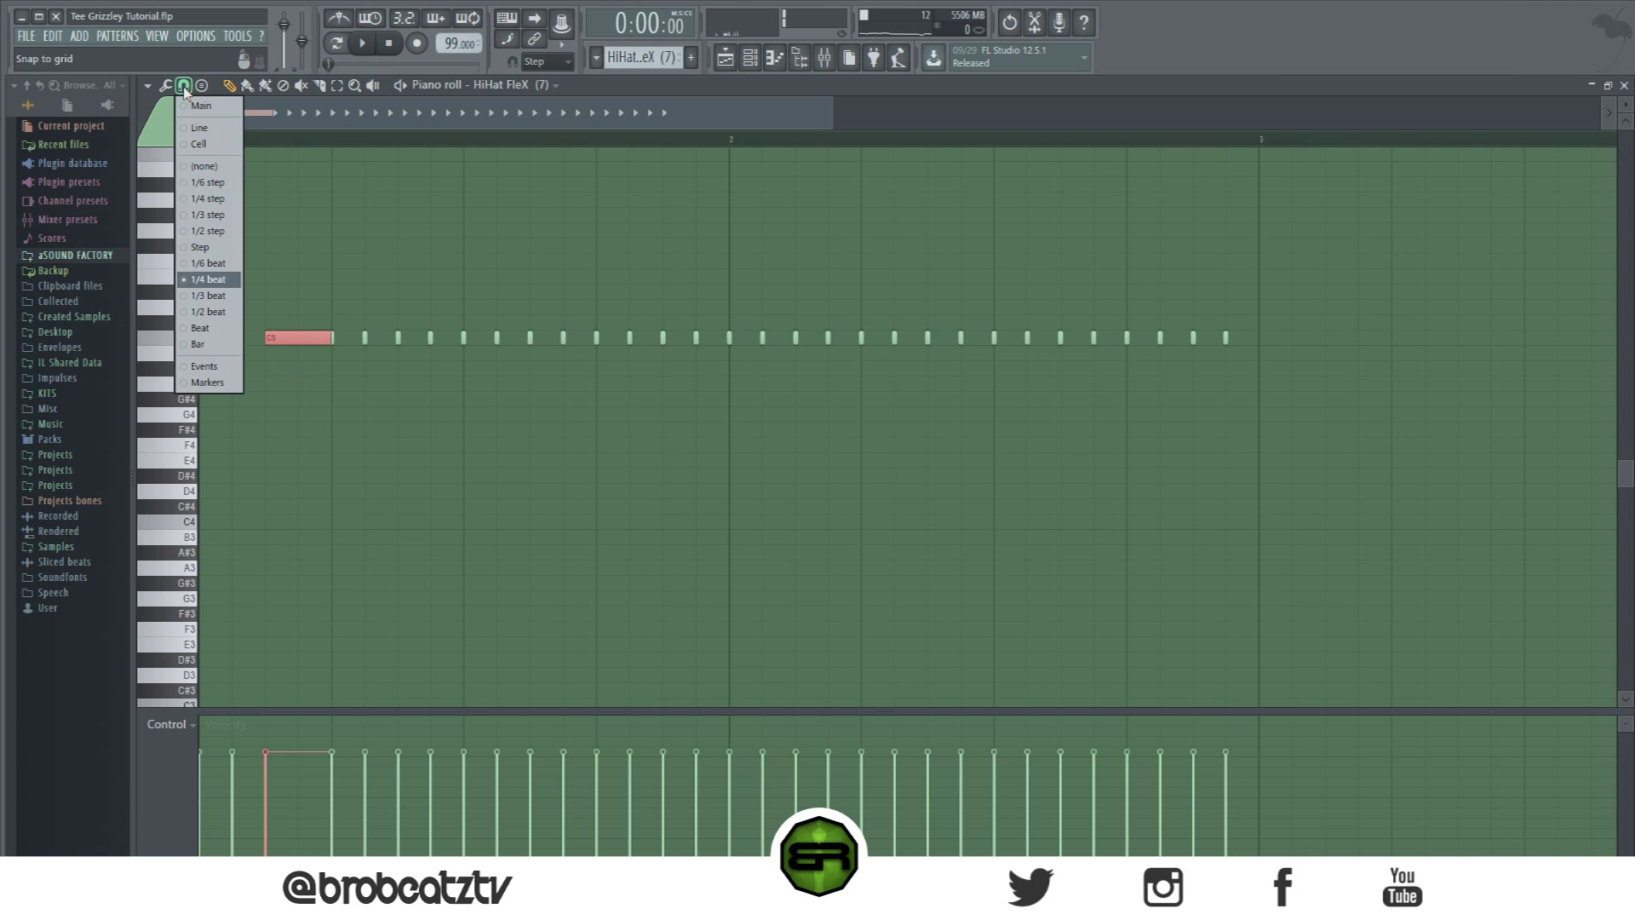
{"action": "left_click", "coordinate": [210, 214]}
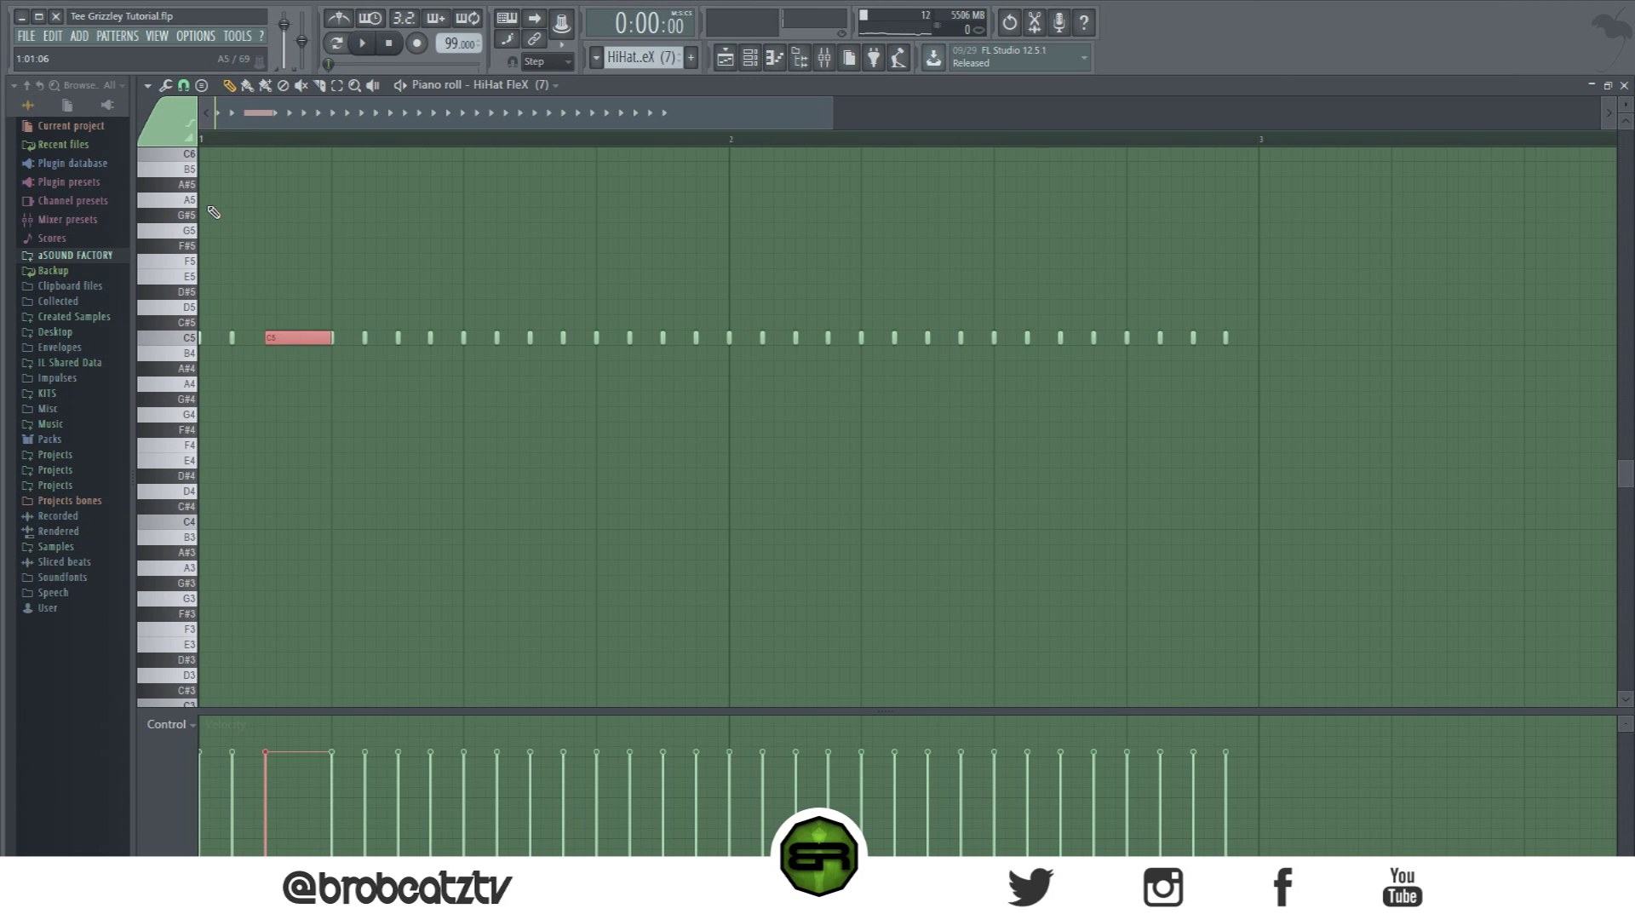
{"action": "key", "text": "ctrl+u"}
{"action": "key", "text": "space"}
{"action": "key", "text": "ctrl+d"}
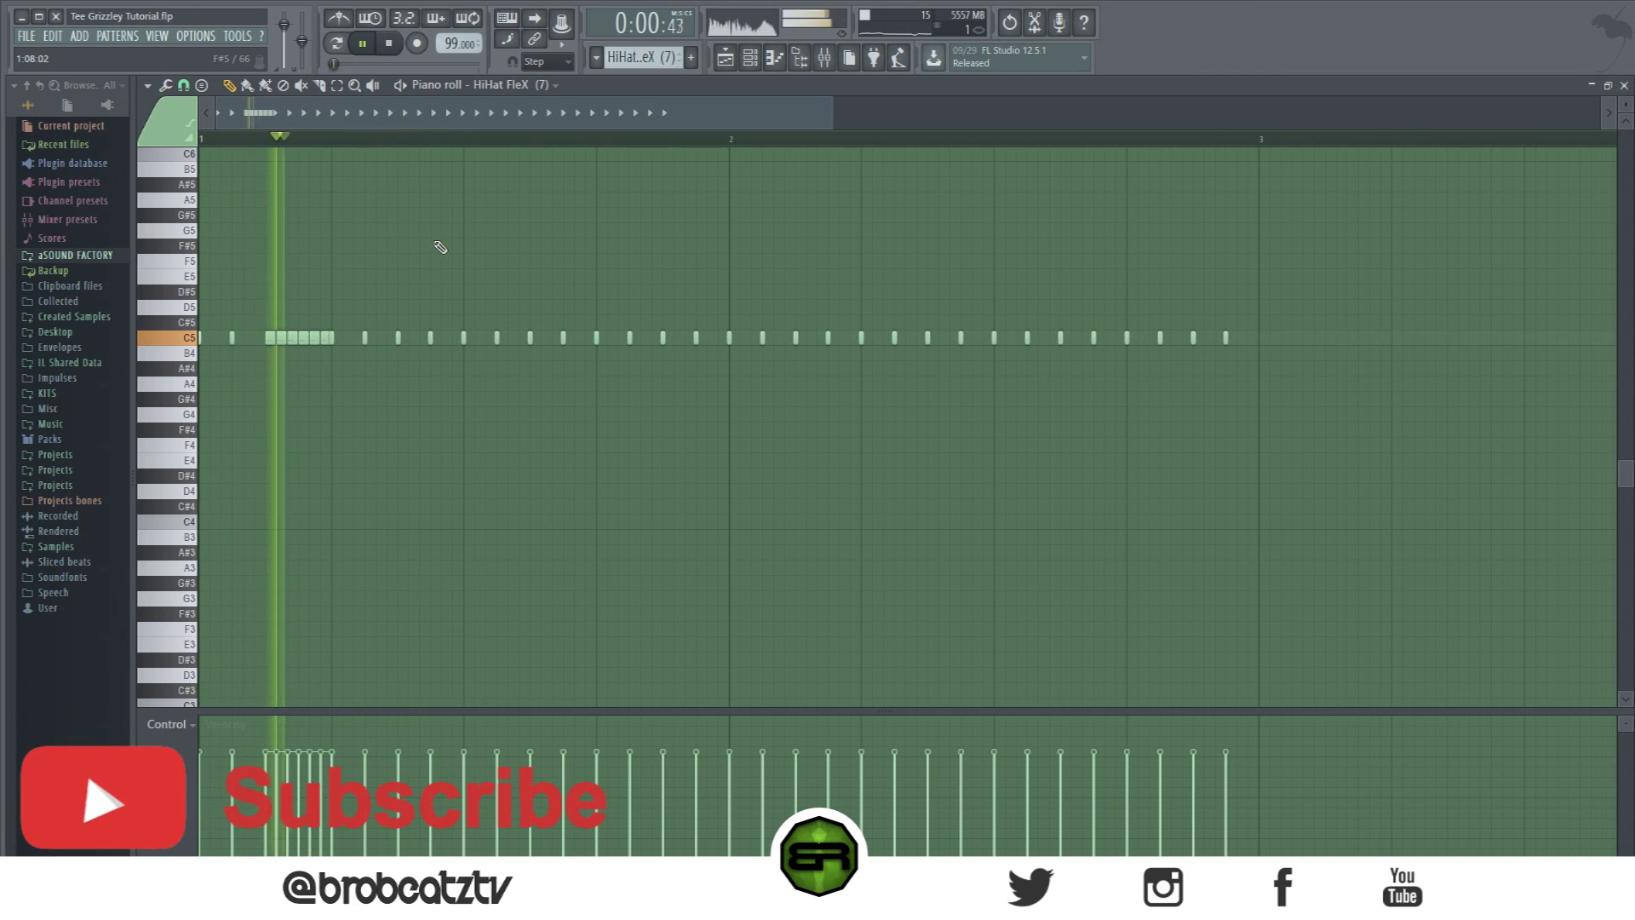
{"action": "key", "text": "space"}
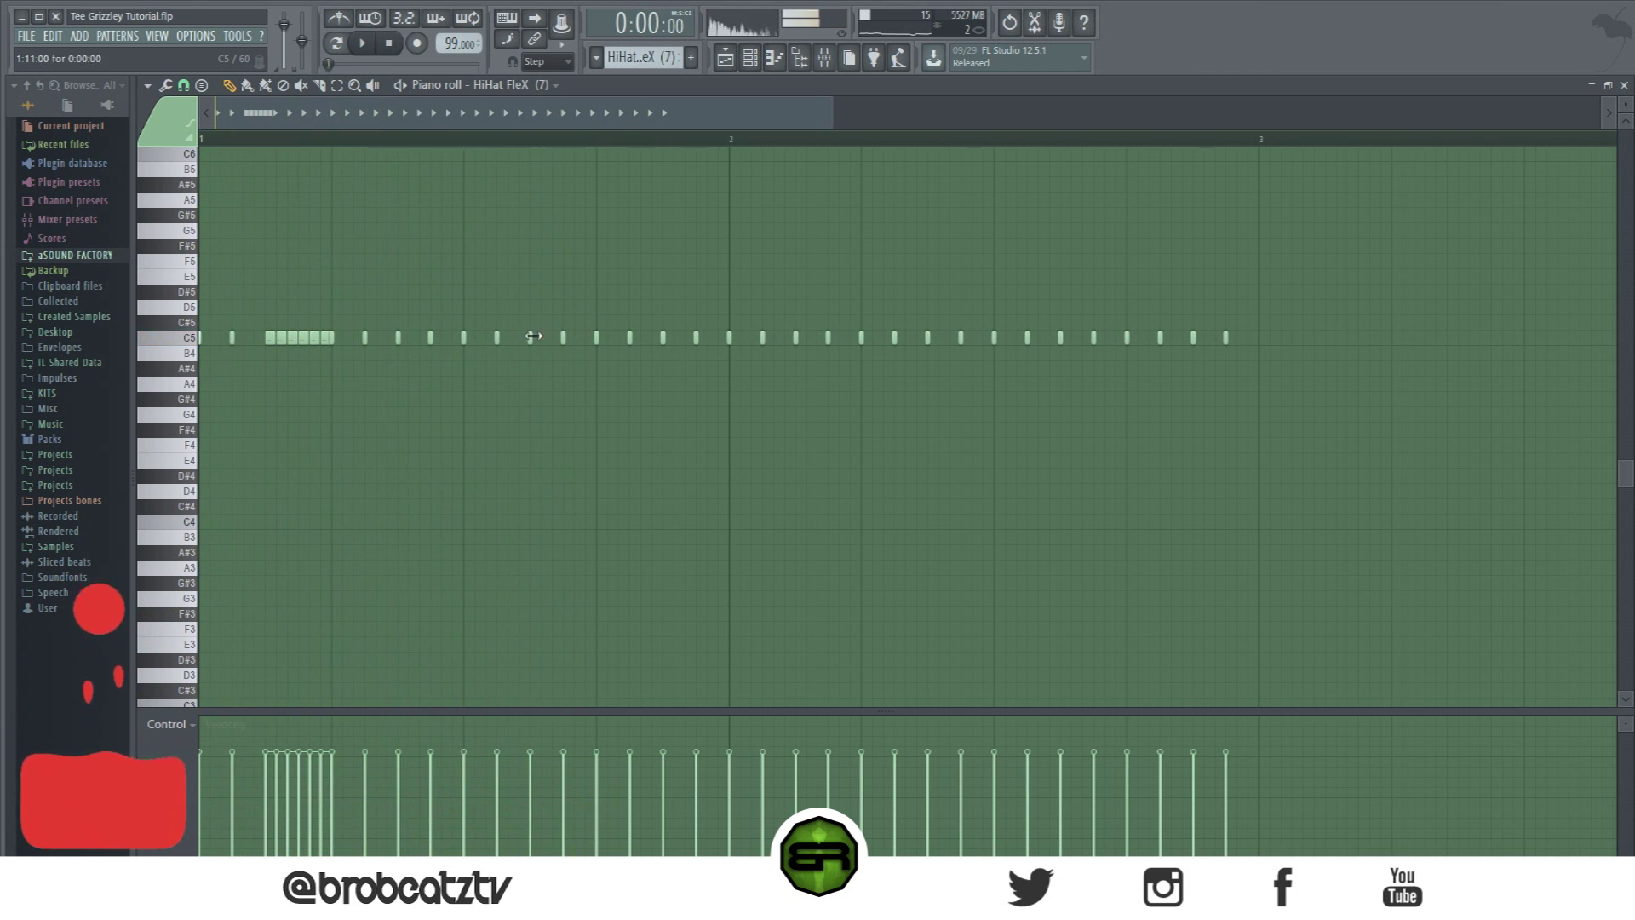
Step: Fill steps 11–12 of bar 1 and steps 3–4 of bar 2 with C5 hi-hats spaced a third of a step apart
{"action": "left_click", "coordinate": [540, 337]}
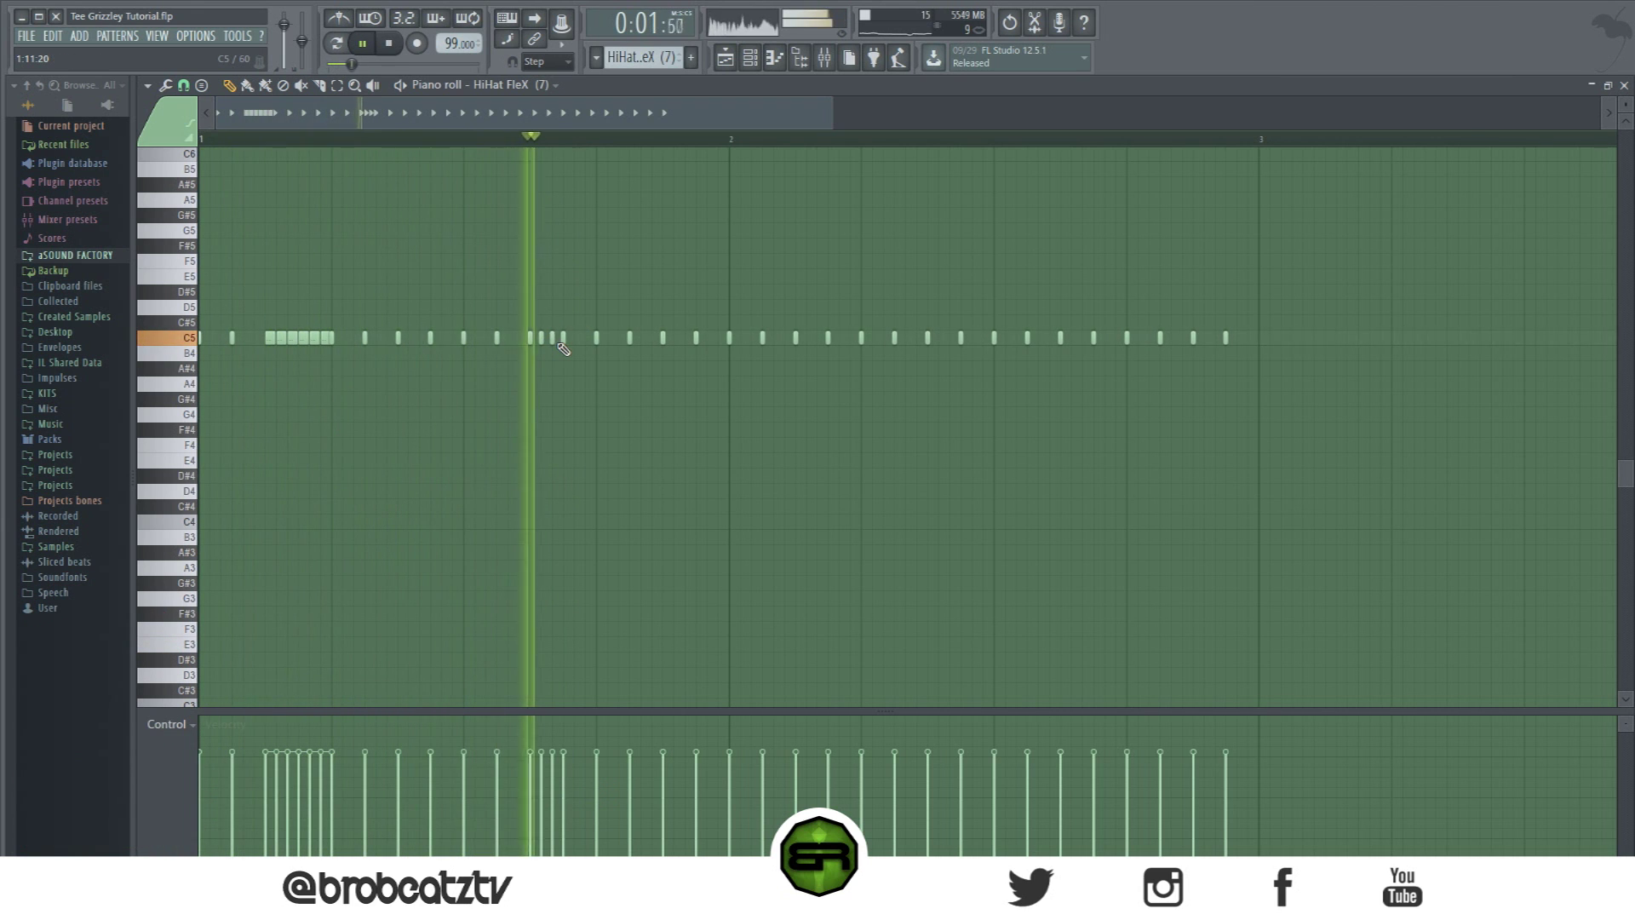
{"action": "left_click", "coordinate": [580, 340]}
{"action": "left_click", "coordinate": [588, 340]}
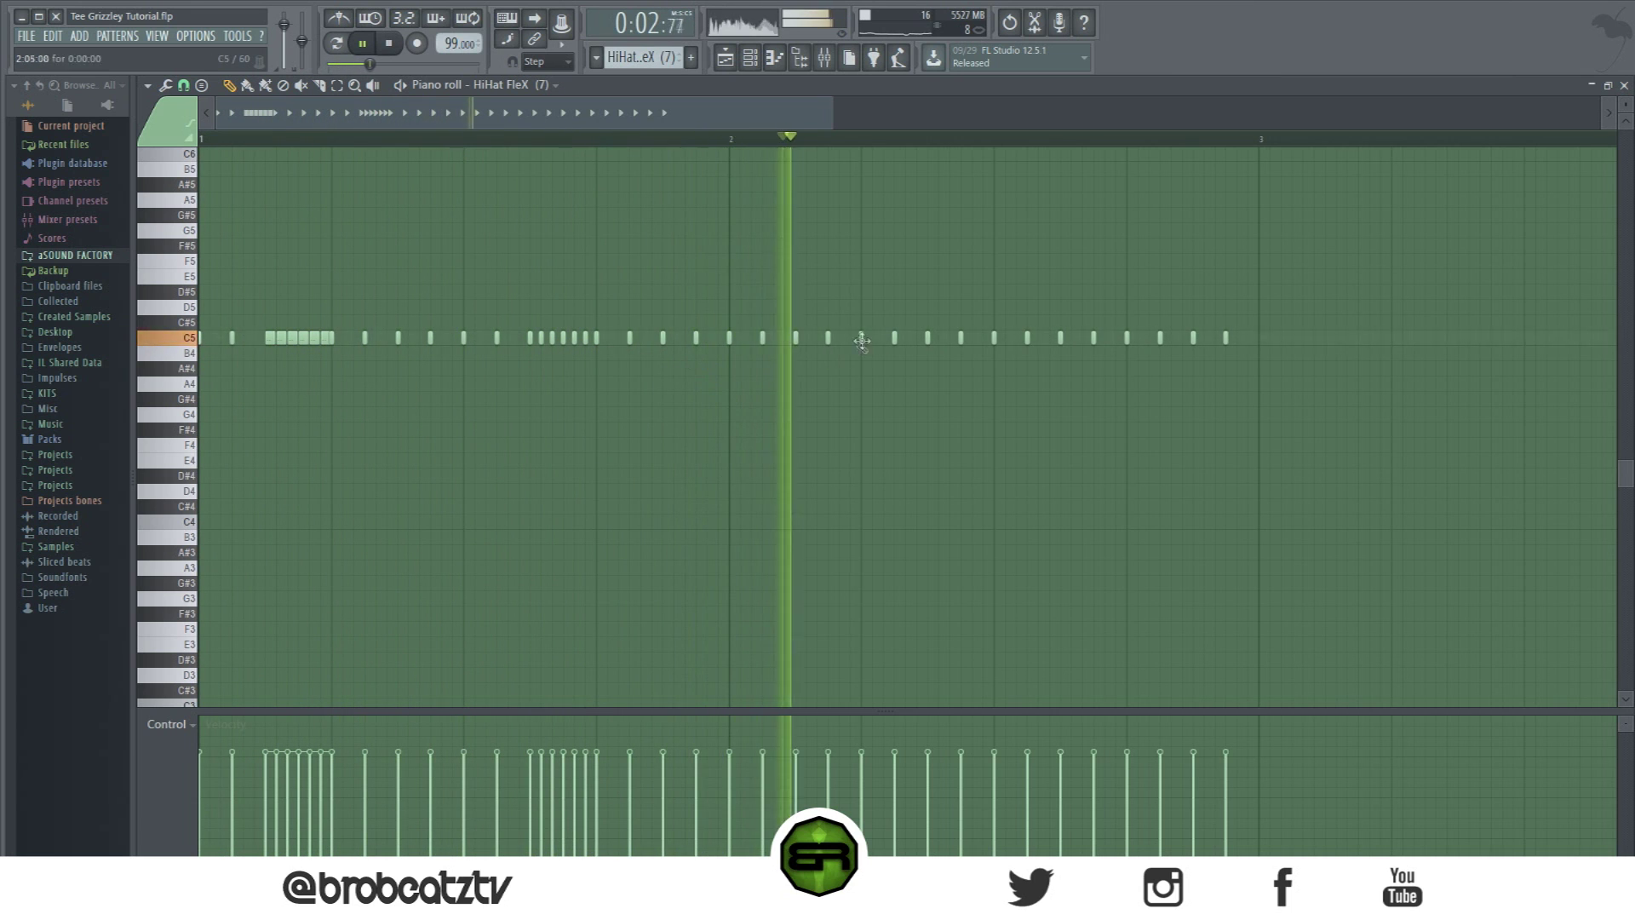
{"action": "key", "text": "space"}
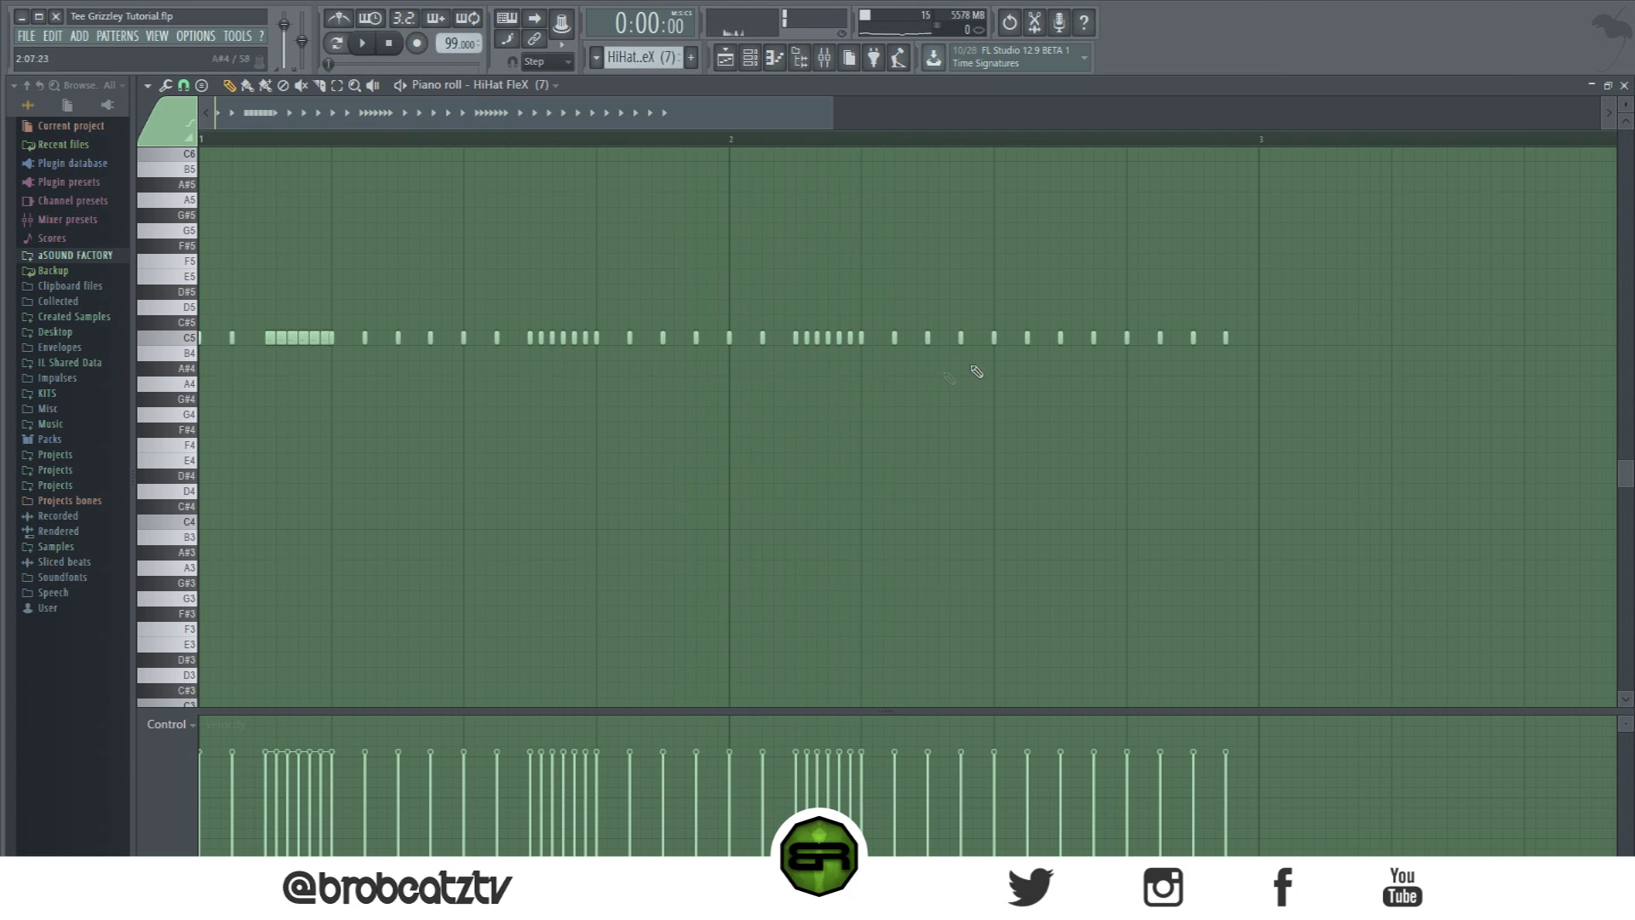
Step: Try a three-note C#5 hi-hat roll on step 11 of bar 2, and put back the single C5 note
{"action": "left_click", "coordinate": [1081, 327]}
{"action": "key", "text": "space"}
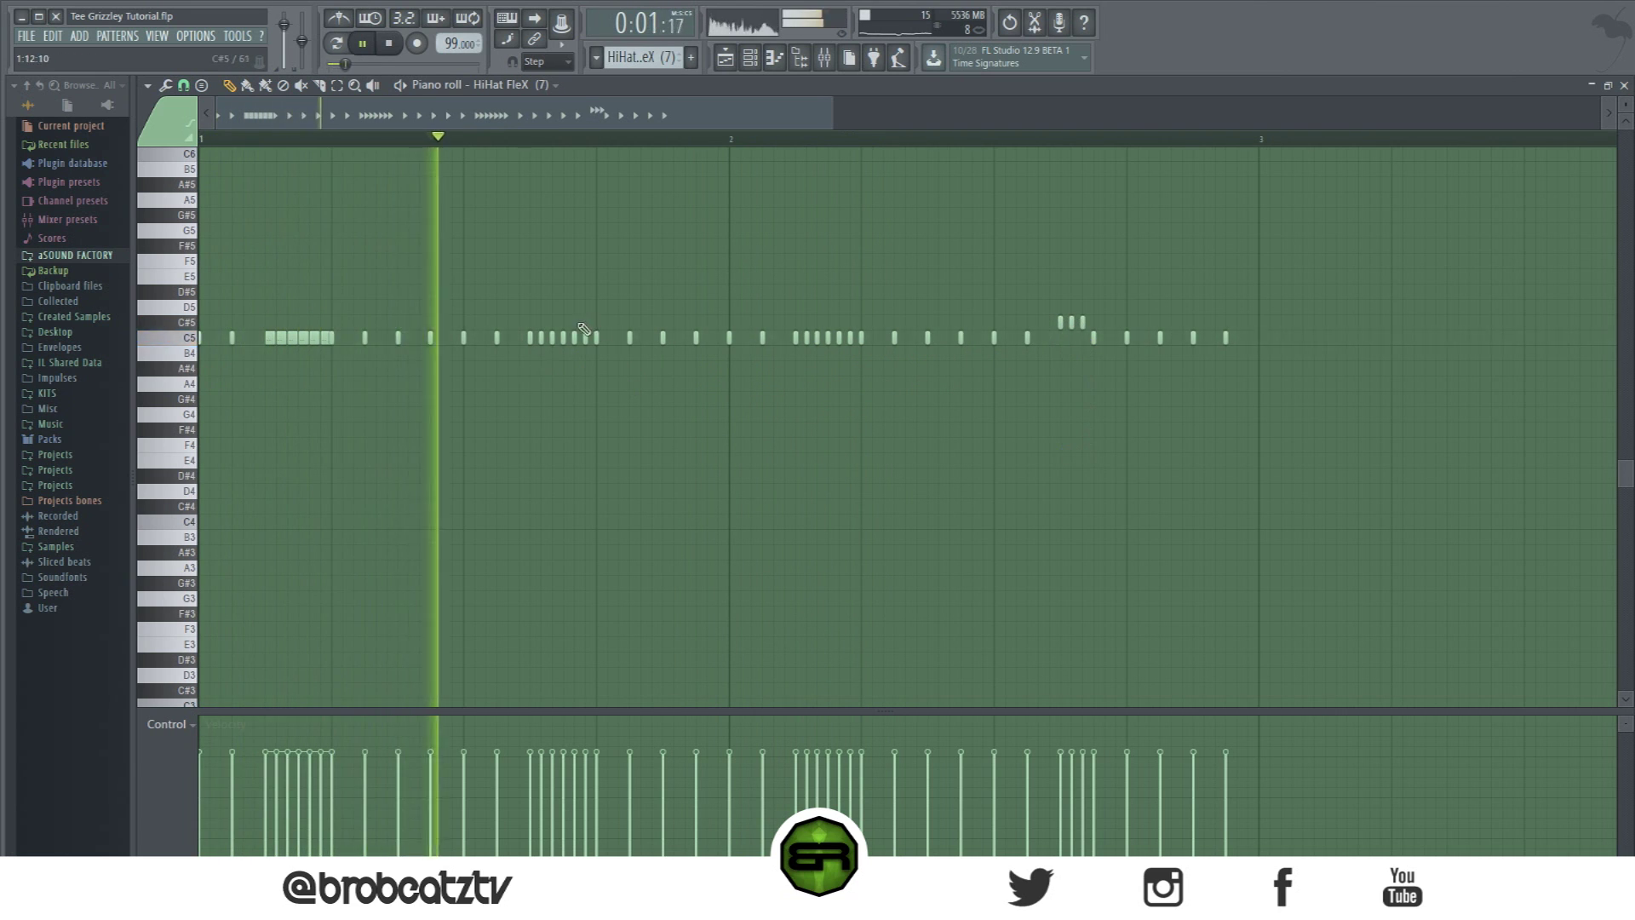
{"action": "right_click", "coordinate": [1082, 324]}
{"action": "right_click", "coordinate": [1071, 324]}
{"action": "left_click_drag", "start_coordinate": [1061, 324], "coordinate": [1061, 337]}
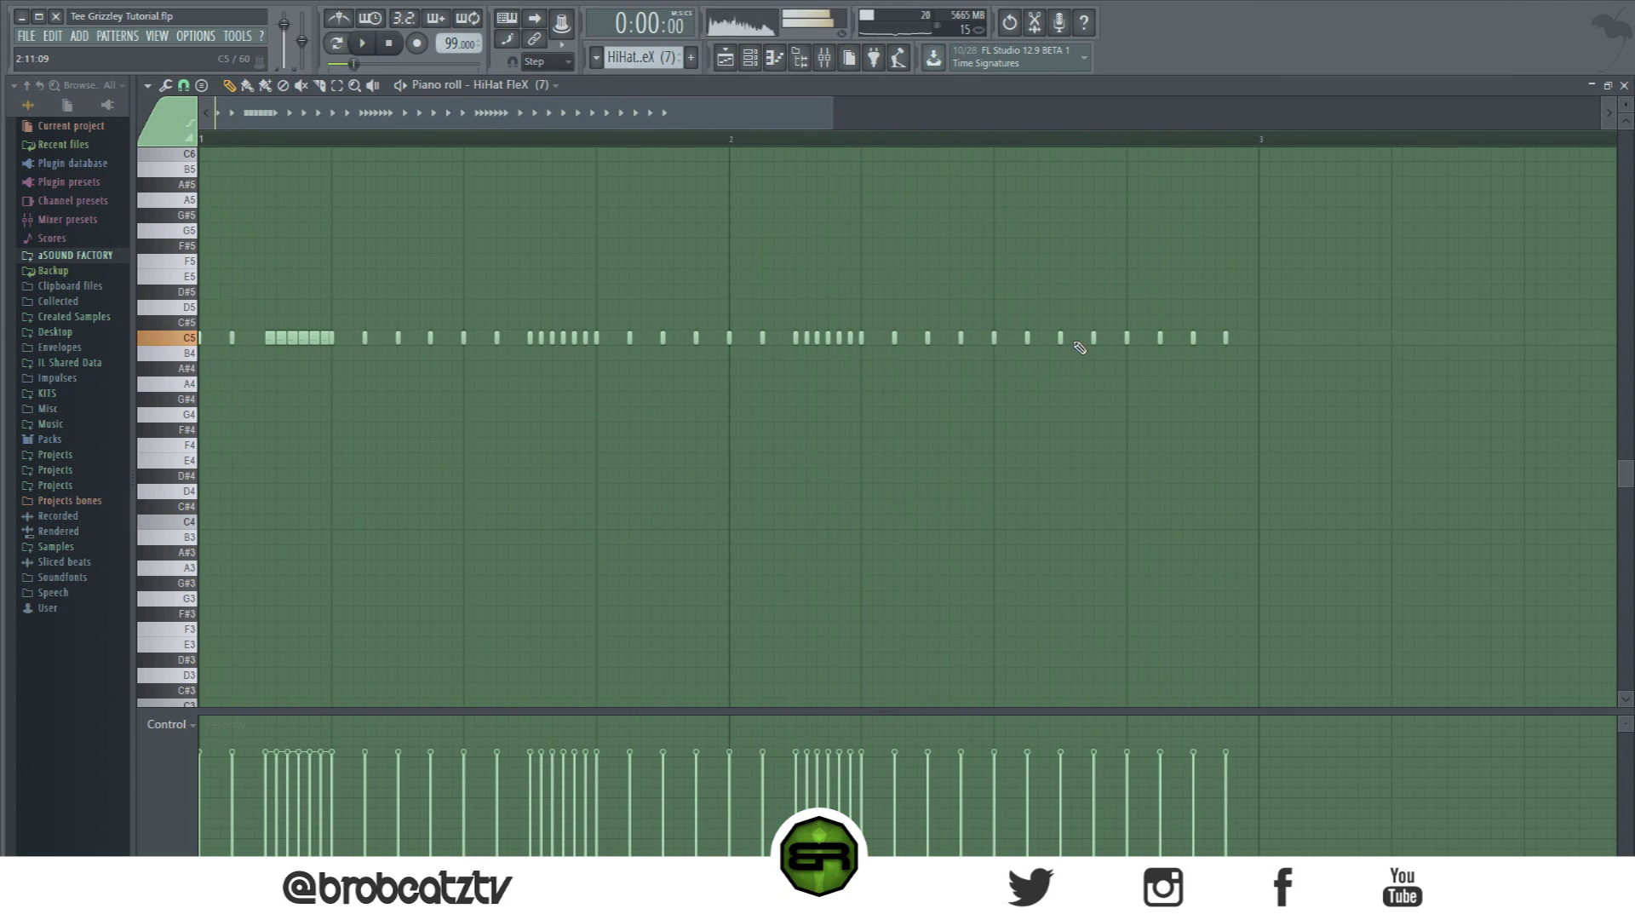
Step: Fill step 12 of bar 2 with third-step C5 hi-hats and thin the roll on steps 3–4 of bar 2 to every second note
{"action": "left_click", "coordinate": [1105, 338]}
{"action": "left_click", "coordinate": [1115, 338]}
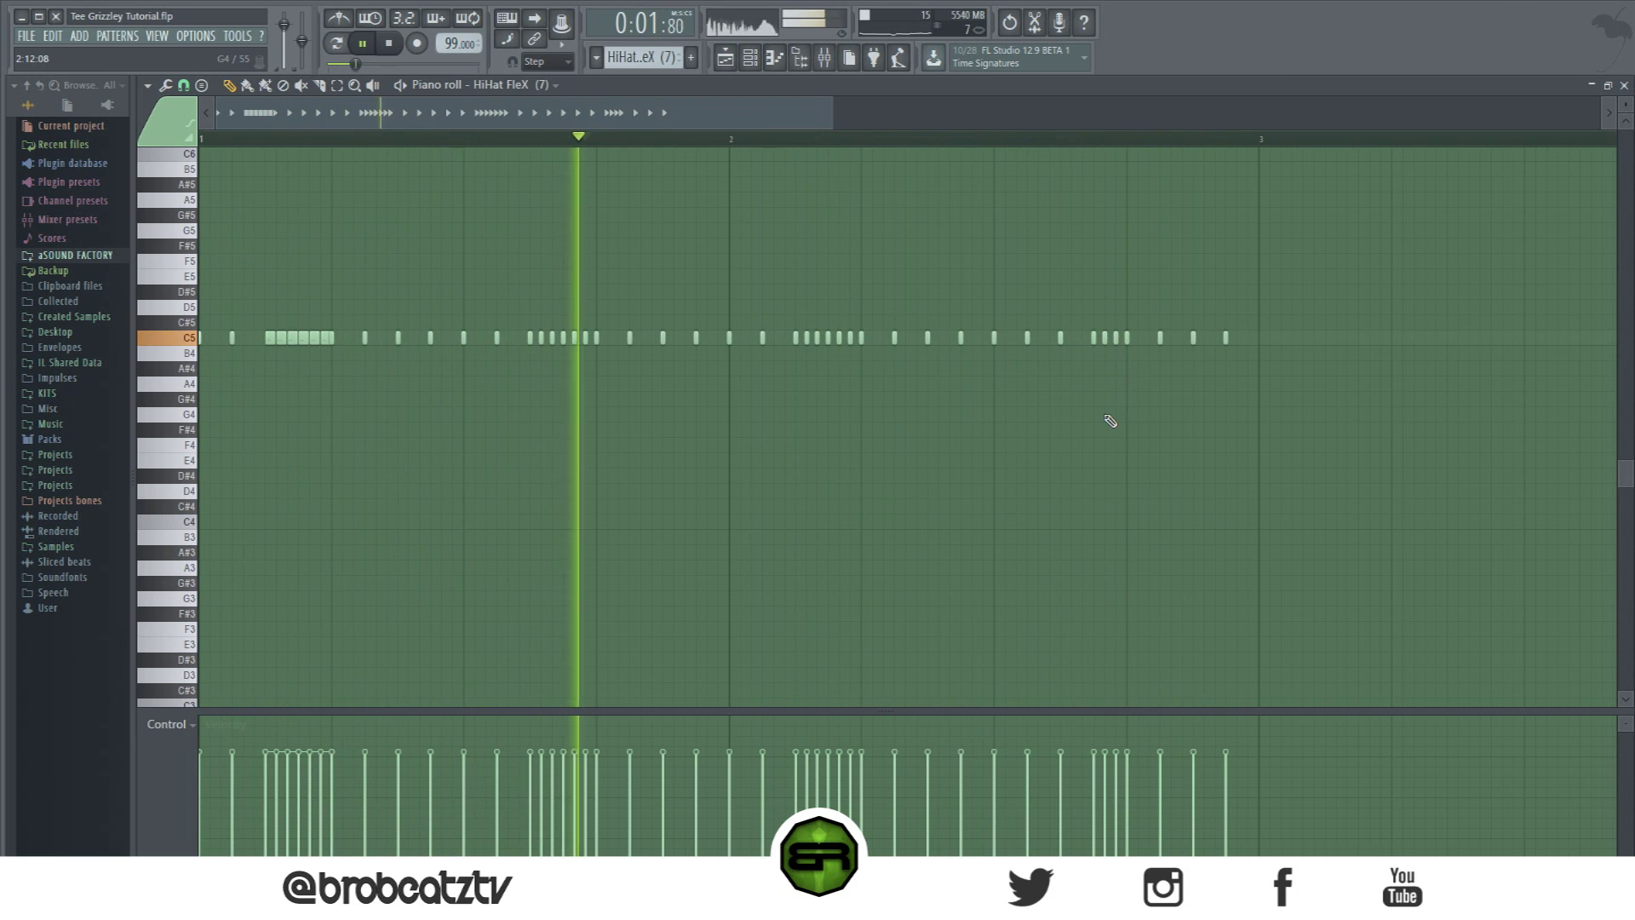
{"action": "right_click", "coordinate": [806, 338]}
{"action": "right_click", "coordinate": [829, 338]}
{"action": "left_click", "coordinate": [830, 338]}
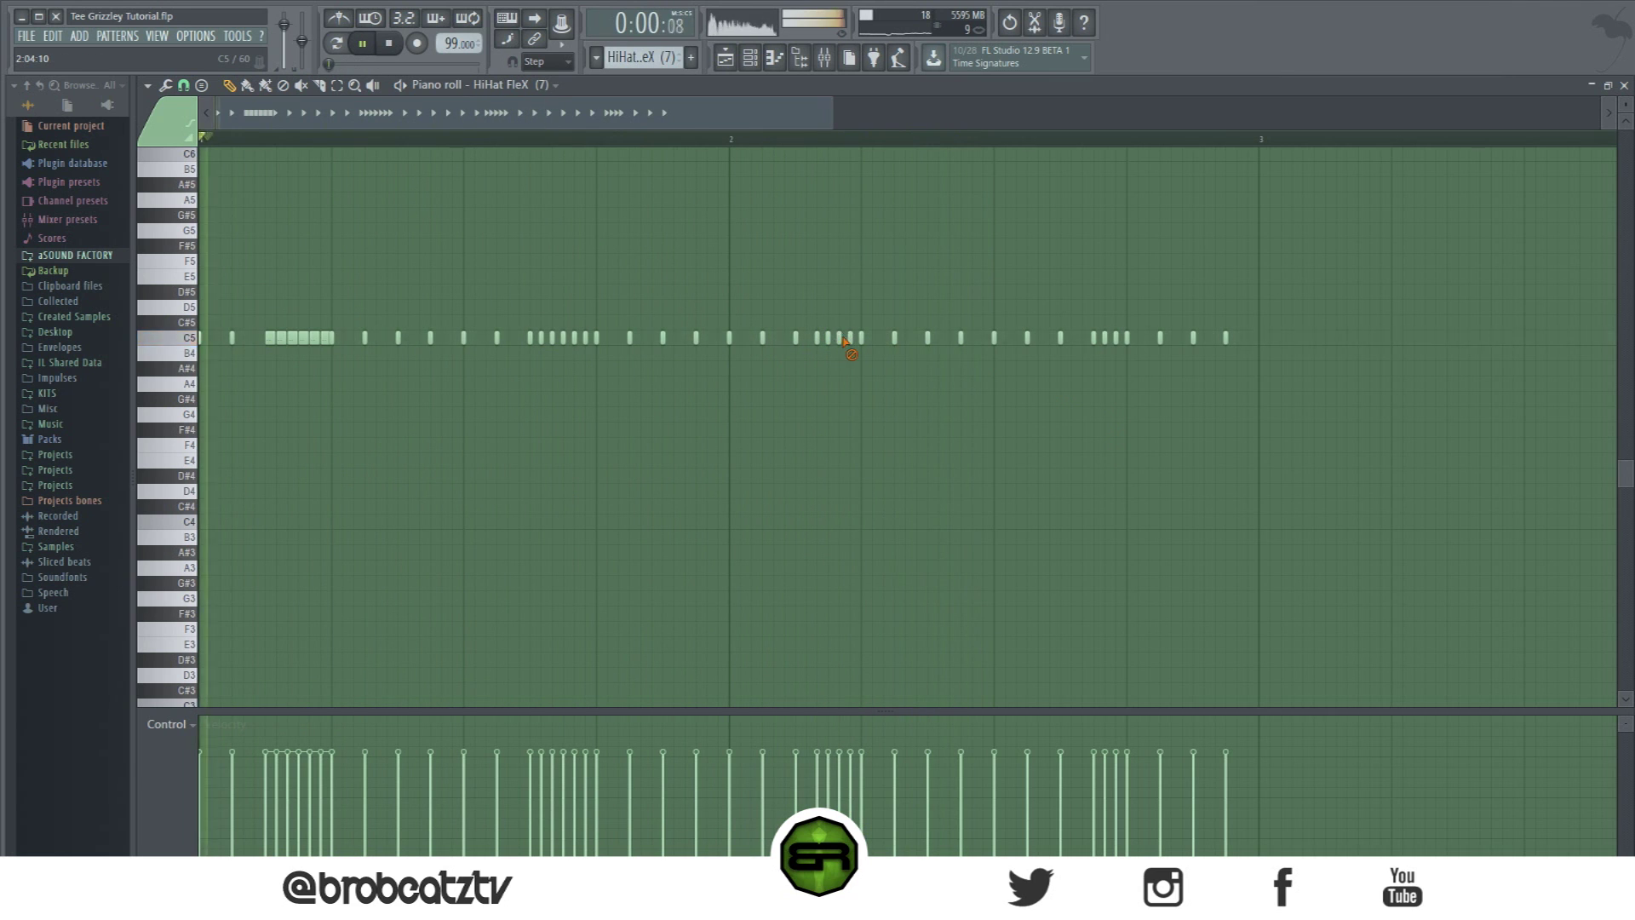
{"action": "right_click", "coordinate": [851, 342]}
{"action": "right_click", "coordinate": [830, 340]}
{"action": "left_click", "coordinate": [841, 340]}
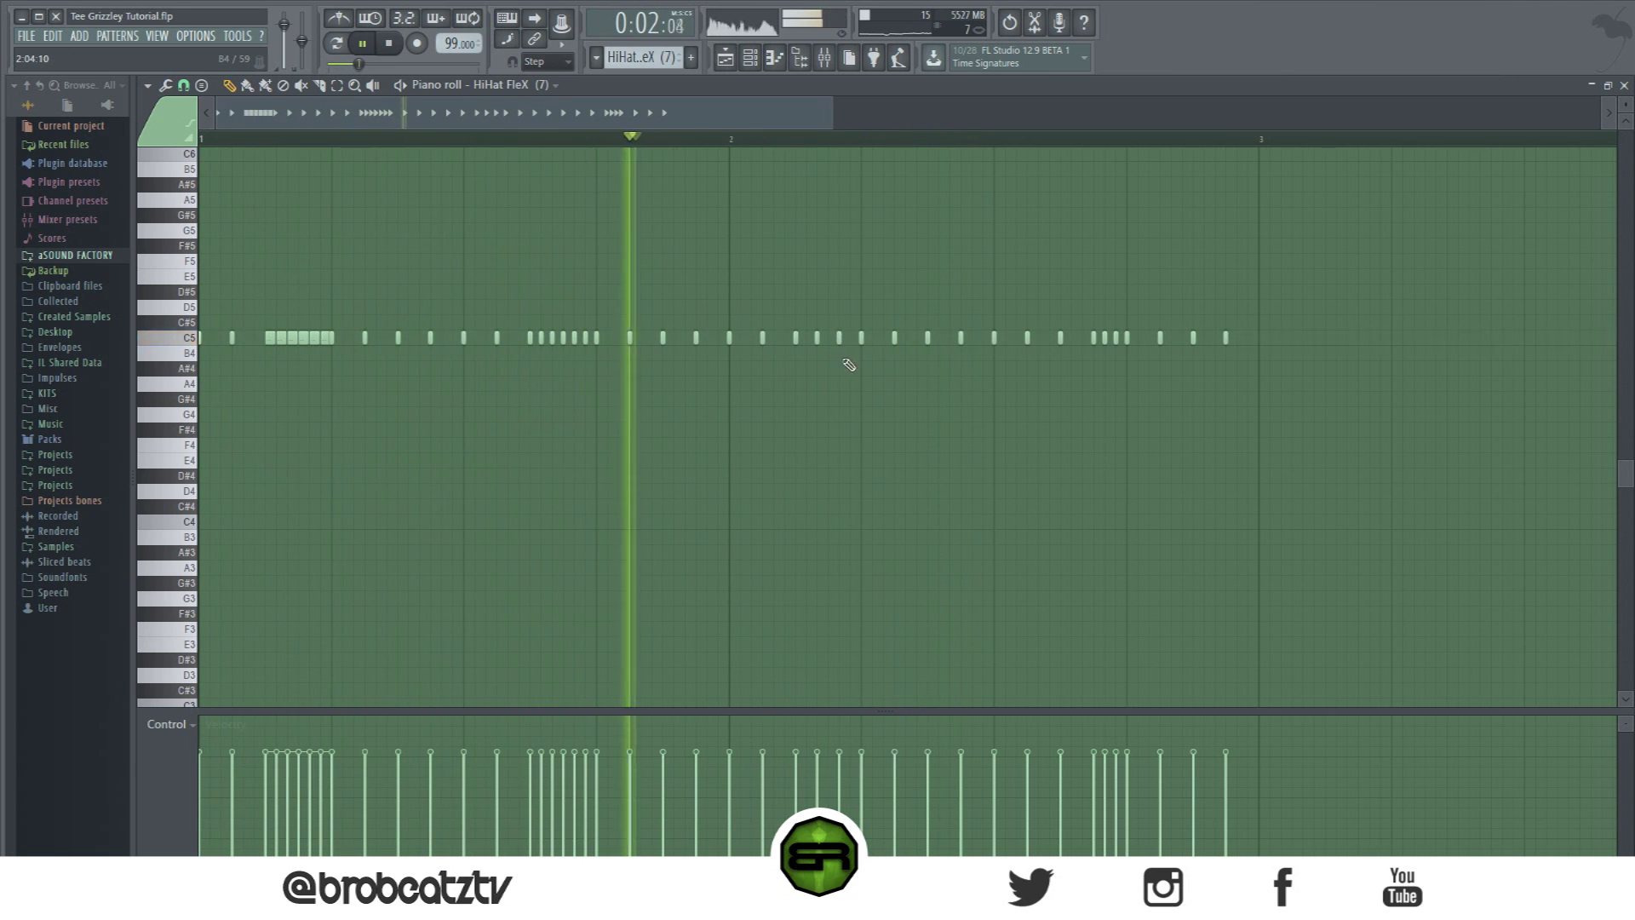
Step: Replace the roll on steps 3–4 of bar 2 with single C5 hi-hats on each step, and fill step 11 with third-step hi-hats
{"action": "key", "text": "space"}
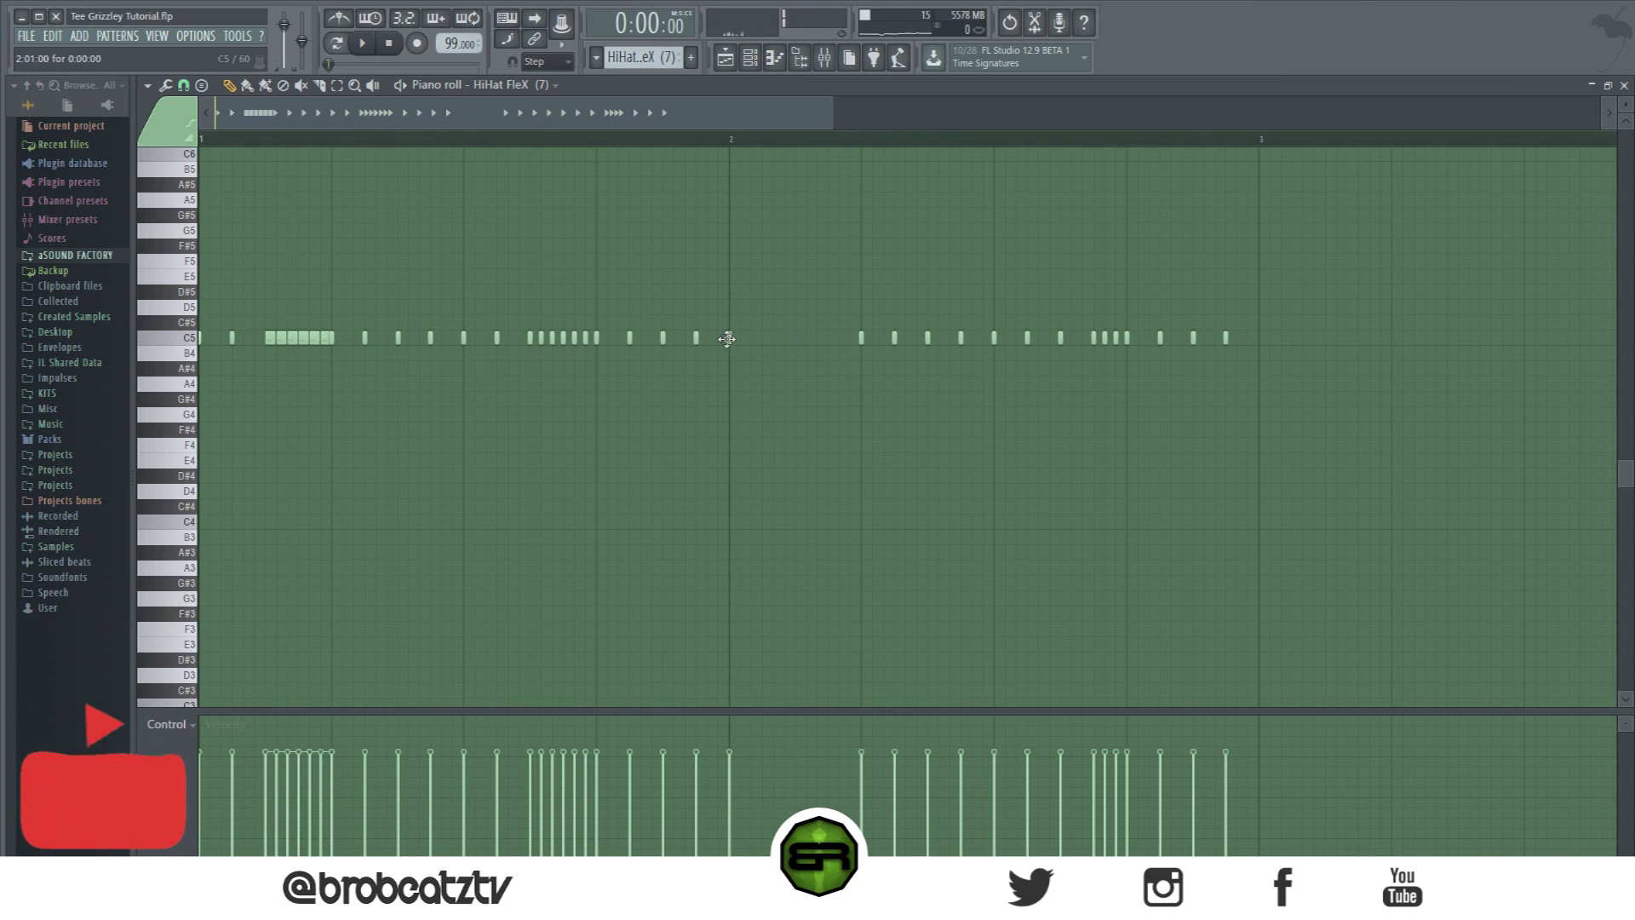
{"action": "left_click_drag", "start_coordinate": [790, 347], "coordinate": [797, 350]}
{"action": "left_click", "coordinate": [752, 343]}
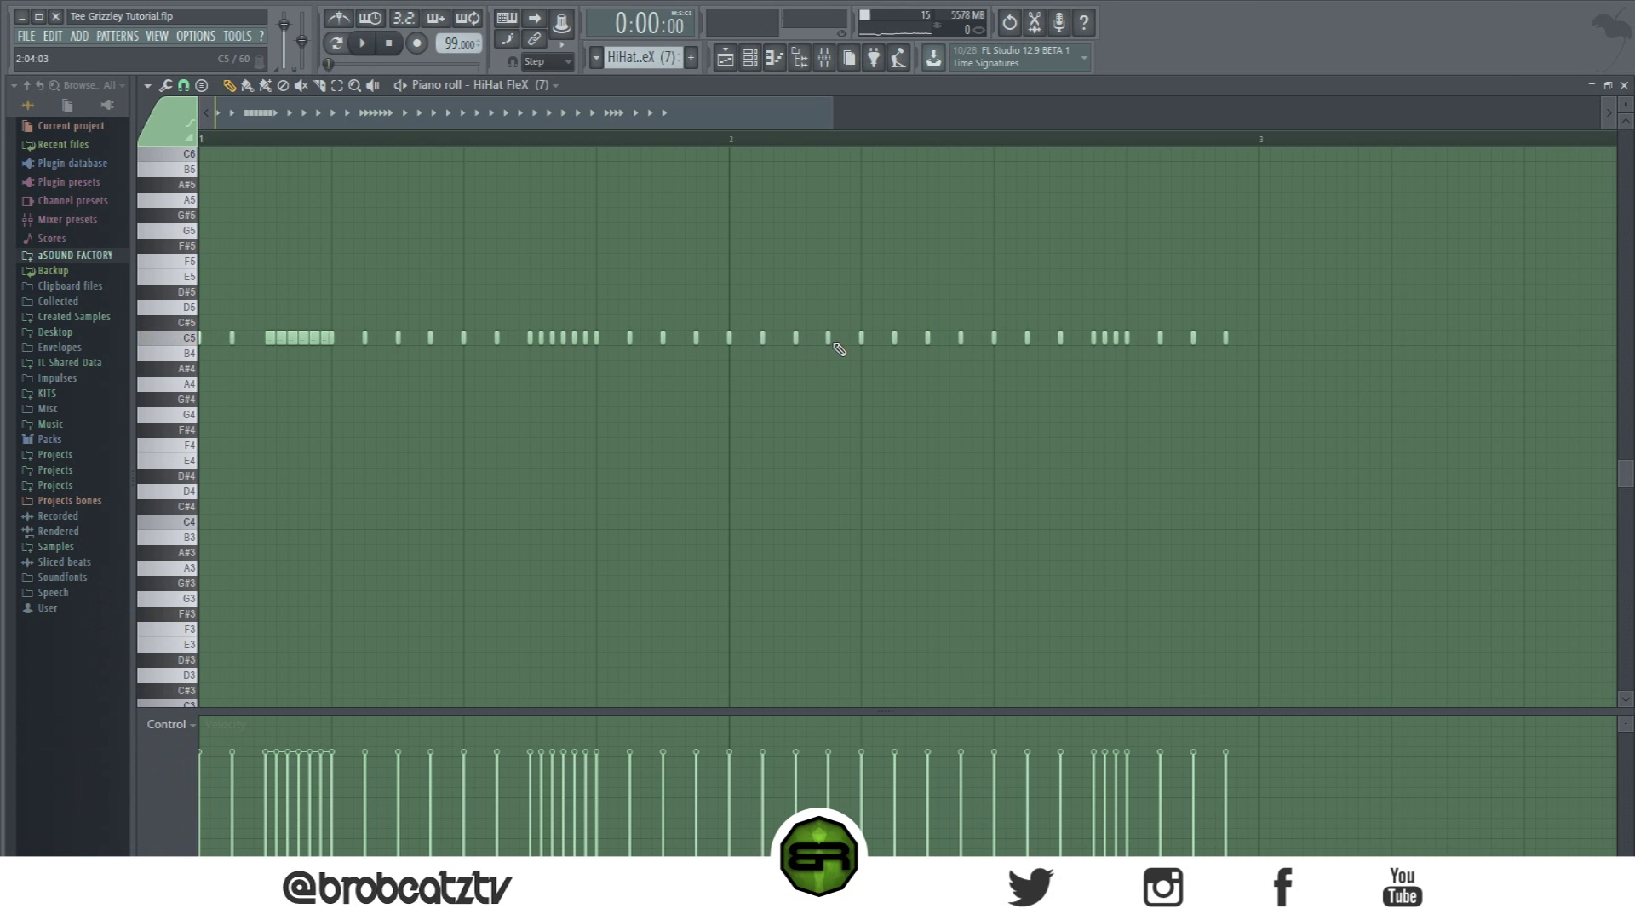
{"action": "key", "text": "space"}
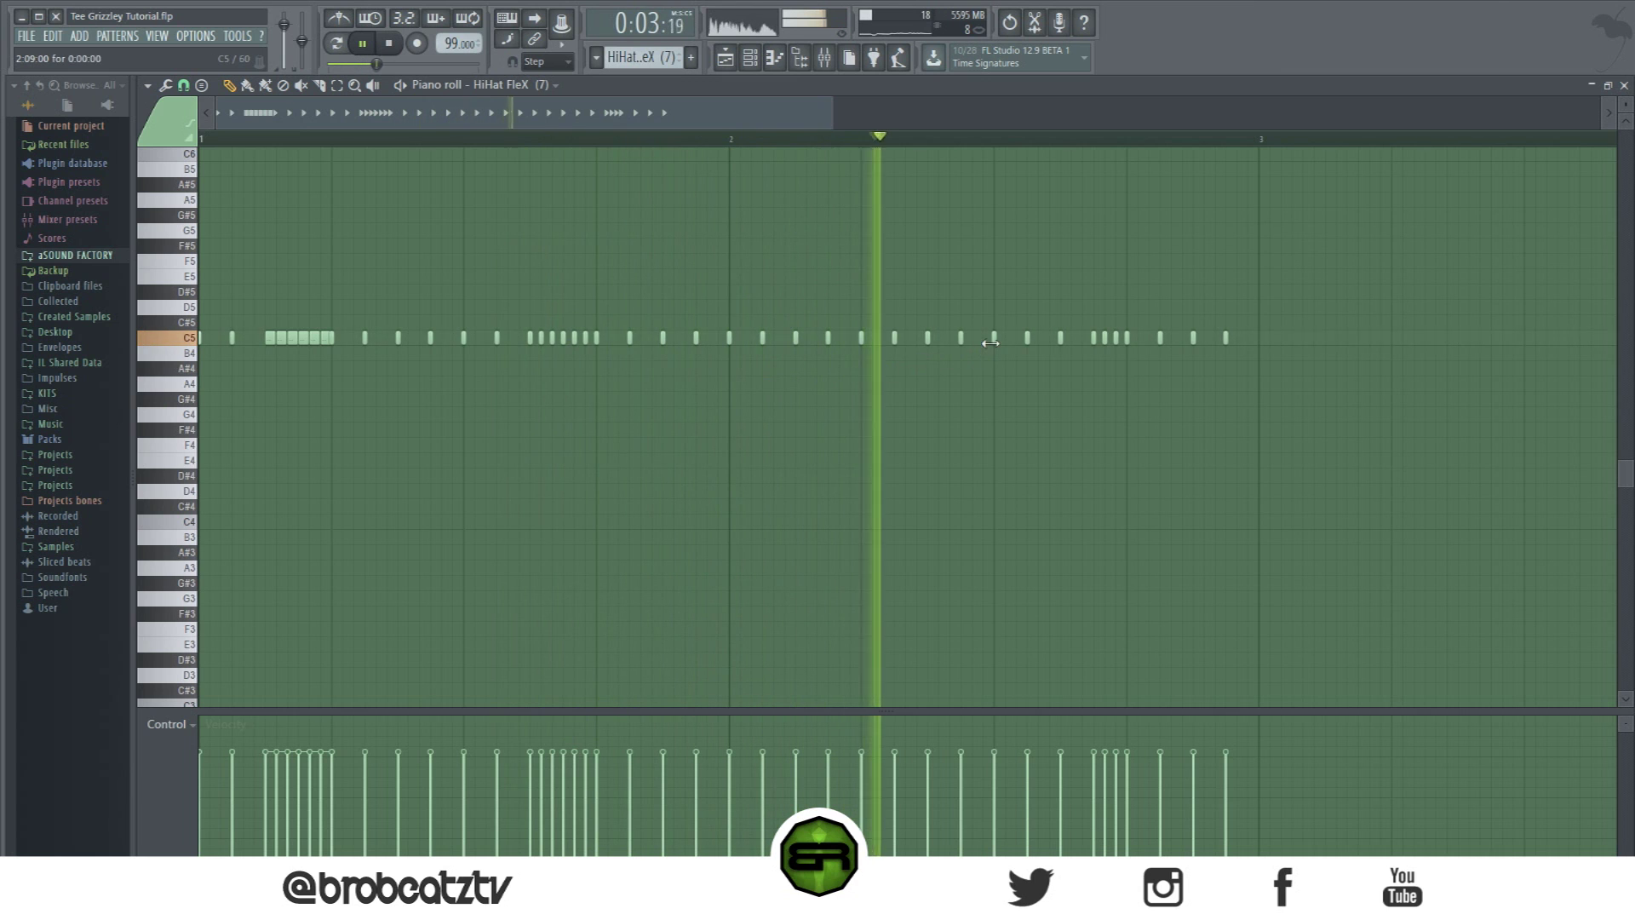
{"action": "left_click", "coordinate": [1072, 343]}
{"action": "left_click", "coordinate": [1080, 341]}
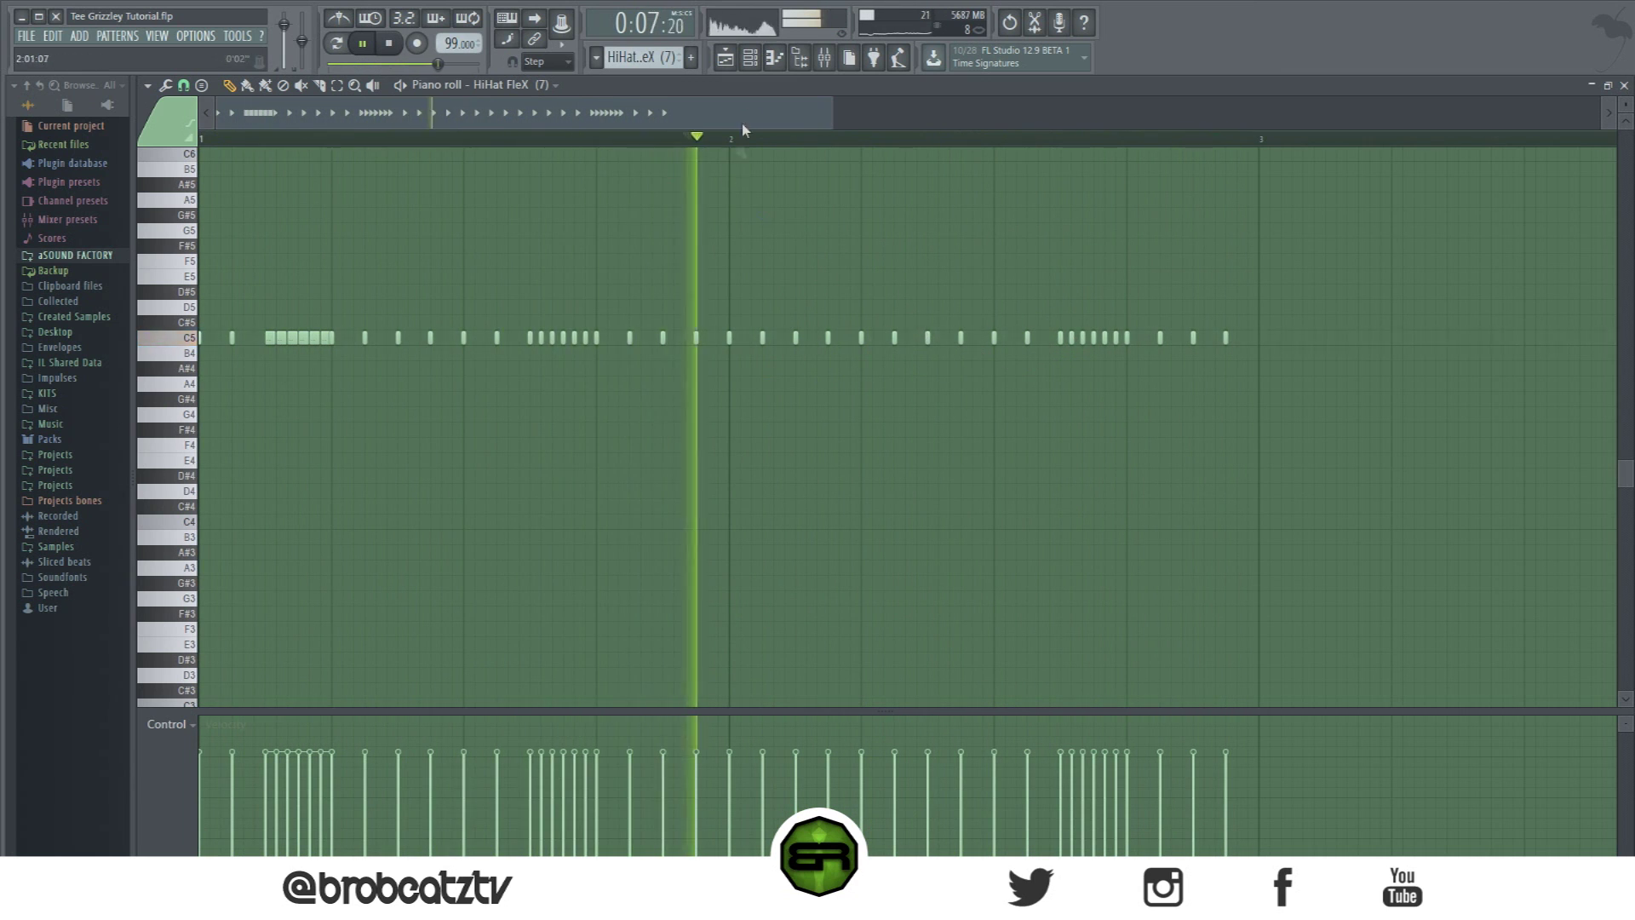
Step: Place HiHat FleX (7) clips at bars 3 and 7 of track 11 in the playlist to fill the gaps
{"action": "left_click", "coordinate": [751, 63]}
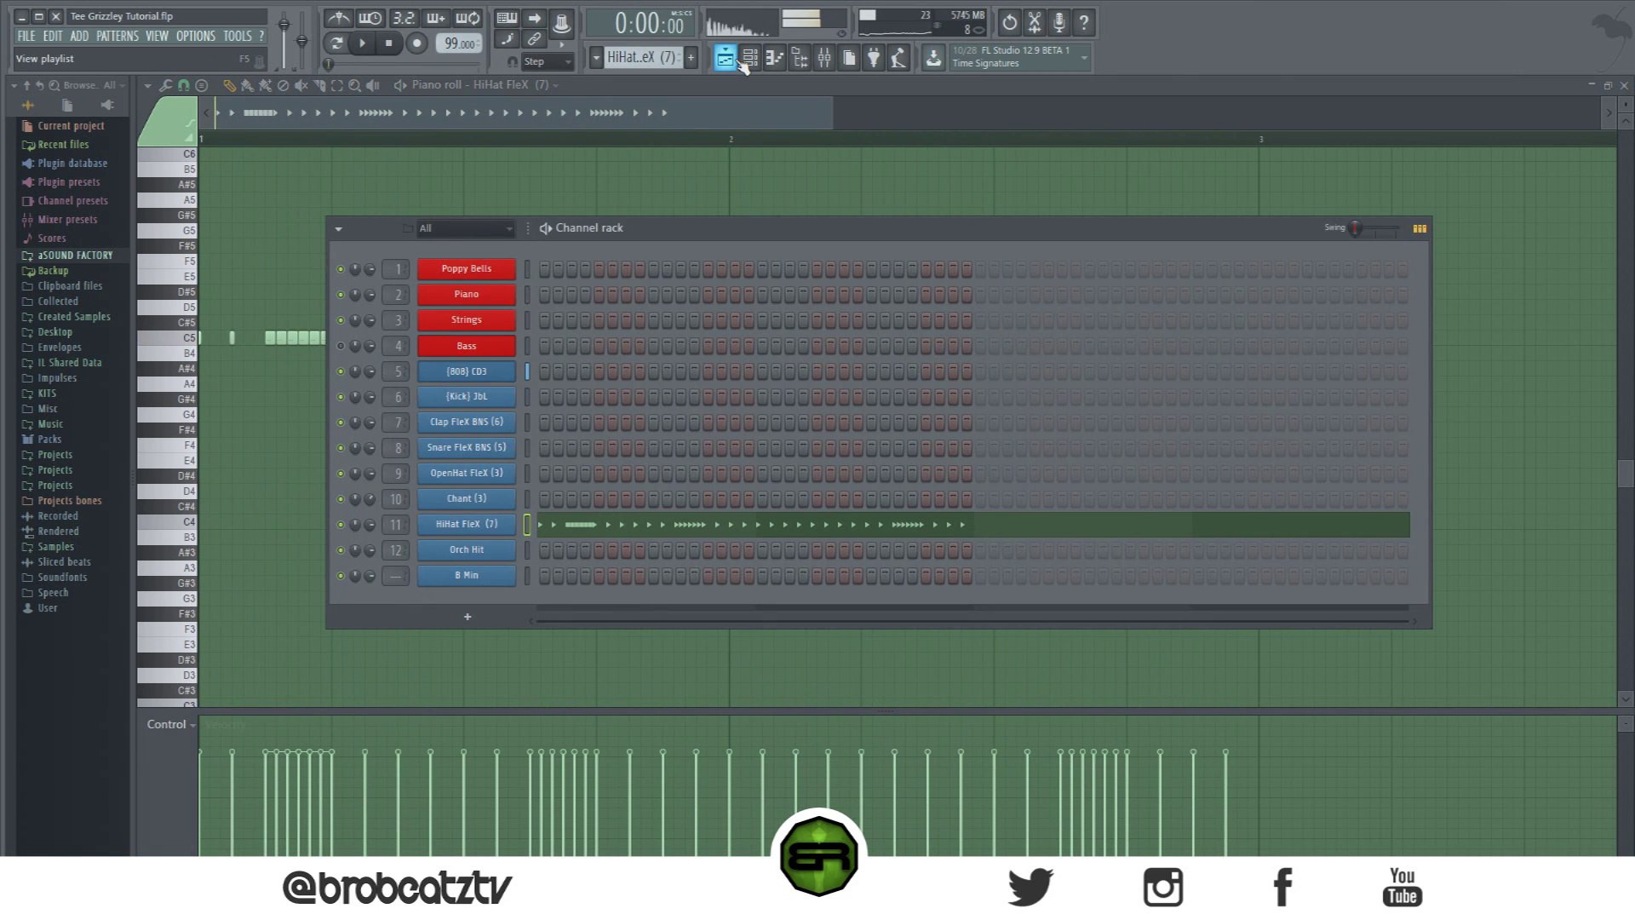
{"action": "left_click", "coordinate": [724, 58]}
{"action": "right_click", "coordinate": [344, 585]}
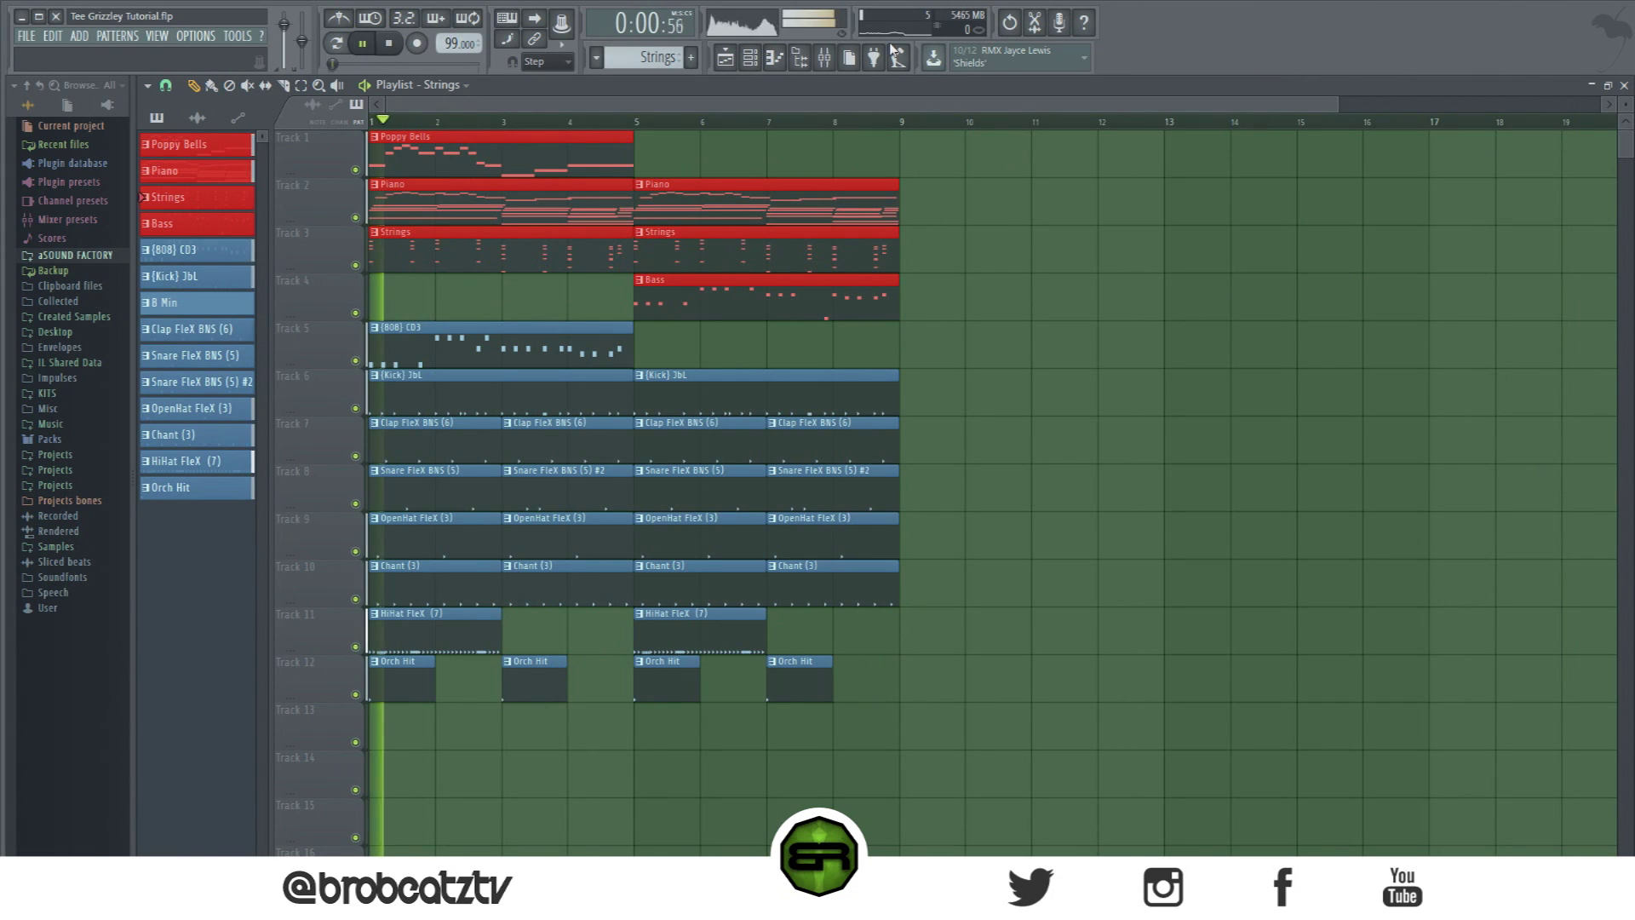
{"action": "left_click", "coordinate": [831, 66]}
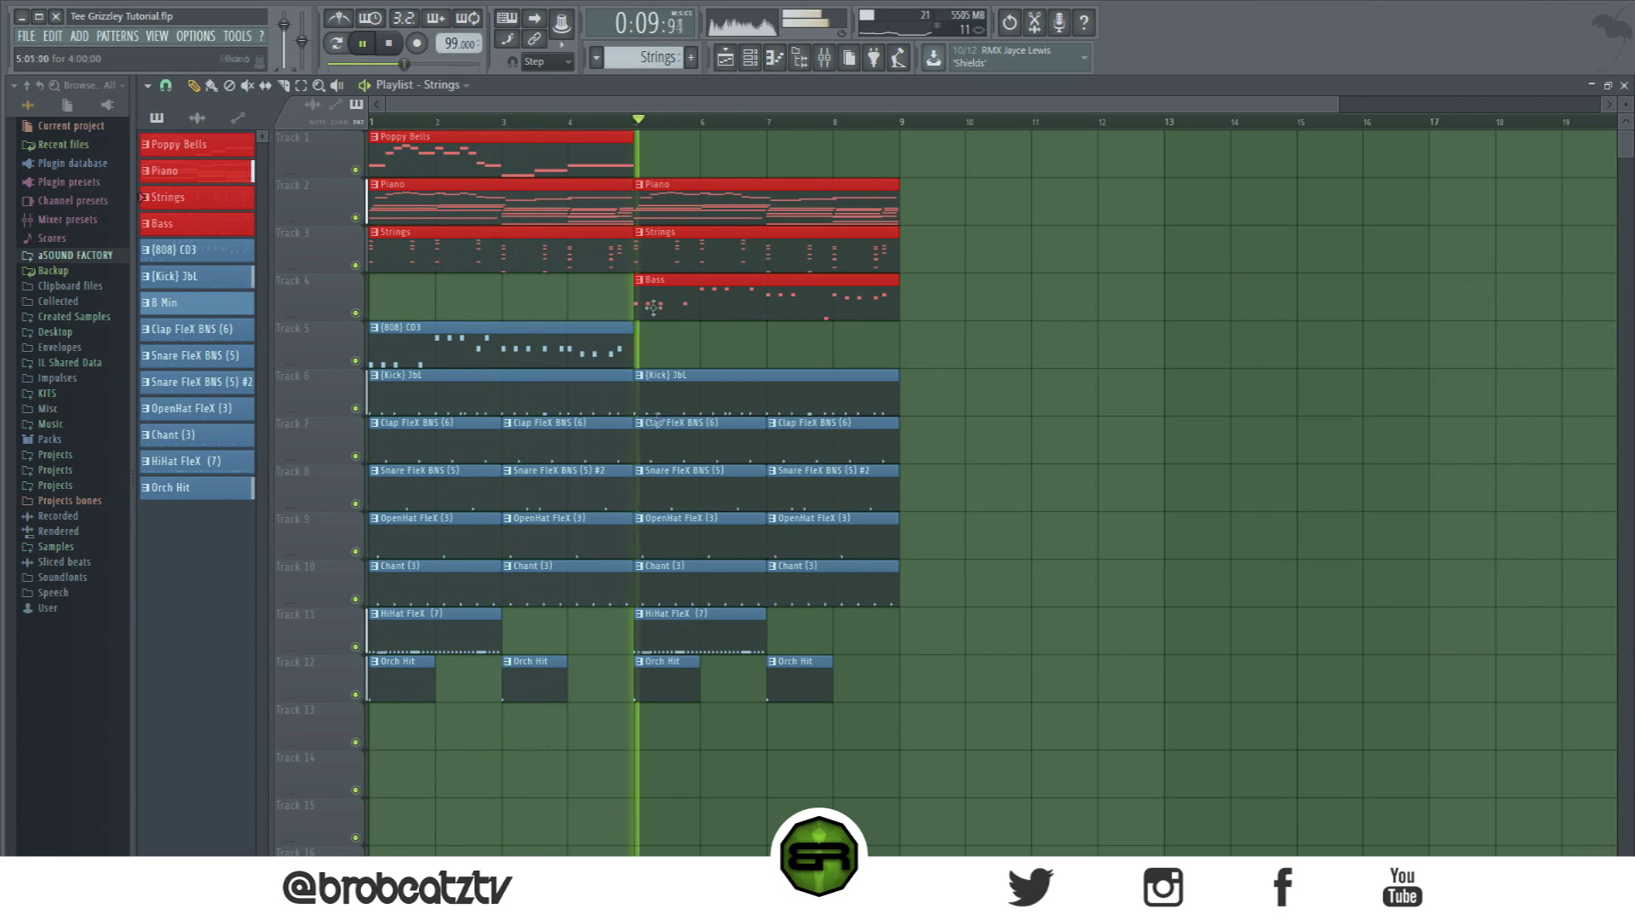
{"action": "left_click", "coordinate": [524, 638]}
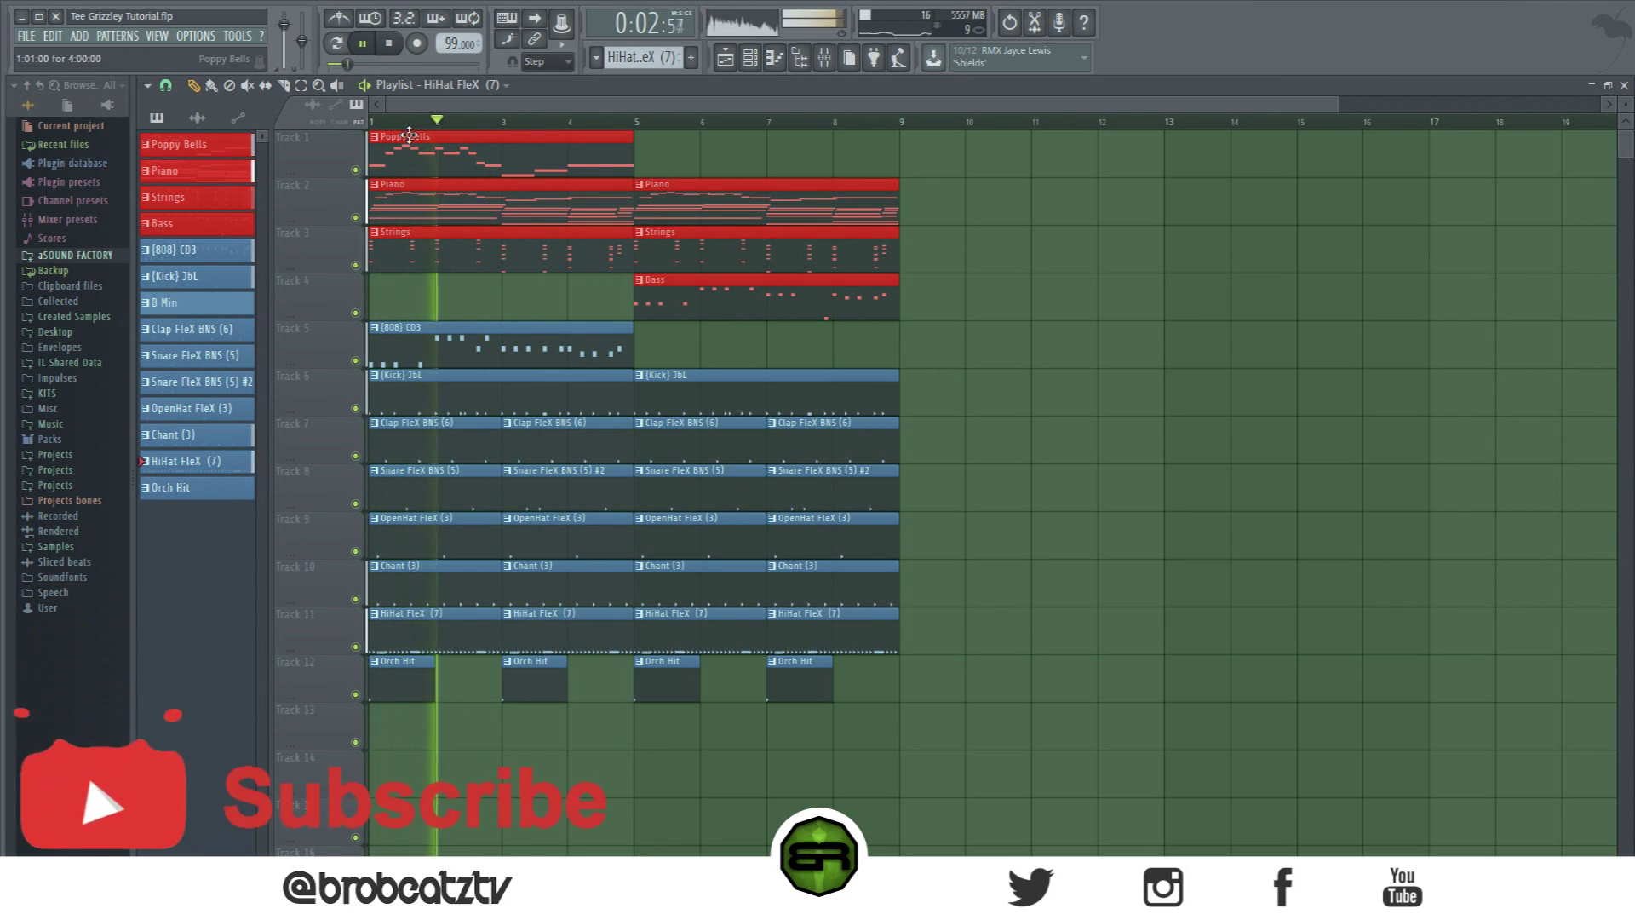
Step: Unmute the Bass channel and repeat the Poppy Bells clip at bar 5 on track 1
{"action": "key", "text": "XF86AudioLowerVolume"}
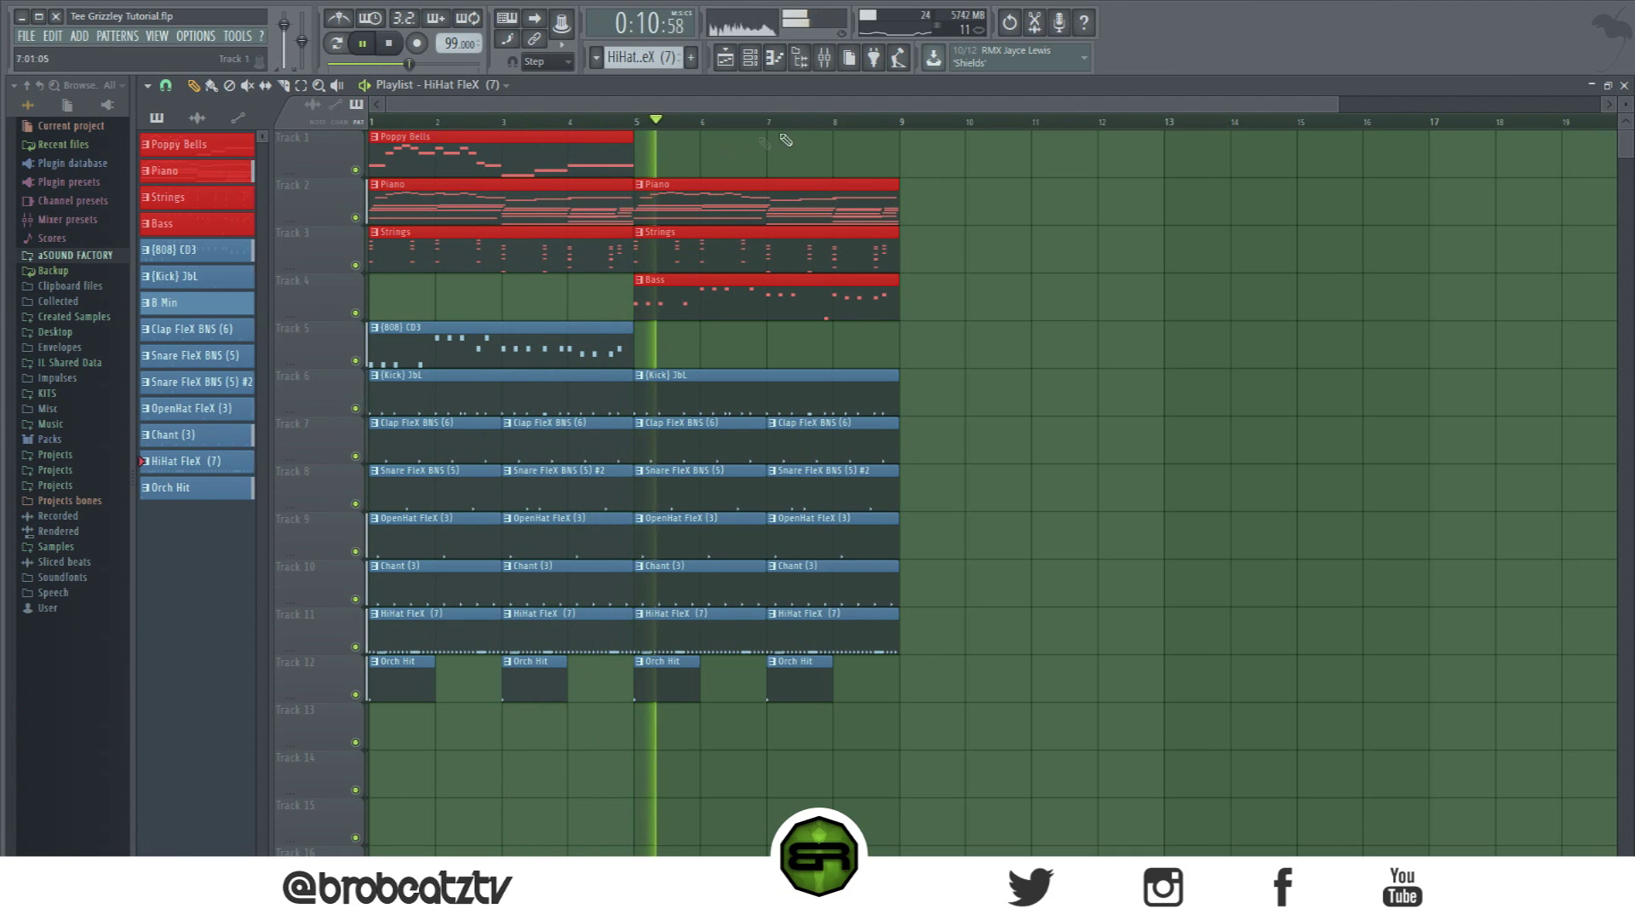
{"action": "left_click", "coordinate": [749, 57]}
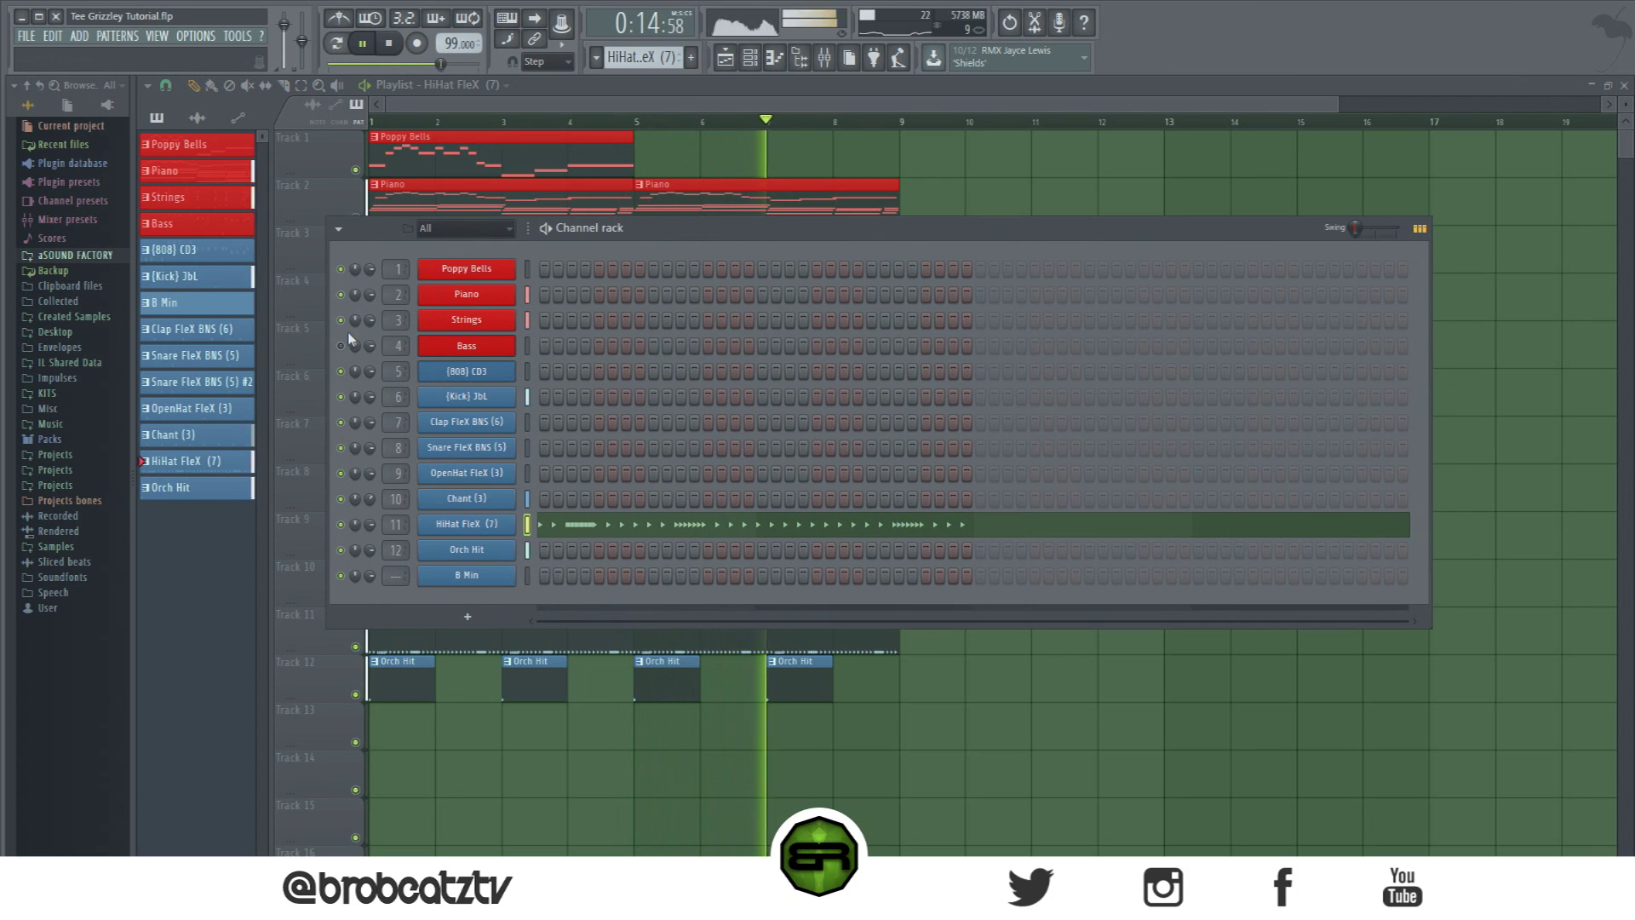
{"action": "left_click_drag", "start_coordinate": [715, 121], "coordinate": [636, 121]}
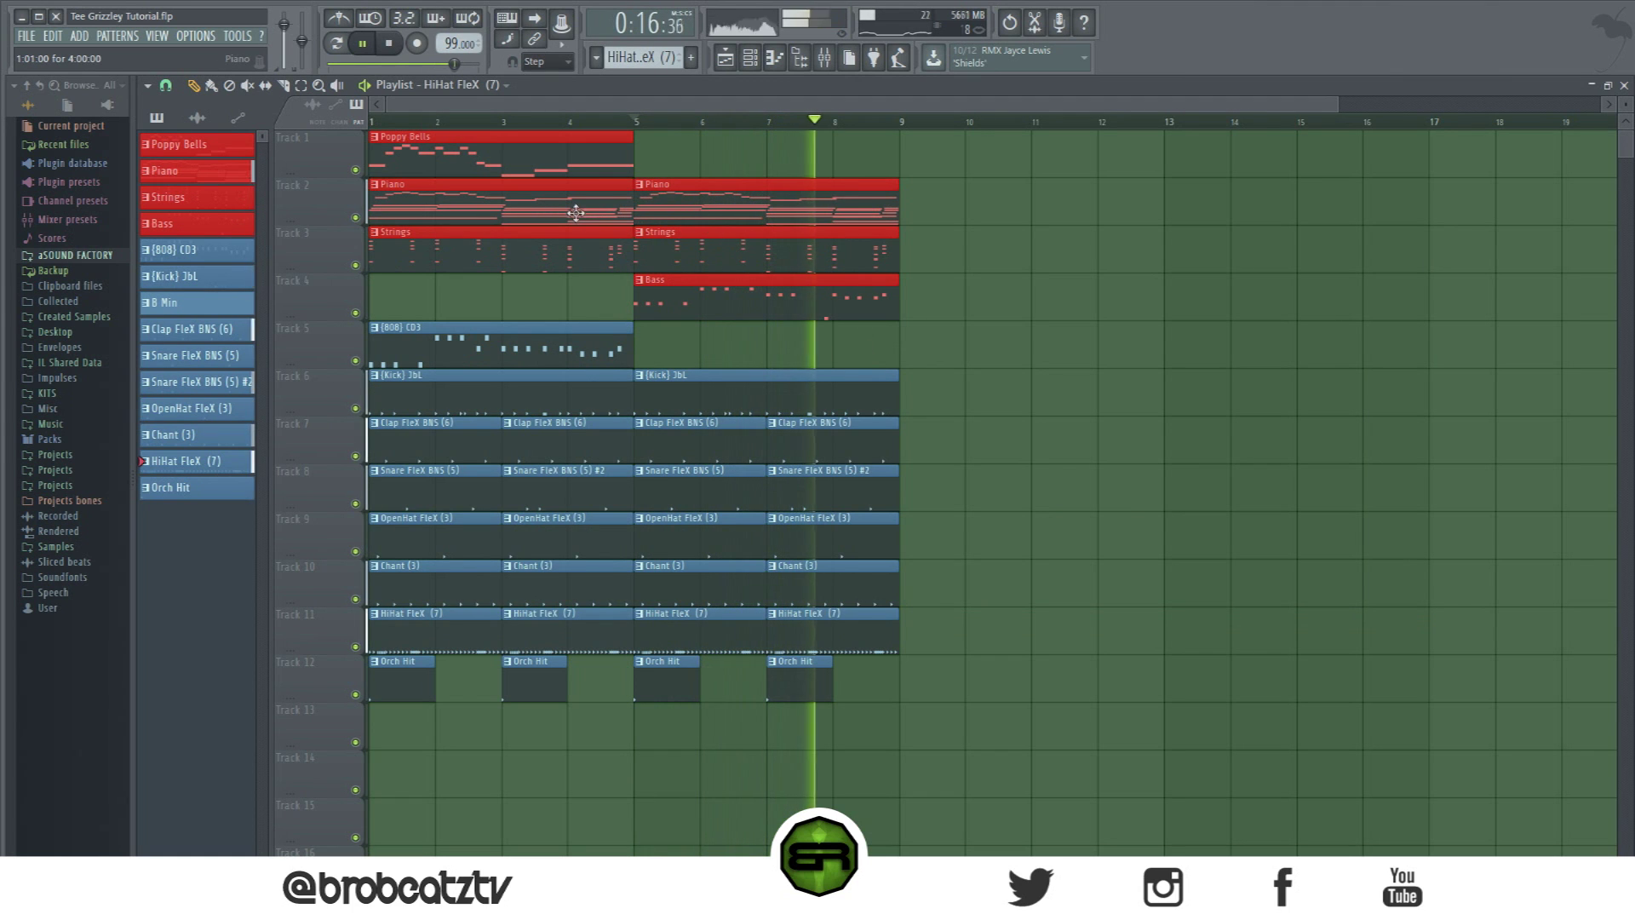
{"action": "left_click", "coordinate": [586, 164]}
{"action": "left_click_drag", "start_coordinate": [675, 150], "coordinate": [652, 153]}
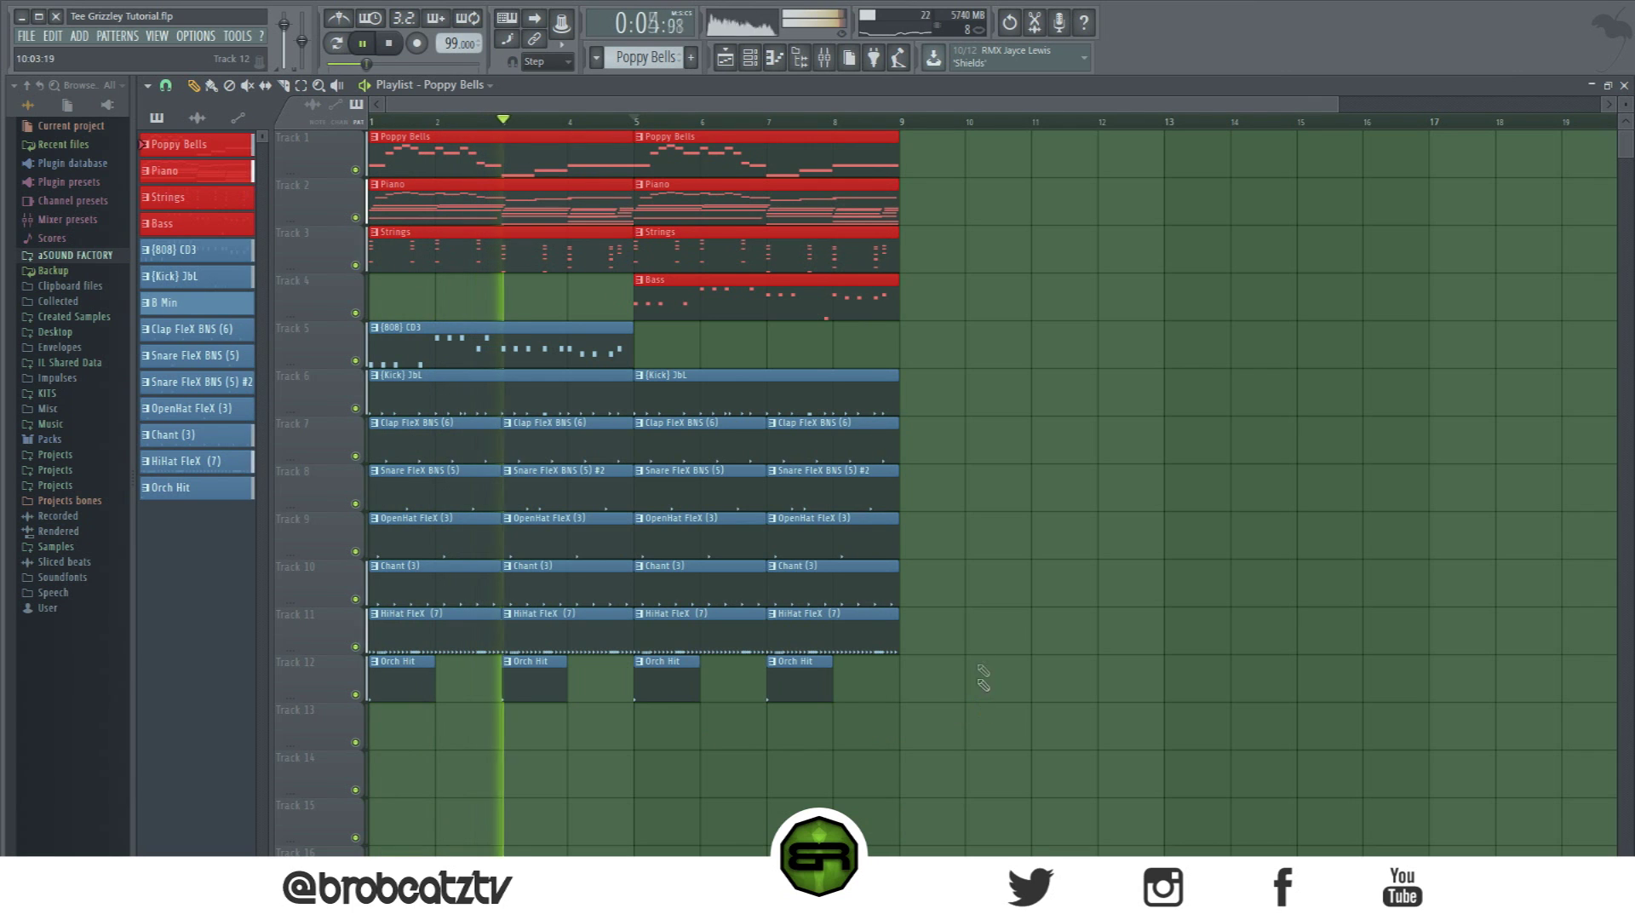
Step: Extend the arrangement over bars 9–16 with four Clap clips, Piano clips at bars 9 and 13, and a Strings clip at bar 13
{"action": "left_click_drag", "start_coordinate": [909, 453], "coordinate": [711, 448]}
{"action": "left_click_drag", "start_coordinate": [698, 451], "coordinate": [1226, 443]}
{"action": "key", "text": "ctrl+d"}
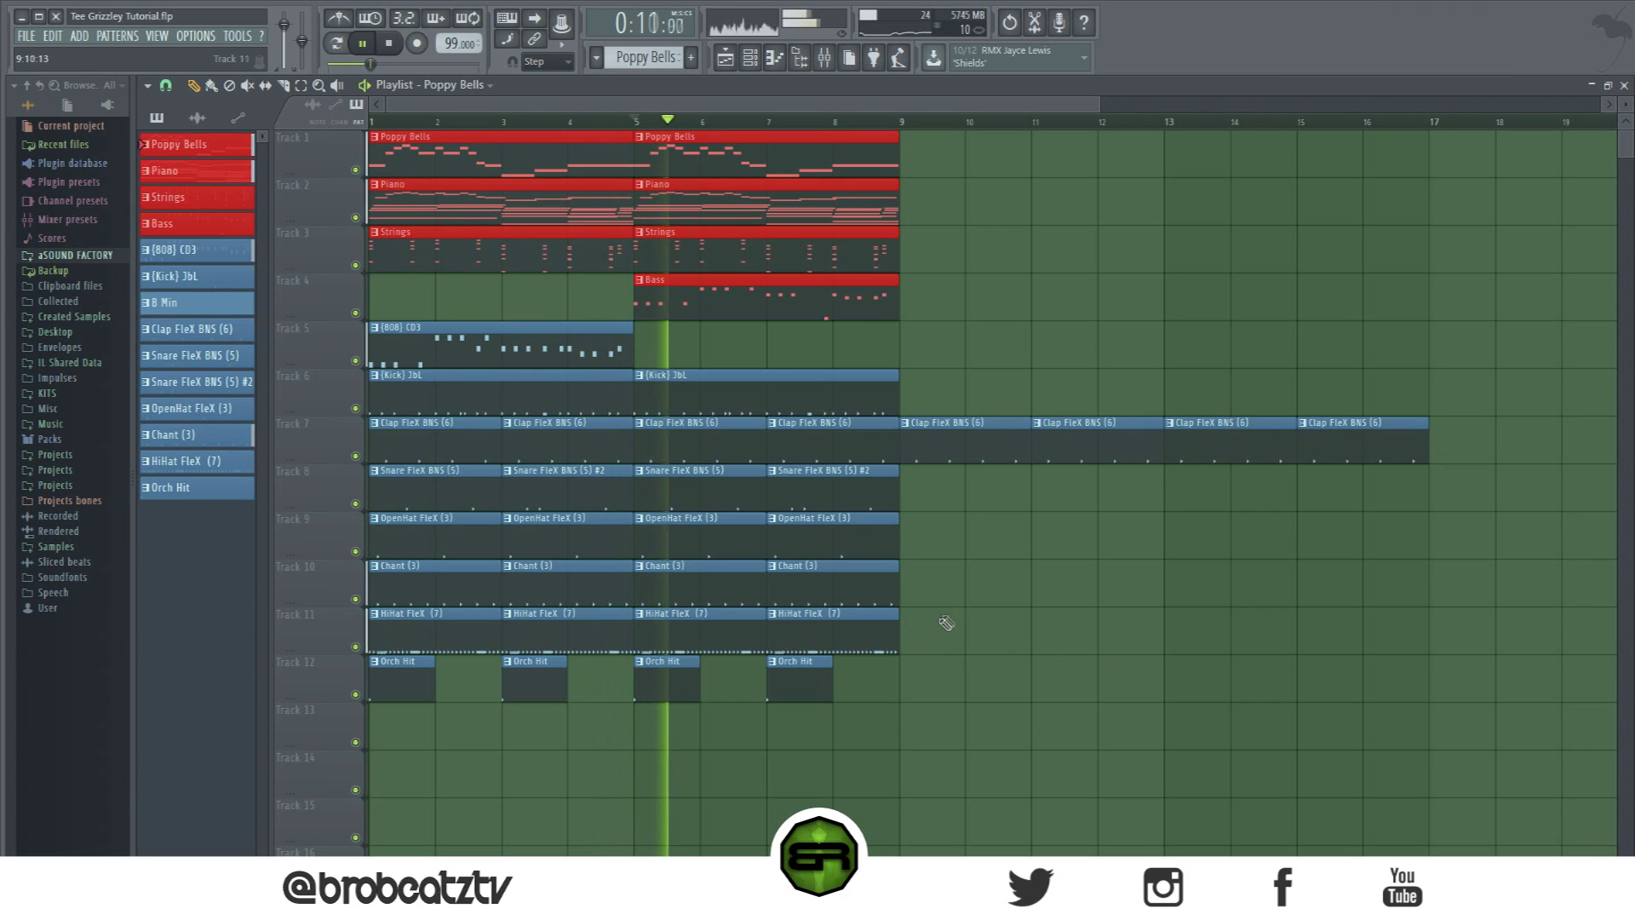
{"action": "left_click_drag", "start_coordinate": [757, 207], "coordinate": [1215, 225]}
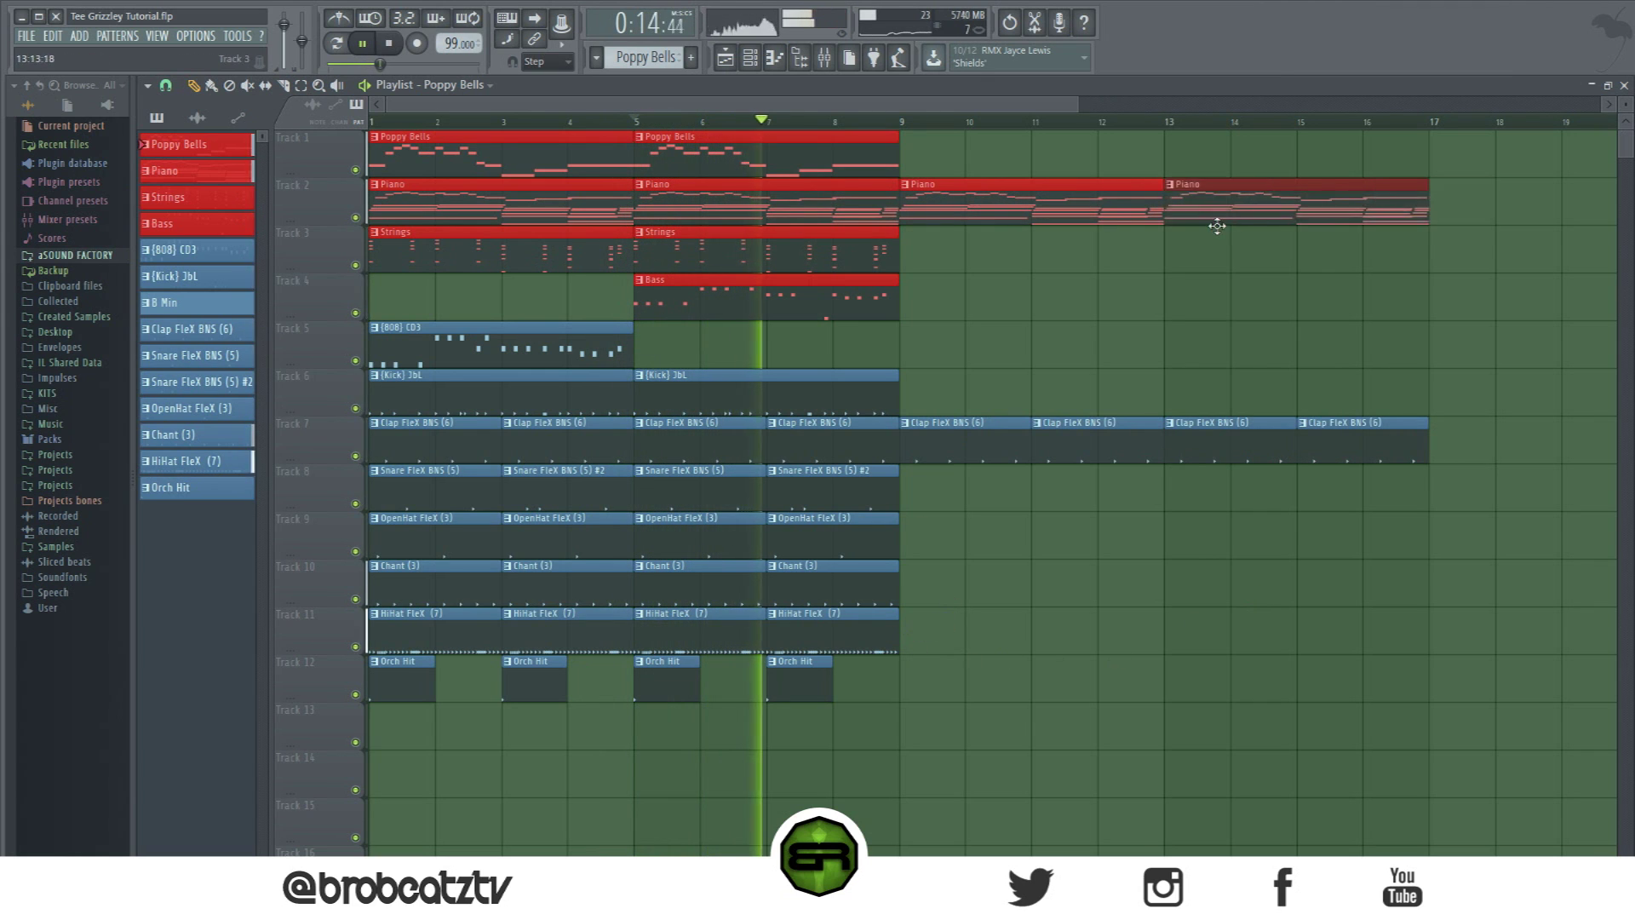
{"action": "left_click", "coordinate": [867, 232]}
{"action": "left_click", "coordinate": [1178, 256]}
{"action": "left_click", "coordinate": [886, 612]}
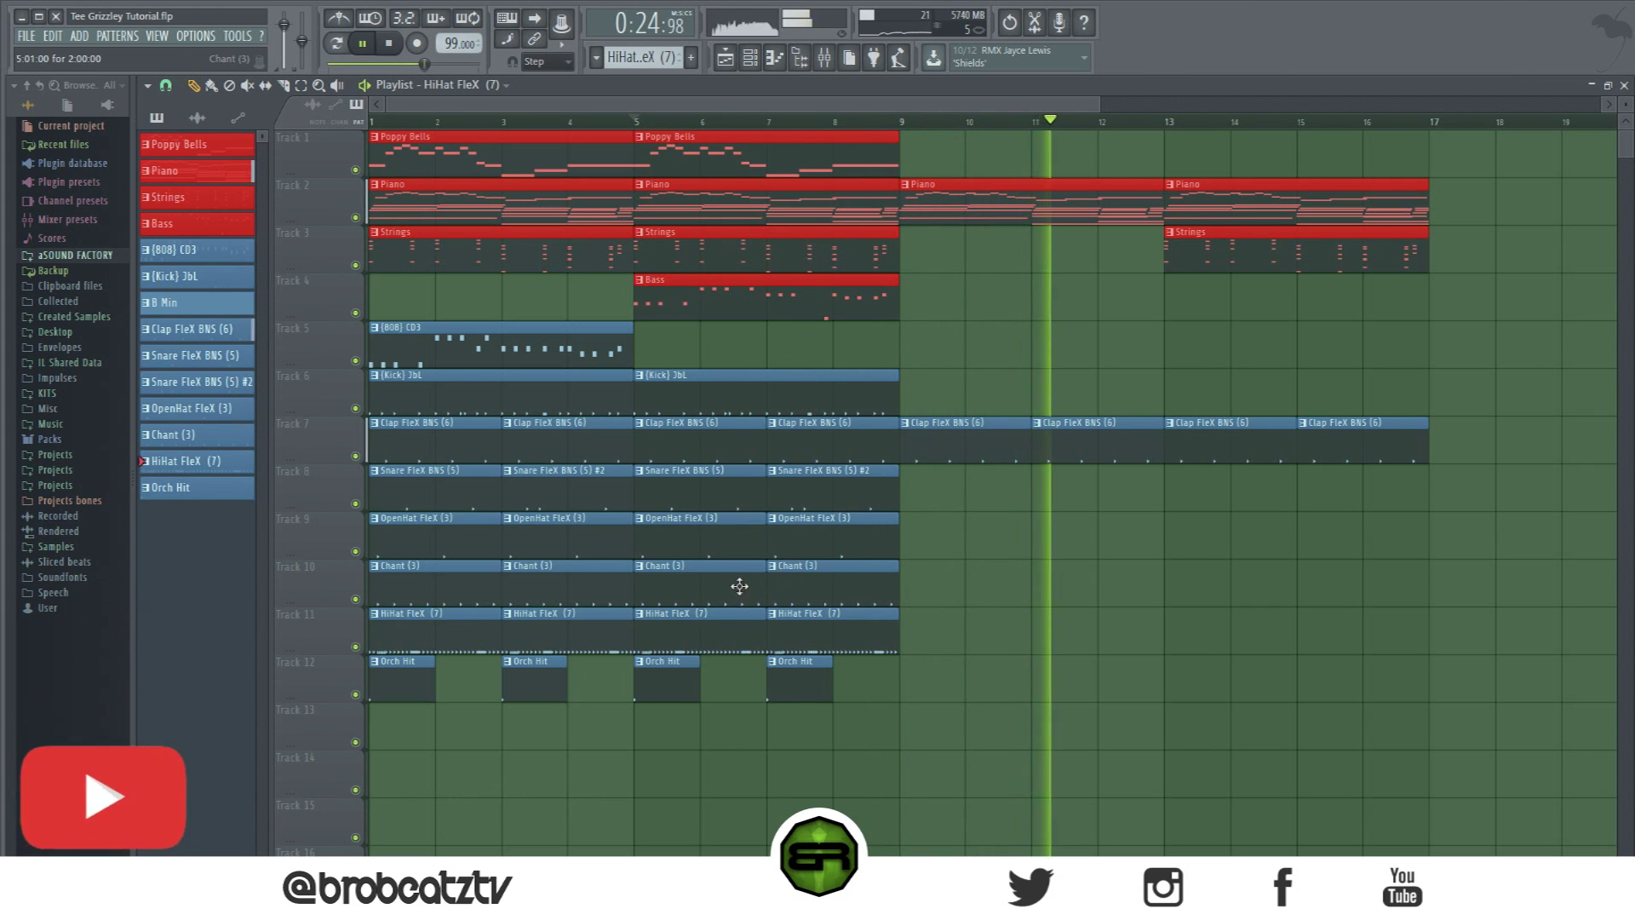
{"action": "left_click_drag", "start_coordinate": [687, 624], "coordinate": [839, 641]}
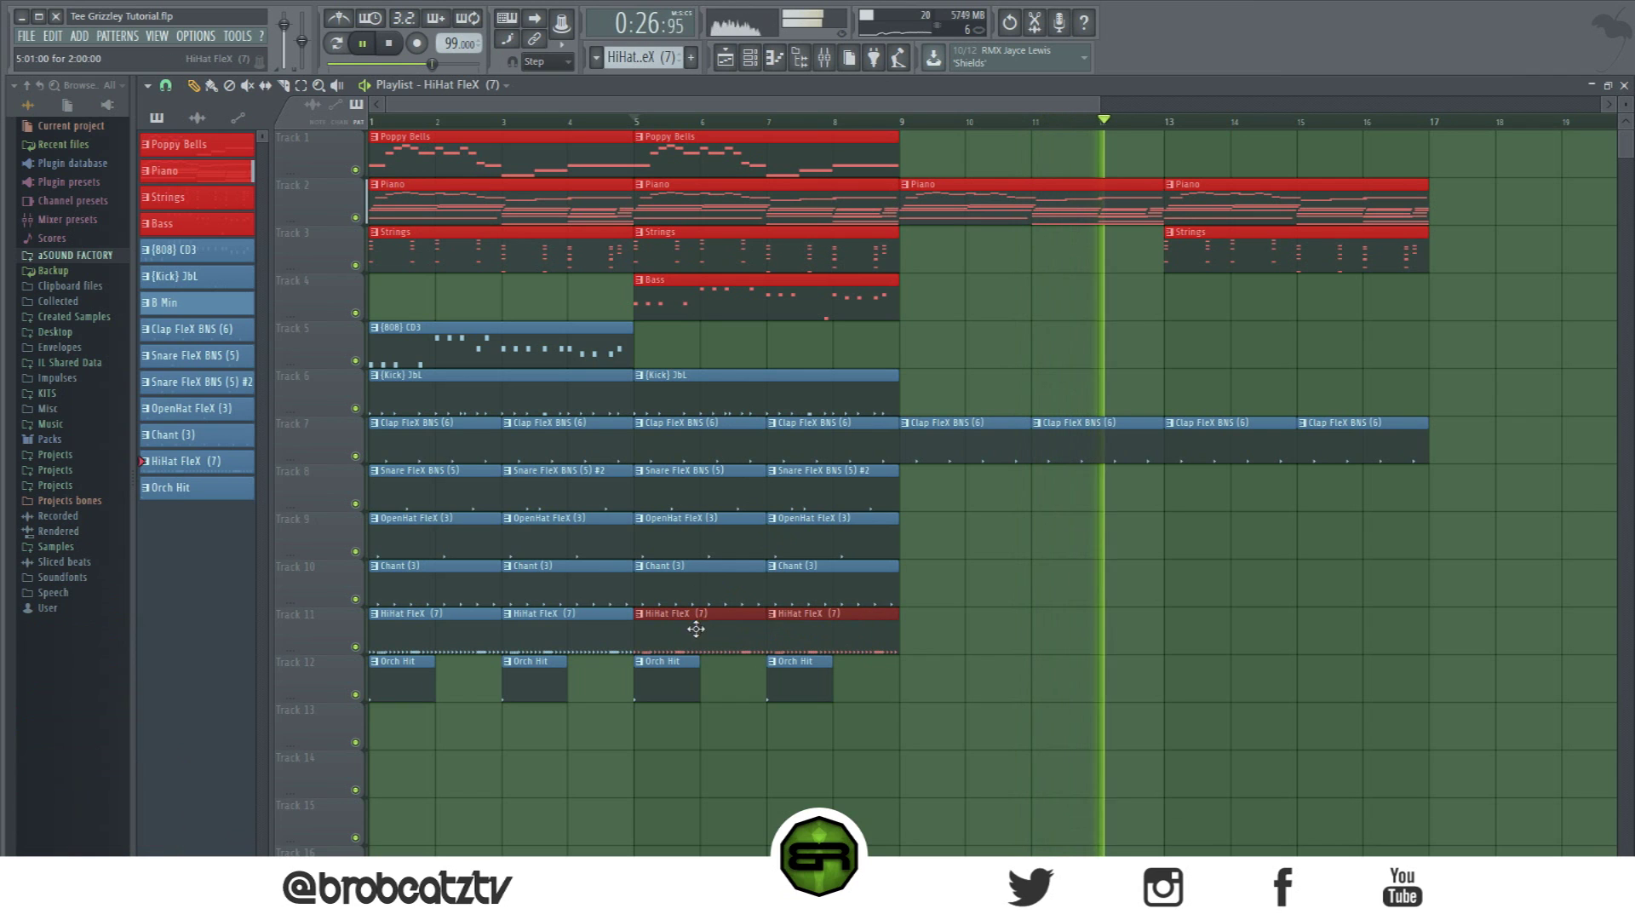
{"action": "left_click", "coordinate": [1029, 630]}
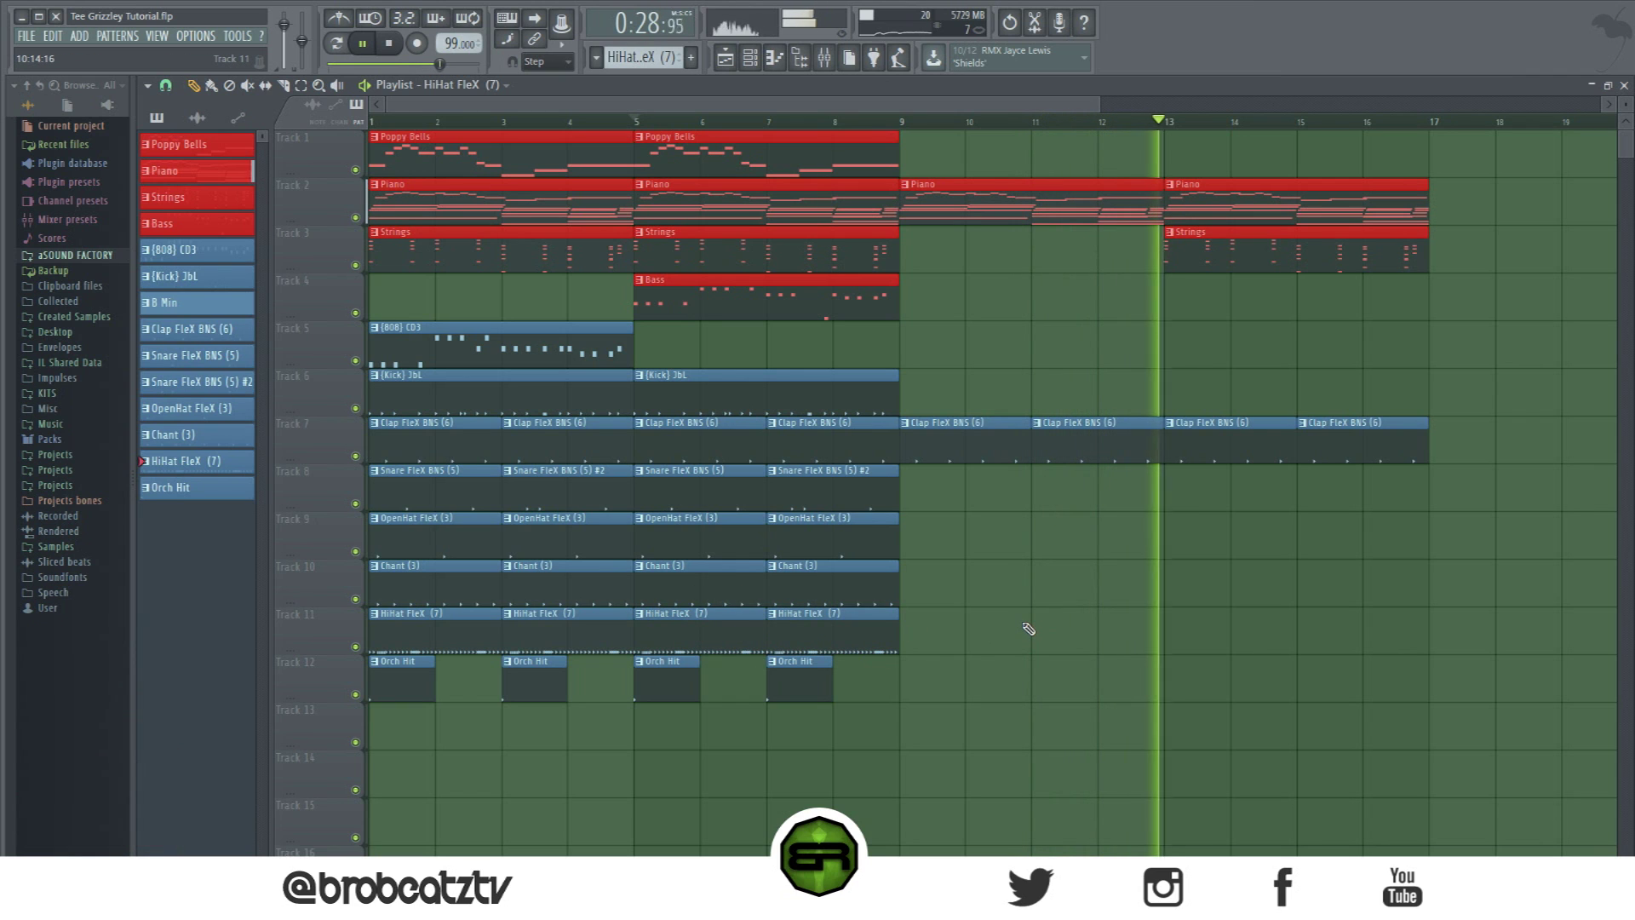
Step: Stop playback at bar 5 and look over the channels in the channel rack
{"action": "key", "text": "space"}
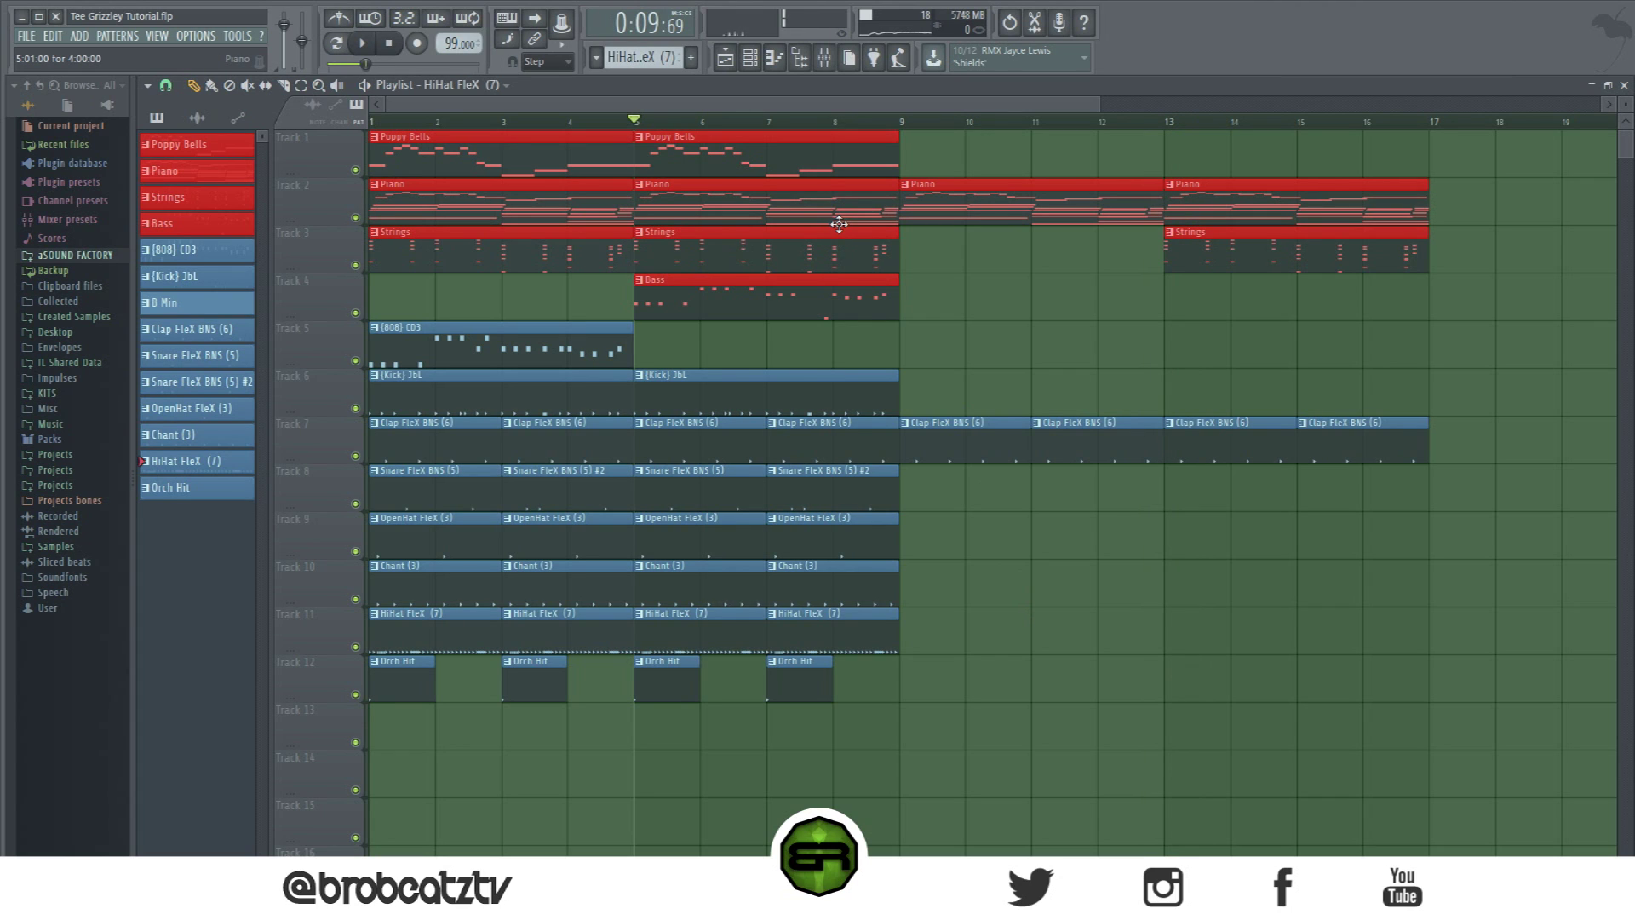
{"action": "left_click", "coordinate": [751, 56]}
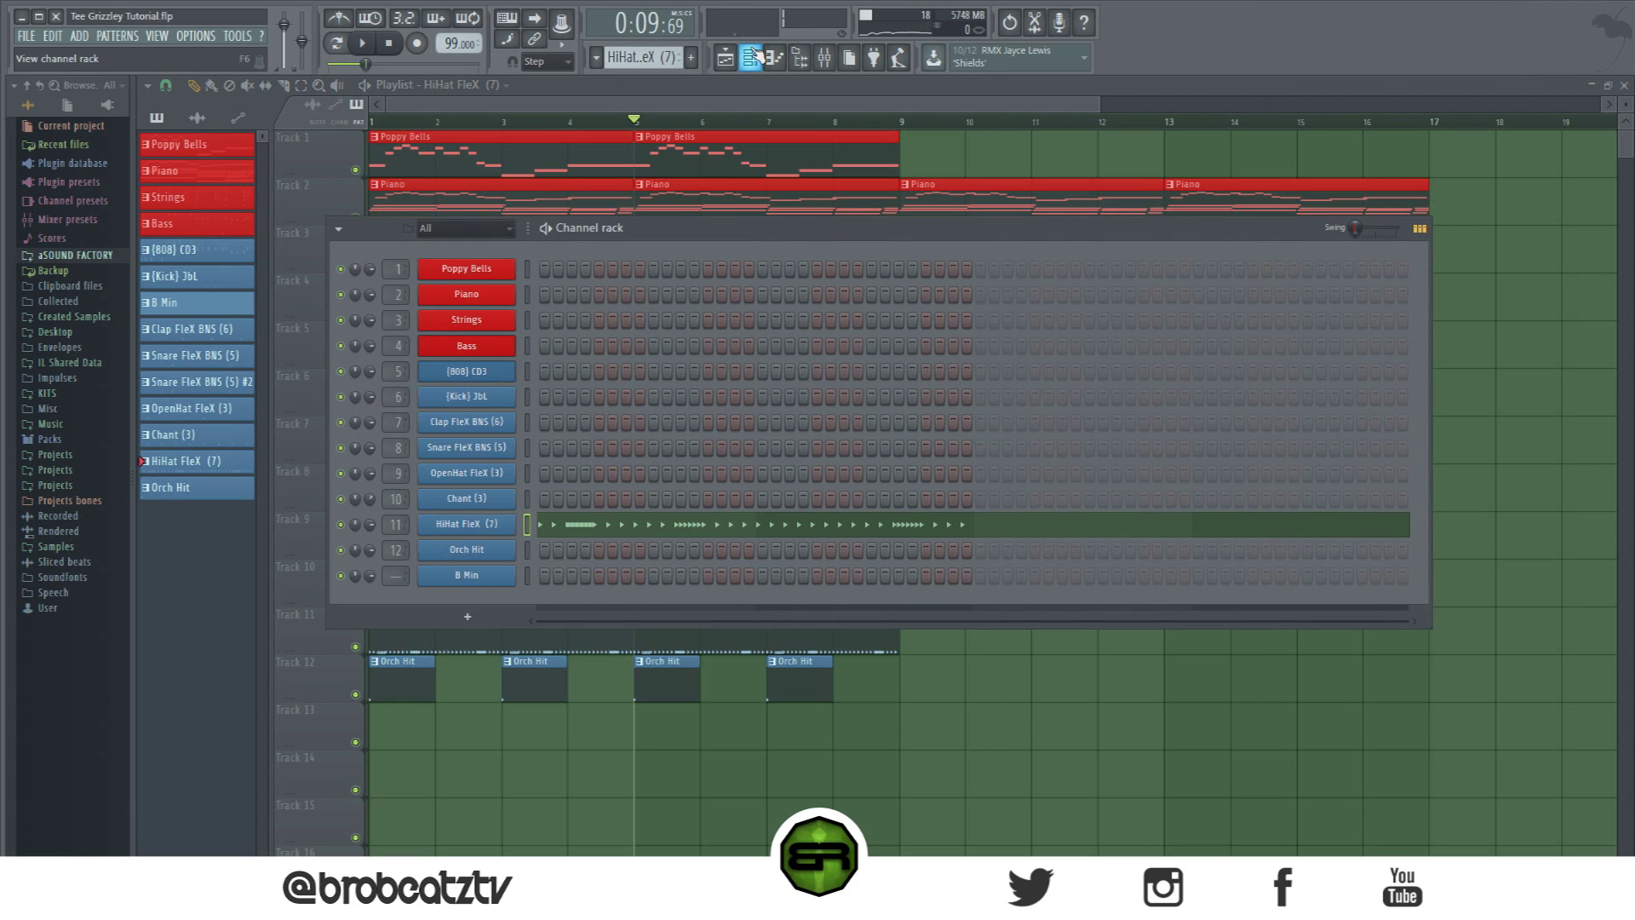
{"action": "left_click", "coordinate": [772, 103]}
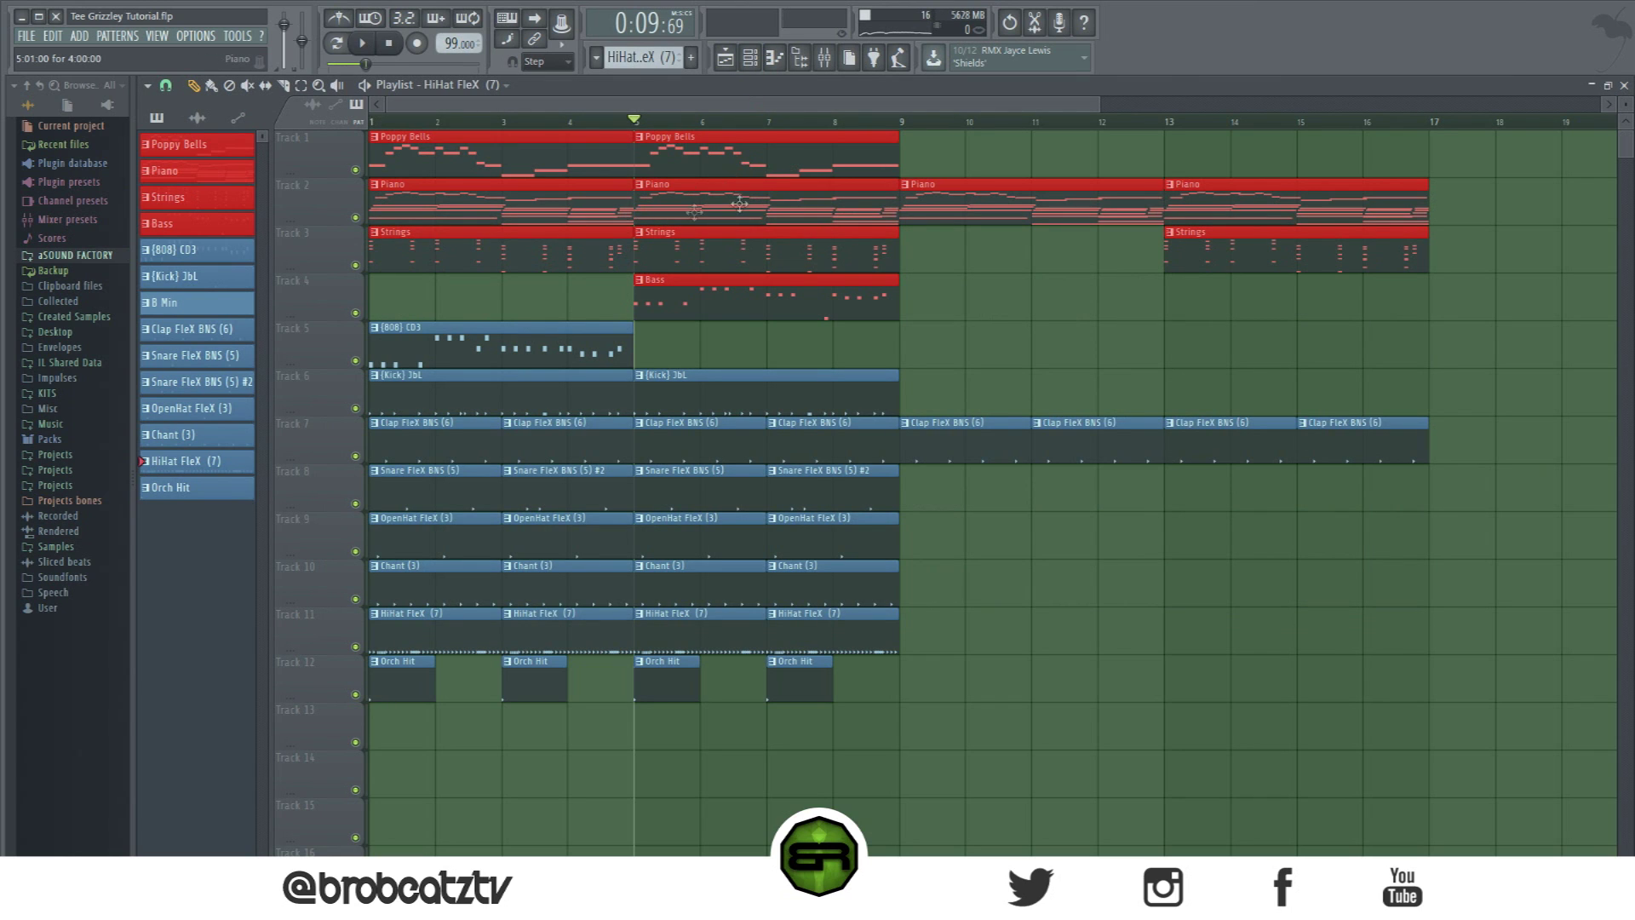